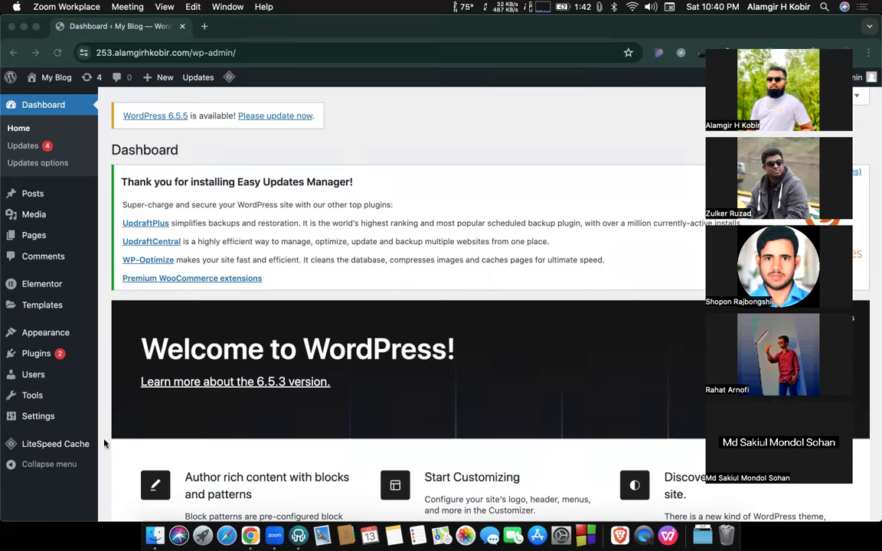
Open the Add New User form from the Users menu.
click(17, 378)
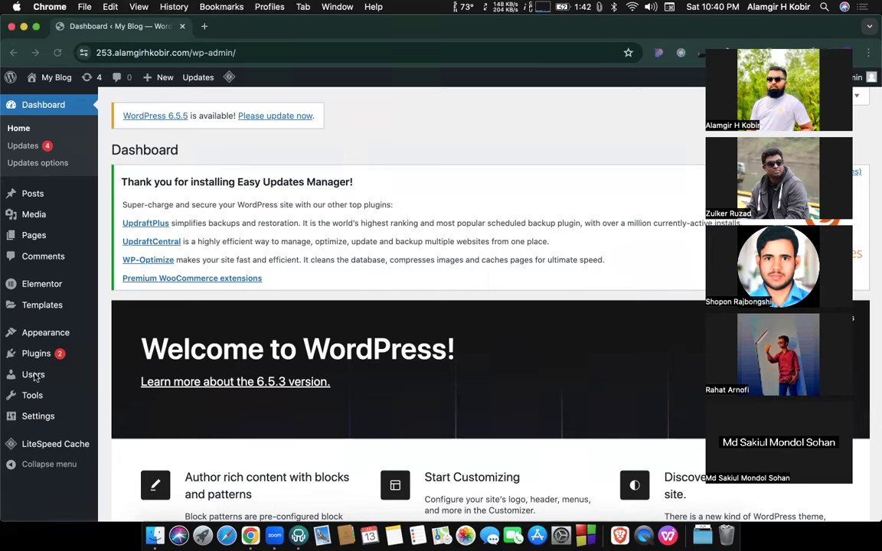
mouse_move(35, 375)
click(122, 393)
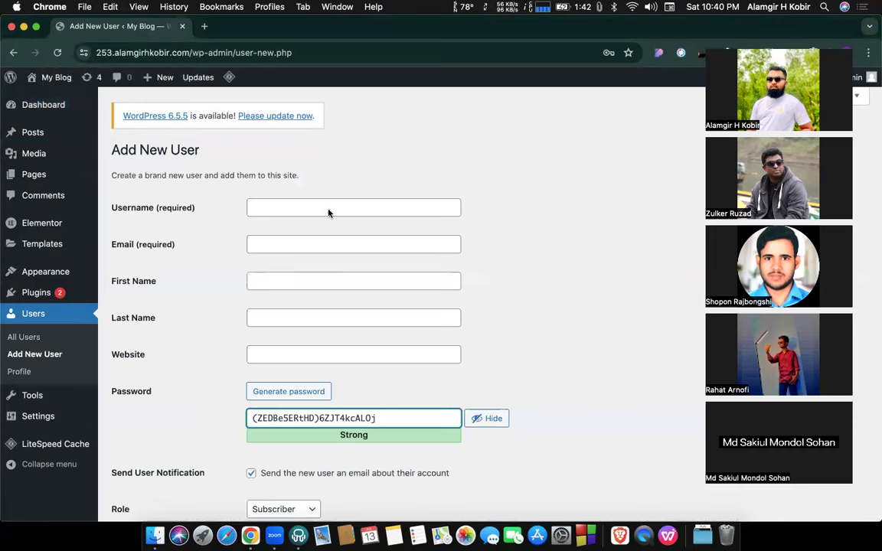
scroll(528, 388, down, 2)
Go over the username, e-mail, generated password and role fields, leaving the role as Subscriber.
click(309, 165)
click(301, 202)
triple_click(299, 373)
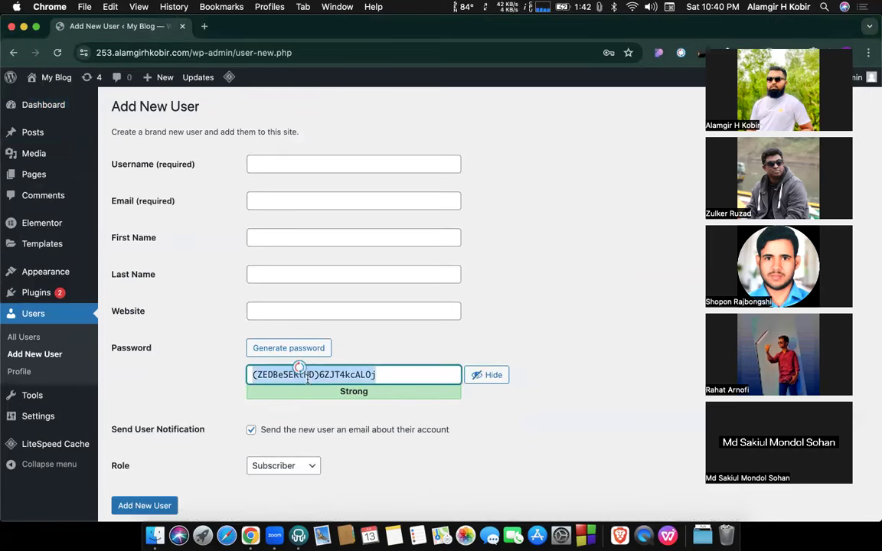
click(282, 472)
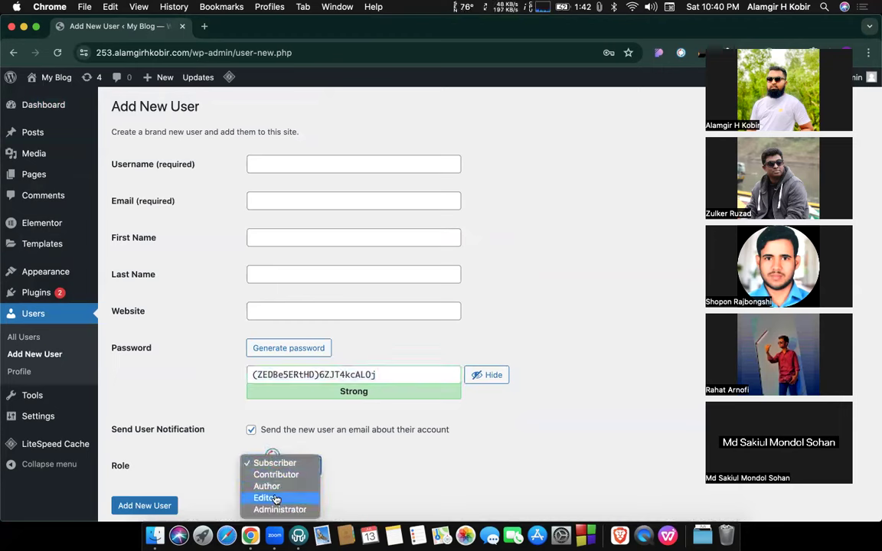
click(178, 450)
scroll(191, 331, up, 2)
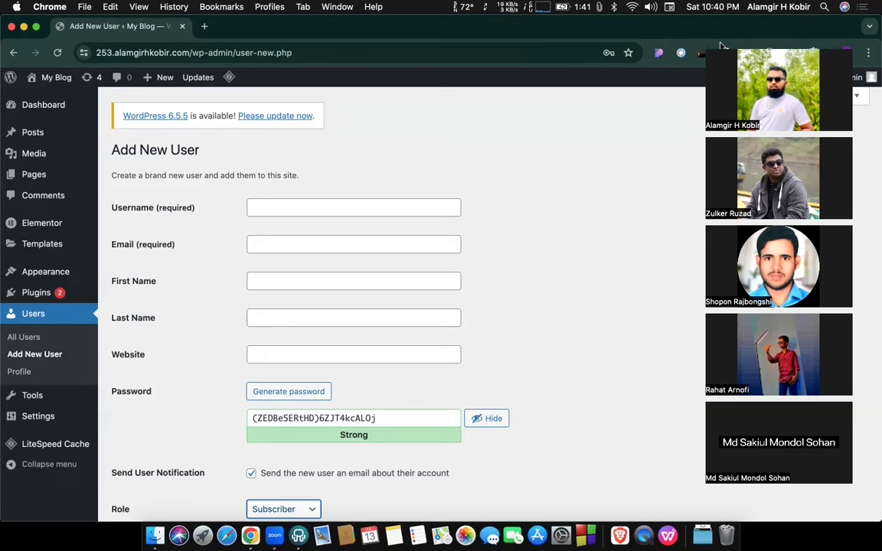
click(720, 43)
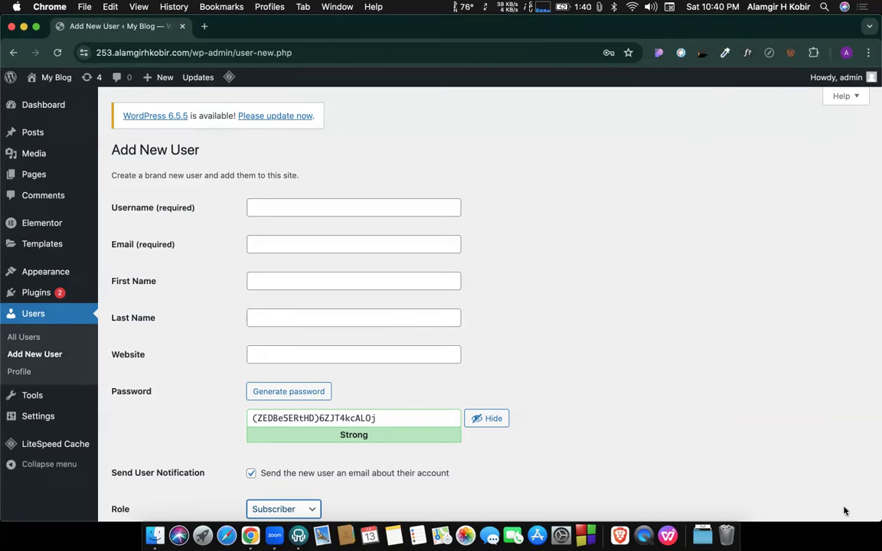
click(644, 265)
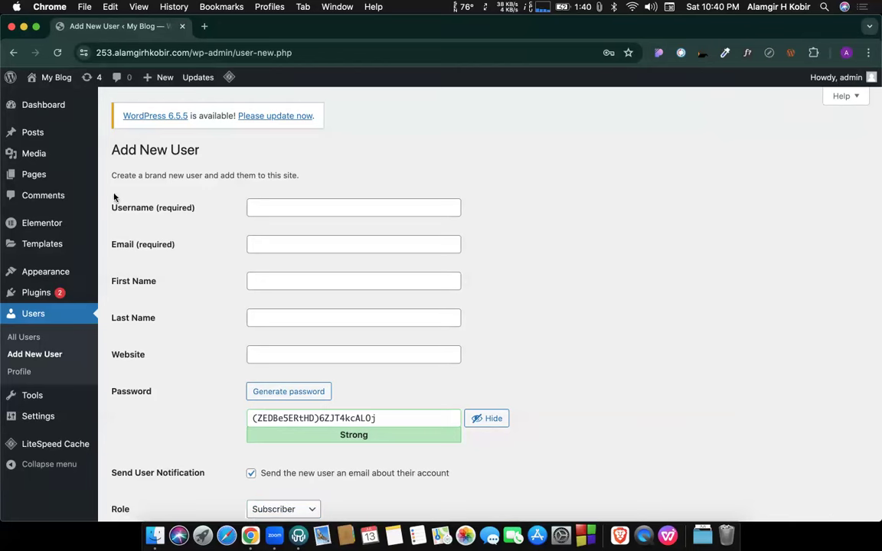
From the Pages list, open the Home page with Edit with Elementor.
click(33, 178)
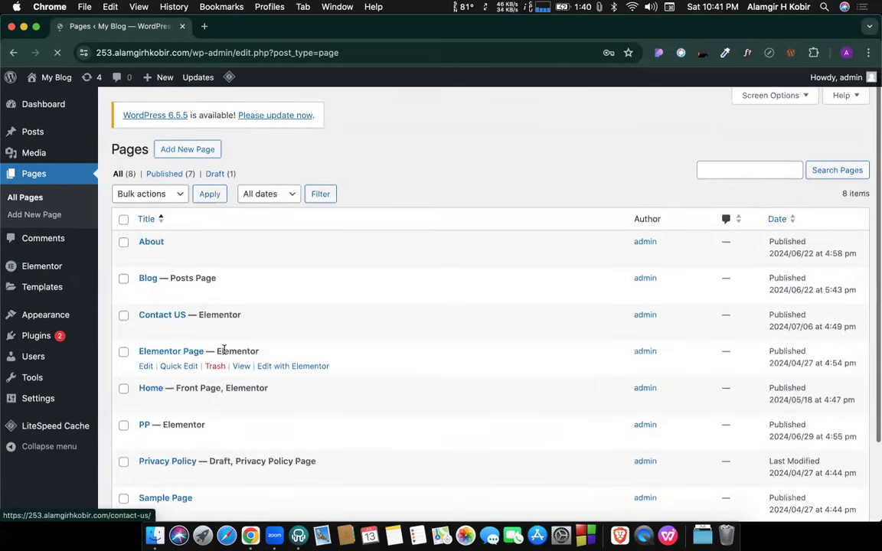
scroll(218, 358, down, 1)
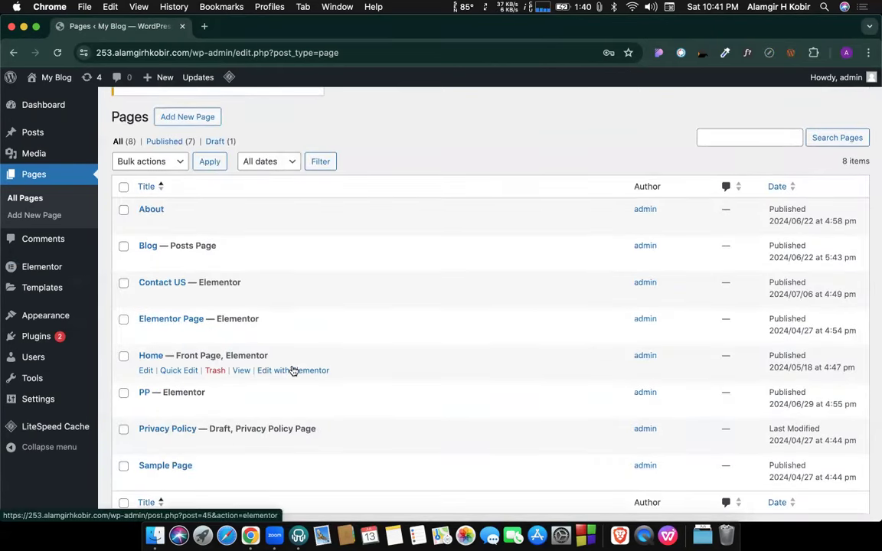
click(293, 371)
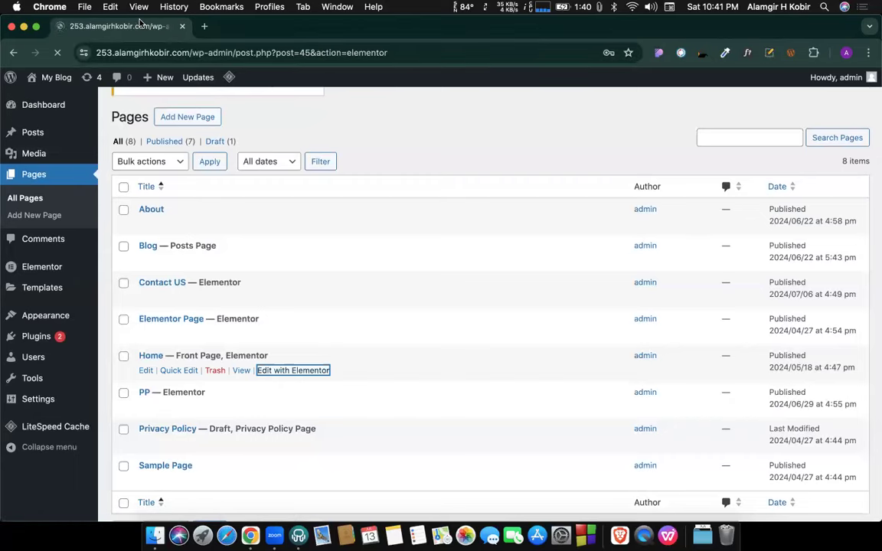
Shrink and reposition the browser window, then maximize it again.
key(ctrl+alt+j)
drag(244, 100, 130, 71)
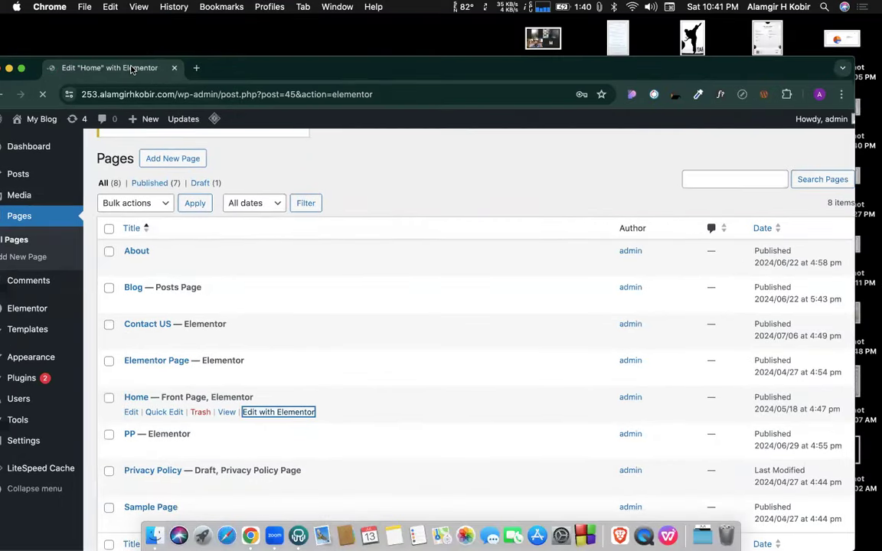
double_click(227, 72)
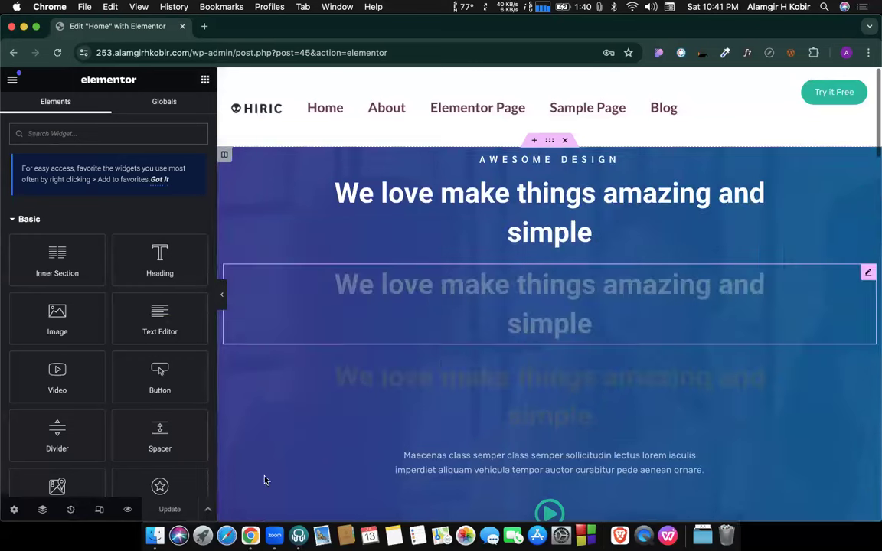
Save the page as a template named 'Home page 253'.
click(207, 511)
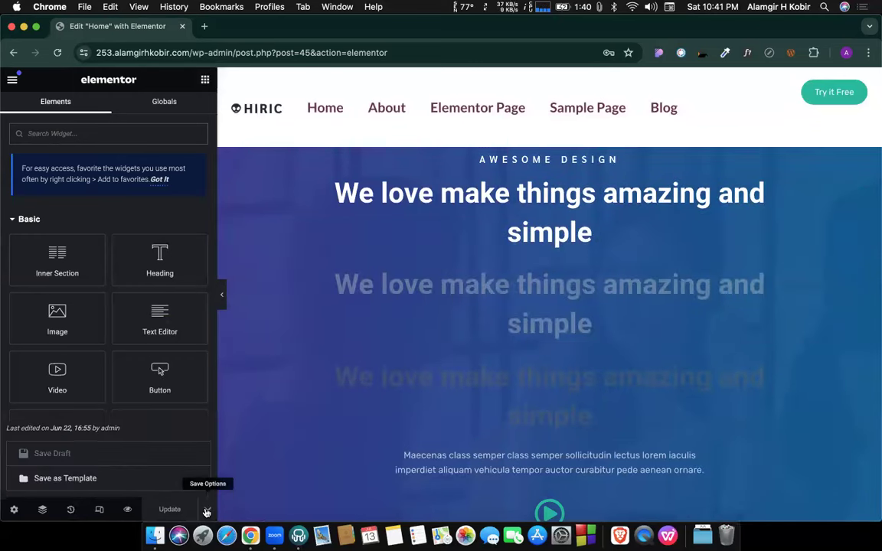
click(66, 479)
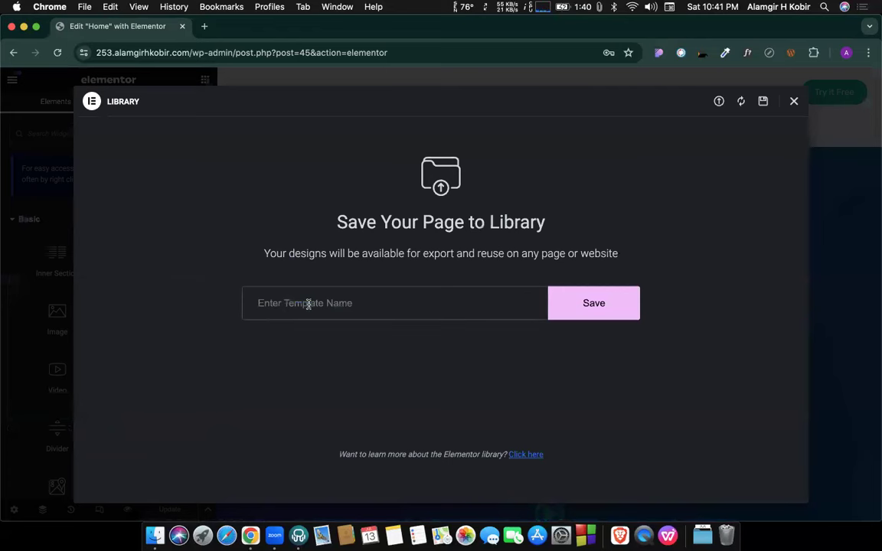
text(Home page 253)
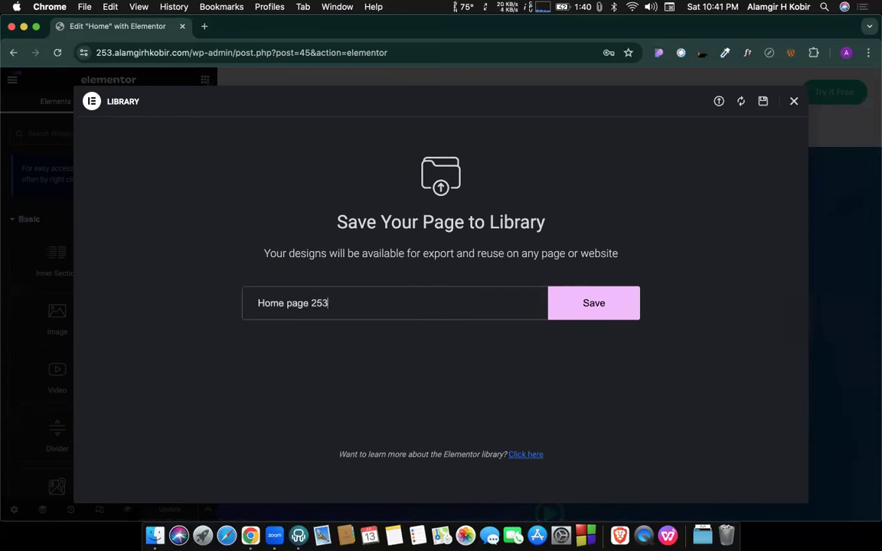
click(596, 308)
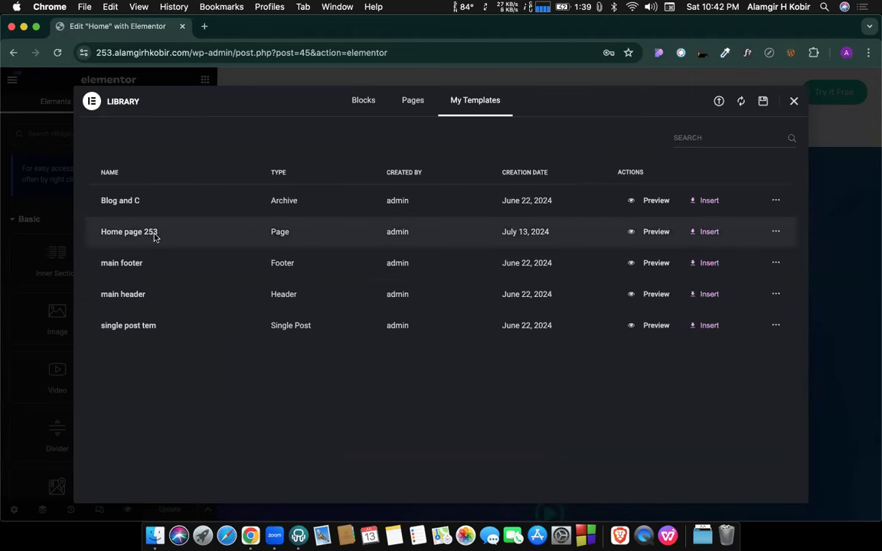
Export the Home page 253 template, close the Library and check the downloaded JSON file.
click(776, 233)
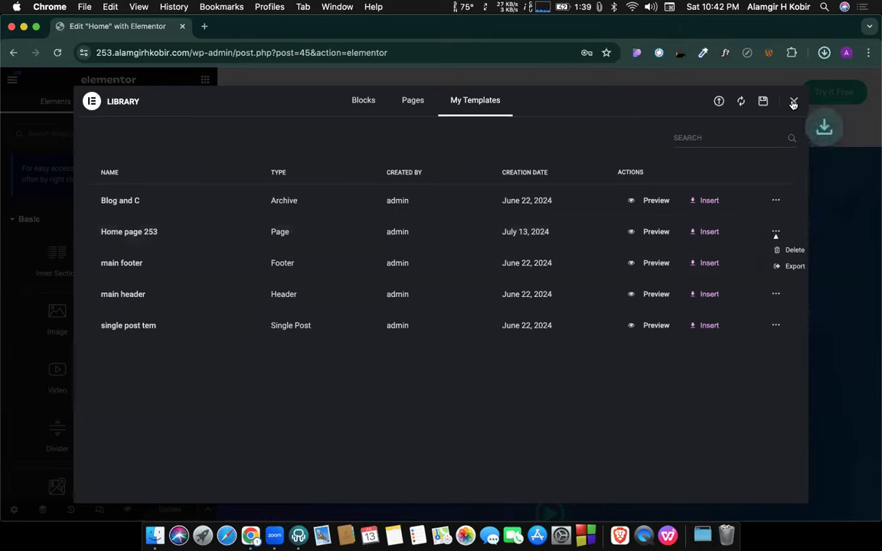
click(793, 101)
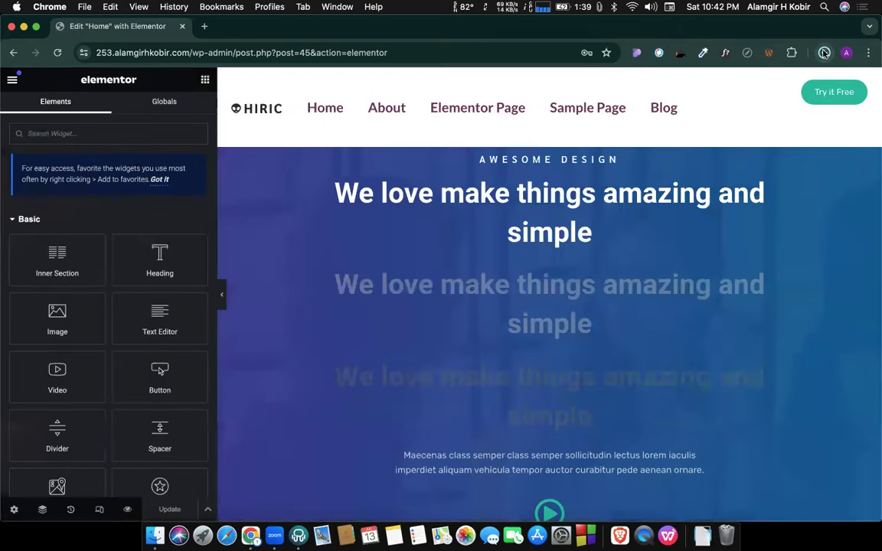
click(824, 53)
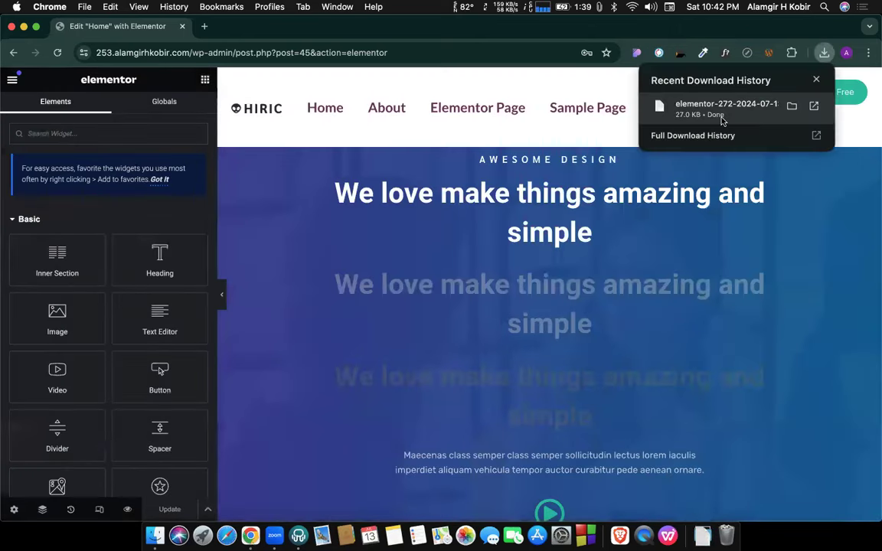
click(489, 185)
click(489, 185)
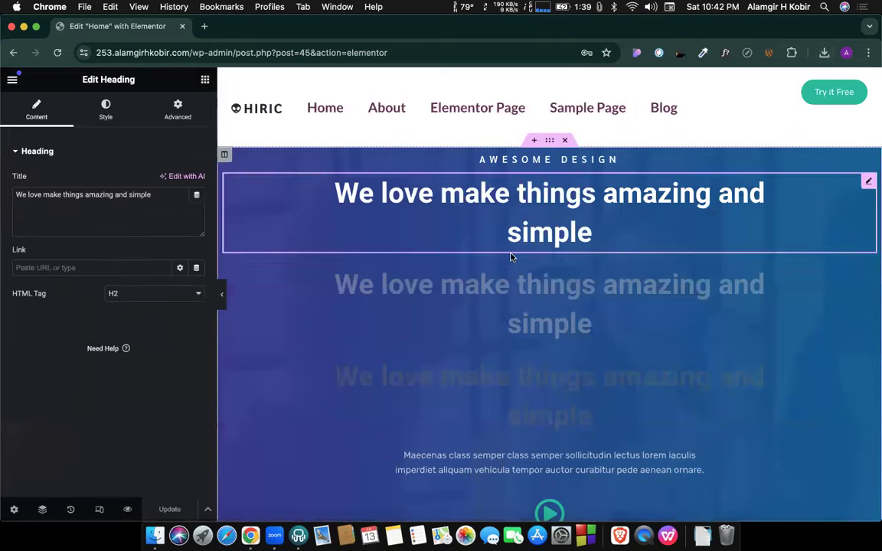
scroll(512, 256, down, 10)
scroll(597, 262, up, 1)
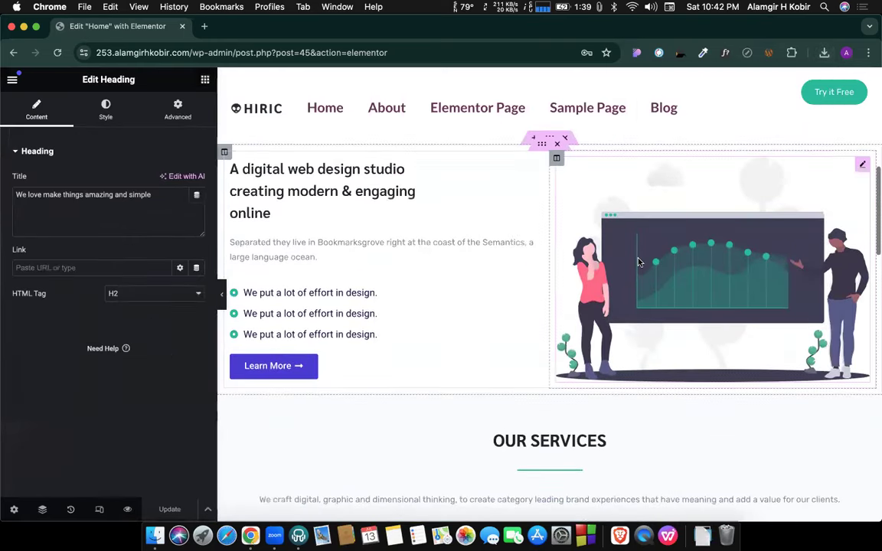
scroll(638, 262, down, 10)
scroll(459, 291, down, 2)
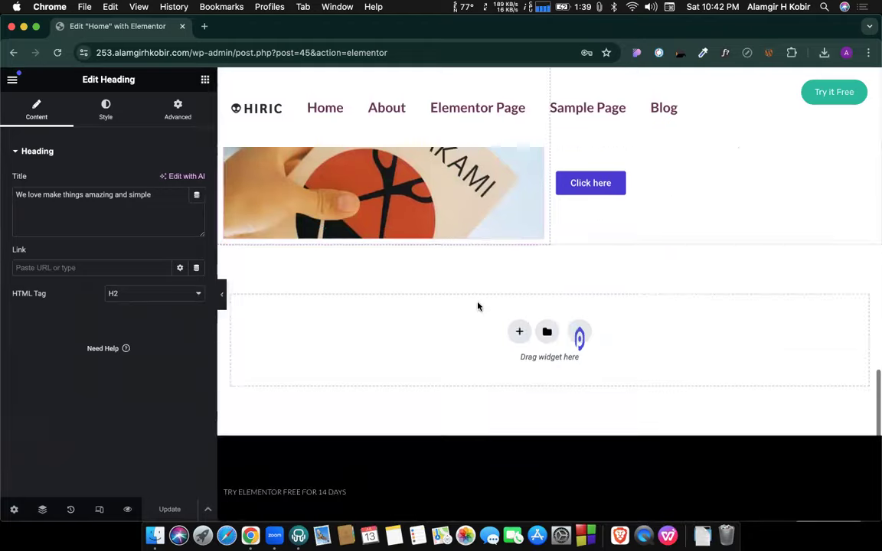
scroll(476, 305, up, 15)
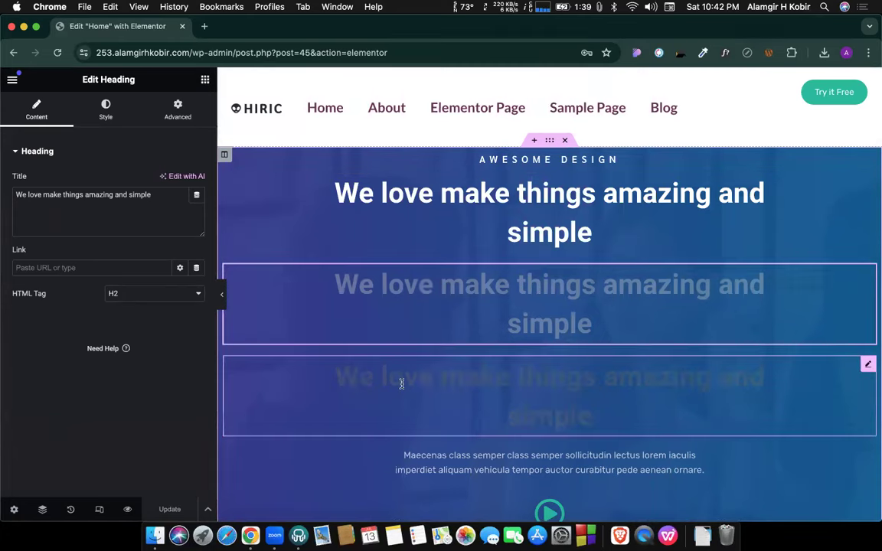
click(369, 468)
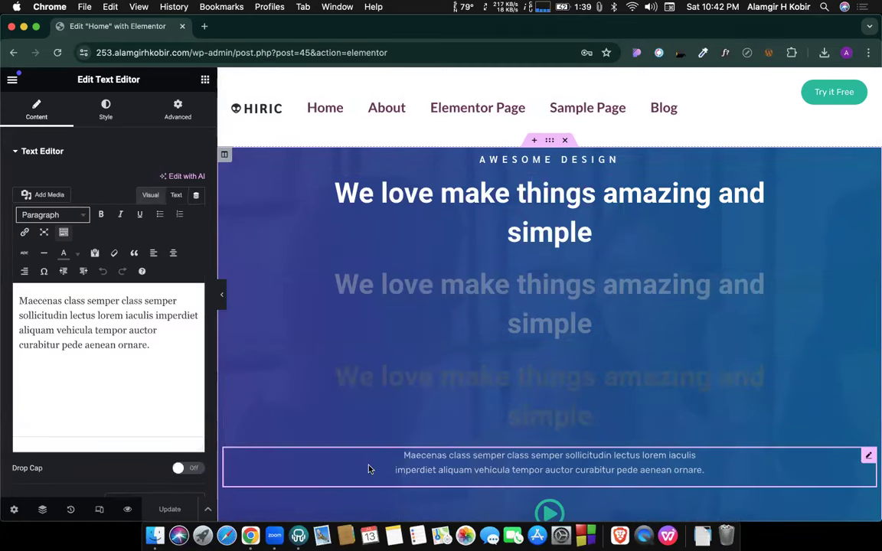
scroll(427, 349, down, 10)
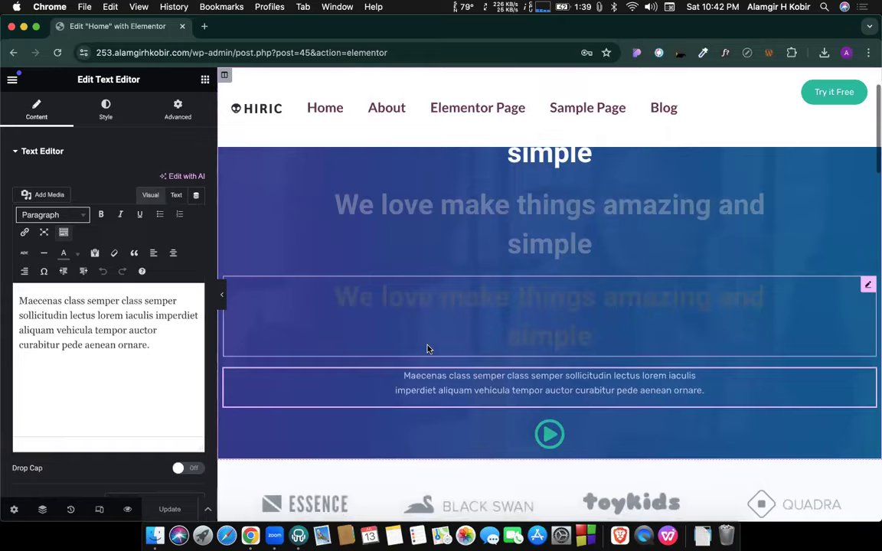
scroll(427, 349, down, 5)
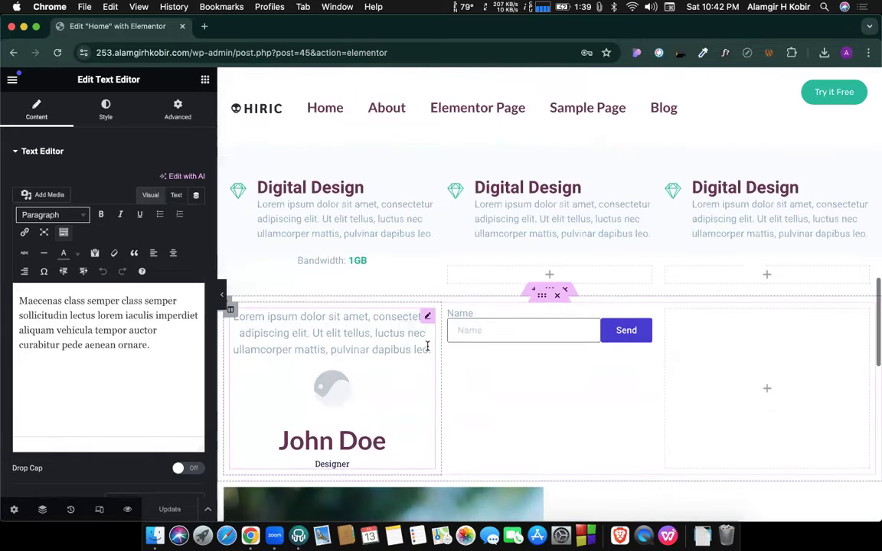
scroll(427, 349, down, 8)
scroll(427, 349, up, 15)
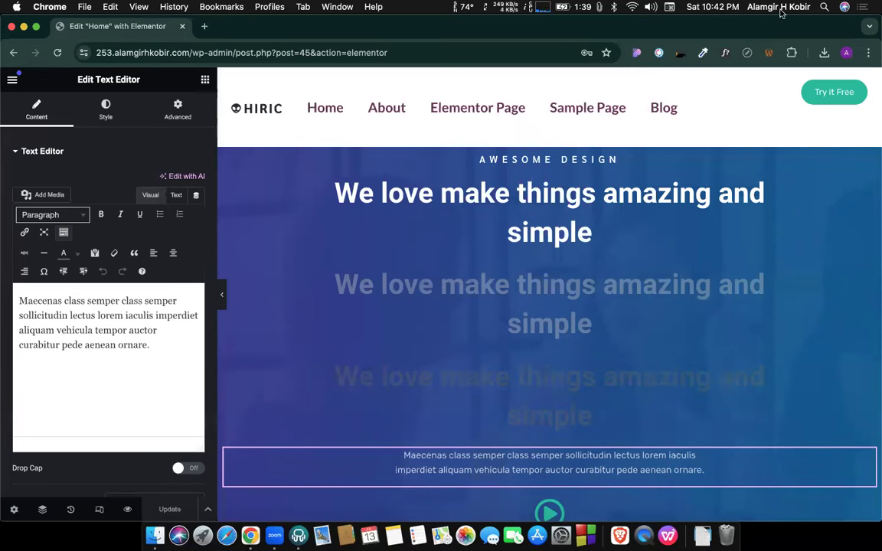
click(823, 52)
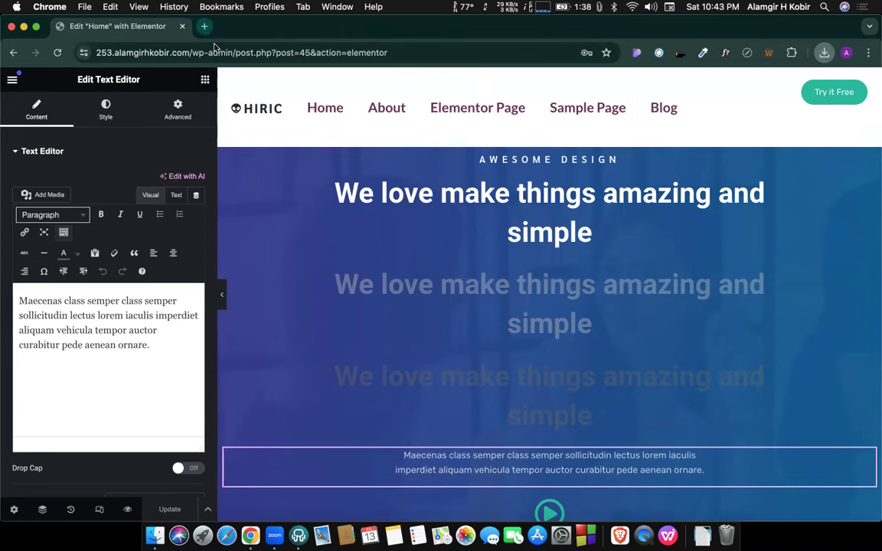
click(204, 29)
Load 243.alamgirhkobir.com/wp-adm in Chrome's address bar.
click(214, 53)
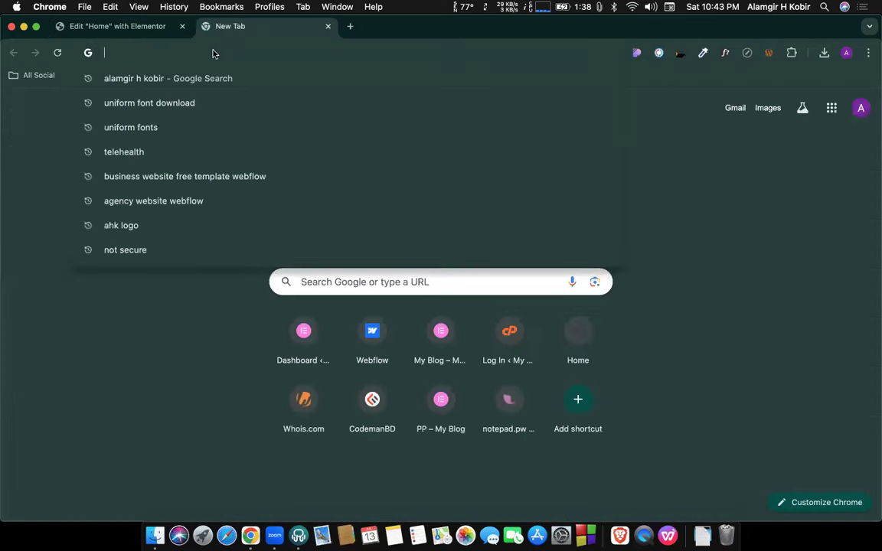
text(2)
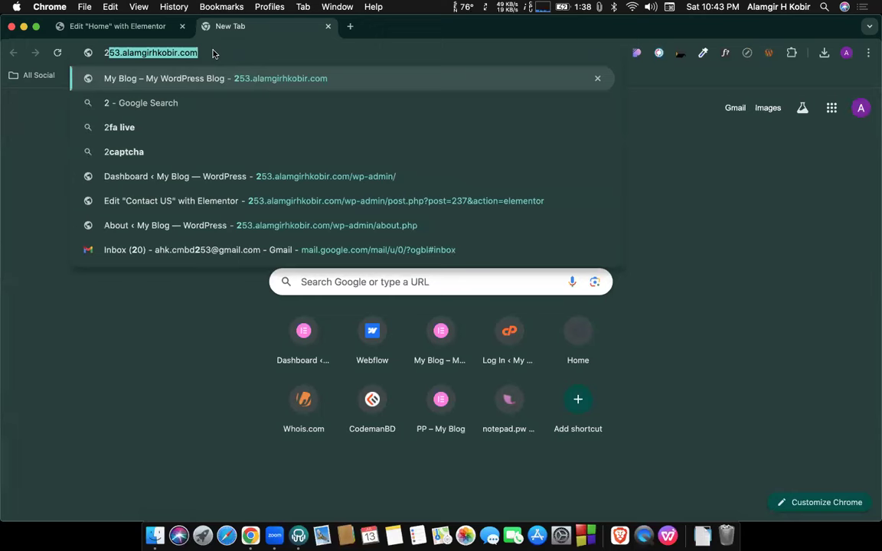
text(43.)
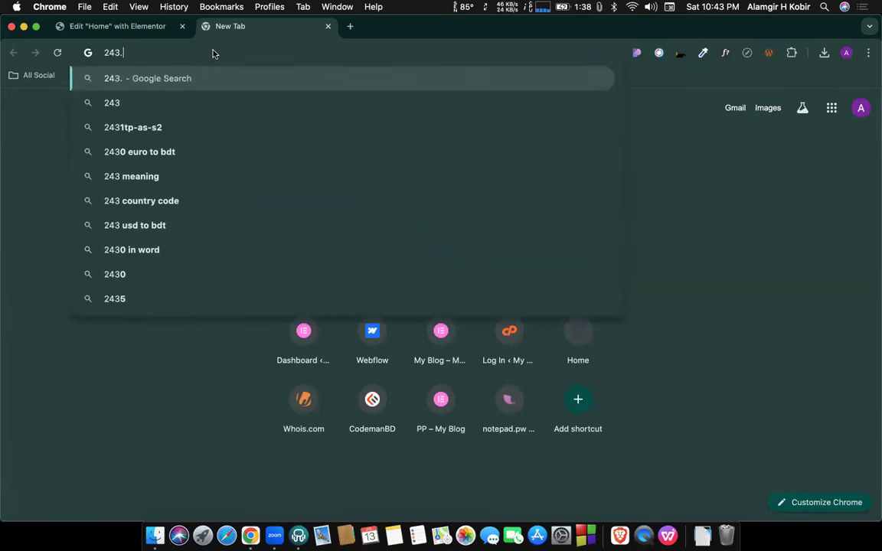
text(alamgirhkobr)
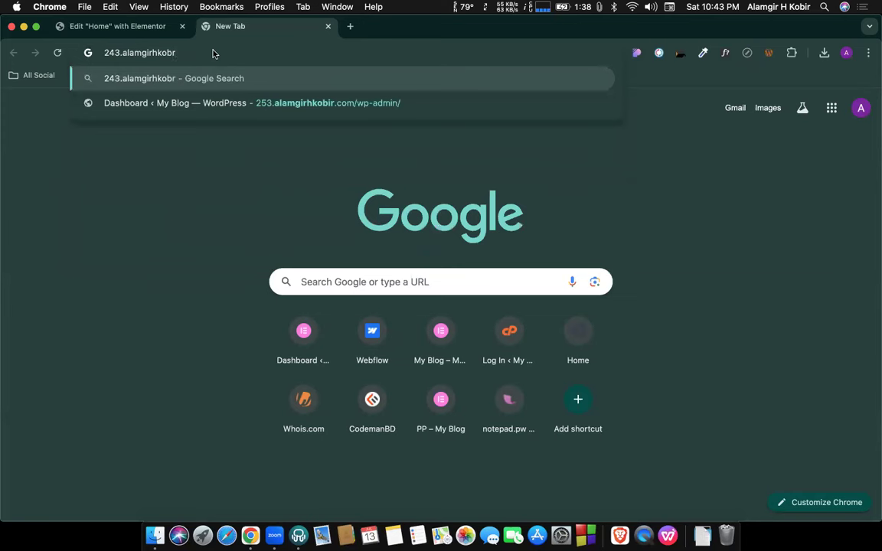
key(BackSpace)
text(ir)
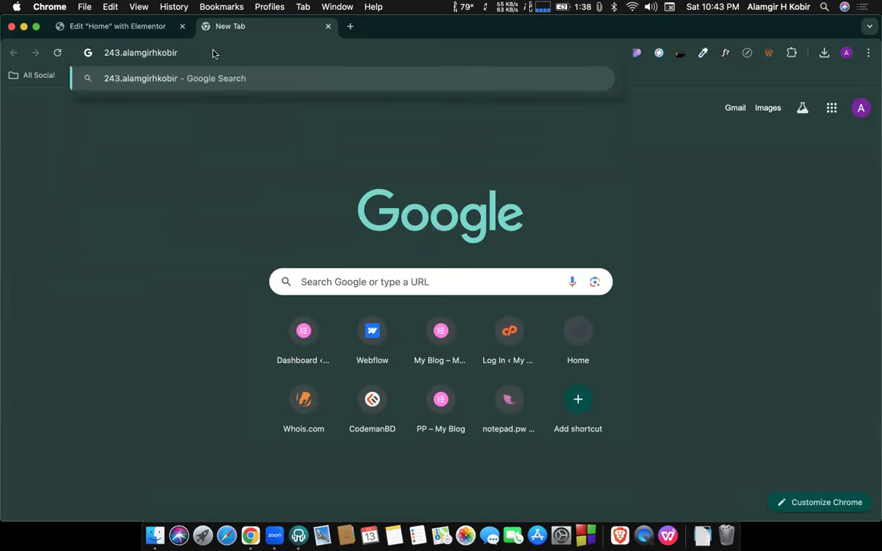
text(.com/wp-admin)
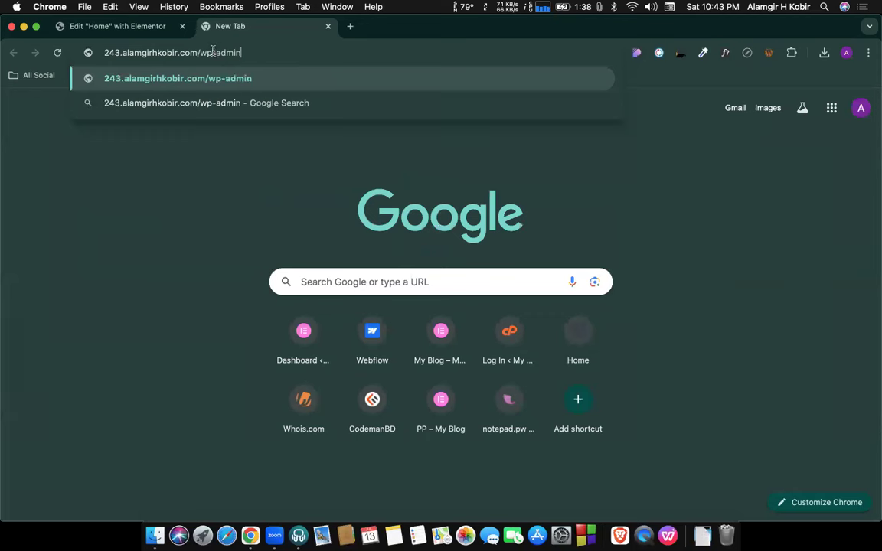
key(Return)
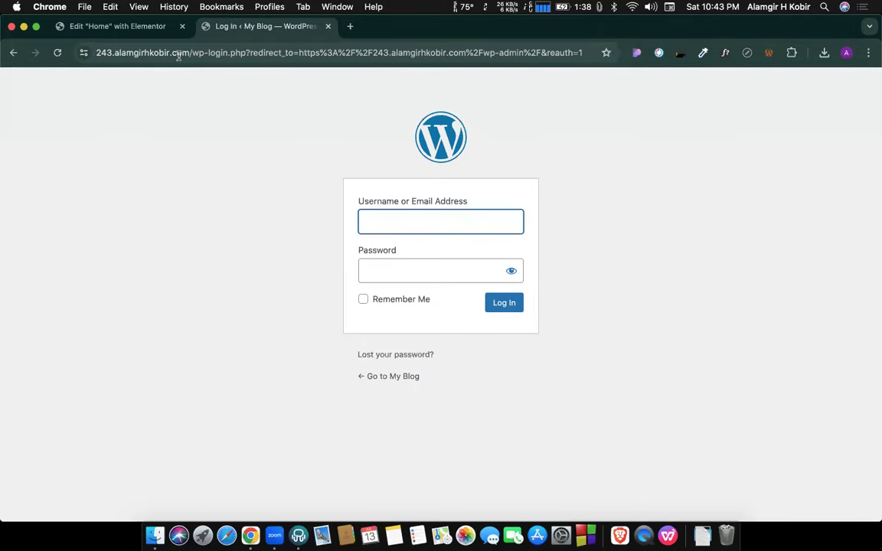
Log in with the admin username and password.
click(426, 220)
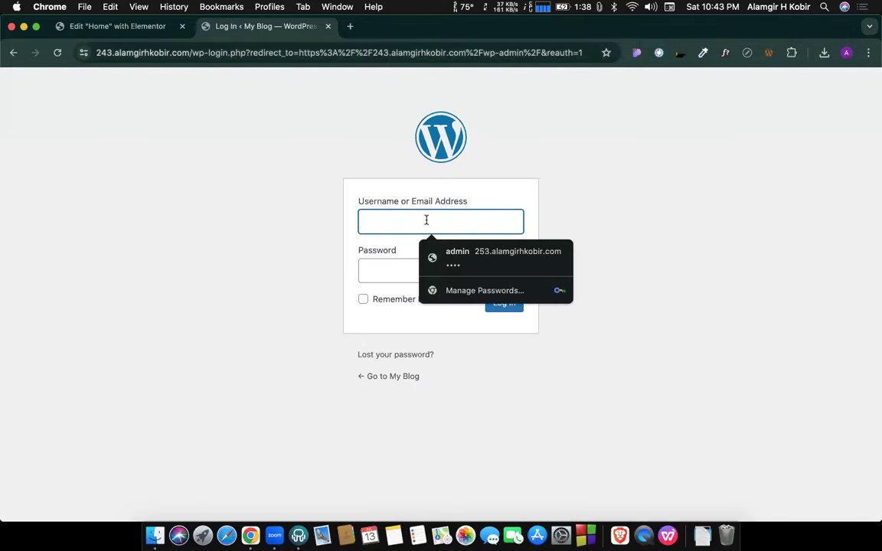
text(ad)
key(Tab)
text(1234)
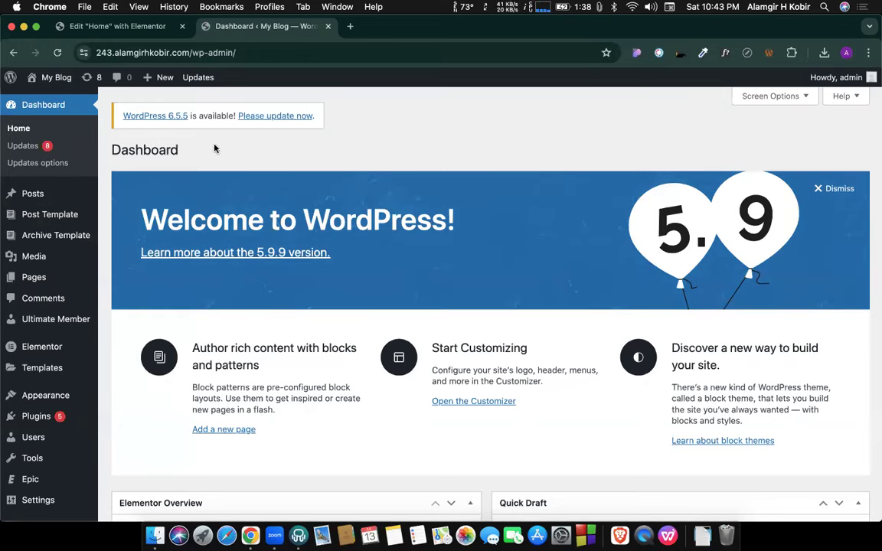
scroll(215, 149, down, 5)
Create a new page titled 'cmbd 253', dismissing the welcome guide.
mouse_move(34, 232)
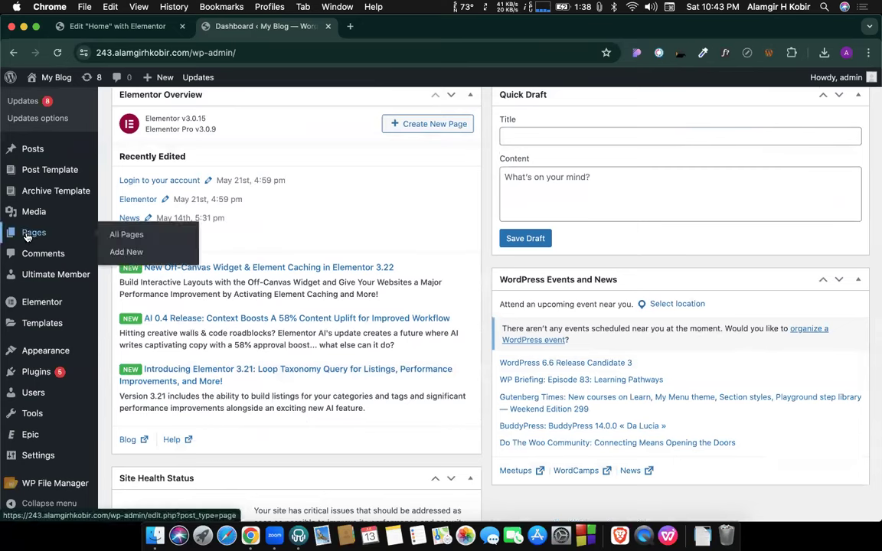
click(126, 254)
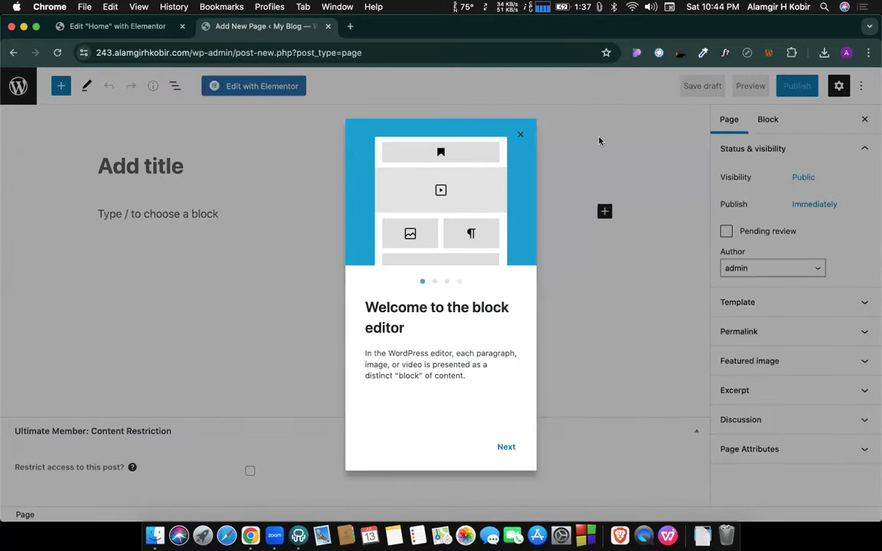
click(521, 137)
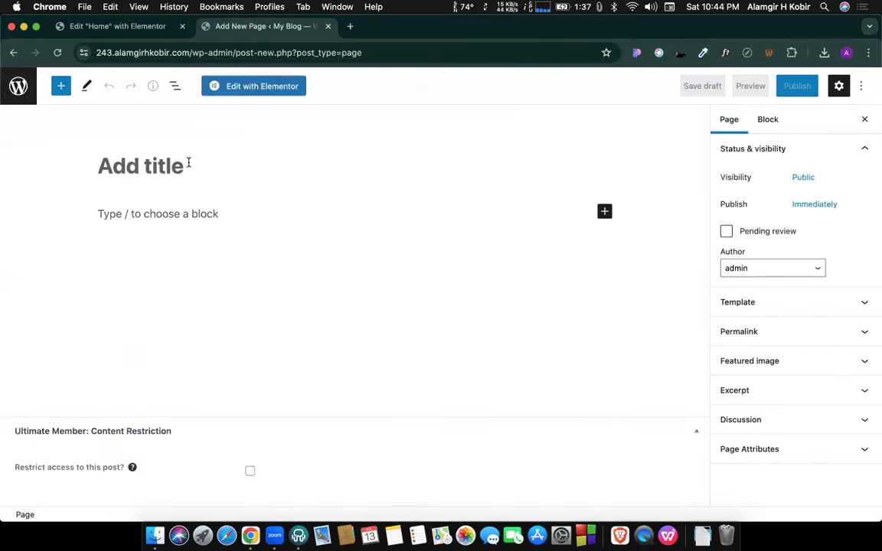
text(cmbd )
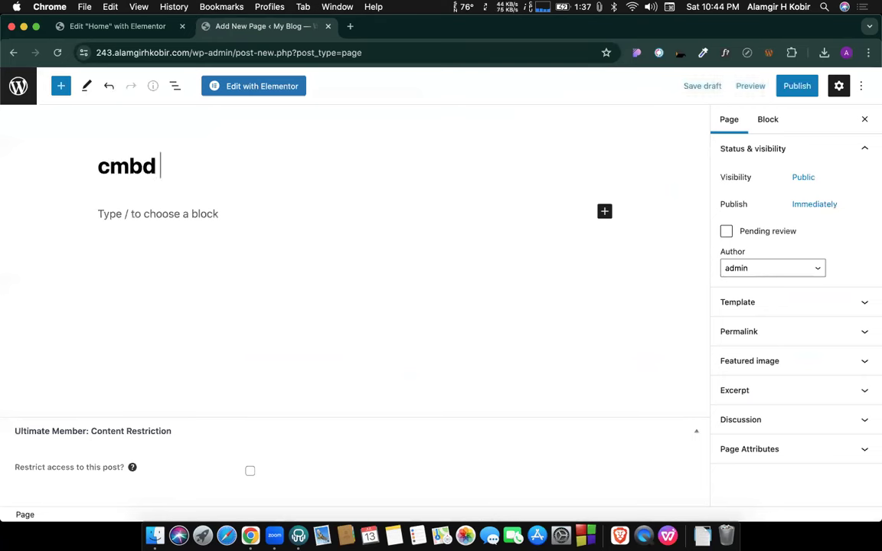
text(253)
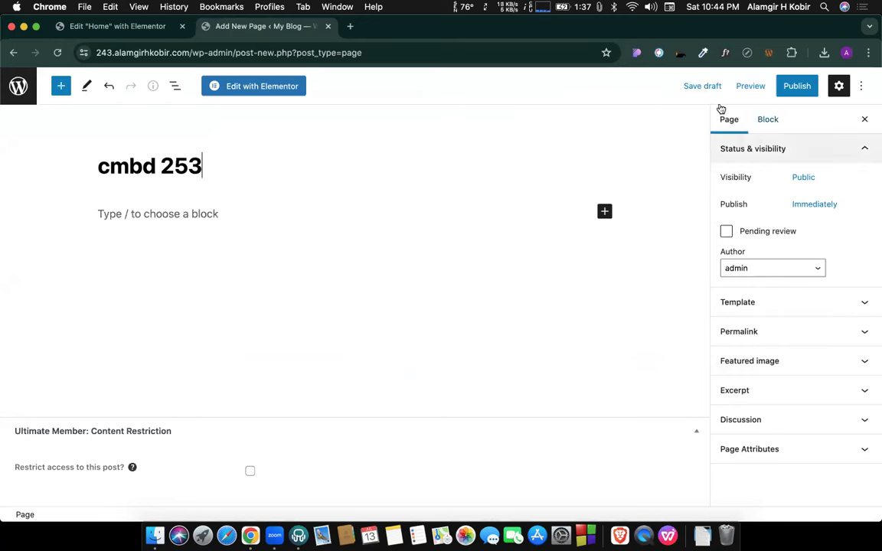
Set the Elementor Full Width template, publish the page, and open it in Elementor.
click(746, 310)
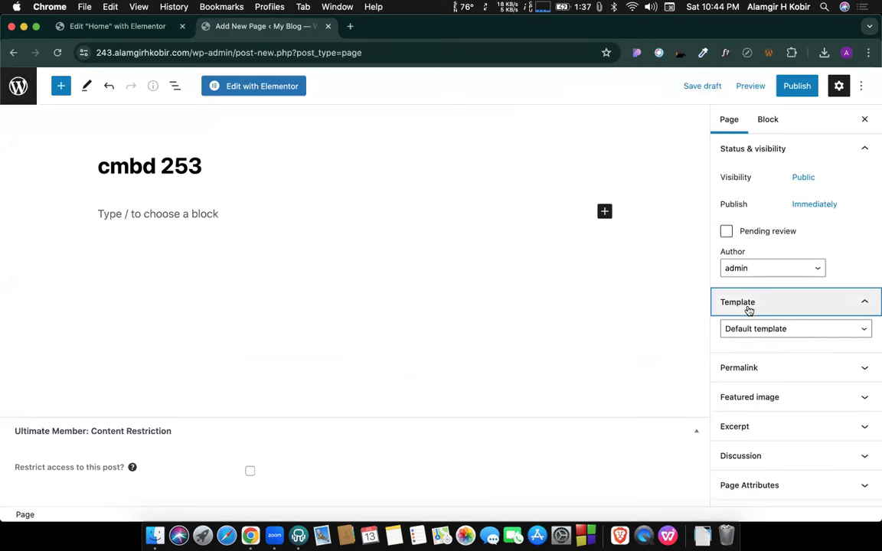
click(764, 335)
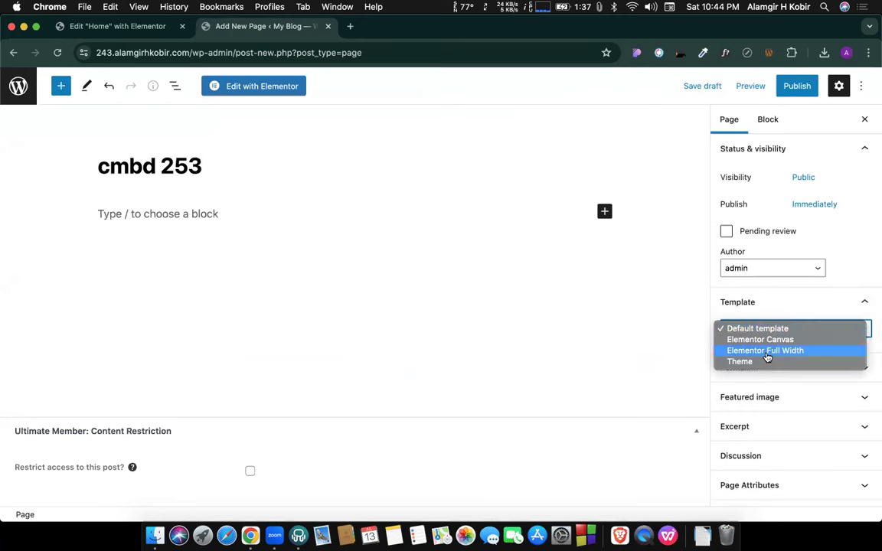
click(766, 354)
click(797, 88)
click(749, 87)
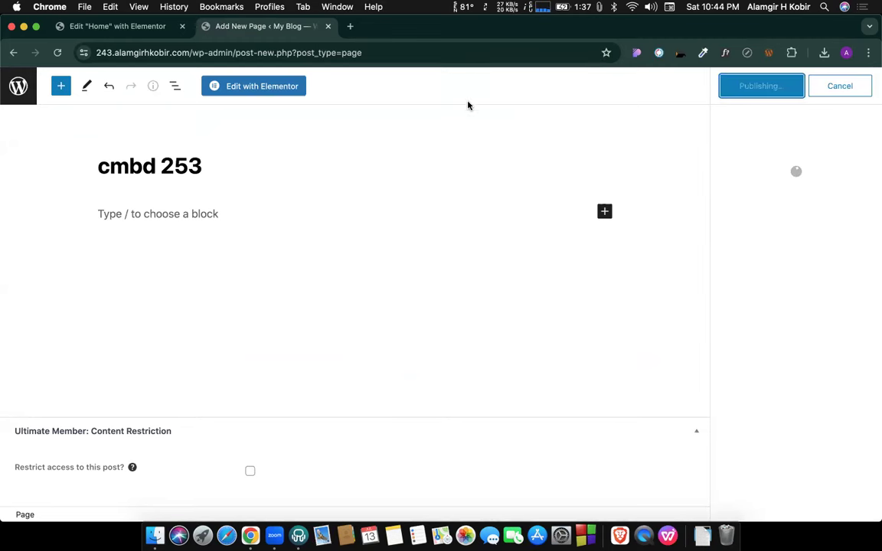
click(275, 86)
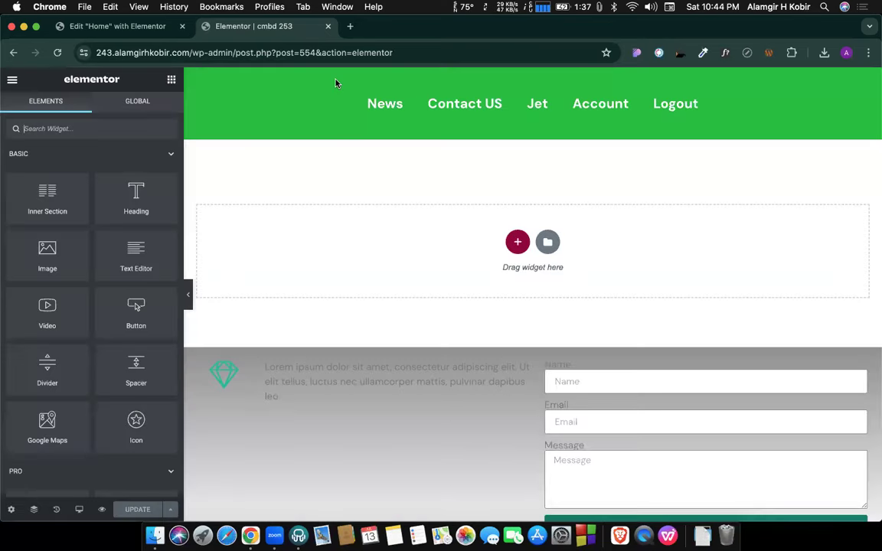
click(547, 242)
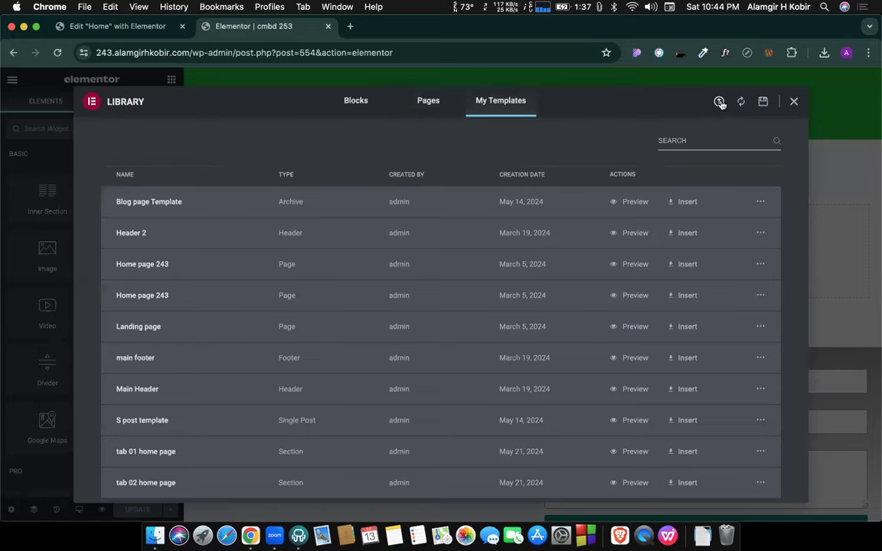
Import the downloaded Home page 253 template file and insert it into cmbd 253.
click(720, 102)
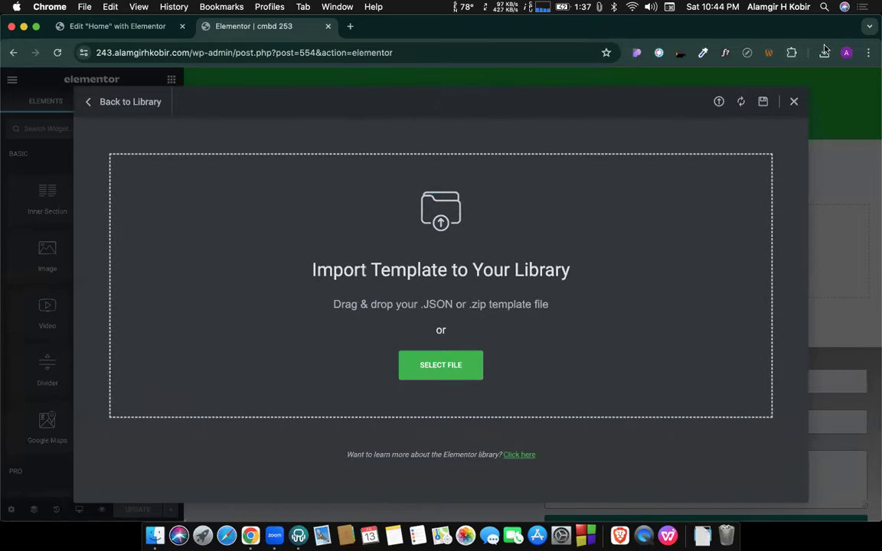
click(824, 52)
drag(666, 107, 505, 230)
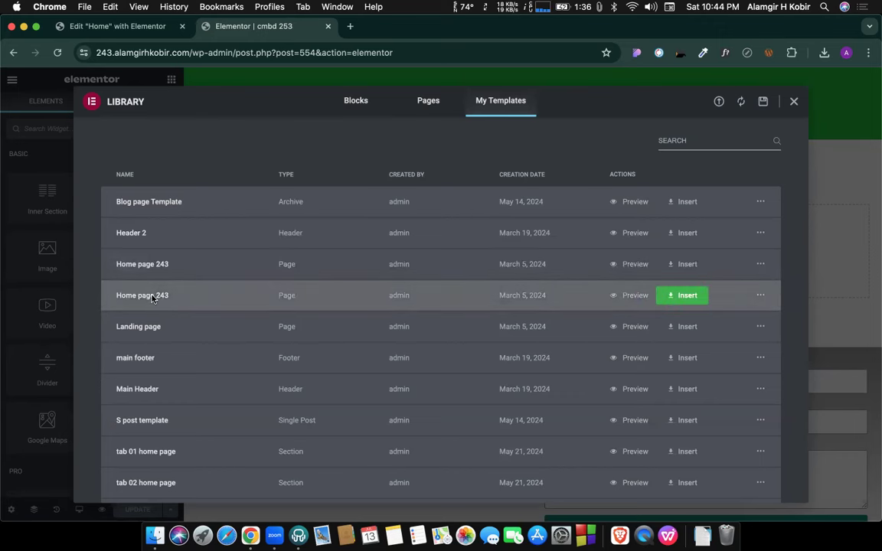
scroll(152, 298, down, 1)
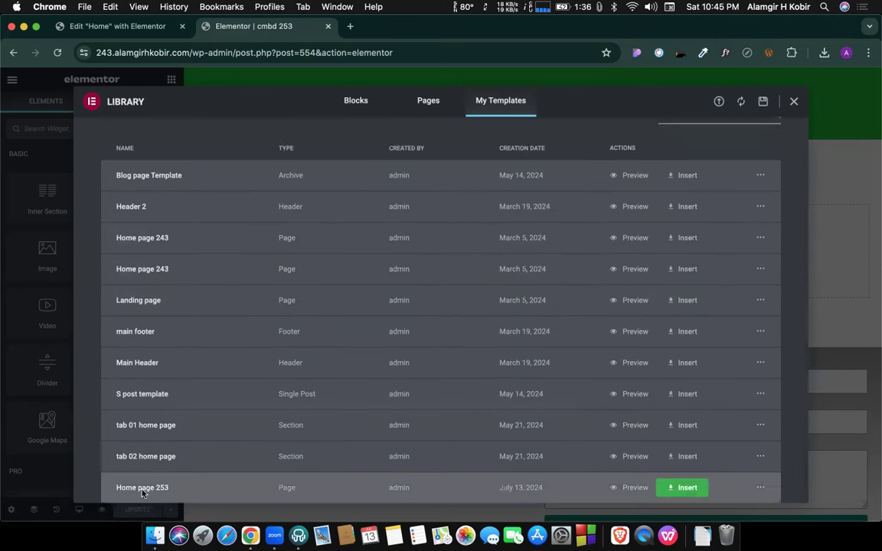
click(688, 488)
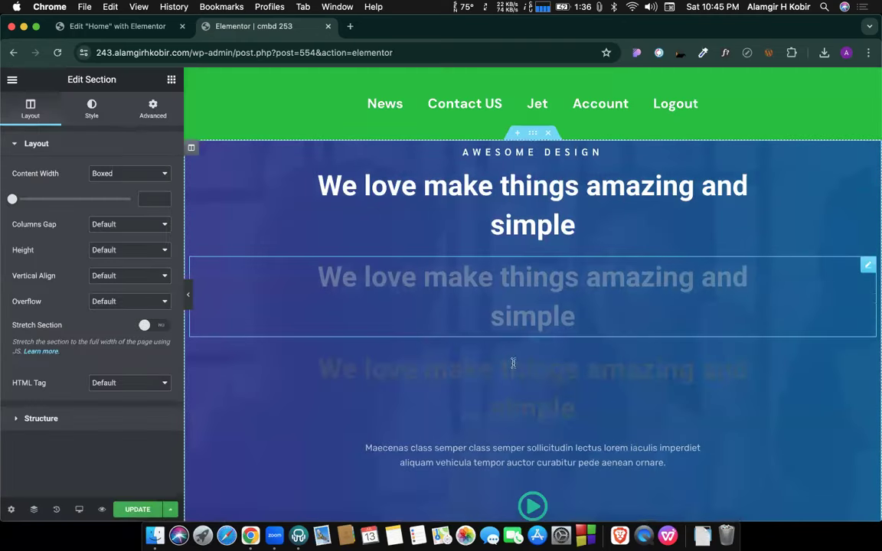
Look through the inserted content and select the middle Digital Design service box.
scroll(541, 260, down, 1)
scroll(540, 260, down, 8)
scroll(540, 259, up, 3)
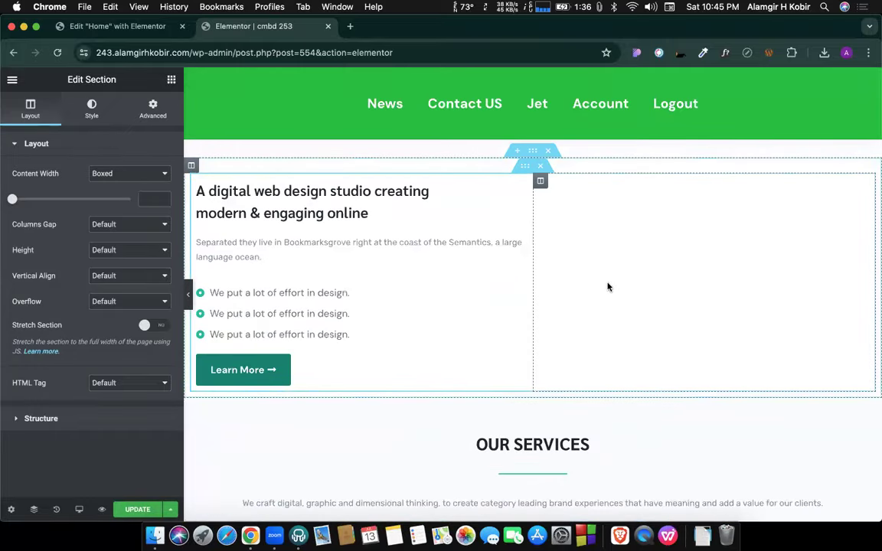
scroll(518, 291, down, 10)
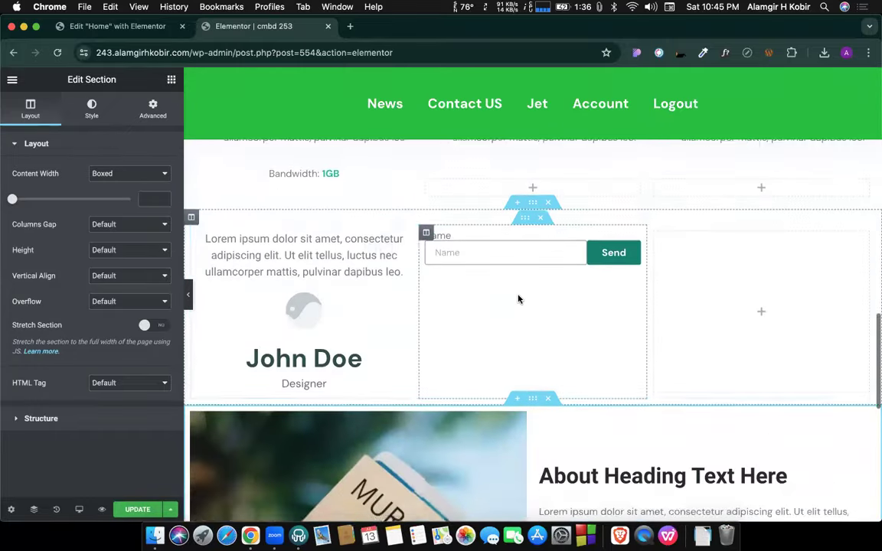
scroll(518, 299, down, 5)
scroll(385, 305, down, 5)
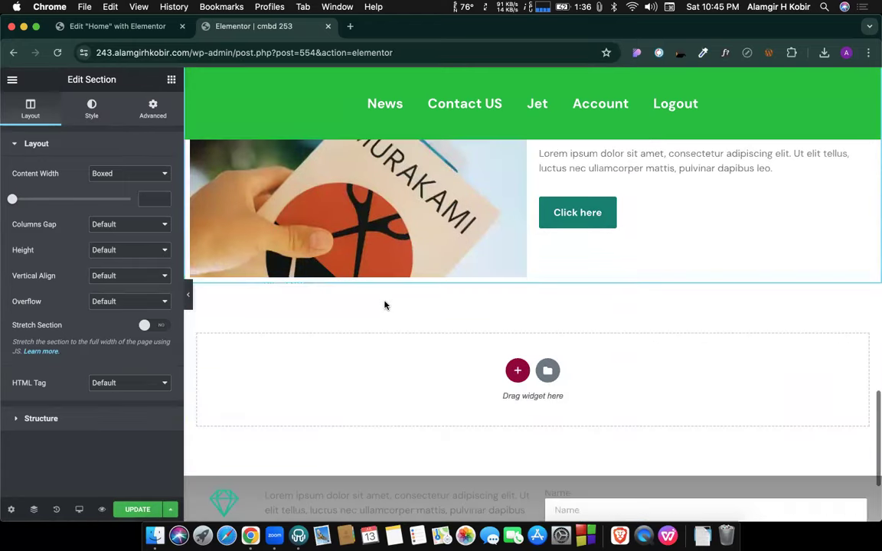
scroll(385, 304, down, 3)
scroll(385, 304, up, 8)
scroll(385, 305, up, 3)
click(432, 291)
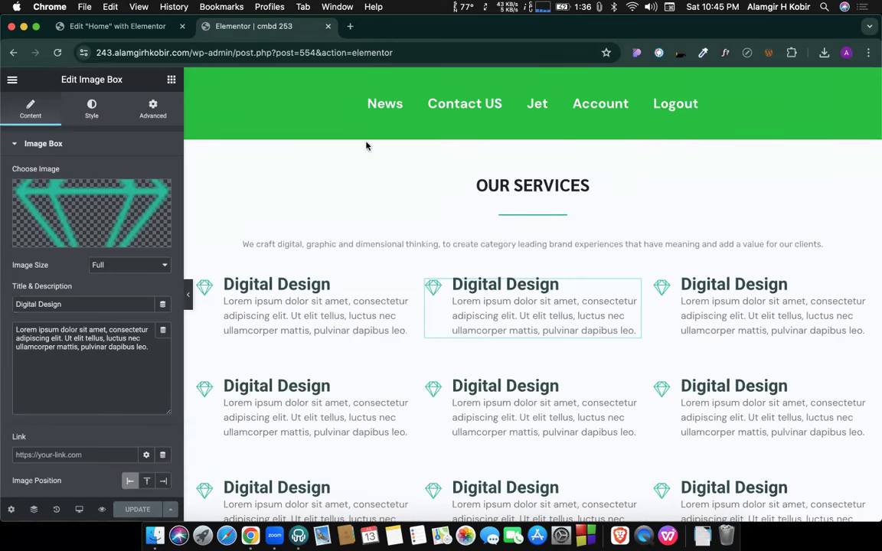
scroll(499, 335, up, 5)
scroll(498, 336, down, 3)
scroll(499, 335, down, 10)
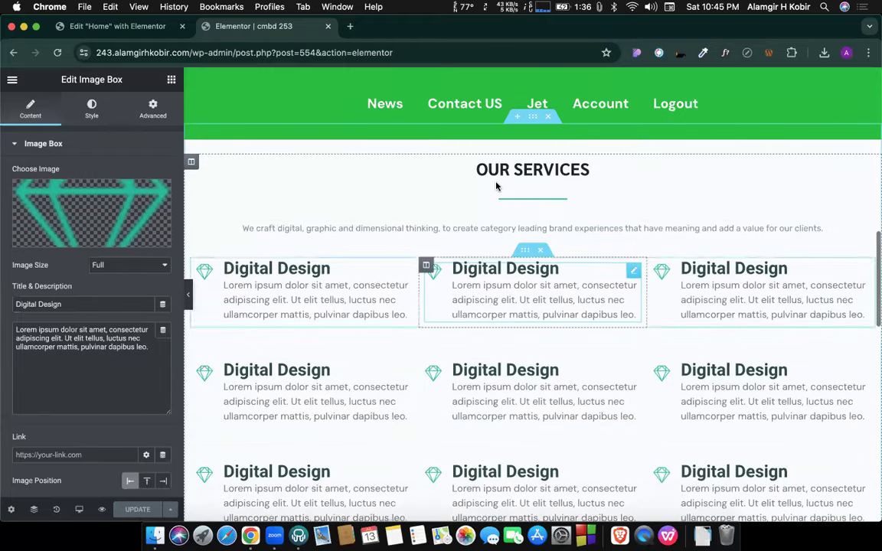
scroll(496, 186, down, 20)
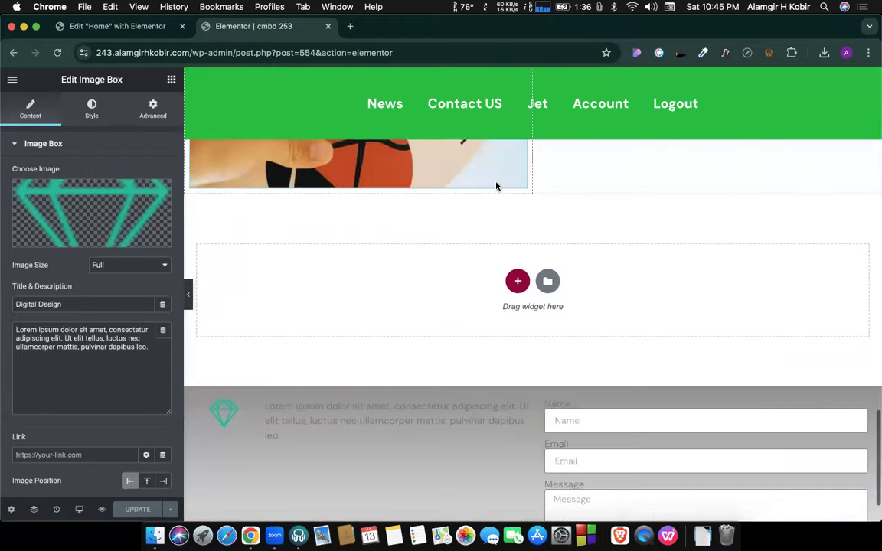
Check the blue hero section's options in the Home page editor, then return to cmbd 253.
click(70, 30)
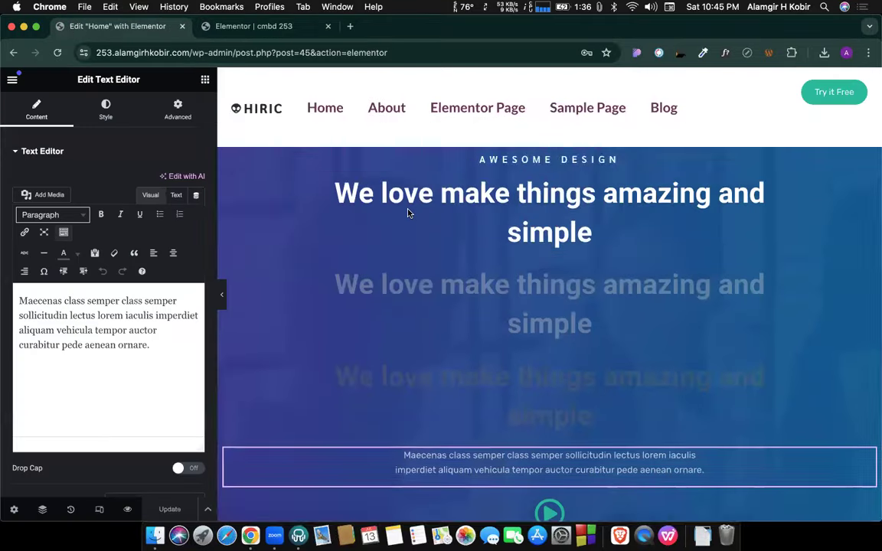
scroll(407, 213, down, 5)
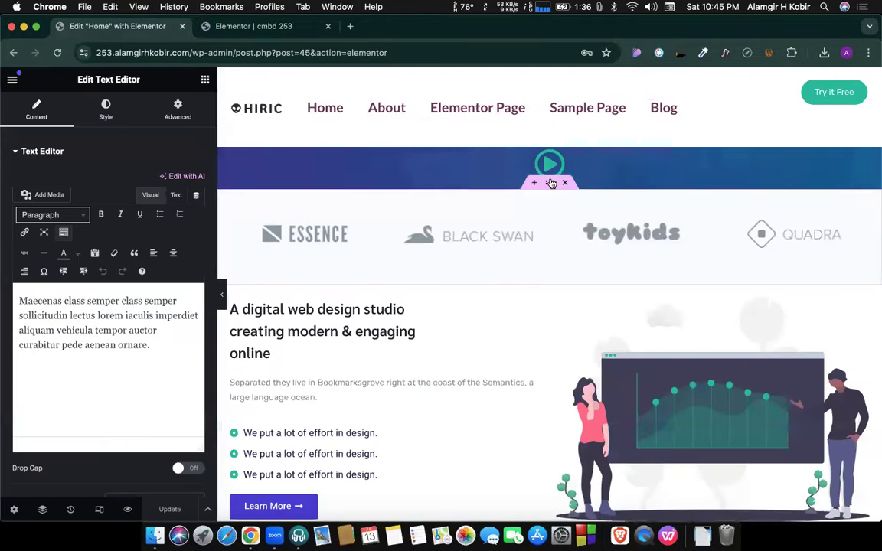
right_click(549, 184)
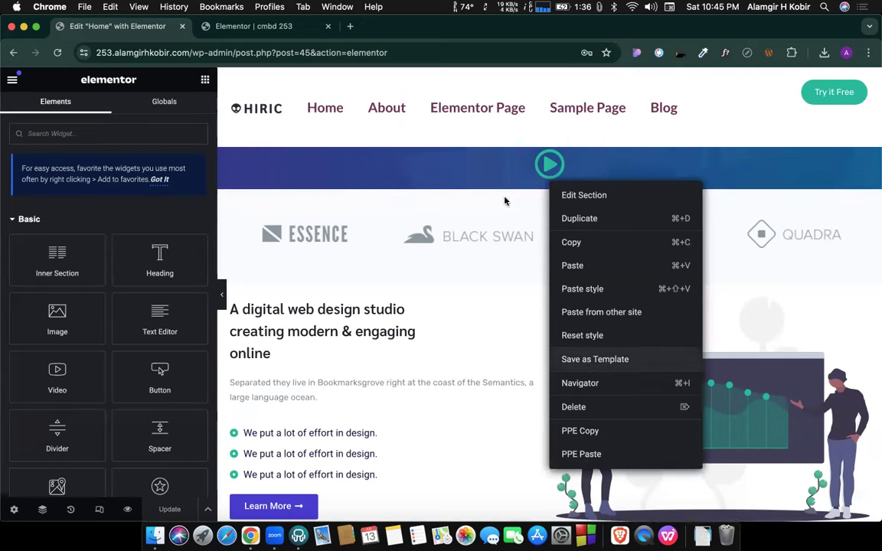
click(297, 28)
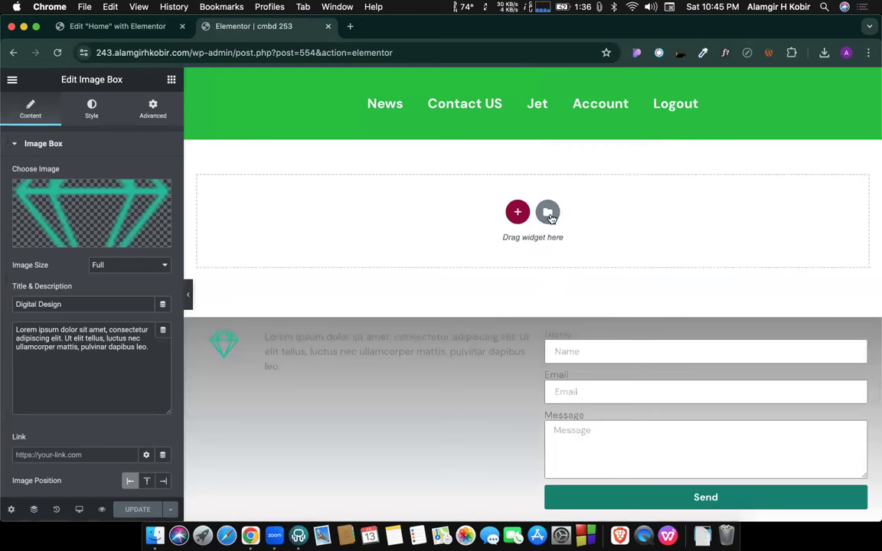
View the published cmbd 253 page, then go to the admin's Saved Templates list.
click(12, 79)
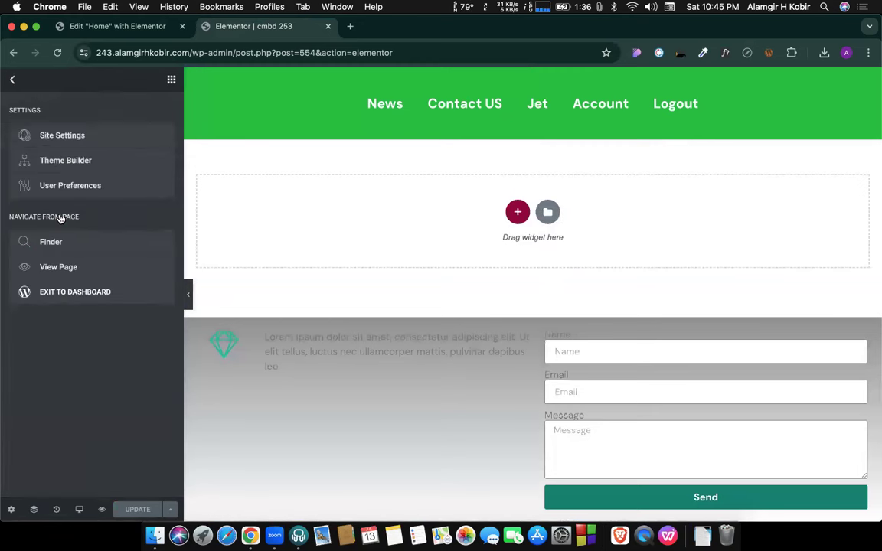
click(53, 270)
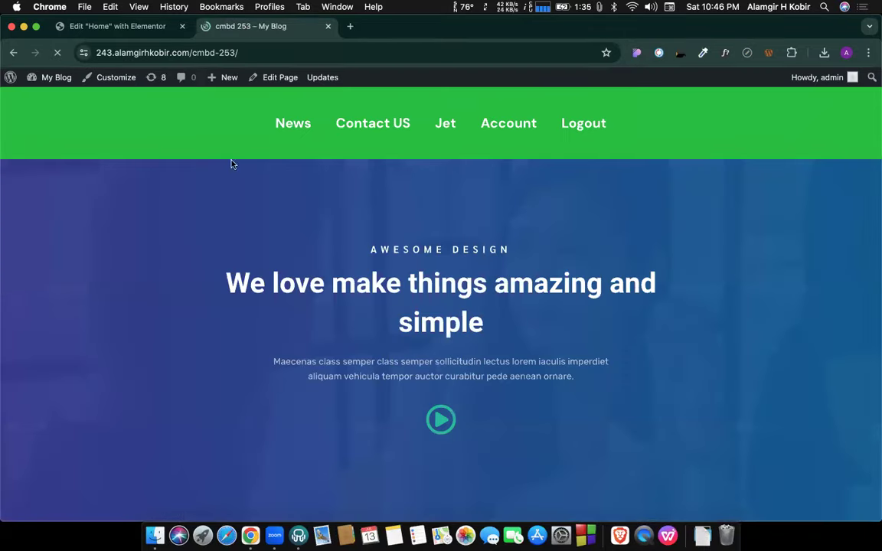
click(9, 79)
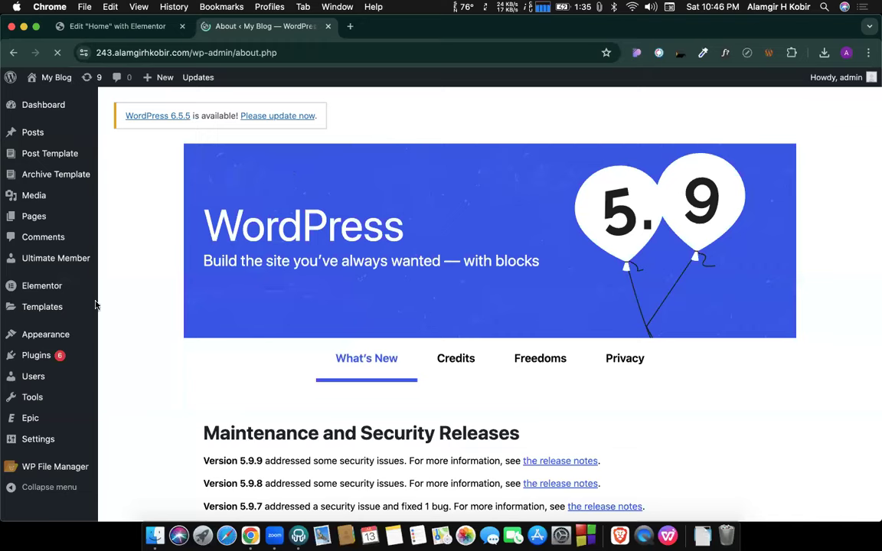
mouse_move(61, 310)
click(141, 308)
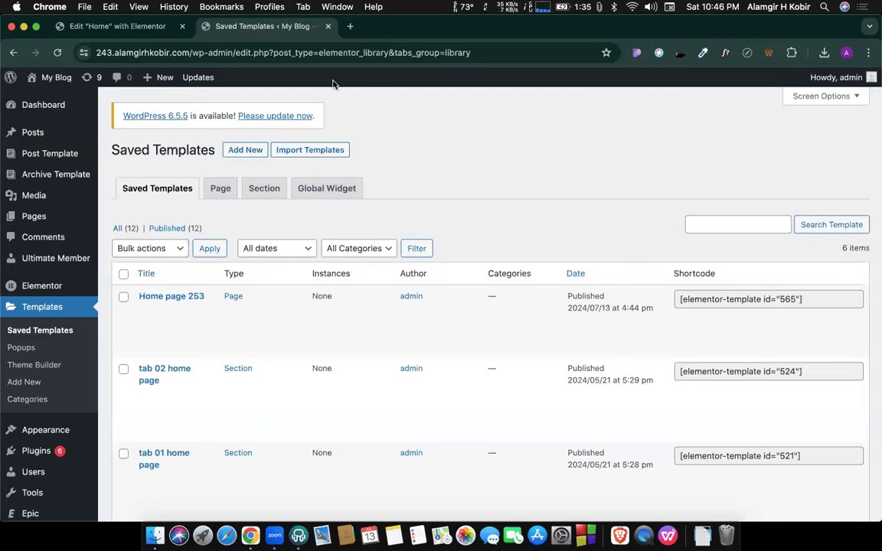
Export the Home page 253 template and switch back to the Home page editor.
scroll(247, 231, down, 3)
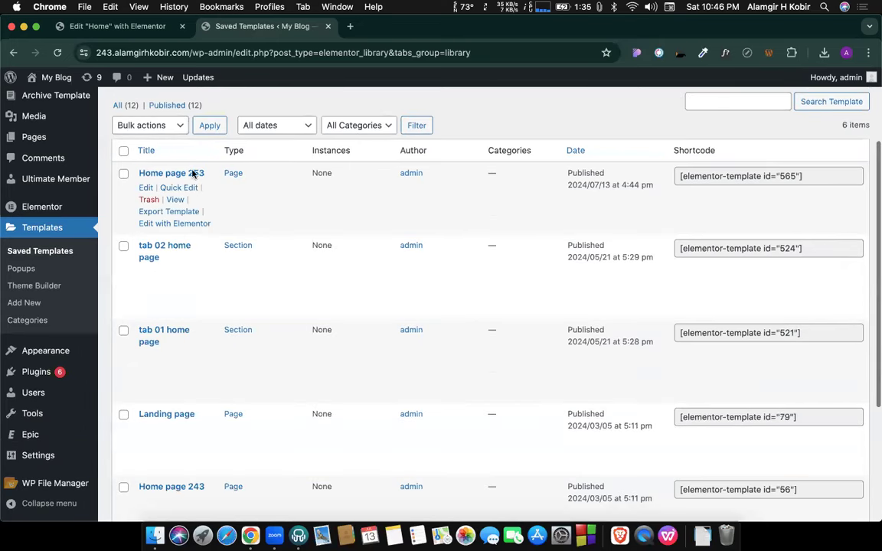
scroll(190, 222, up, 1)
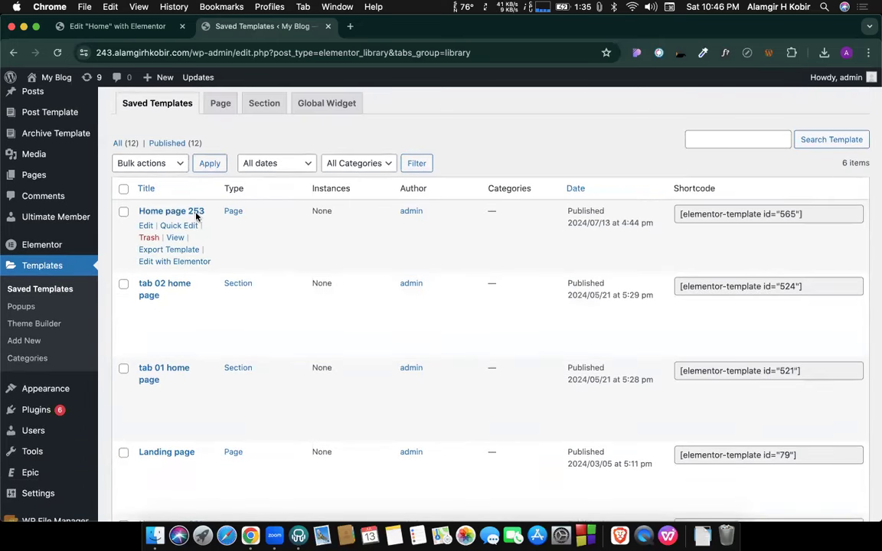
scroll(187, 359, down, 5)
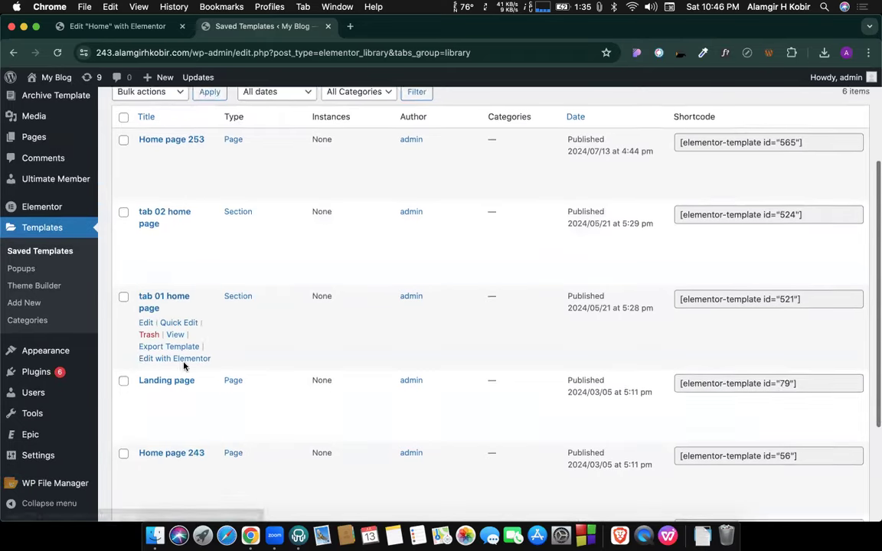
scroll(203, 230, up, 10)
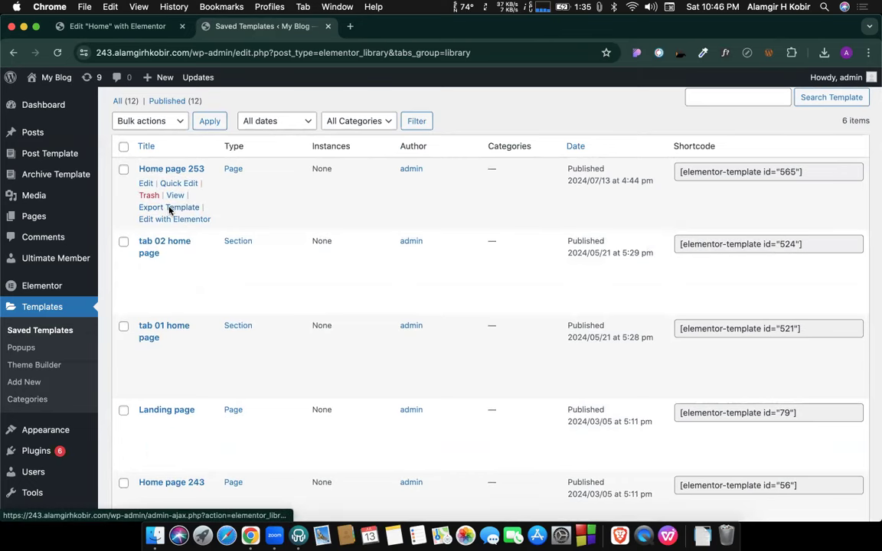
click(169, 208)
click(123, 26)
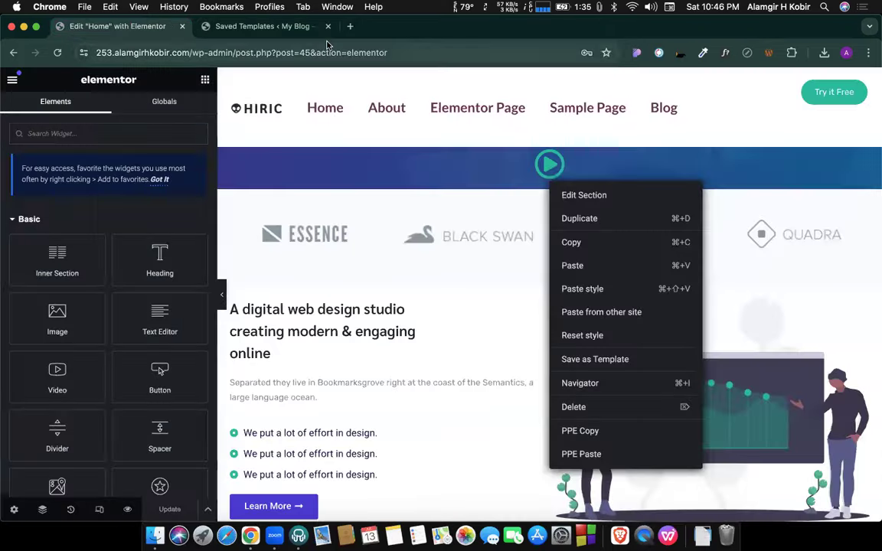
Close Saved Templates, select the Black Swan logo image, and view the live 253 home page.
click(327, 27)
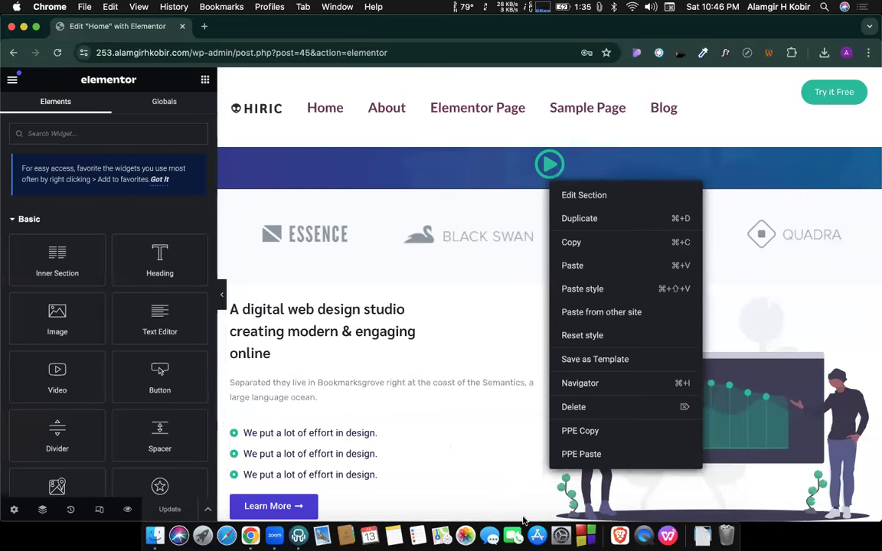
click(514, 224)
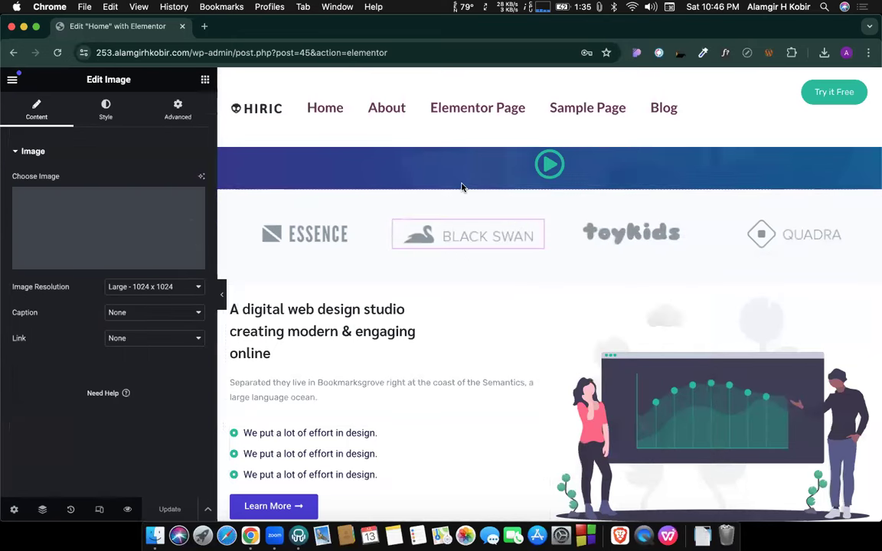
click(12, 80)
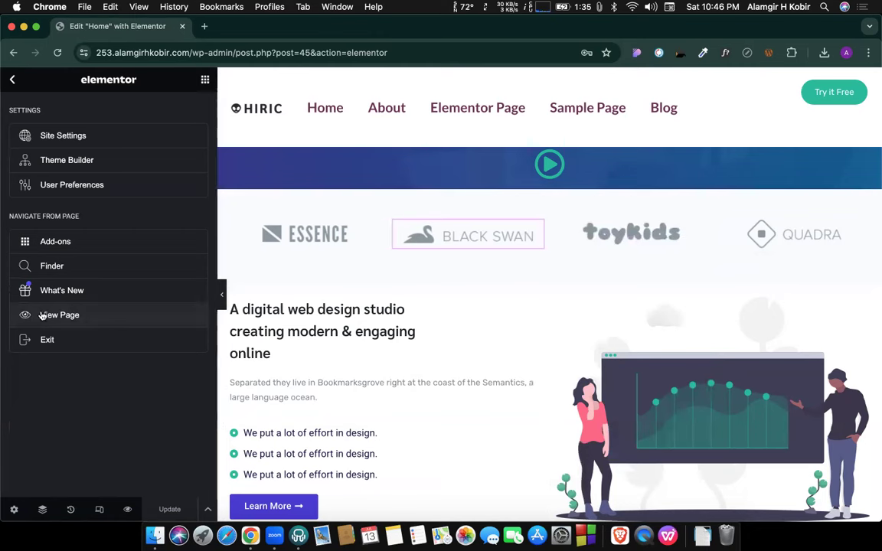
click(118, 157)
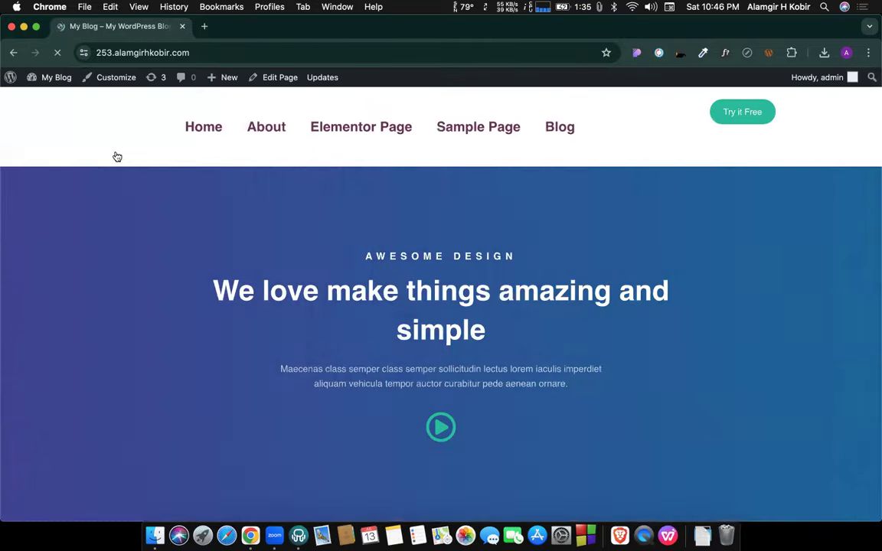
Search the plugin directory for 'all in one wp migration'.
click(10, 78)
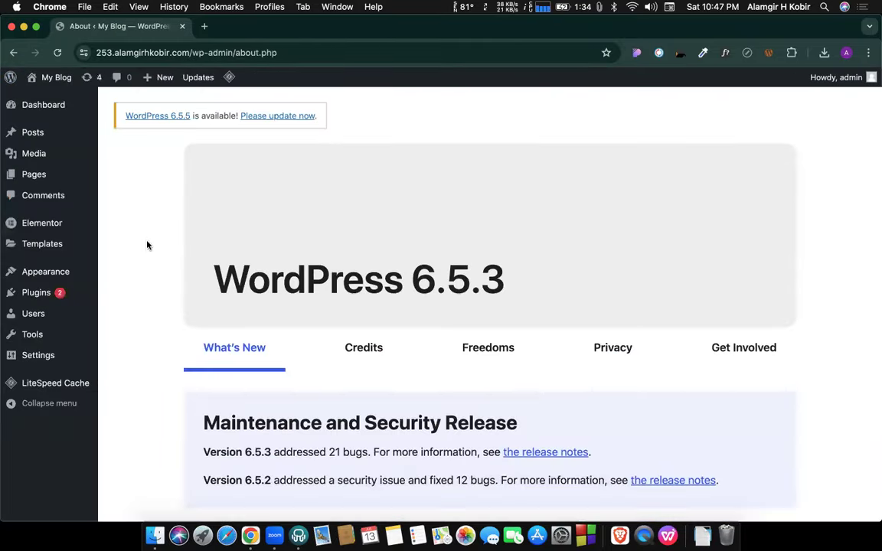
mouse_move(24, 291)
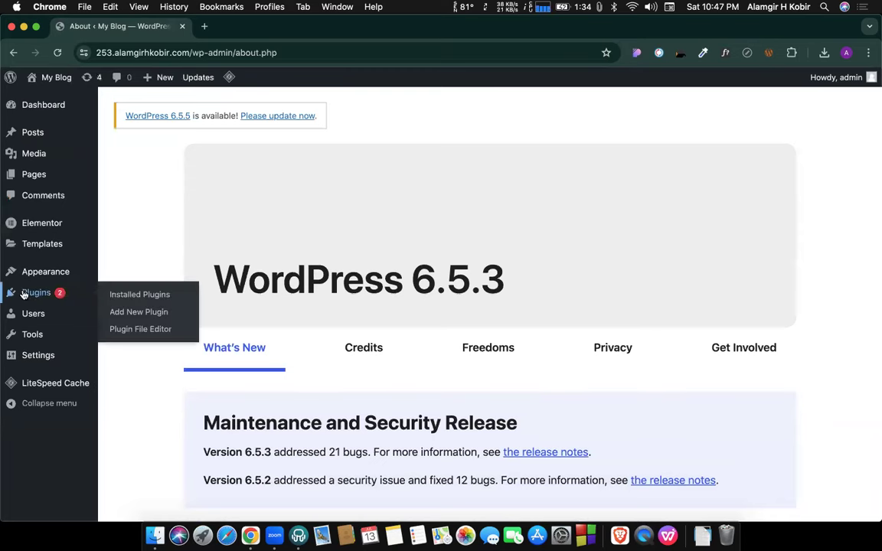
click(120, 314)
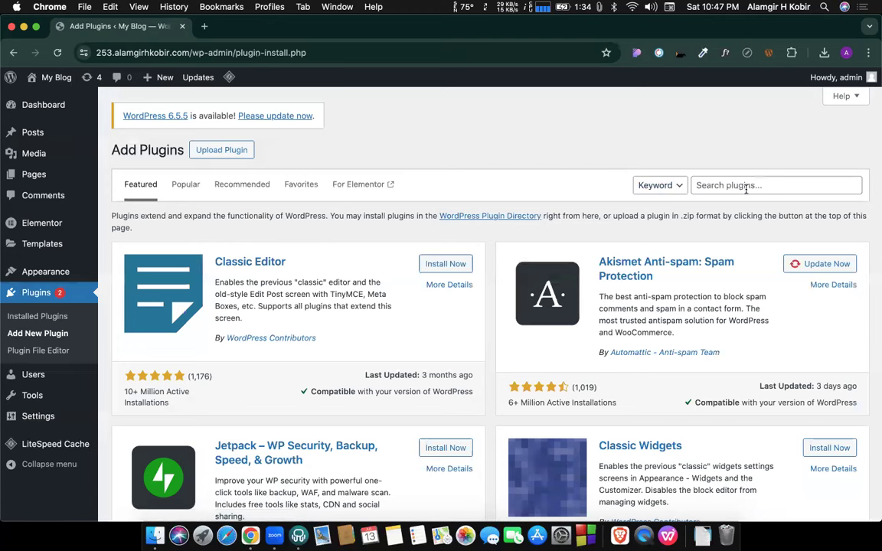
click(738, 186)
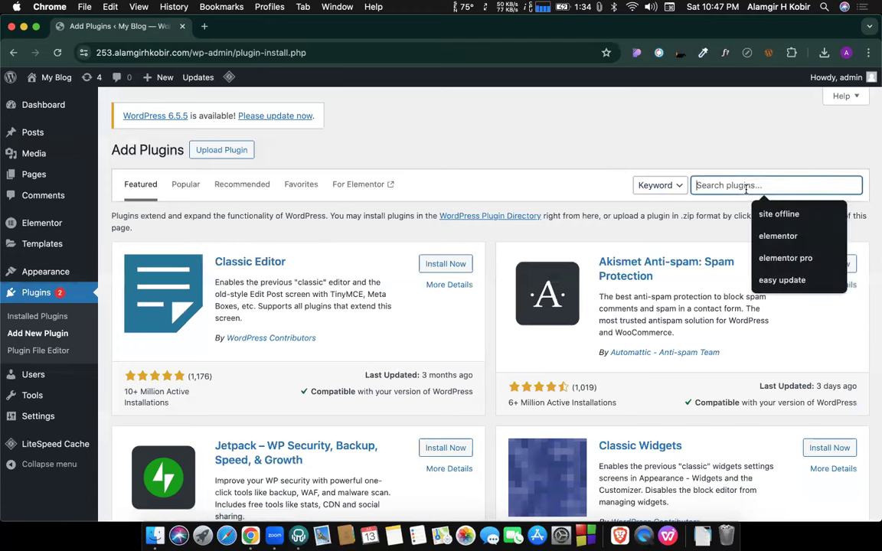
text(all in one w)
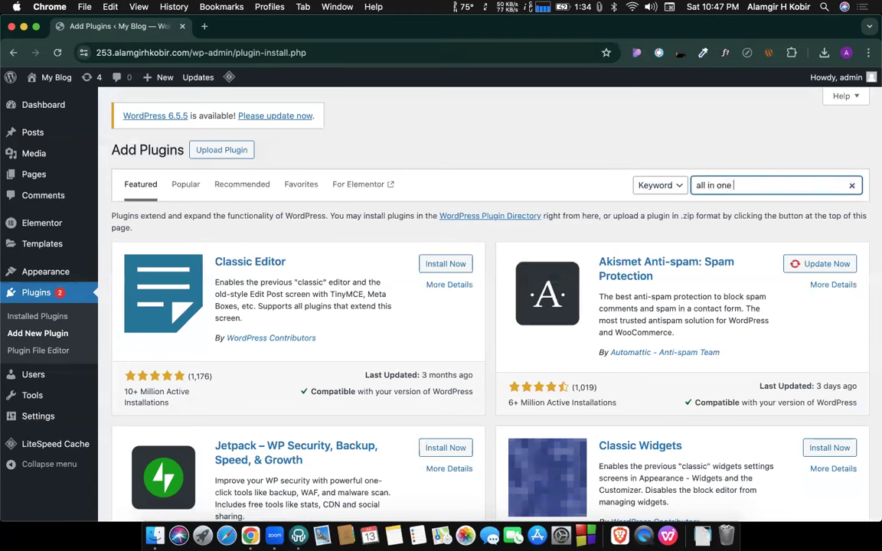
text(p migration)
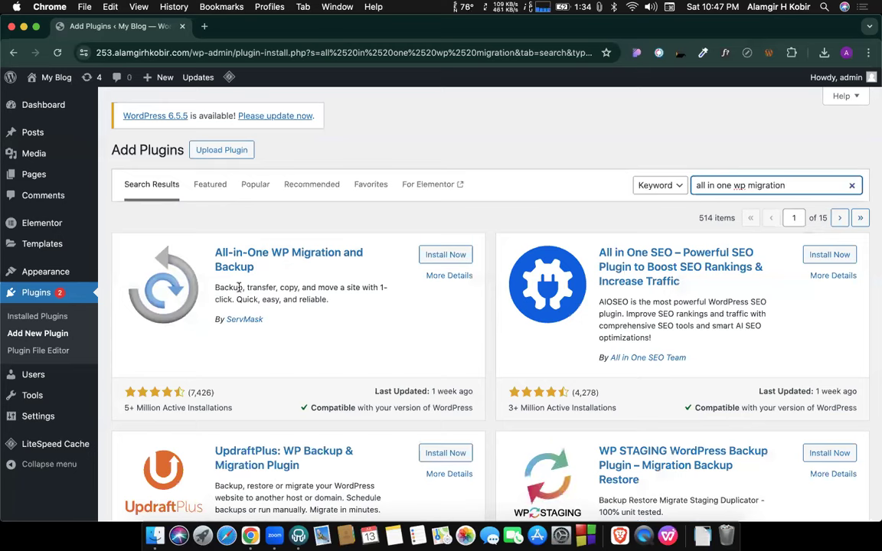
Install and activate the All-in-One WP Migration plugin.
click(443, 259)
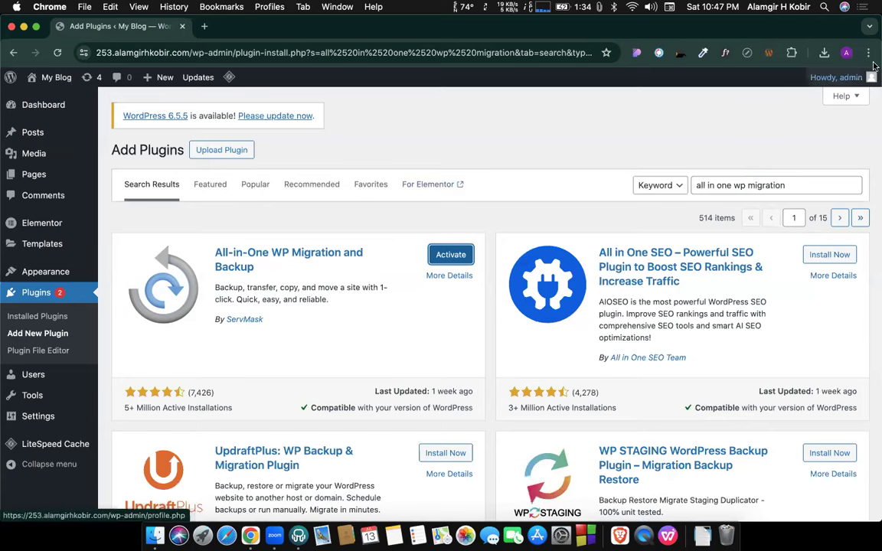
click(823, 52)
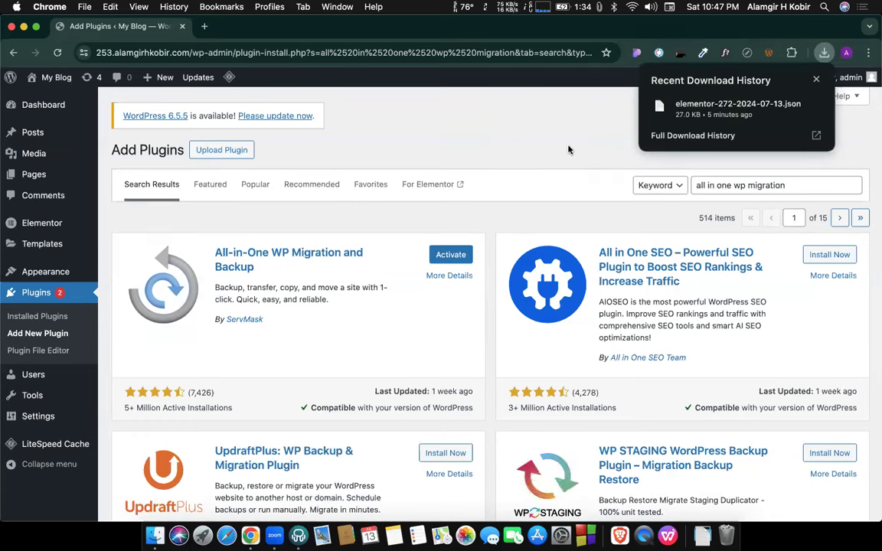
mouse_move(792, 112)
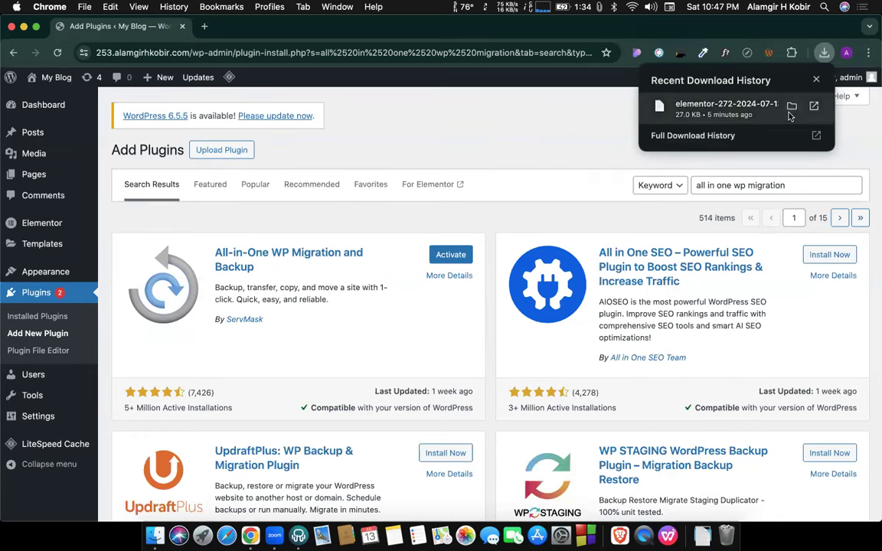
click(427, 145)
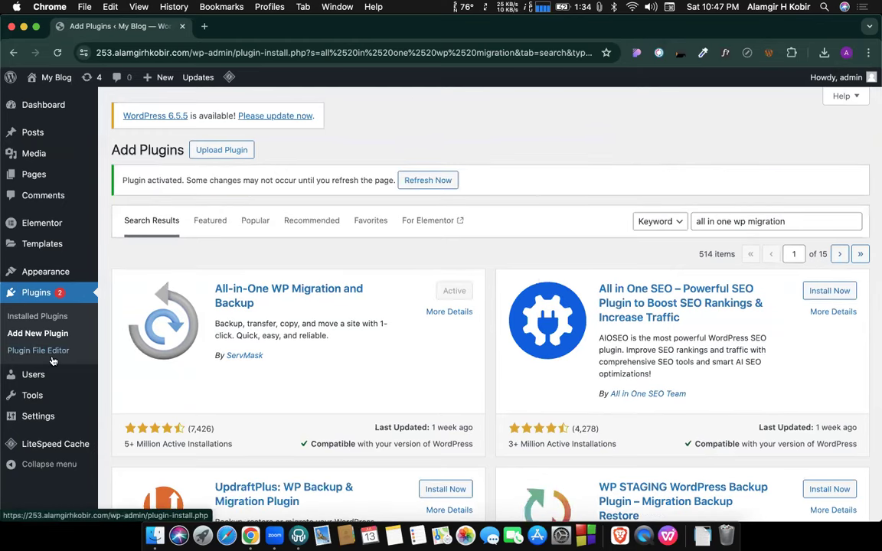
Open Installed Plugins and the migration plugin's Export Site screen.
click(56, 55)
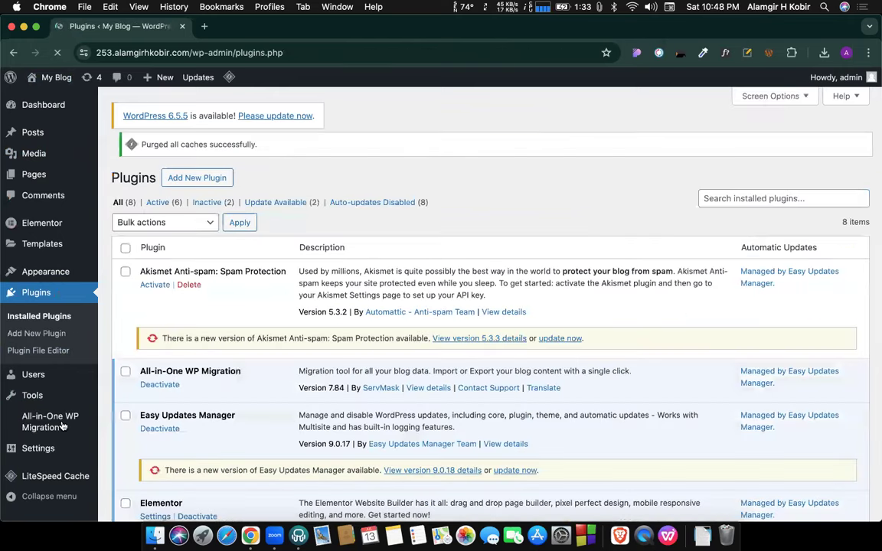
mouse_move(86, 425)
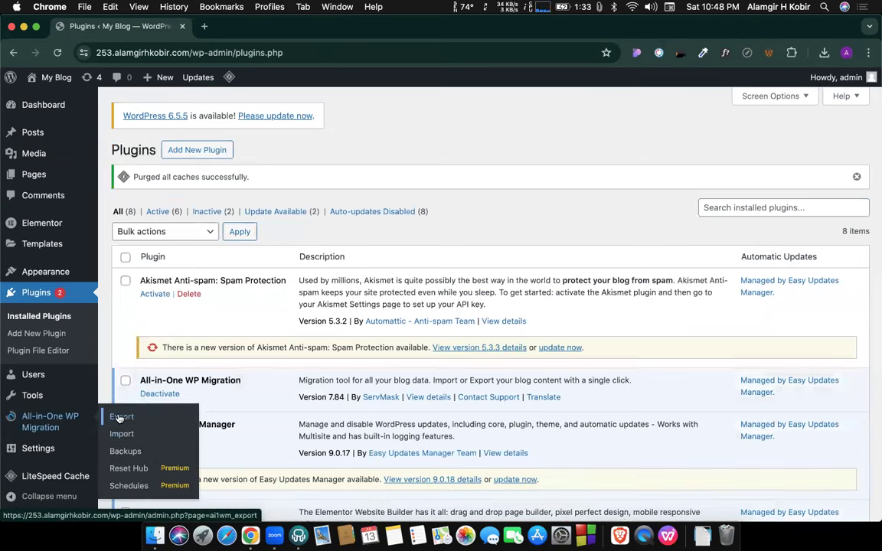
click(118, 417)
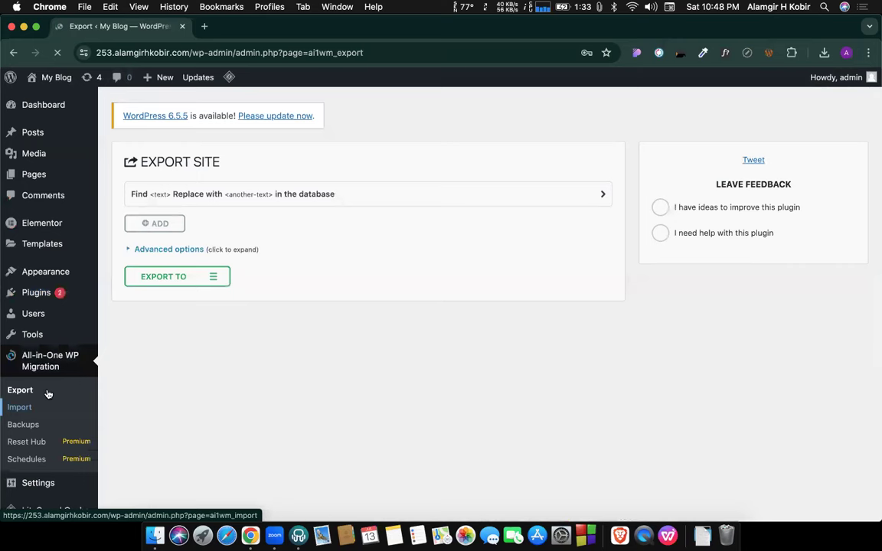
Export the whole site to a file and download the 128 MB archive.
click(200, 278)
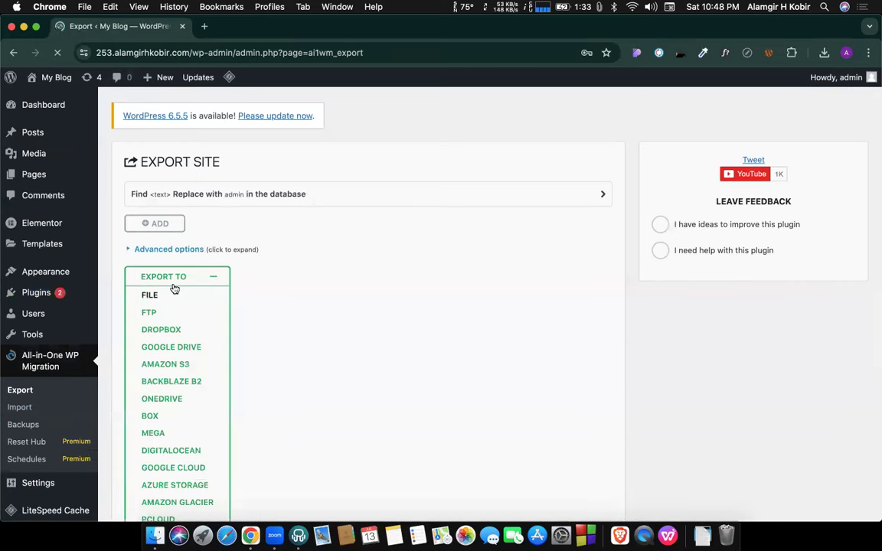
click(179, 277)
click(164, 279)
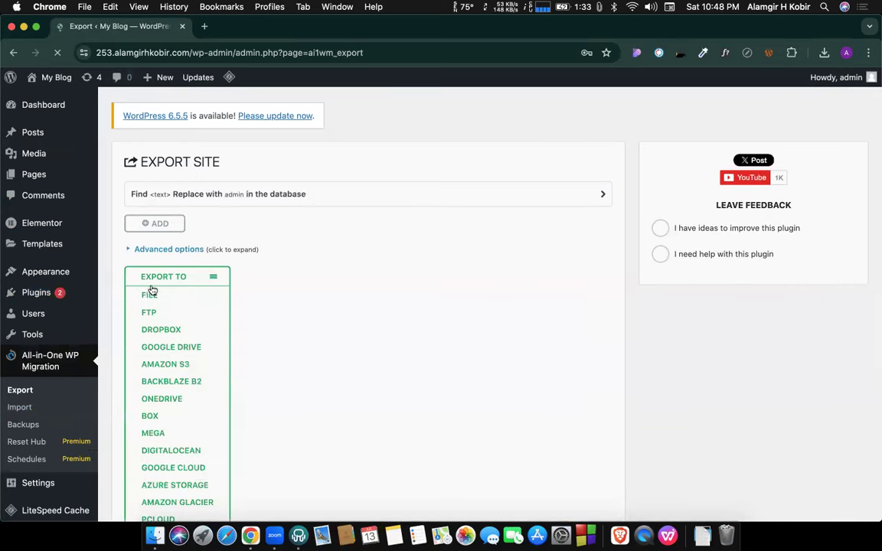
click(171, 294)
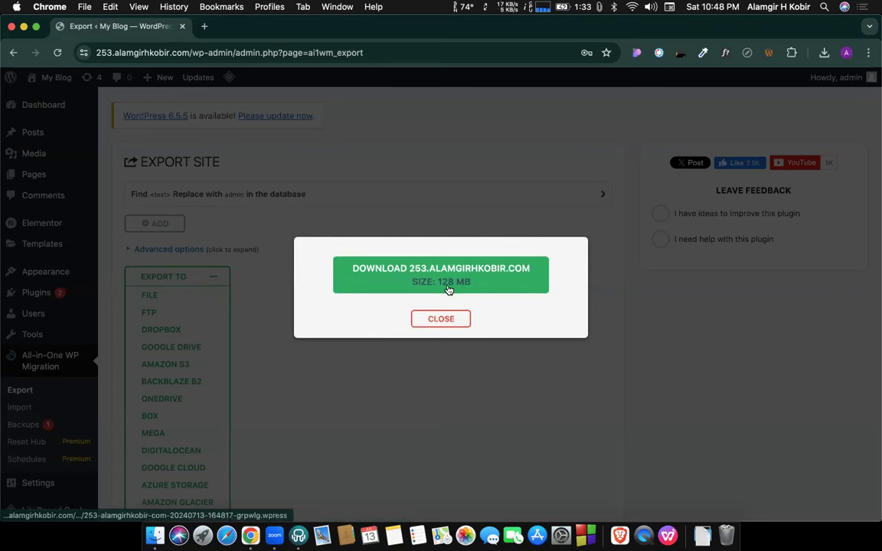
click(441, 277)
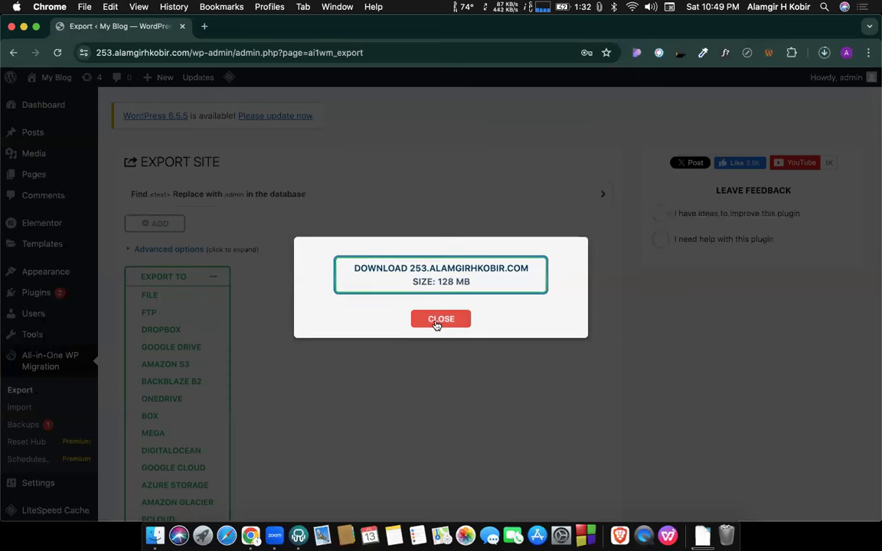
Close the export dialog and resume the failed .wpress download in Chrome.
click(824, 53)
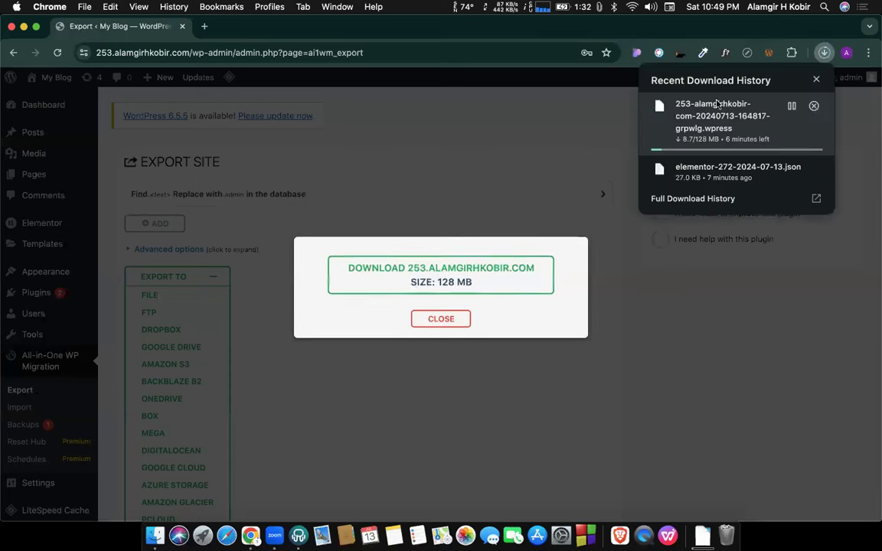
click(427, 321)
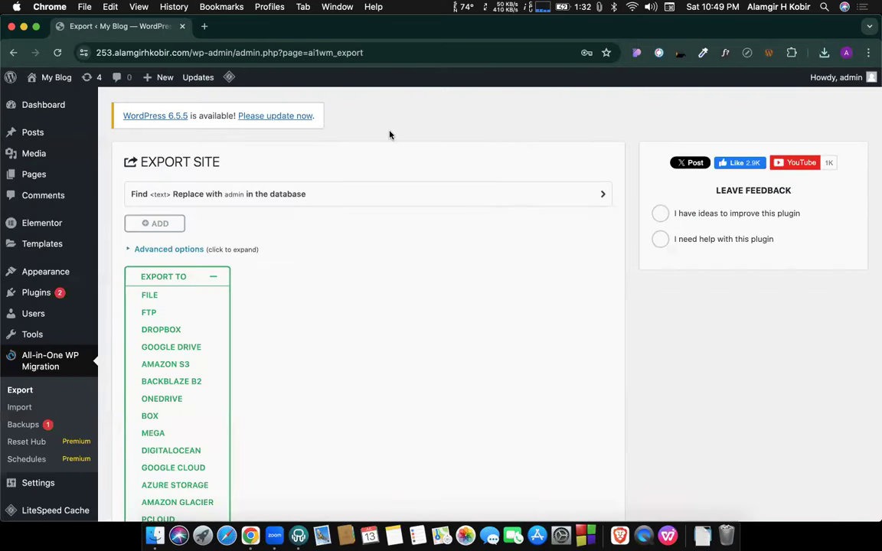
click(823, 52)
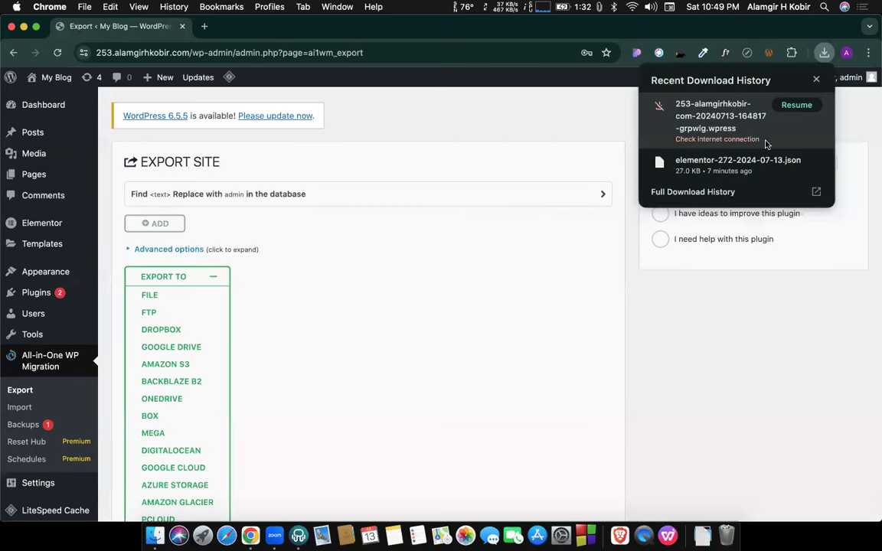
click(796, 105)
click(534, 117)
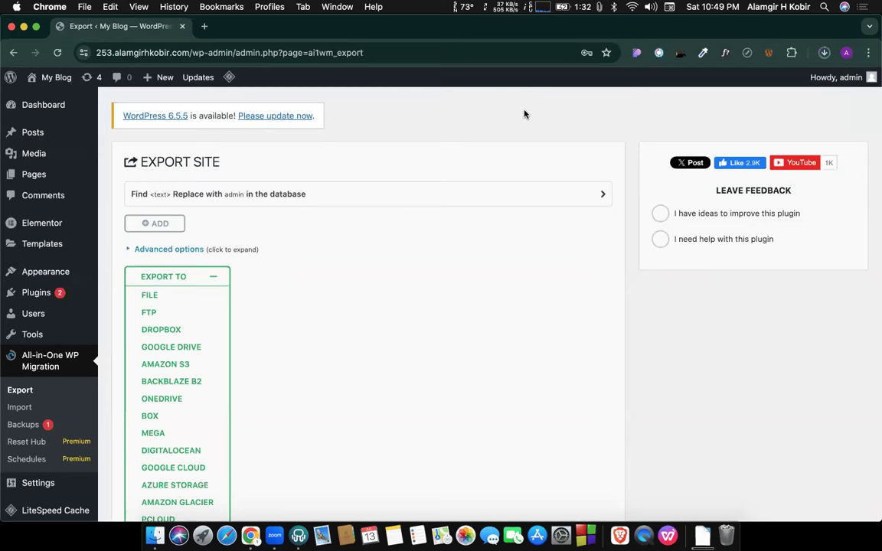
Cancel the .wpress site export download from Chrome's downloads panel.
click(824, 53)
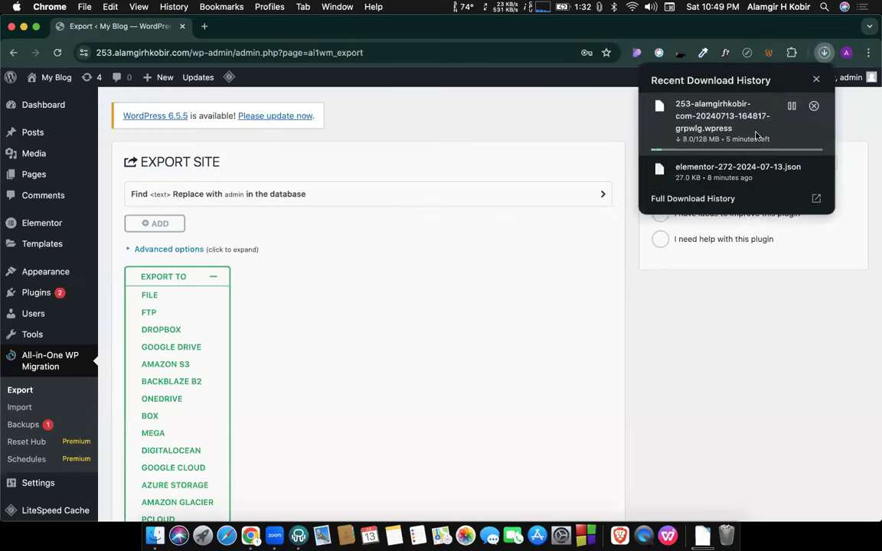
click(814, 106)
click(576, 133)
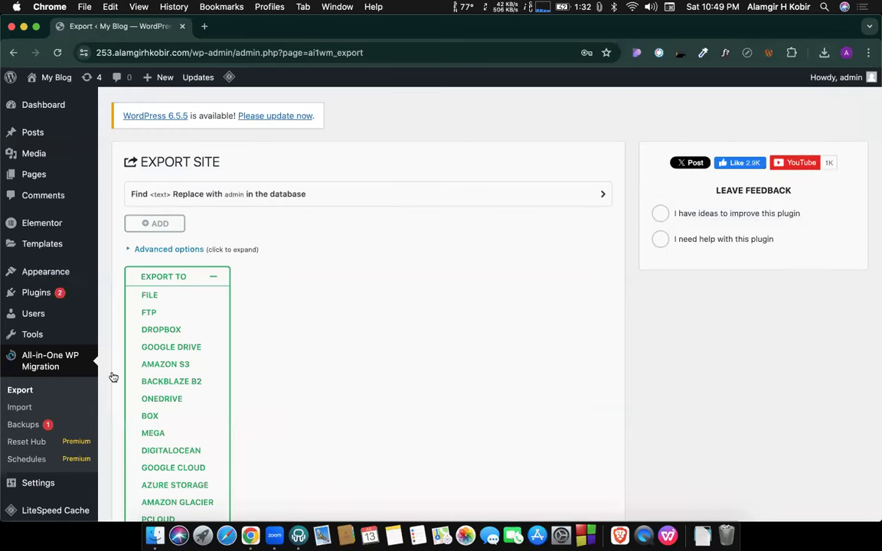
click(23, 424)
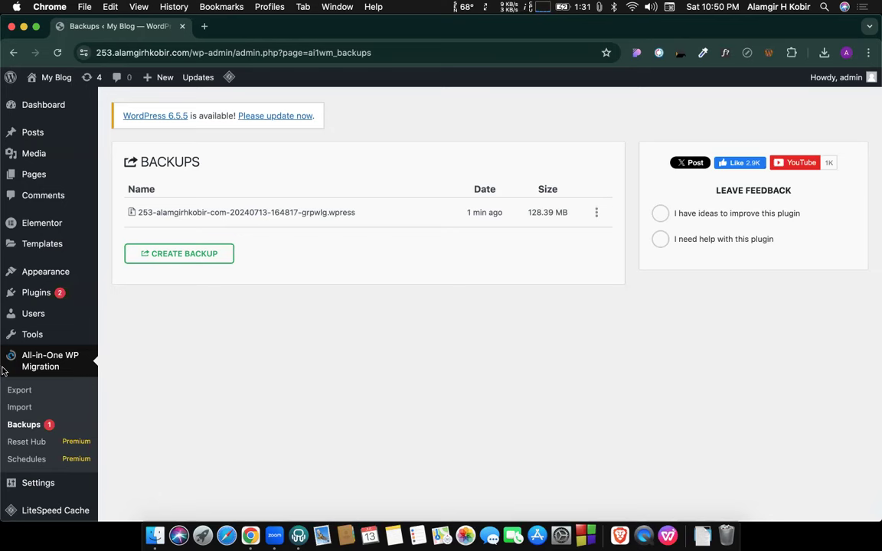
Go to the All-in-One WP Migration Import Site page.
click(15, 408)
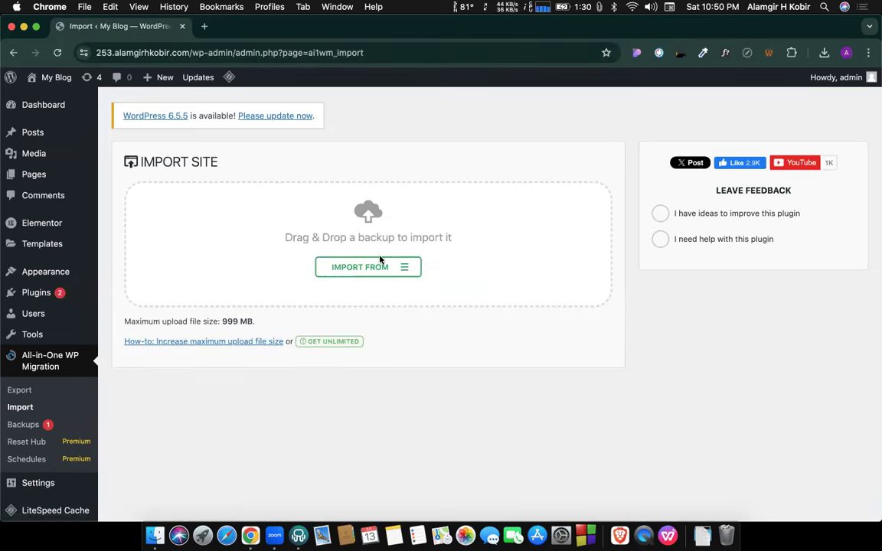
Highlight the 999 MB maximum upload size on the Import page.
drag(221, 316, 284, 328)
click(254, 308)
drag(221, 321, 253, 320)
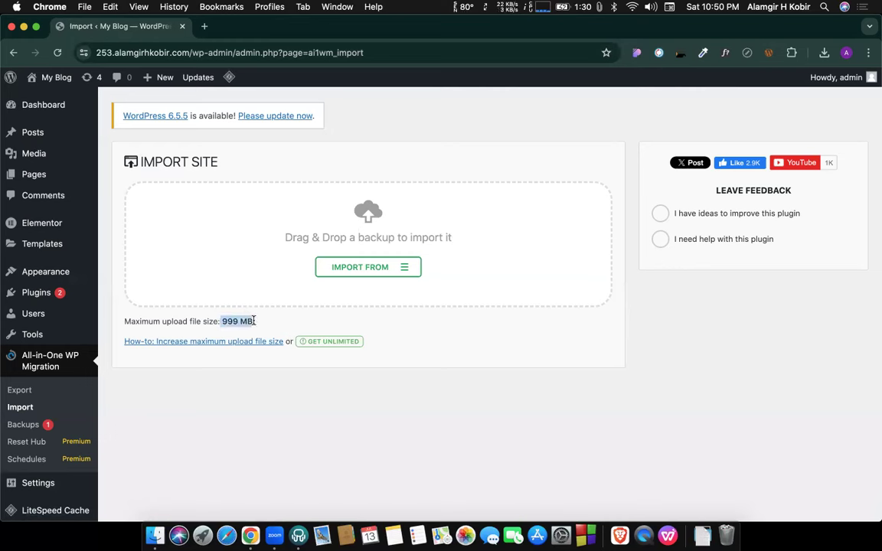
click(269, 313)
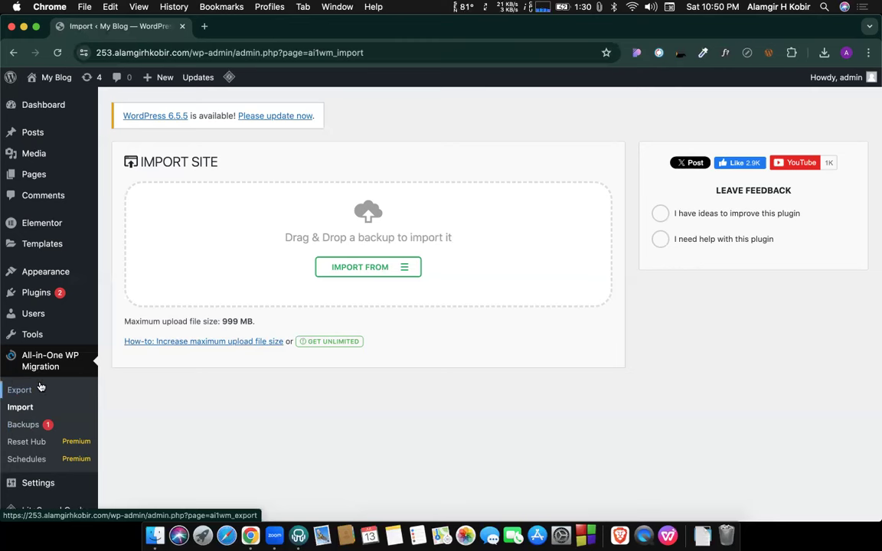
Go to Plugins > Add New Plugin and start a new browser tab.
mouse_move(68, 341)
mouse_move(65, 320)
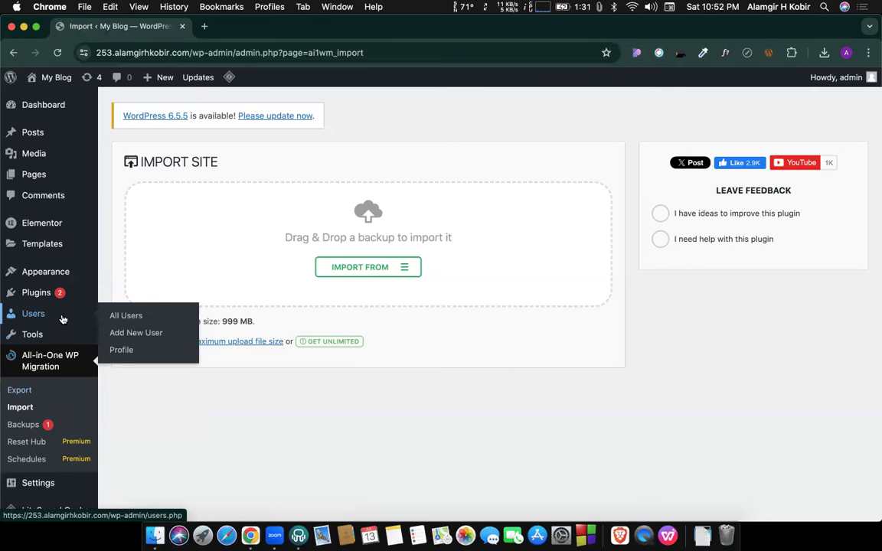
mouse_move(61, 295)
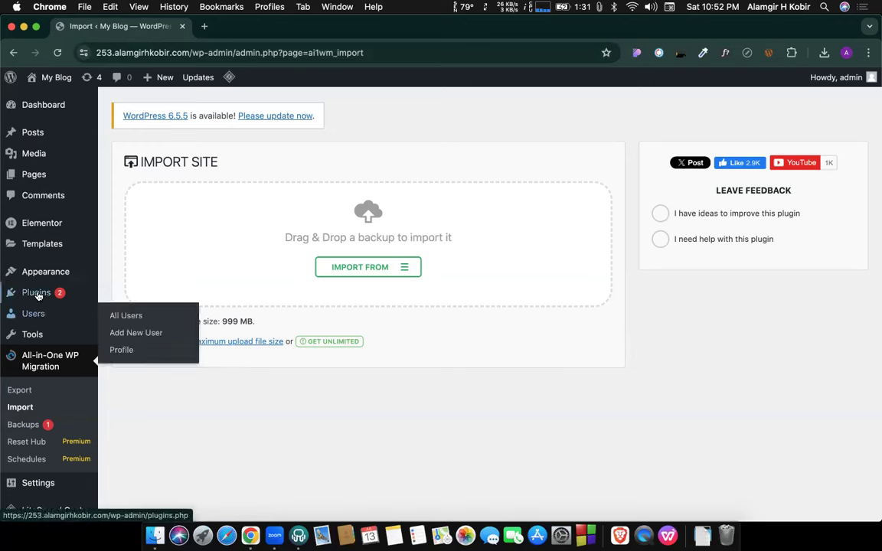
click(149, 312)
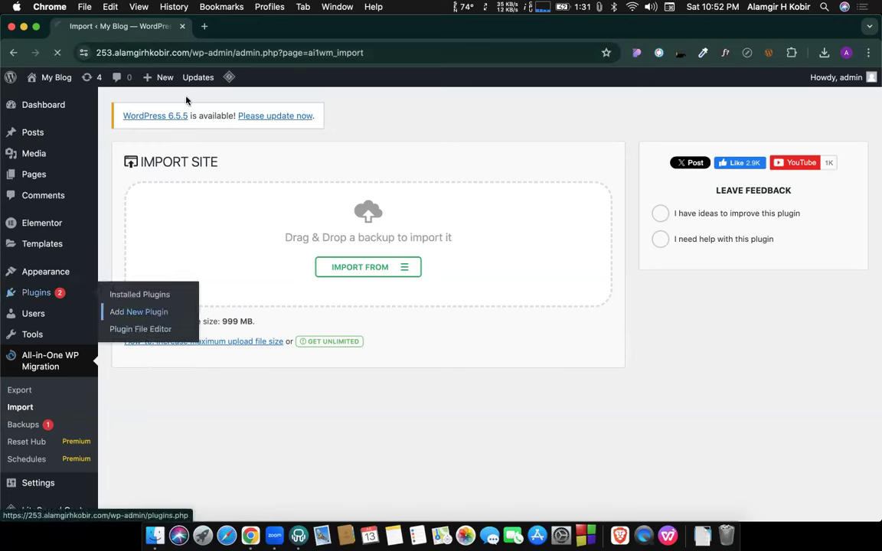
click(205, 26)
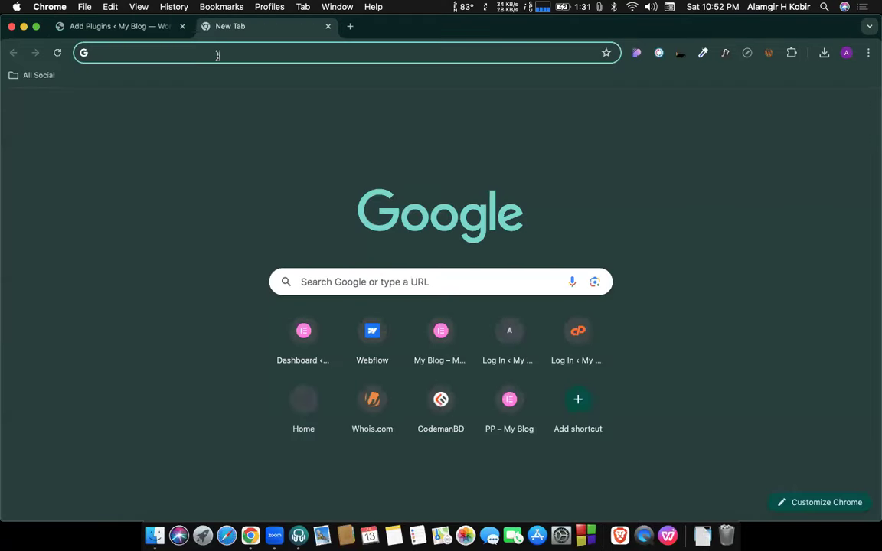
Search Google for 'happyadd' and open the official HappyAddons website.
text(ha)
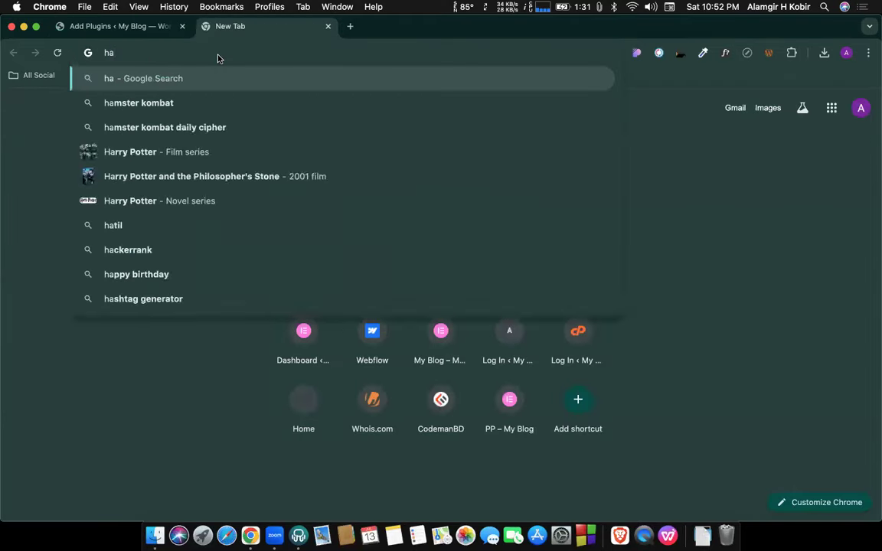
text(ppy)
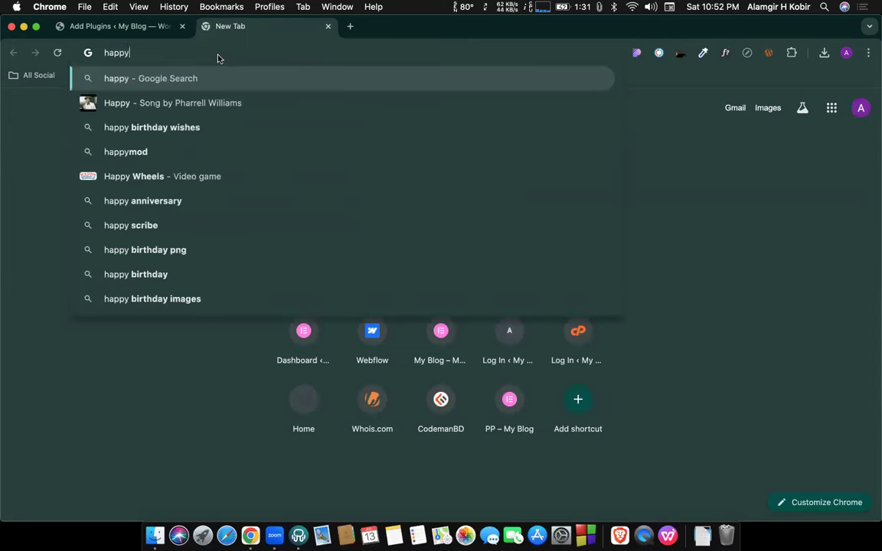
text(add)
key(Return)
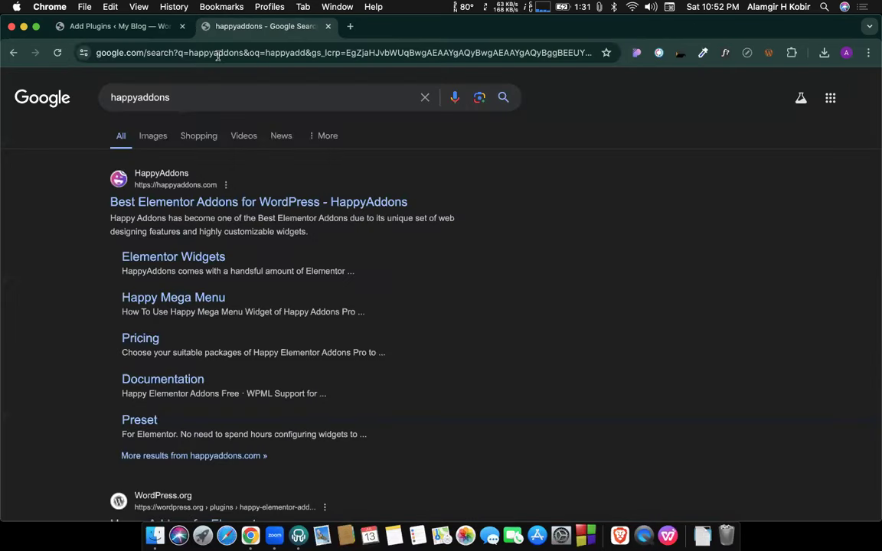
click(159, 208)
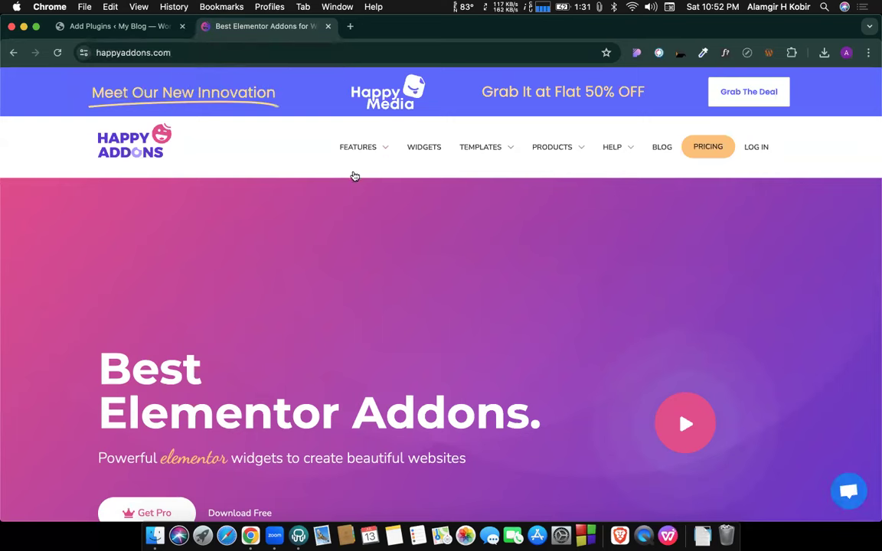
Scroll through the HappyAddons homepage, then return to the WordPress Add Plugins tab.
scroll(364, 307, down, 6)
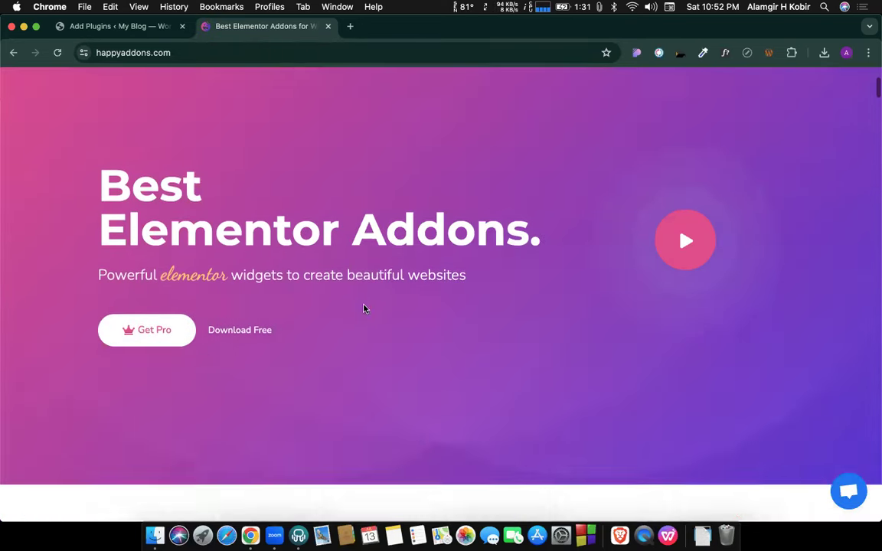
scroll(364, 317, down, 6)
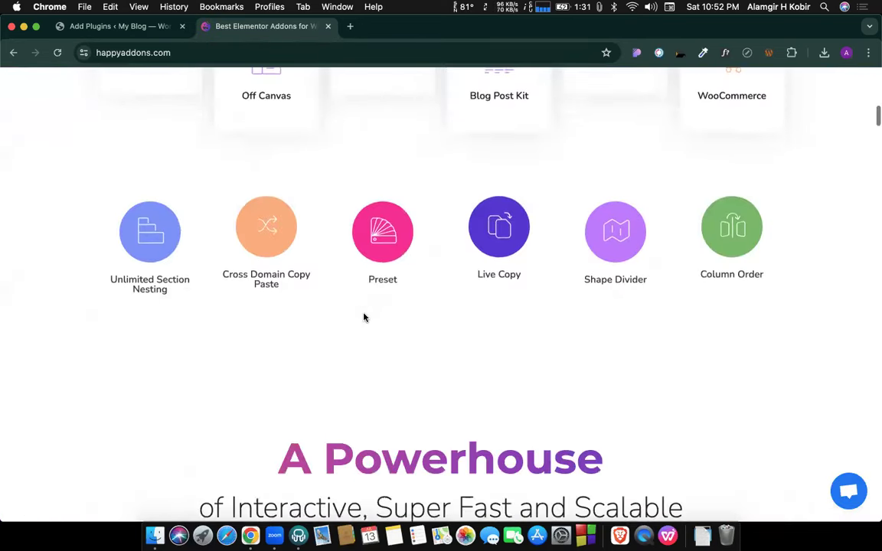
scroll(364, 312, up, 1)
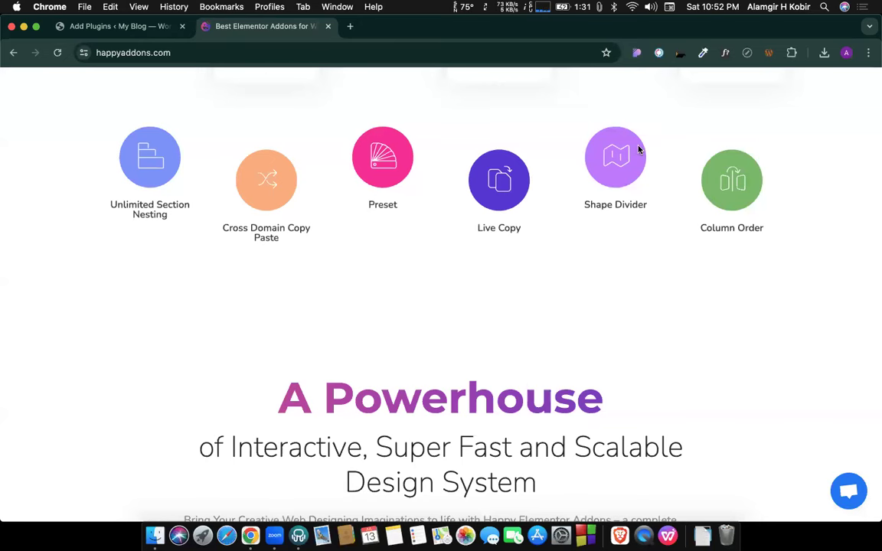
scroll(594, 250, down, 2)
scroll(594, 251, down, 5)
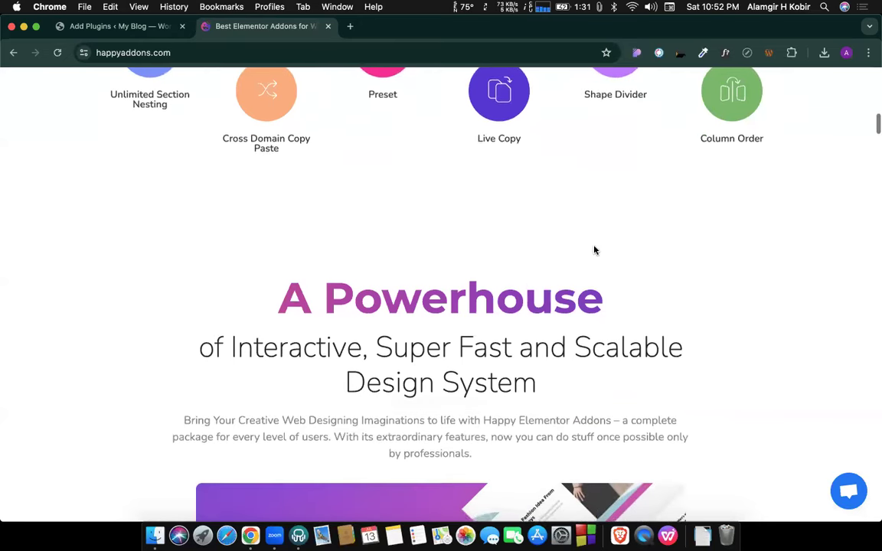
scroll(594, 250, down, 10)
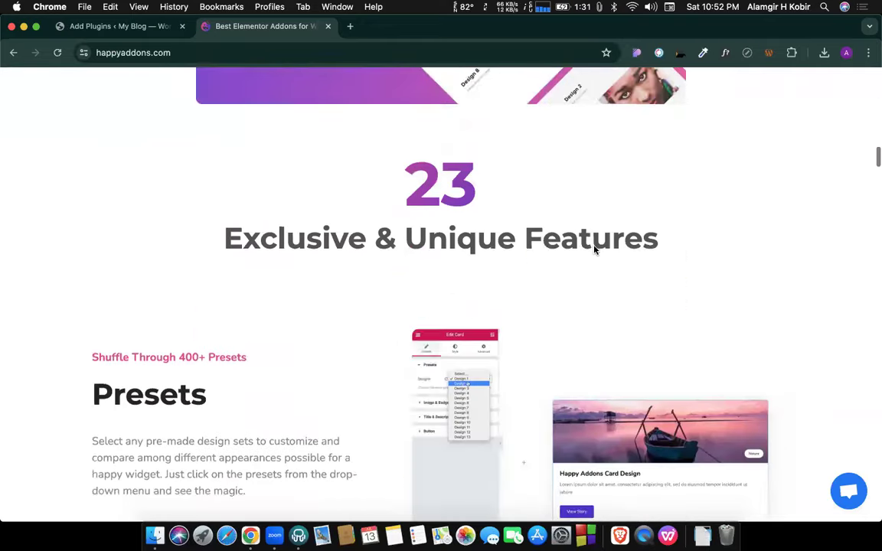
scroll(594, 251, down, 7)
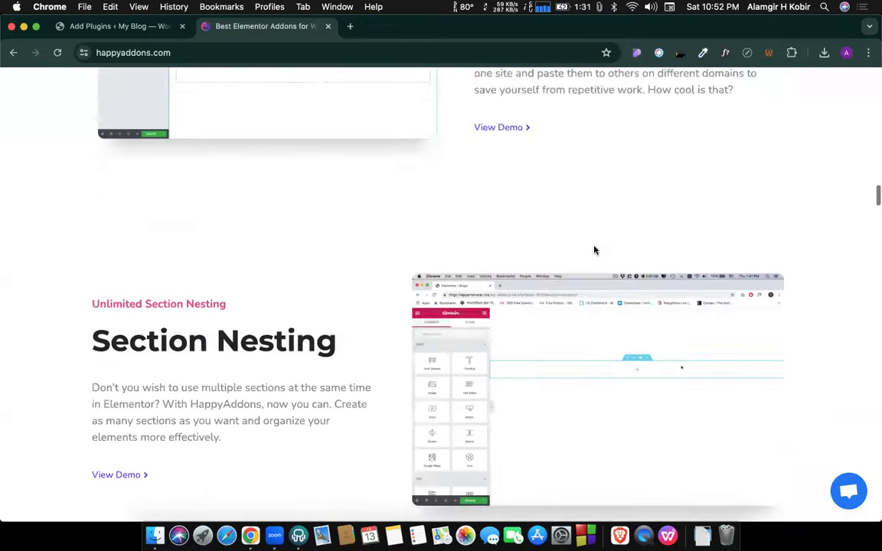
scroll(594, 250, down, 4)
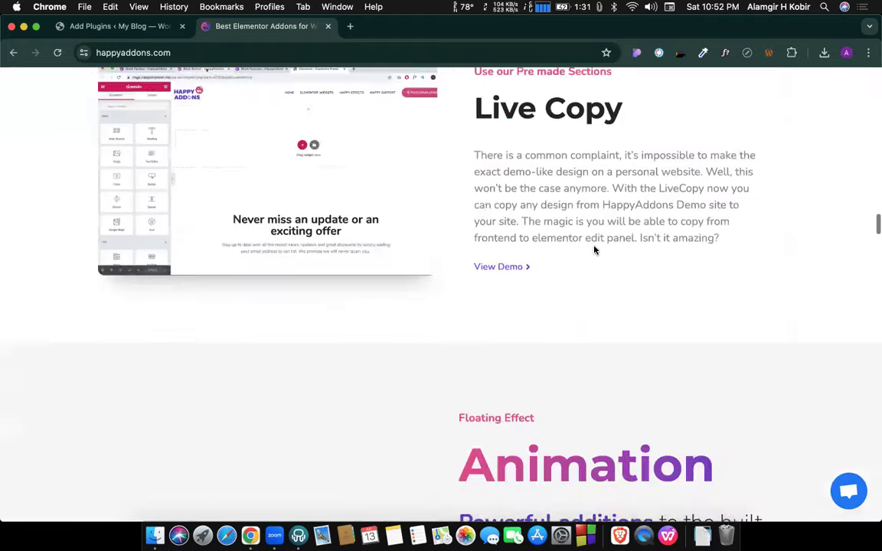
scroll(594, 250, up, 20)
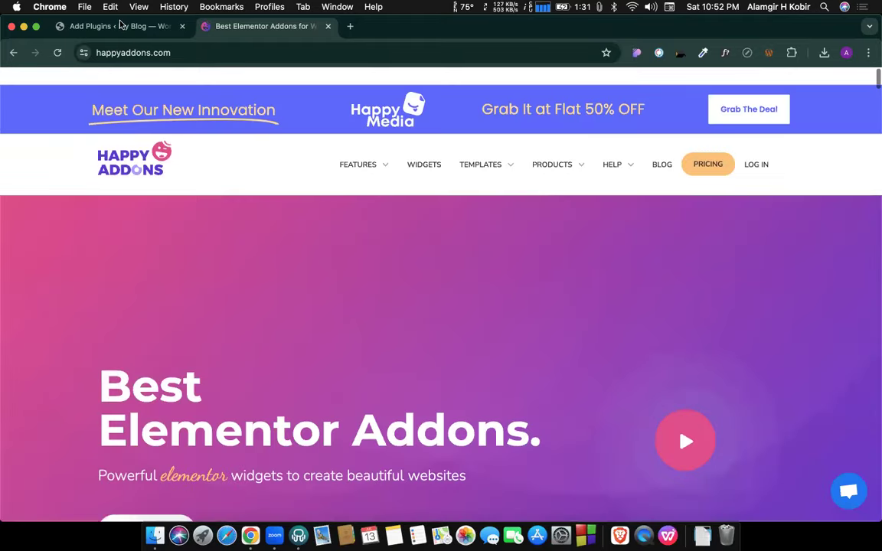
click(121, 26)
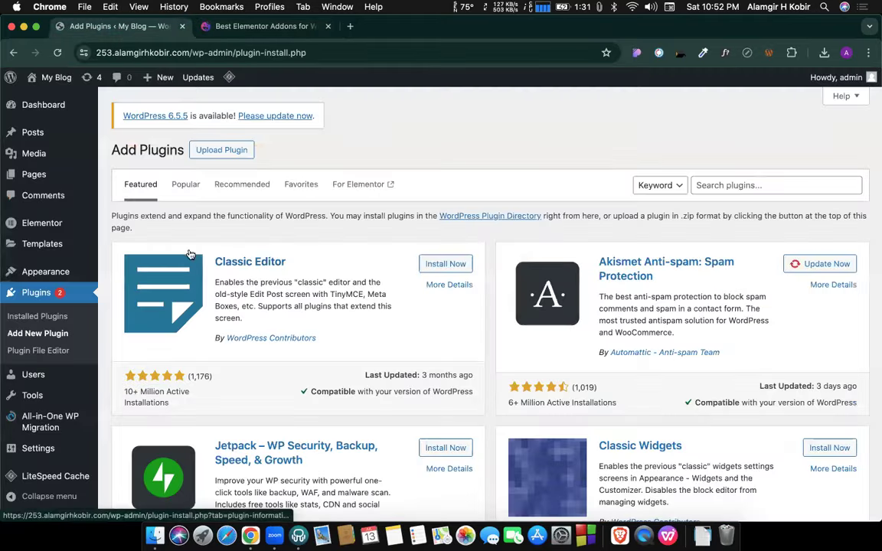
Show the Upload Plugin form and open Finder on the Downloads folder.
click(220, 151)
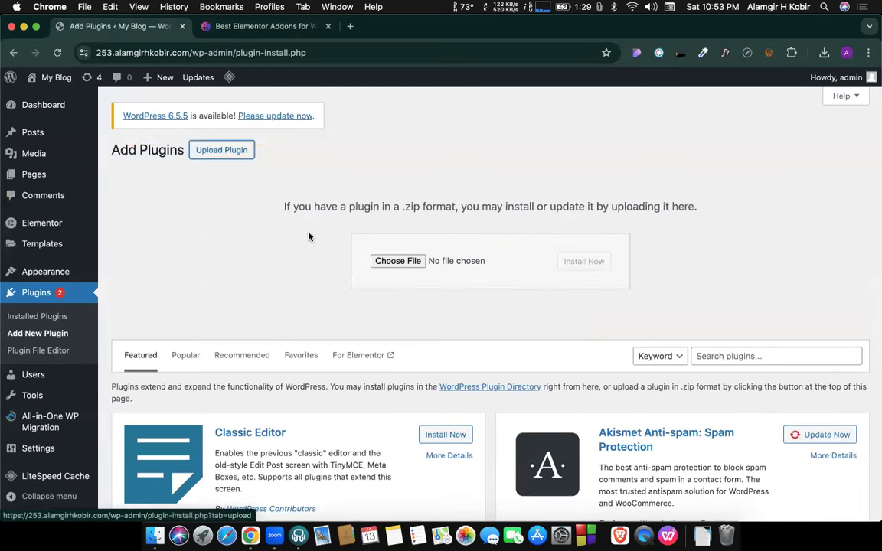
click(153, 538)
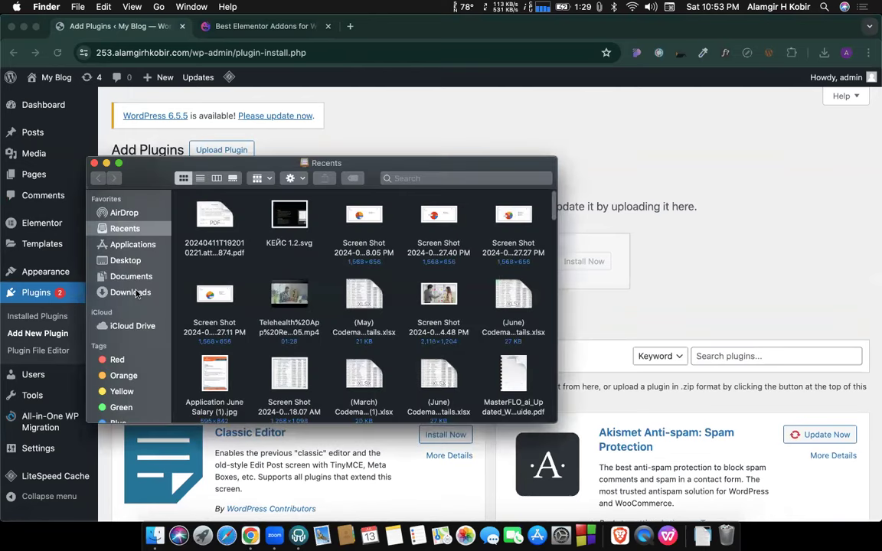
click(124, 291)
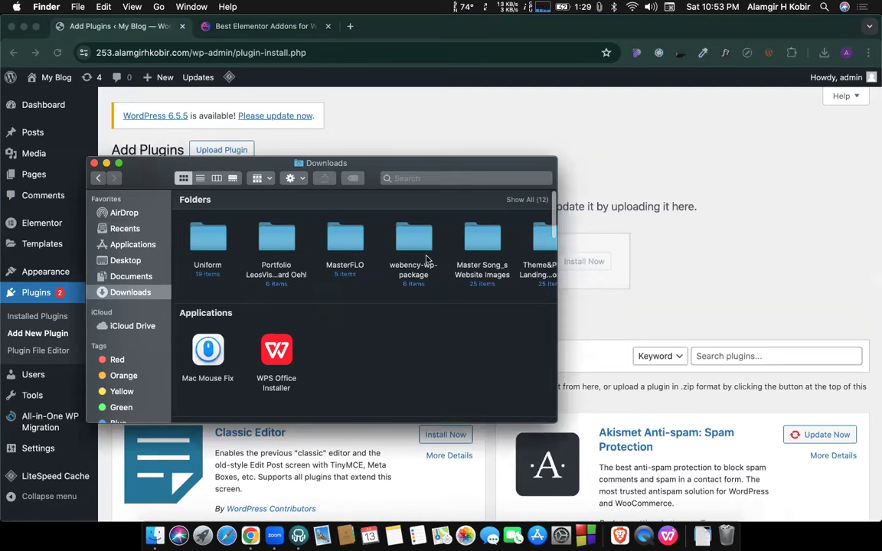
Tag the Theme&Plugin _ Landing Pages Wordpress folder green and purple.
scroll(426, 261, right, 5)
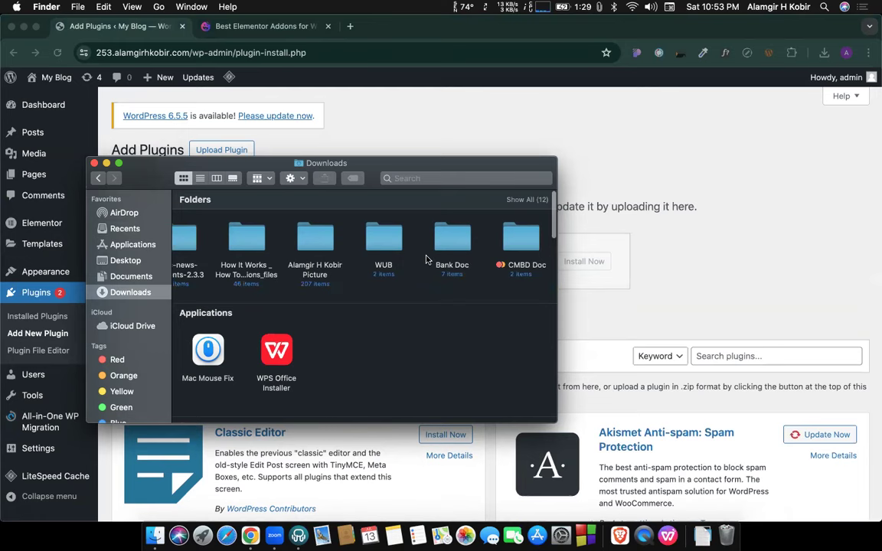
scroll(413, 268, left, 5)
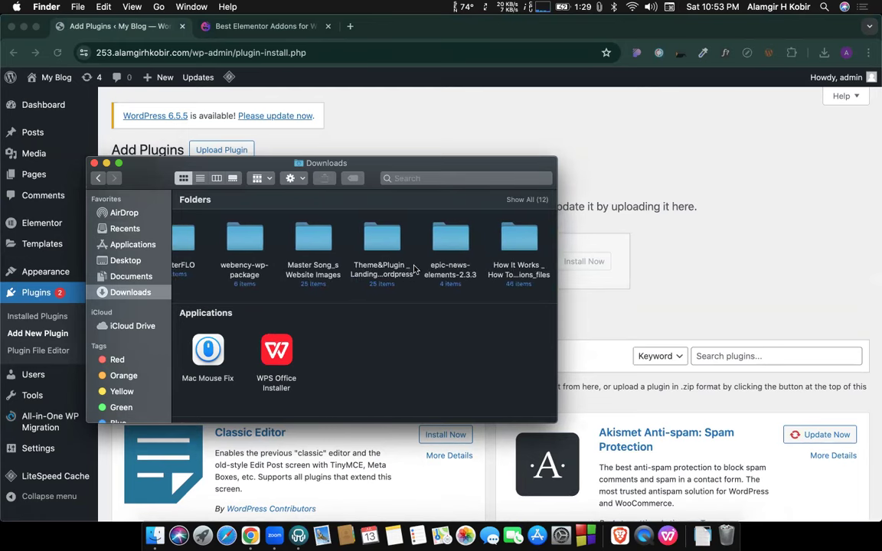
scroll(413, 268, right, 5)
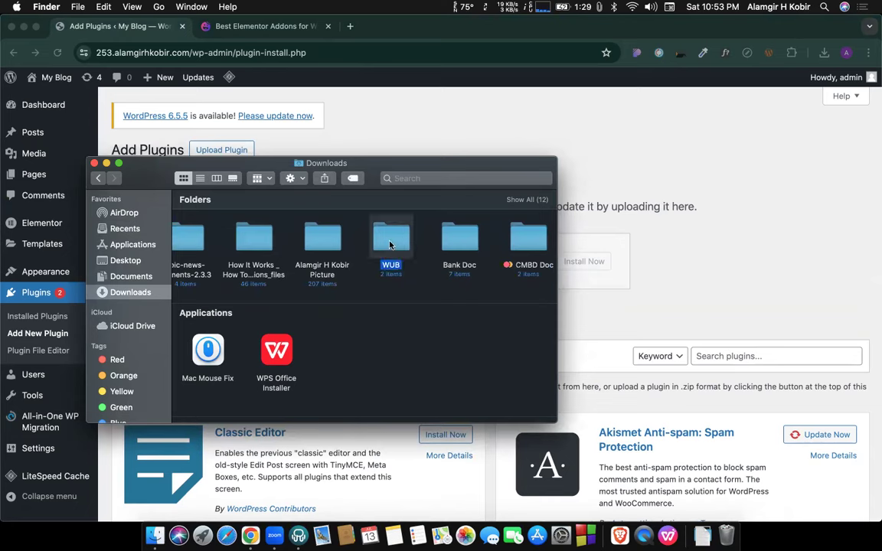
scroll(390, 244, down, 5)
scroll(390, 244, down, 5)
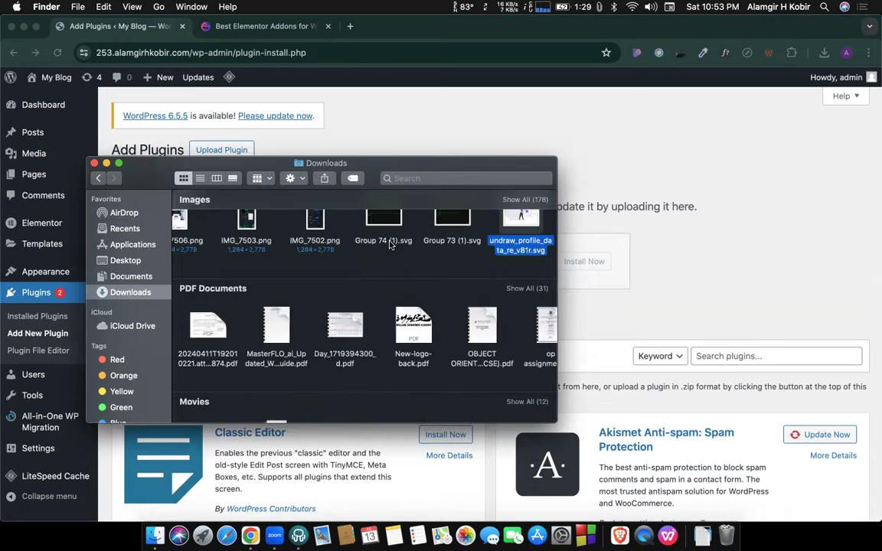
scroll(393, 334, down, 15)
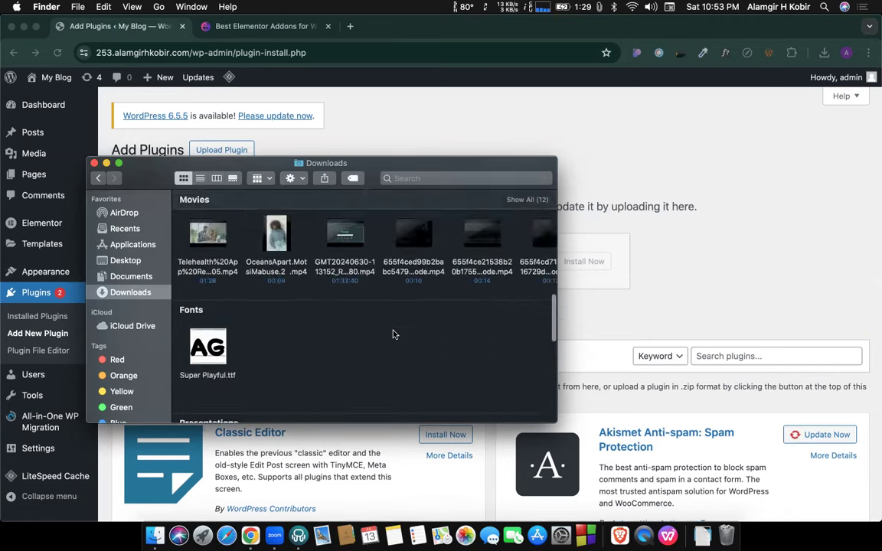
scroll(383, 351, right, 10)
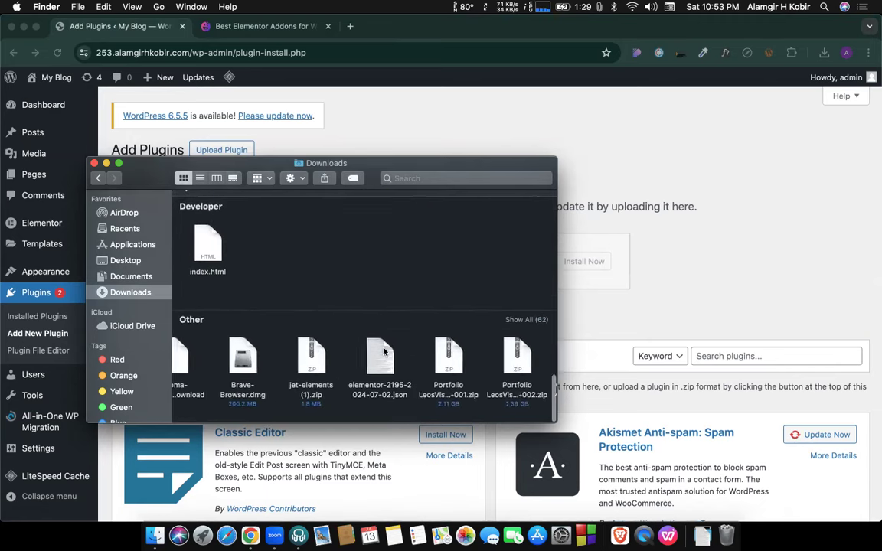
scroll(384, 352, up, 15)
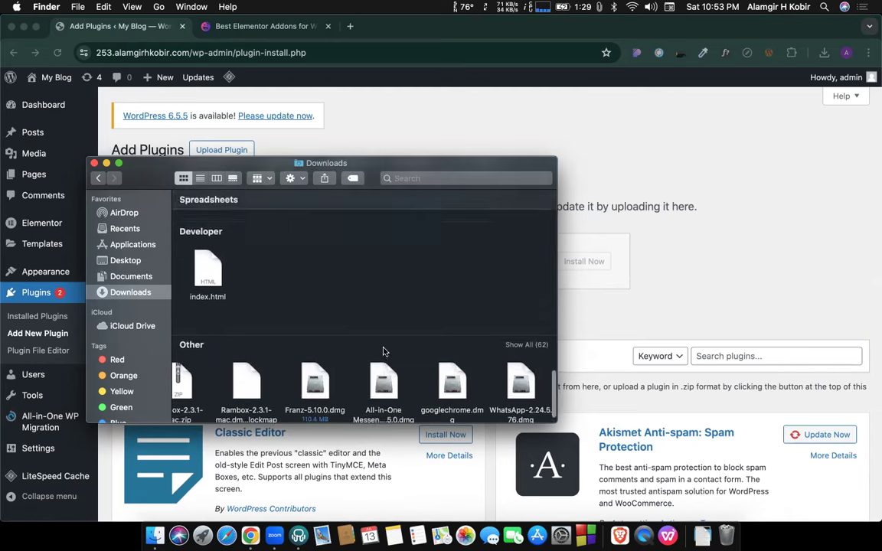
scroll(346, 270, left, 5)
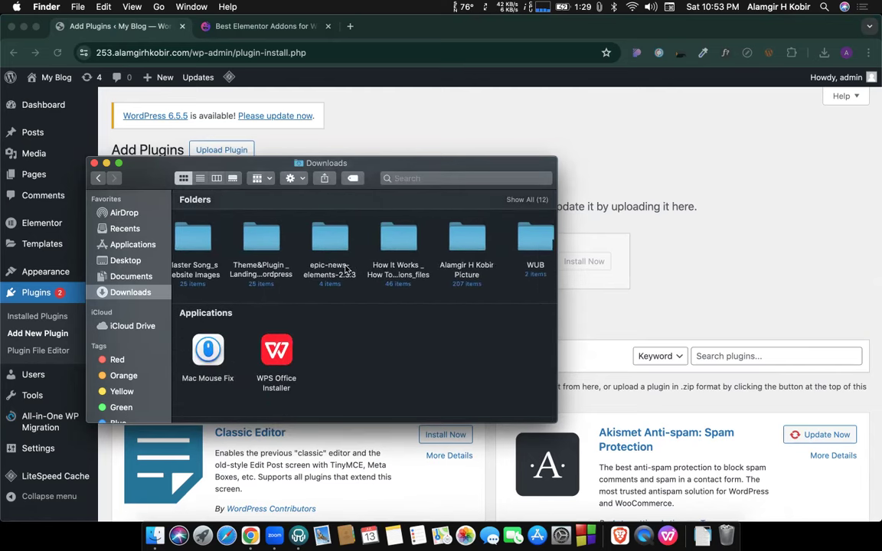
scroll(395, 262, left, 2)
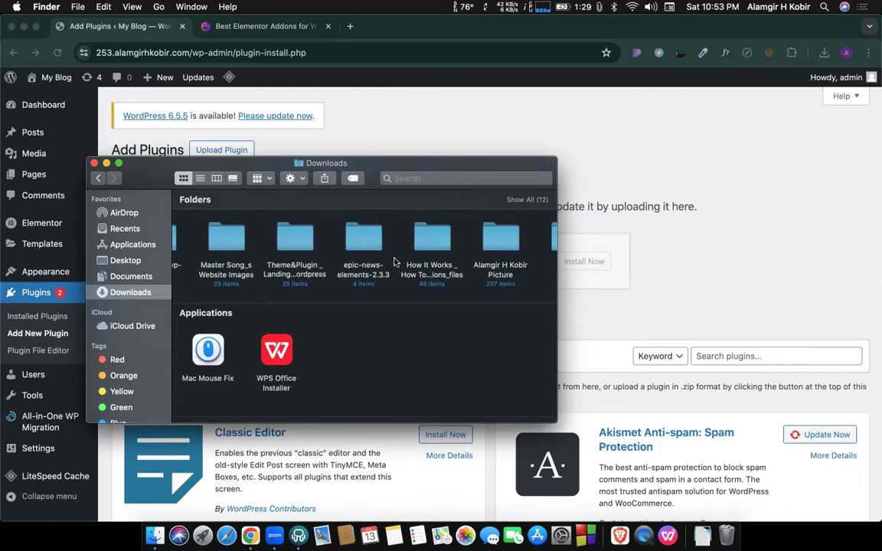
scroll(395, 262, left, 4)
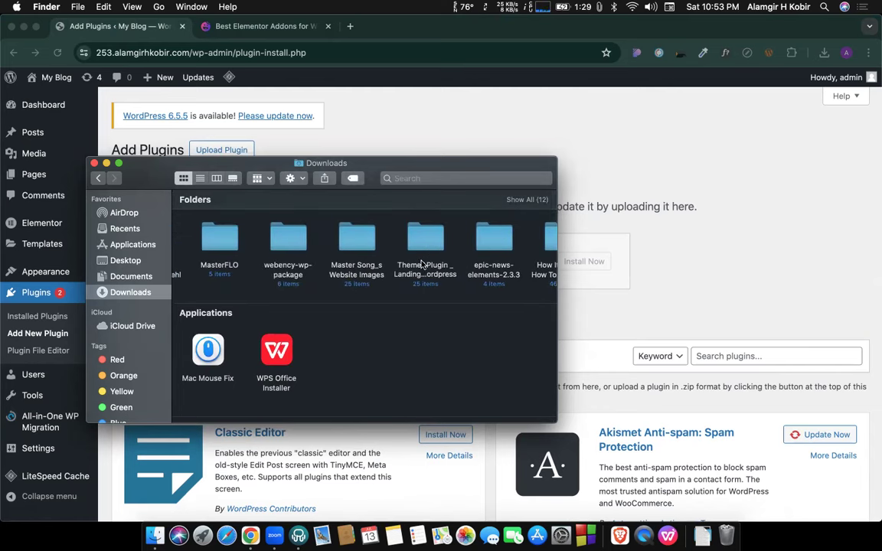
click(422, 263)
right_click(422, 263)
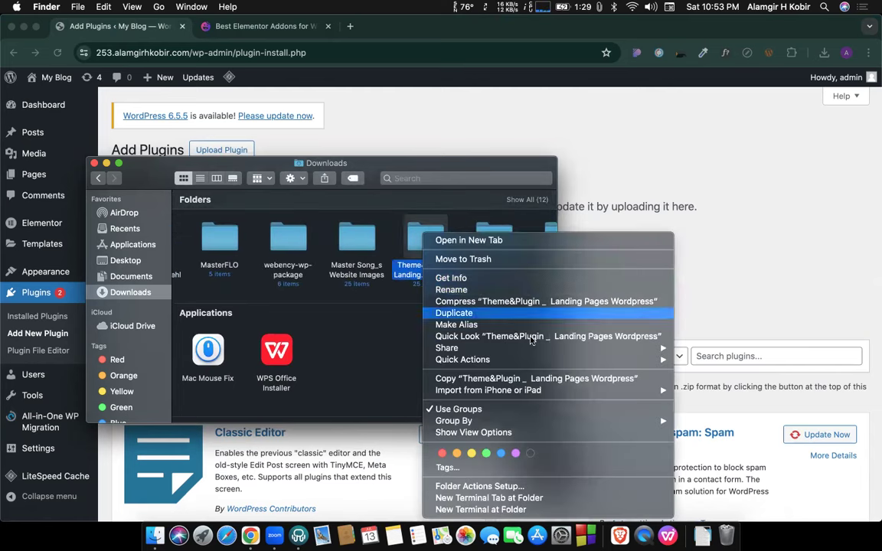
click(484, 452)
right_click(434, 279)
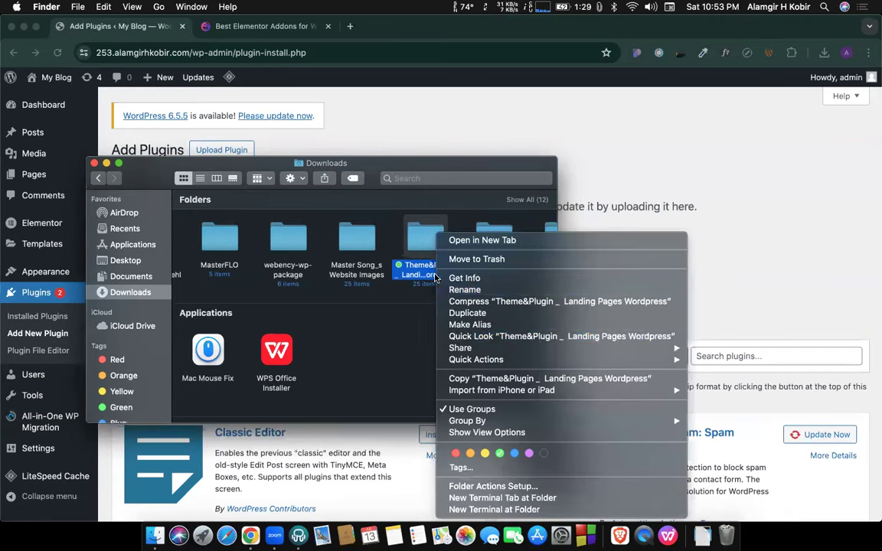
click(530, 453)
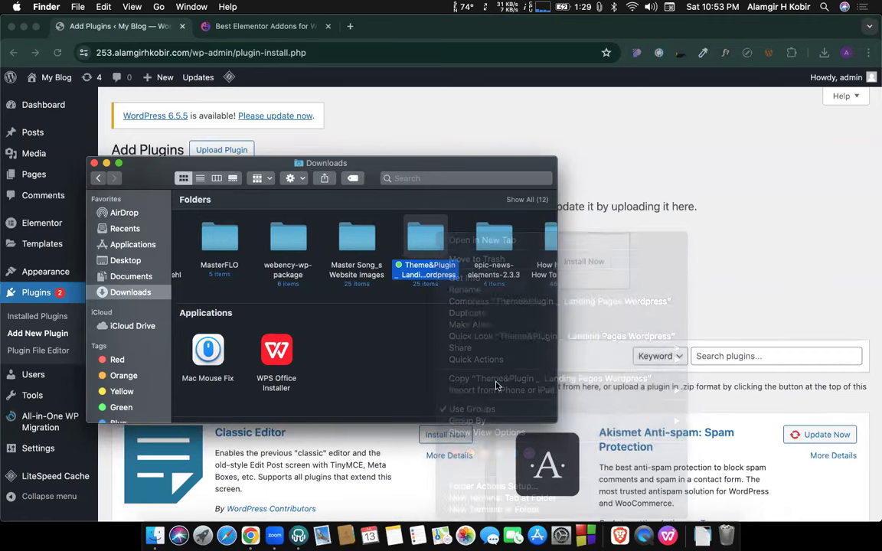
Open elementor 1000 jasons for all > Happy addon pack and move the Finder window aside.
double_click(425, 245)
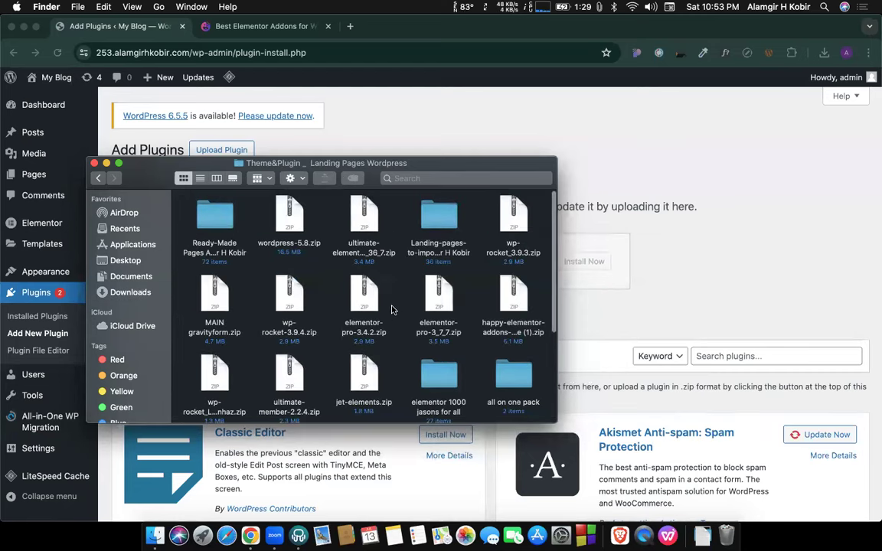
scroll(391, 310, down, 5)
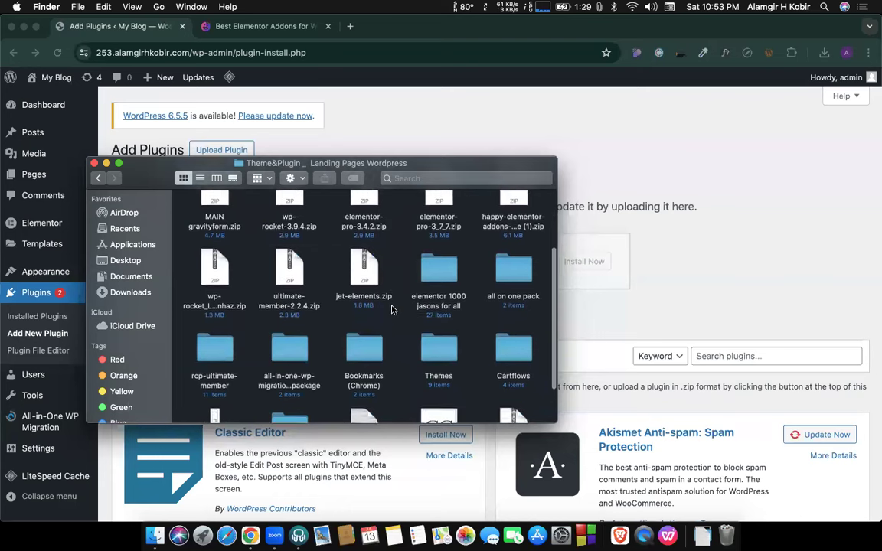
scroll(391, 309, down, 3)
scroll(376, 335, up, 4)
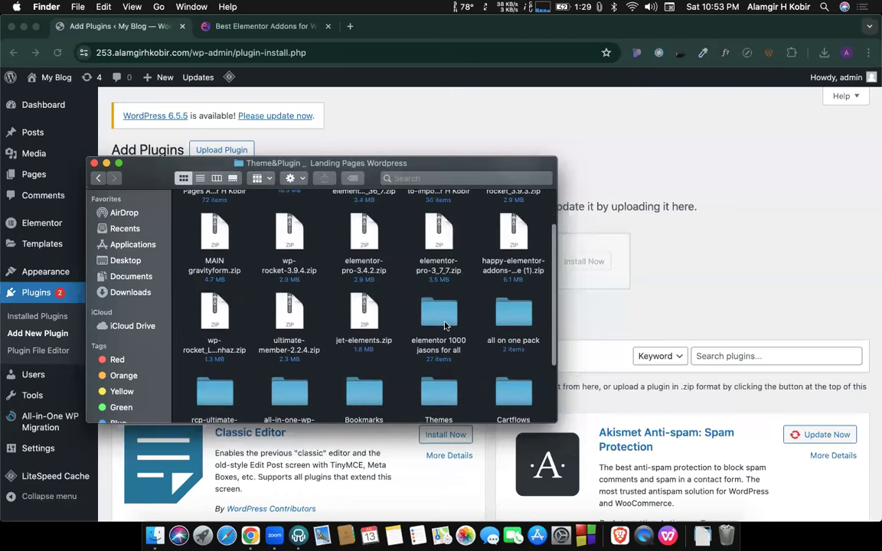
scroll(443, 325, up, 2)
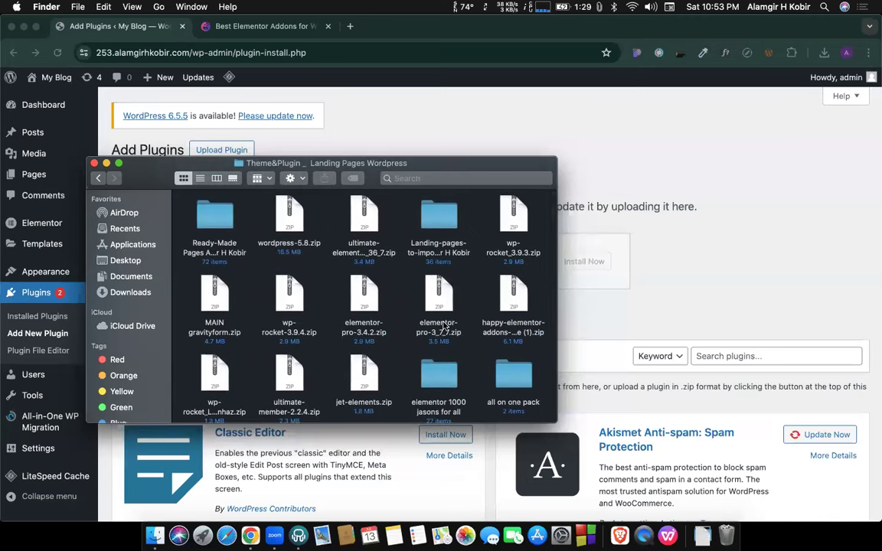
scroll(443, 325, down, 2)
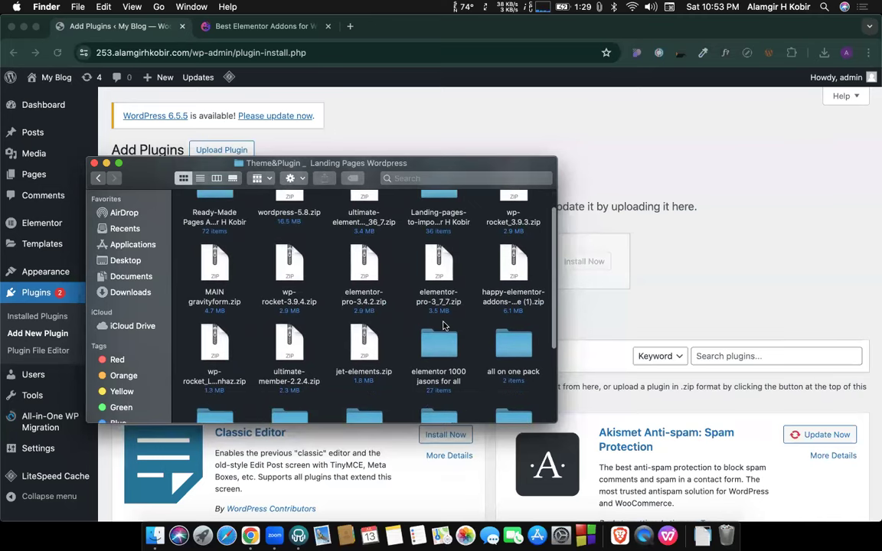
scroll(443, 326, down, 3)
scroll(443, 325, down, 3)
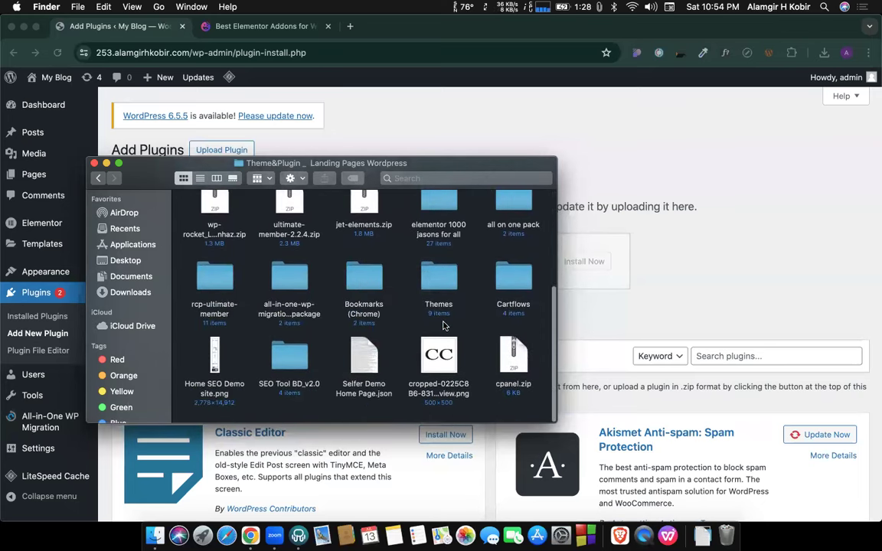
scroll(443, 325, up, 5)
scroll(399, 300, down, 3)
click(437, 236)
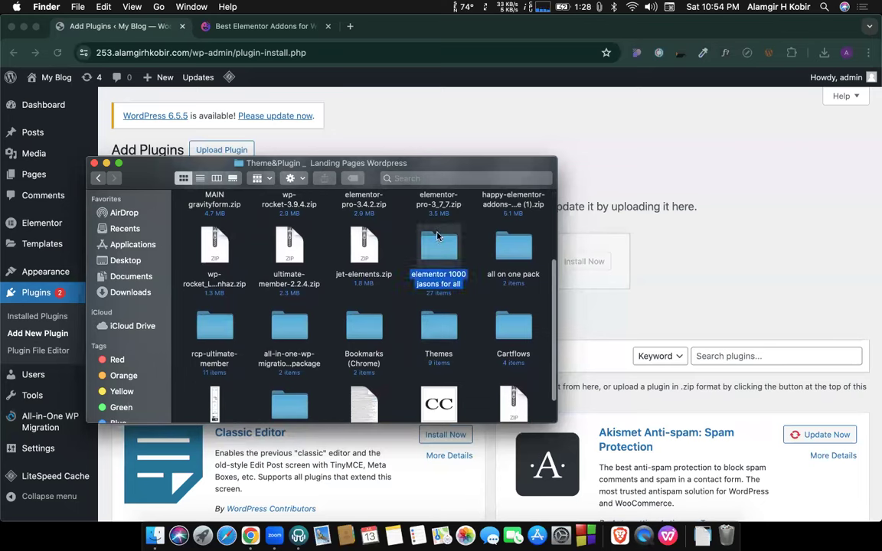
double_click(437, 235)
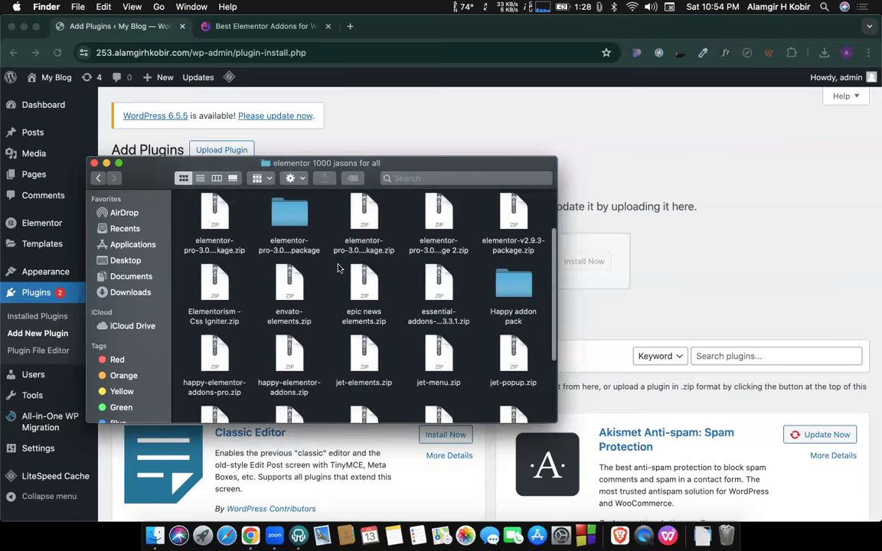
double_click(528, 307)
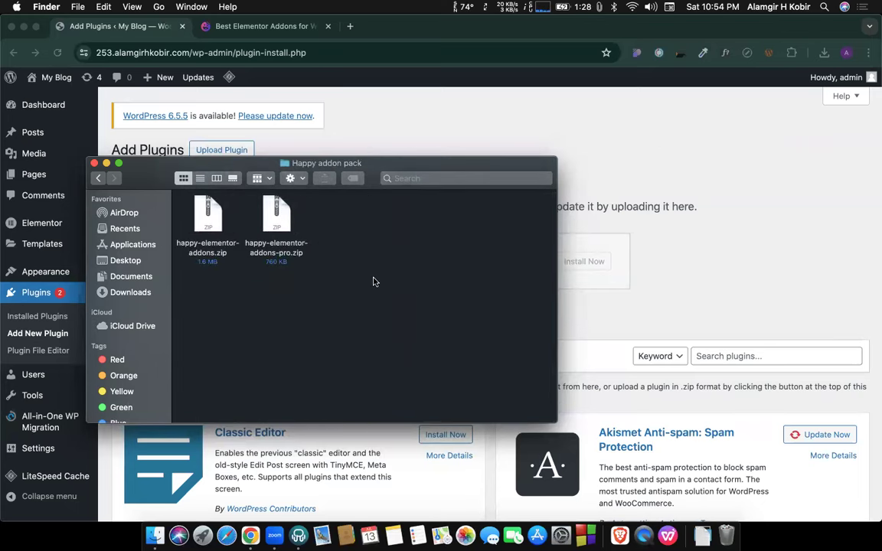
drag(375, 166, 514, 385)
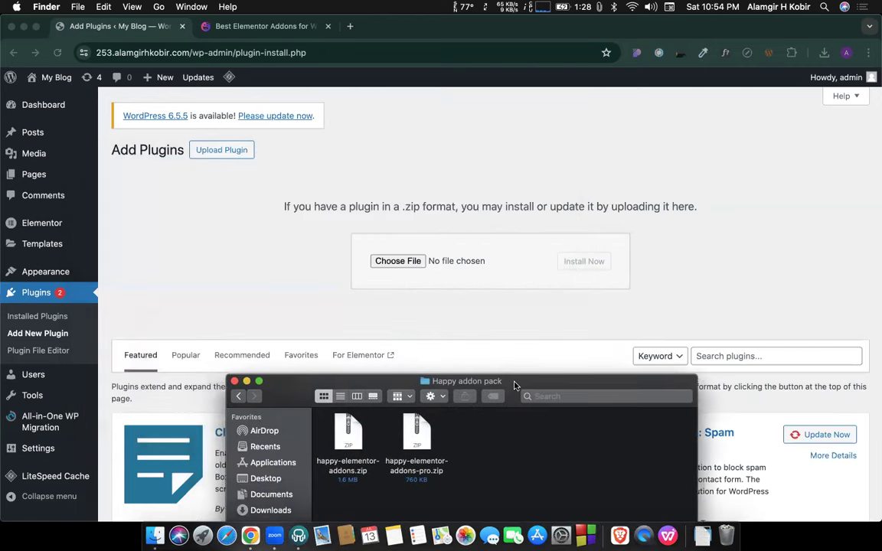
Install happy-elementor-addons.zip and open the installed plugins list in a new tab.
drag(348, 447, 396, 261)
click(595, 262)
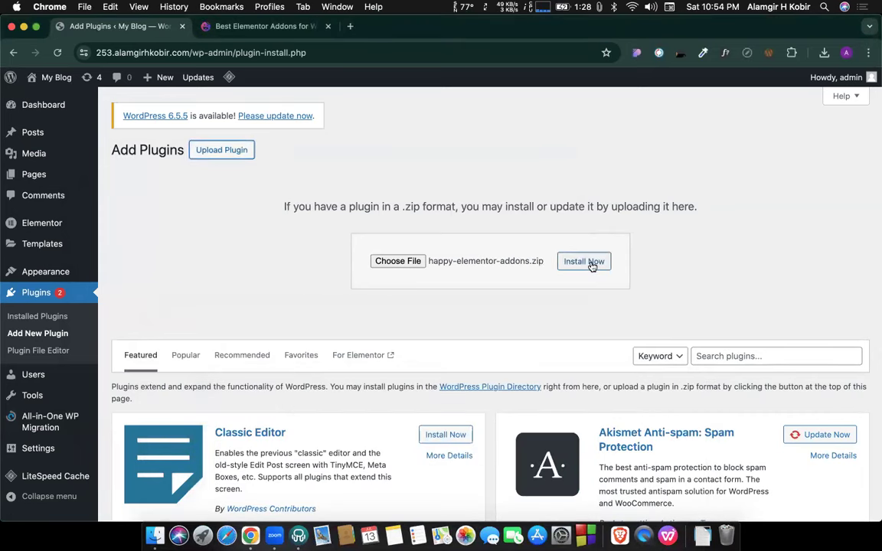
super+click(55, 292)
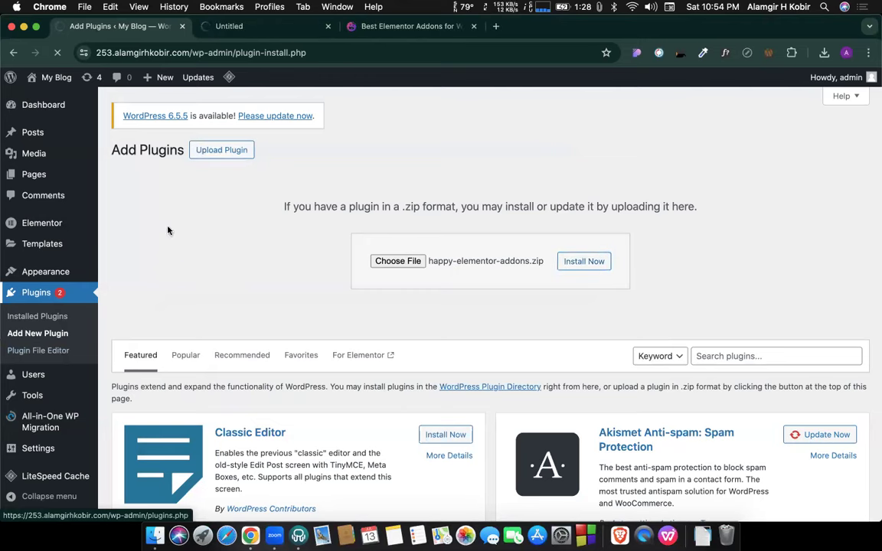
click(237, 31)
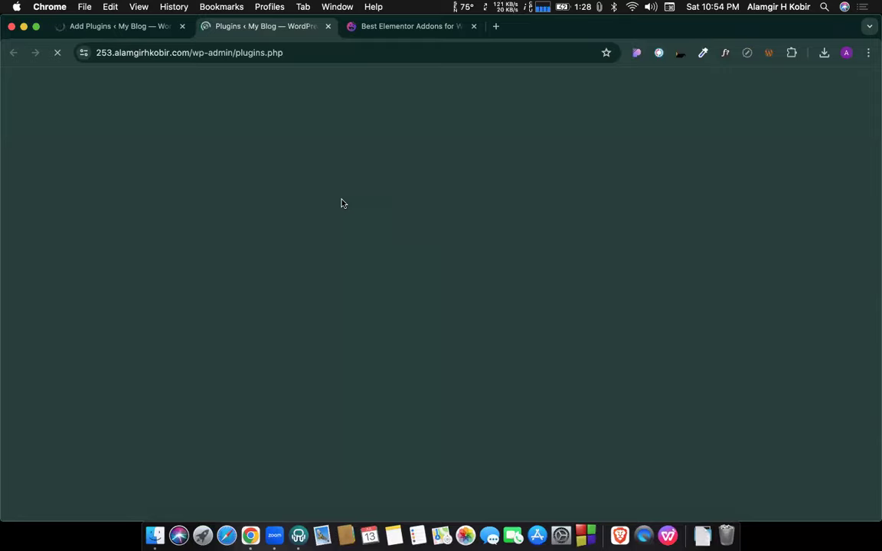
Deactivate the PowerPack Pro for Elementor plugin.
scroll(275, 253, down, 5)
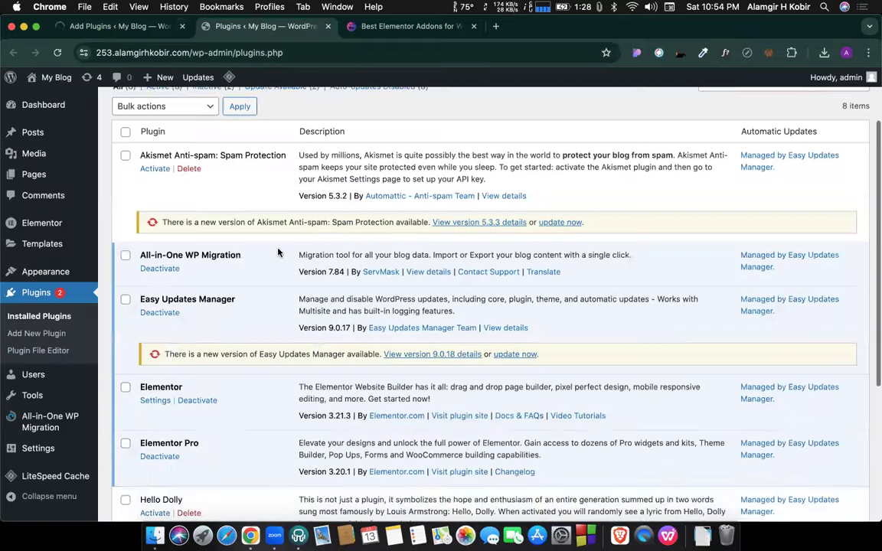
scroll(236, 375, down, 3)
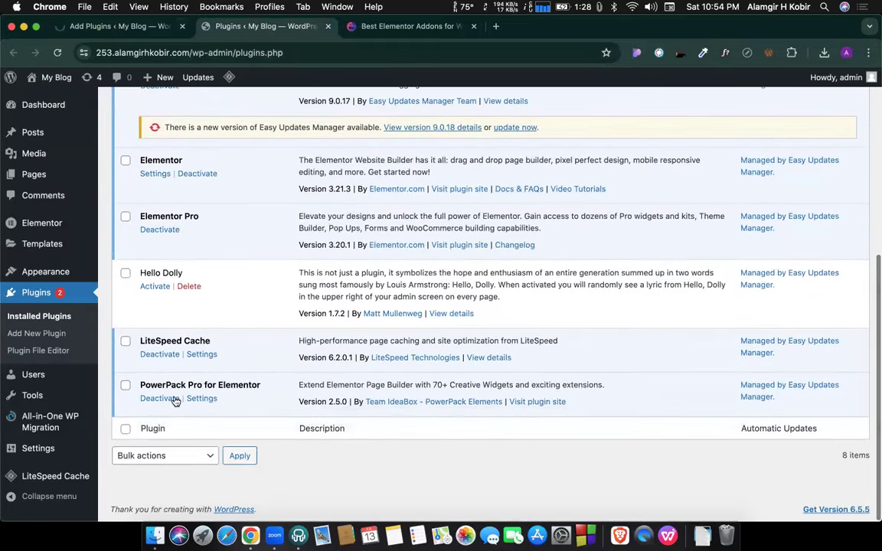
click(170, 399)
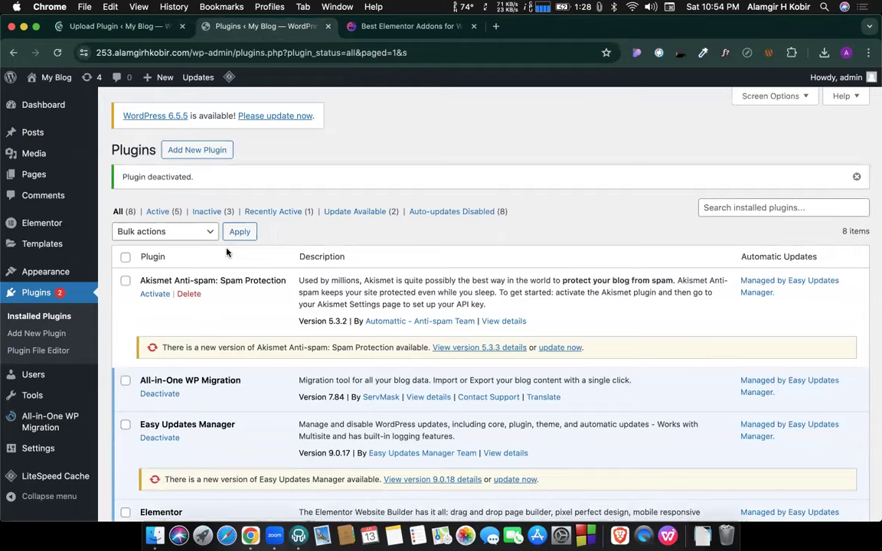
scroll(215, 321, down, 5)
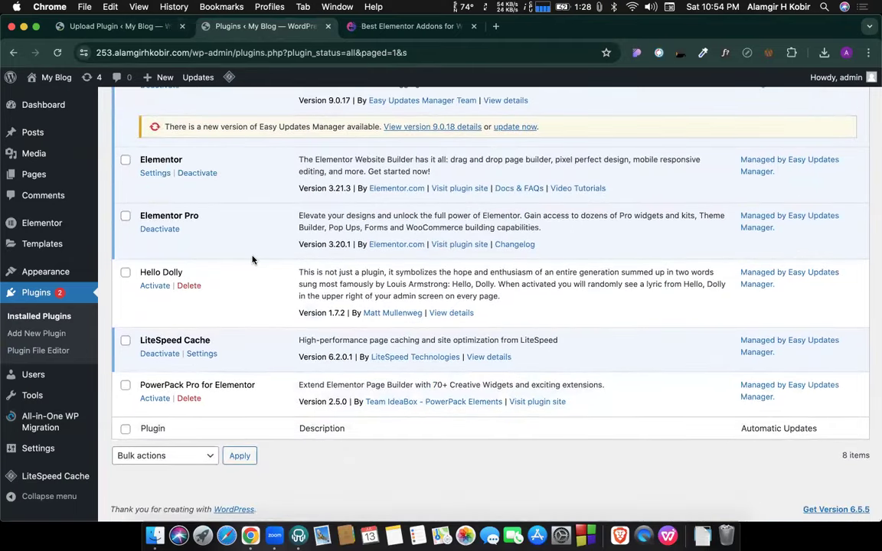
scroll(253, 260, up, 5)
Activate Happy Elementor Addons and bring back the plugin .zip upload form.
click(125, 29)
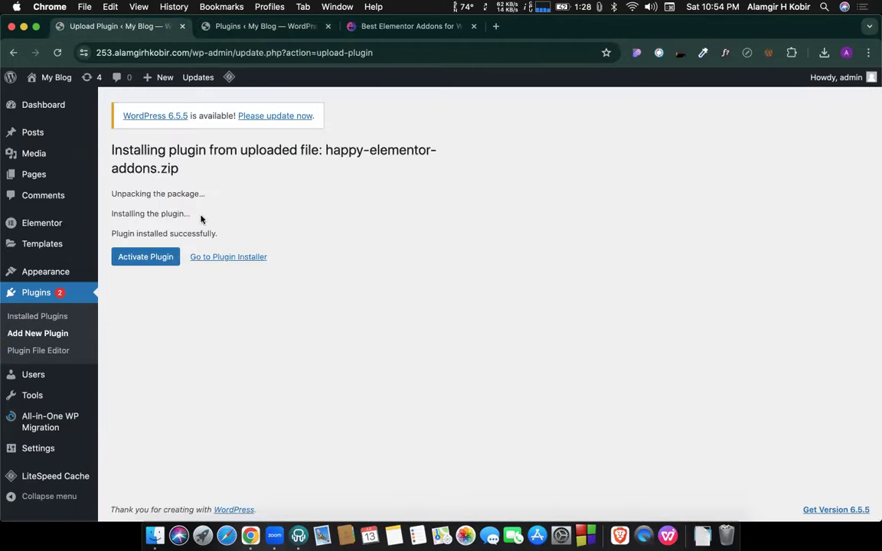
click(168, 258)
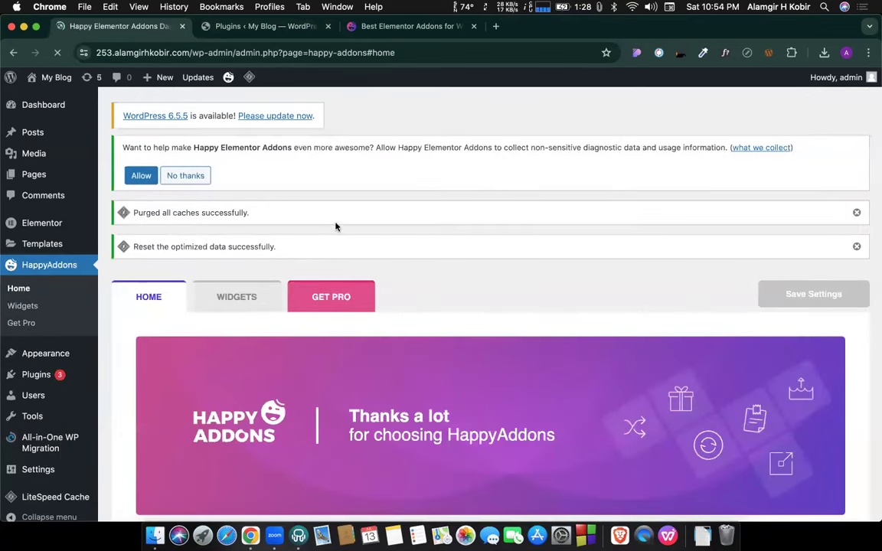
scroll(306, 252, down, 1)
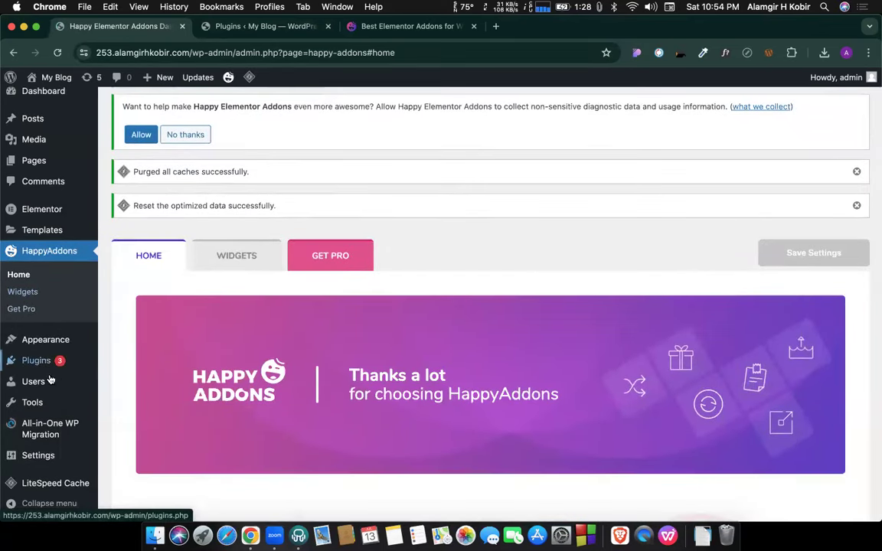
mouse_move(46, 361)
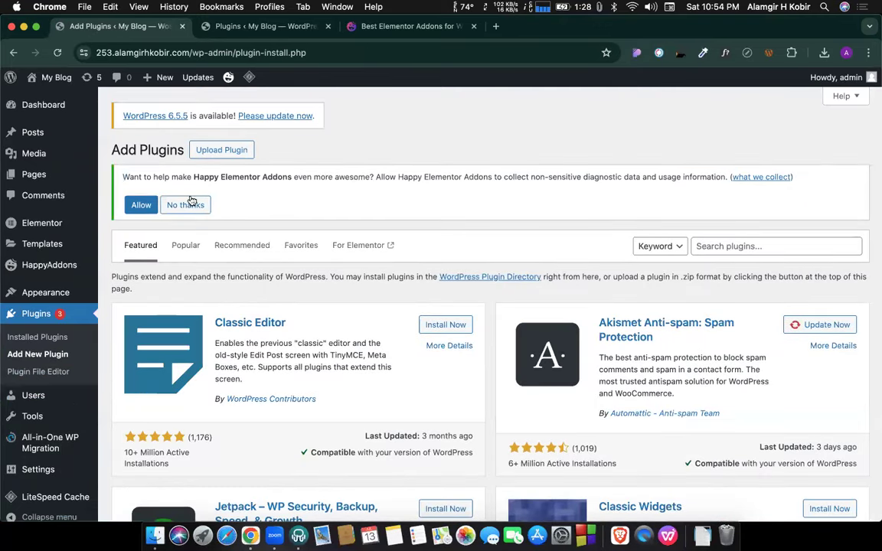
click(208, 151)
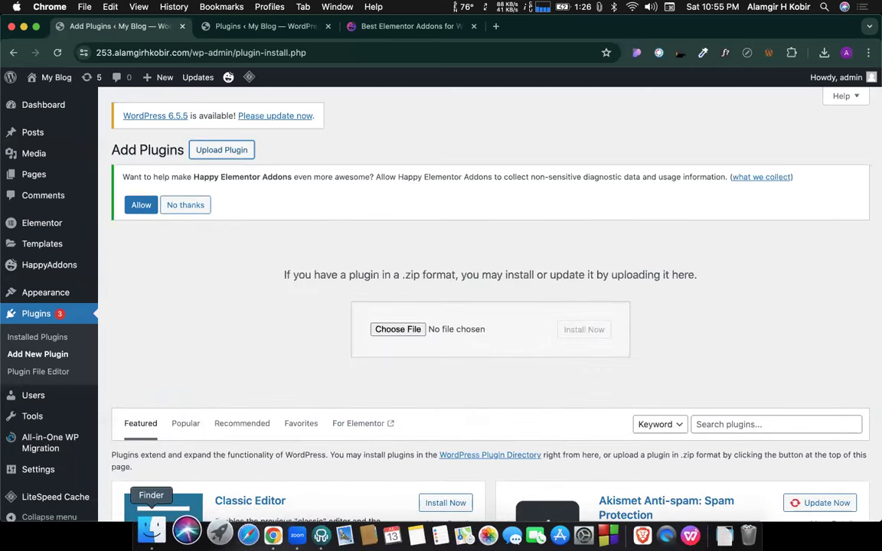
Install happy-elementor-addons-pro.zip, which reports Pro 1.4.0 already installed, then return to Plugins.
click(154, 536)
drag(417, 432, 411, 328)
click(603, 332)
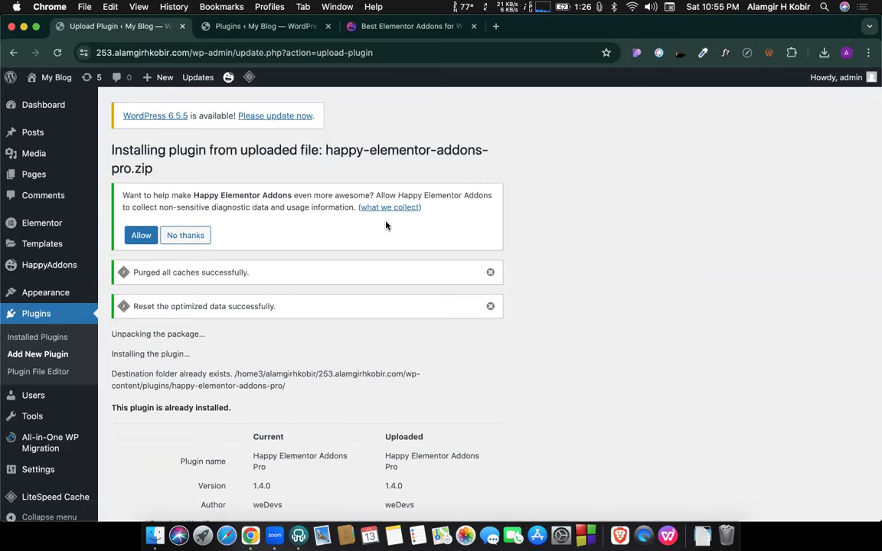
scroll(257, 359, down, 4)
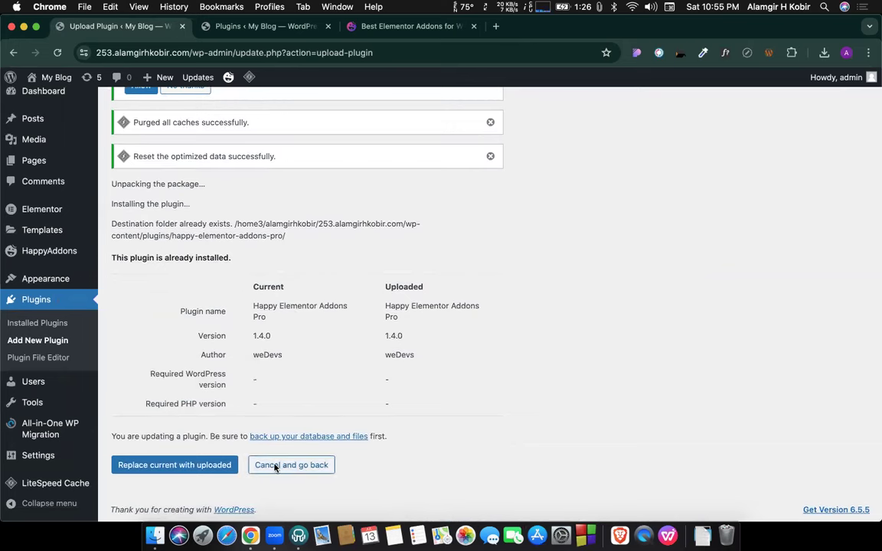
scroll(274, 467, up, 4)
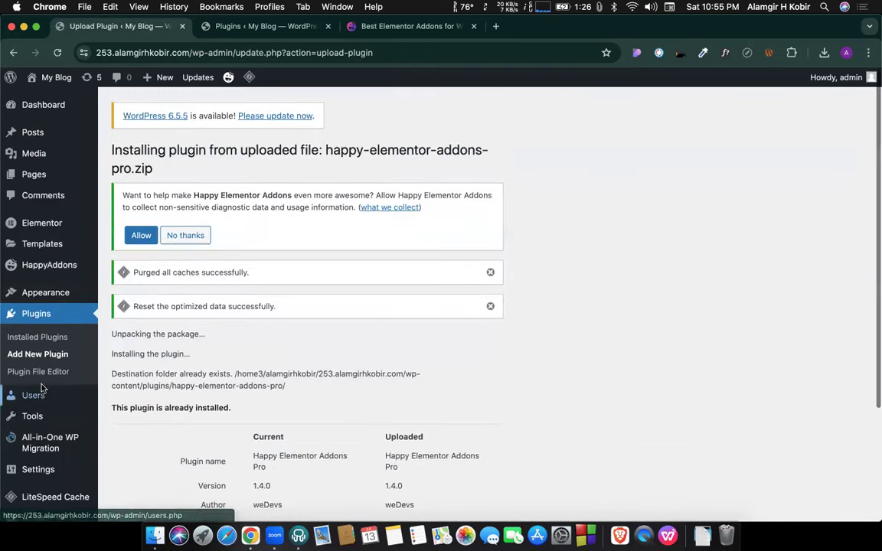
click(39, 316)
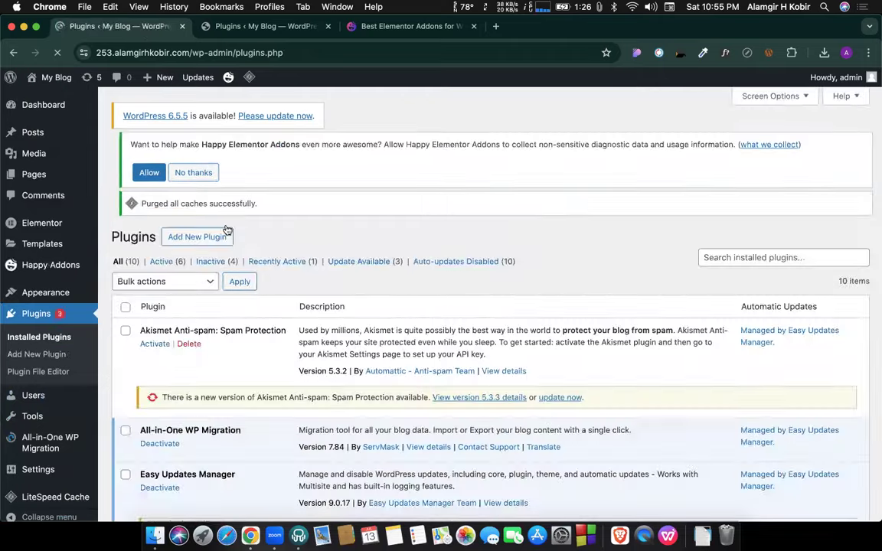
Activate Happy Elementor Addons Pro 1.4.0, then open the Easy Updates Manager options.
scroll(233, 245, down, 8)
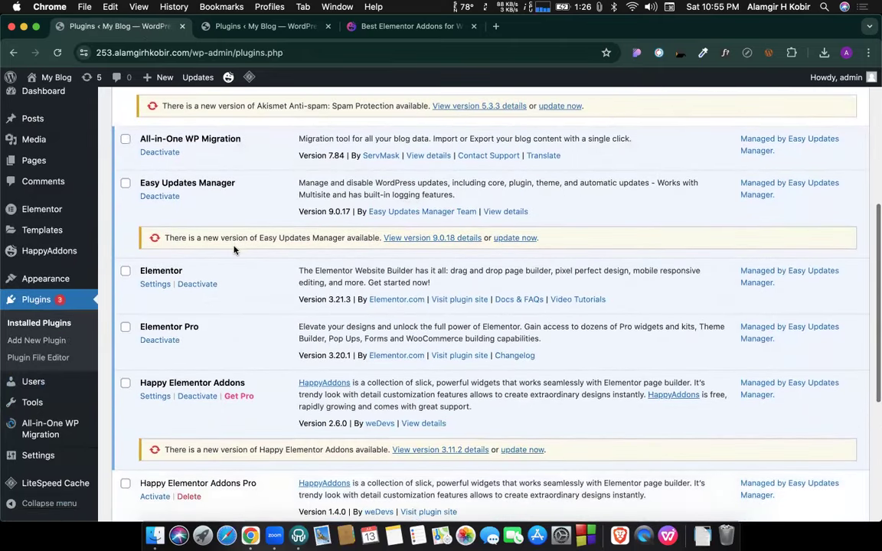
scroll(157, 242, down, 7)
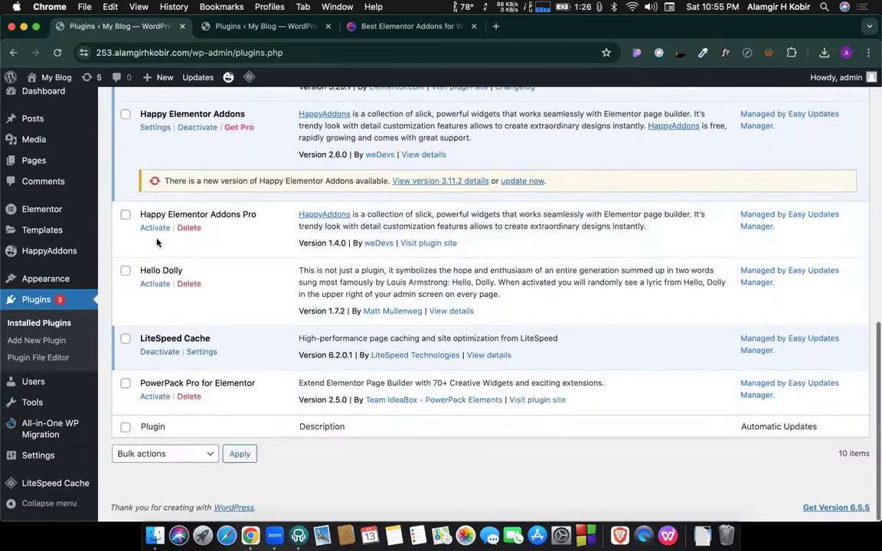
click(161, 231)
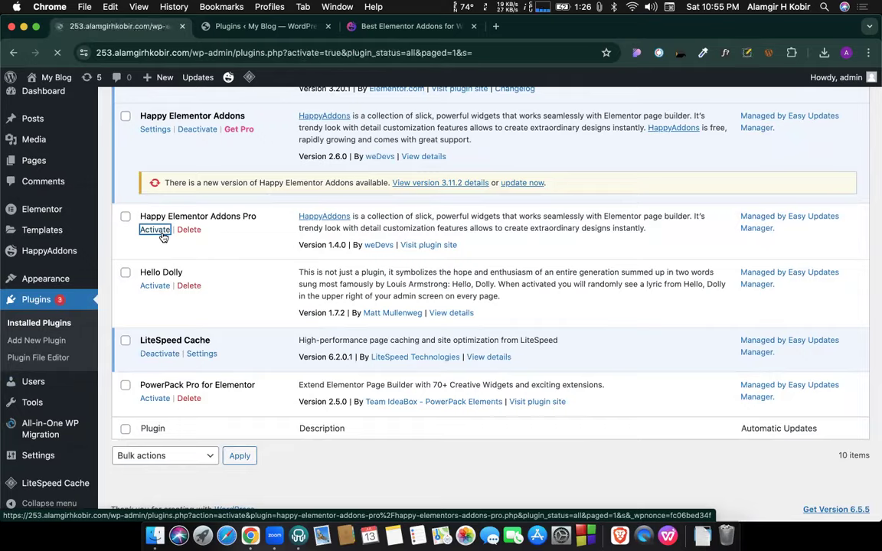
scroll(196, 287, down, 5)
scroll(196, 287, down, 10)
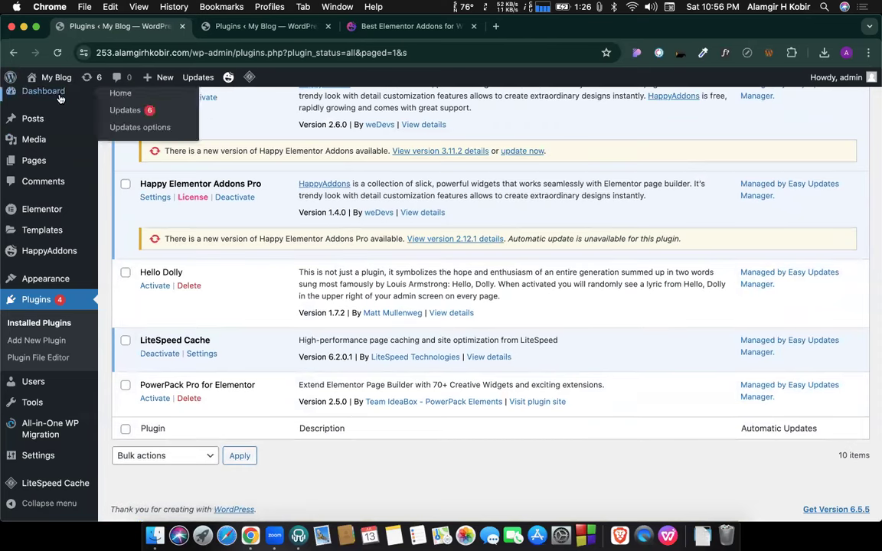
click(124, 128)
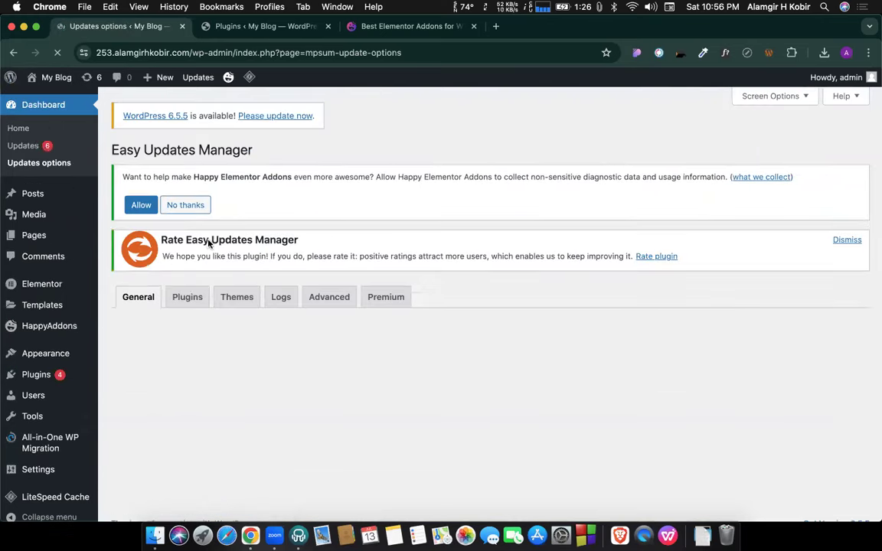
Set Happy Elementor Addons, Happy Elementor Addons Pro and PowerPack Pro for Elementor to Blocked updates.
click(185, 306)
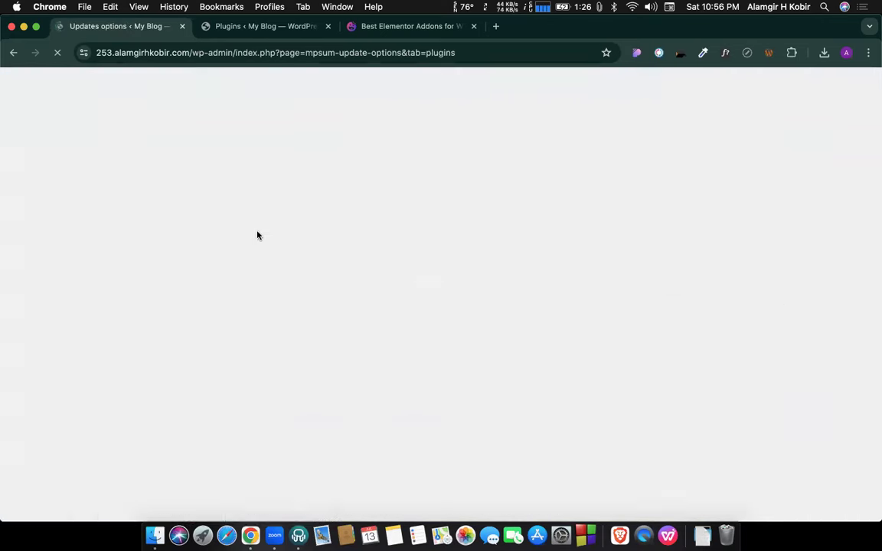
scroll(256, 234, down, 10)
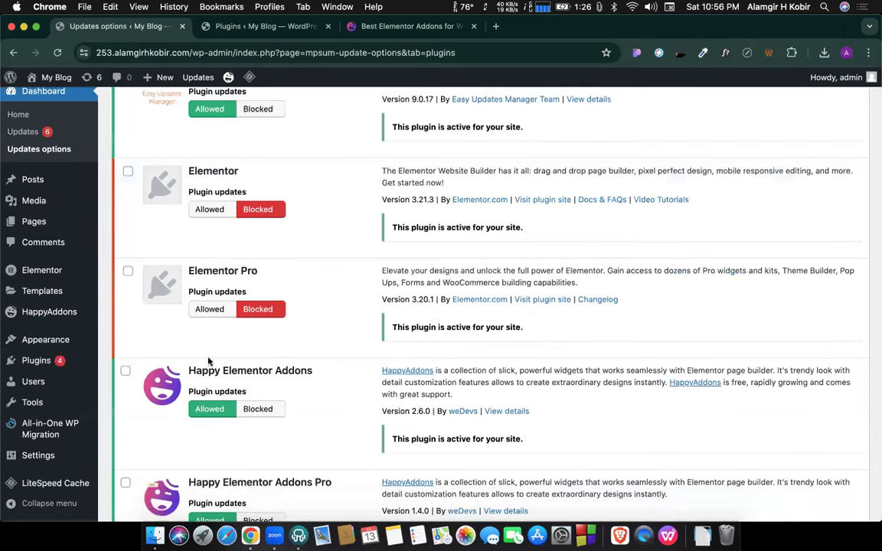
scroll(210, 353, down, 3)
click(258, 299)
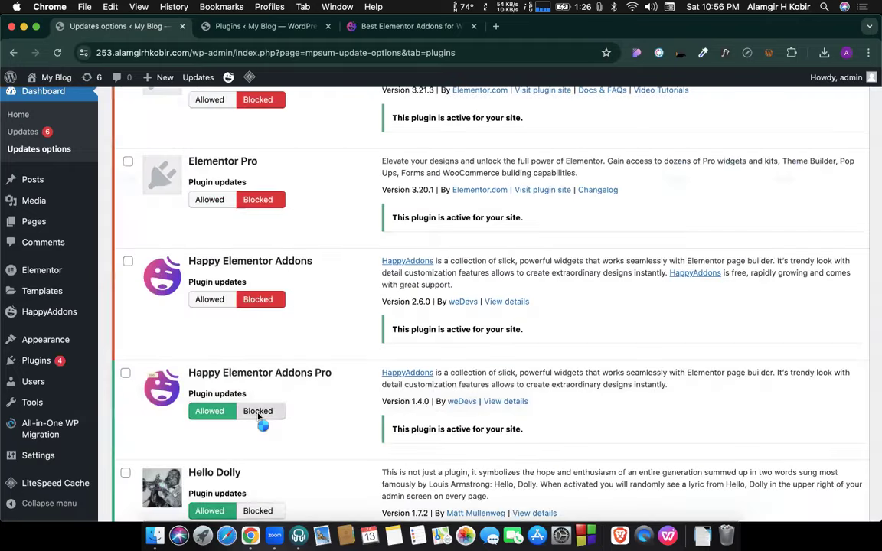
click(258, 411)
scroll(258, 416, down, 5)
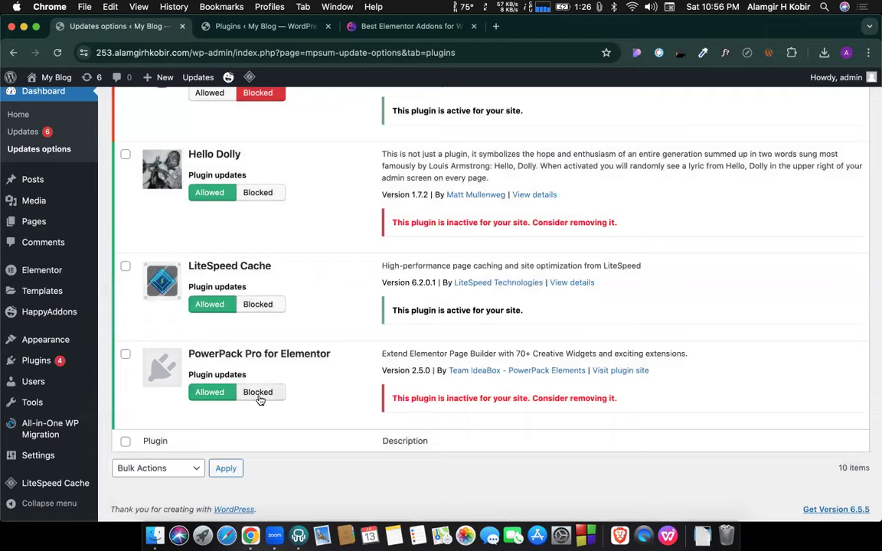
click(258, 394)
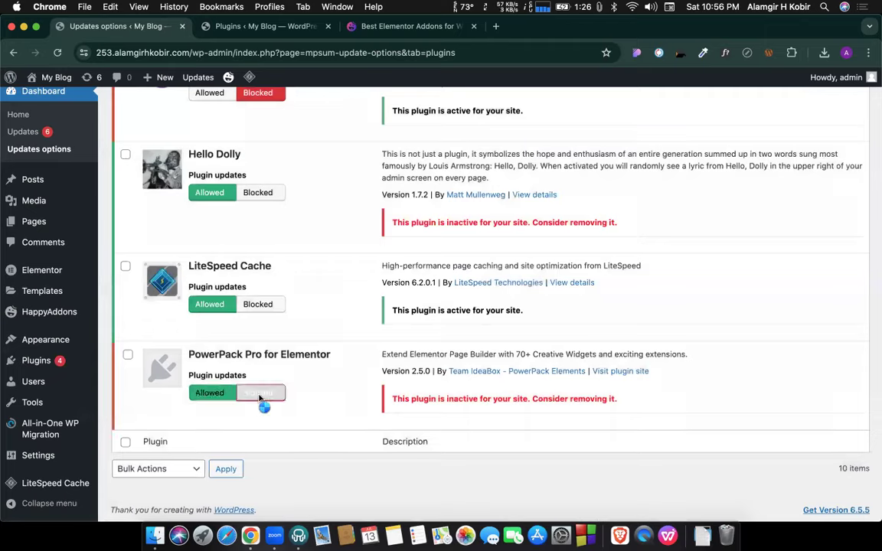
mouse_move(34, 363)
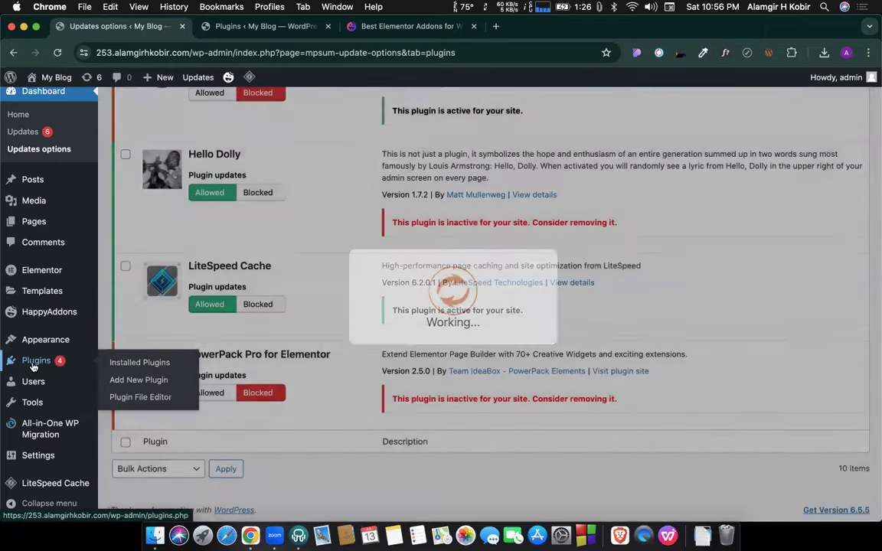
click(33, 365)
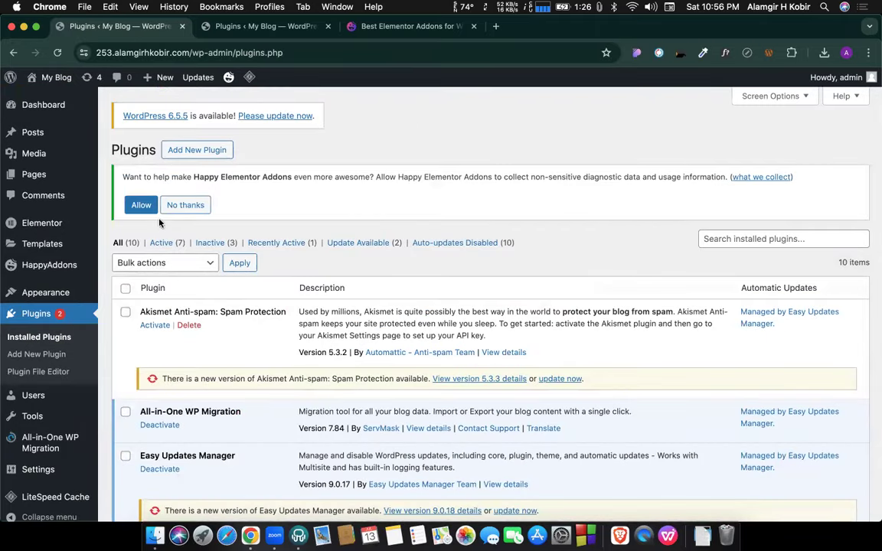
Allow Happy Elementor Addons to collect usage data from its Plugins page notice.
click(142, 205)
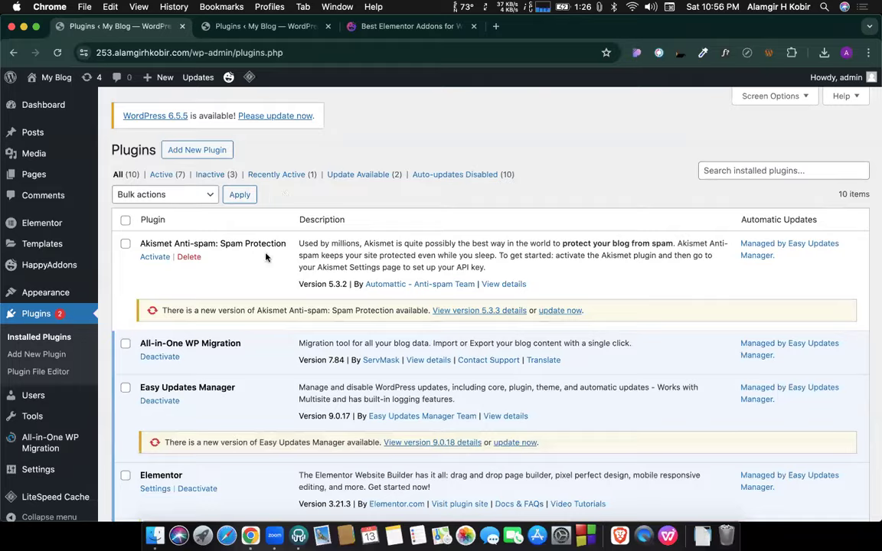
scroll(265, 255, down, 5)
scroll(265, 257, up, 5)
scroll(195, 304, down, 1)
Show the All Pages list of the site's pages.
click(30, 175)
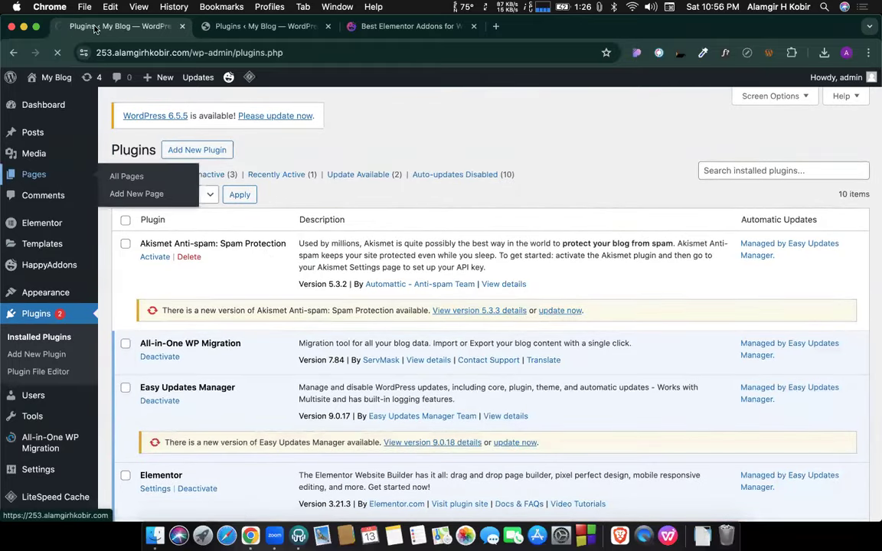
scroll(366, 263, down, 1)
scroll(364, 261, up, 1)
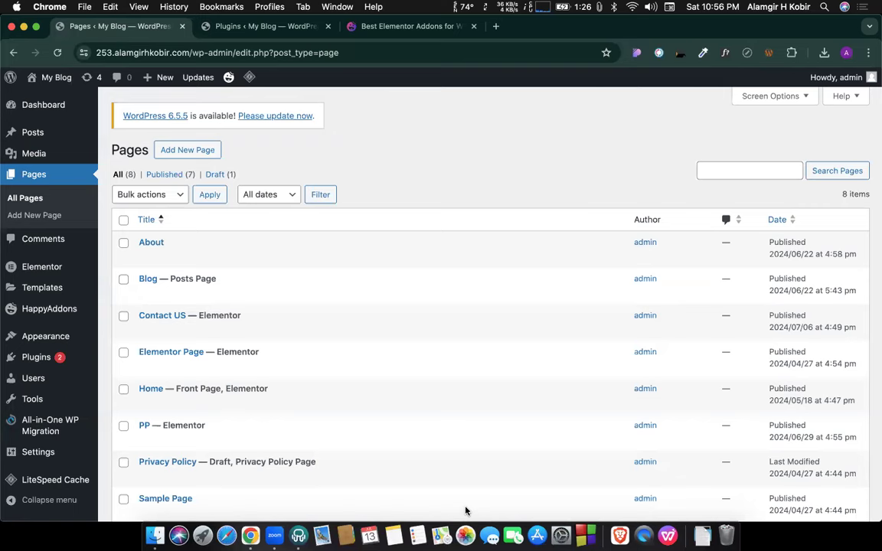
Create a page titled 'Happy' using the Elementor Full Width template and publish it.
click(196, 150)
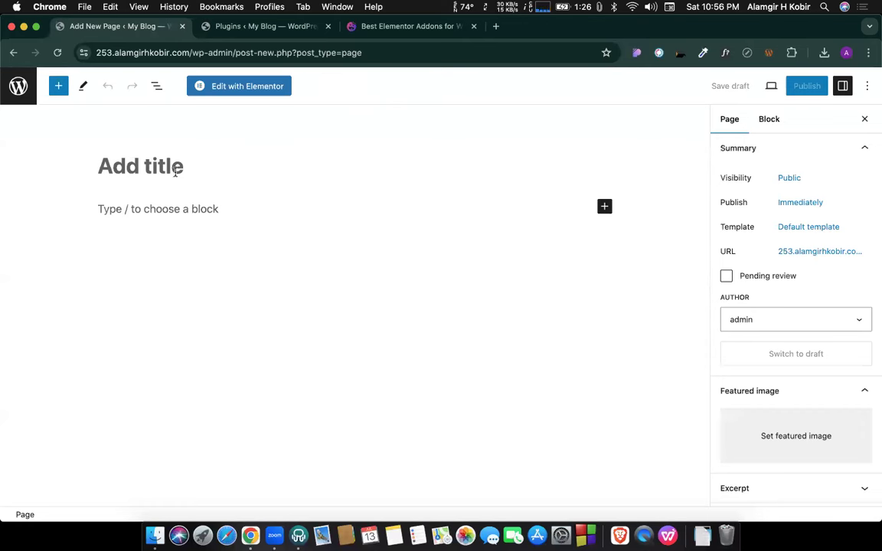
text(Ha)
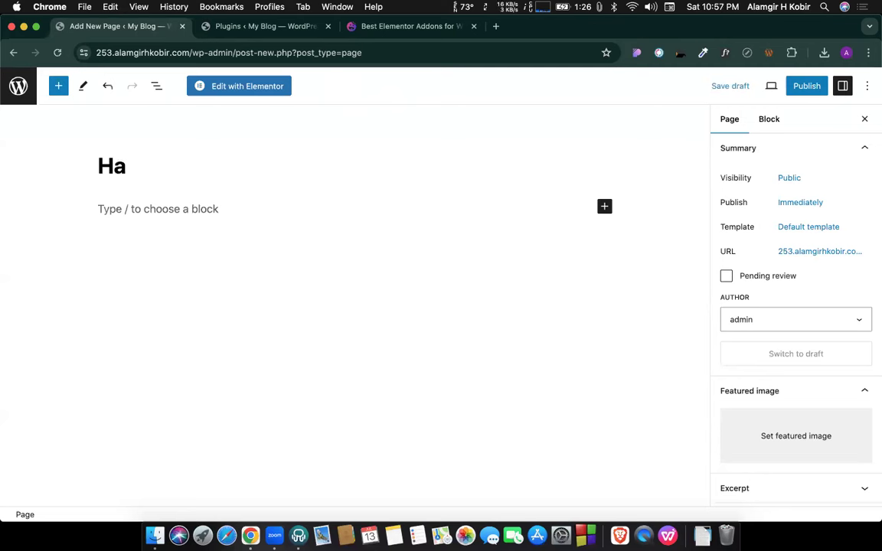
text(ppy)
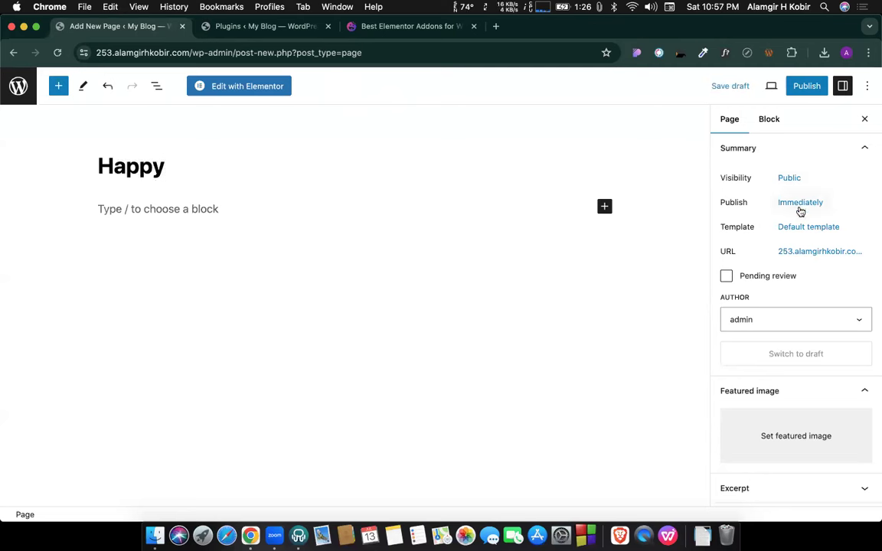
click(781, 230)
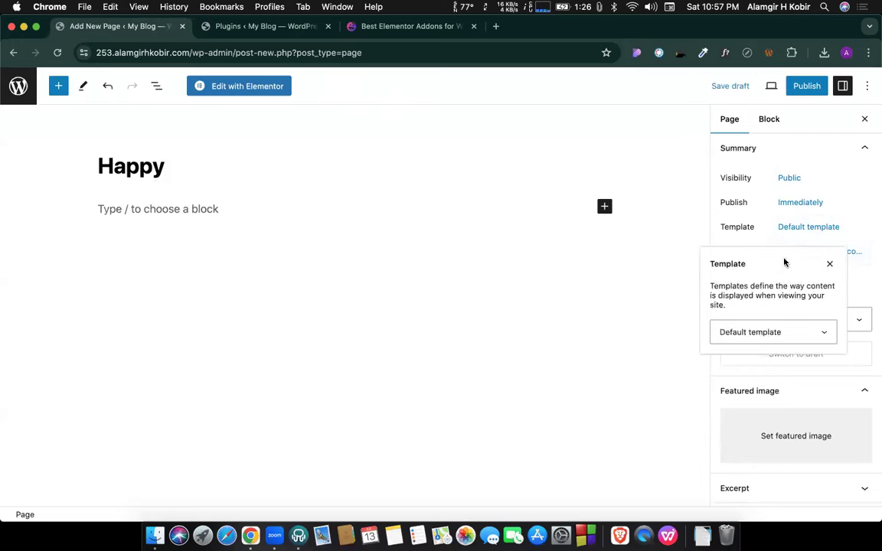
click(767, 342)
click(764, 354)
click(804, 86)
click(756, 85)
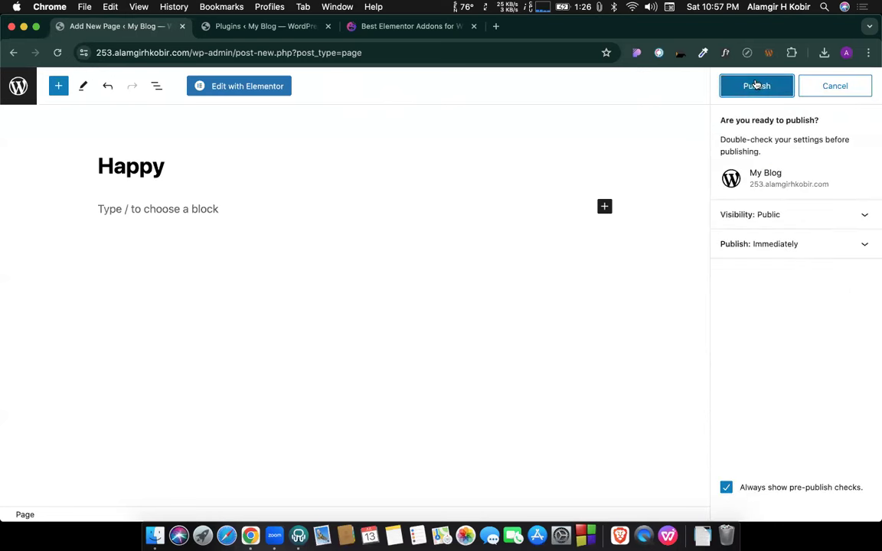
Load the Happy page in the Elementor editor, then go back to the installed Plugins tab.
click(258, 91)
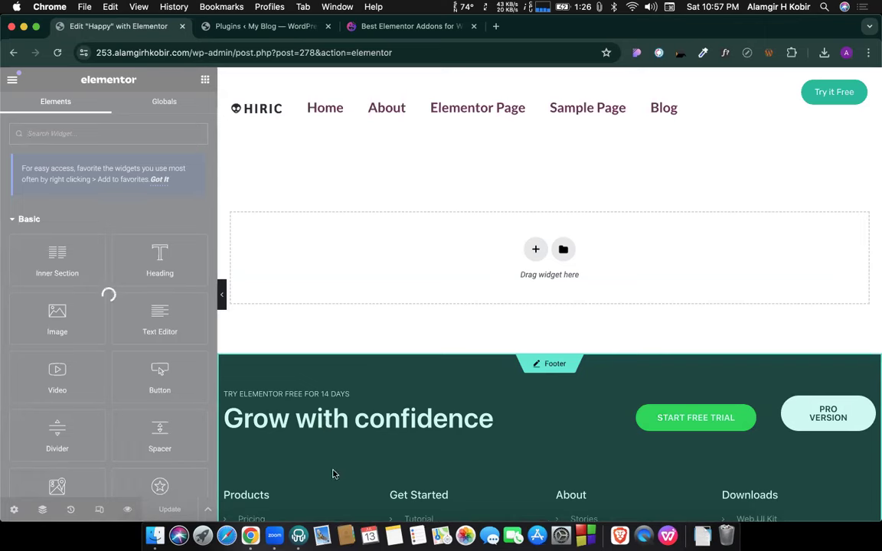
click(254, 27)
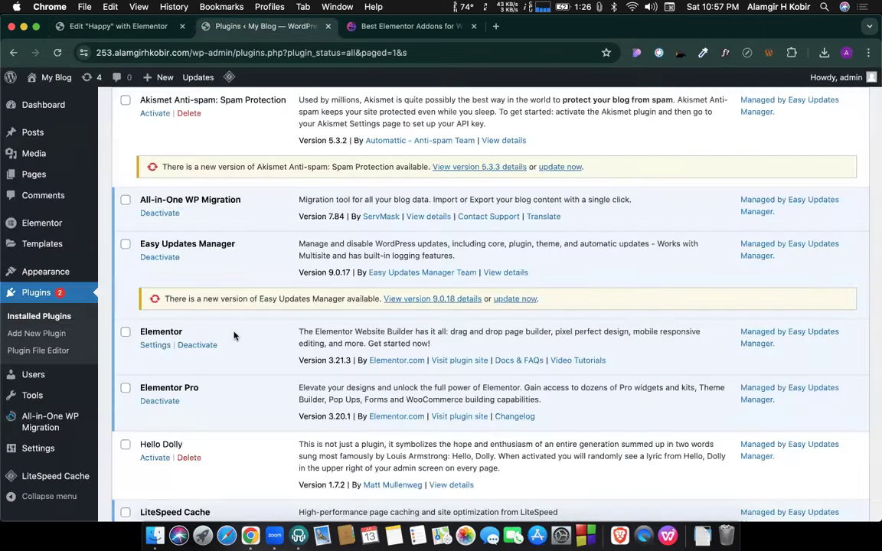
Reload the installed plugins list and close the Happy page's Elementor editor tab.
scroll(207, 360, down, 5)
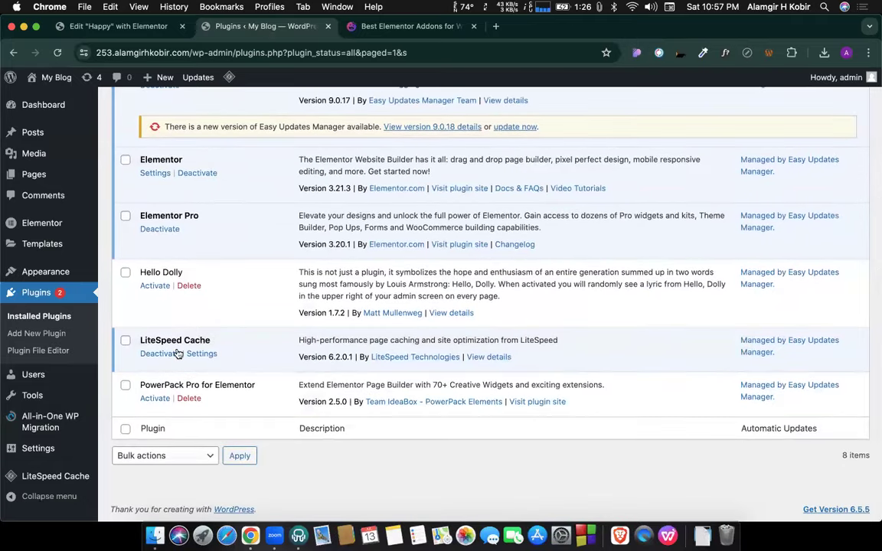
scroll(167, 252, up, 3)
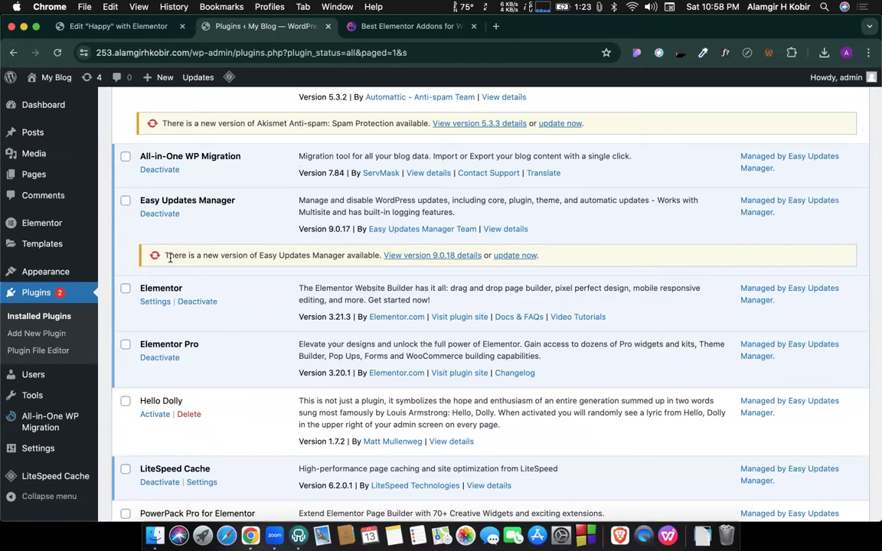
scroll(186, 301, up, 3)
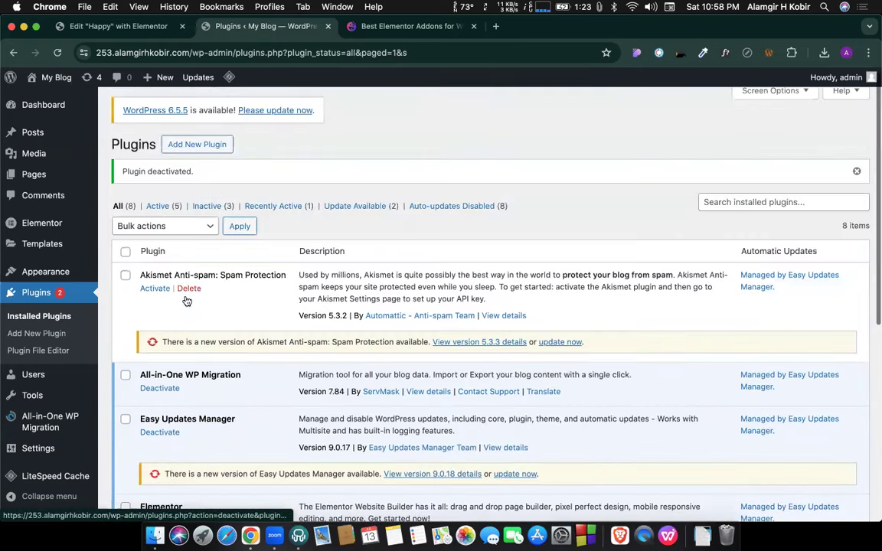
scroll(186, 301, down, 5)
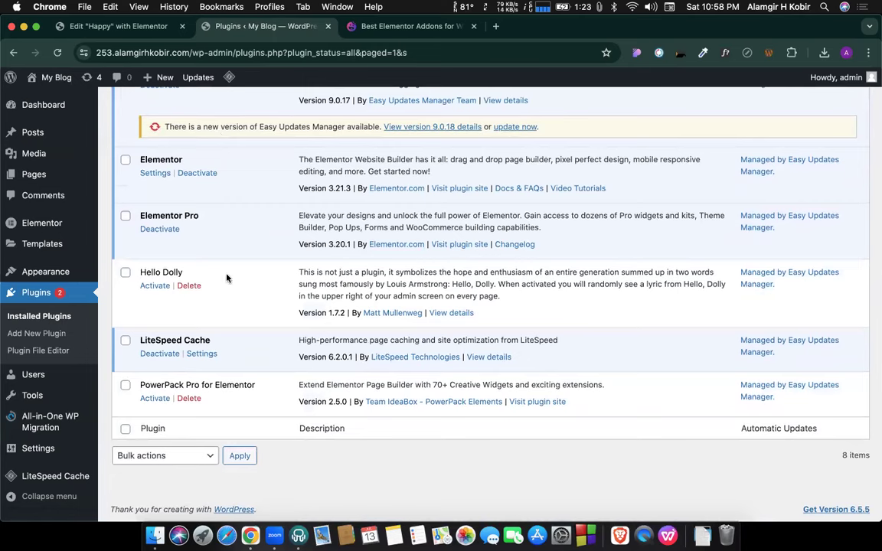
key(super+r)
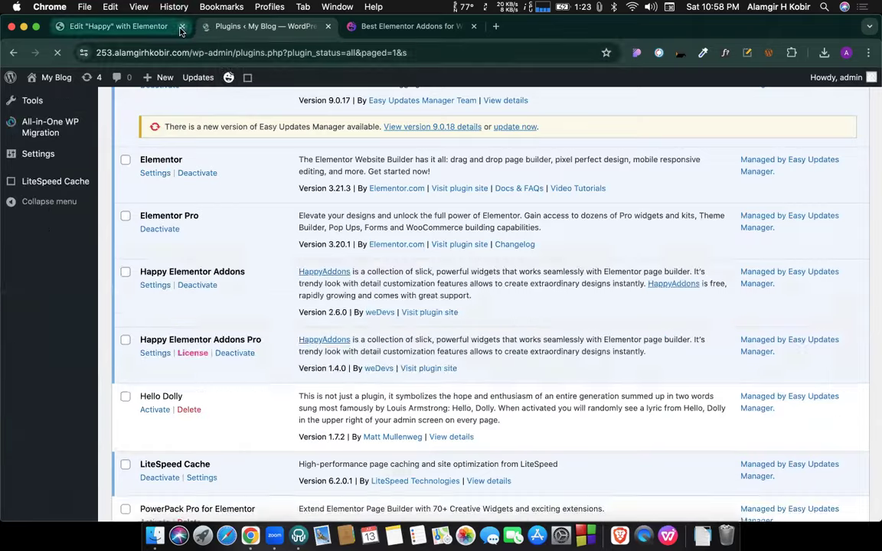
click(182, 28)
Deactivate Happy Elementor Addons Pro.
scroll(202, 287, down, 1)
scroll(202, 287, down, 3)
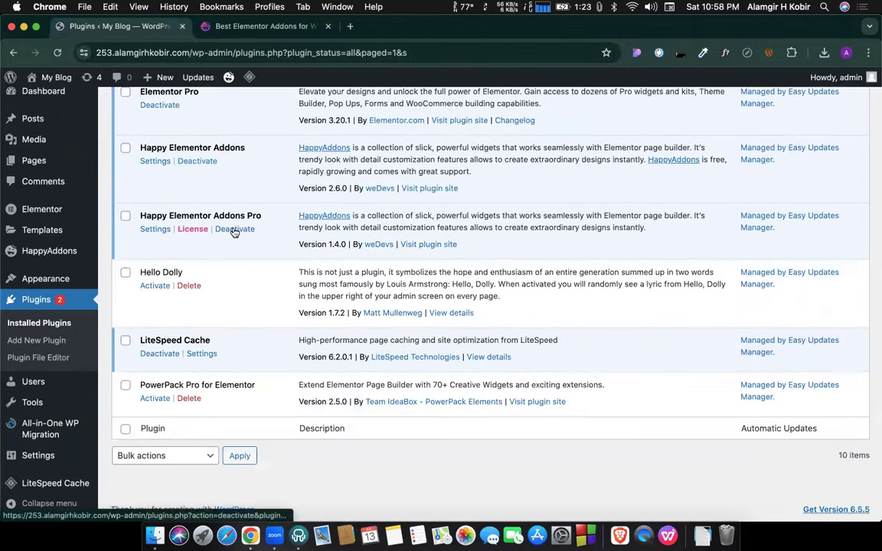
click(235, 230)
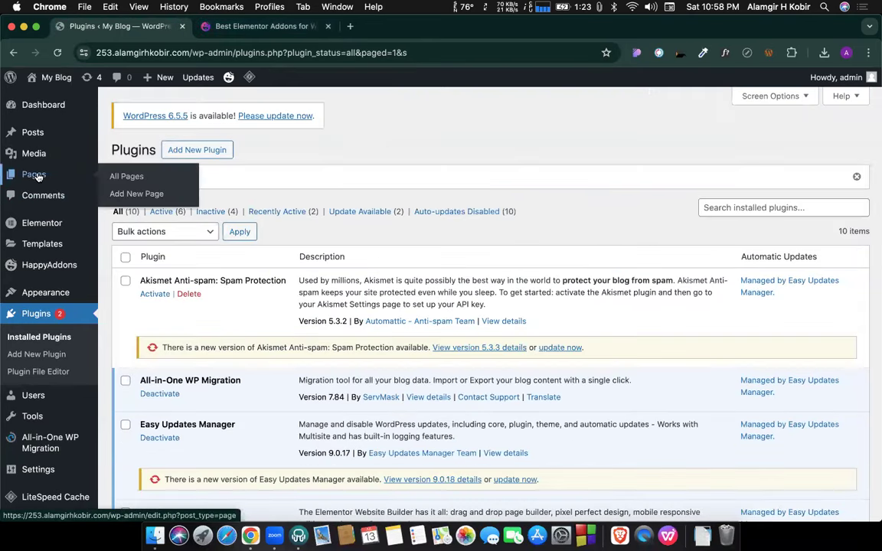
Open All Pages in a new tab and choose Edit with Elementor on the Happy page.
super+click(35, 177)
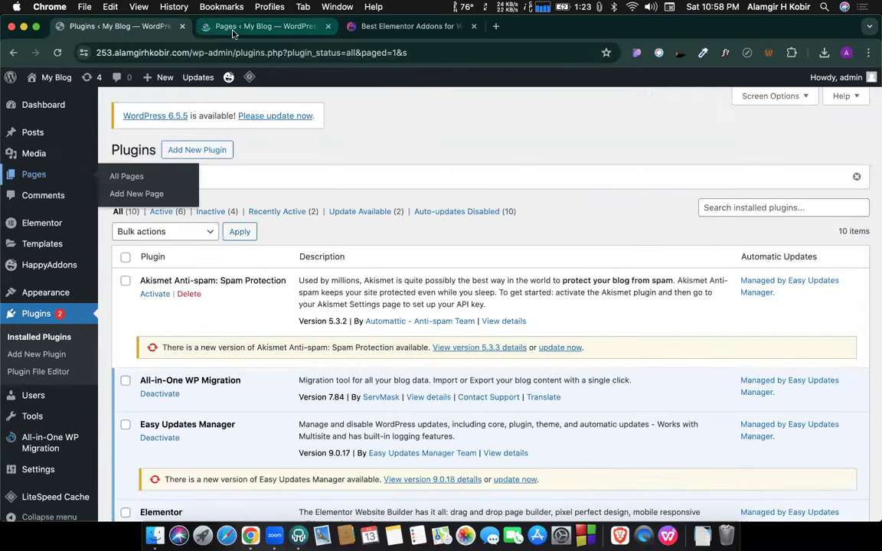
click(233, 30)
scroll(222, 269, down, 2)
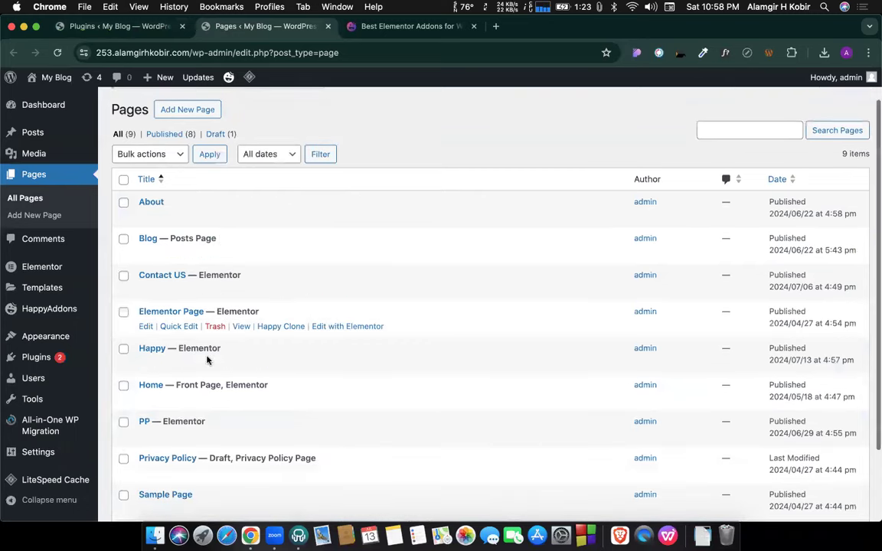
scroll(206, 360, down, 1)
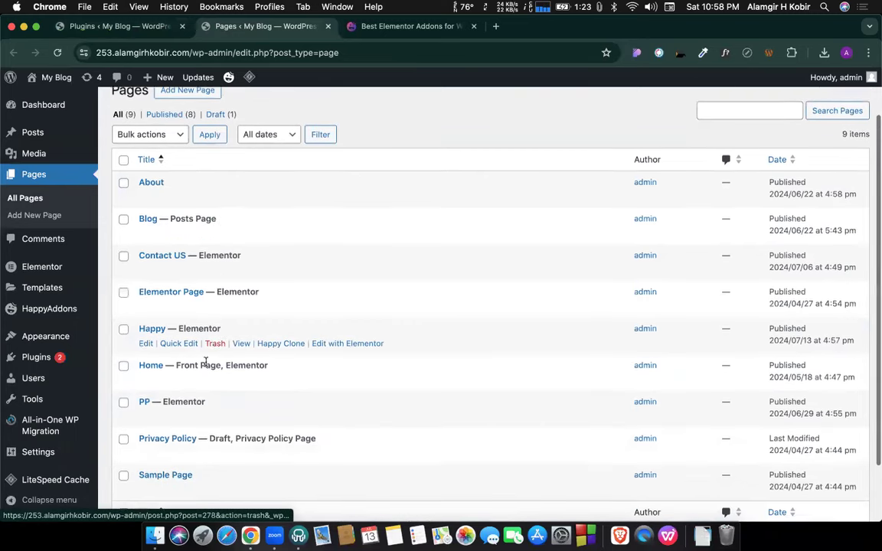
click(329, 344)
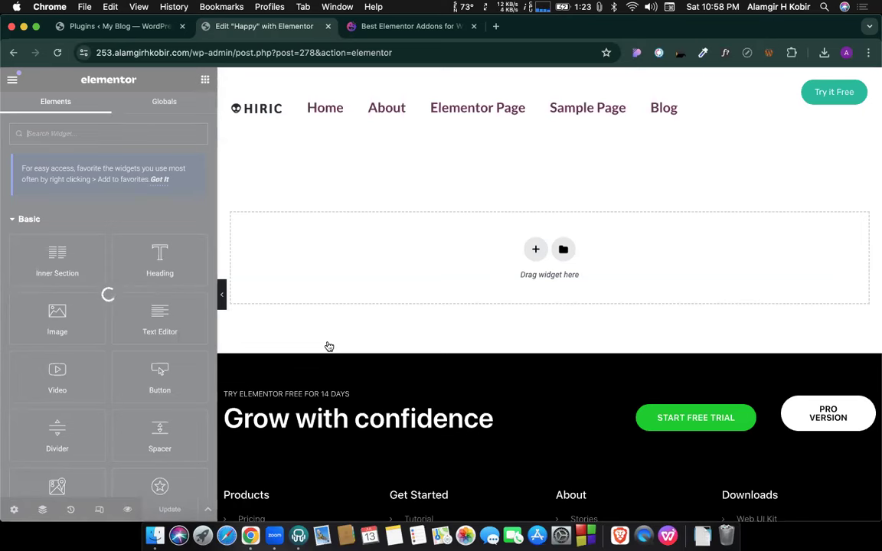
Deactivate Happy Elementor Addons via Submit & Deactivate, then check the Happy page editor.
click(124, 26)
scroll(381, 358, down, 5)
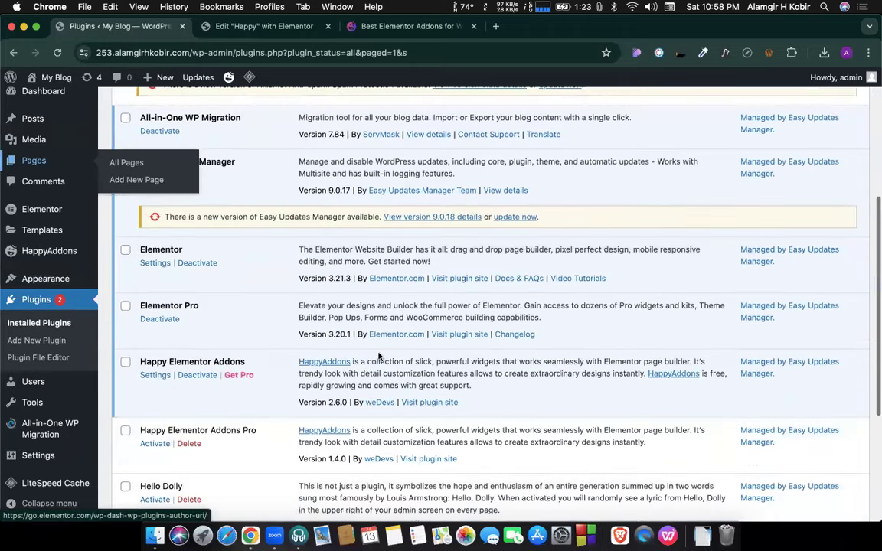
click(203, 299)
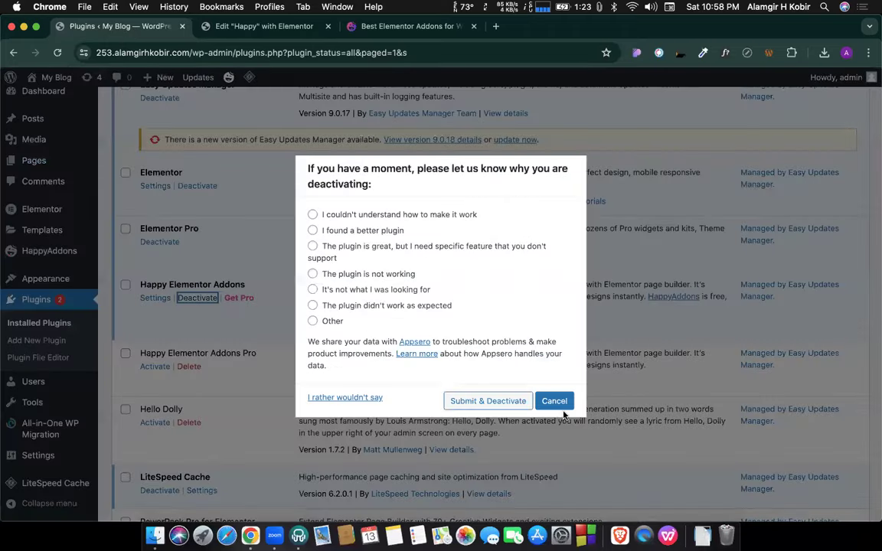
click(502, 400)
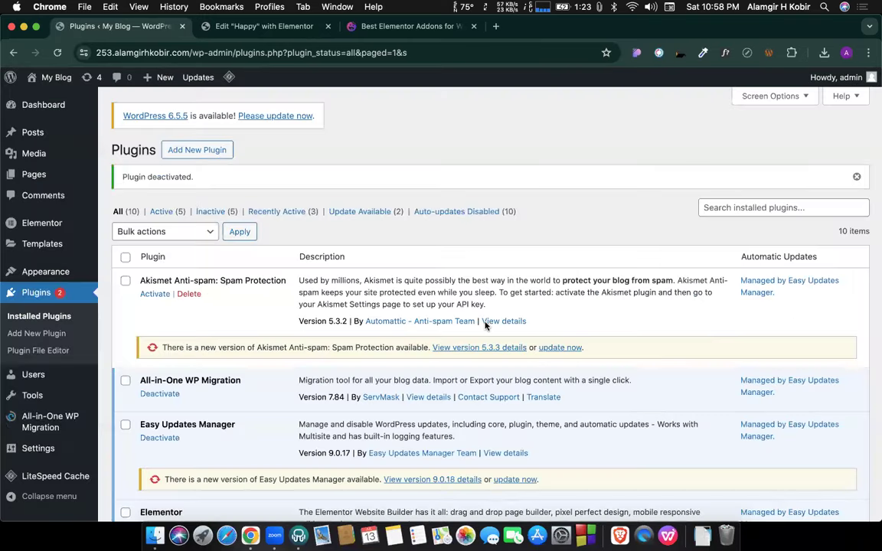
click(262, 29)
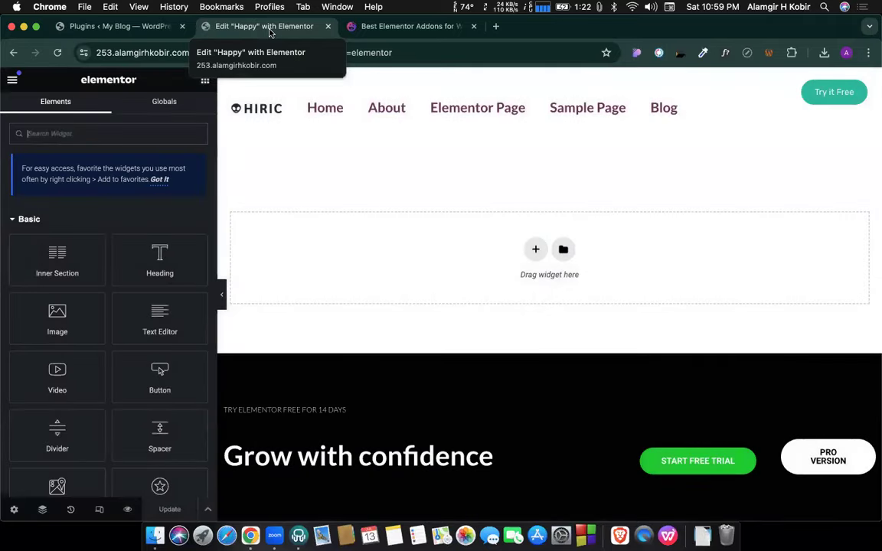
Deactivate the Elementor Pro plugin.
click(119, 26)
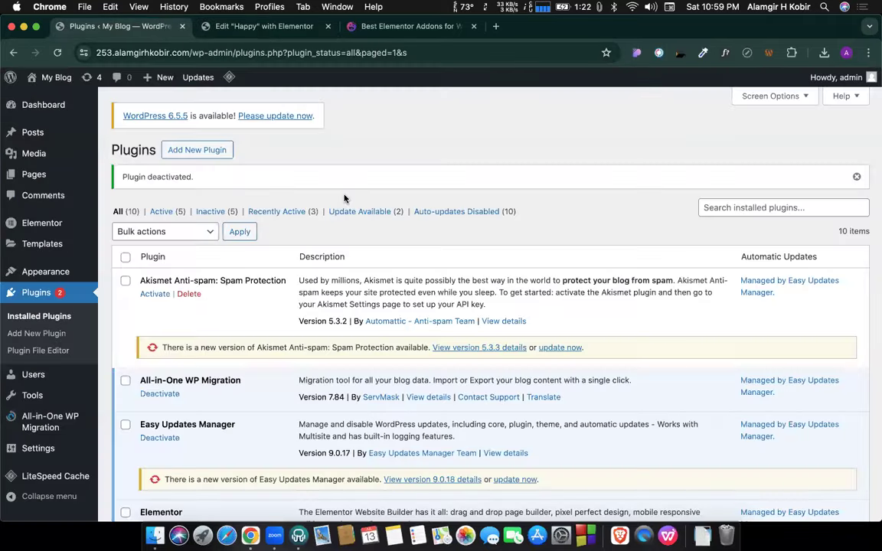
scroll(344, 200, down, 5)
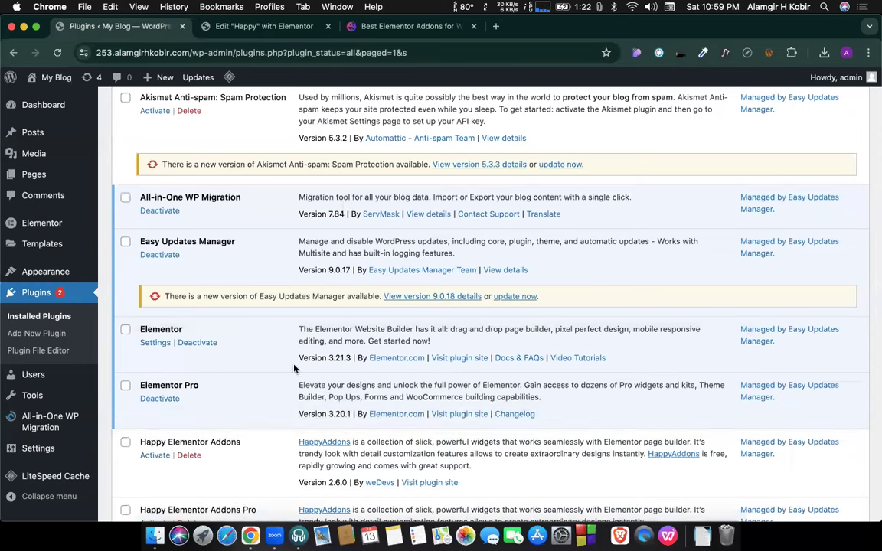
click(164, 399)
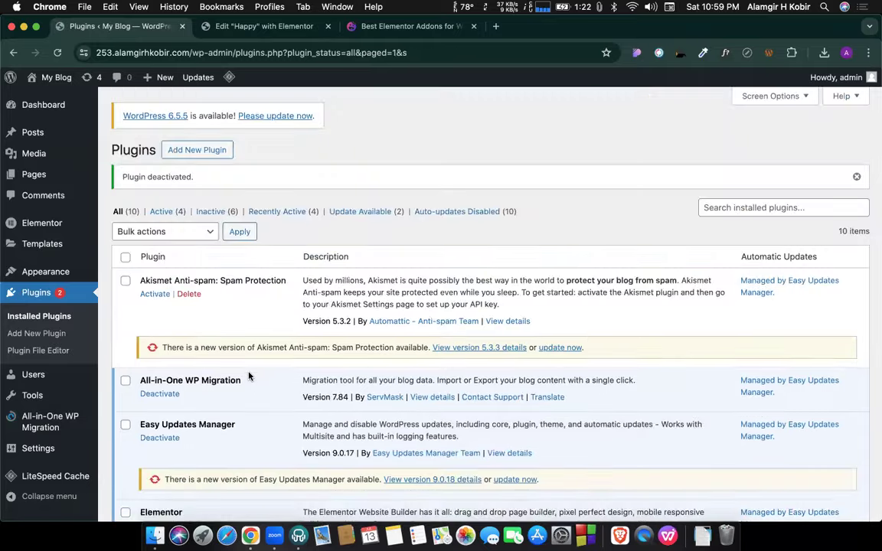
Reactivate Happy Elementor Addons and Happy Elementor Addons Pro, then check the Happy page editor.
scroll(249, 375, down, 5)
scroll(249, 376, down, 2)
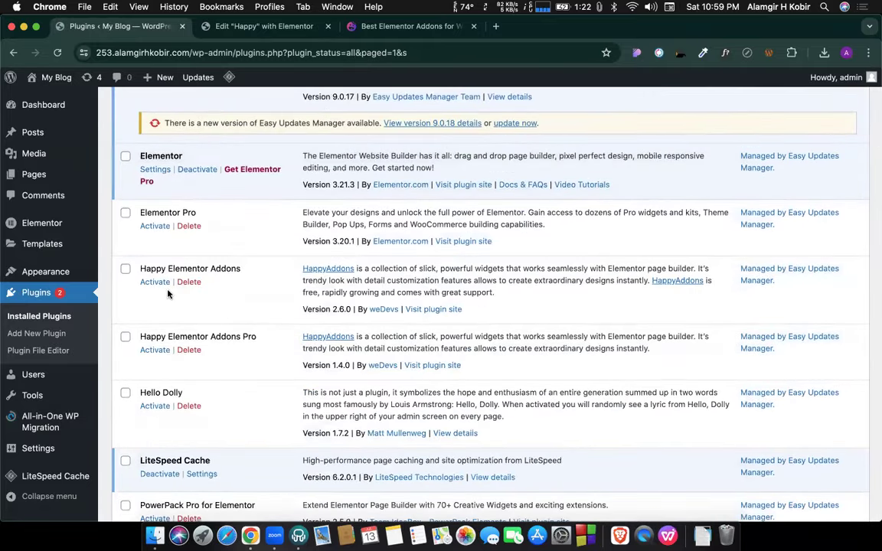
click(155, 282)
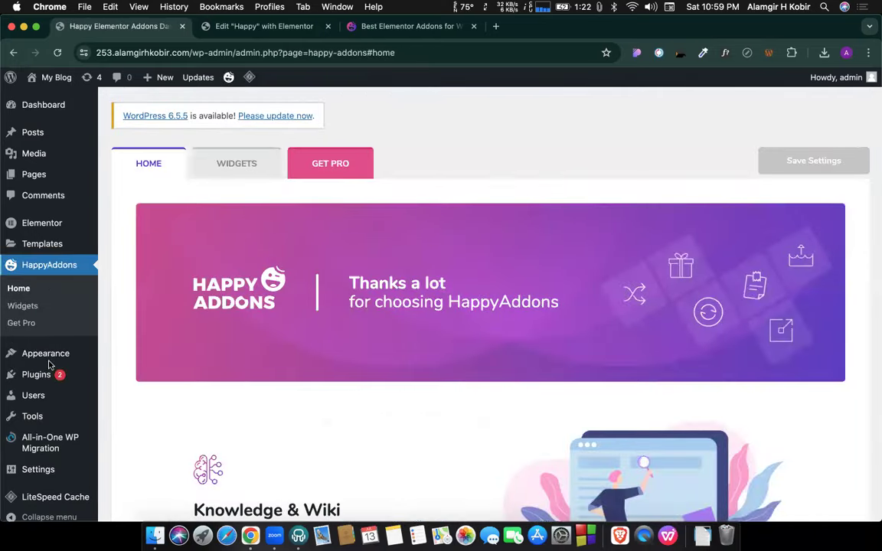
click(48, 376)
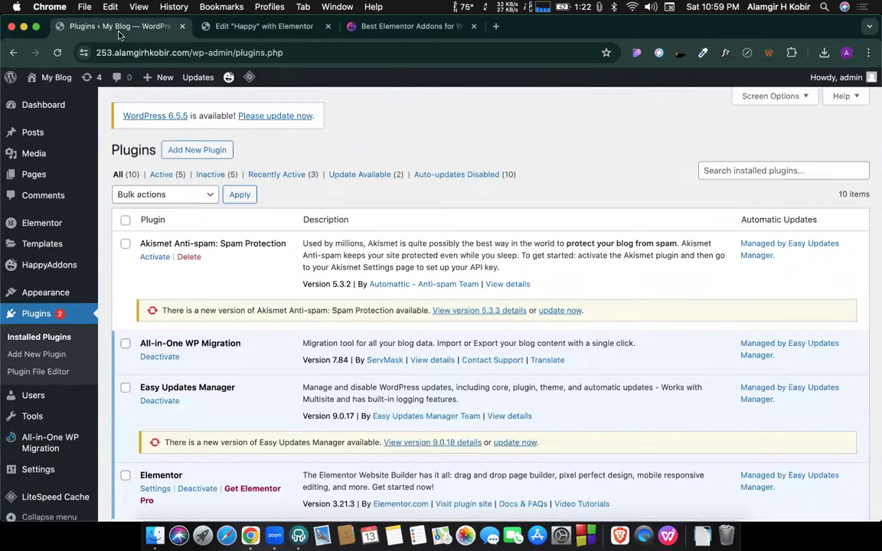
scroll(191, 265, down, 10)
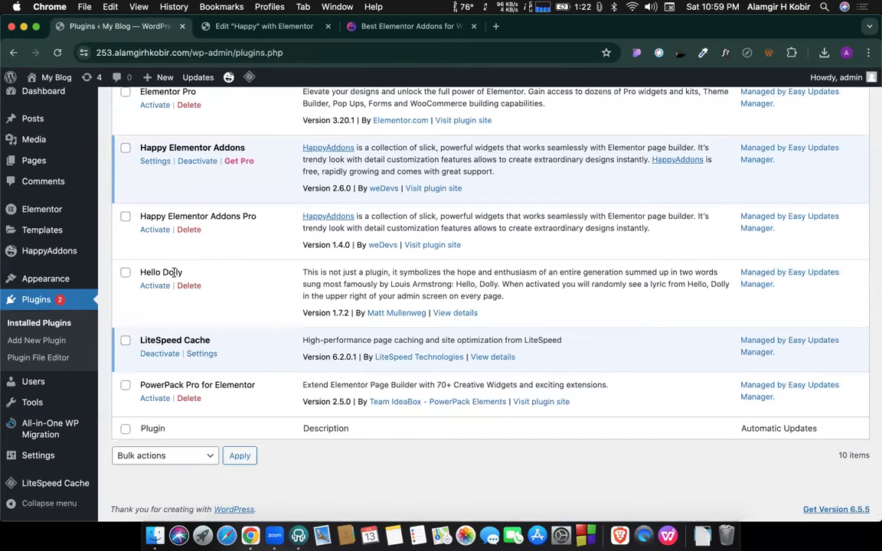
click(153, 229)
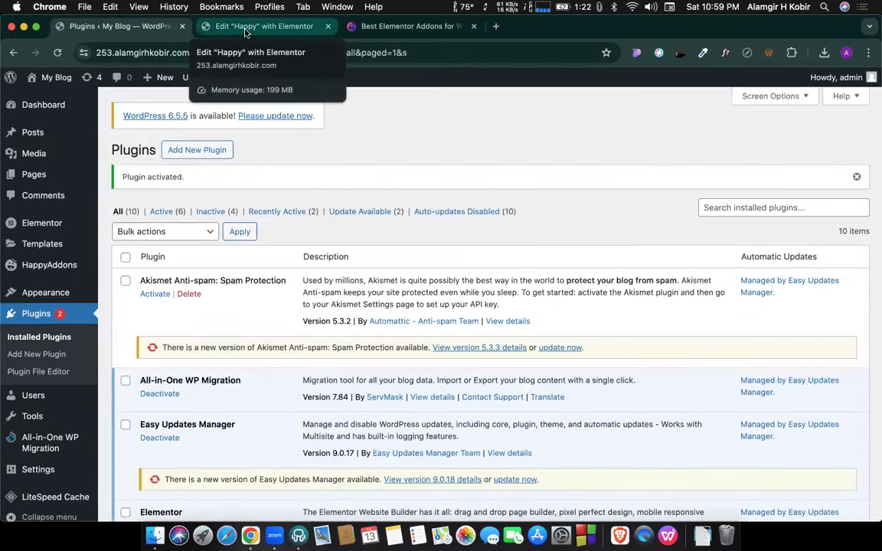
click(245, 29)
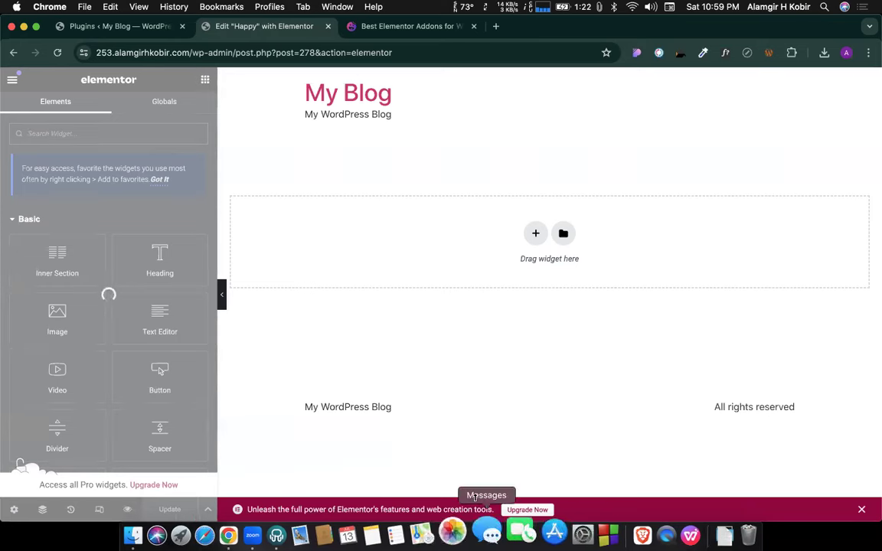
click(159, 31)
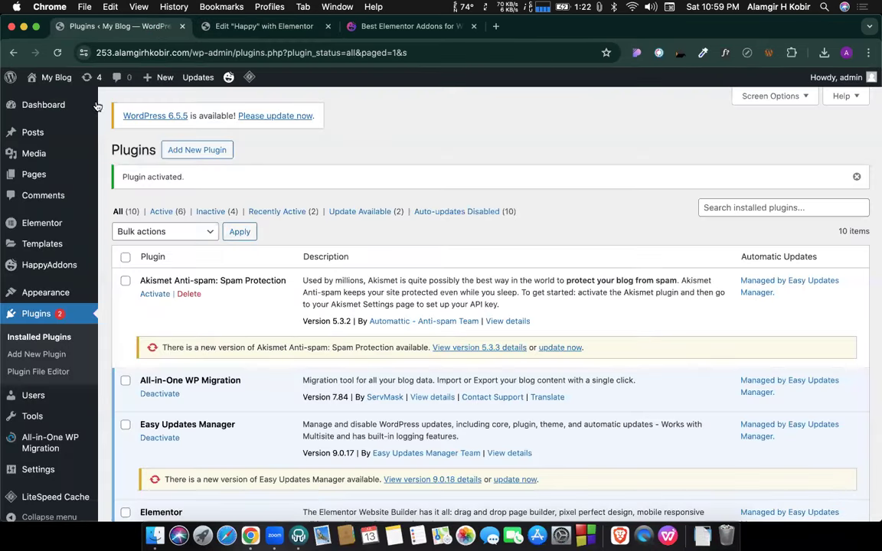
Delete the inactive Elementor and Elementor Pro plugins, confirming each deletion with OK.
scroll(212, 191, down, 10)
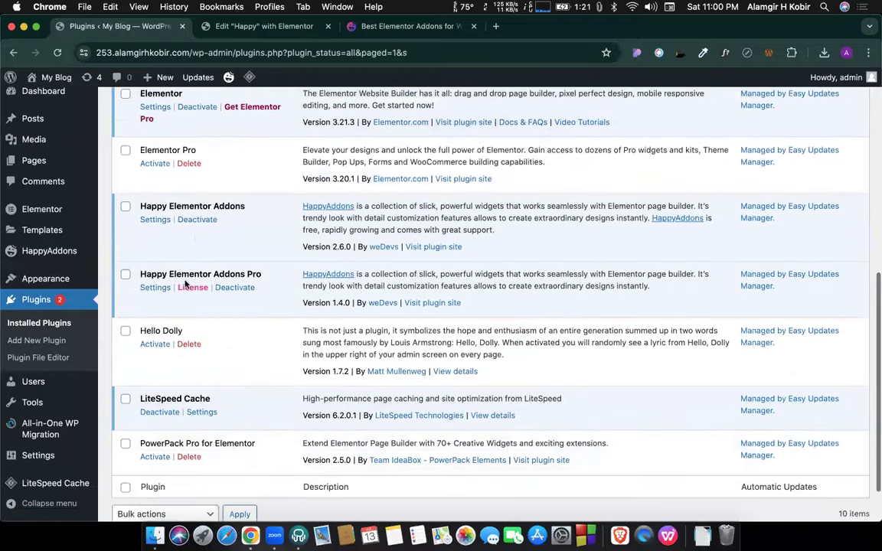
scroll(210, 157, up, 2)
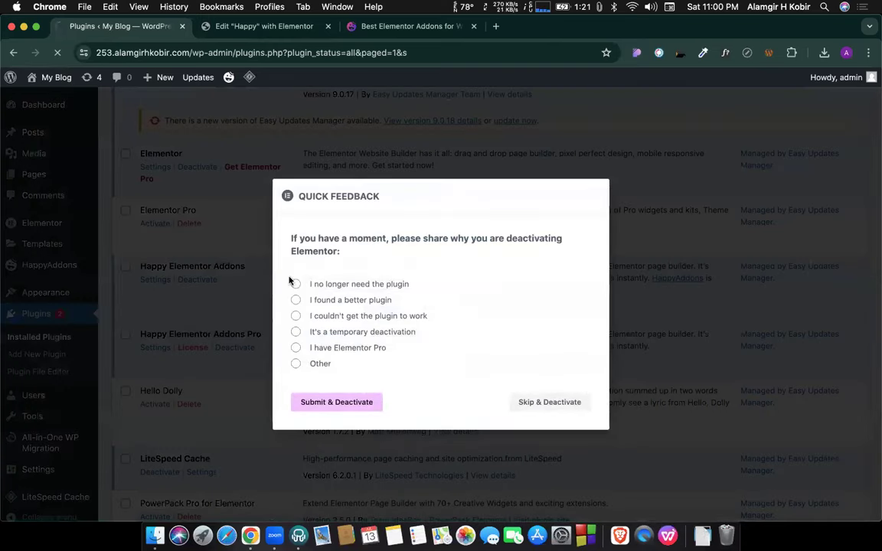
scroll(244, 484, down, 10)
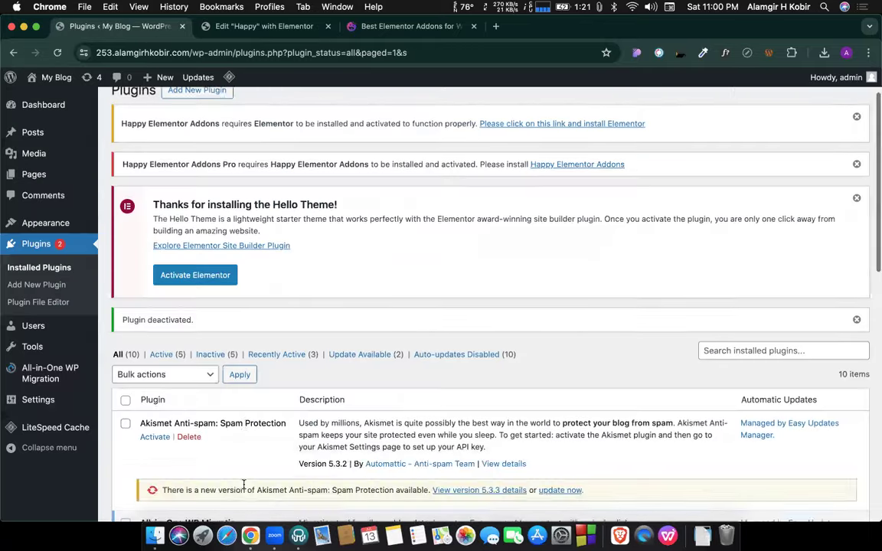
scroll(243, 487, down, 1)
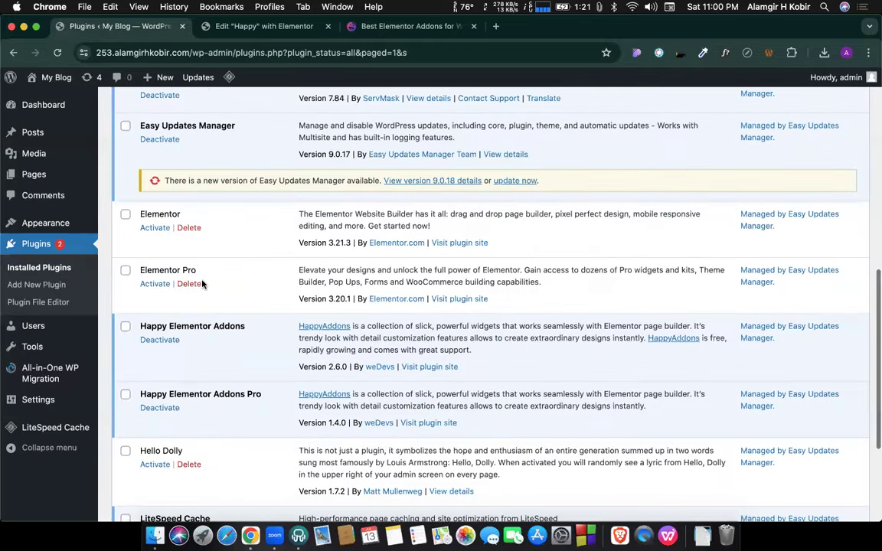
click(192, 229)
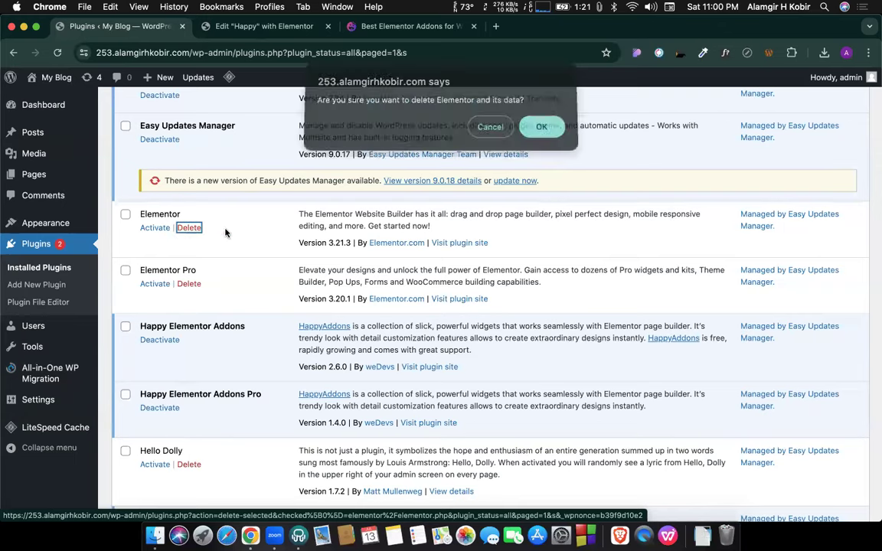
click(541, 128)
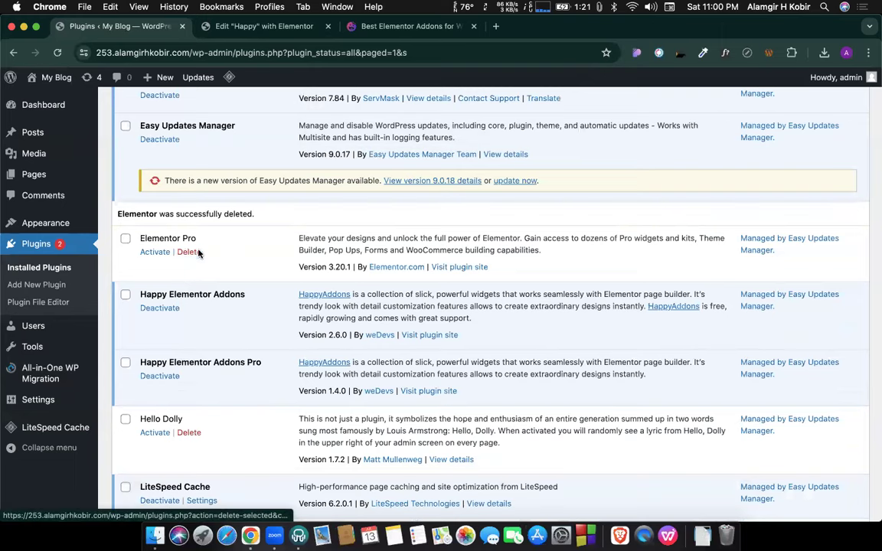
click(191, 252)
click(540, 130)
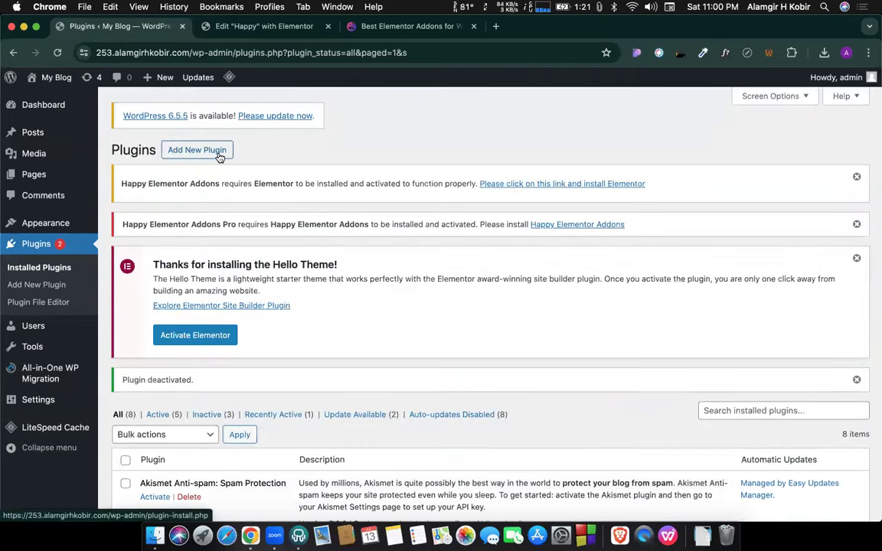
click(218, 154)
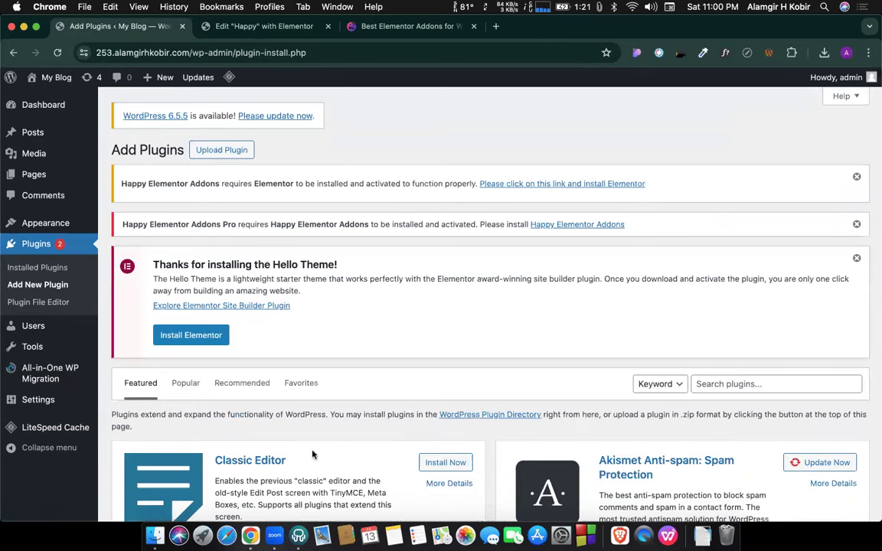
Start a zip plugin upload and browse into the Downloads > Theme&Plugin folder.
click(221, 149)
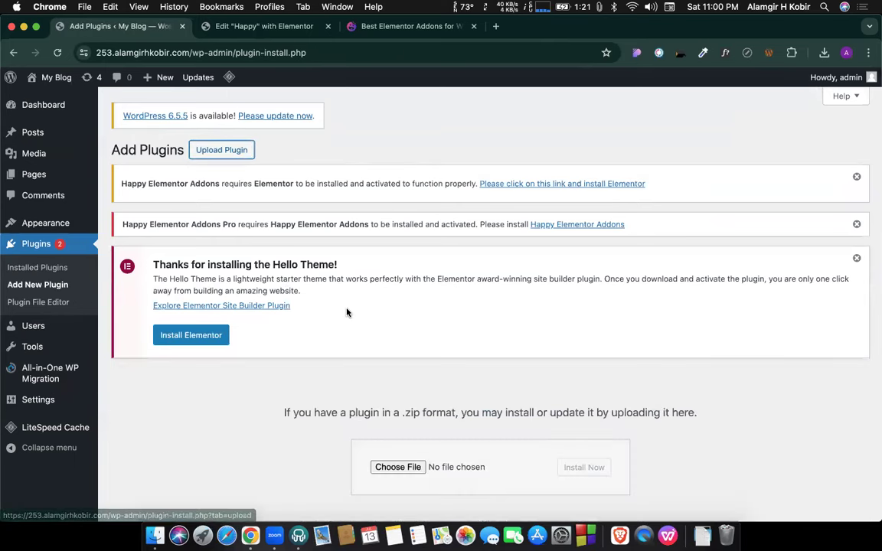
click(398, 466)
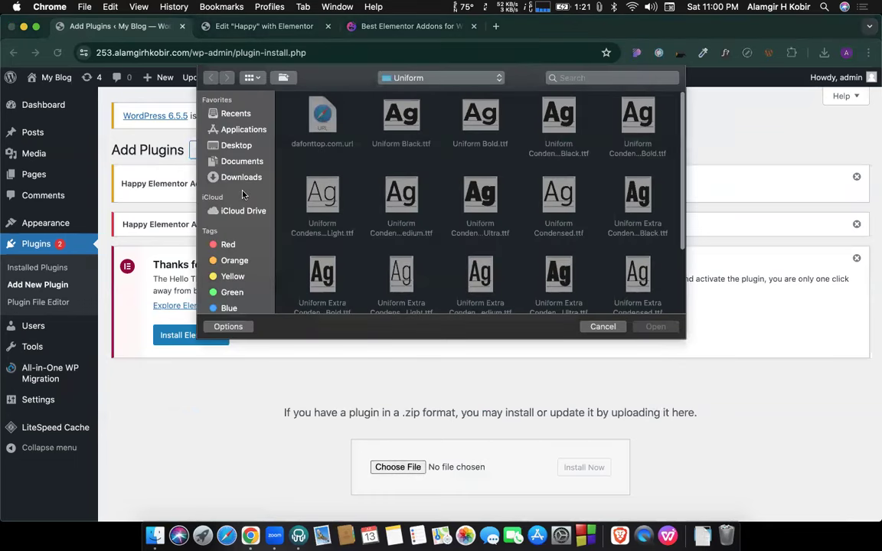
click(242, 178)
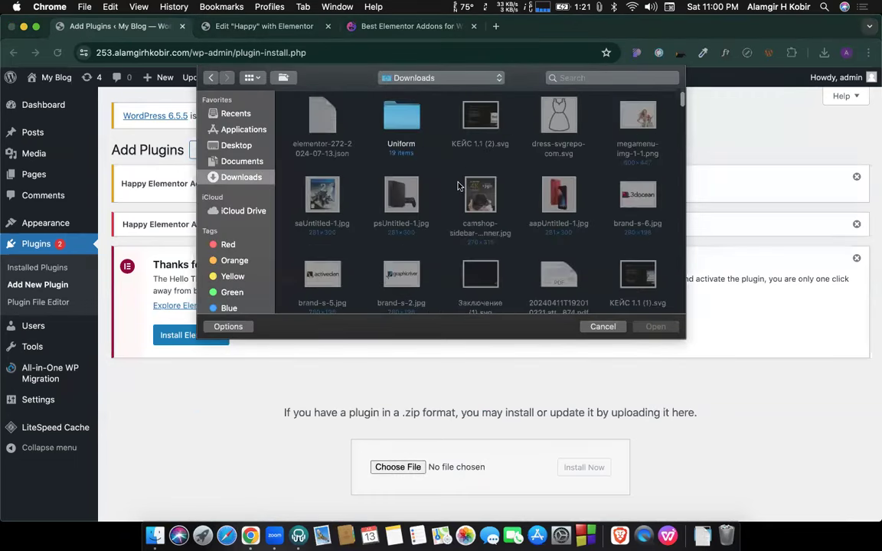
scroll(458, 186, down, 10)
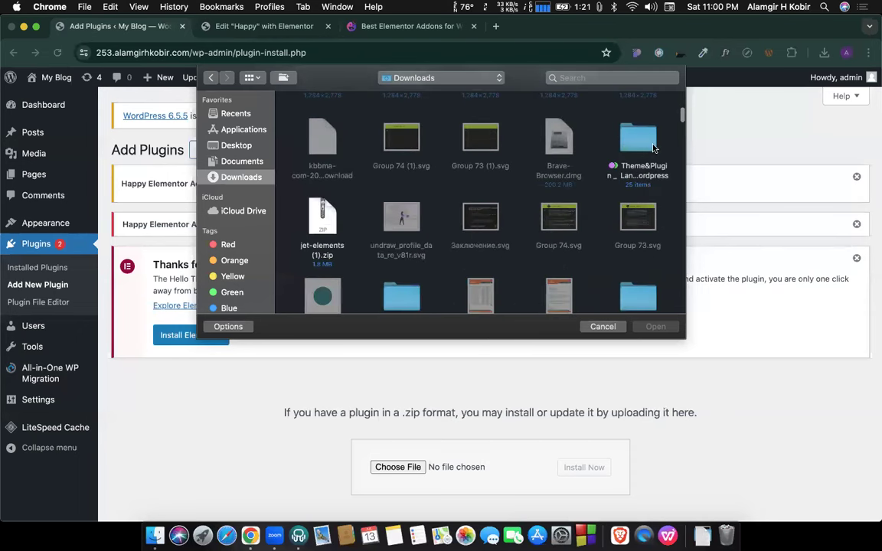
click(645, 148)
double_click(624, 148)
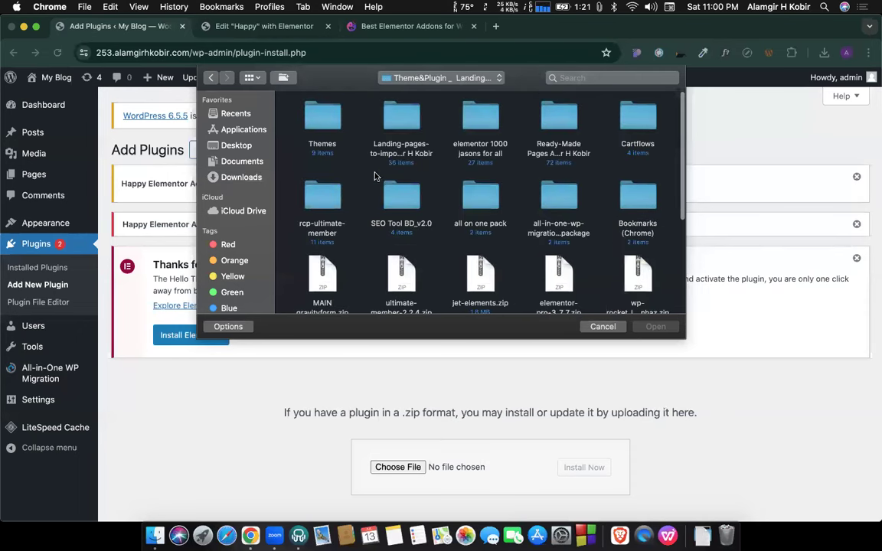
double_click(483, 122)
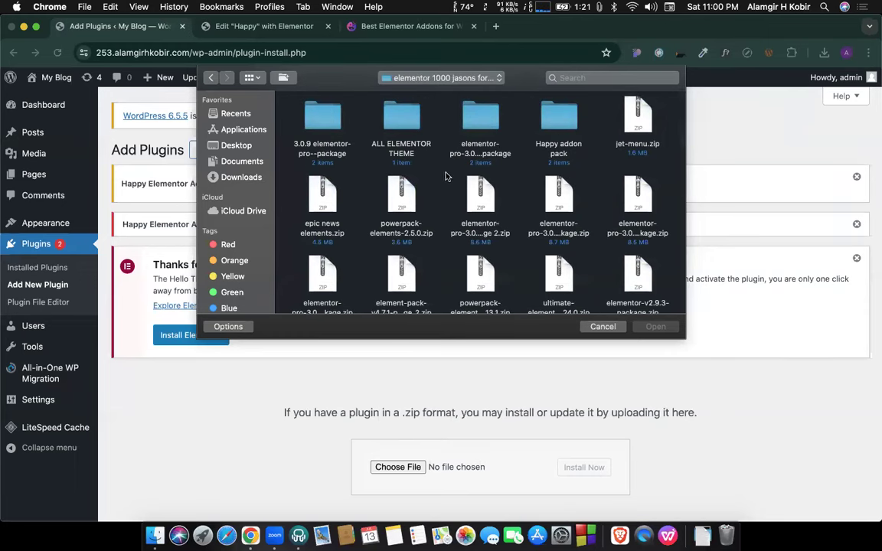
Pick elementor-pro-3_7_7.zip from the parent plugin folder as the file to upload.
scroll(446, 177, down, 1)
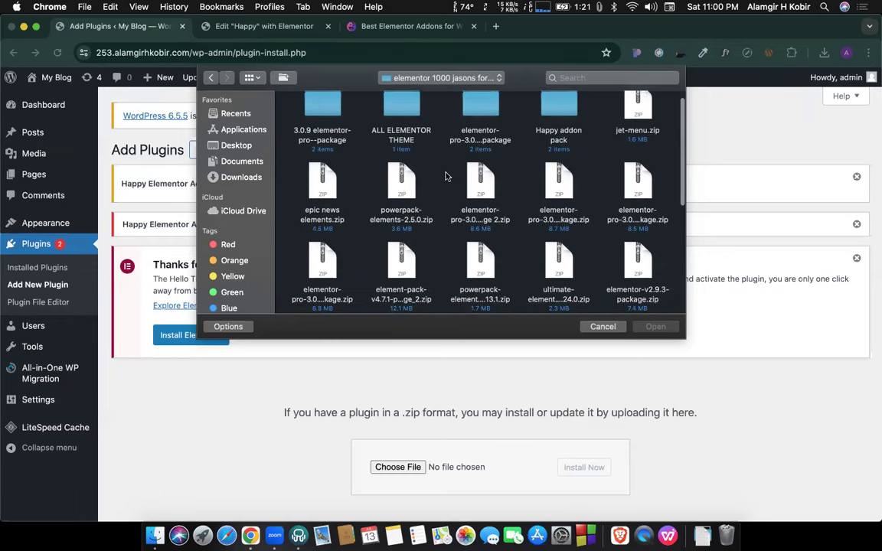
scroll(446, 177, down, 2)
scroll(446, 177, down, 3)
scroll(446, 177, down, 3)
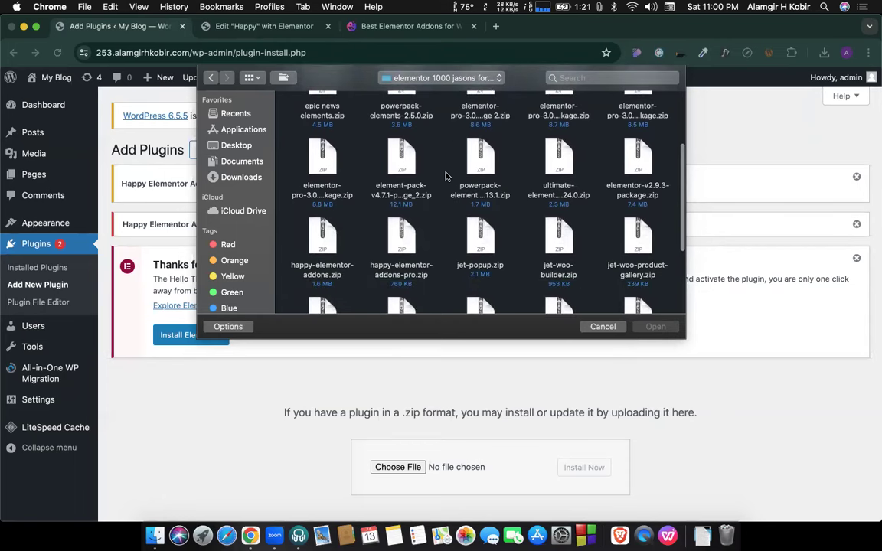
scroll(446, 176, down, 3)
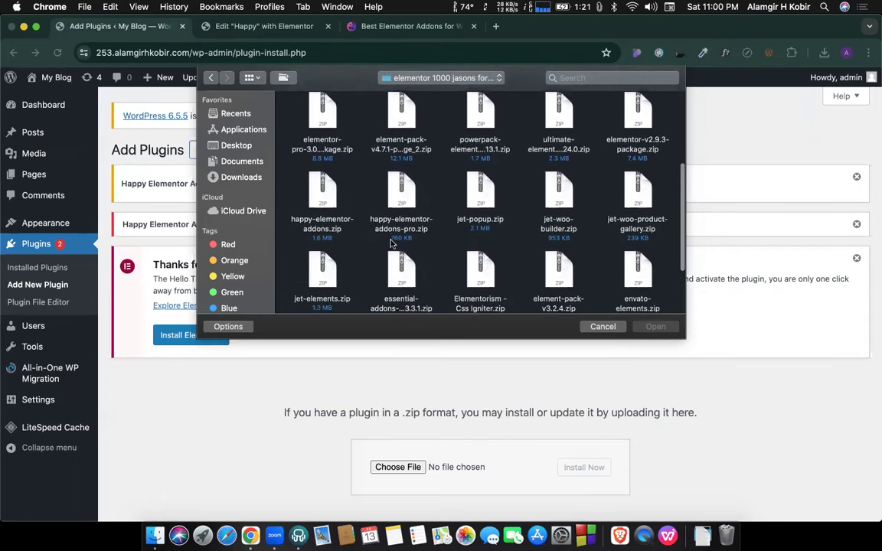
scroll(392, 243, down, 5)
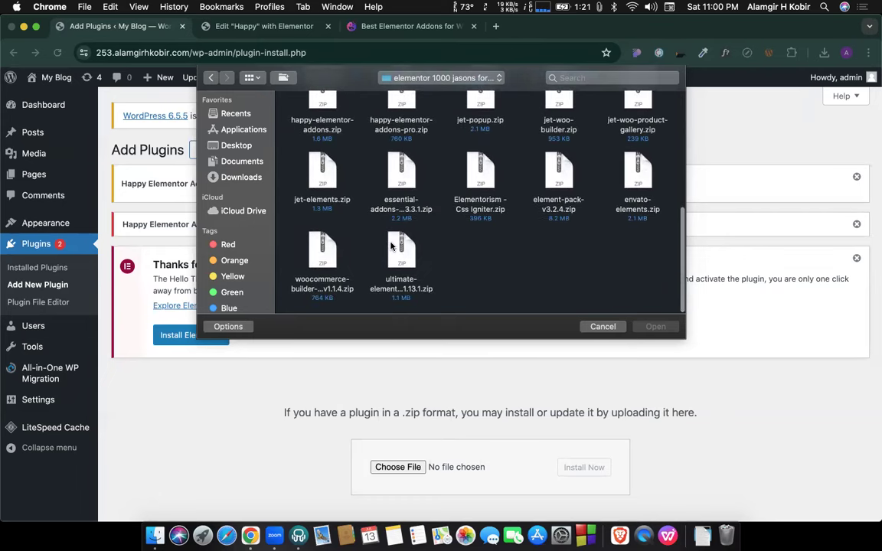
scroll(391, 245, up, 10)
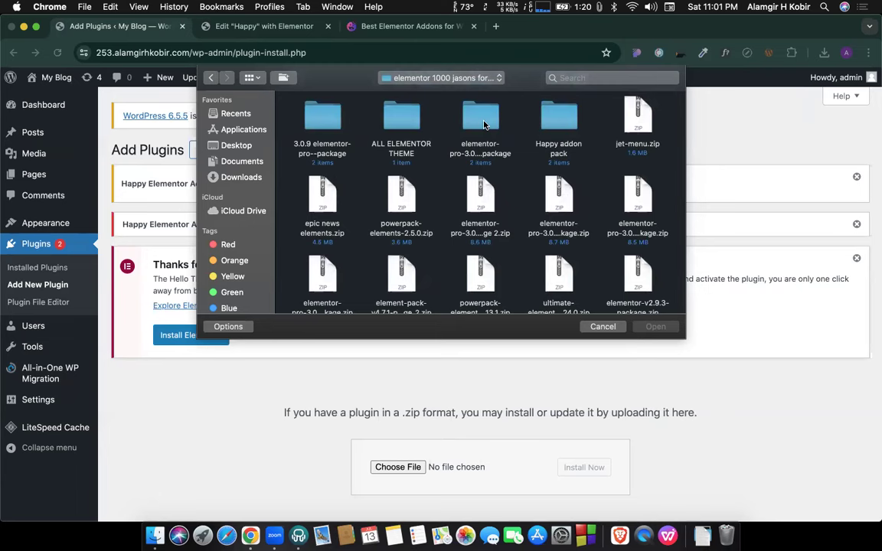
click(212, 78)
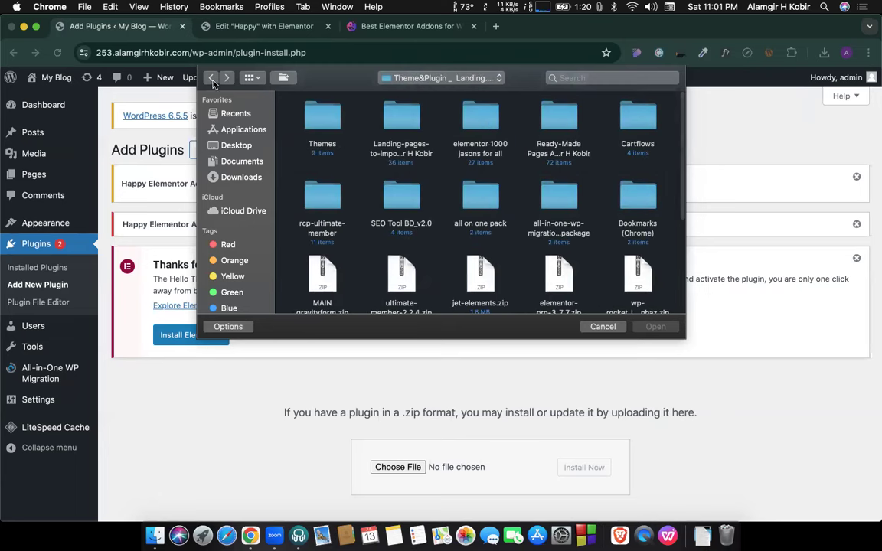
scroll(374, 209, down, 1)
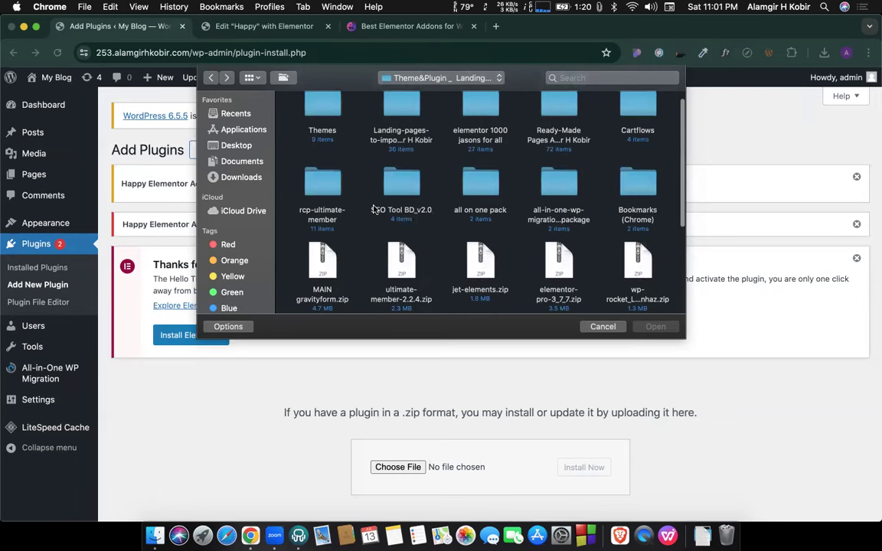
scroll(373, 209, down, 5)
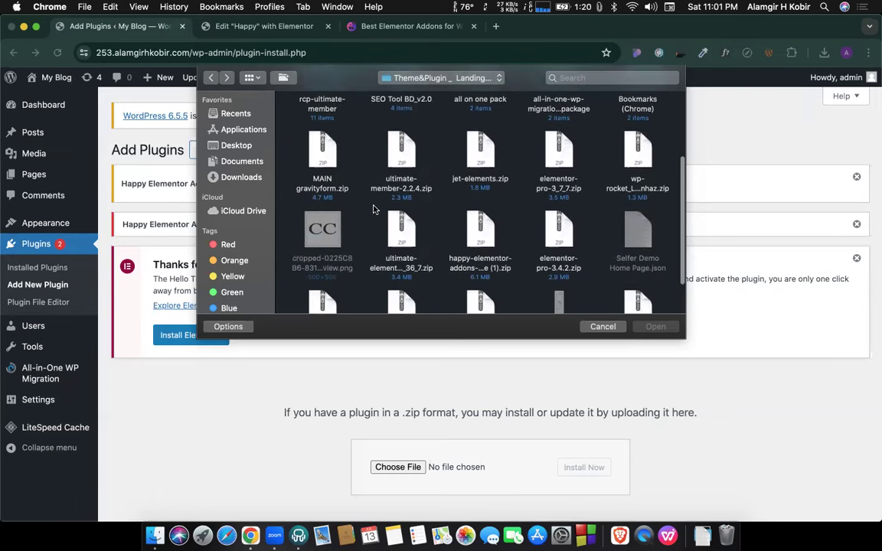
scroll(373, 209, down, 1)
double_click(559, 147)
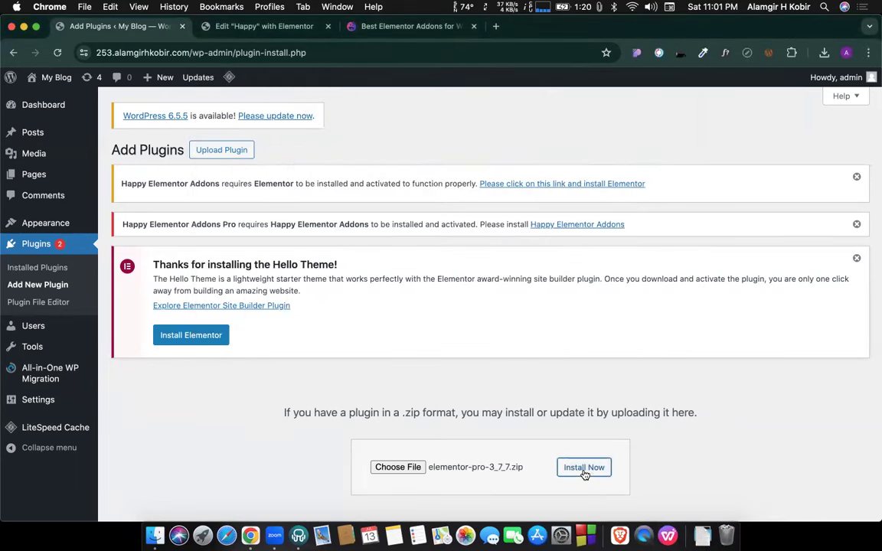
In a new tab beside the plugins tab, Google 'elementor all version'.
right_click(172, 30)
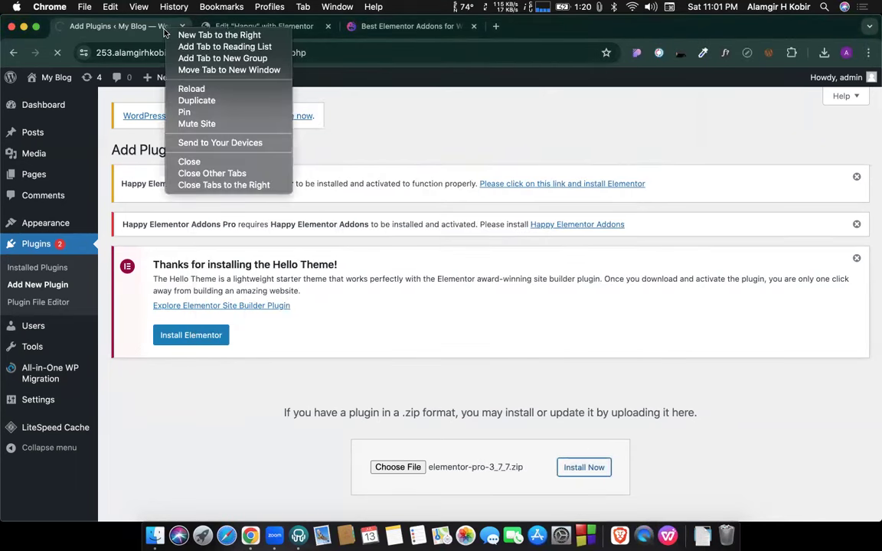
click(173, 34)
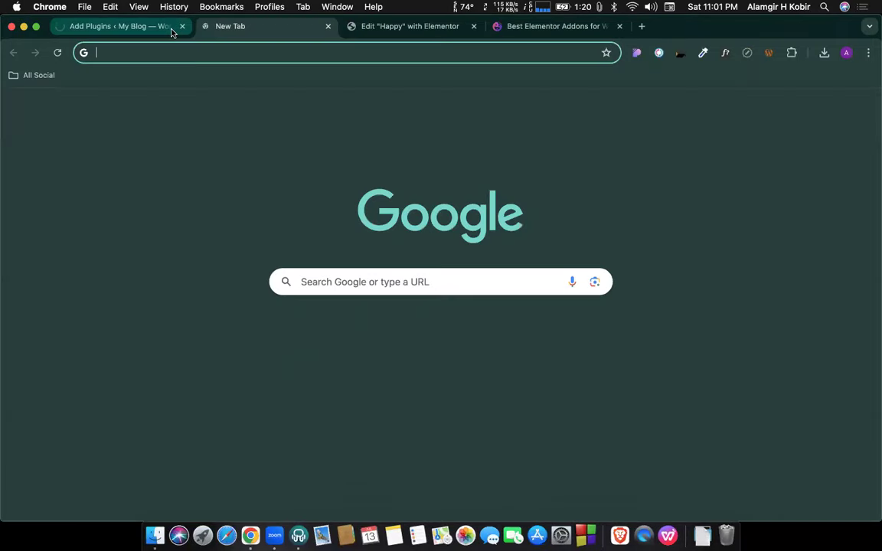
text(elementor )
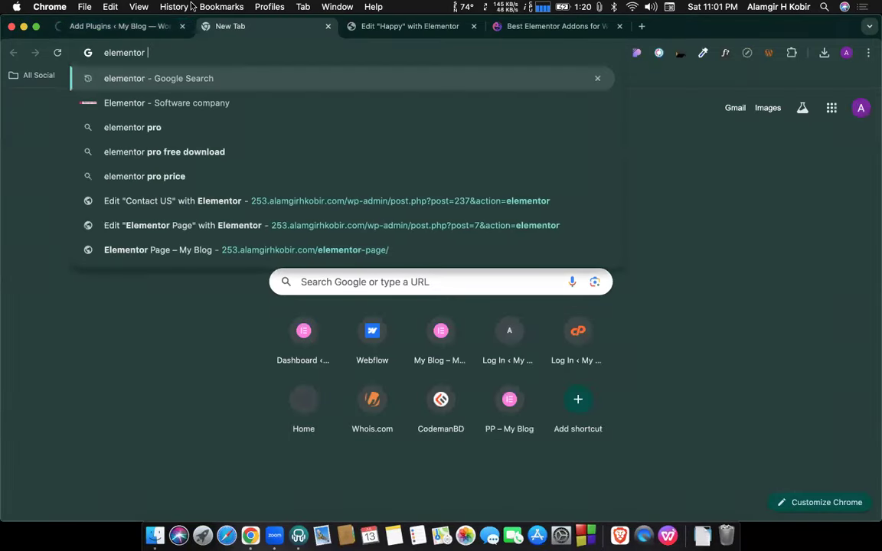
text(all)
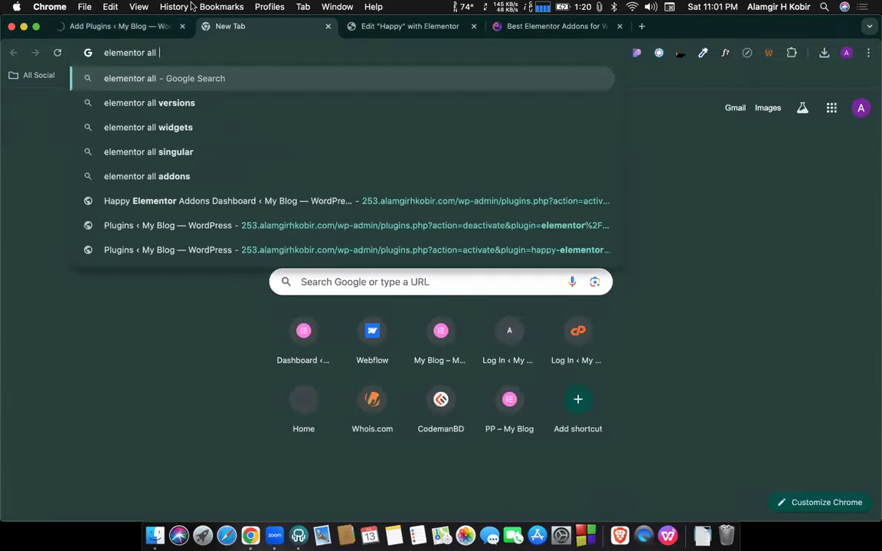
text( version)
key(Return)
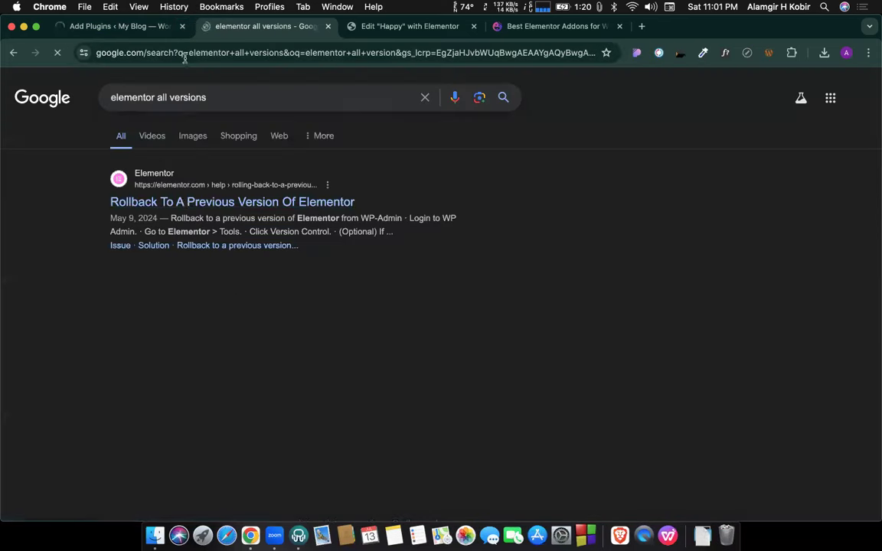
Read the Elementor rollback-to-previous-version help article, then return to the search results.
click(173, 205)
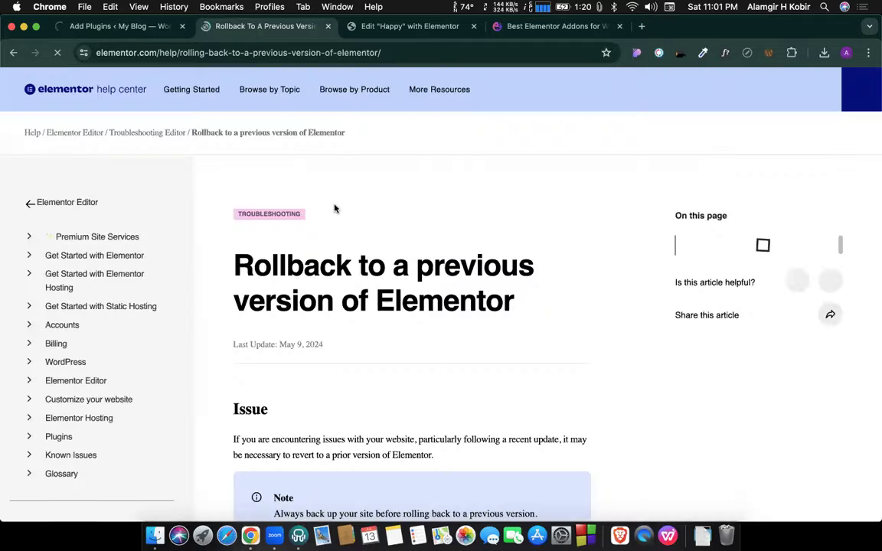
scroll(361, 291, down, 10)
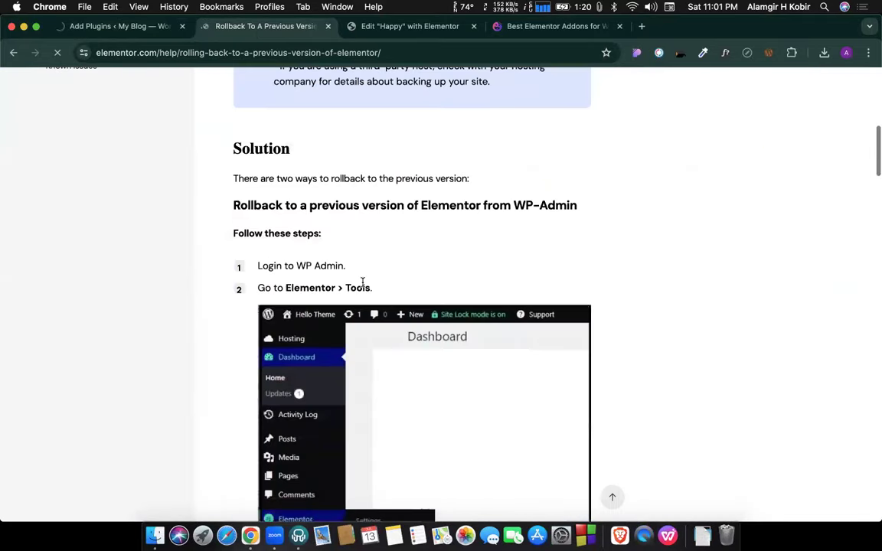
scroll(364, 284, down, 5)
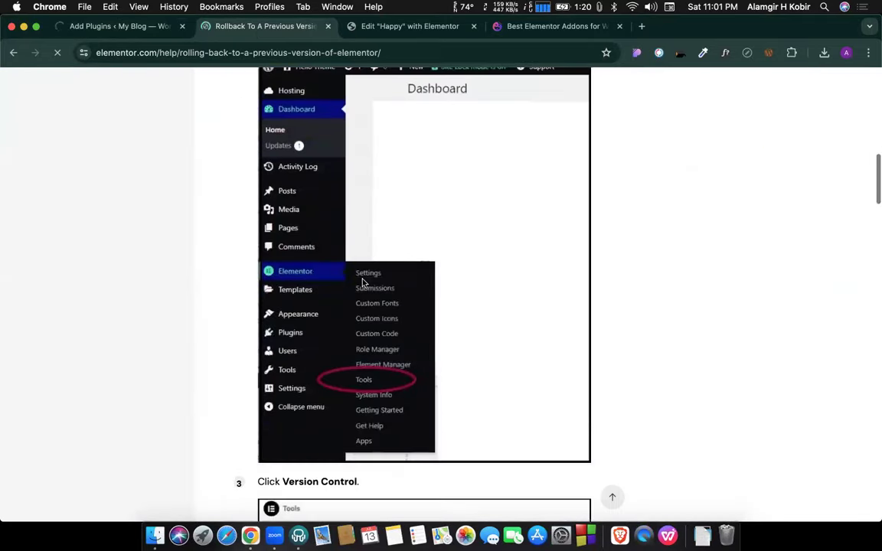
scroll(363, 283, down, 5)
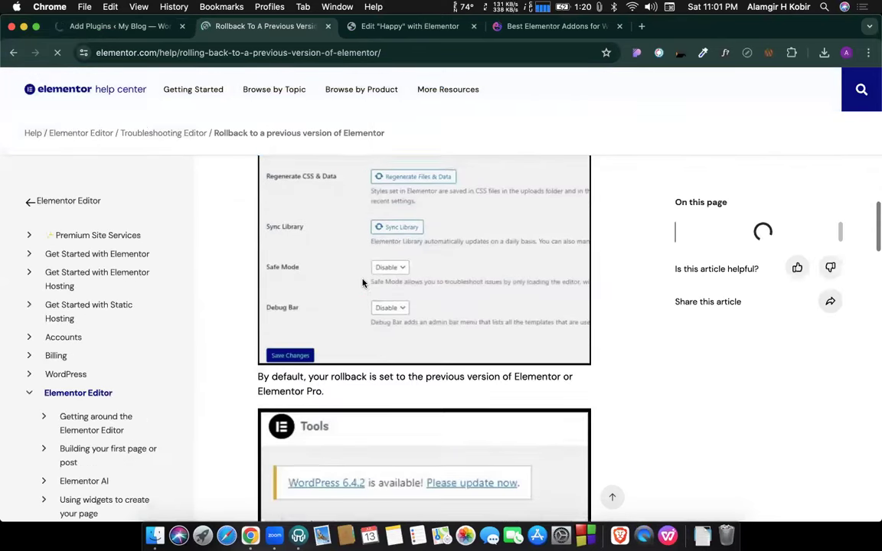
scroll(183, 153, down, 4)
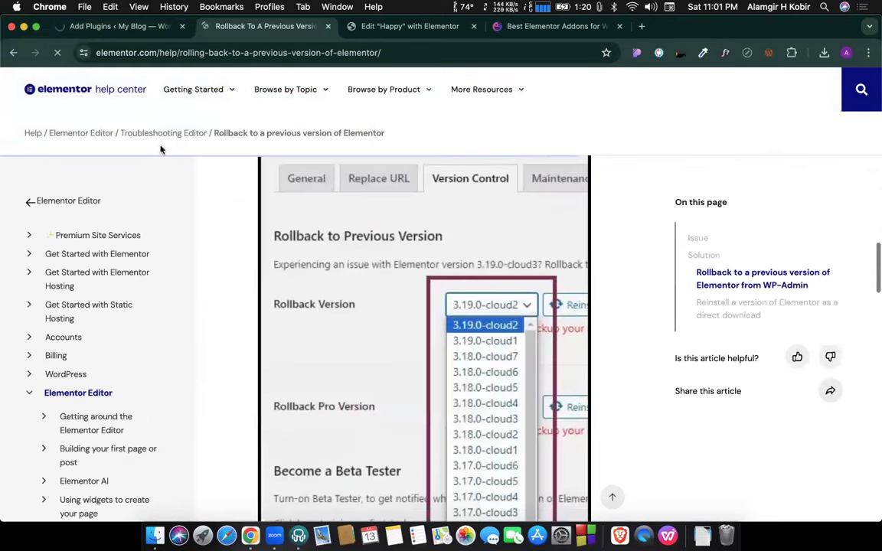
click(13, 52)
scroll(200, 376, down, 1)
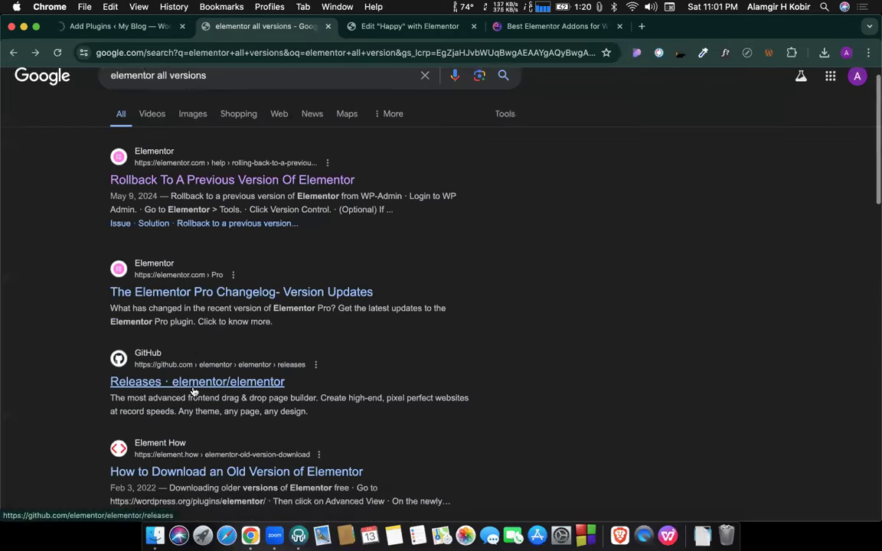
Open the elementor/elementor GitHub Releases page and jump to pages 4 and 6.
click(178, 381)
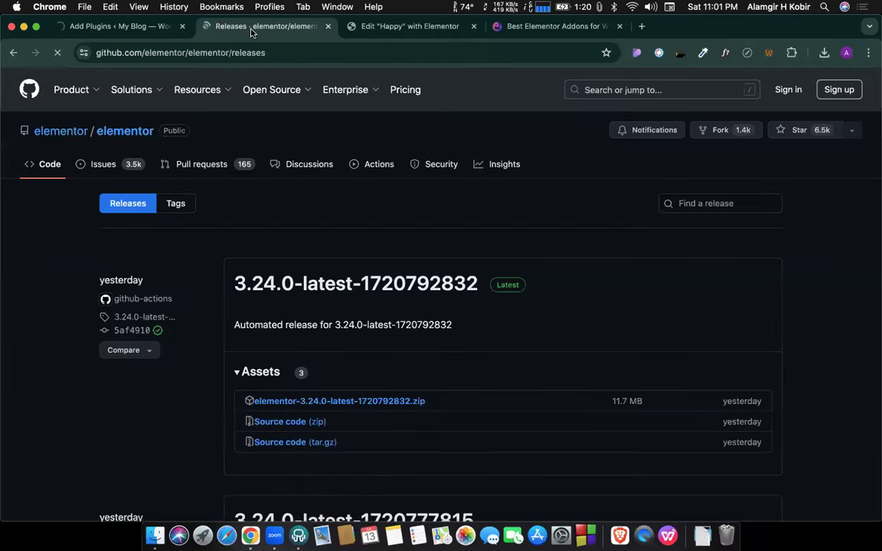
scroll(383, 428, down, 20)
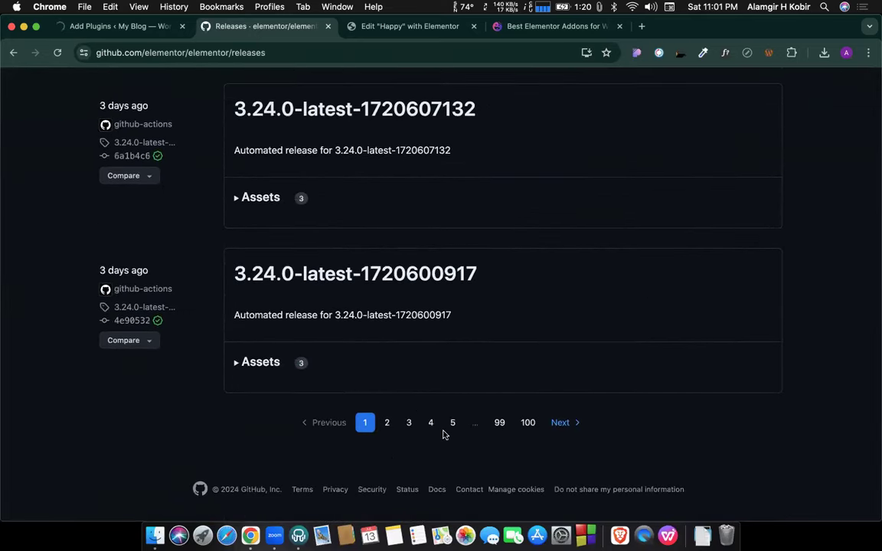
click(433, 424)
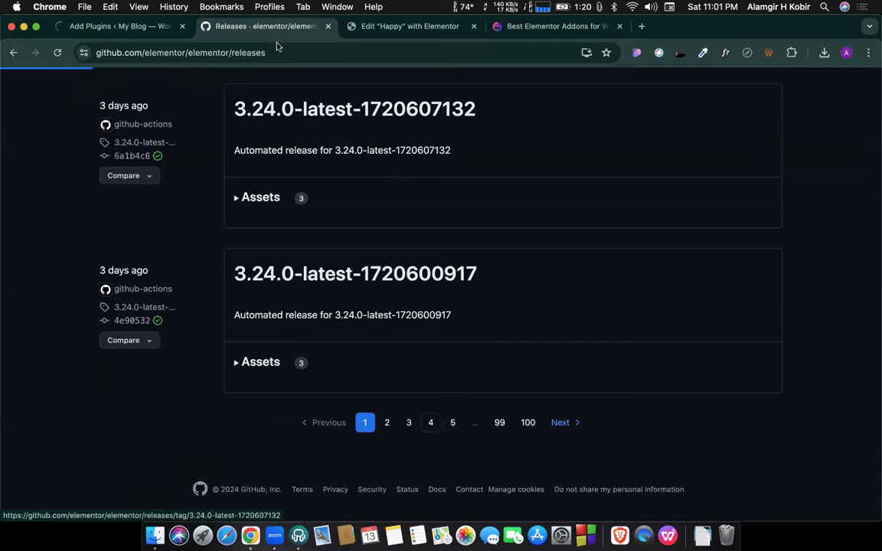
scroll(365, 276, down, 20)
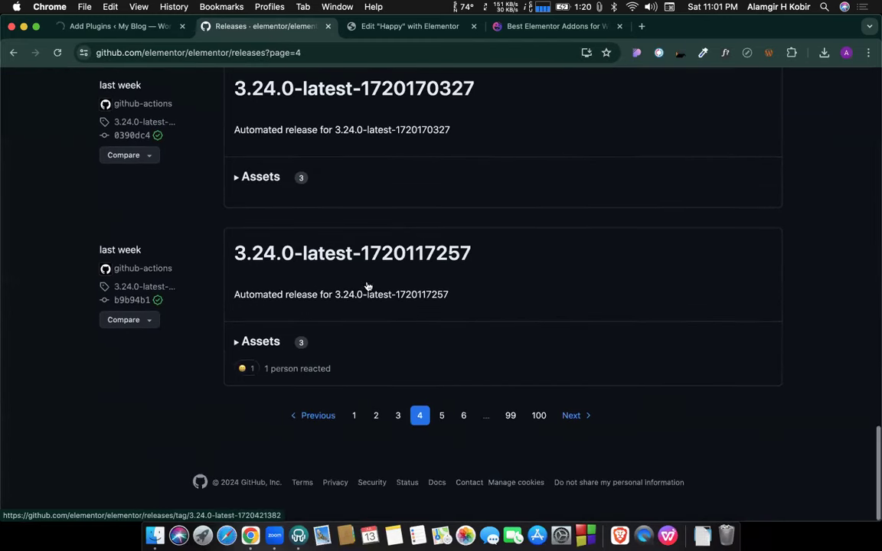
click(464, 421)
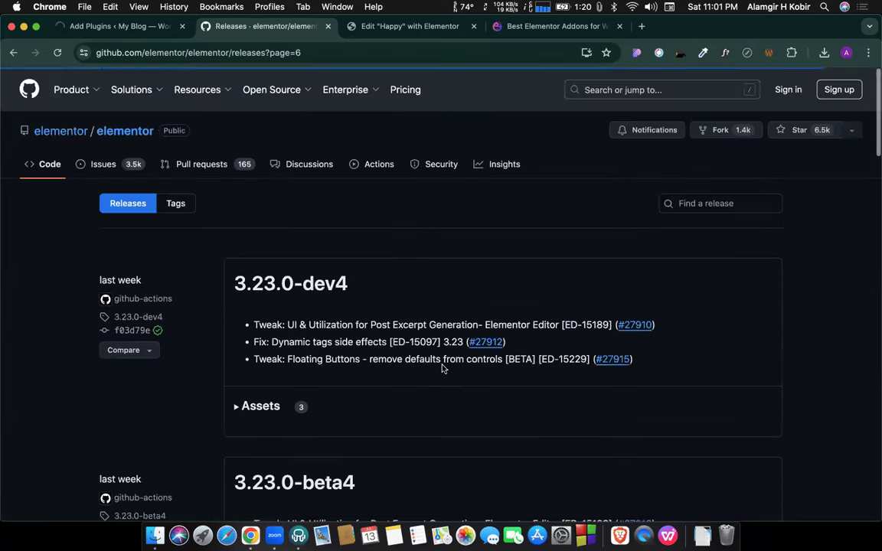
scroll(442, 368, down, 20)
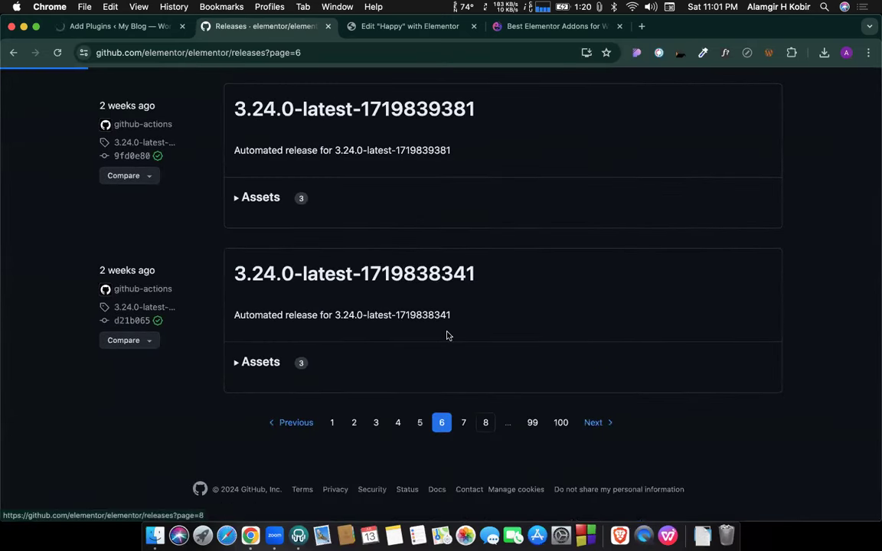
Keep paging back through older releases using Next and page 19.
scroll(449, 354, down, 20)
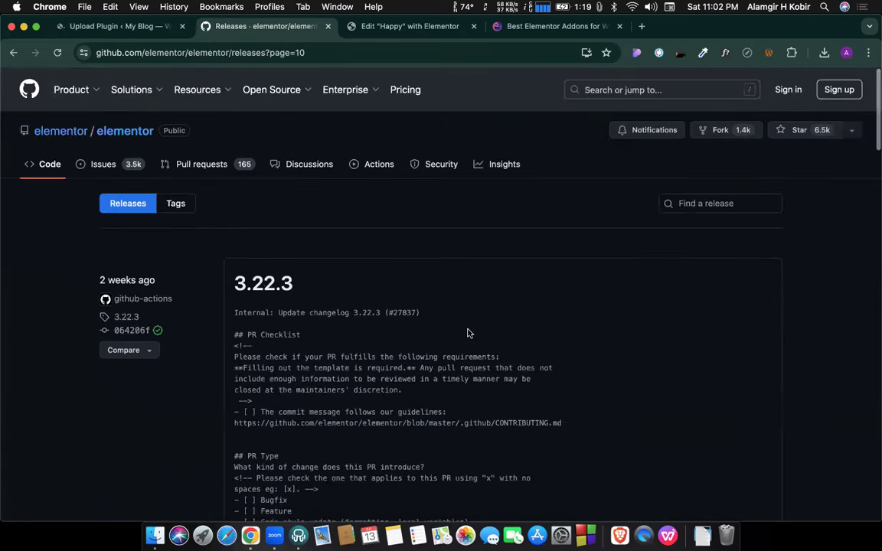
scroll(468, 336, down, 10)
scroll(468, 333, down, 15)
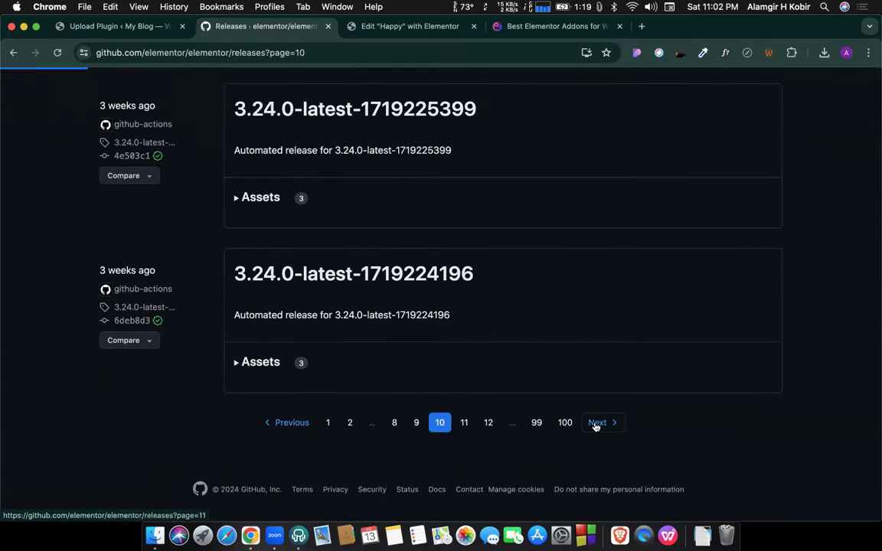
click(596, 424)
scroll(597, 426, down, 10)
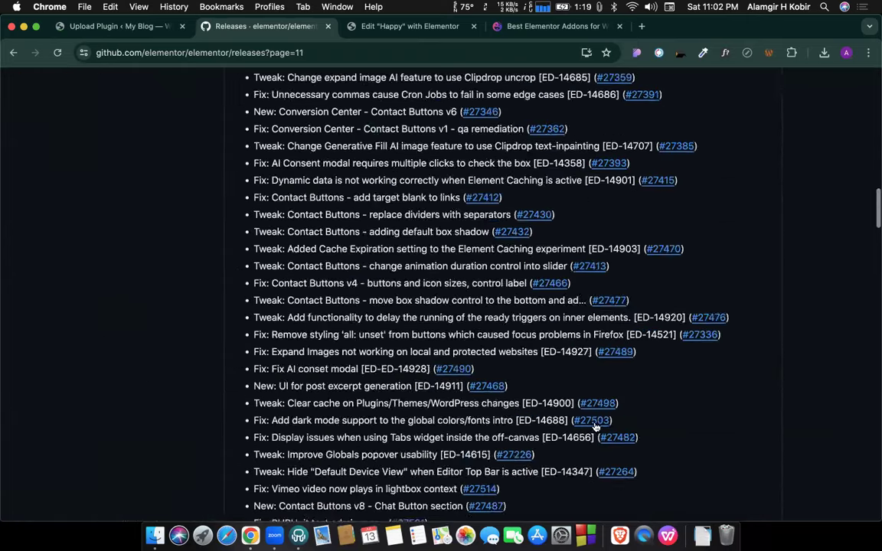
scroll(596, 425, down, 10)
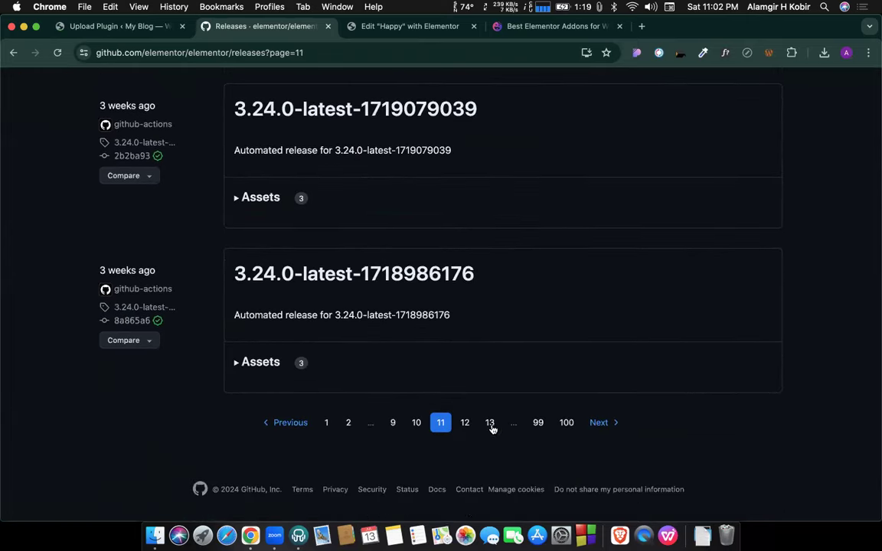
scroll(491, 425, down, 10)
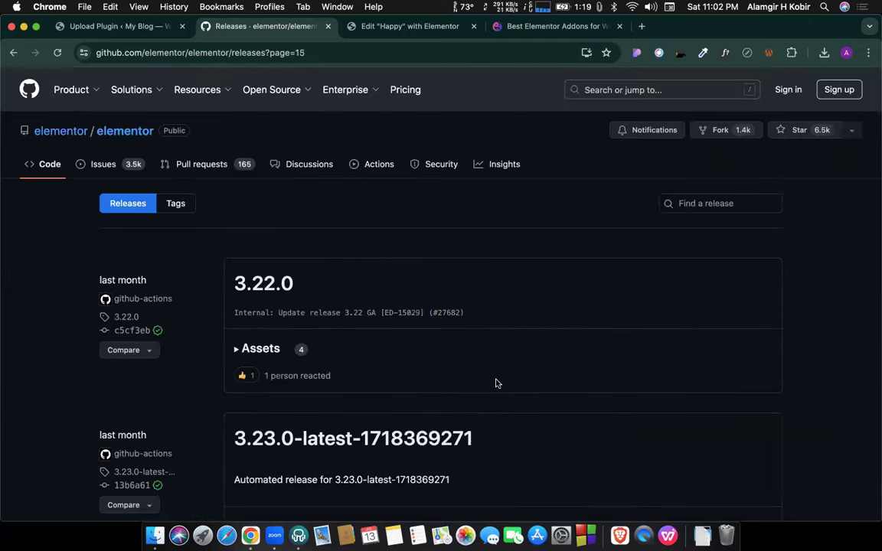
scroll(493, 417, down, 10)
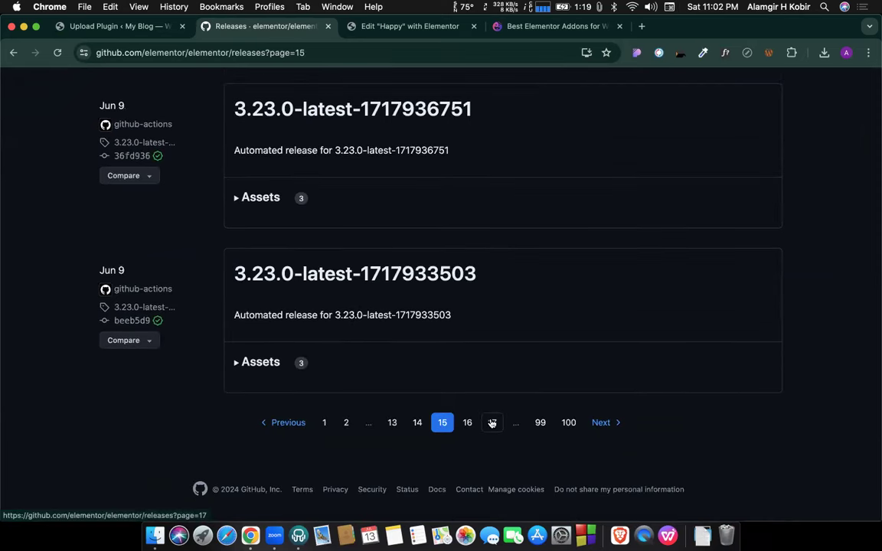
scroll(486, 317, down, 10)
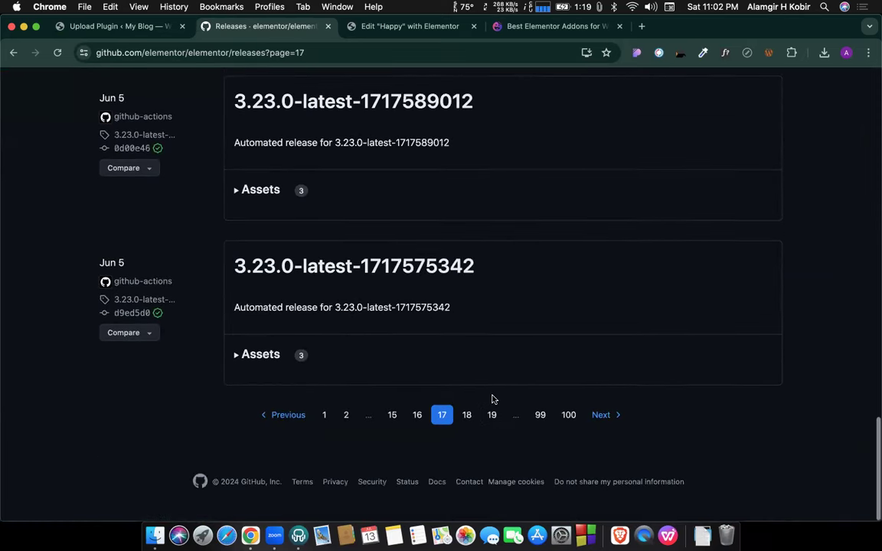
click(492, 426)
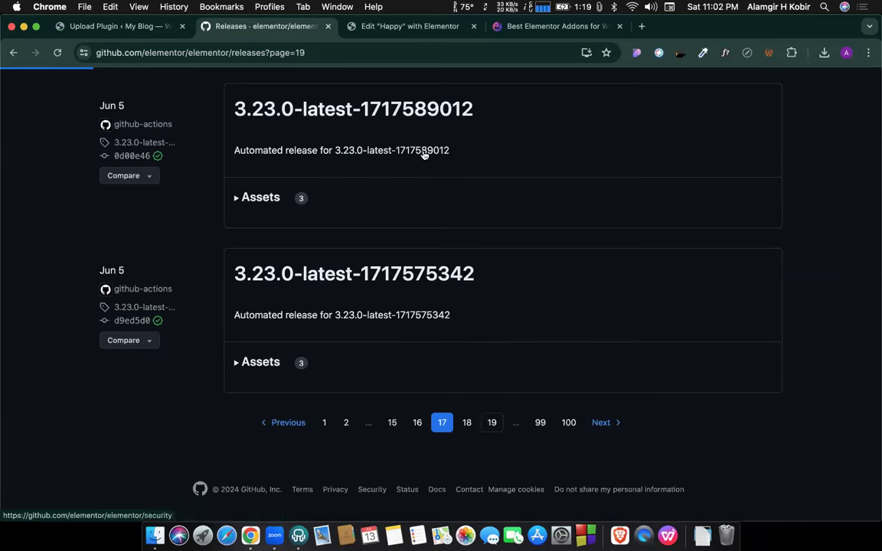
scroll(424, 234, down, 10)
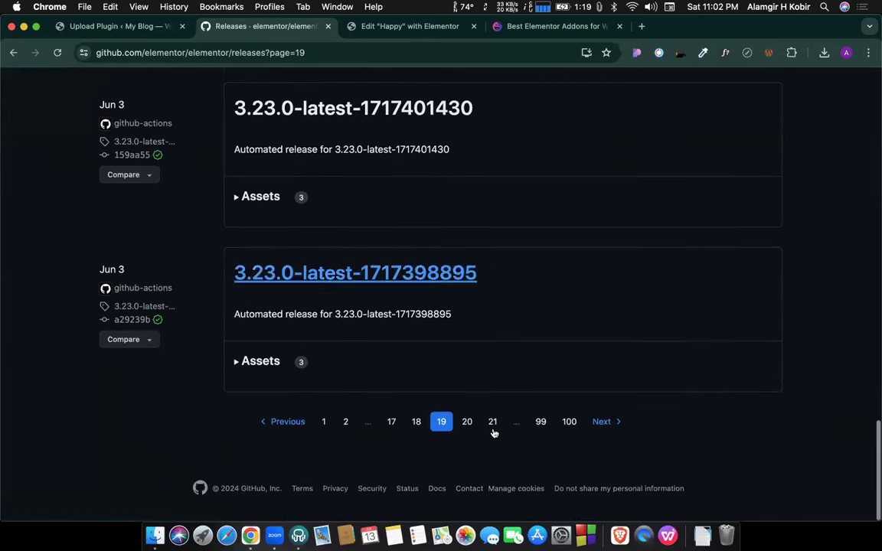
scroll(475, 312, down, 10)
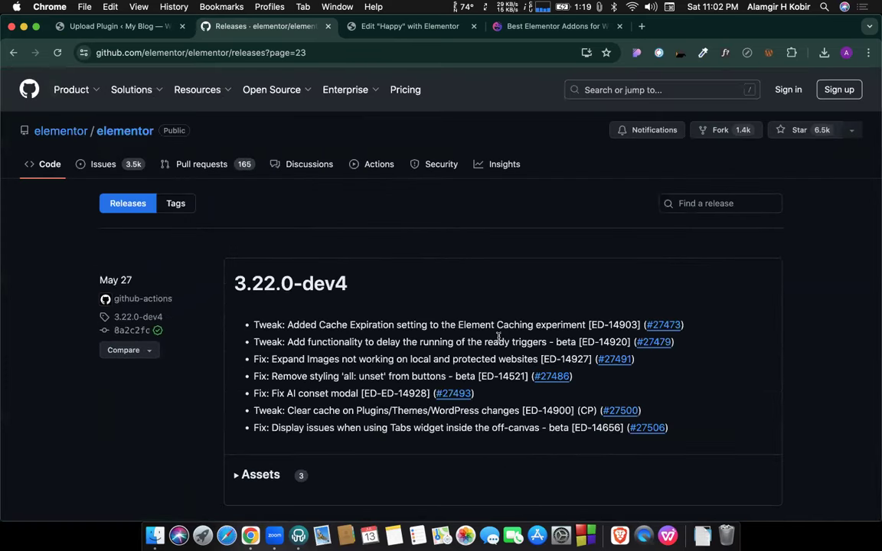
Search the Elementor releases for 3.7.7 and browse the results.
click(696, 205)
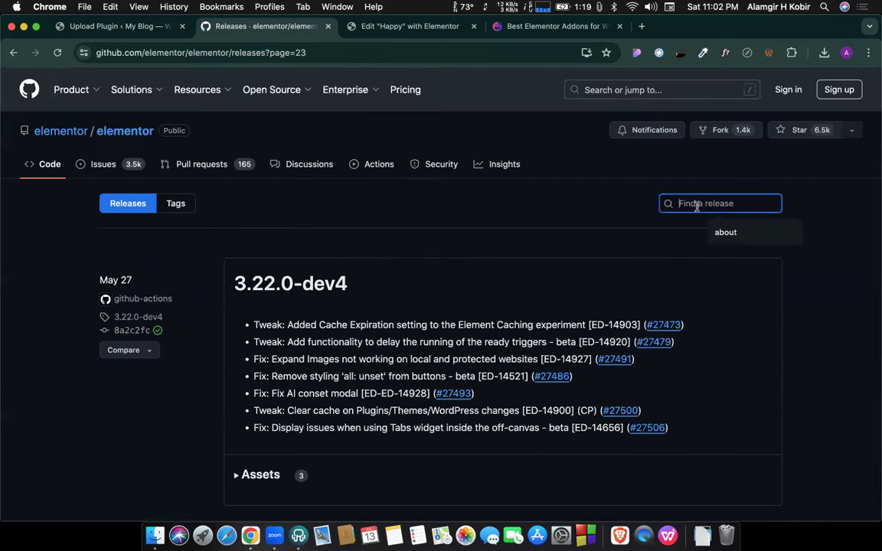
text(3.7.7)
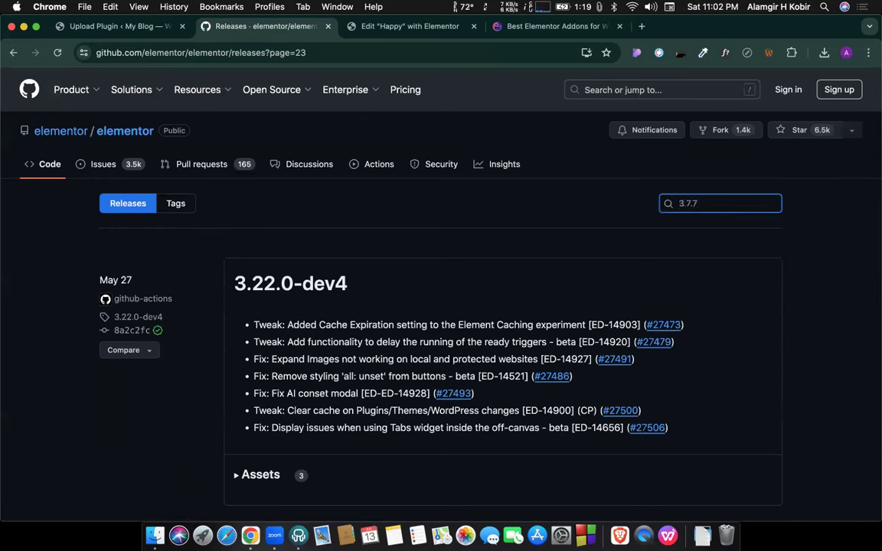
key(Return)
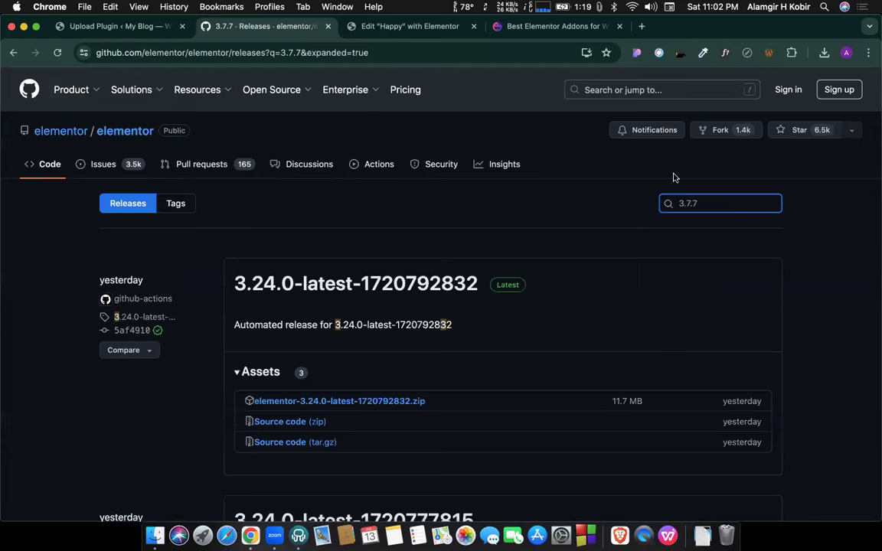
scroll(674, 255, down, 10)
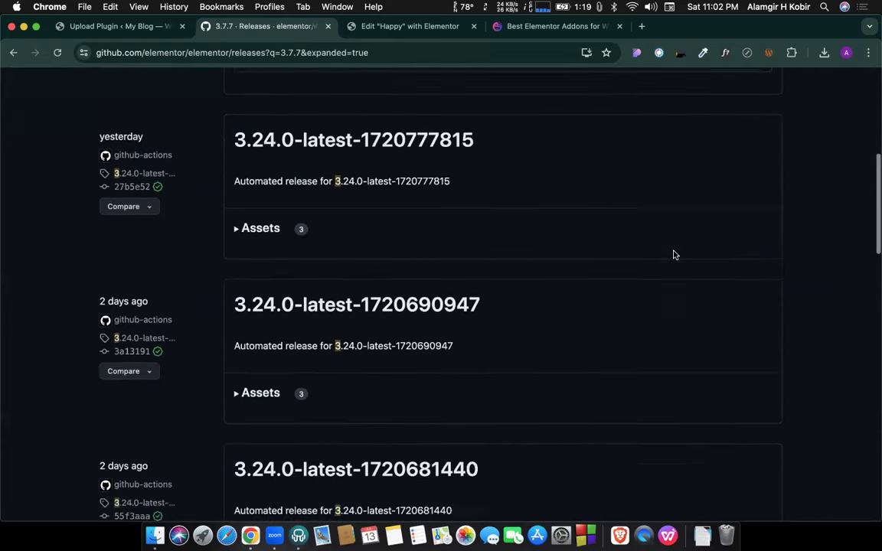
scroll(674, 255, down, 10)
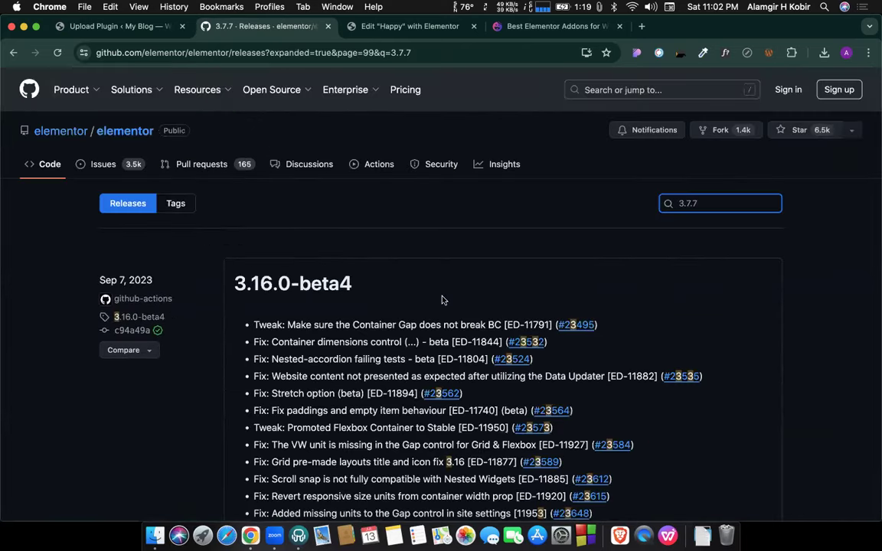
scroll(441, 299, down, 20)
scroll(441, 296, down, 5)
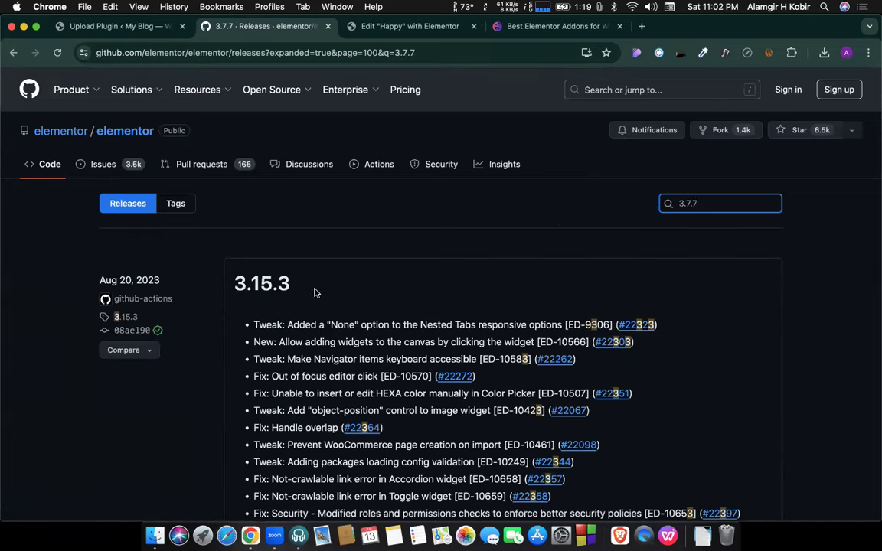
scroll(314, 292, down, 20)
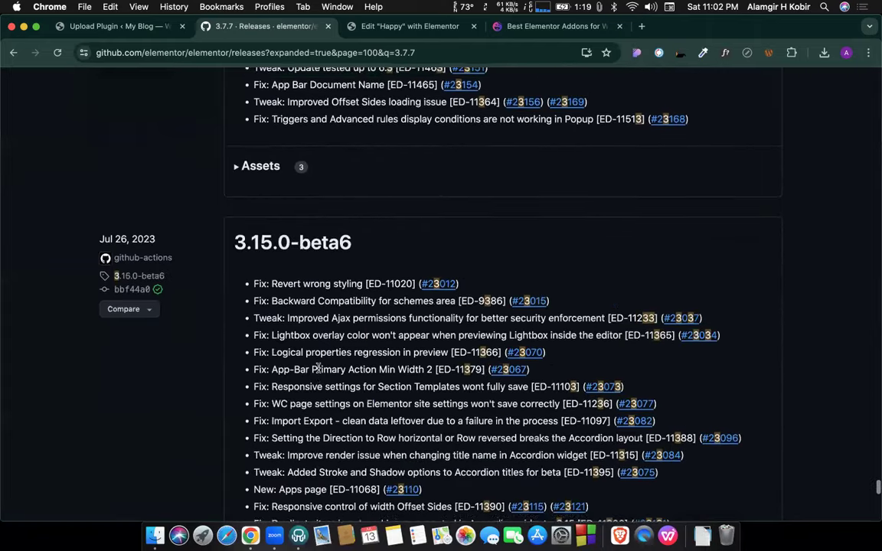
scroll(319, 372, up, 20)
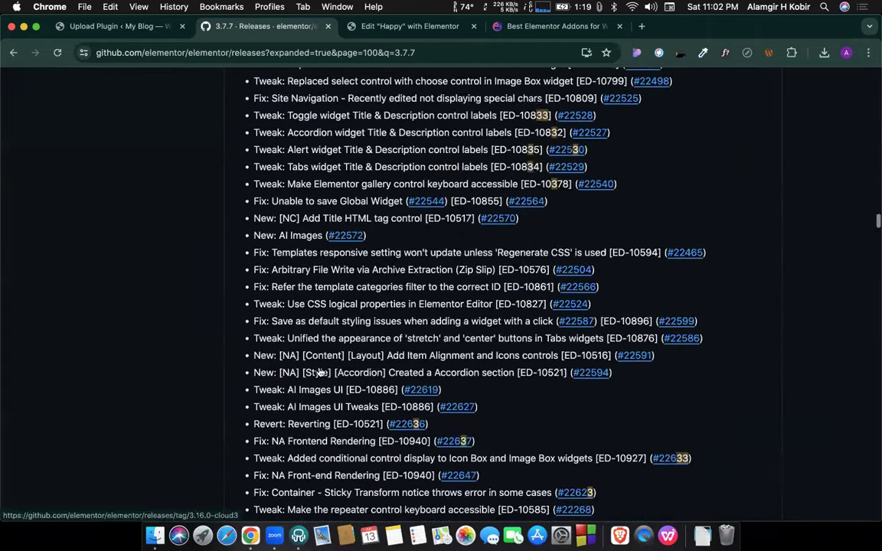
scroll(319, 371, down, 2)
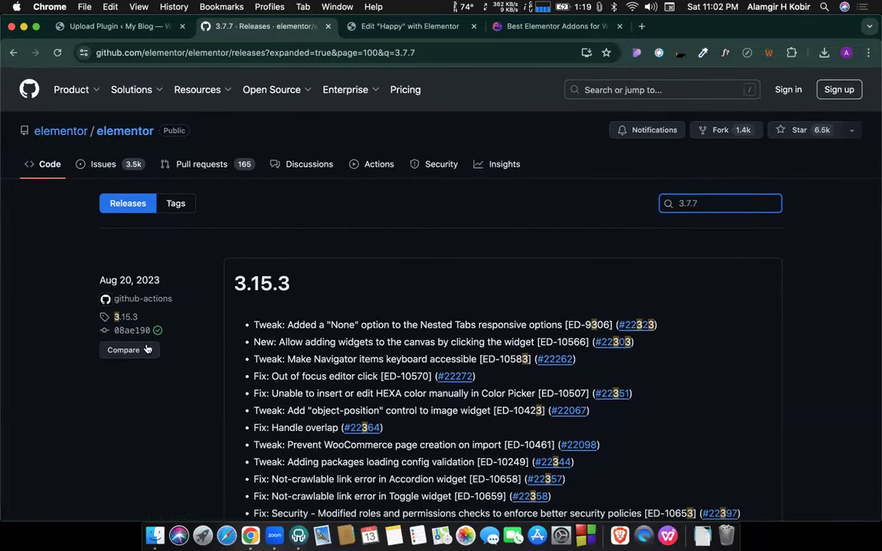
Compare release 3.15.3 against tag v3.7.7.
click(125, 349)
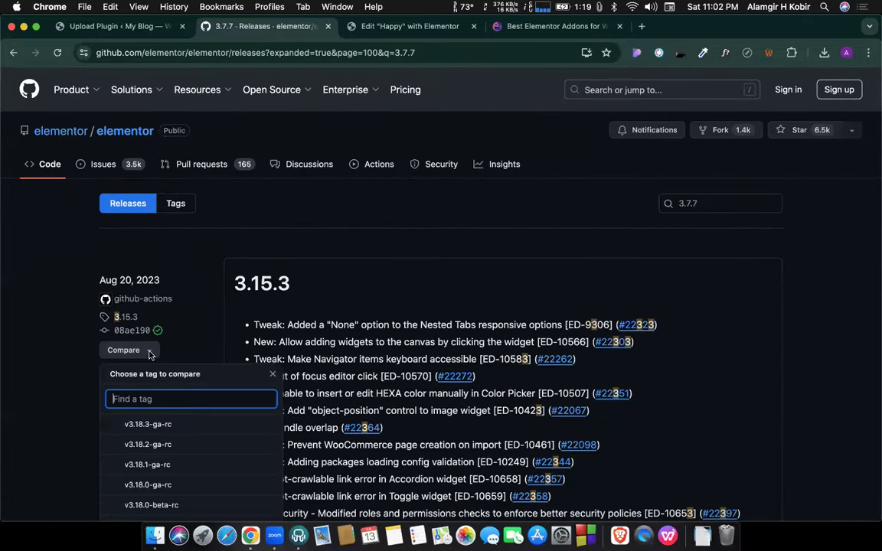
scroll(165, 428, down, 5)
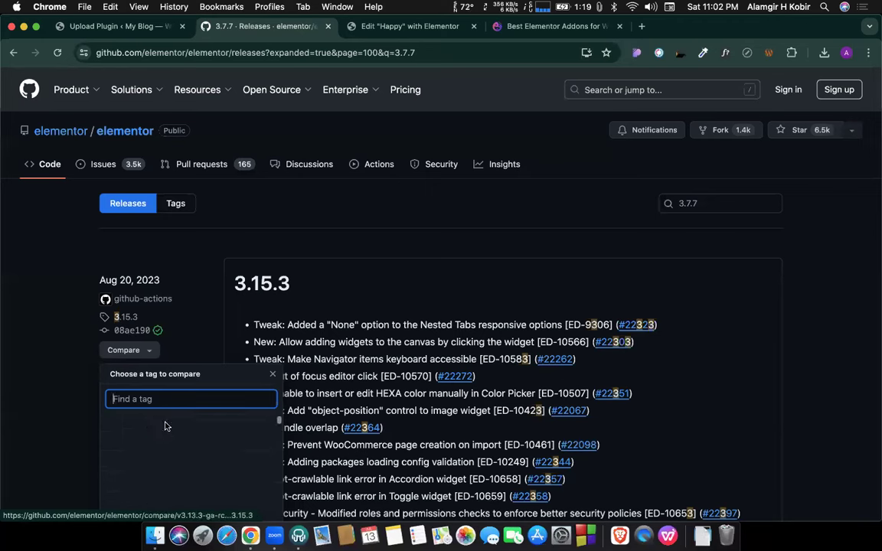
scroll(169, 460, up, 5)
scroll(169, 460, up, 5)
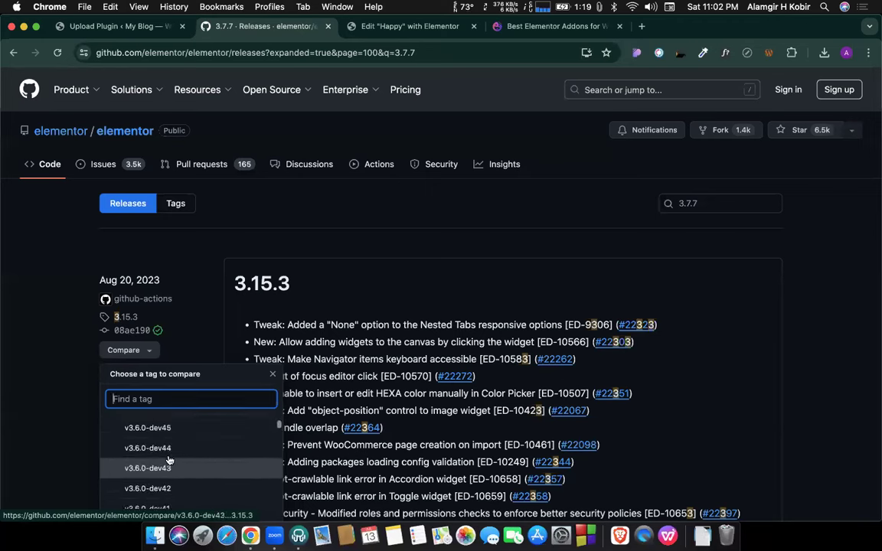
scroll(169, 460, up, 5)
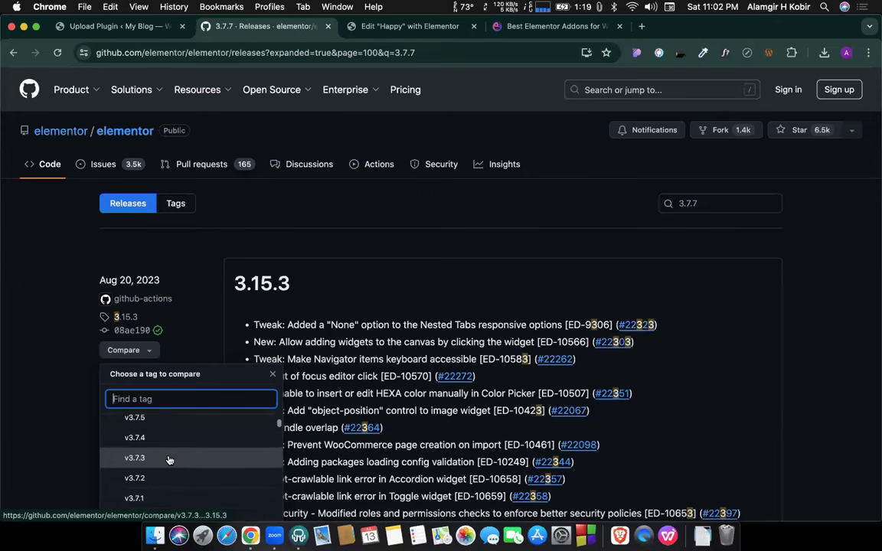
scroll(167, 457, up, 1)
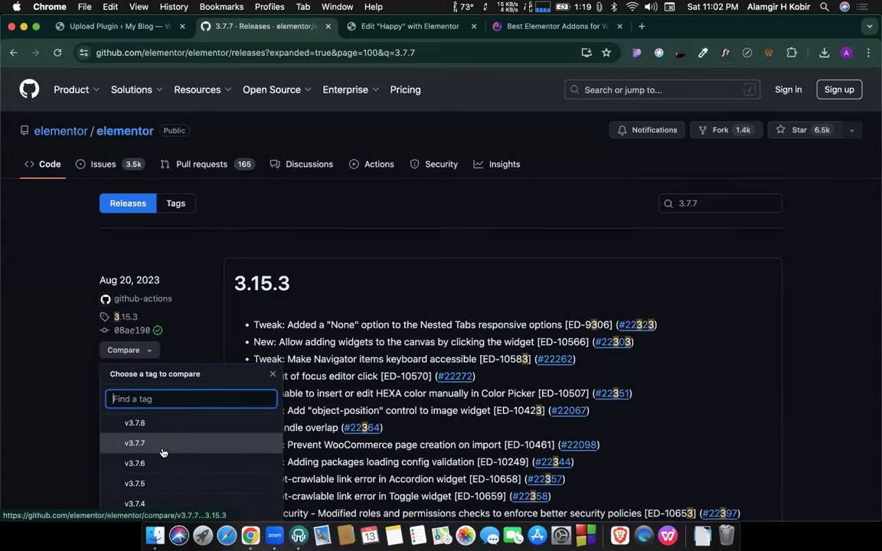
click(164, 452)
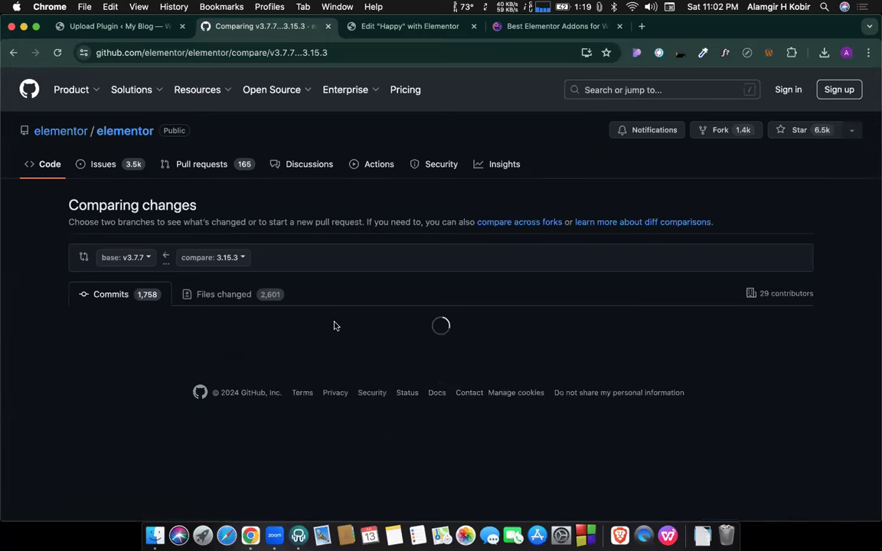
Scroll through the v3.7.7…3.15.3 commit comparison, then go back to the elementor repository page.
scroll(334, 325, down, 1)
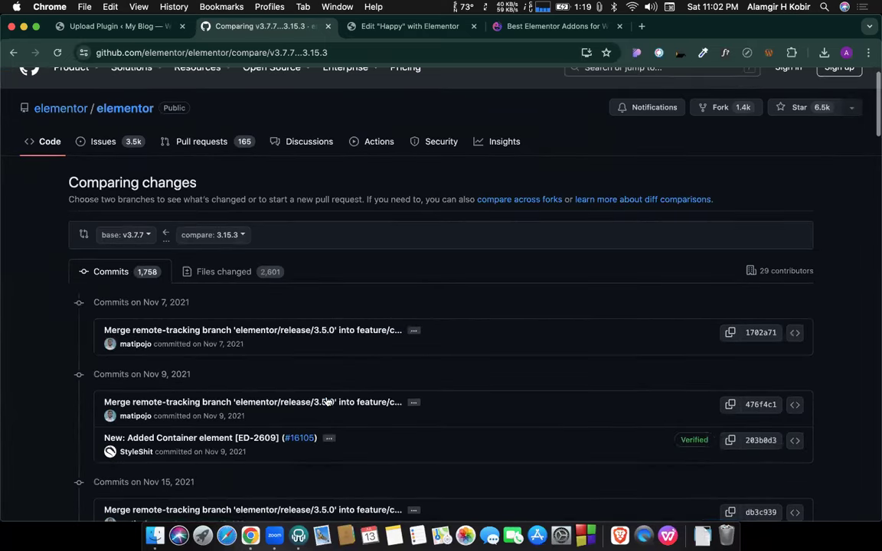
scroll(326, 402, down, 1)
scroll(323, 360, down, 1)
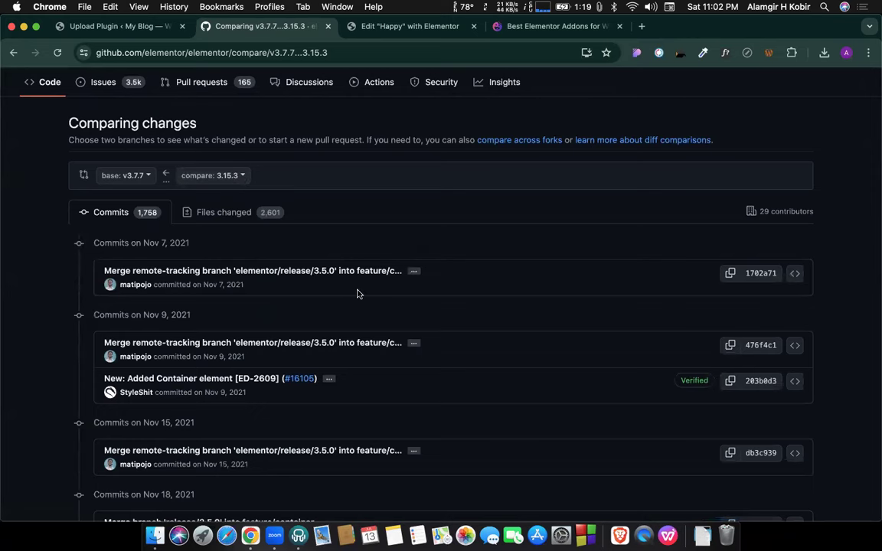
scroll(358, 294, down, 5)
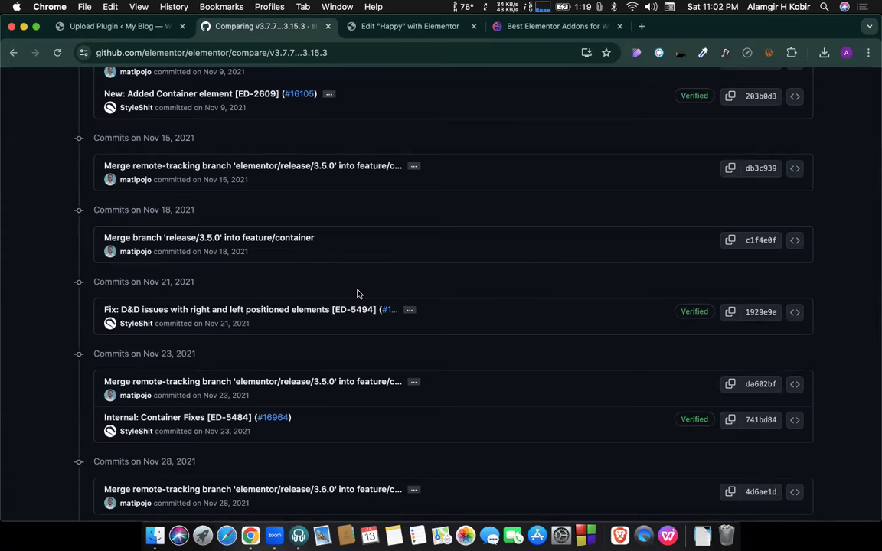
scroll(358, 294, down, 10)
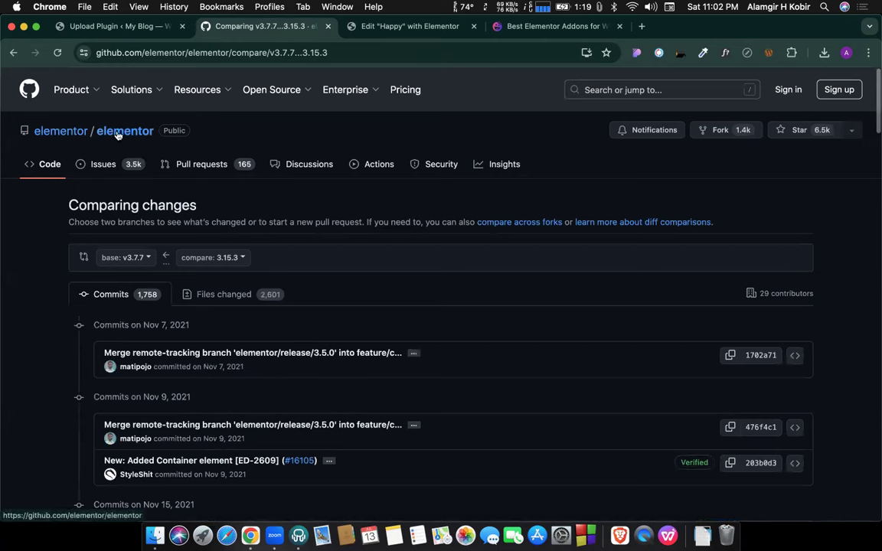
click(11, 53)
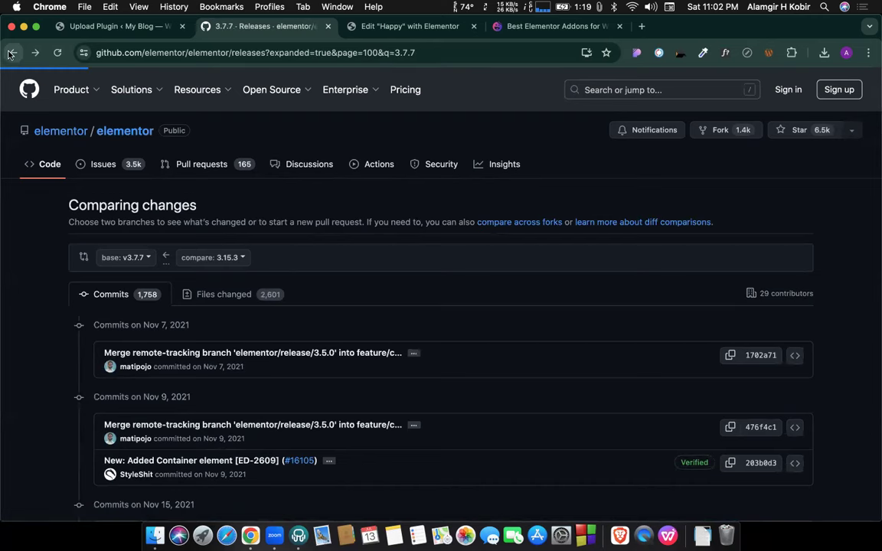
click(9, 53)
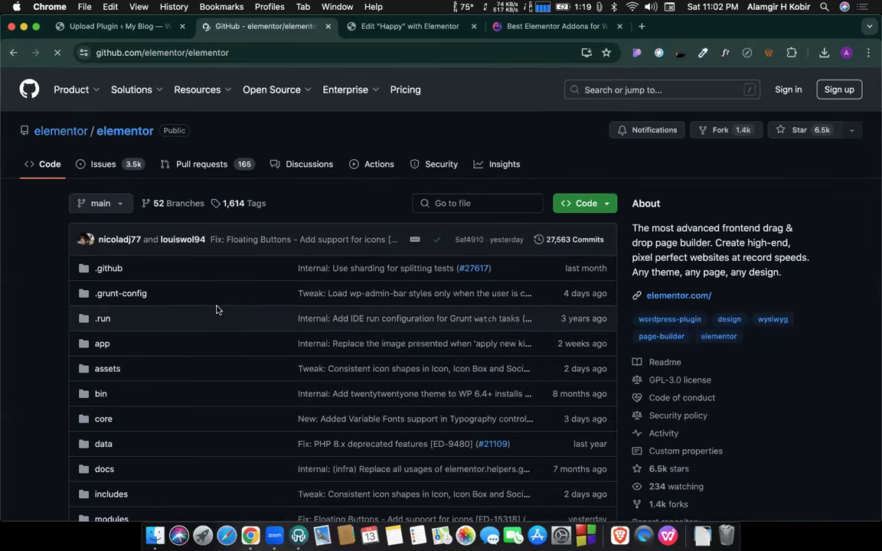
Return to Google and open the 'Releases · elementor/elementor' result.
scroll(217, 310, down, 5)
scroll(218, 310, down, 9)
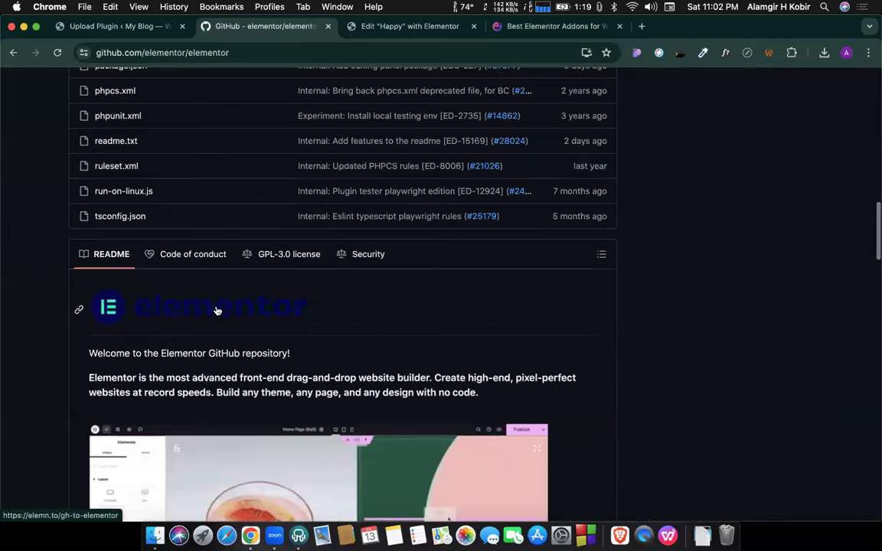
scroll(217, 311, up, 1)
scroll(217, 311, up, 12)
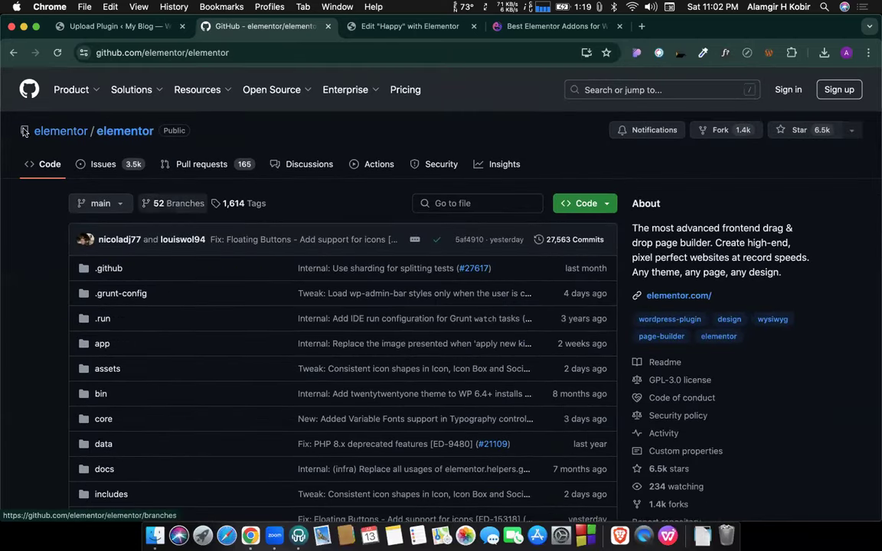
click(12, 53)
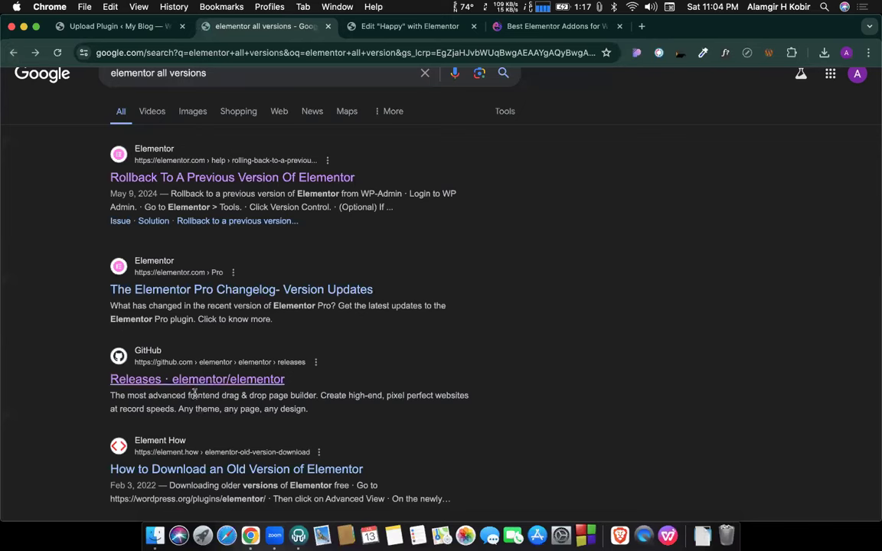
click(192, 387)
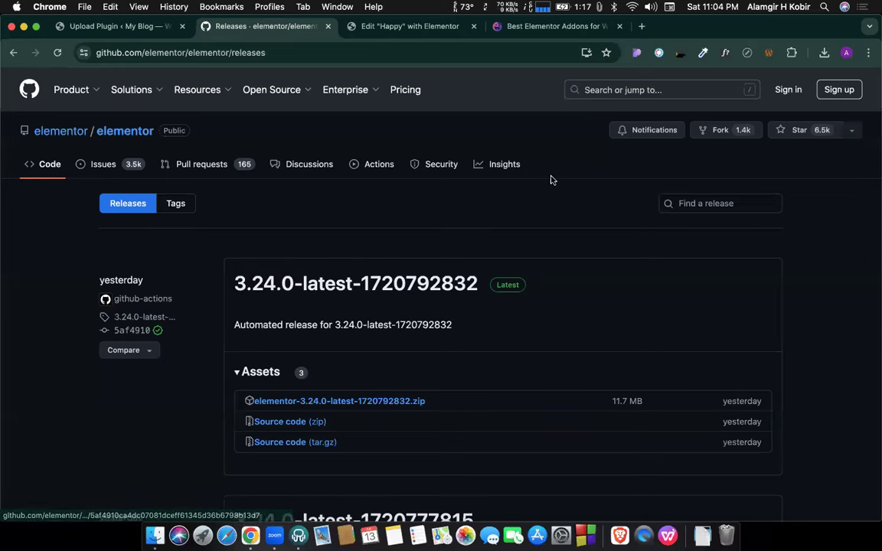
Toggle the listing to Tags and back to Releases, then open the latest release's code tree.
click(175, 203)
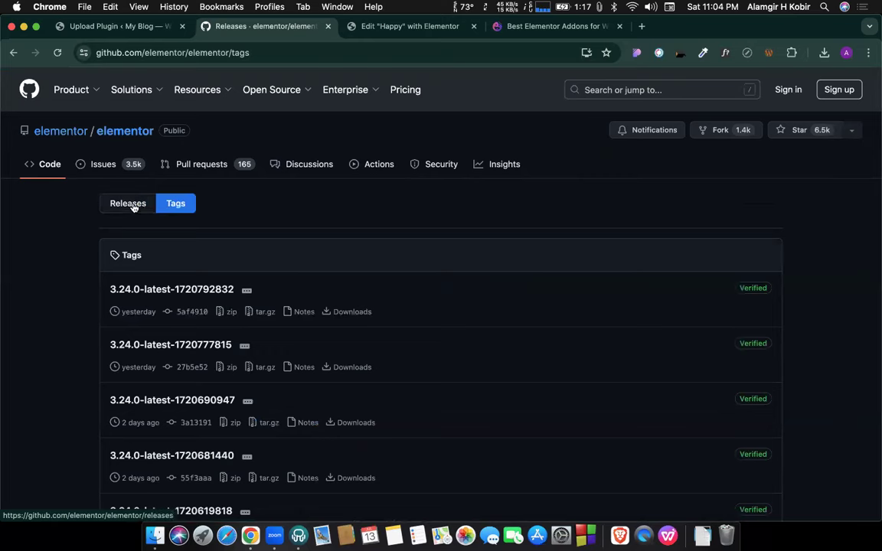
scroll(190, 305, down, 10)
scroll(190, 305, up, 1)
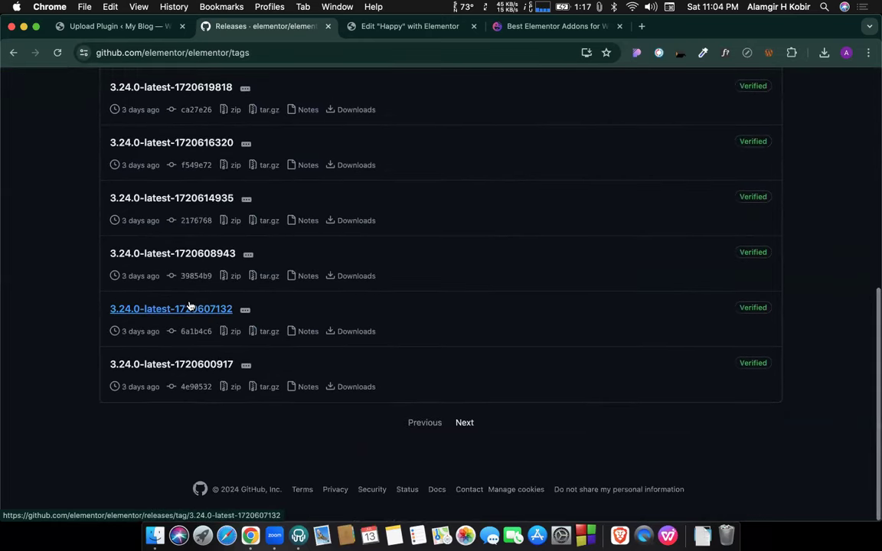
scroll(190, 306, up, 1)
scroll(190, 306, up, 10)
click(138, 204)
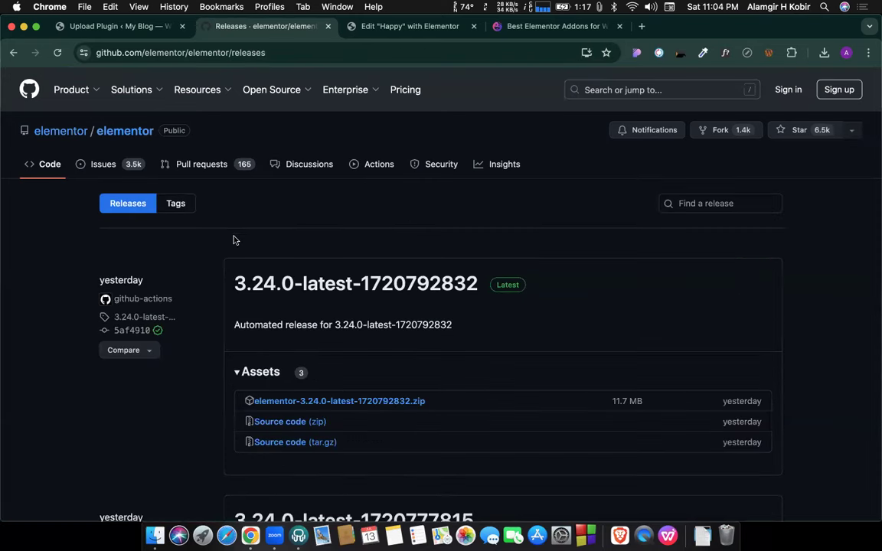
mouse_move(130, 337)
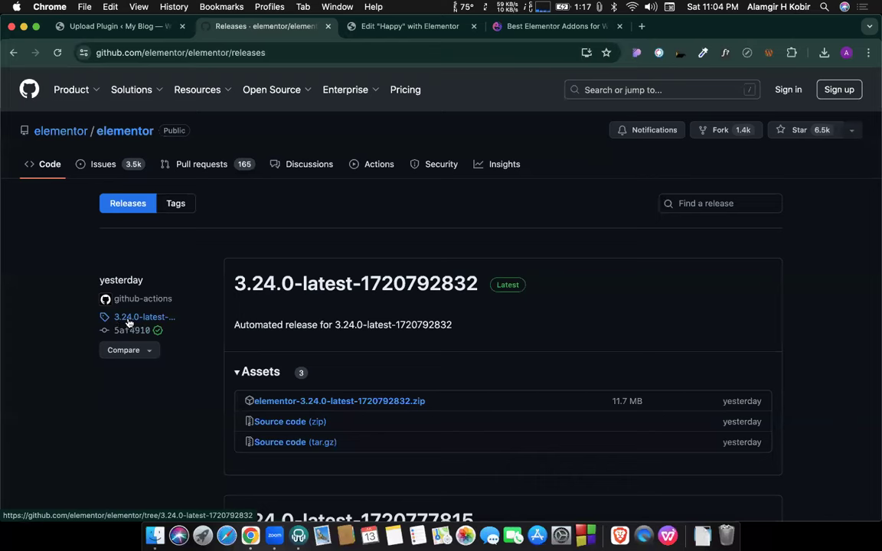
click(137, 320)
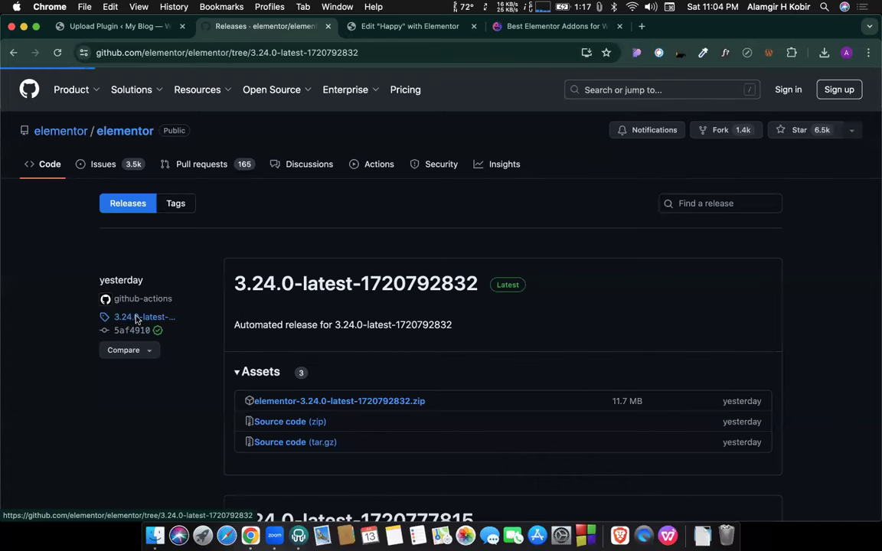
Switch the elementor repository to tag v3.7.7.
click(205, 203)
scroll(180, 341, down, 15)
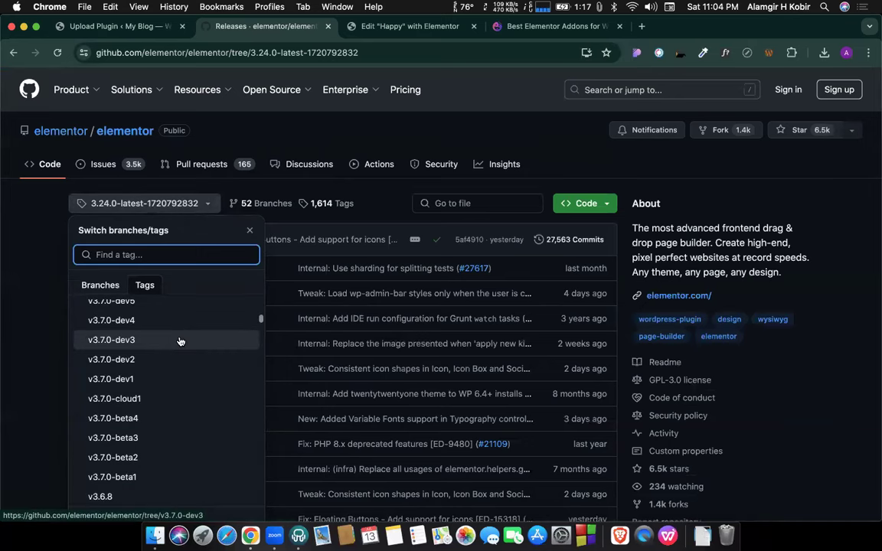
scroll(180, 341, up, 5)
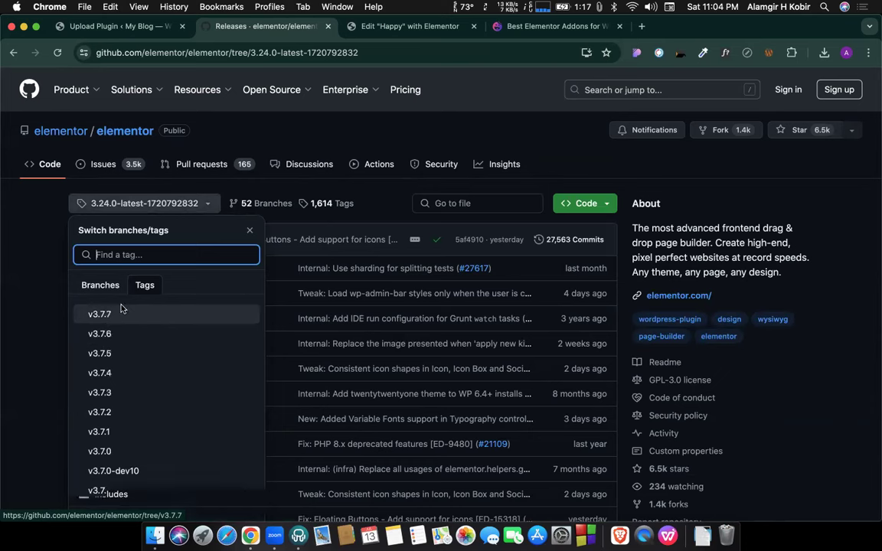
click(120, 312)
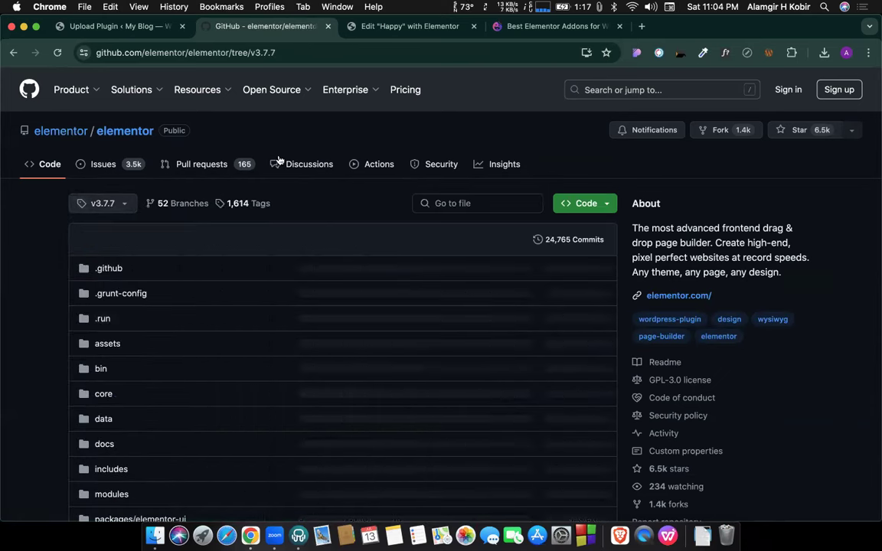
Download the v3.7.7 source as elementor-3.7.7.zip and check its download progress.
click(603, 205)
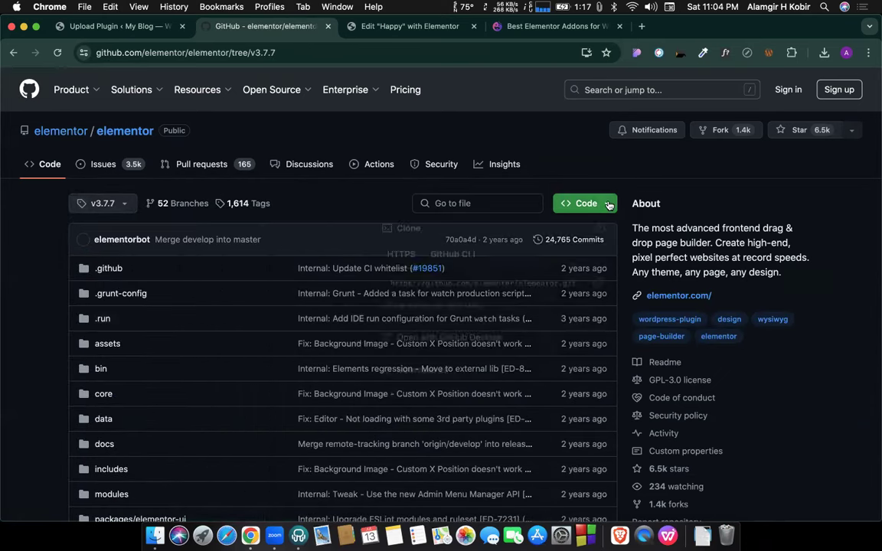
click(609, 204)
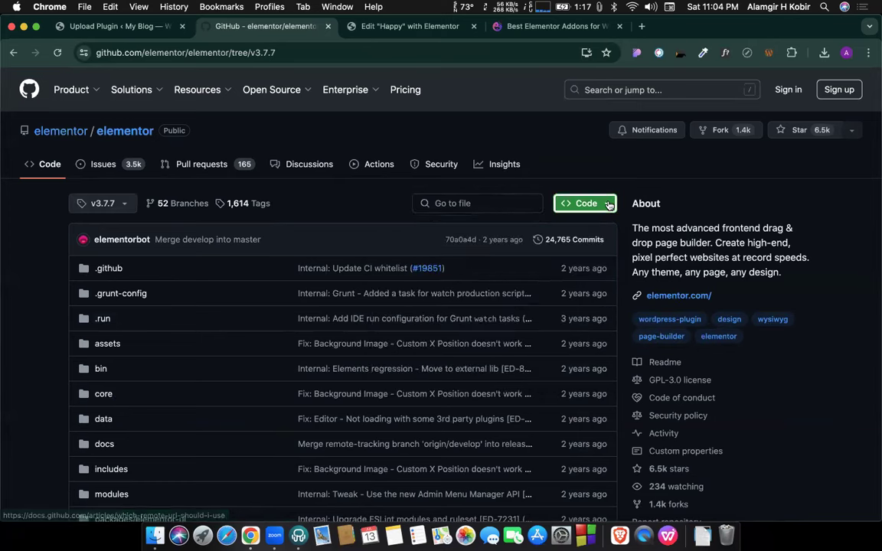
click(605, 204)
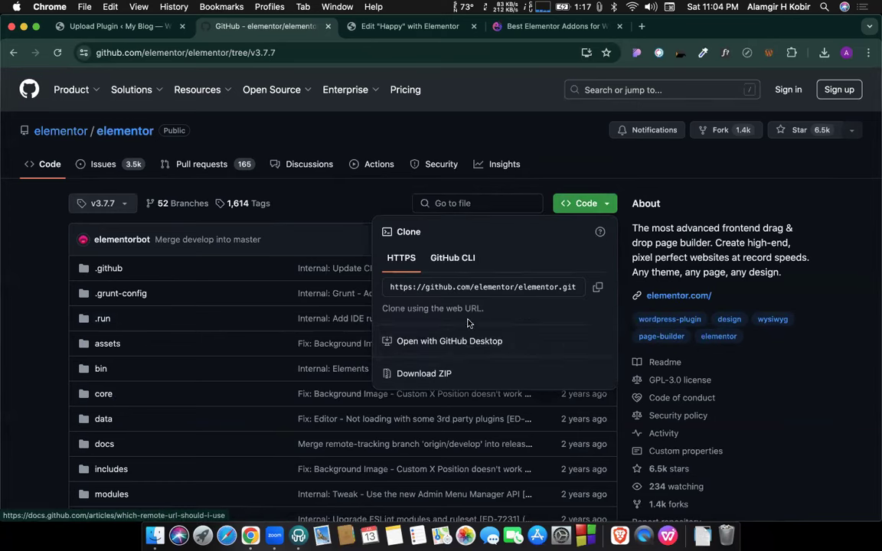
click(450, 375)
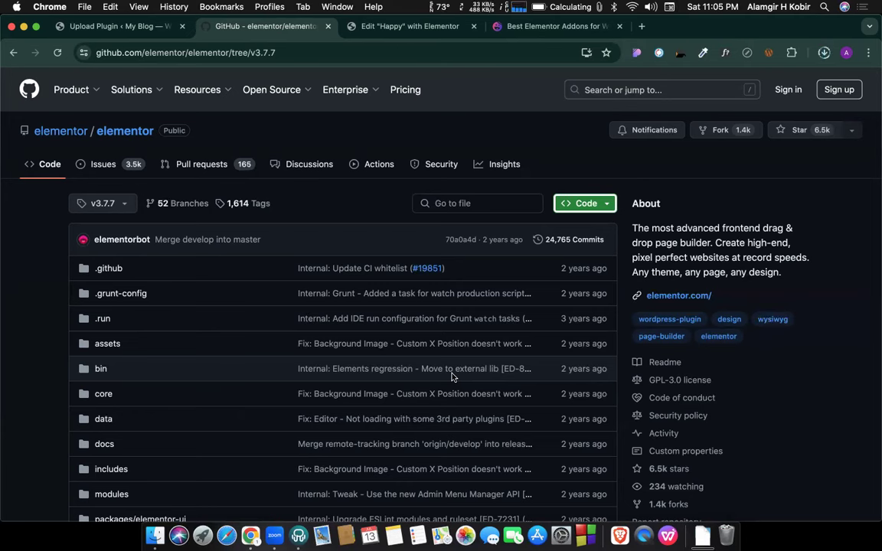
click(823, 54)
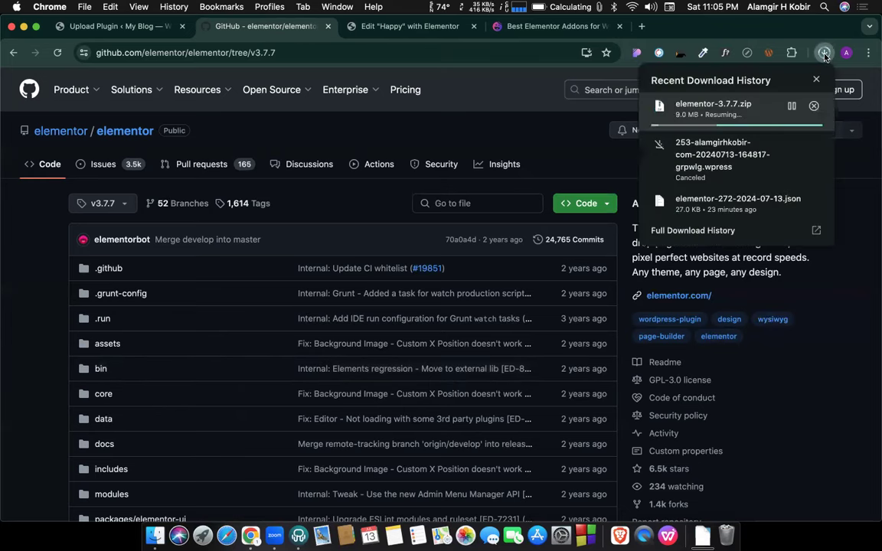
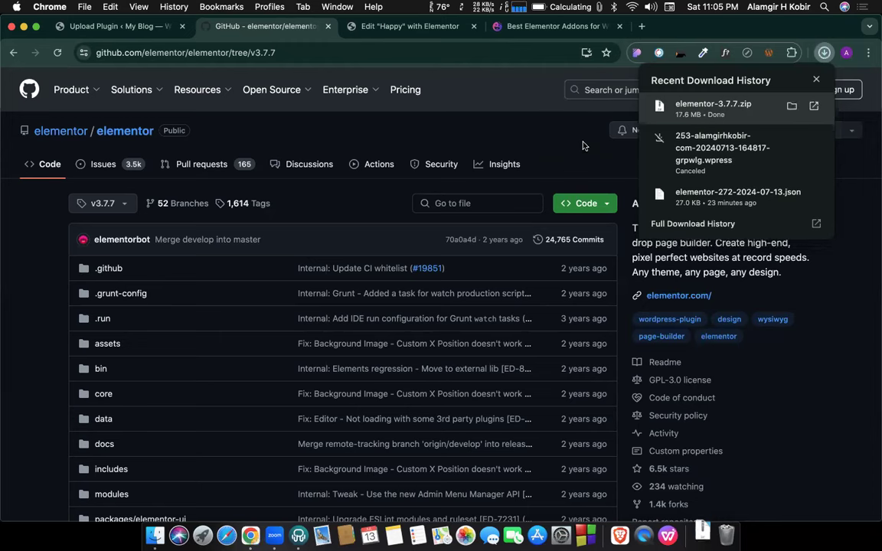
Return to the WordPress Upload Plugin tab showing elementor-pro-3_7_7.zip installed successfully.
click(119, 30)
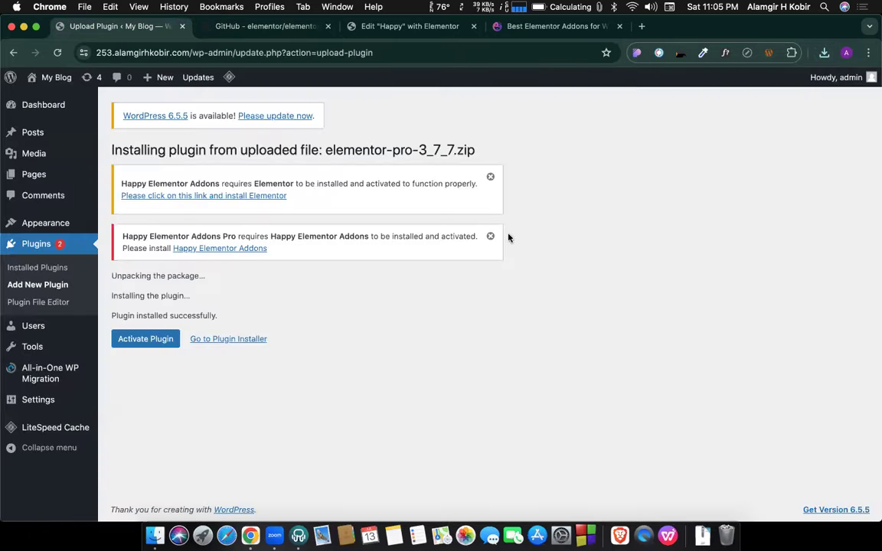
Open the WordPress Upload Plugin form and attach elementor-3.7.7.zip from the downloads list.
click(34, 285)
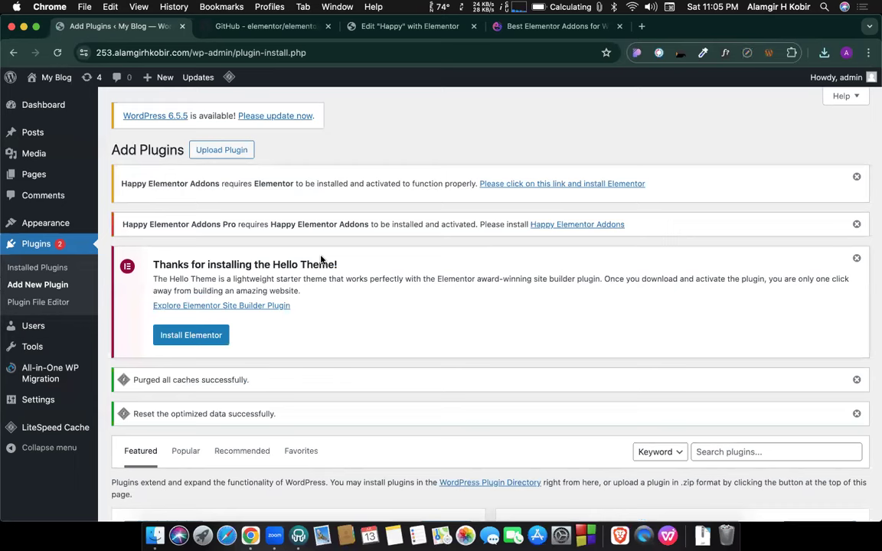
click(220, 151)
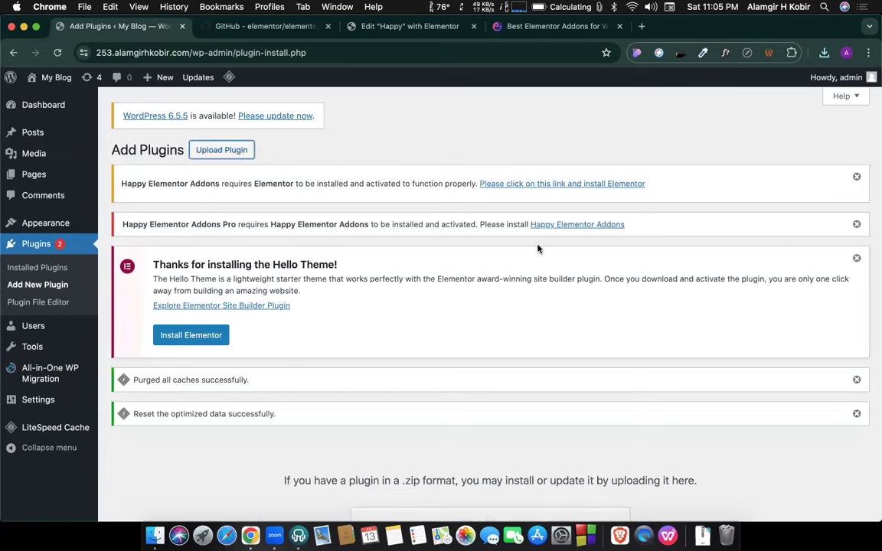
scroll(528, 165, down, 1)
scroll(444, 415, down, 5)
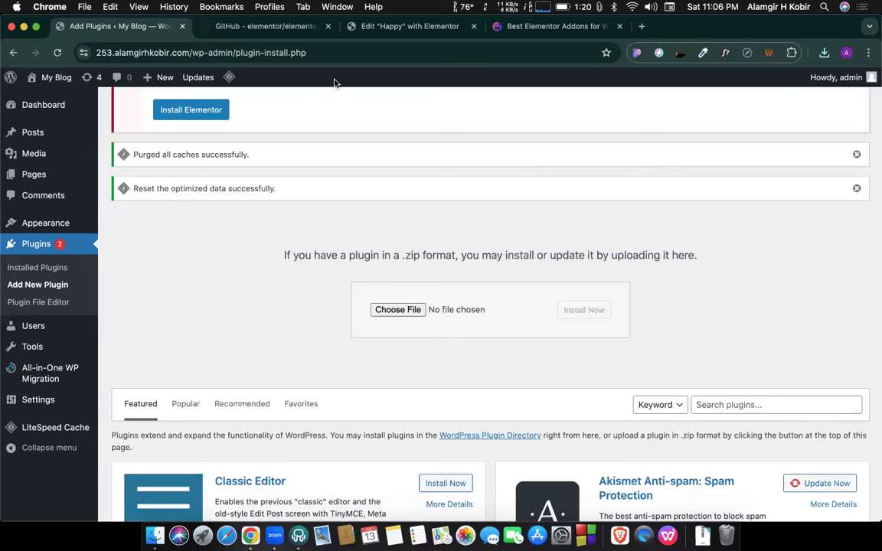
click(824, 52)
drag(686, 112, 413, 311)
Install the plugin from the attached elementor-3.7.7.zip and wait for the upload page.
click(586, 313)
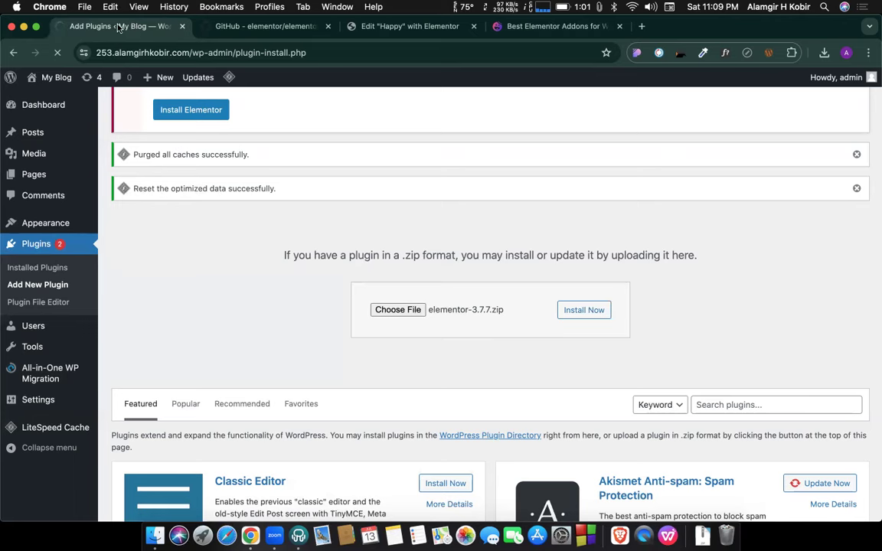
scroll(202, 248, up, 5)
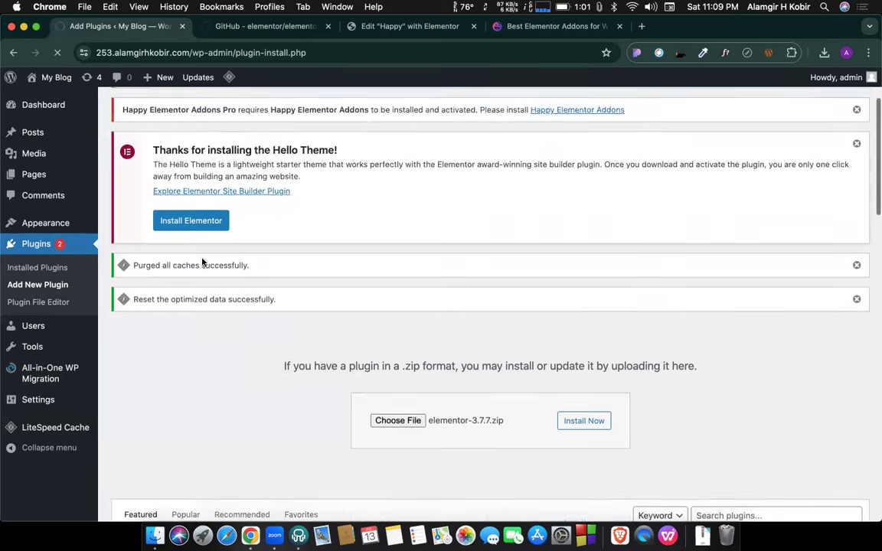
scroll(284, 257, down, 5)
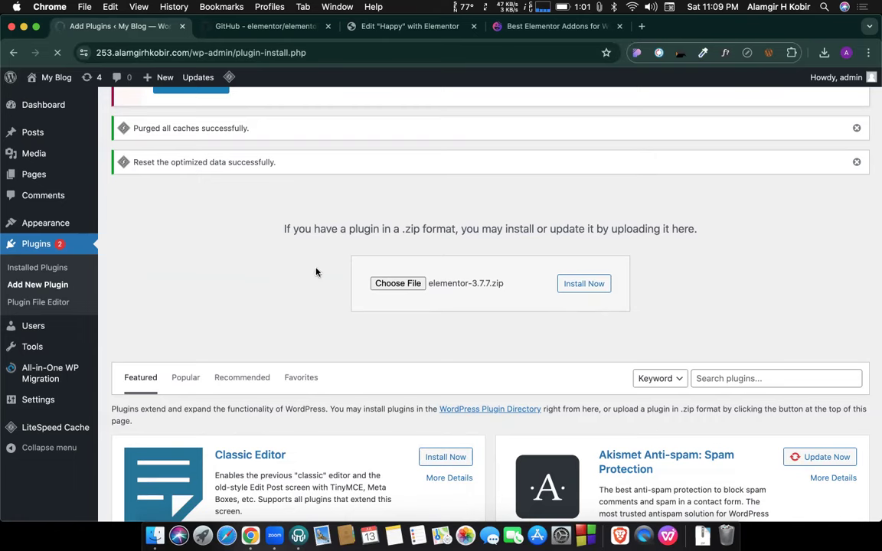
Load the site's /cpanel login address in a new browser tab.
click(229, 26)
click(138, 31)
right_click(138, 31)
key(Escape)
key(super+t)
text(alamgirhkobir.com/cpanel)
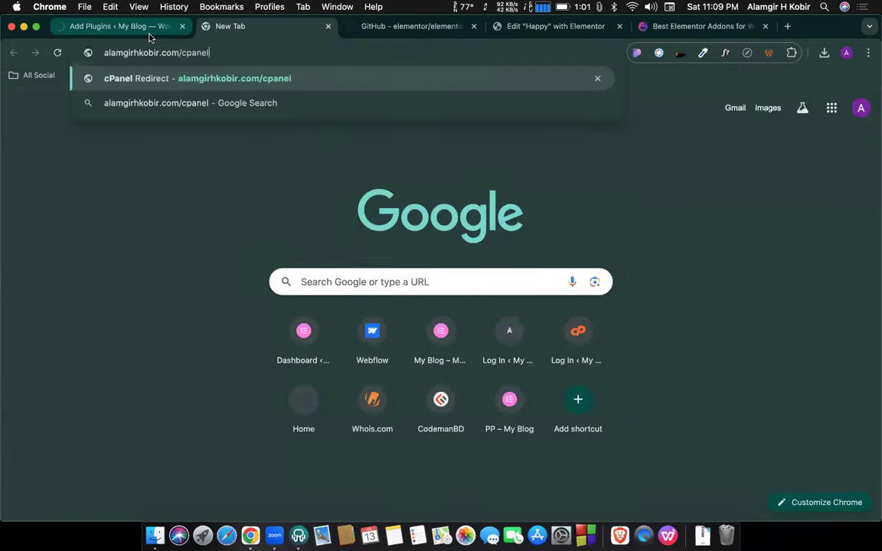
key(Return)
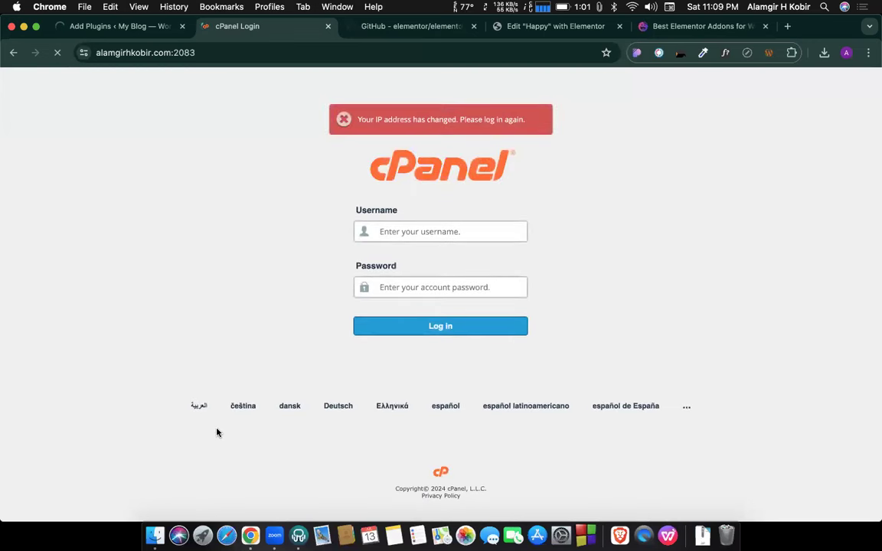
Enter the cPanel username and password on the login page.
double_click(126, 55)
key(super+c)
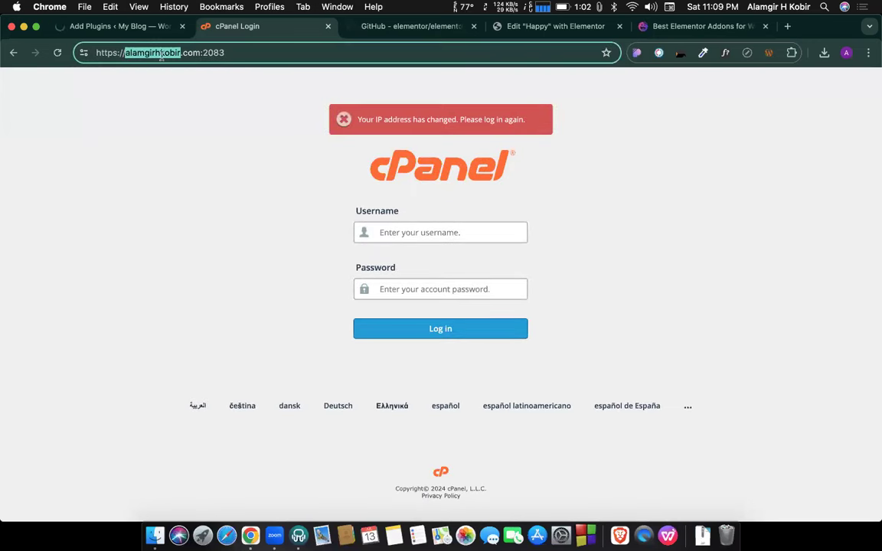
click(411, 232)
key(super+v)
click(396, 288)
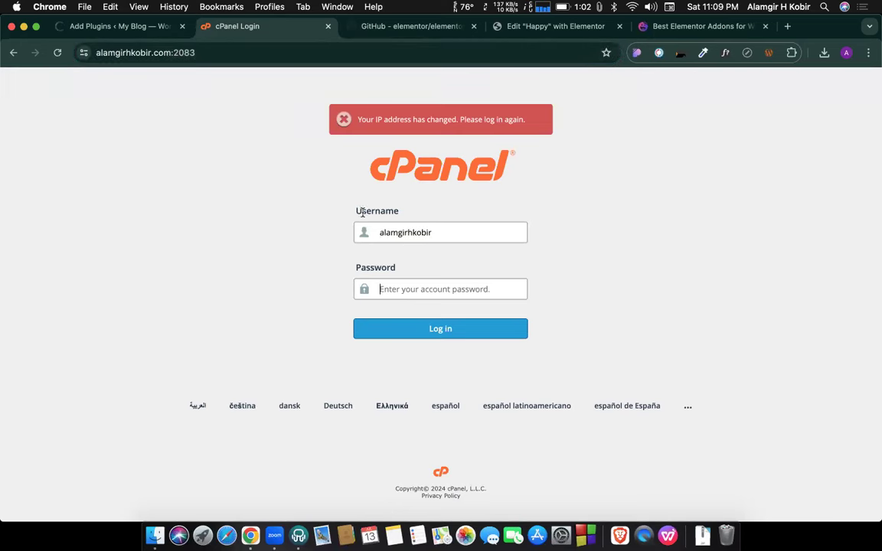
click(88, 31)
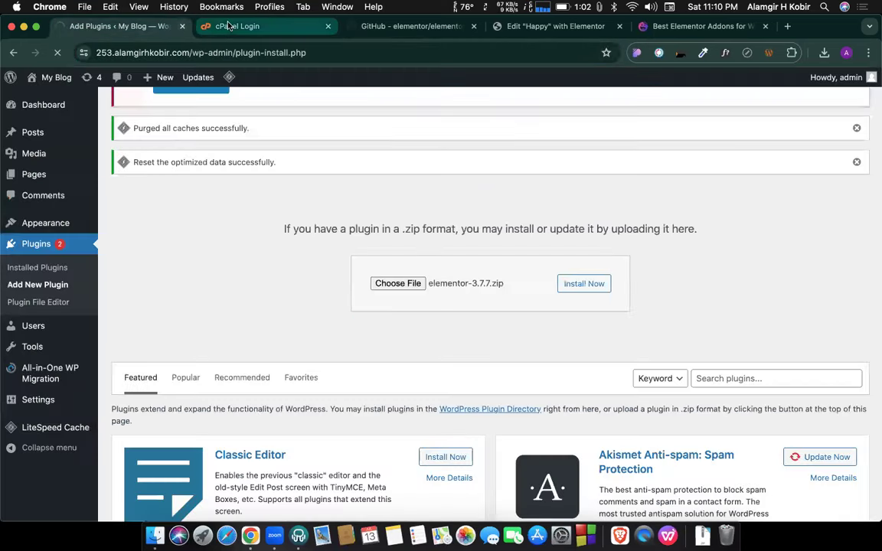
click(229, 26)
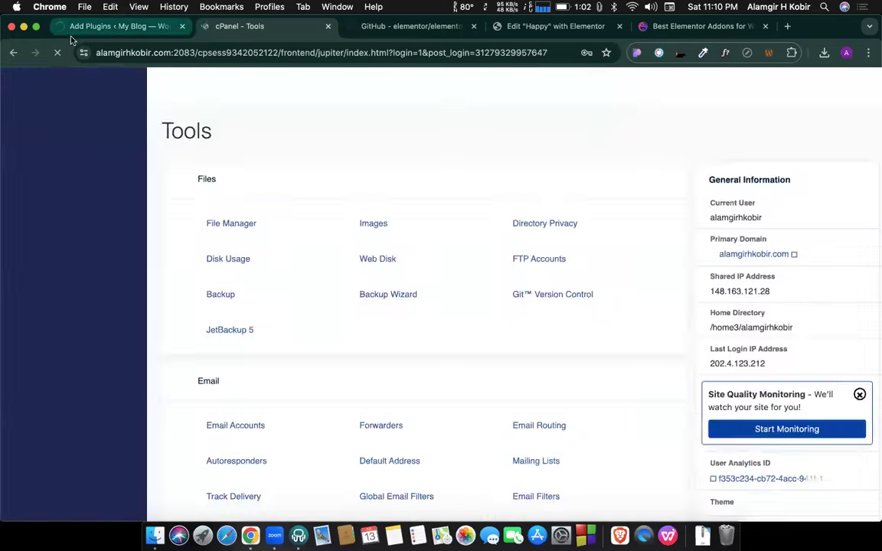
Check WordPress's installed plugins list, then return to the cPanel Tools page.
click(115, 29)
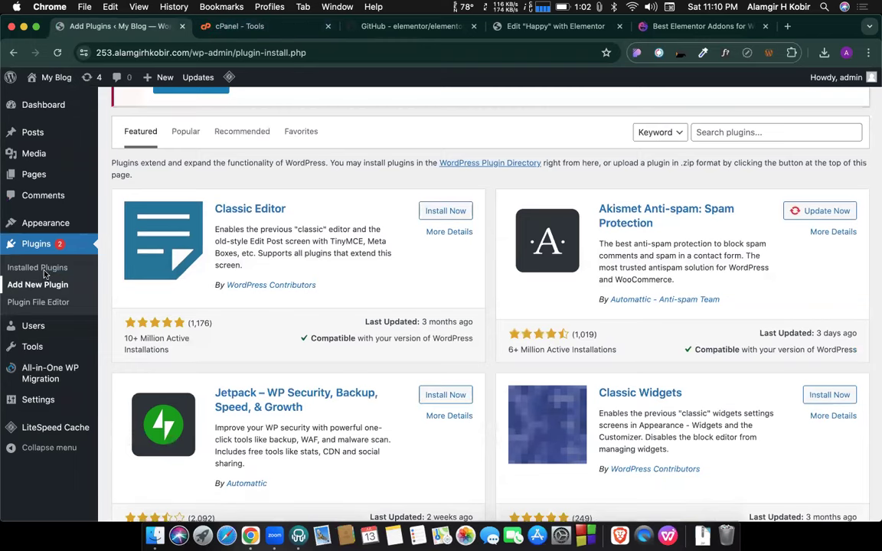
click(44, 268)
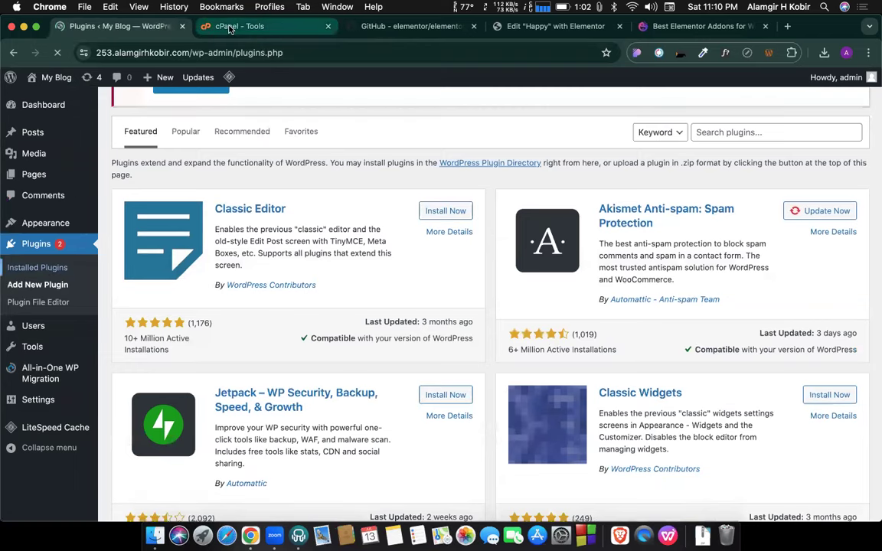
scroll(254, 288, down, 5)
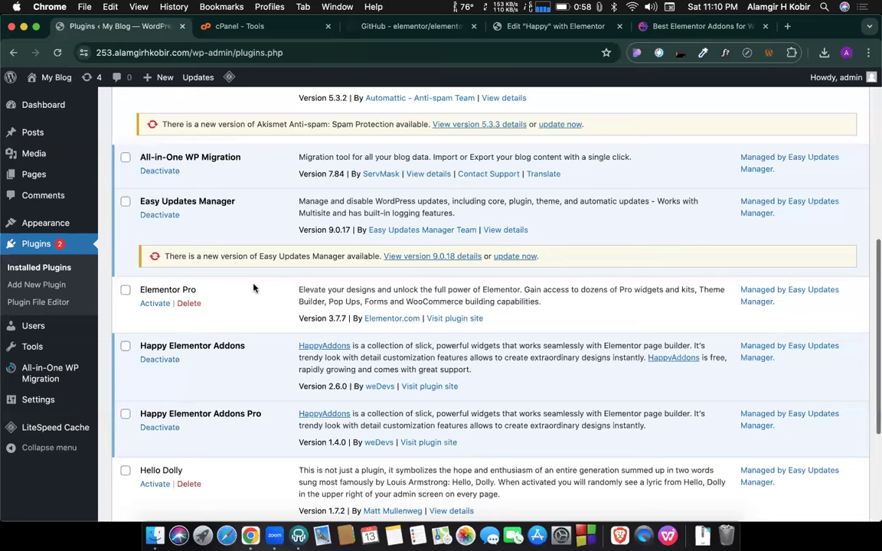
click(240, 25)
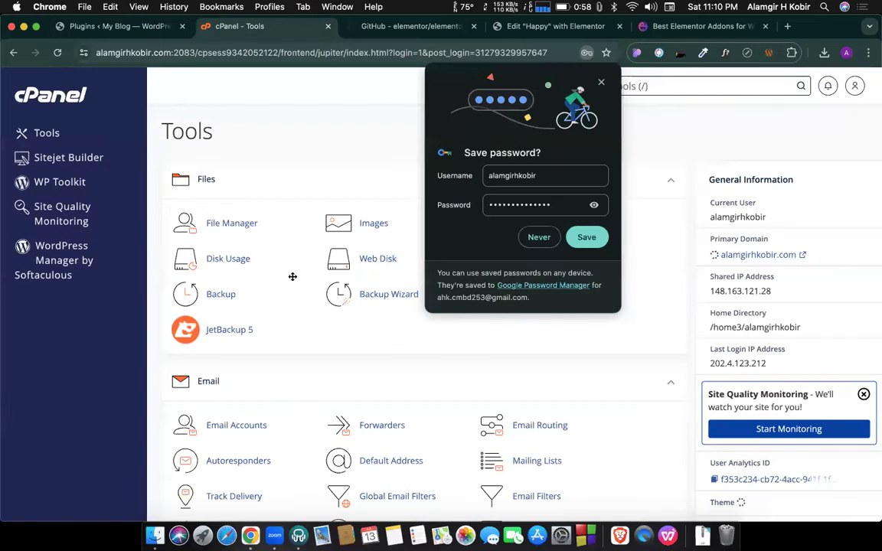
Open File Manager and browse the 253 subdomain folder into wp-content/plugins.
click(221, 226)
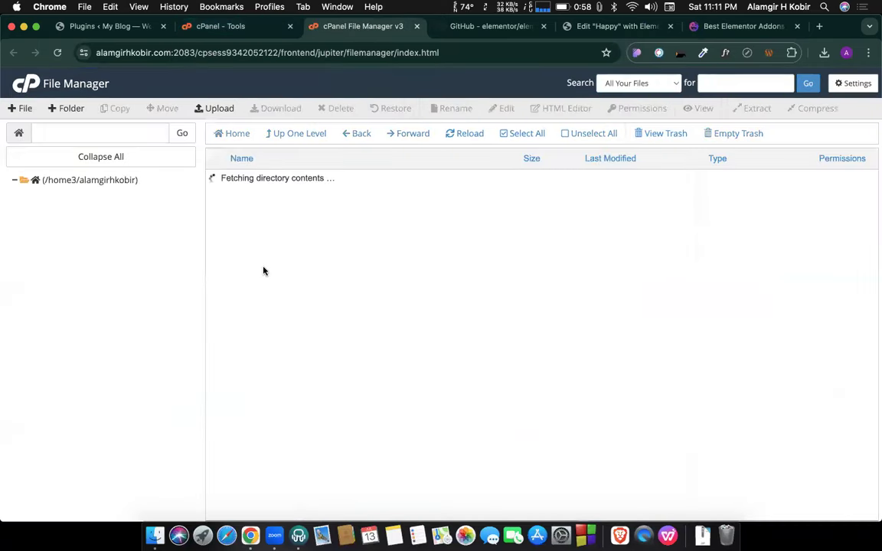
scroll(300, 367, down, 5)
scroll(300, 366, down, 6)
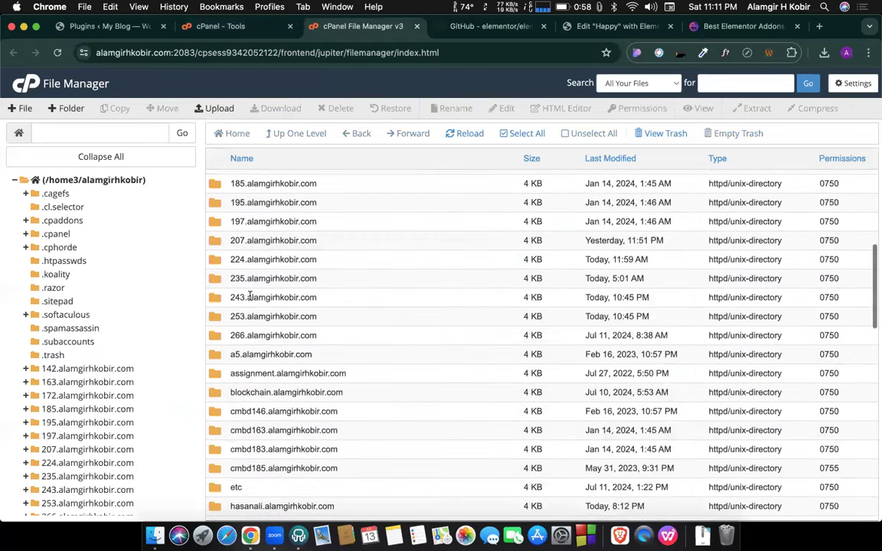
double_click(325, 321)
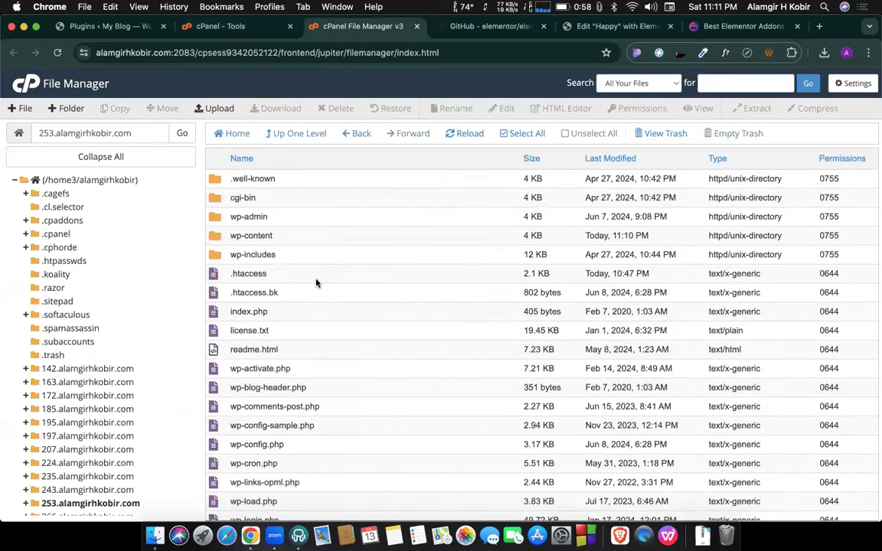
double_click(277, 237)
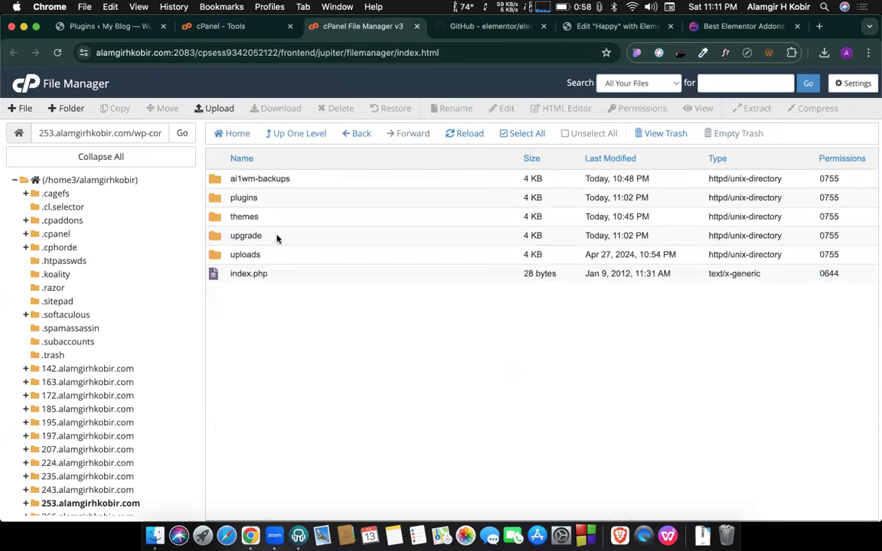
double_click(267, 198)
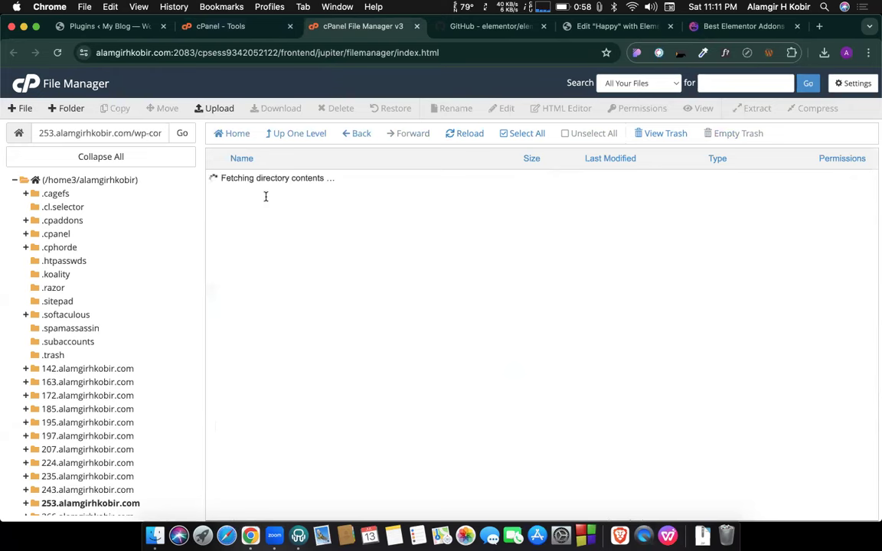
click(277, 137)
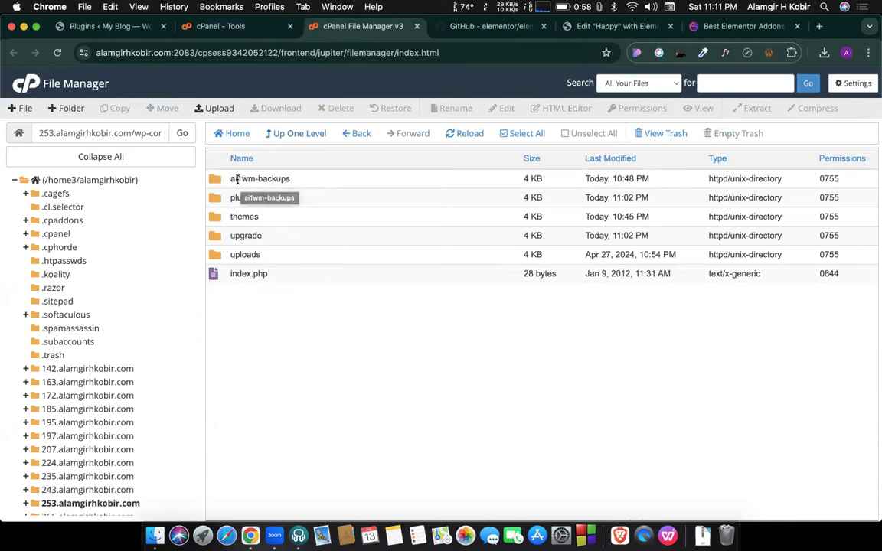
Inspect the .wpress file in ai1wm-backups, then open the plugins folder's upload page.
double_click(291, 179)
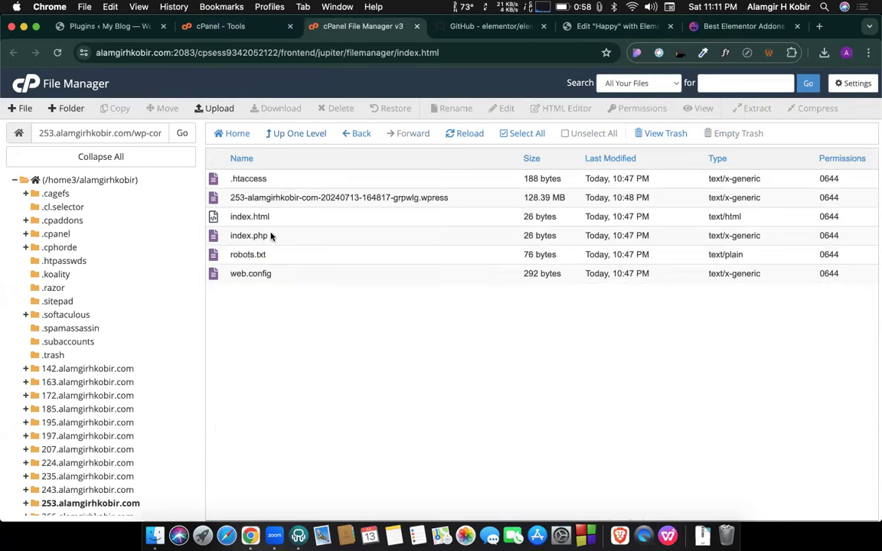
click(510, 198)
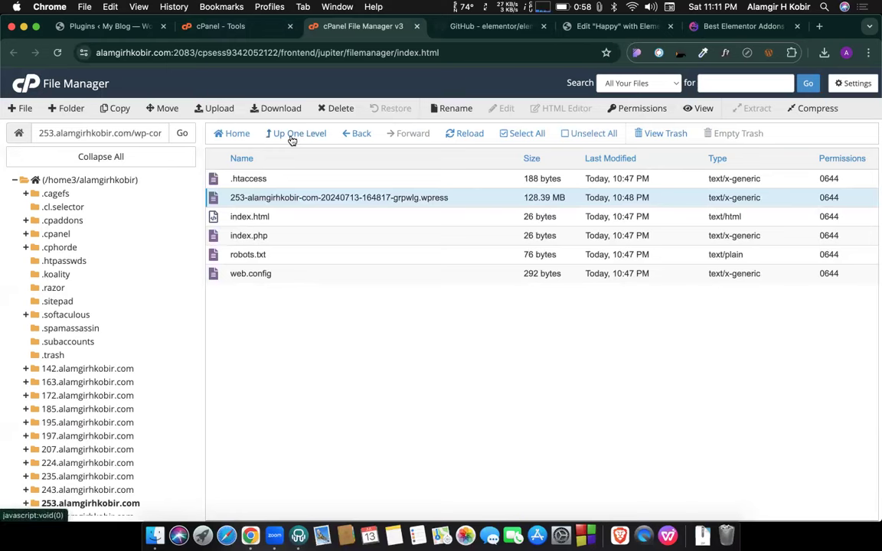
right_click(478, 203)
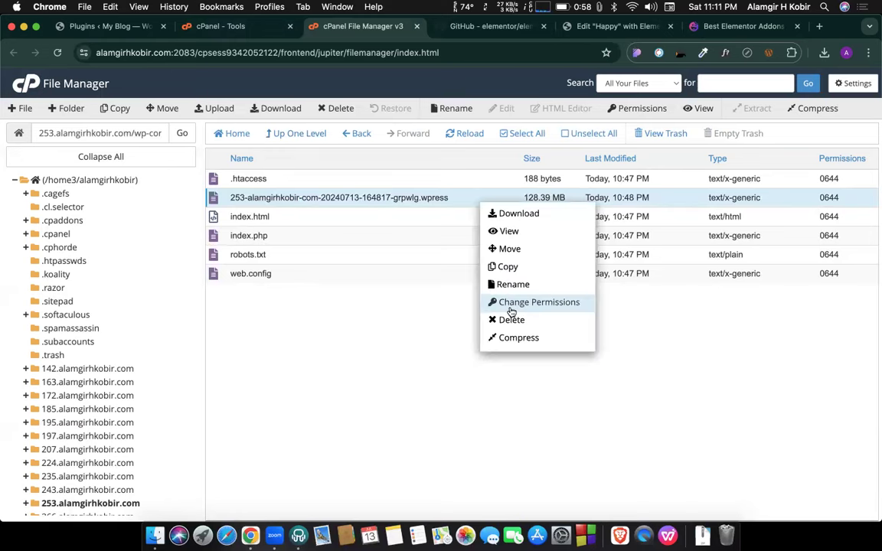
click(402, 355)
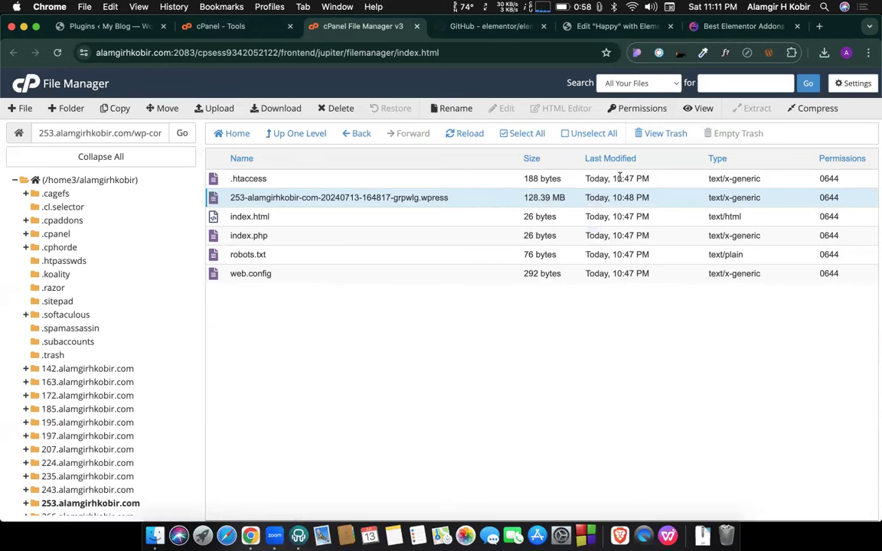
click(292, 135)
double_click(270, 203)
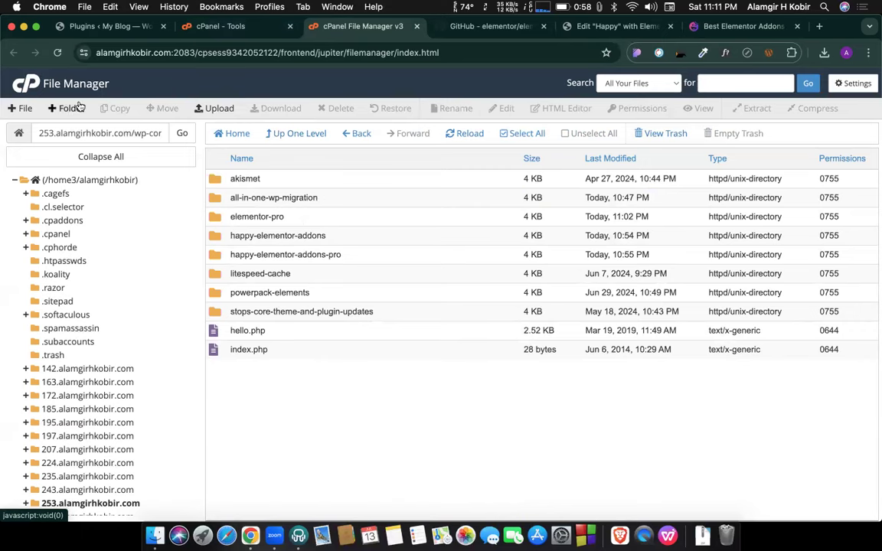
click(212, 108)
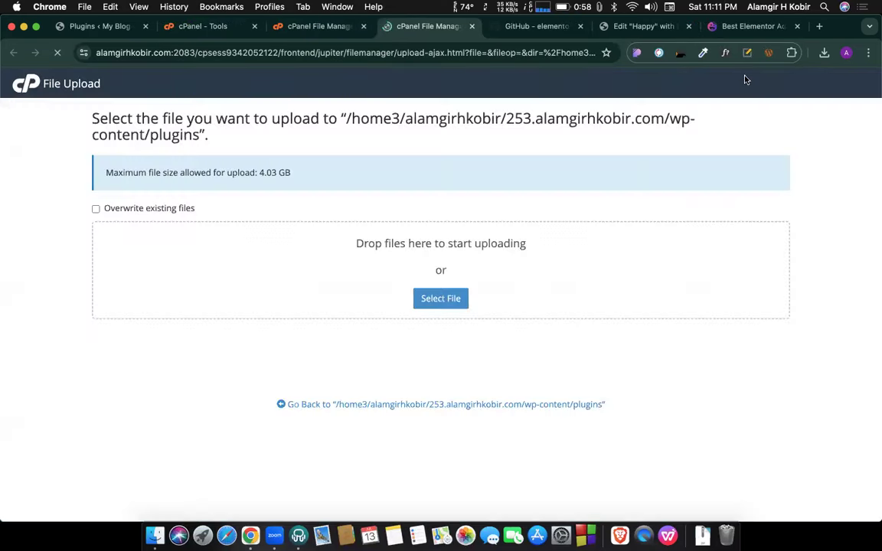
Drop elementor-3.7.7.zip onto the plugins upload zone, checking the WordPress plugins list meanwhile.
click(824, 52)
drag(689, 108, 431, 262)
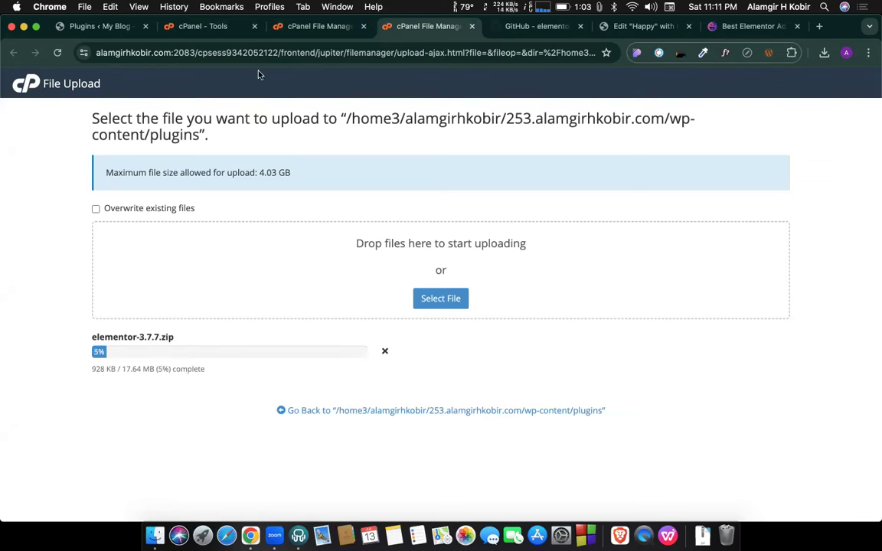
click(99, 28)
scroll(315, 287, up, 5)
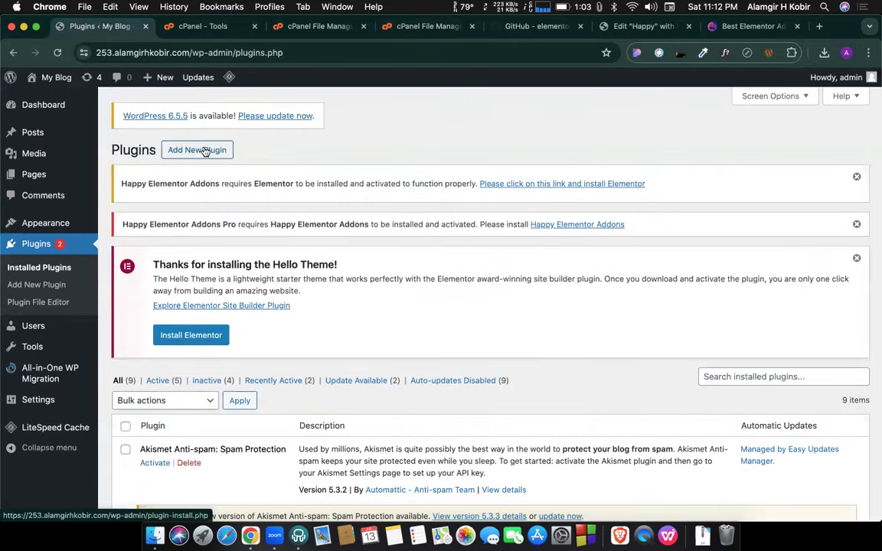
click(417, 26)
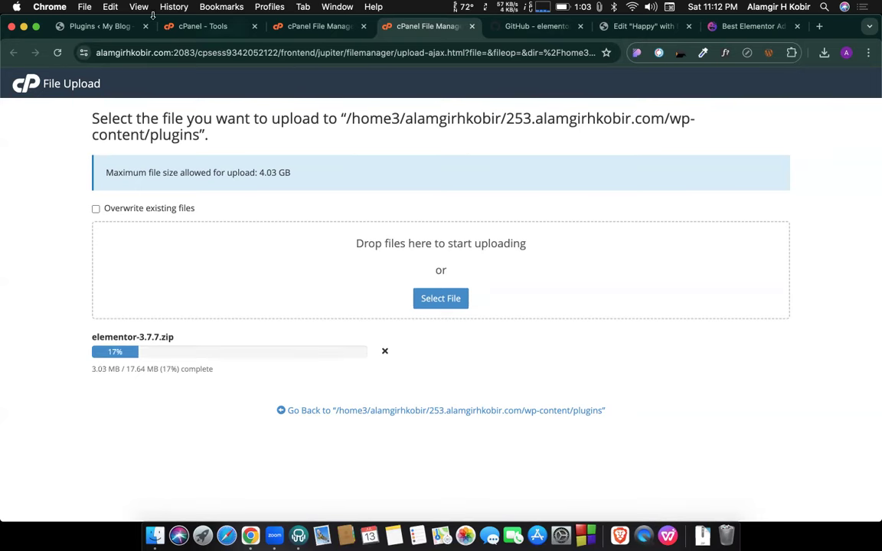
click(107, 26)
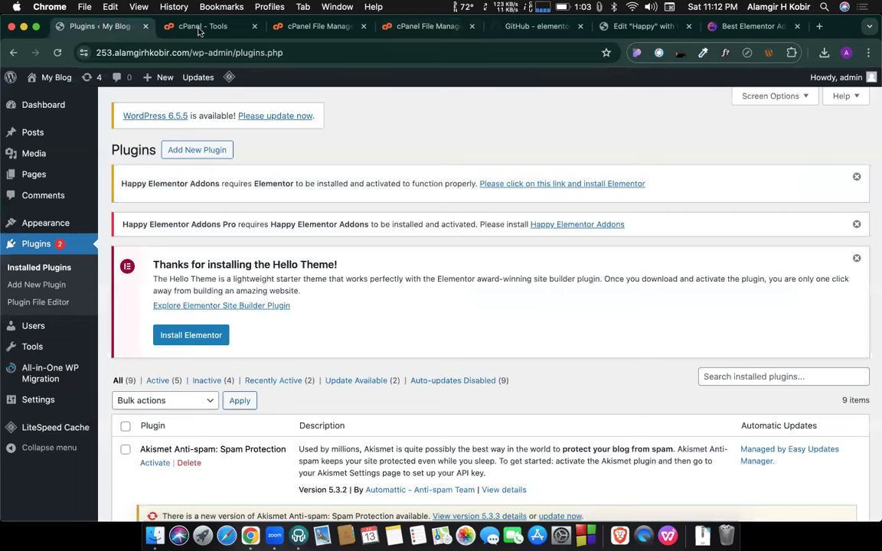
click(733, 32)
Open HappyAddons' WIDGETS page and scroll to the General (40) widget cards.
scroll(339, 245, down, 10)
scroll(339, 245, down, 1)
scroll(339, 245, up, 3)
scroll(339, 245, down, 7)
scroll(339, 245, down, 1)
scroll(339, 245, up, 15)
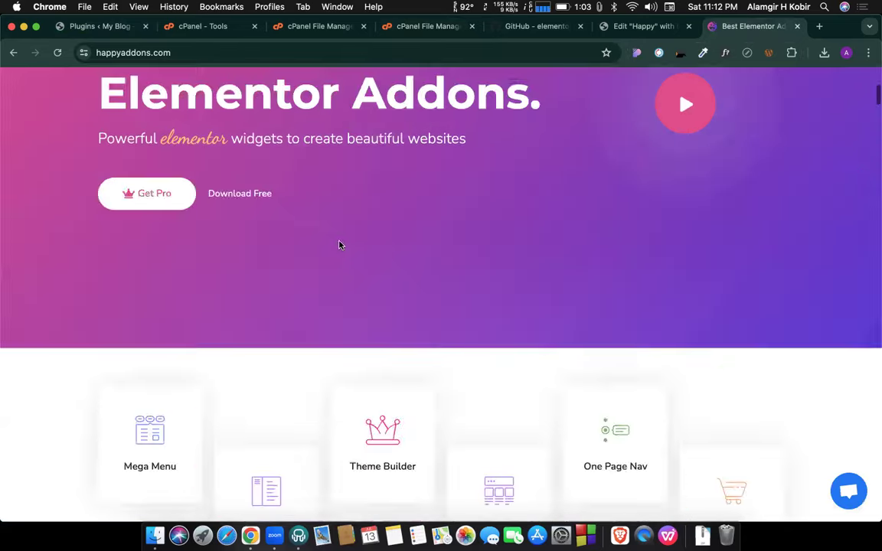
click(421, 148)
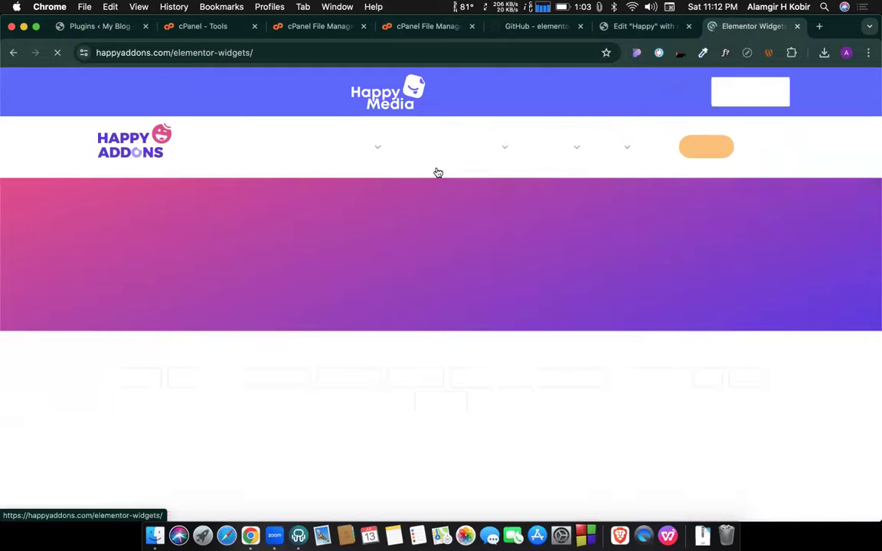
scroll(445, 320, down, 3)
scroll(444, 320, down, 2)
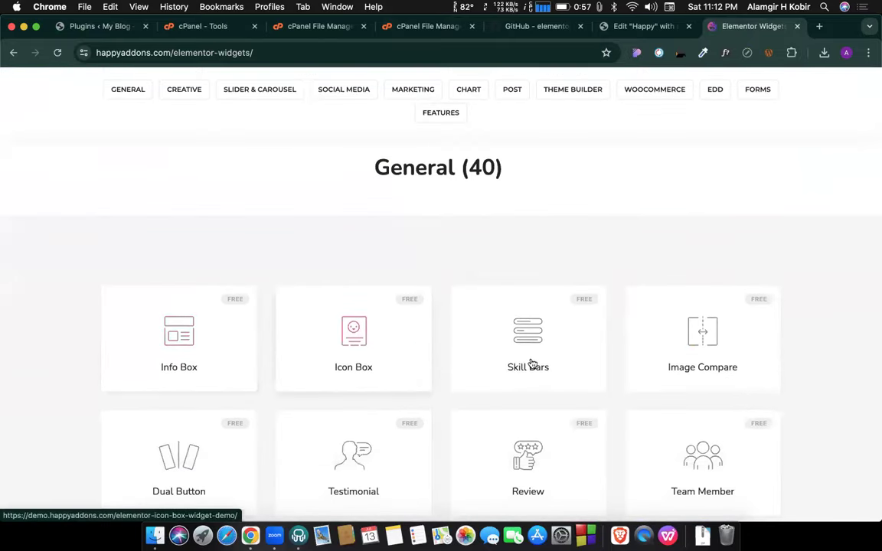
scroll(547, 358, down, 2)
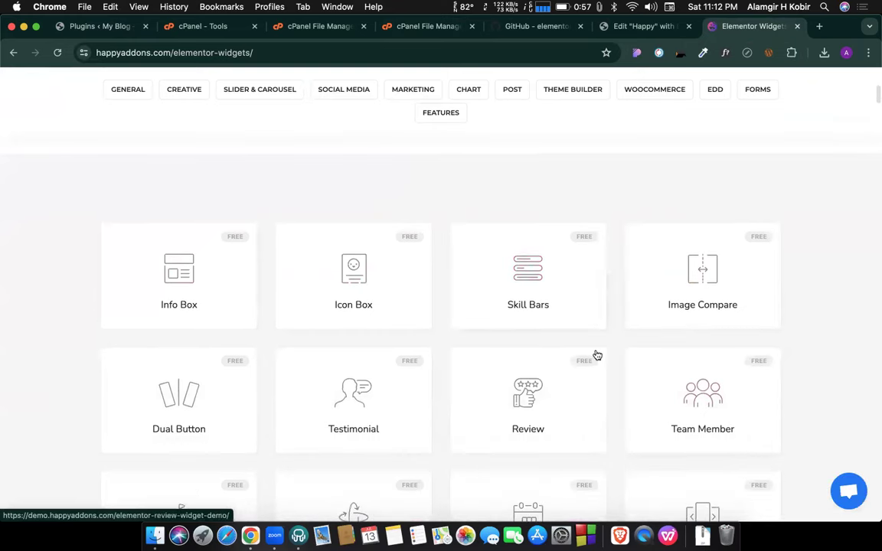
scroll(597, 356, down, 3)
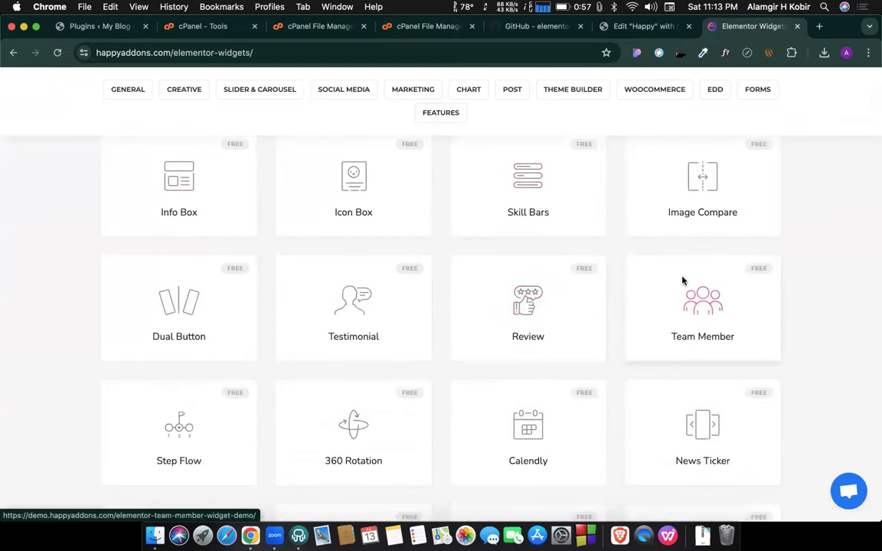
Open the Team Member widget demo and scroll through its numbered designs to Get Started Now.
click(681, 282)
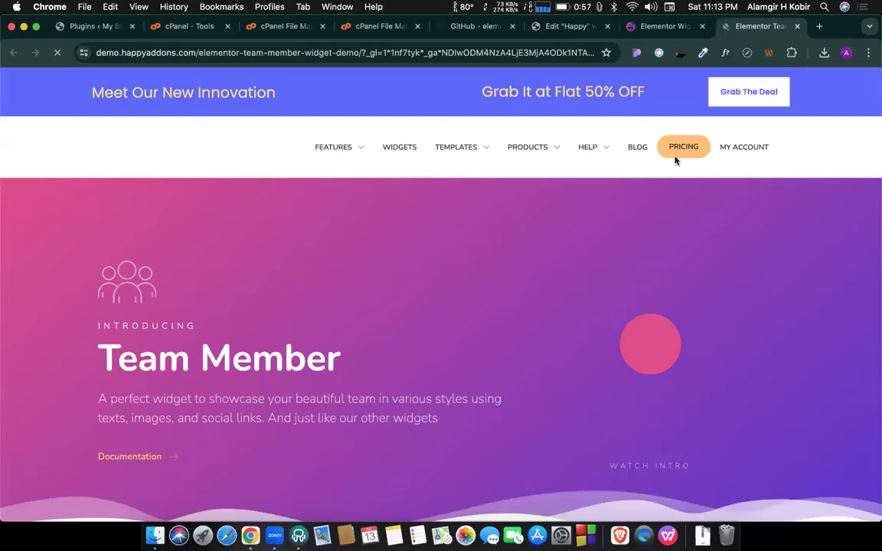
scroll(290, 331, down, 7)
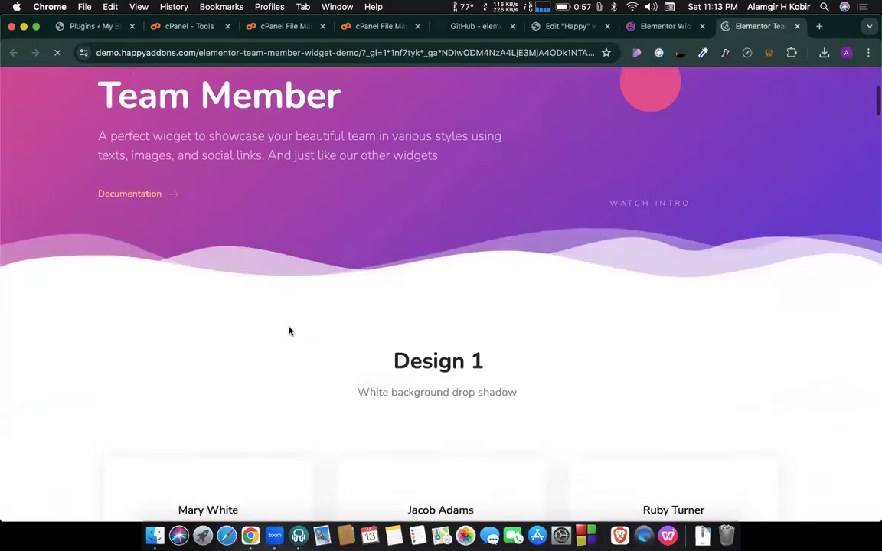
scroll(315, 331, up, 3)
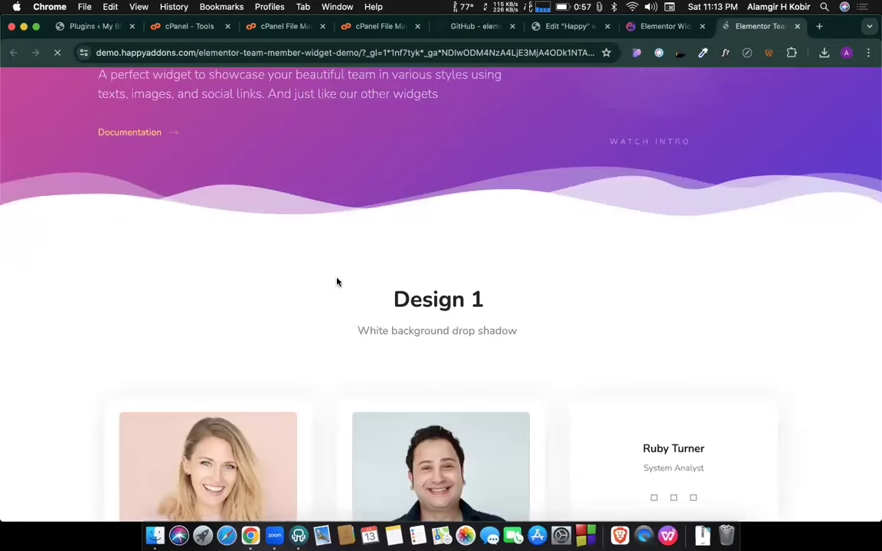
scroll(336, 282, down, 3)
scroll(392, 270, down, 2)
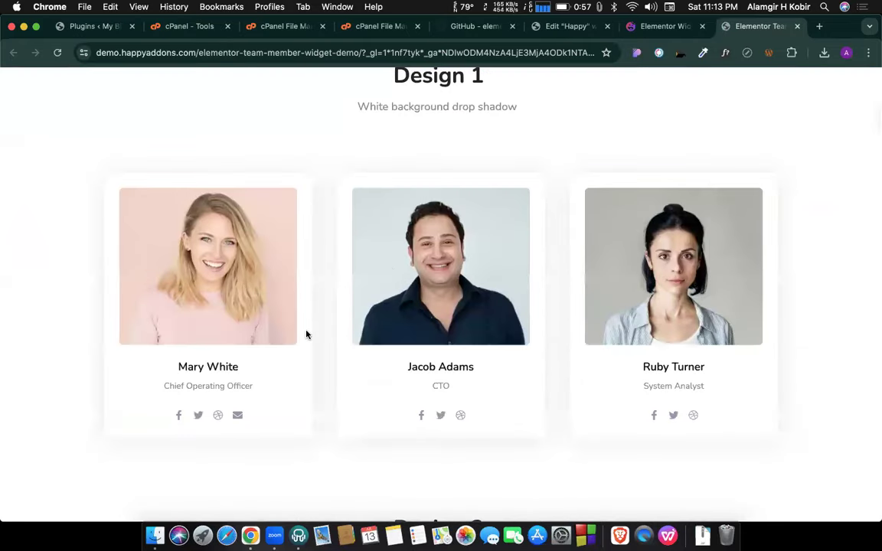
scroll(307, 334, down, 5)
scroll(306, 335, down, 10)
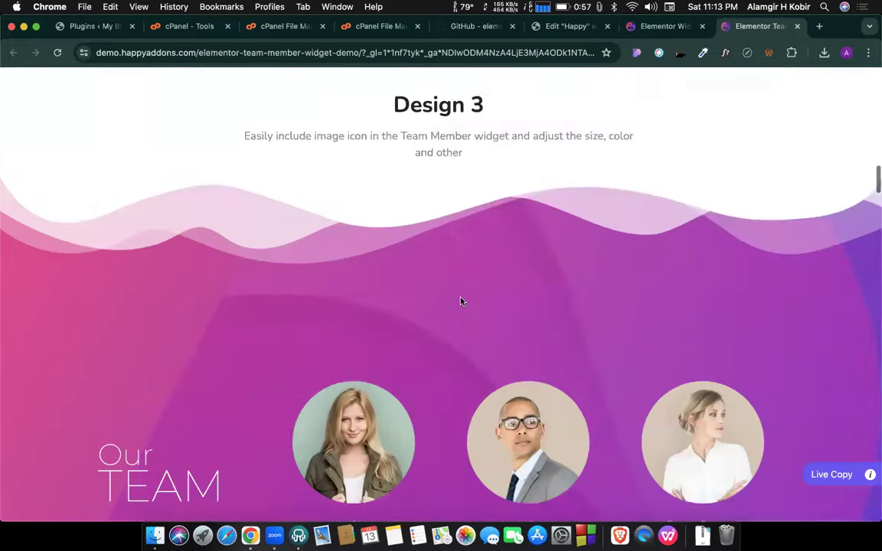
scroll(467, 300, down, 6)
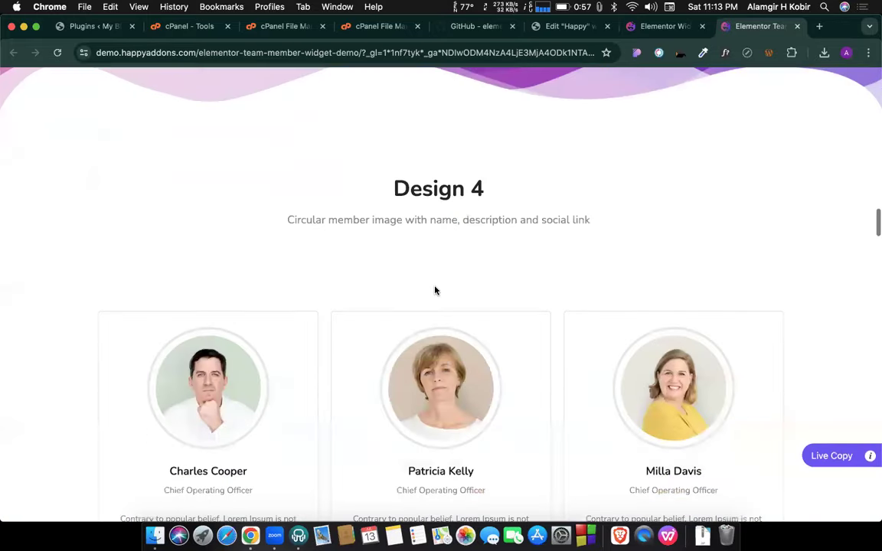
scroll(435, 289, down, 3)
scroll(539, 252, down, 8)
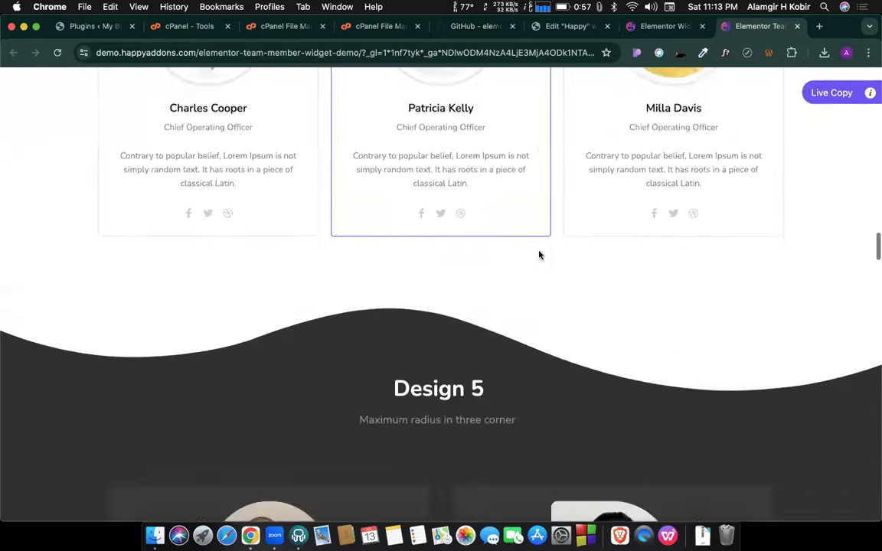
scroll(521, 227, down, 6)
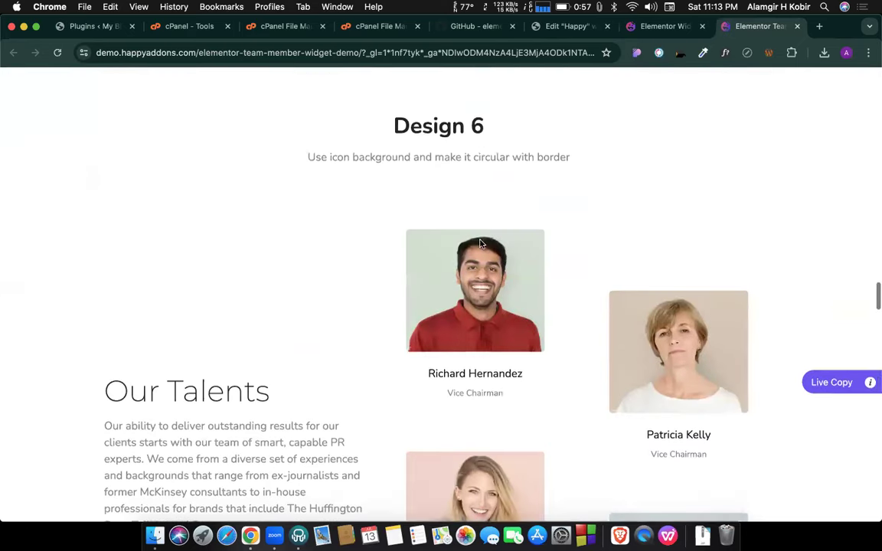
scroll(590, 337, down, 10)
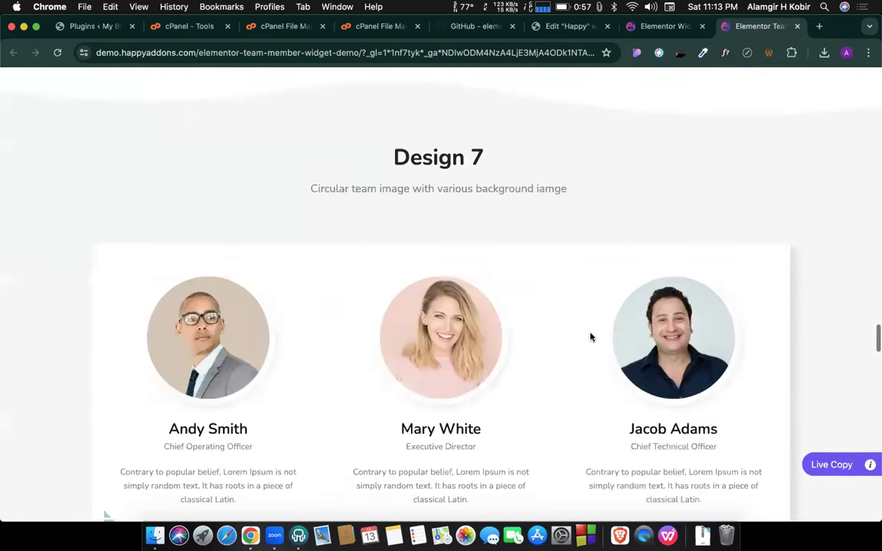
scroll(566, 299, down, 2)
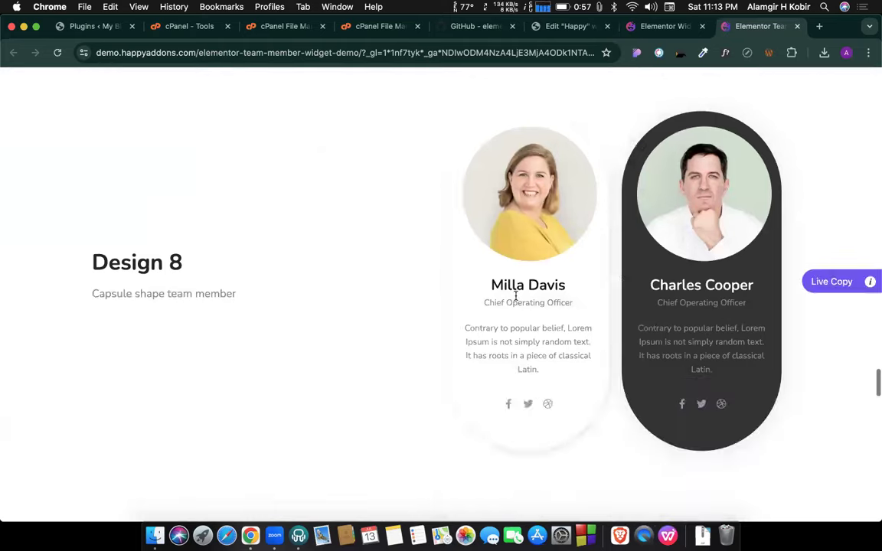
scroll(554, 299, down, 6)
scroll(556, 305, down, 8)
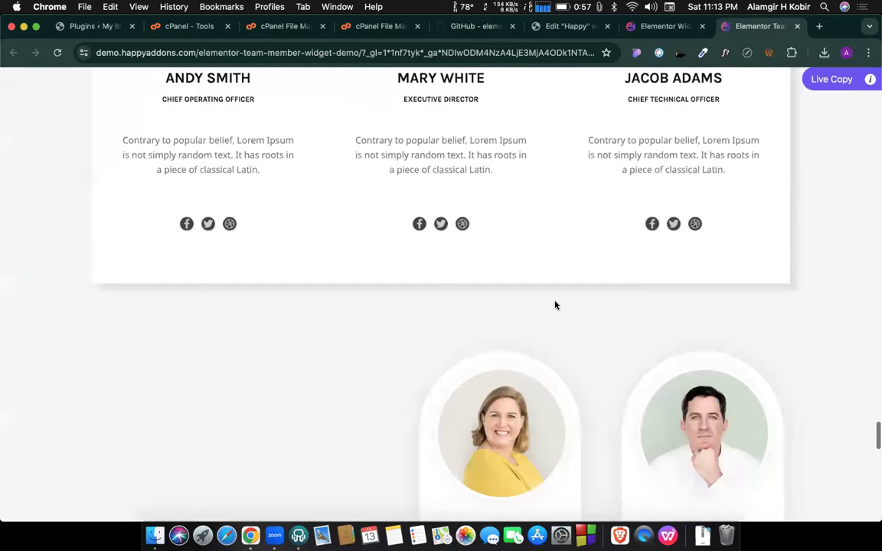
scroll(523, 212, down, 10)
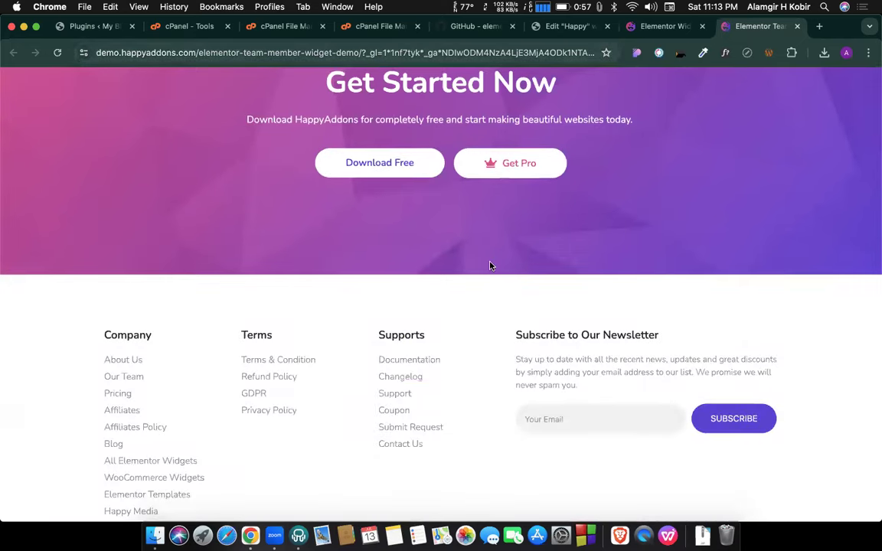
scroll(490, 264, up, 20)
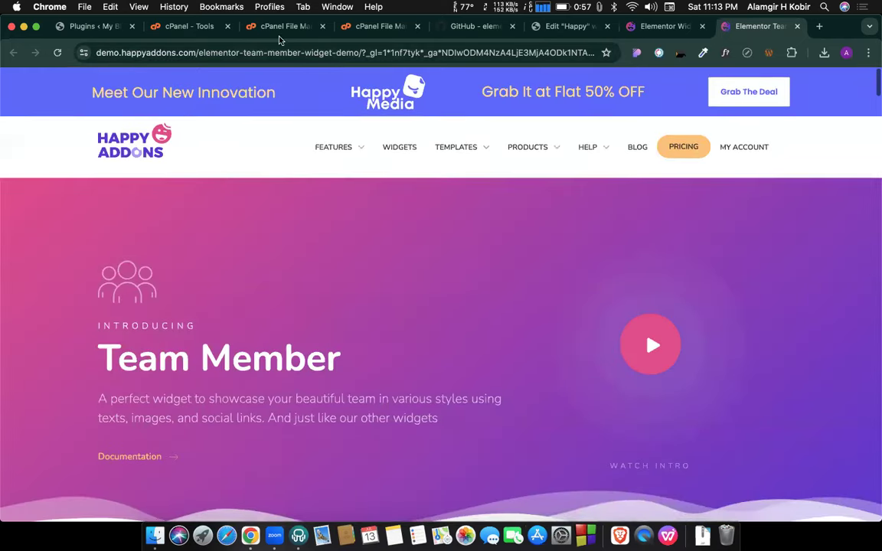
click(283, 26)
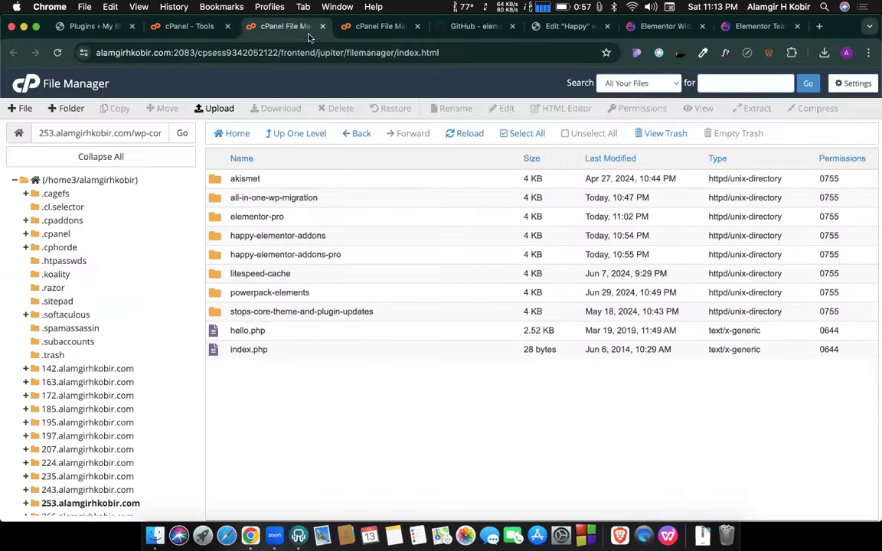
click(352, 26)
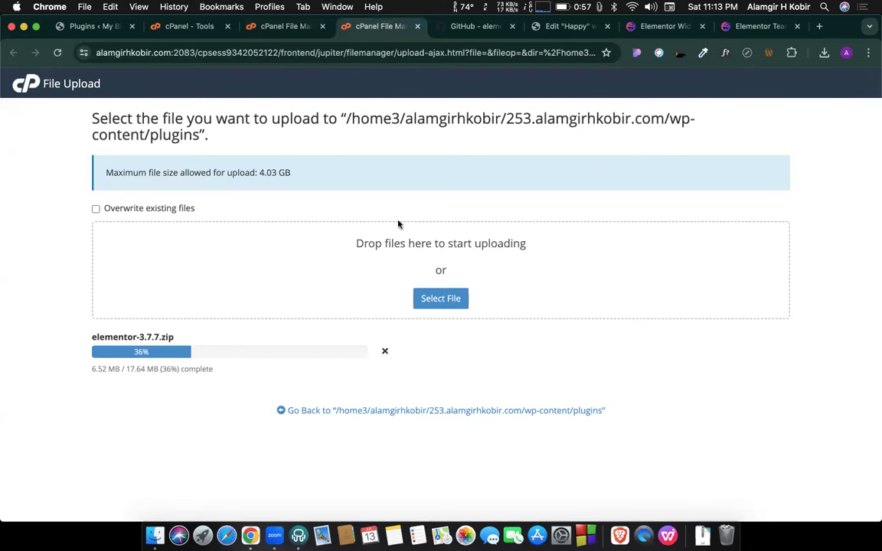
click(734, 26)
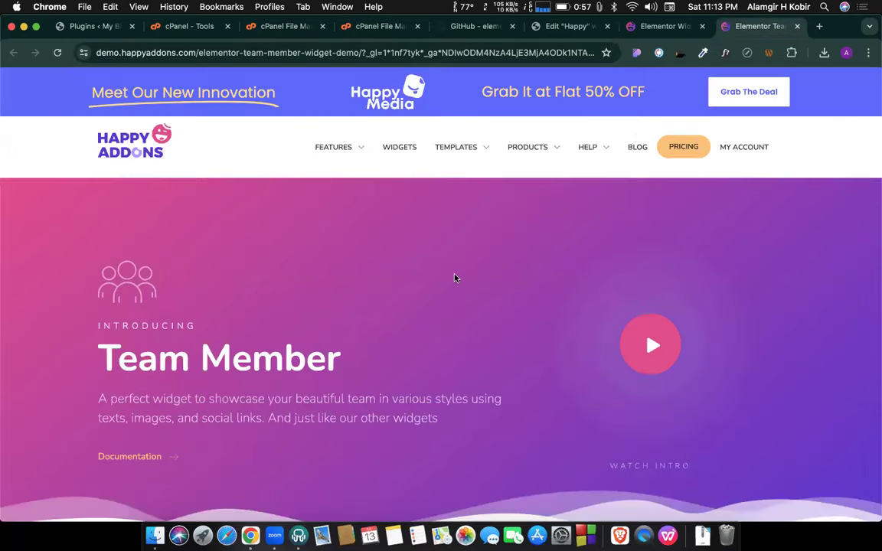
scroll(457, 277, down, 5)
Open the Image Accordion widget demo from the Elementor widgets catalogue.
scroll(457, 274, up, 5)
click(396, 150)
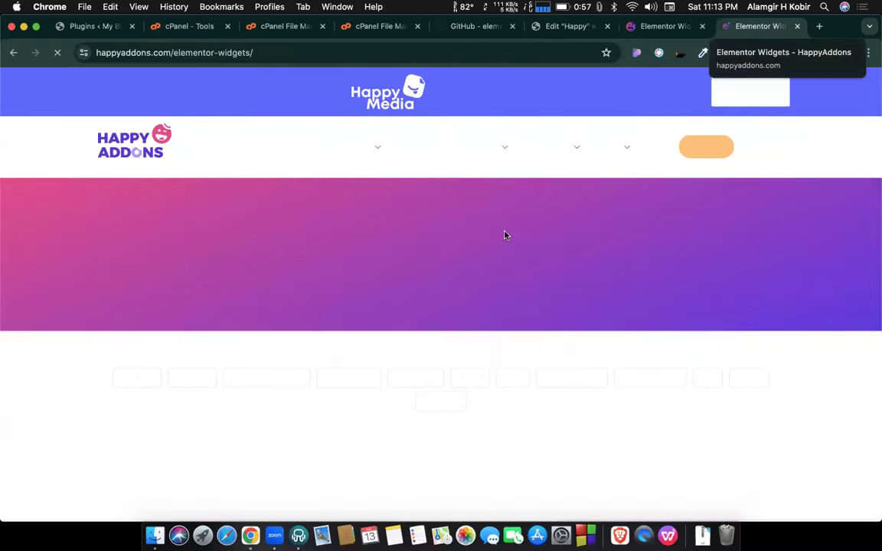
scroll(496, 207, down, 5)
scroll(496, 209, down, 3)
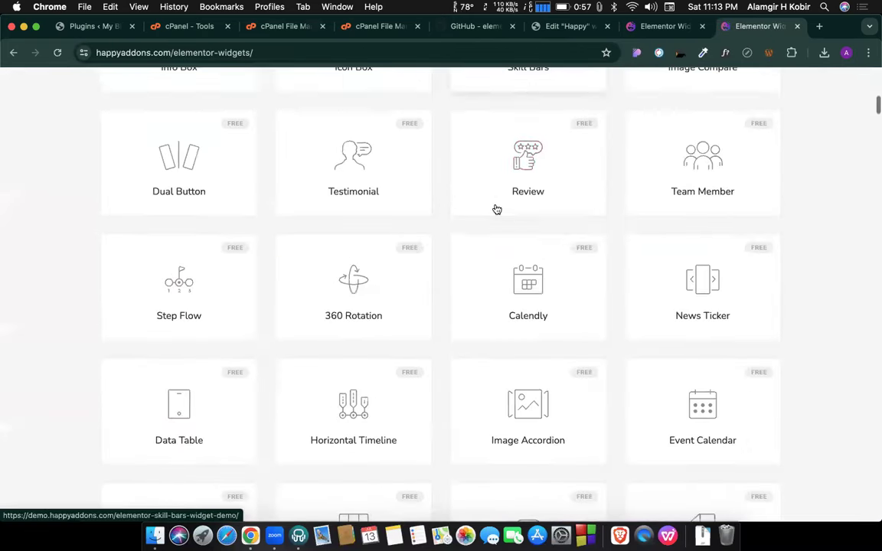
scroll(518, 252, down, 3)
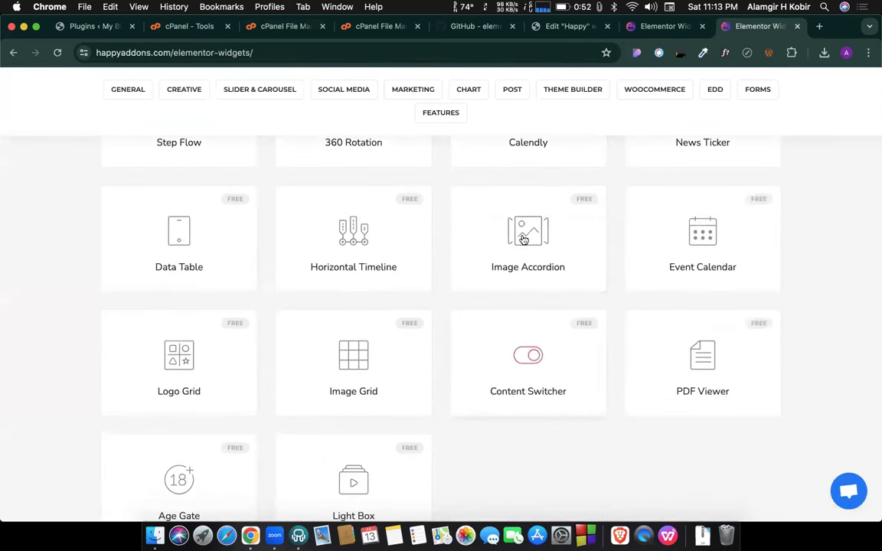
click(531, 236)
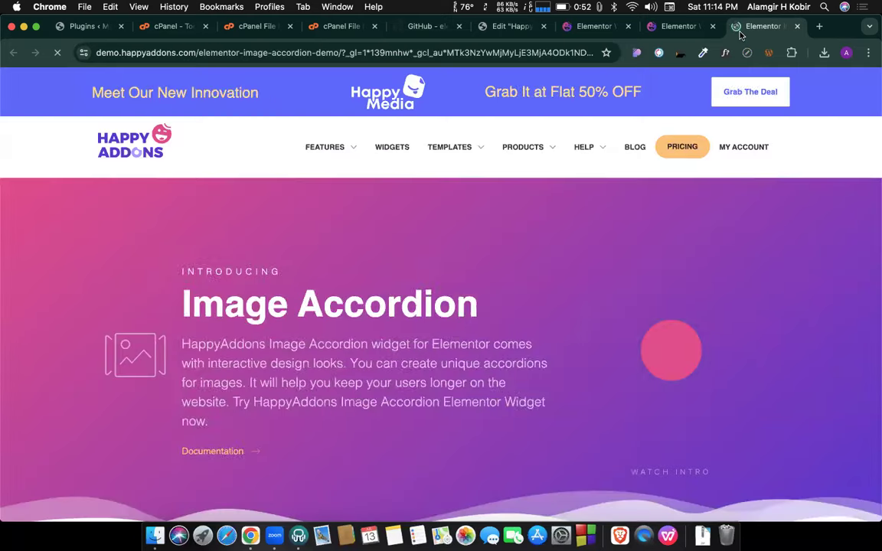
Scroll to the vertical accordion design and expand its second, third and fourth panels.
scroll(428, 333, down, 7)
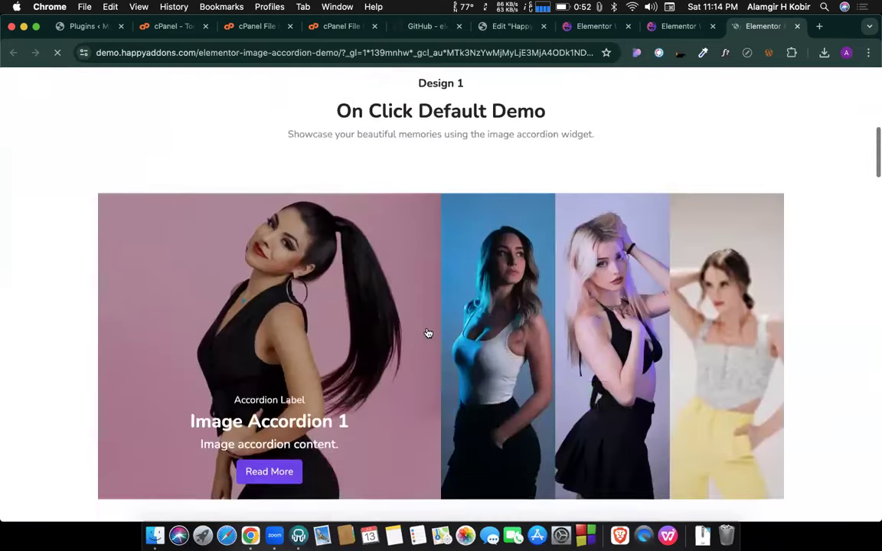
scroll(429, 333, down, 7)
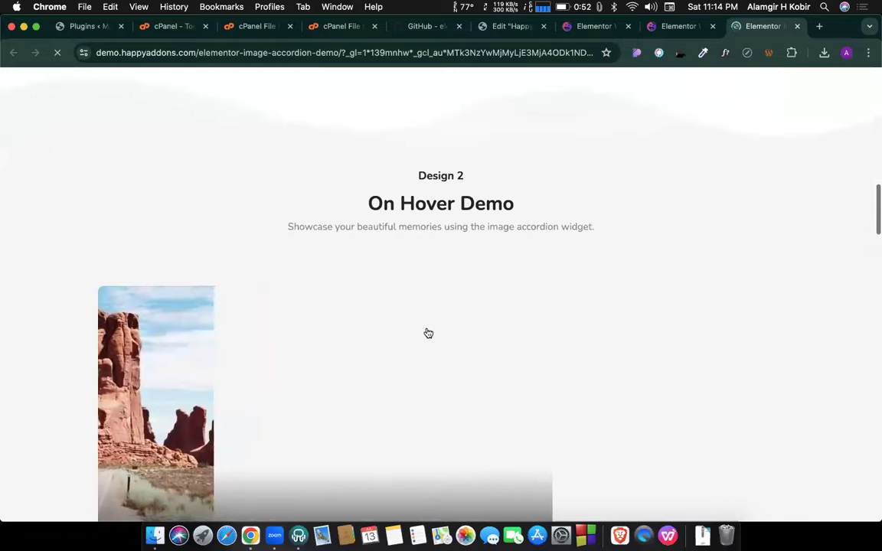
scroll(428, 333, down, 2)
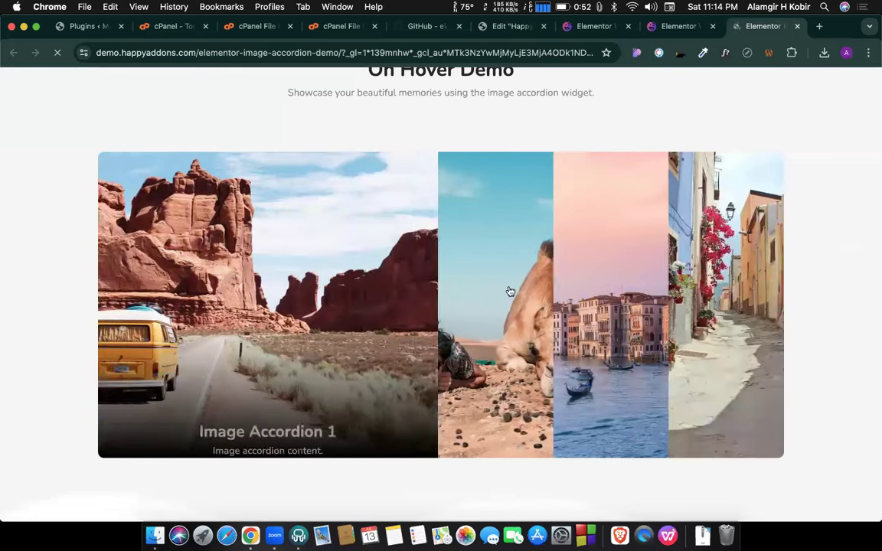
scroll(511, 292, down, 7)
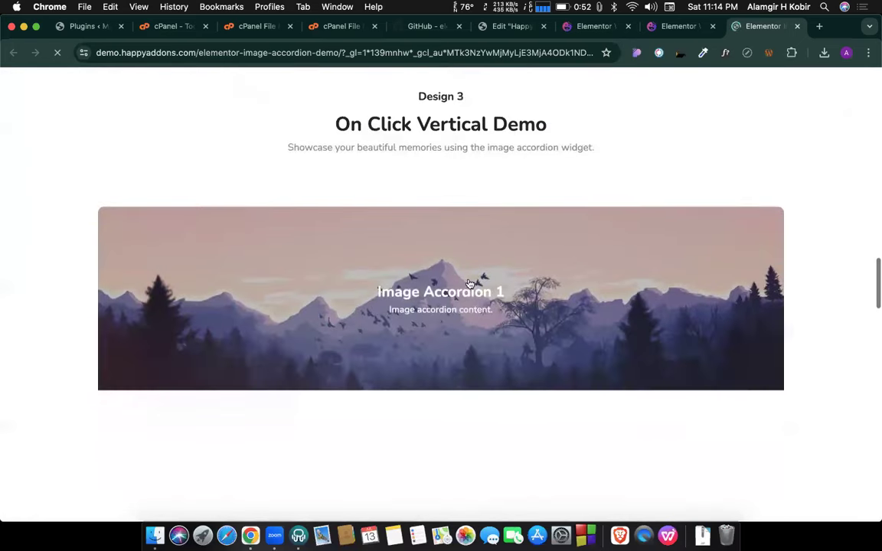
scroll(469, 283, down, 2)
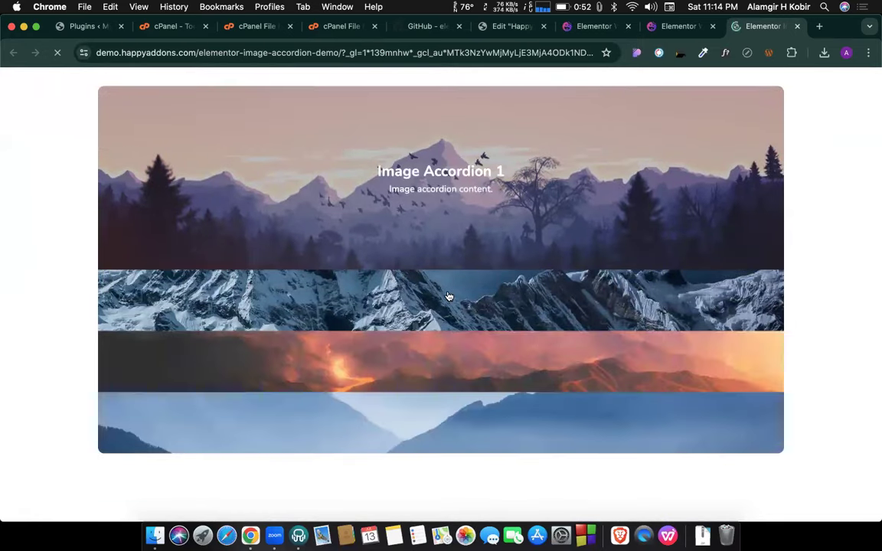
drag(445, 197, 446, 191)
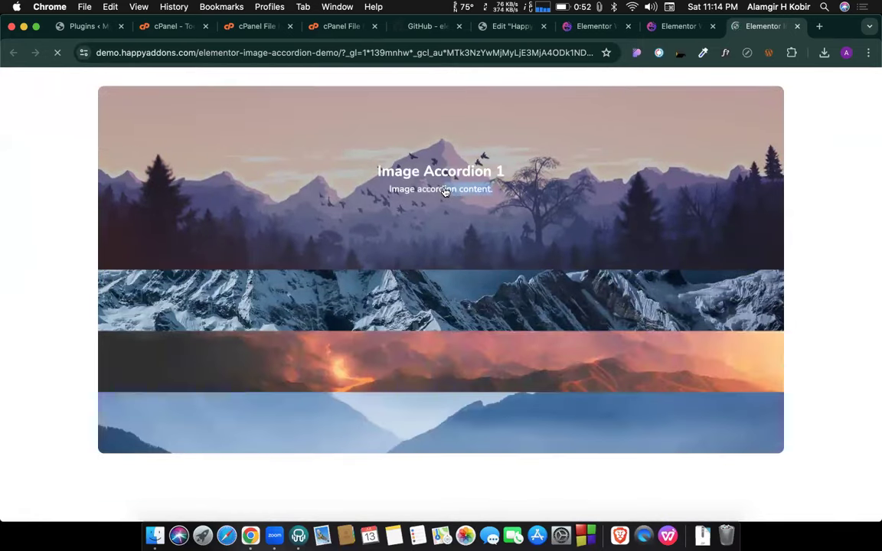
click(824, 167)
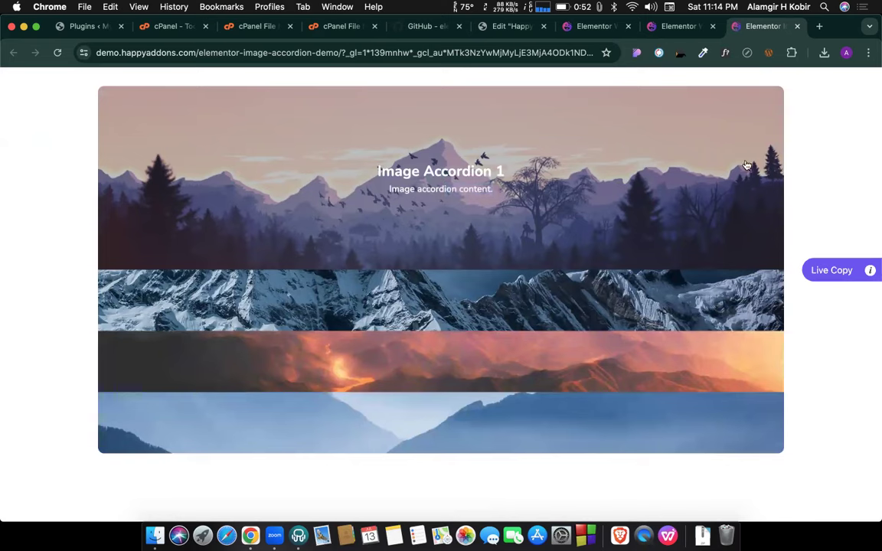
click(413, 312)
click(416, 365)
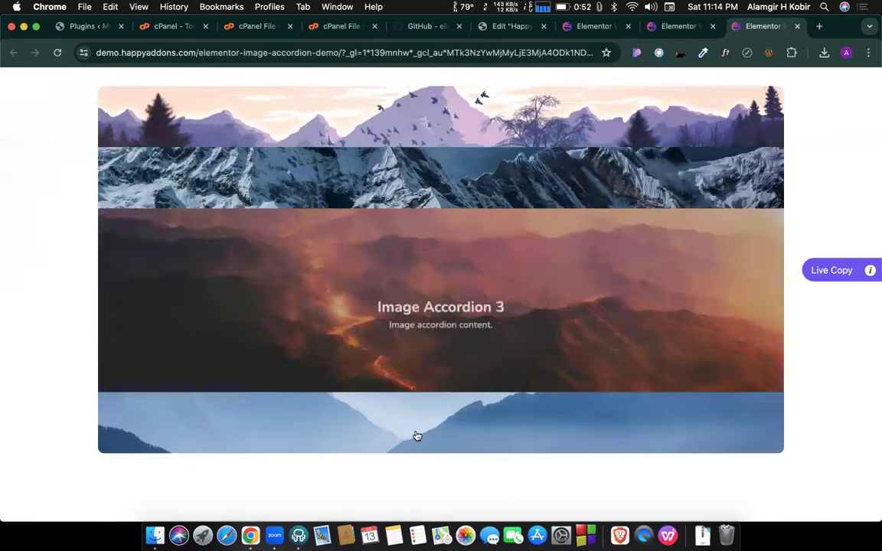
click(416, 435)
Scroll through the remaining accordion designs to Design 5 and the footer.
scroll(433, 325, down, 10)
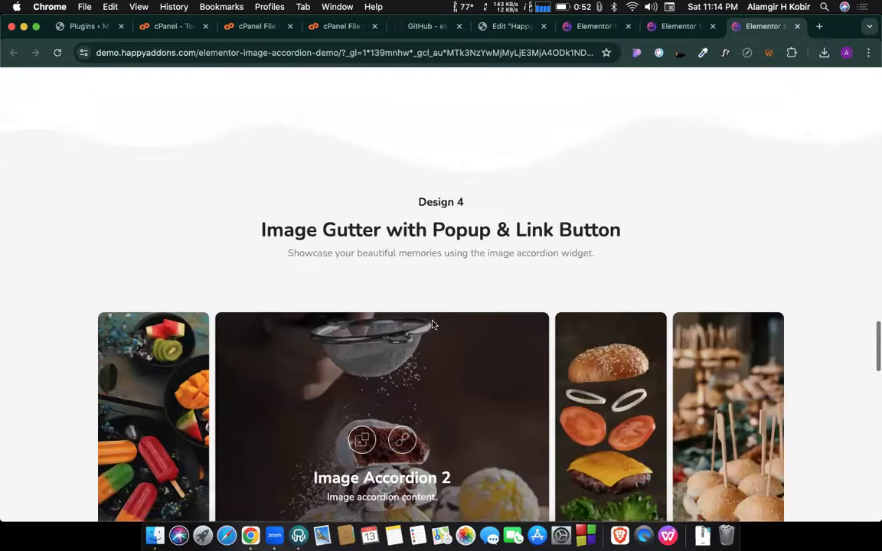
scroll(433, 325, down, 3)
scroll(403, 279, down, 6)
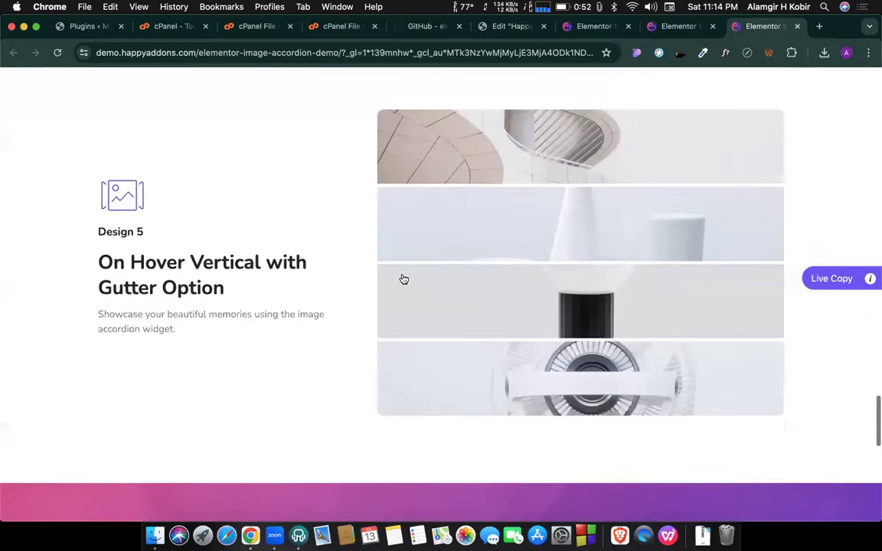
scroll(404, 279, down, 1)
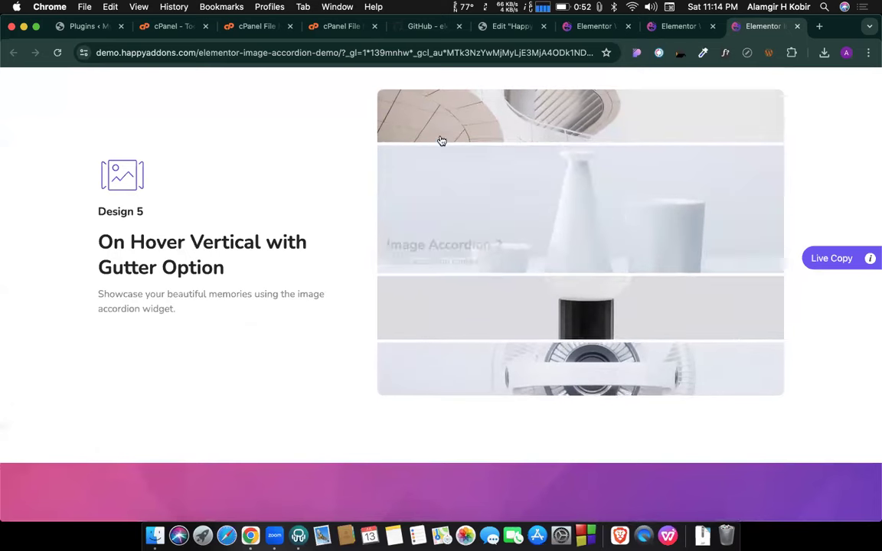
scroll(218, 295, down, 10)
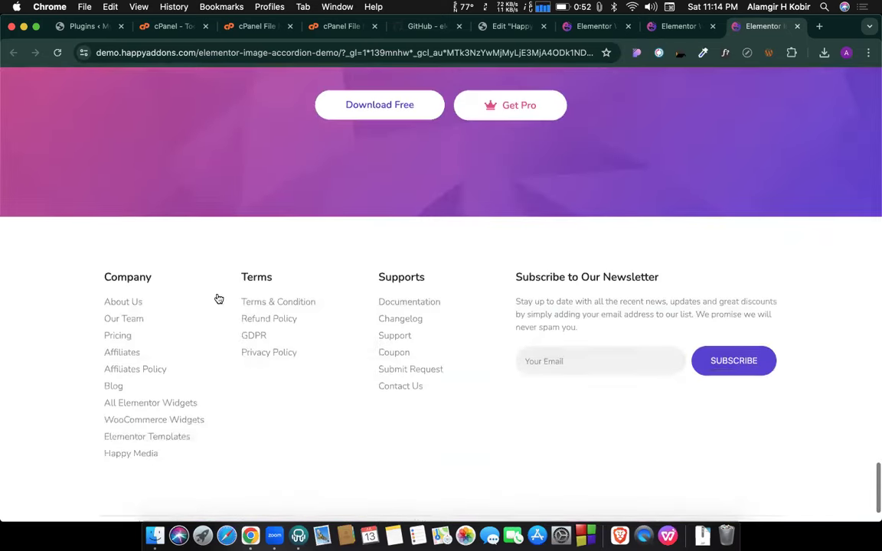
scroll(218, 298, up, 8)
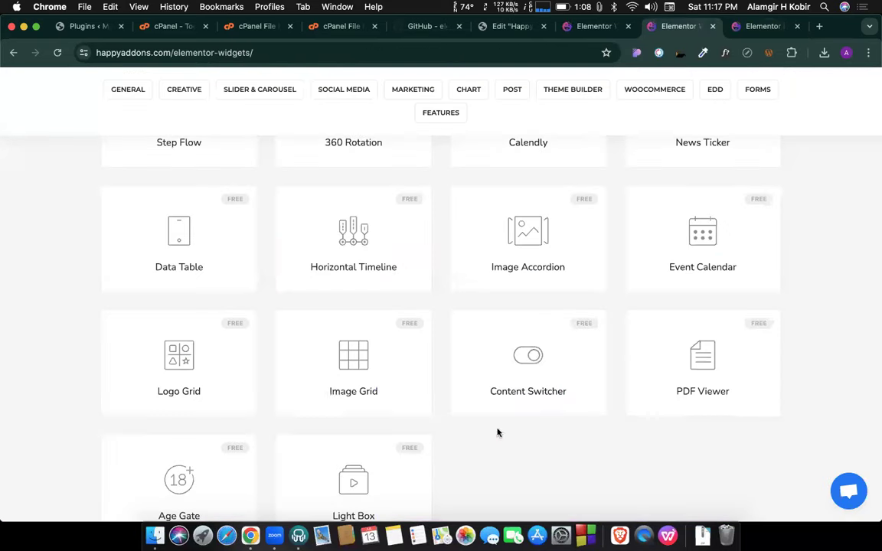
Close the two extra Elementor tabs, leaving one widgets catalogue tab with Info Box and Icon Box.
scroll(445, 297, up, 2)
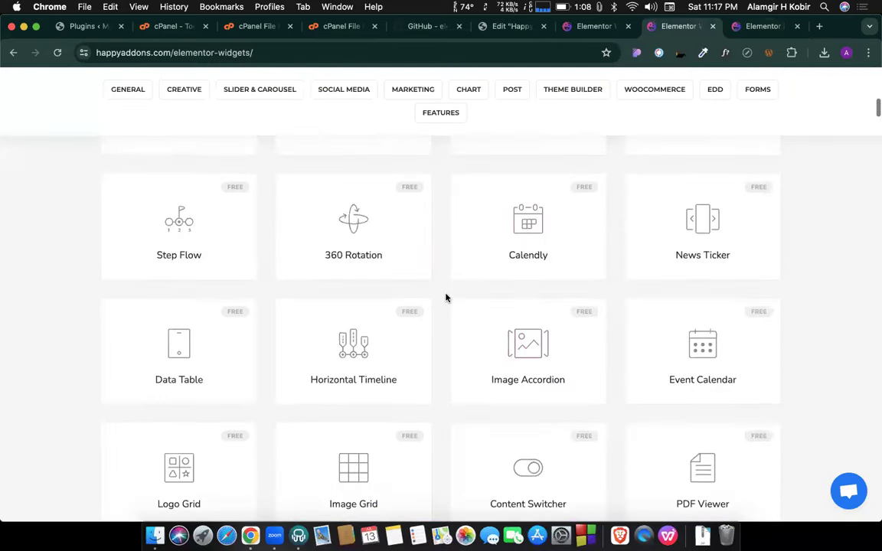
scroll(445, 295, down, 2)
scroll(440, 259, down, 3)
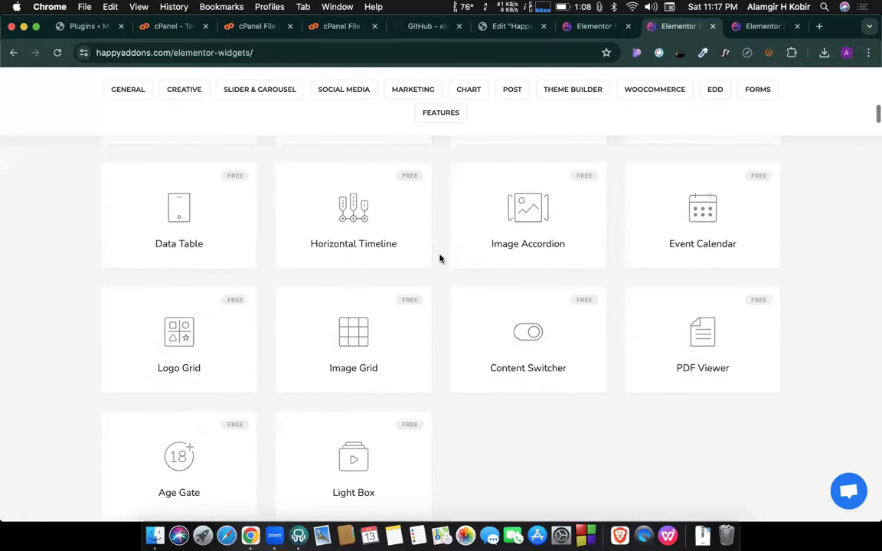
scroll(440, 259, down, 1)
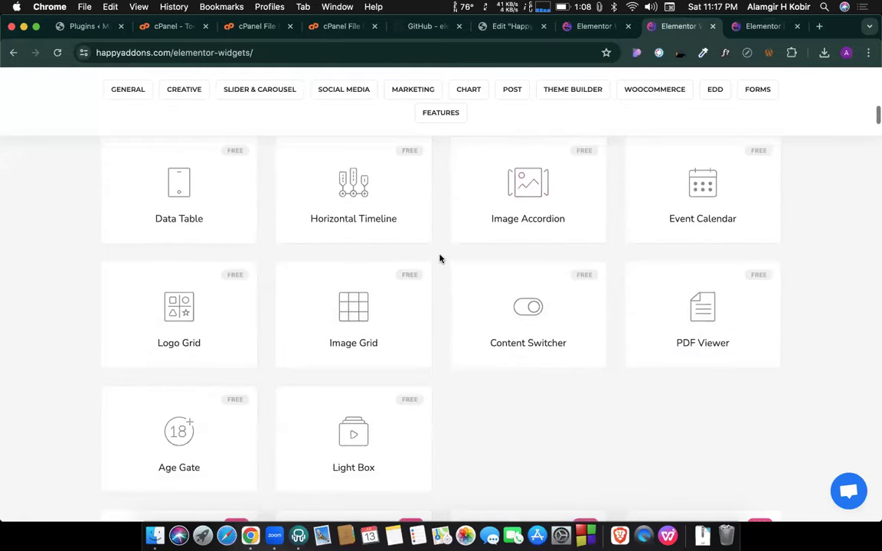
scroll(168, 314, up, 1)
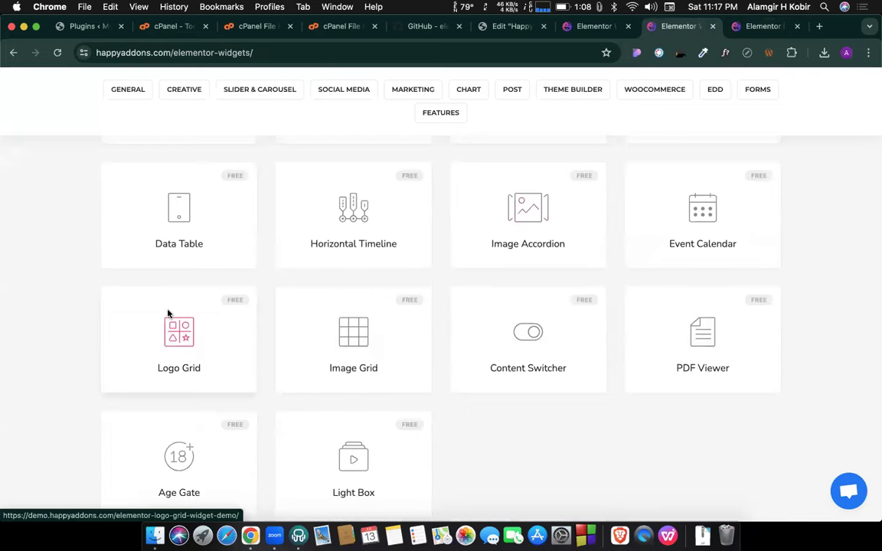
scroll(167, 314, up, 3)
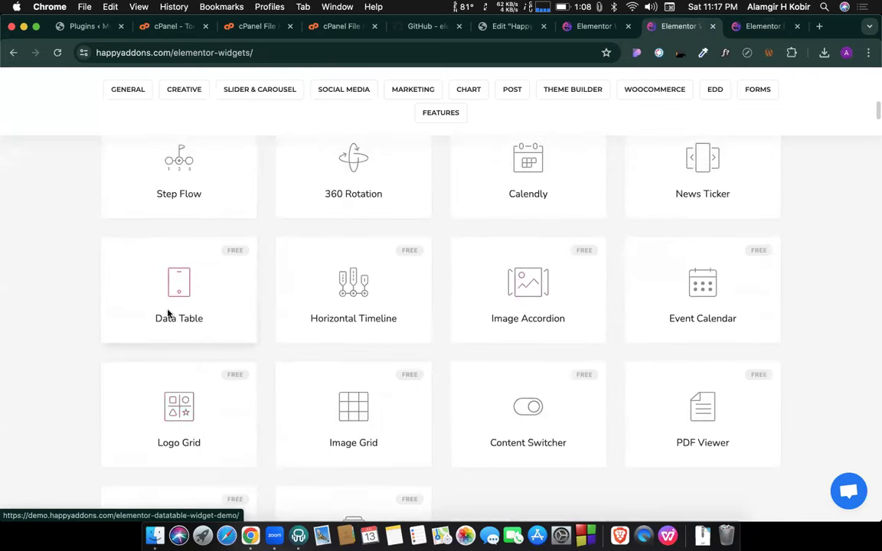
scroll(226, 209, up, 10)
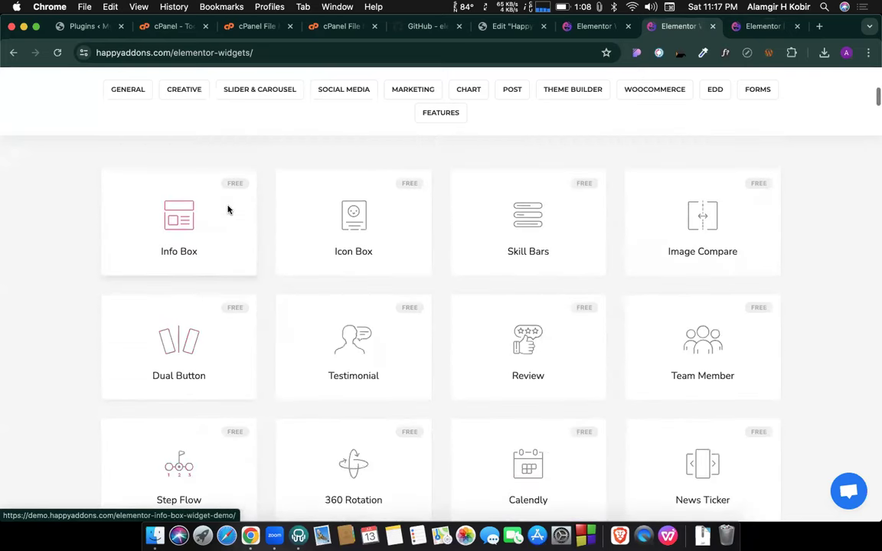
click(796, 26)
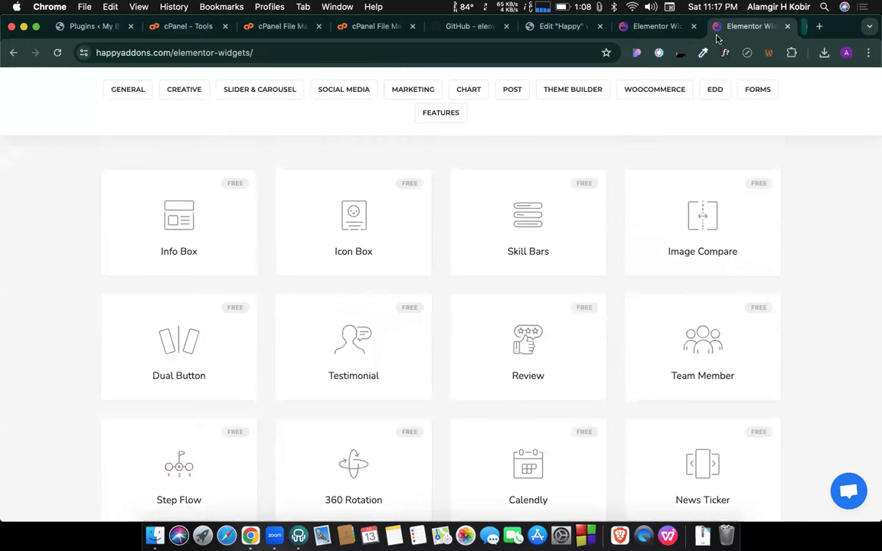
click(702, 29)
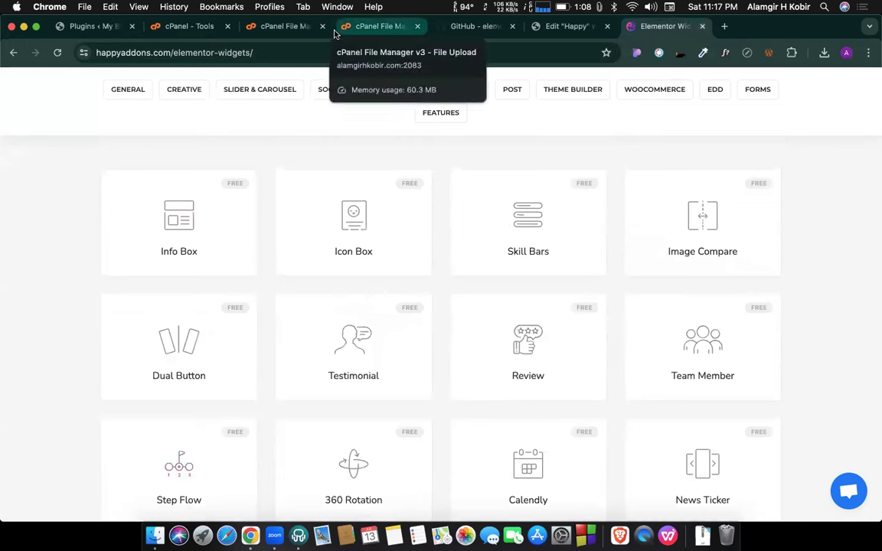
Confirm elementor-3.7.7.zip finished uploading at 17.64 MB, then return to the plugins folder listing.
click(372, 26)
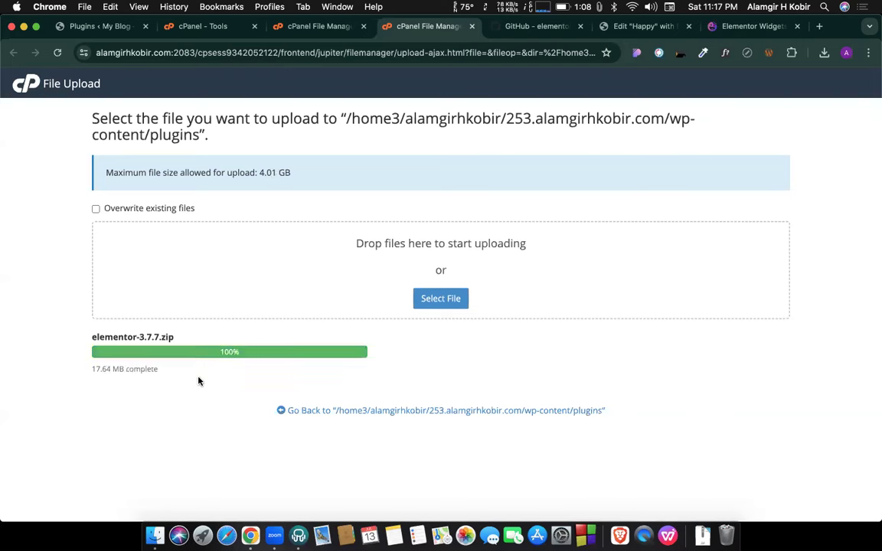
click(342, 410)
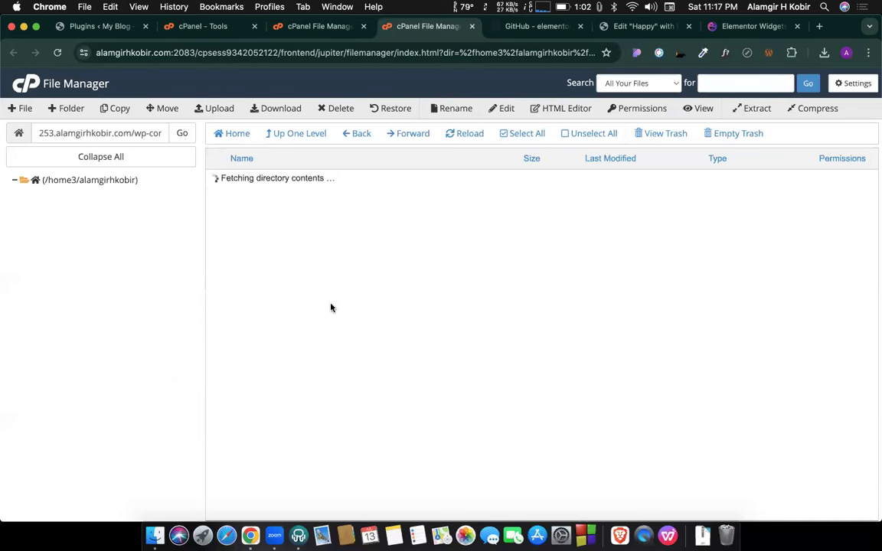
Look at the action menus for elementor-3.7.7.zip and happy-elementor-addons without running any action.
right_click(321, 330)
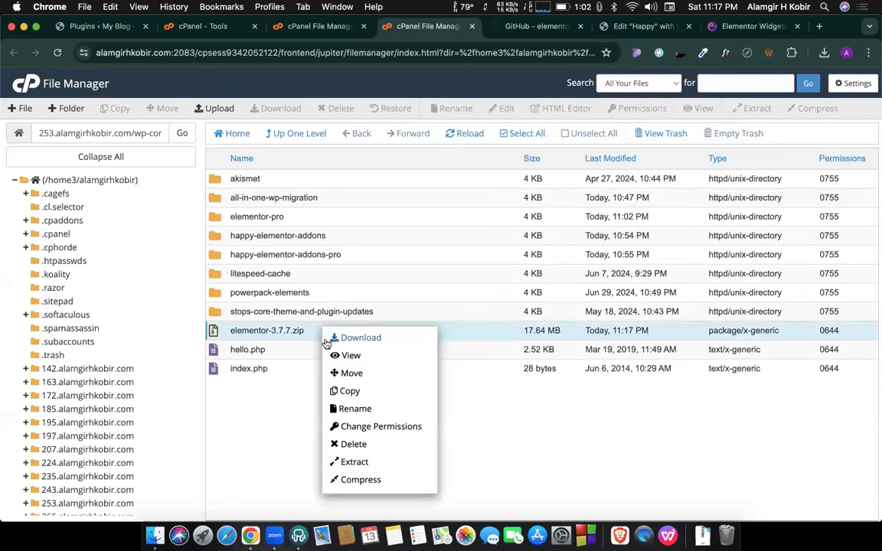
click(266, 459)
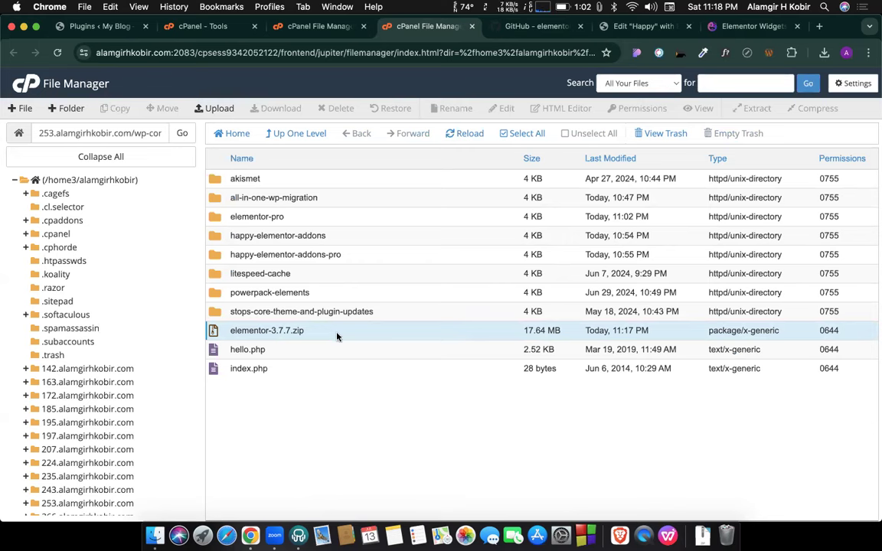
right_click(333, 237)
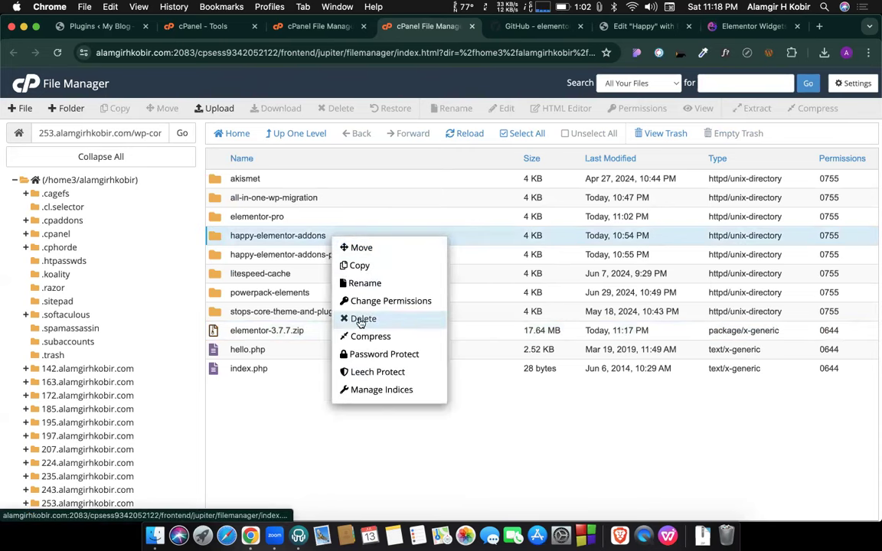
click(291, 394)
click(322, 330)
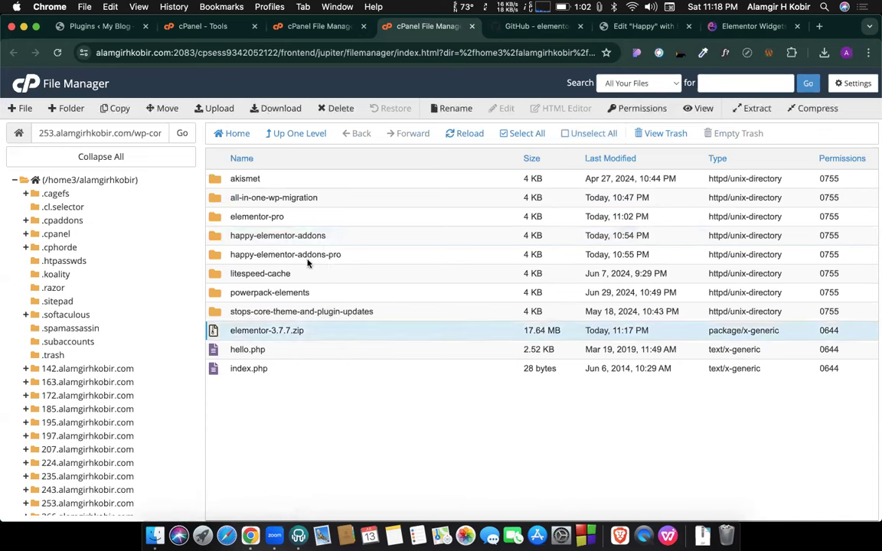
scroll(128, 390, down, 8)
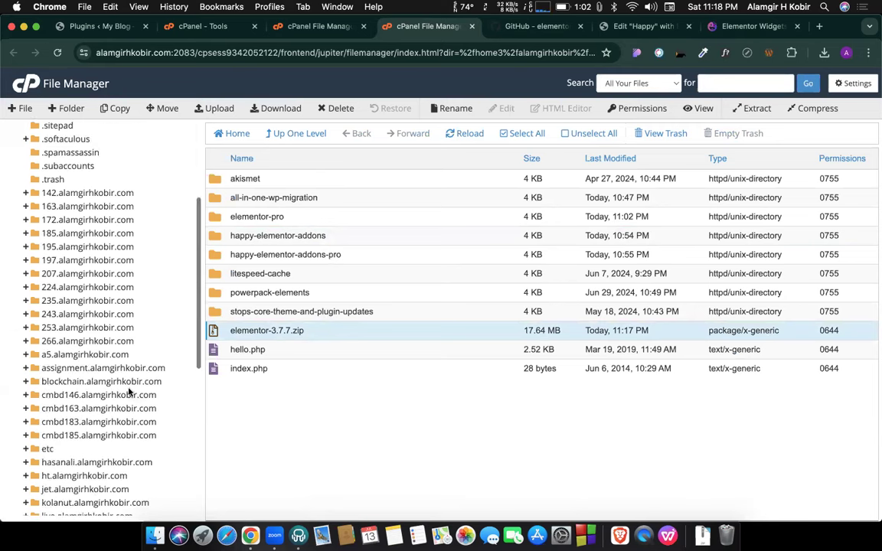
Re-open the site's wp-content/plugins folder and select elementor-3.7.7.zip.
click(291, 136)
click(291, 135)
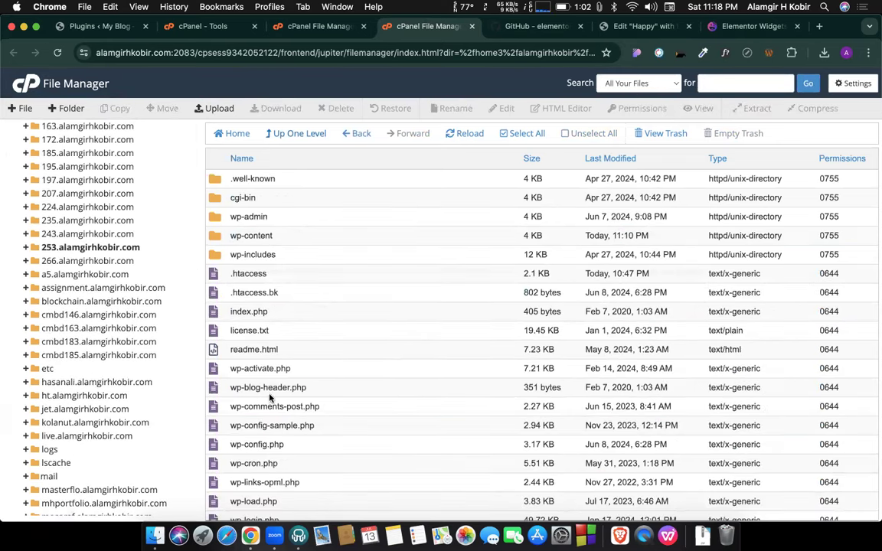
double_click(285, 234)
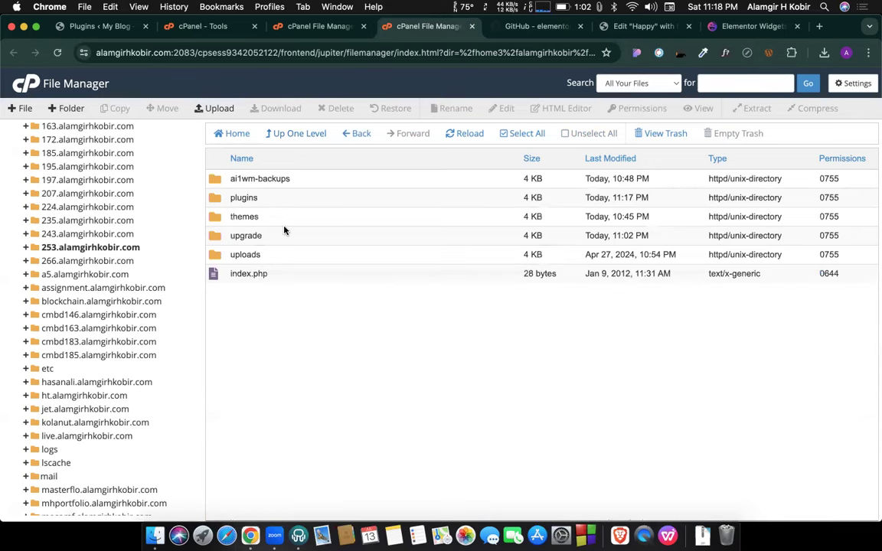
double_click(268, 204)
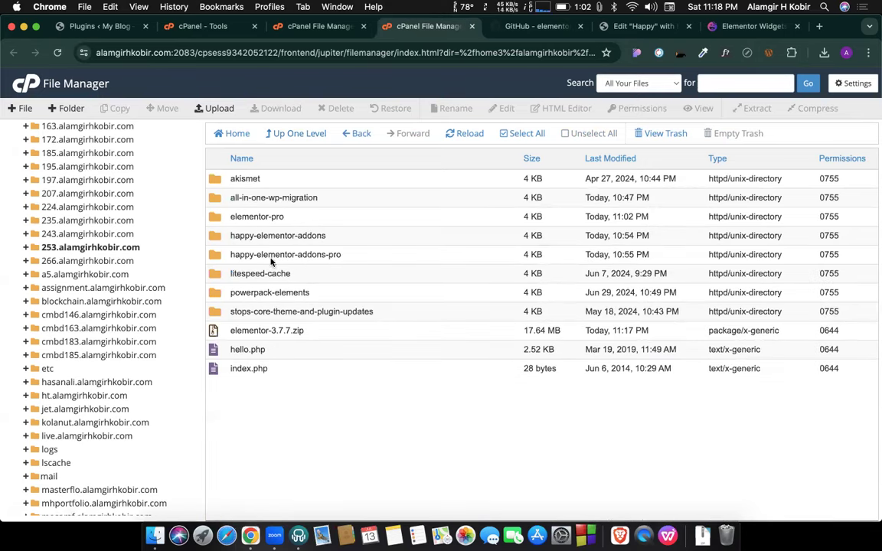
click(324, 333)
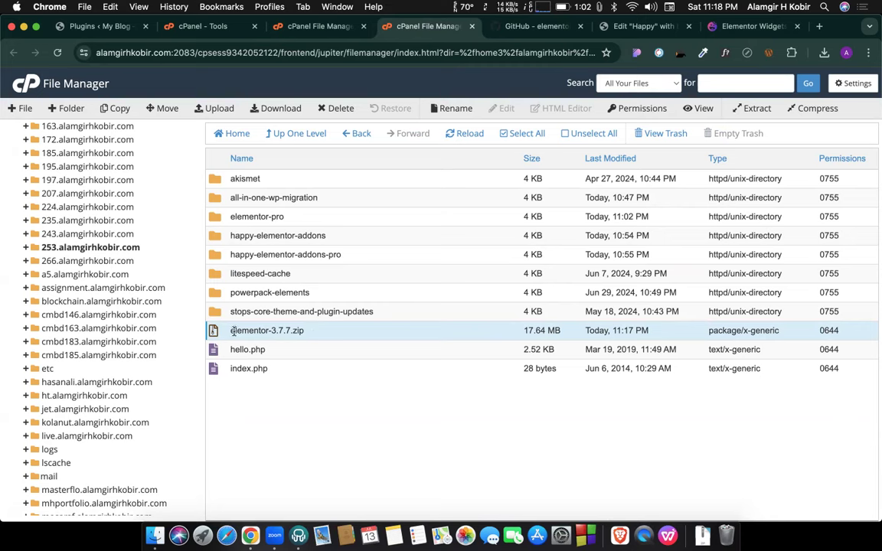
right_click(313, 334)
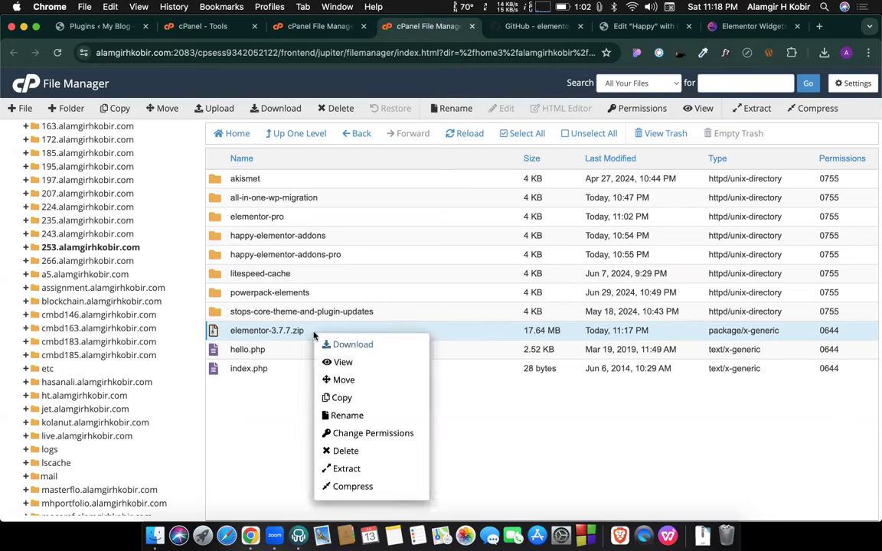
Extract elementor-3.7.7.zip into the plugins folder.
click(335, 470)
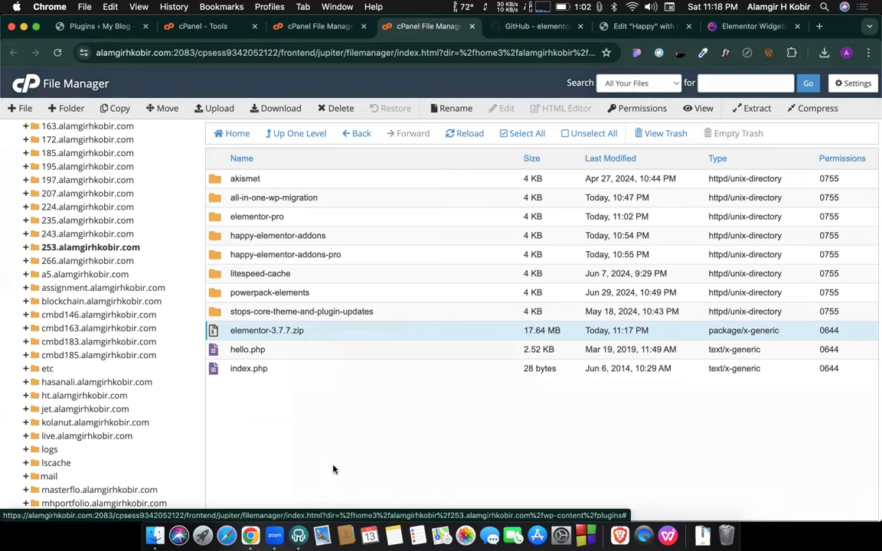
click(528, 356)
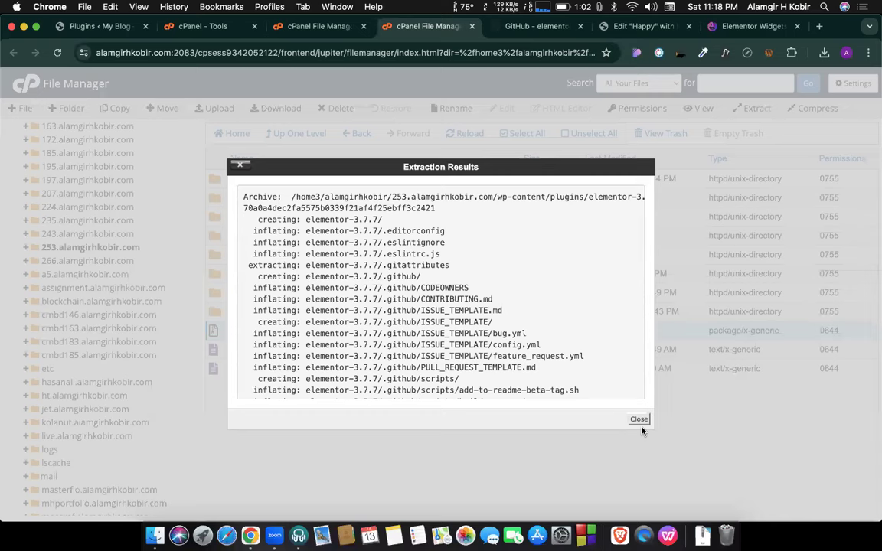
click(638, 418)
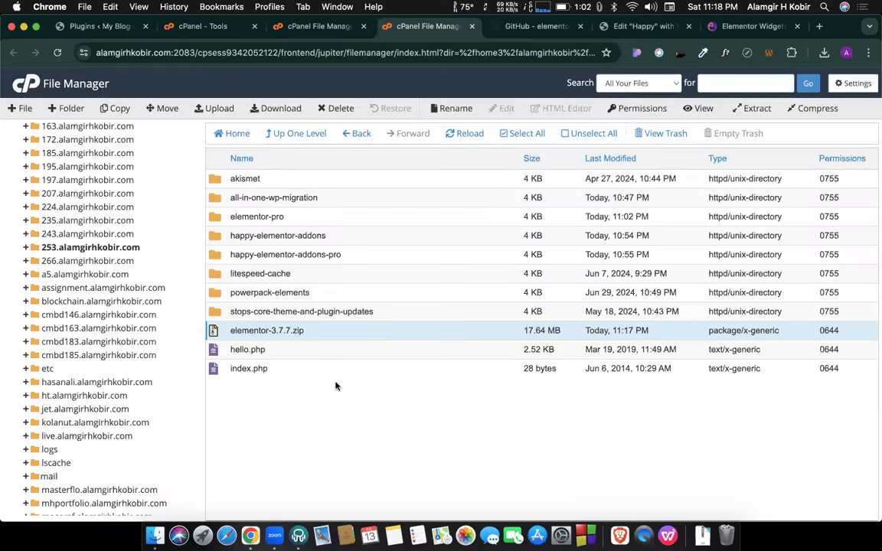
Move elementor-3.7.7.zip to the trash, refresh the listing, and return to WordPress Plugins.
right_click(314, 334)
click(341, 453)
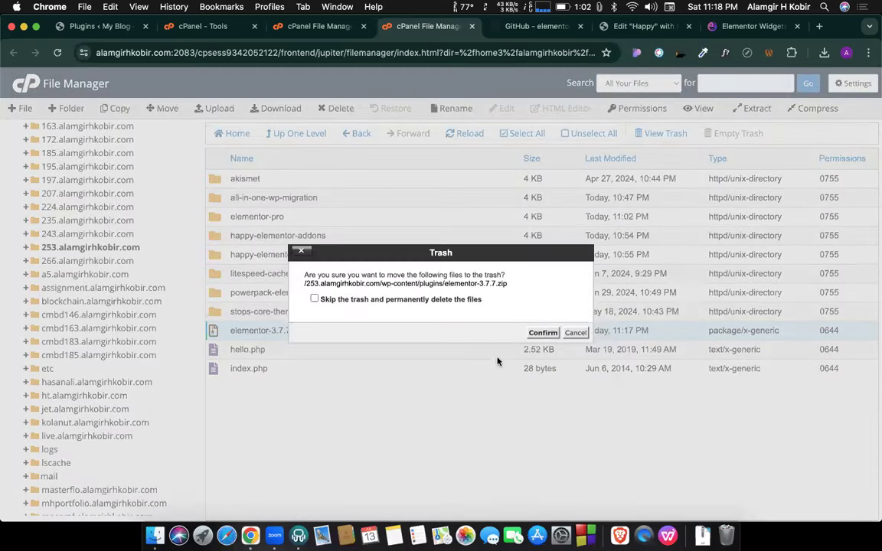
click(544, 333)
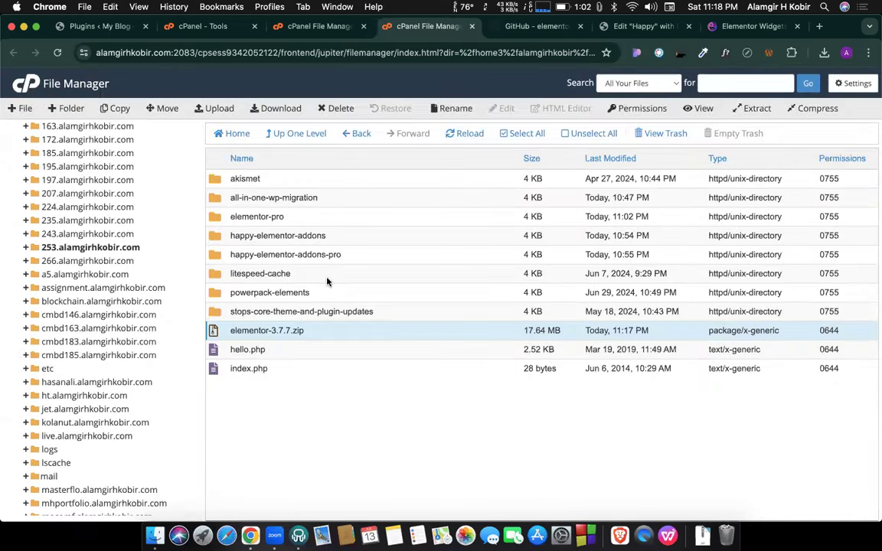
click(461, 134)
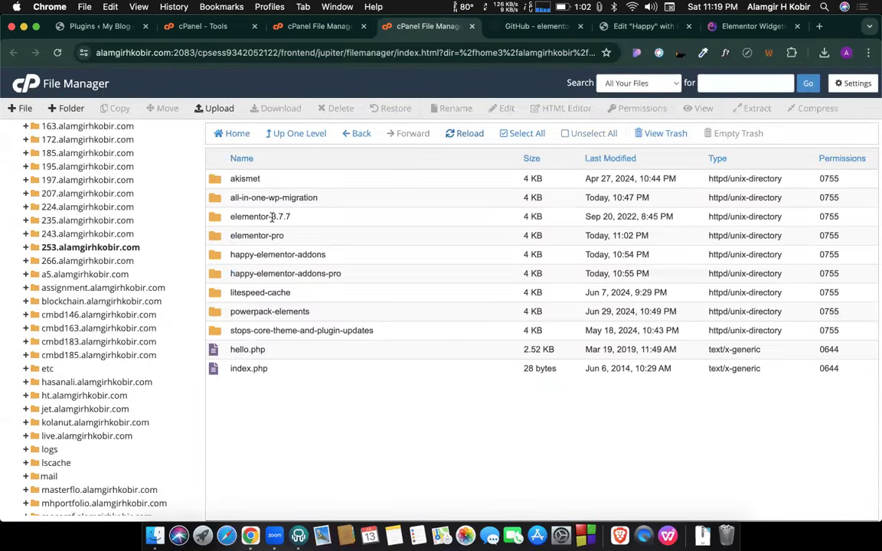
click(94, 27)
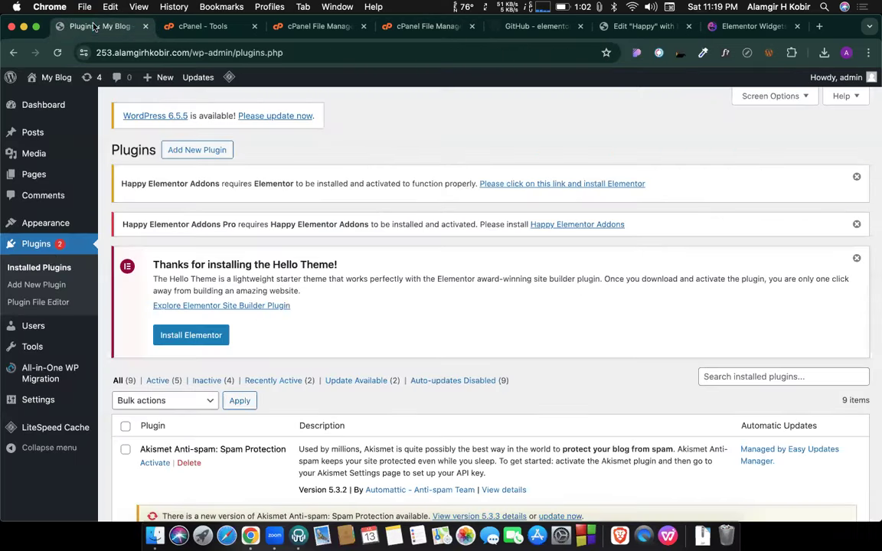
Activate the Elementor and Elementor Pro plugins in the Installed Plugins list.
click(34, 246)
scroll(311, 199, down, 3)
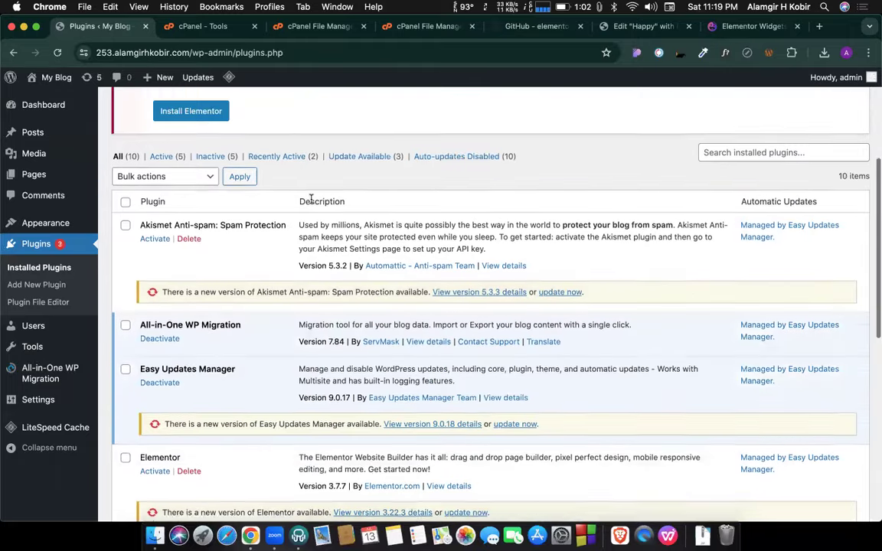
scroll(311, 198, down, 5)
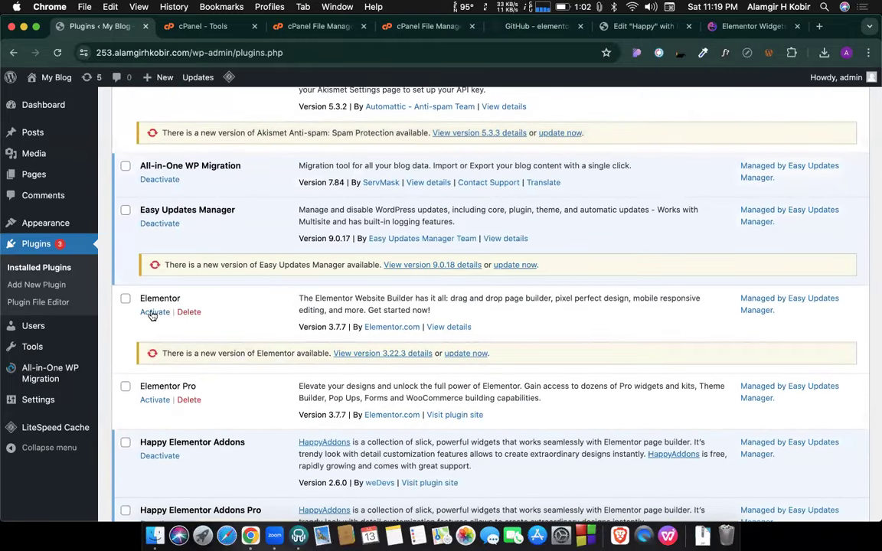
click(153, 313)
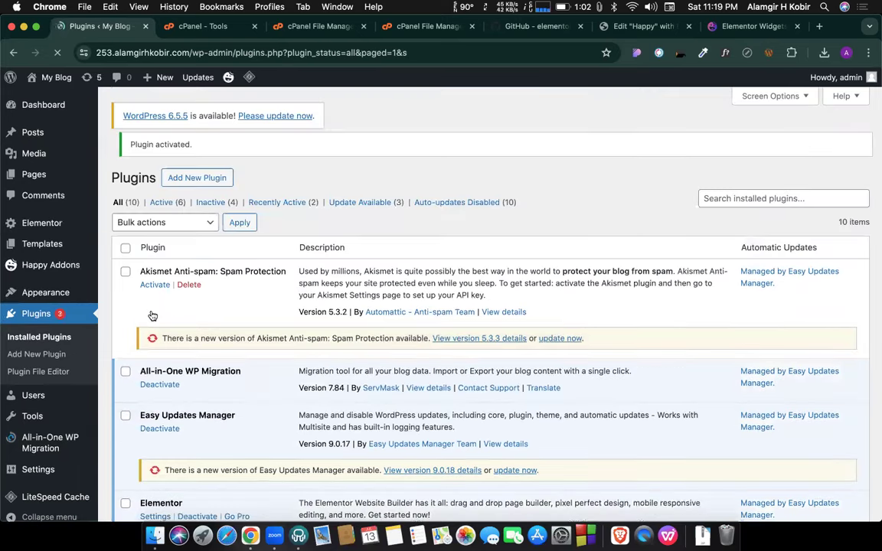
scroll(169, 306, down, 5)
scroll(217, 315, down, 10)
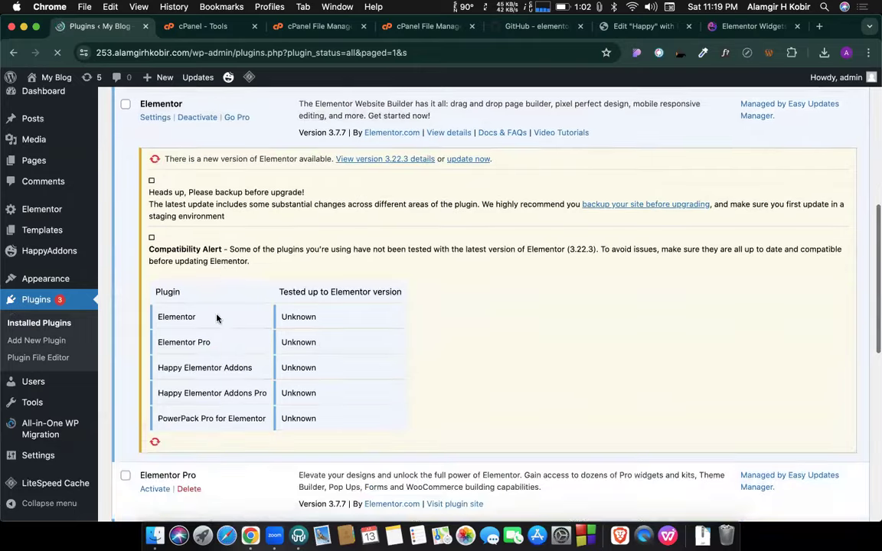
scroll(217, 318, up, 3)
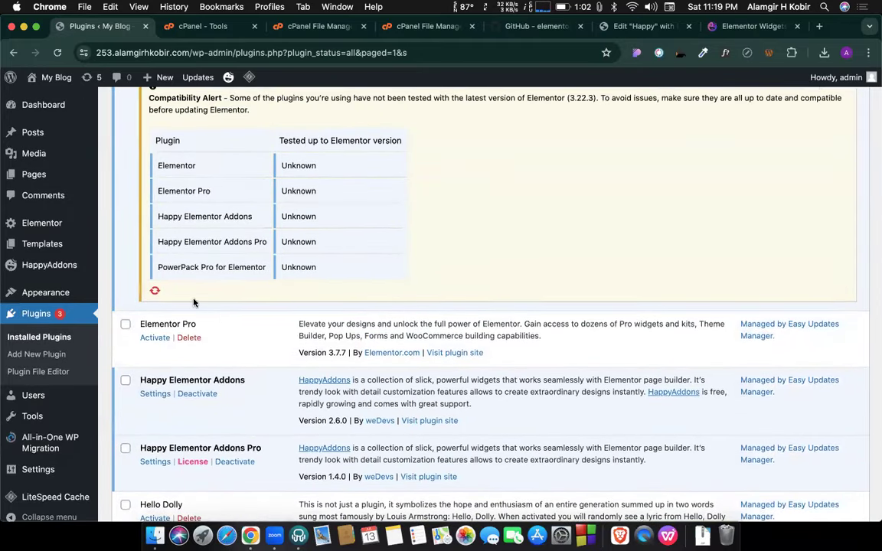
click(154, 338)
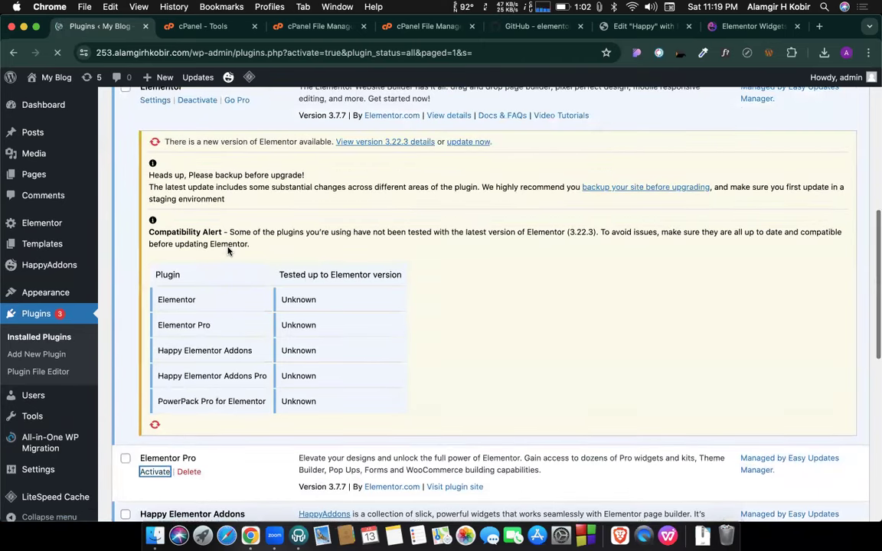
Go to the Easy Updates Manager update options under Dashboard > Updates.
scroll(227, 251, down, 3)
scroll(227, 251, down, 2)
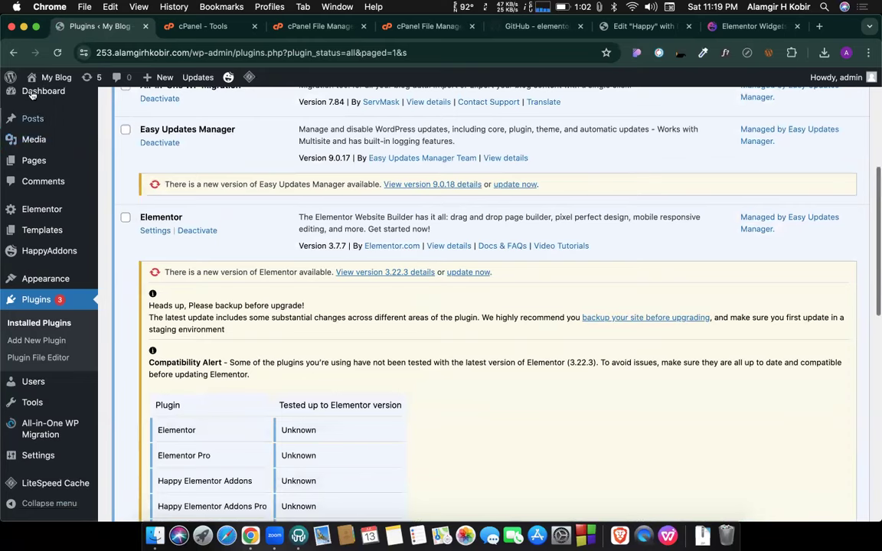
mouse_move(40, 91)
click(142, 129)
scroll(142, 213, down, 3)
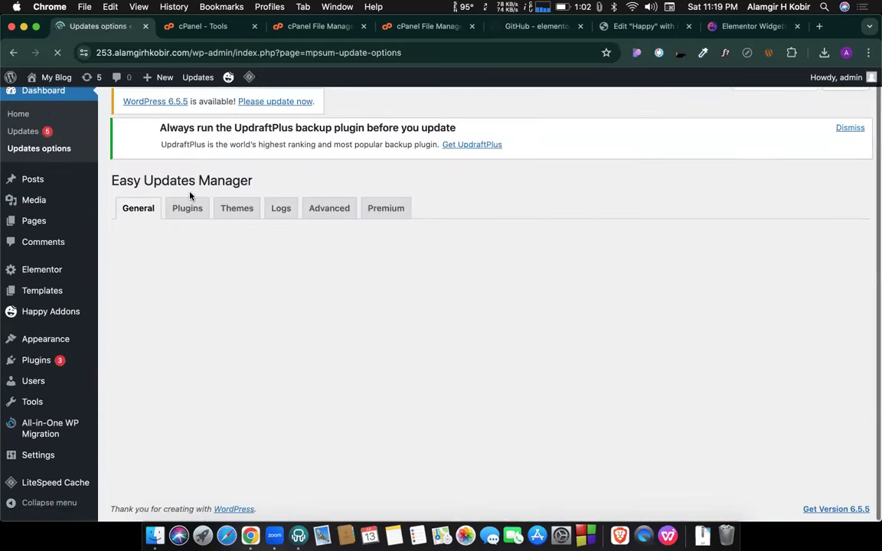
Set Elementor's plugin updates to Blocked in Easy Updates Manager.
click(185, 219)
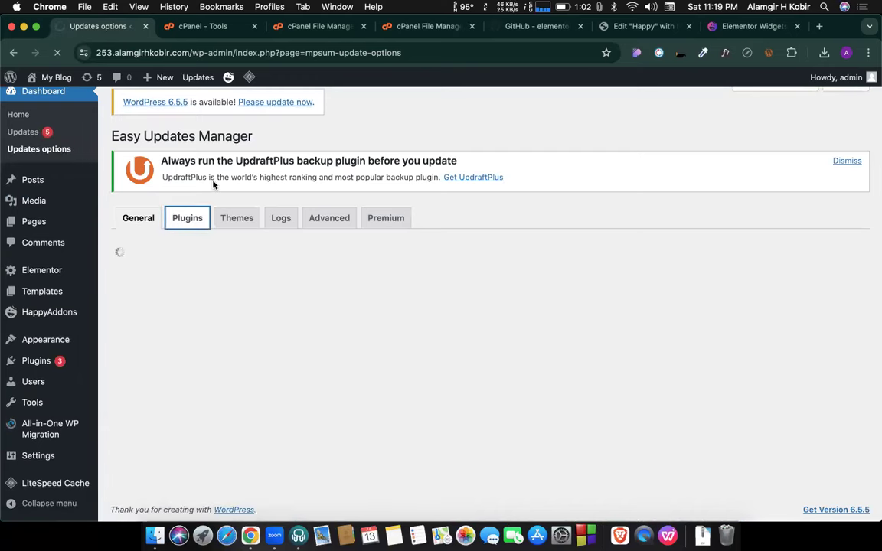
scroll(301, 191, down, 6)
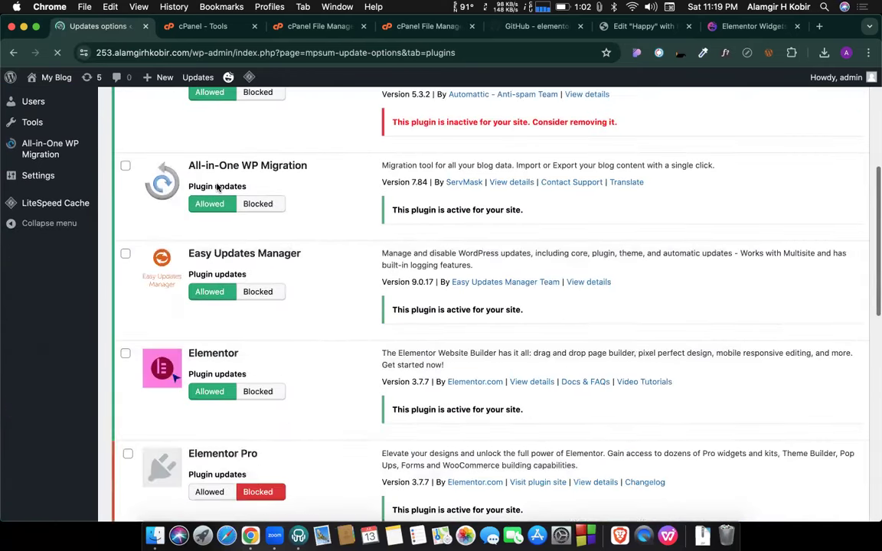
click(258, 287)
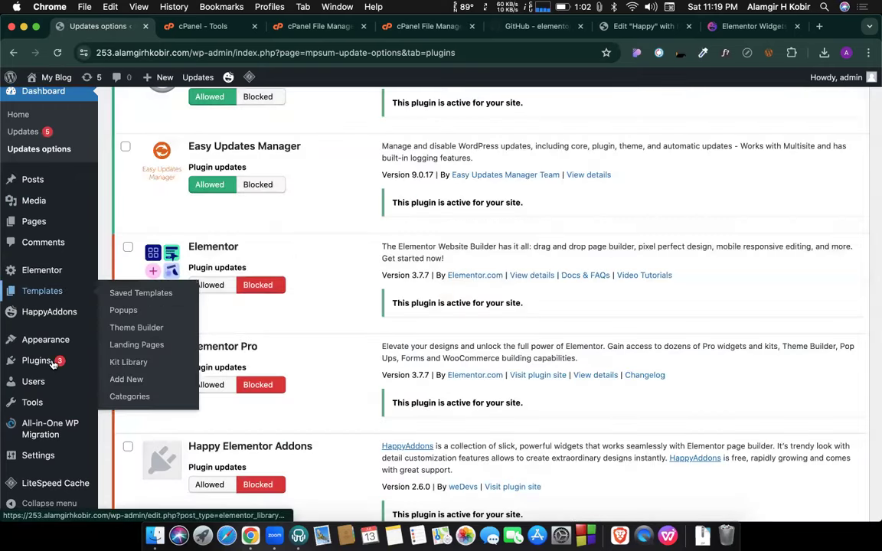
Open the Happy page from the All Pages list in the Elementor editor.
click(50, 362)
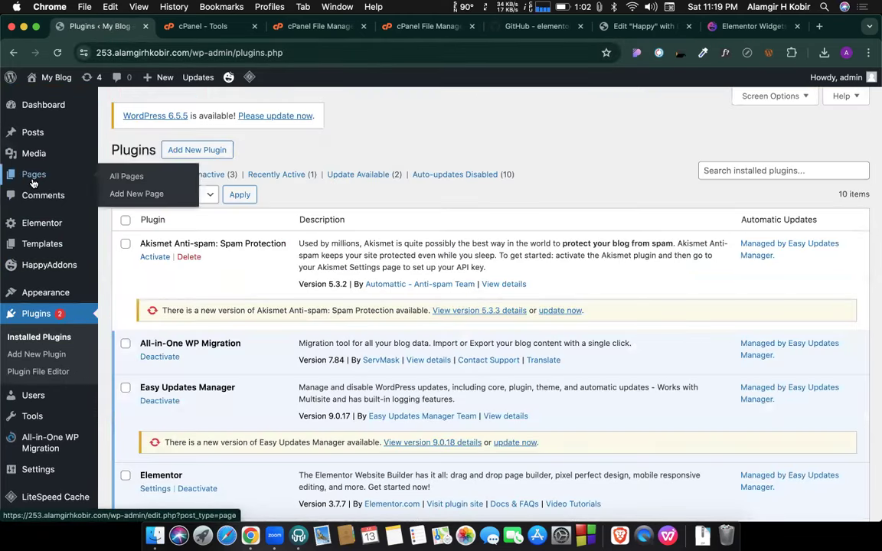
click(32, 183)
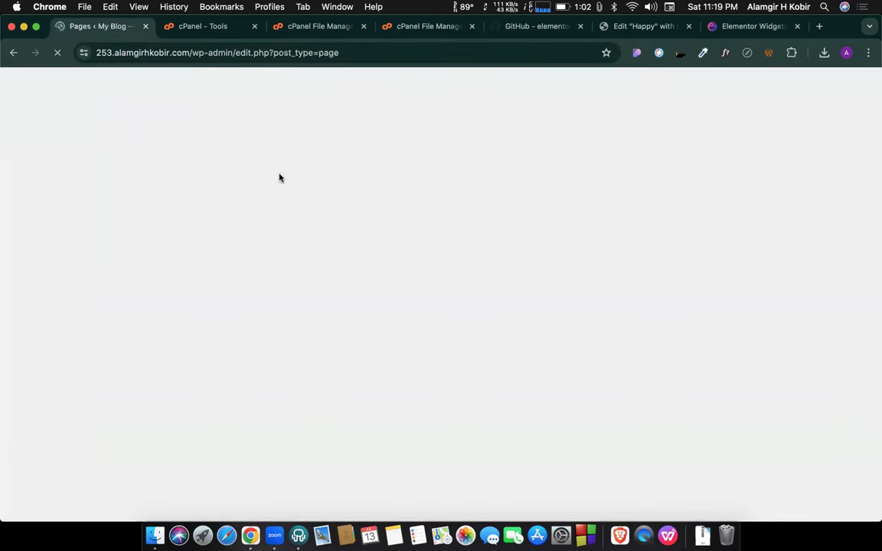
scroll(197, 325, down, 3)
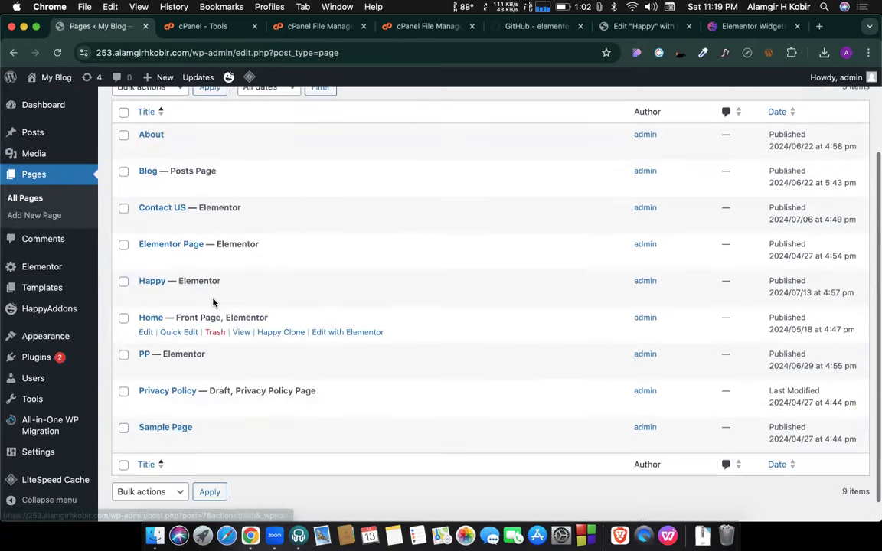
click(346, 296)
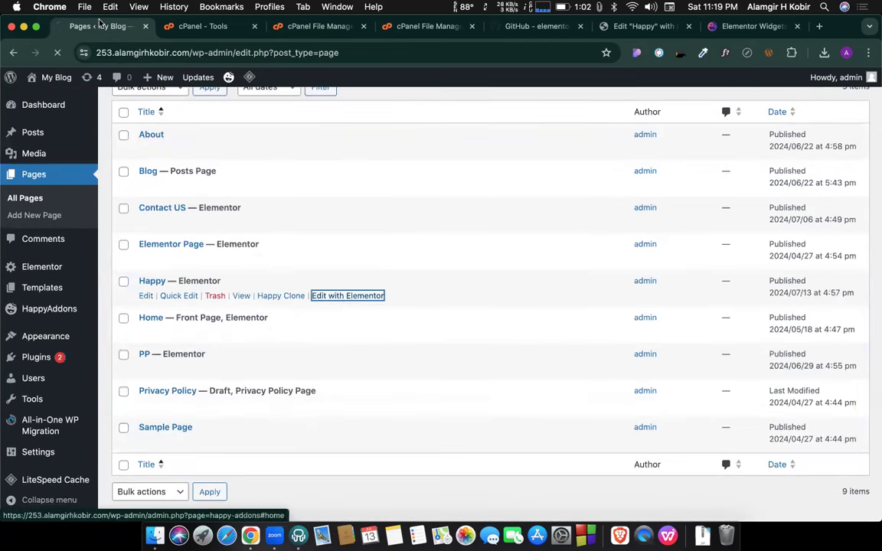
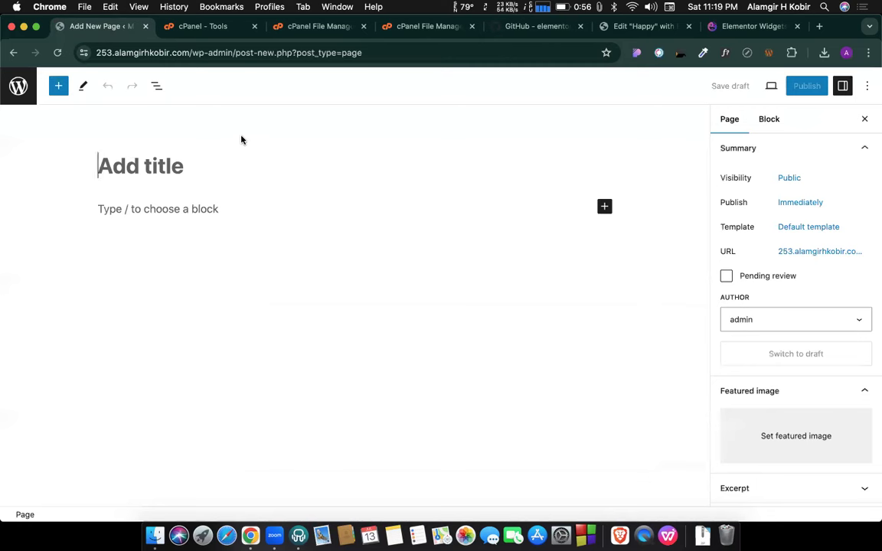
Exit the block editor through the WordPress logo, then go to the installed Plugins list.
click(157, 86)
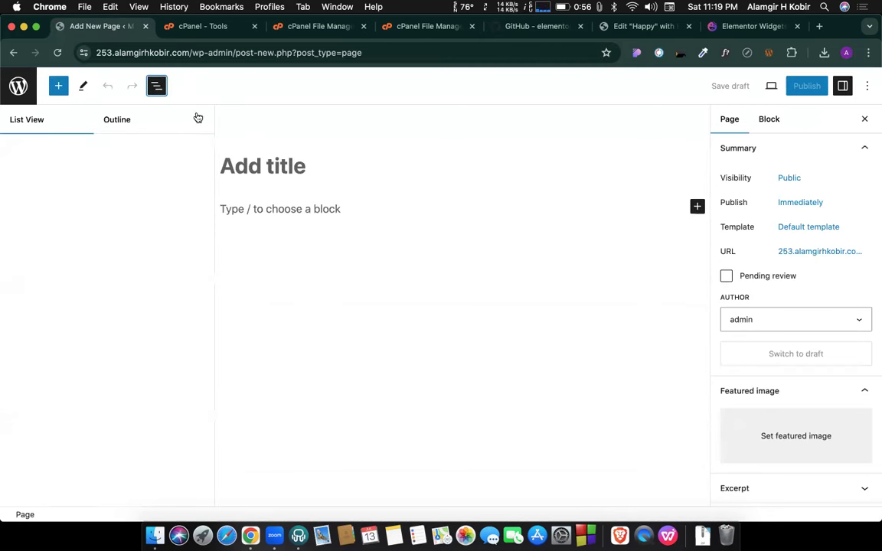
click(197, 117)
click(23, 85)
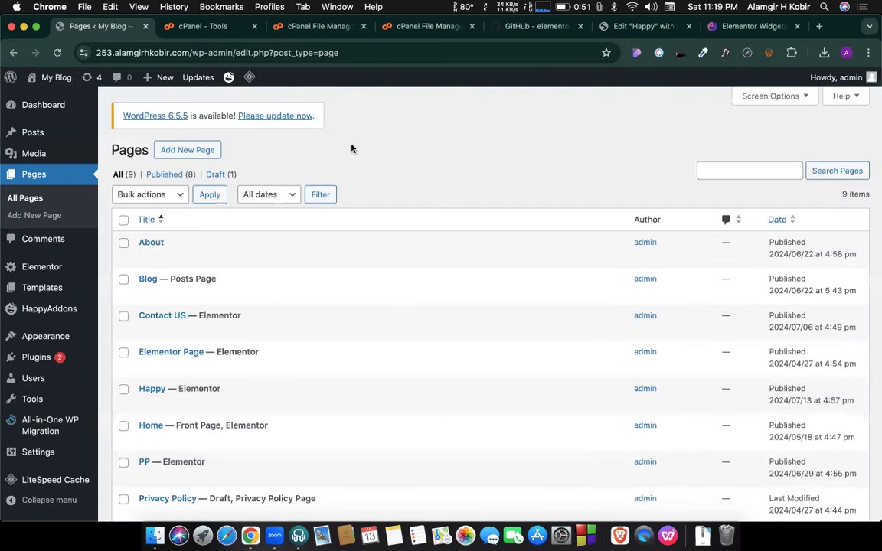
click(40, 357)
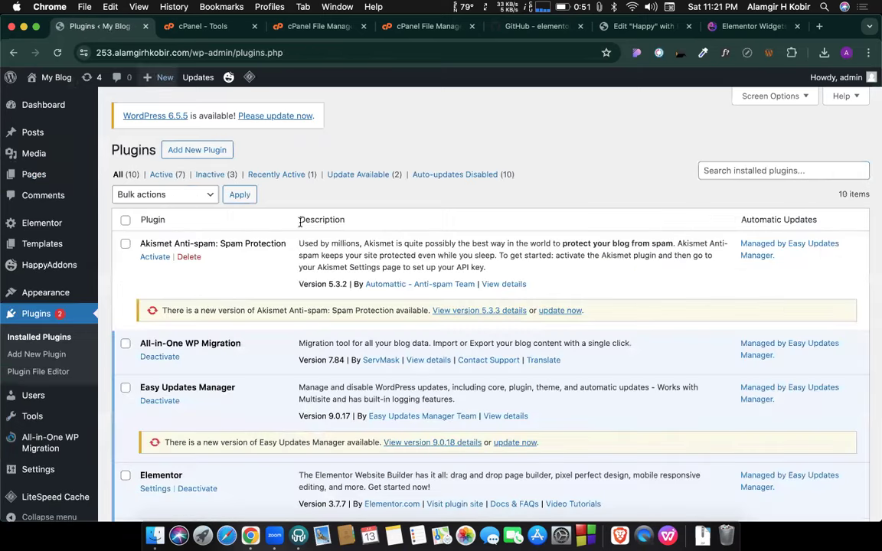
Scroll through the 10 installed plugins, then open Elementor > Settings on its General tab.
scroll(300, 222, down, 5)
scroll(300, 223, down, 1)
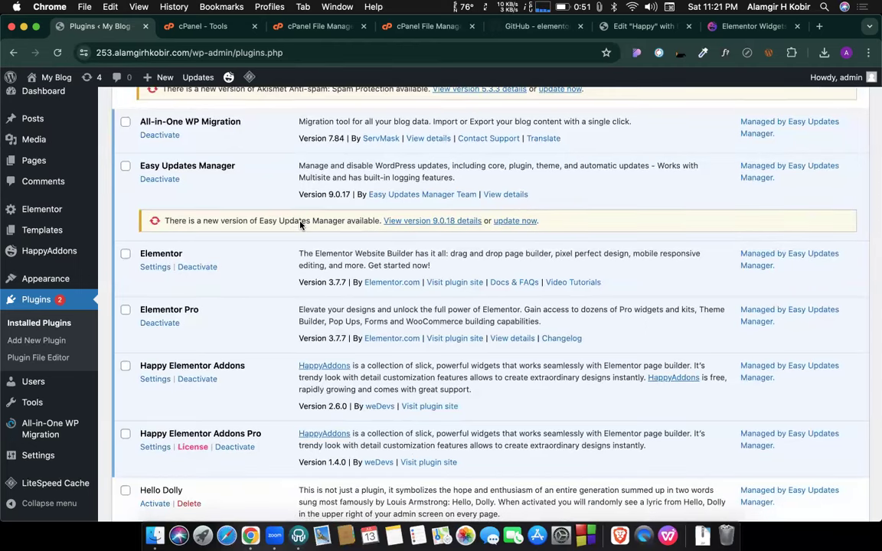
scroll(300, 224, up, 5)
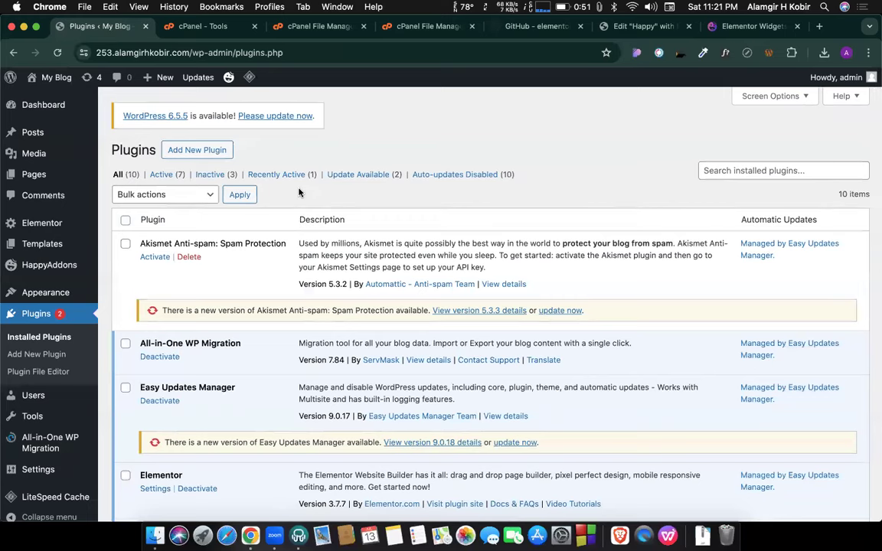
scroll(298, 192, down, 5)
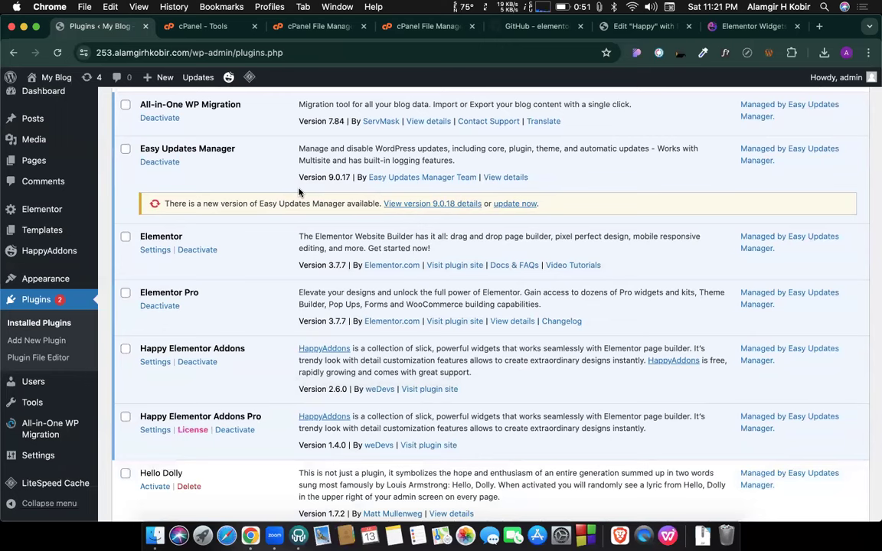
mouse_move(42, 211)
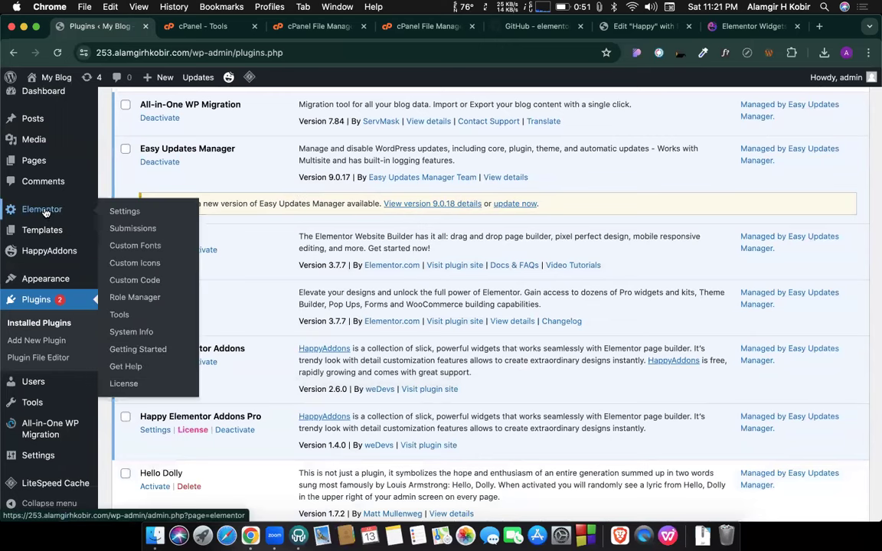
click(121, 211)
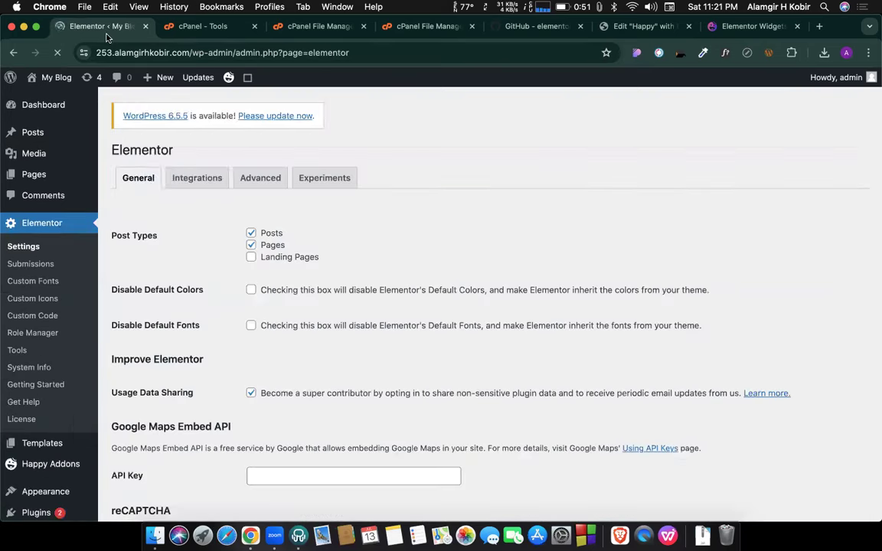
scroll(253, 260, down, 5)
scroll(234, 268, up, 5)
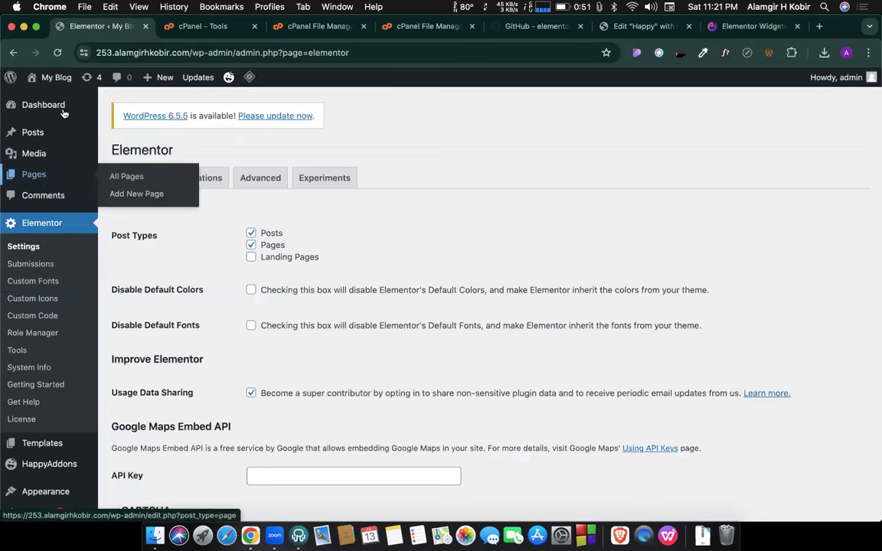
From Pages > All Pages, launch the Home page in the Elementor editor.
click(34, 175)
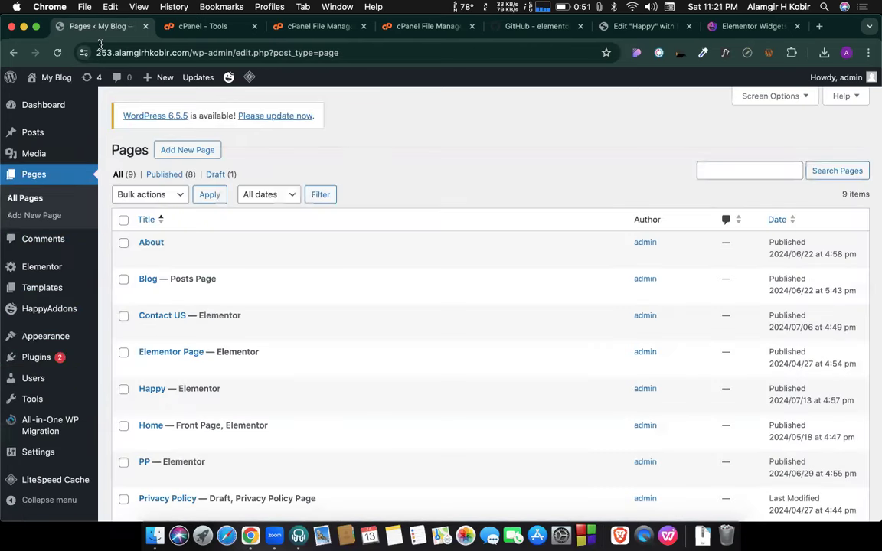
scroll(296, 346, down, 2)
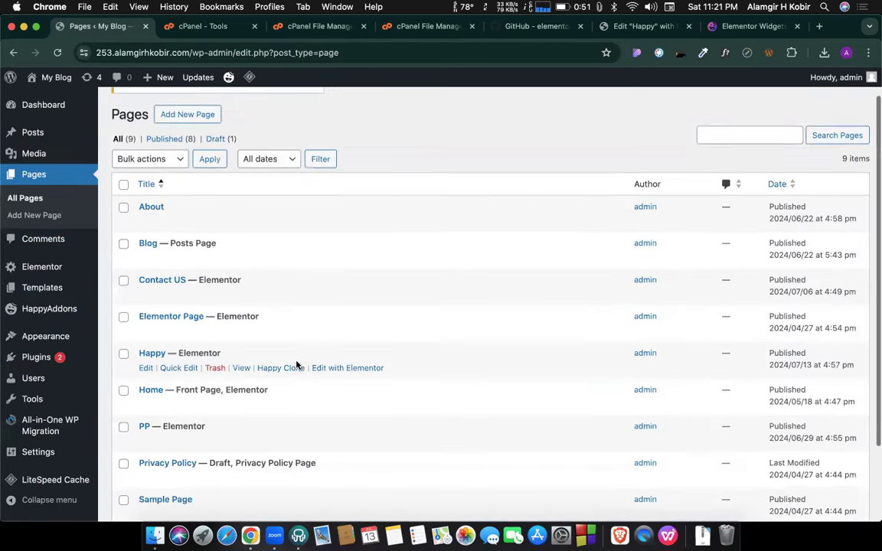
click(352, 405)
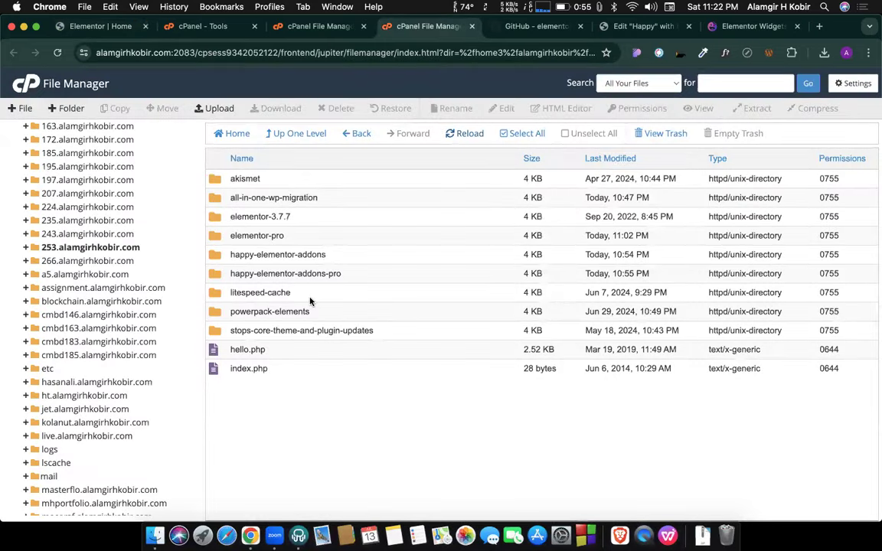
Move the elementor-3.7.7 folder in wp-content/plugins to the trash.
click(304, 222)
right_click(309, 222)
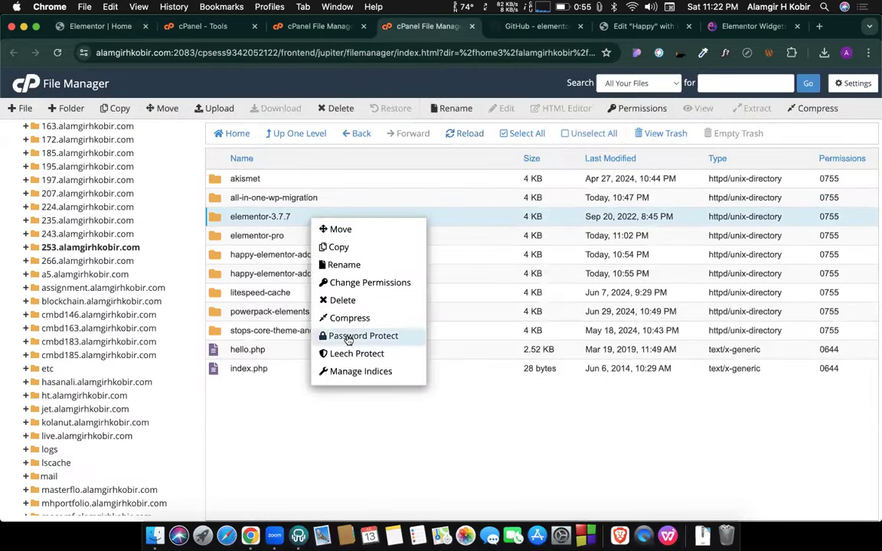
click(331, 299)
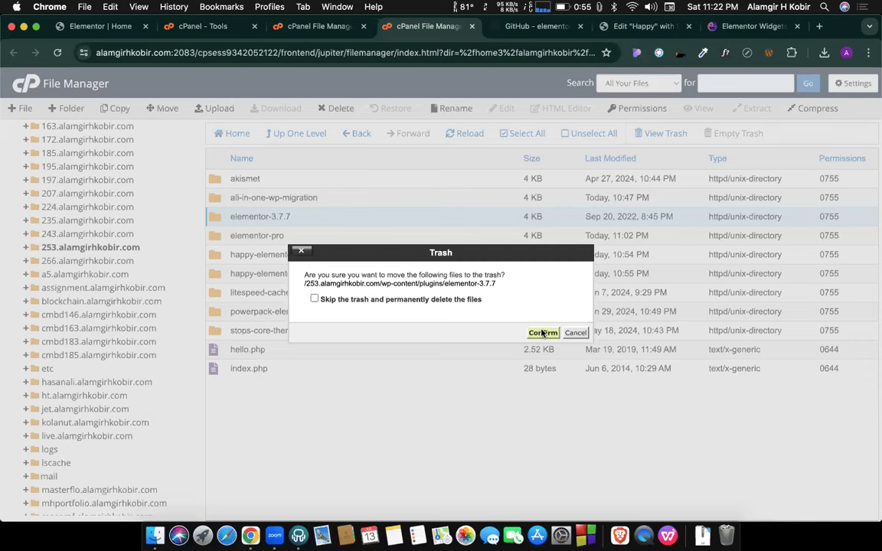
click(542, 332)
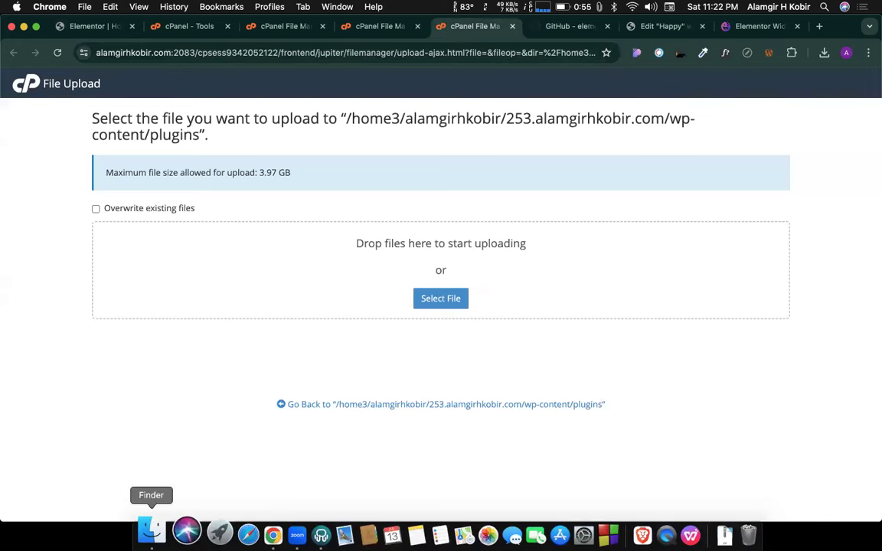
Drag elementor.zip from Finder into the plugins folder upload zone.
click(151, 529)
drag(460, 199, 466, 322)
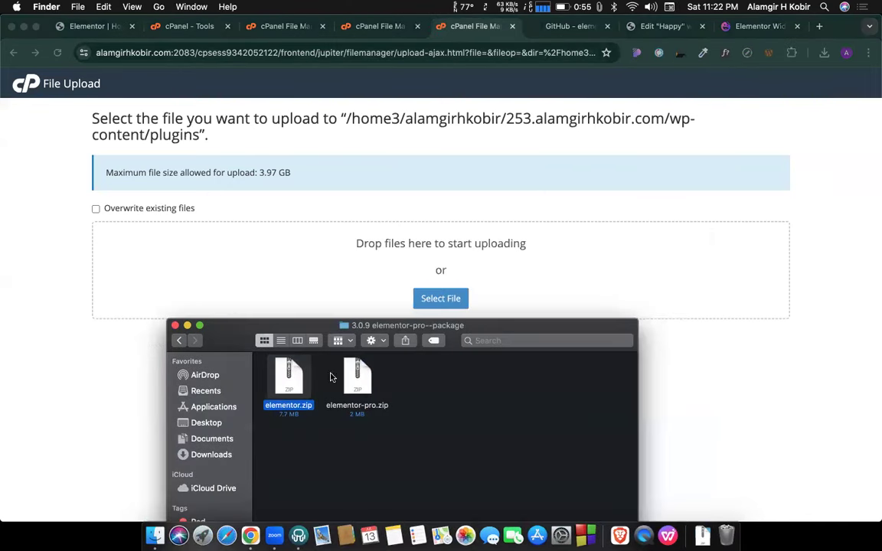
drag(284, 376, 445, 261)
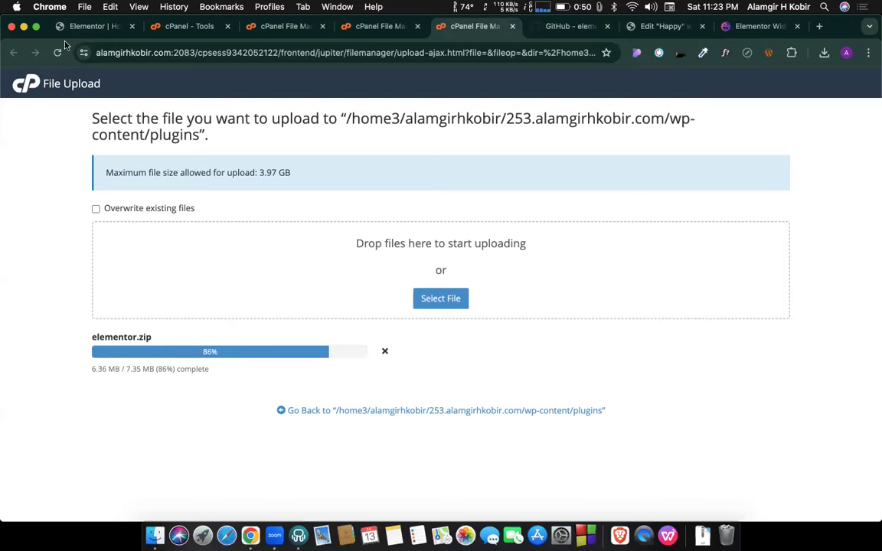
click(107, 26)
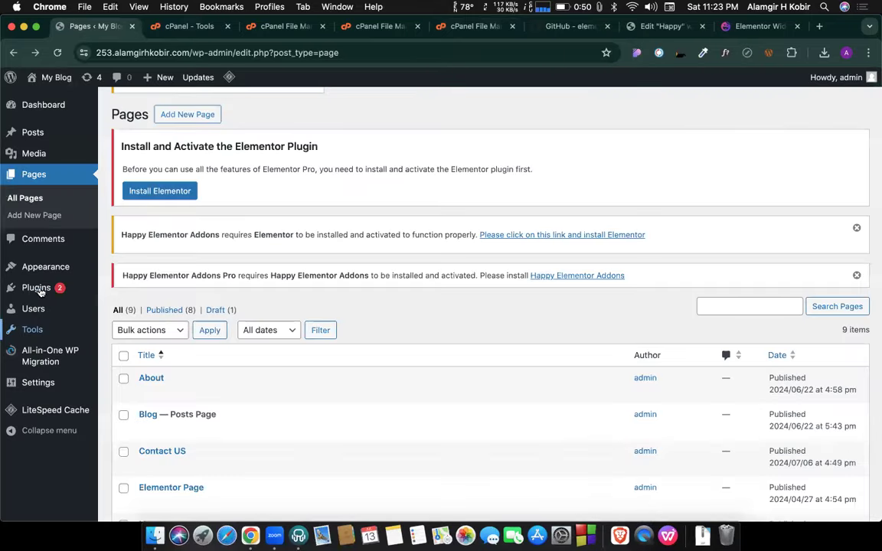
Check that the Plugins list shows elementor-3.7.7 deactivated as missing, then return to the cPanel upload.
click(39, 292)
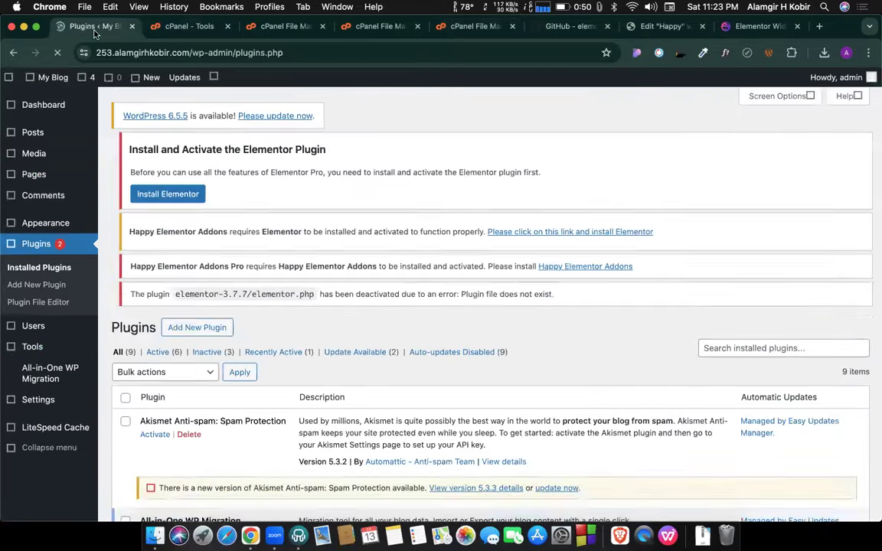
scroll(271, 304, down, 5)
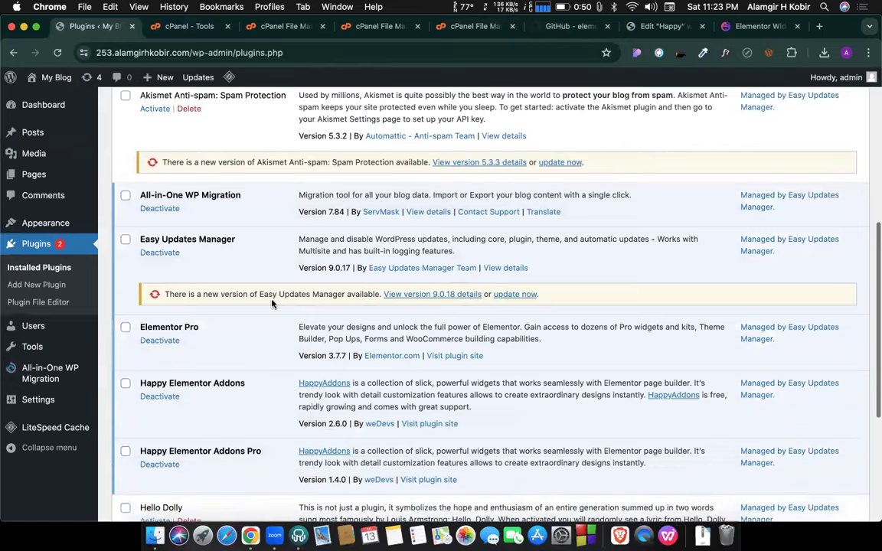
scroll(271, 304, down, 1)
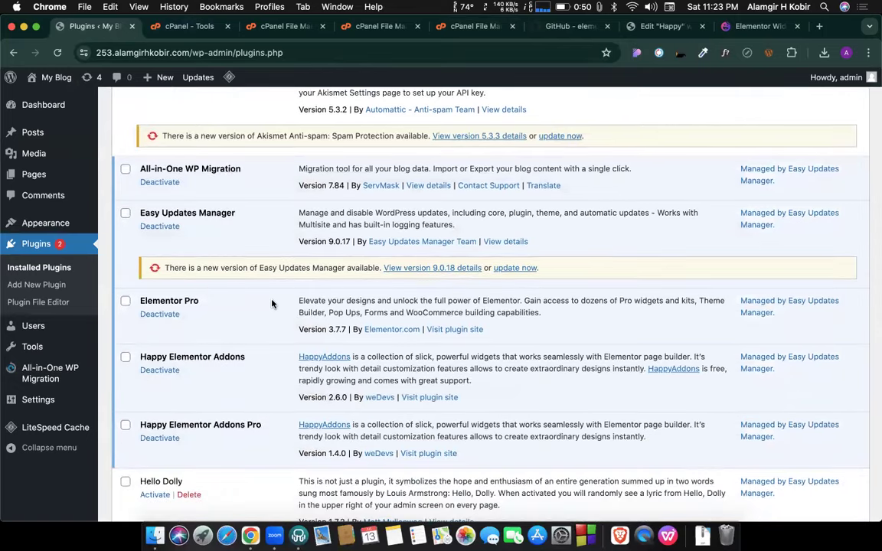
click(376, 26)
click(475, 26)
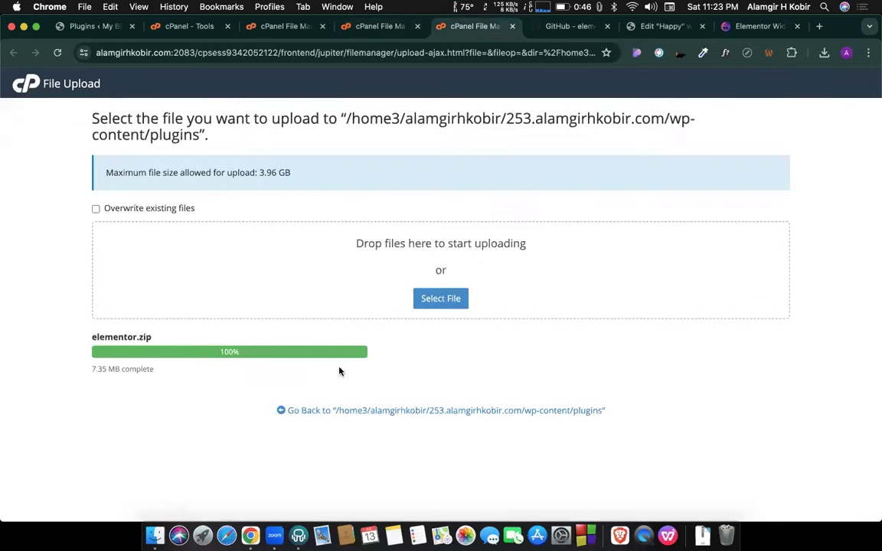
Extract elementor.zip into the wp-content/plugins folder.
click(307, 411)
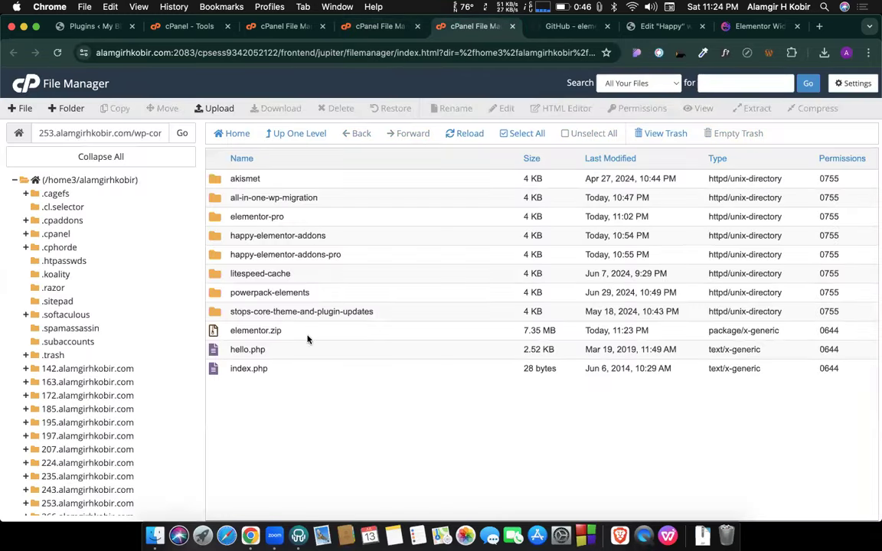
right_click(287, 334)
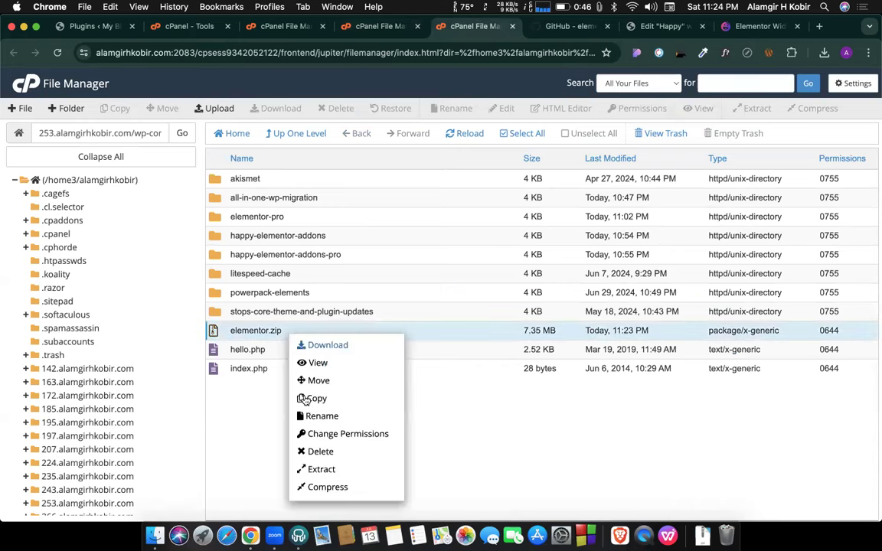
click(318, 469)
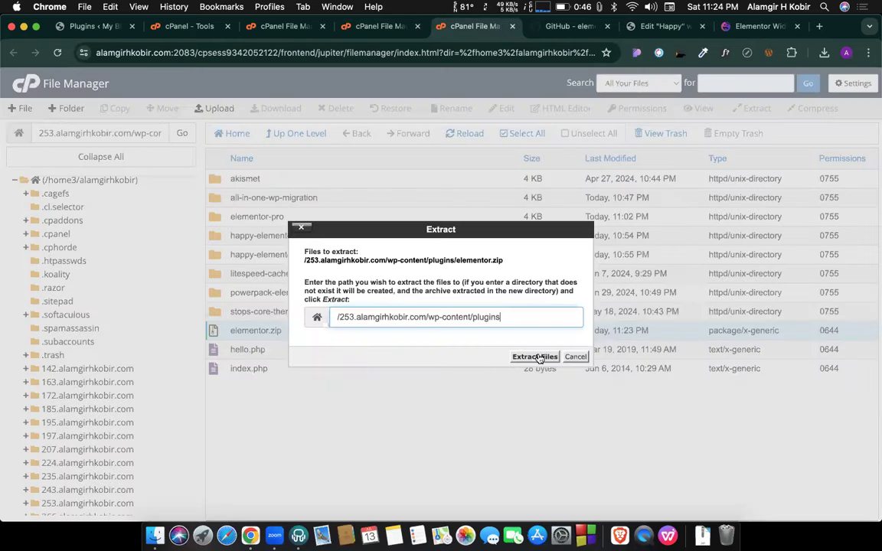
click(535, 356)
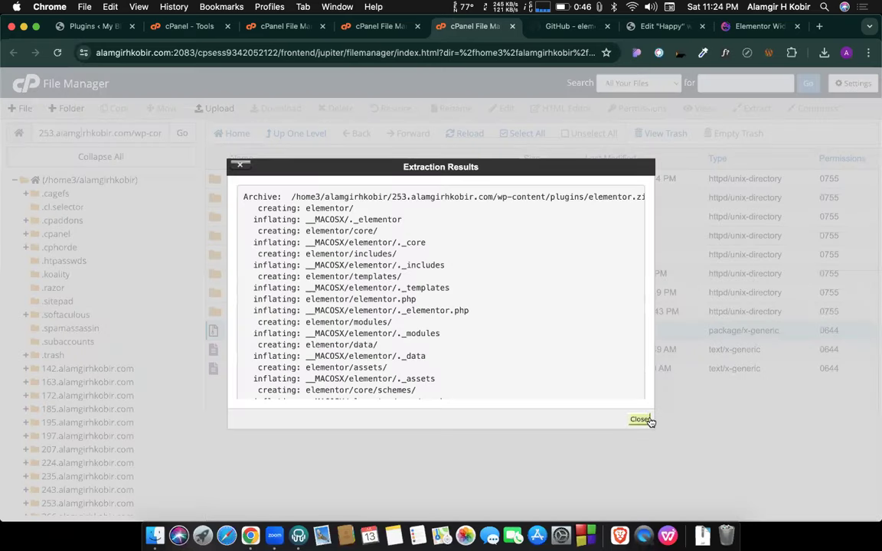
click(640, 420)
Trash the elementor.zip archive and refresh the plugins folder listing.
right_click(275, 334)
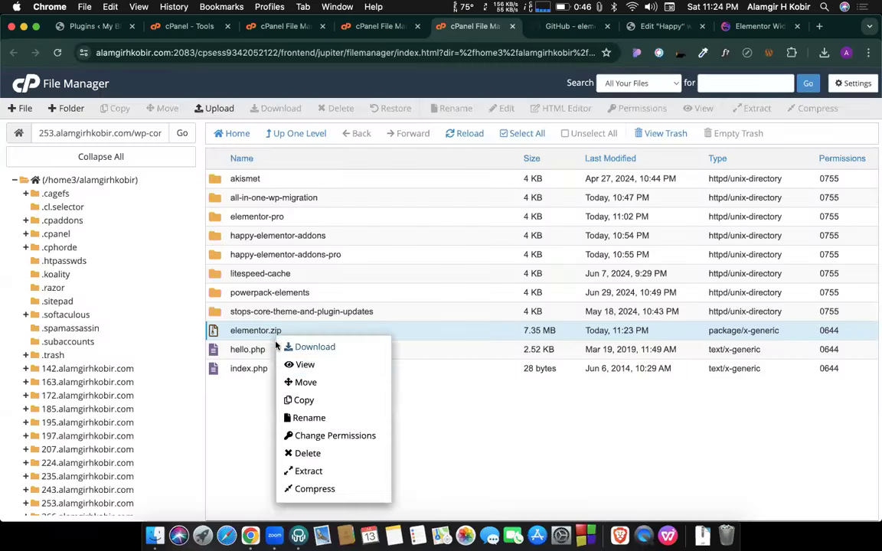
click(301, 455)
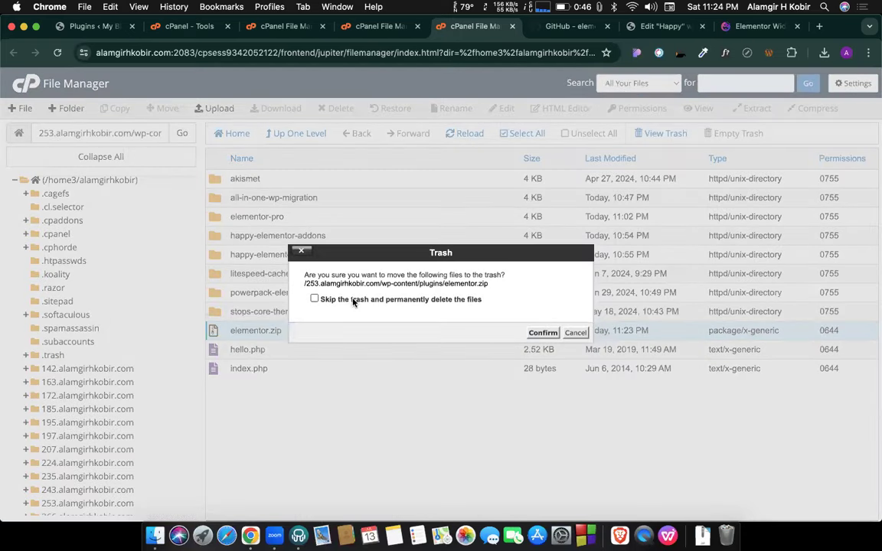
click(542, 334)
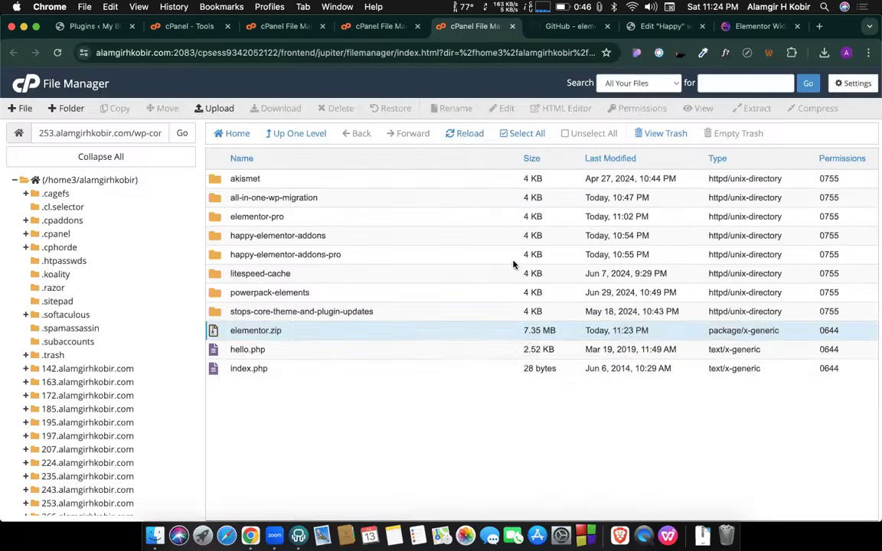
click(460, 138)
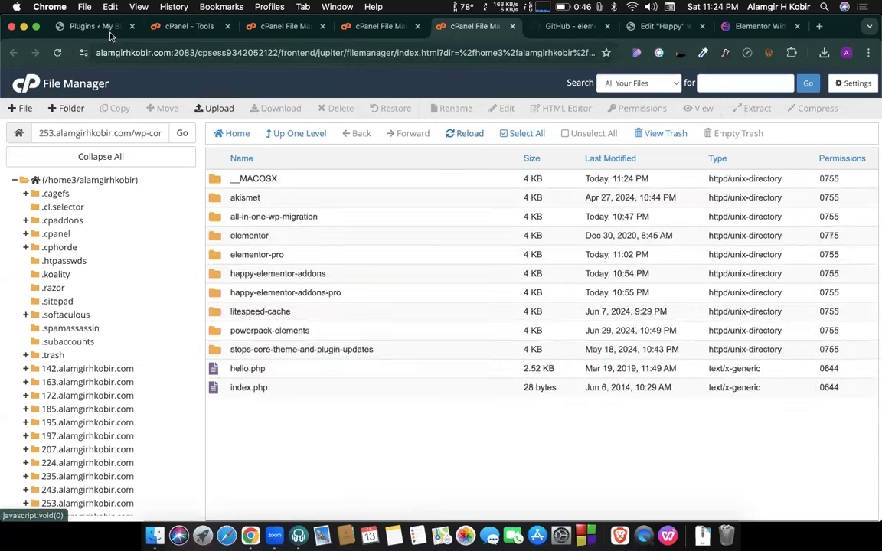
click(156, 26)
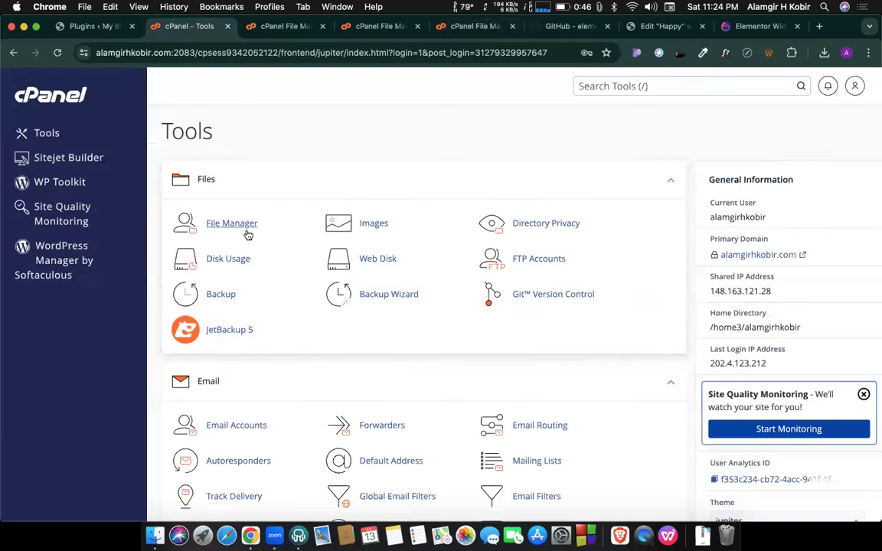
click(271, 28)
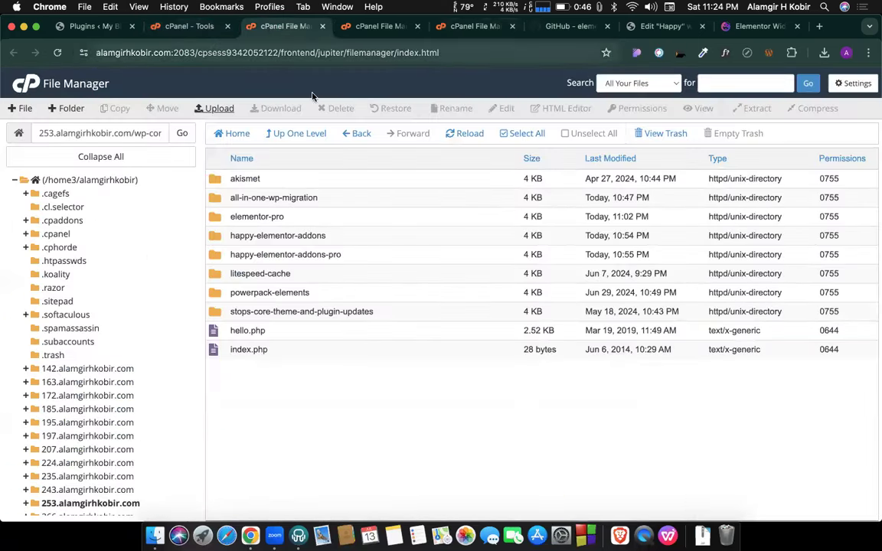
Activate Elementor 3.0.15, review the Plugins update settings, and return to Installed Plugins.
click(83, 28)
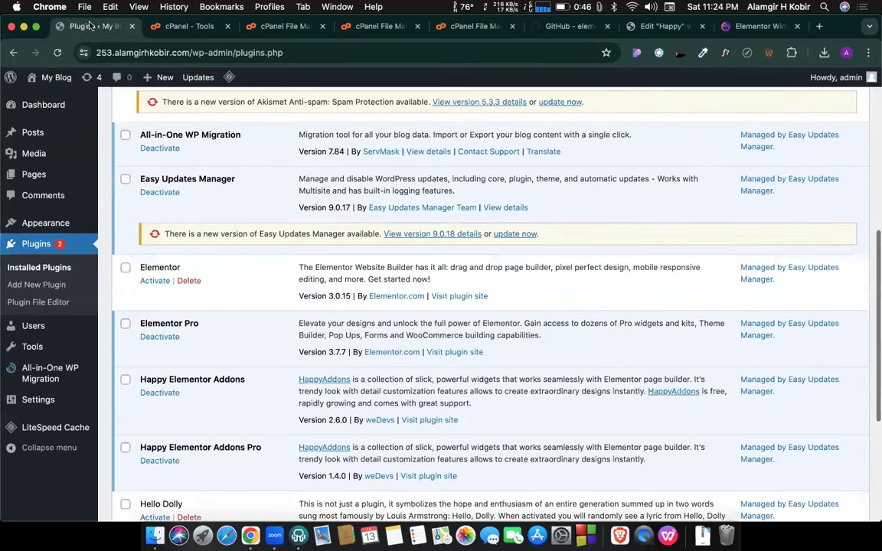
click(156, 281)
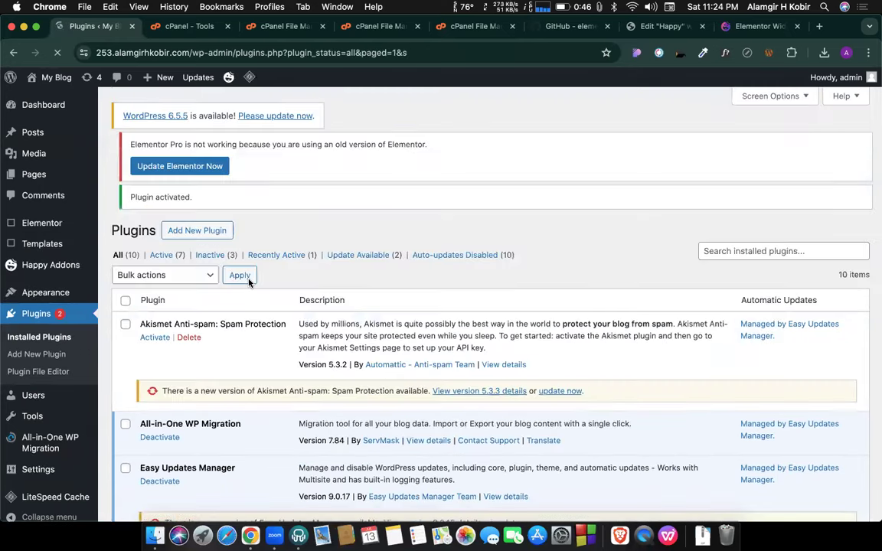
mouse_move(57, 101)
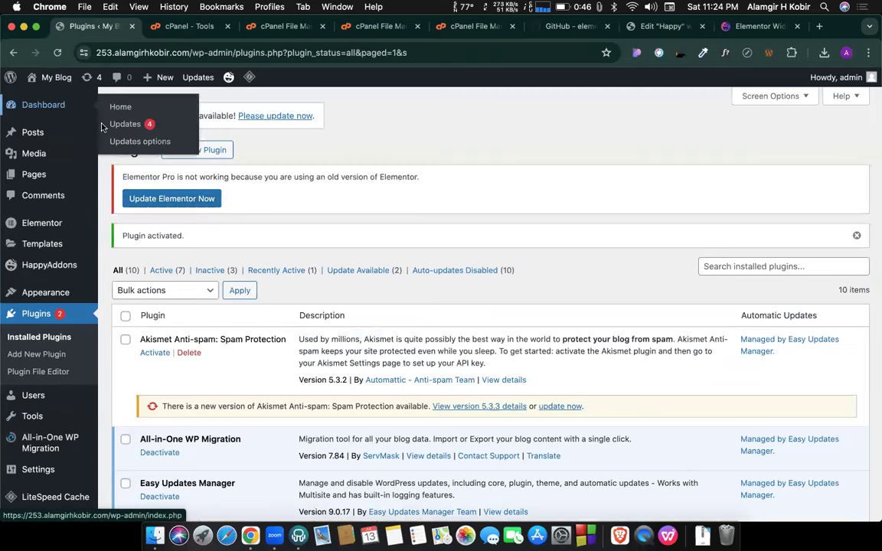
click(124, 143)
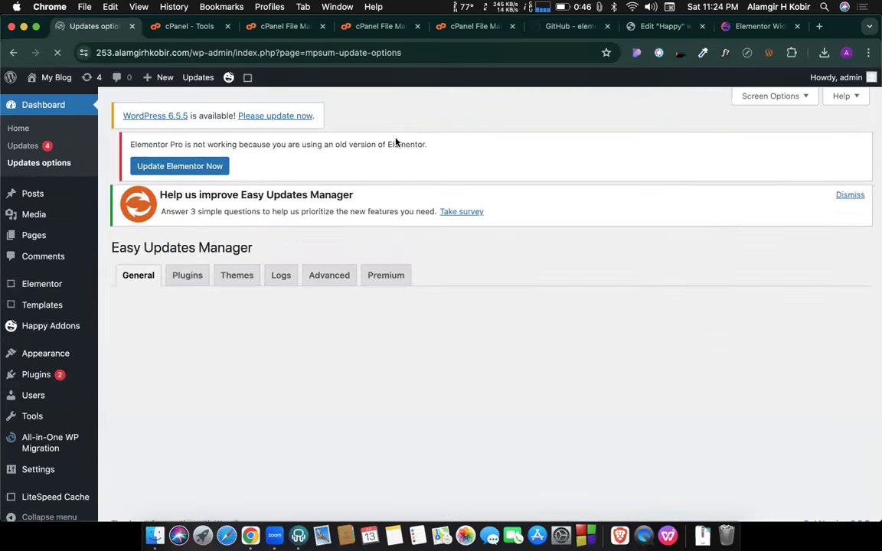
scroll(290, 207, down, 5)
scroll(236, 165, up, 5)
click(186, 170)
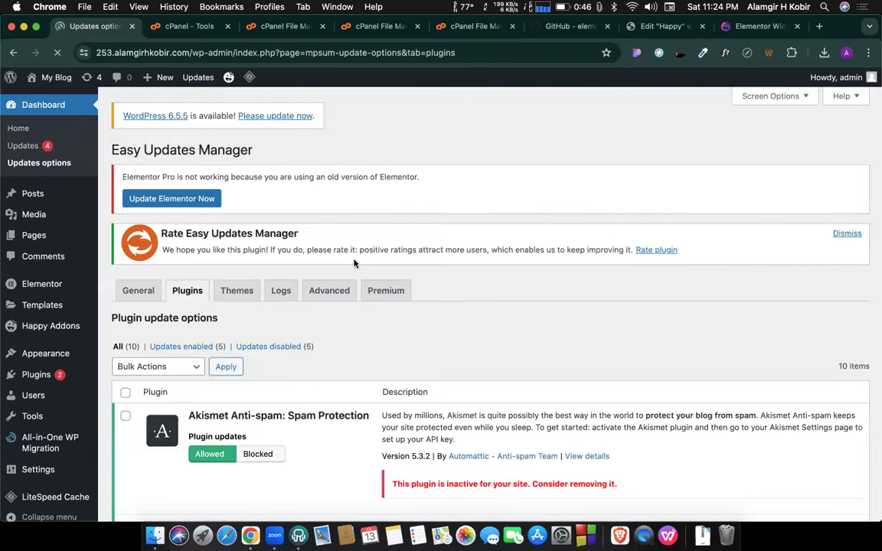
scroll(354, 263, down, 10)
scroll(352, 264, up, 4)
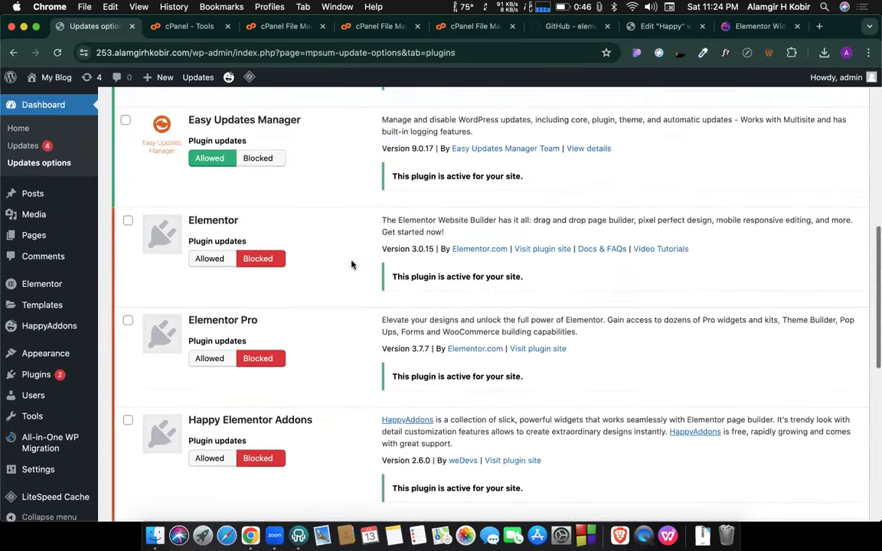
click(47, 374)
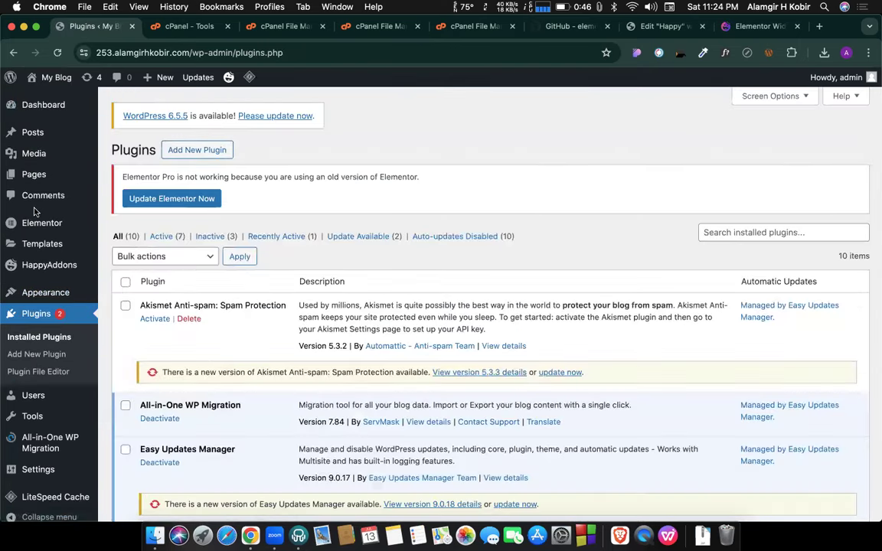
Open the Happy page in Elementor, narrow the widget panel, and scroll to the Happy Addons widgets.
click(127, 176)
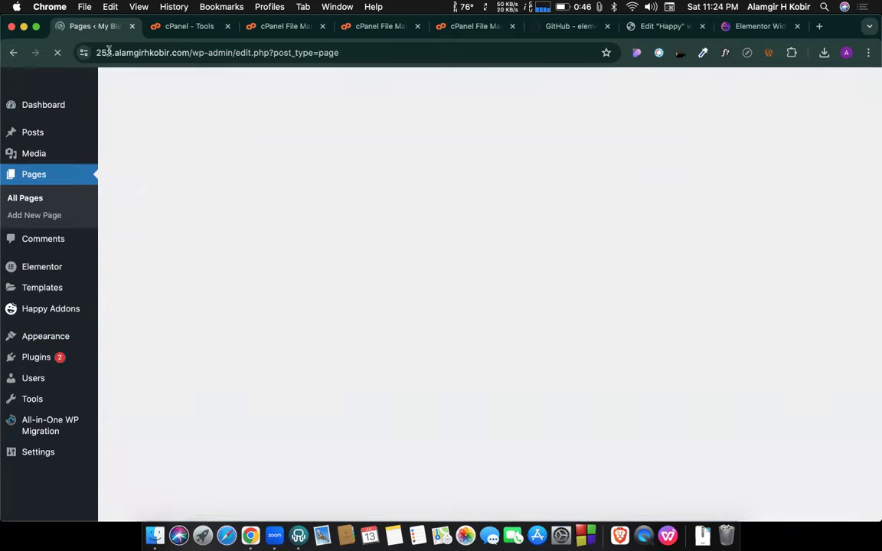
scroll(220, 232, down, 5)
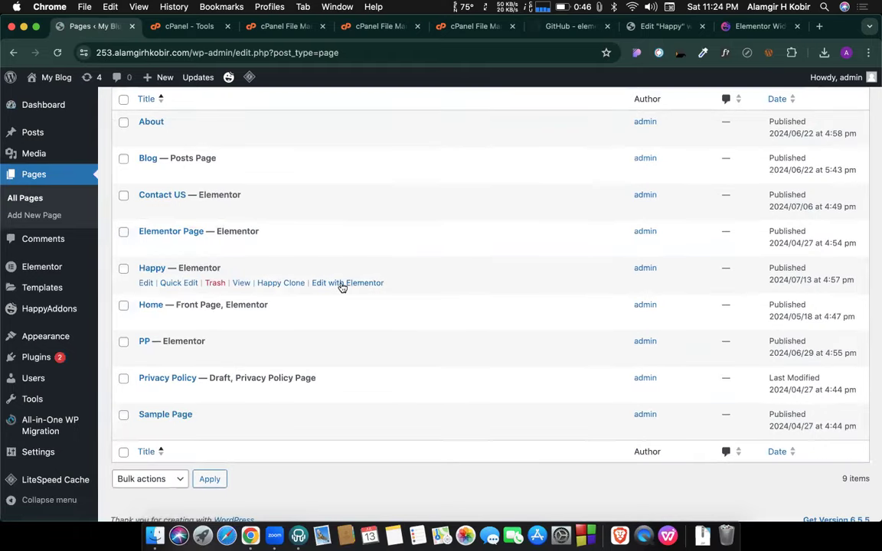
click(344, 283)
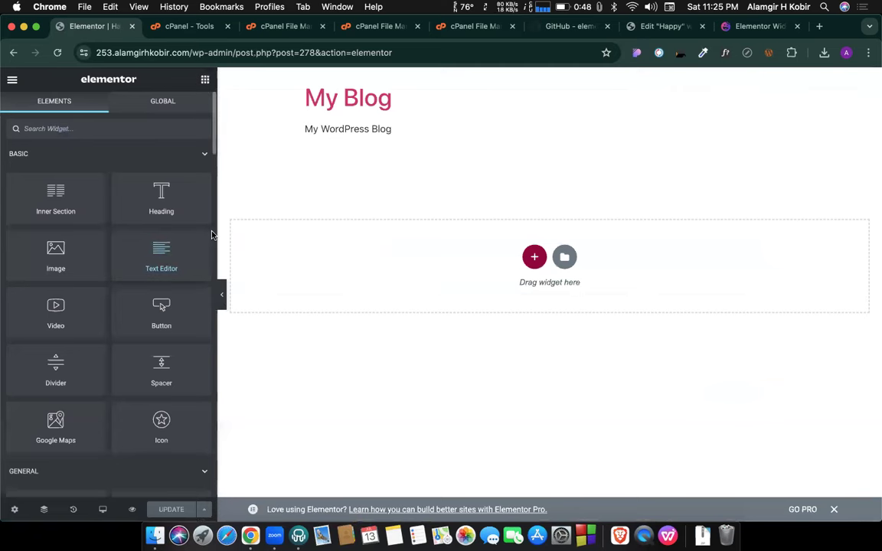
drag(184, 220, 157, 221)
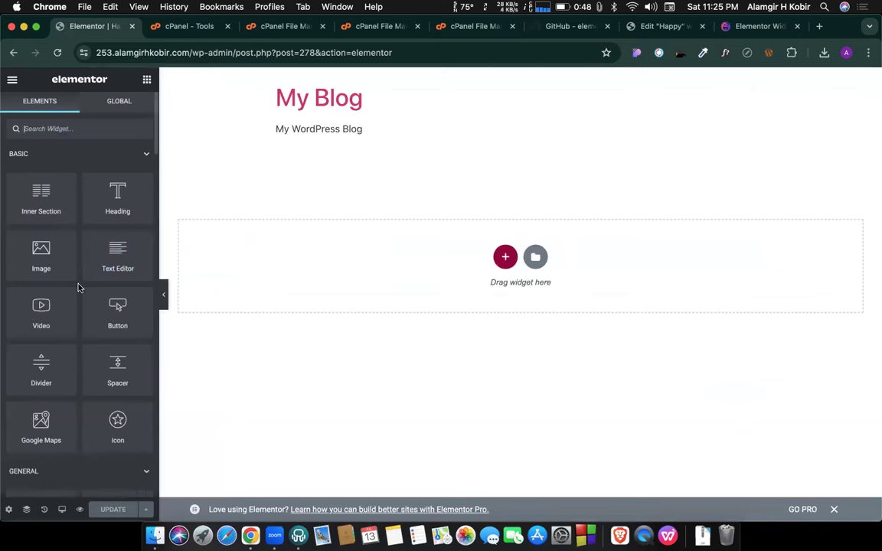
scroll(79, 287, down, 10)
scroll(78, 287, down, 10)
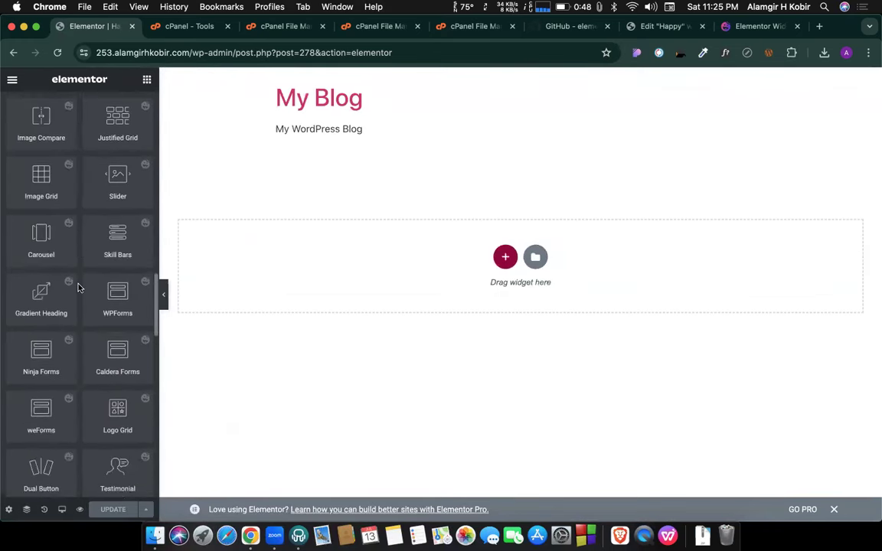
scroll(79, 287, up, 20)
scroll(78, 280, down, 10)
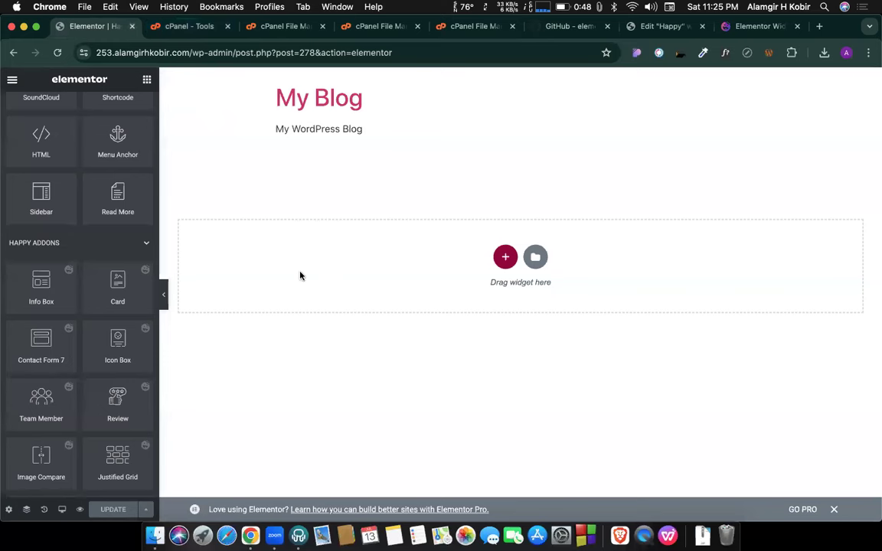
In the parent Finder folder, create a new folder named Elementor 3.7.7.
click(155, 534)
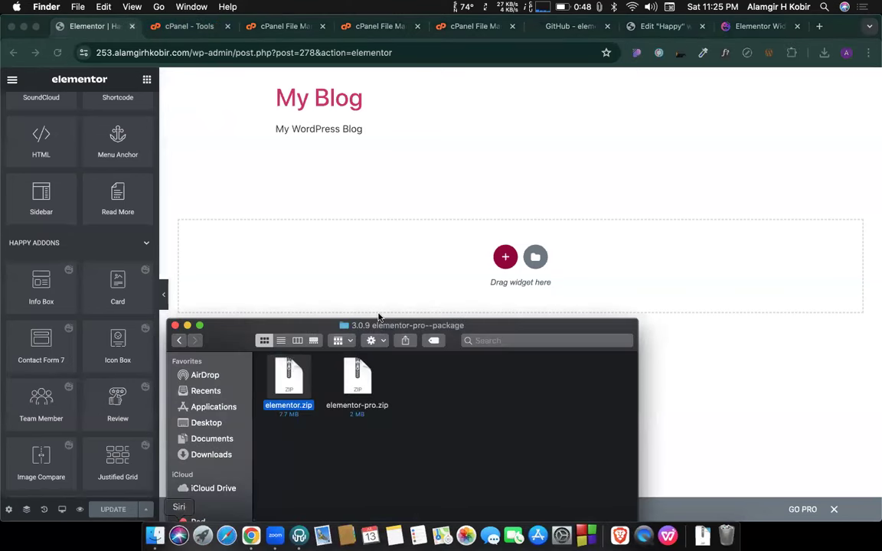
drag(495, 324, 526, 161)
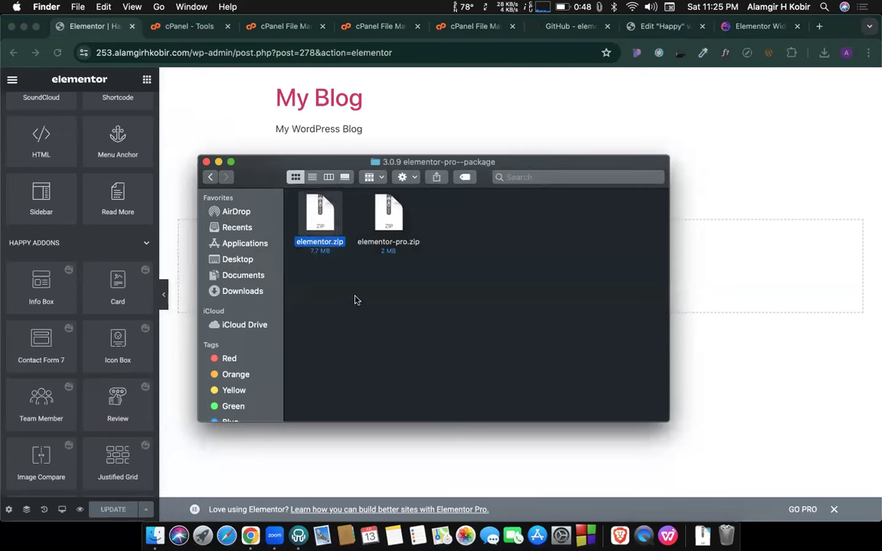
click(211, 178)
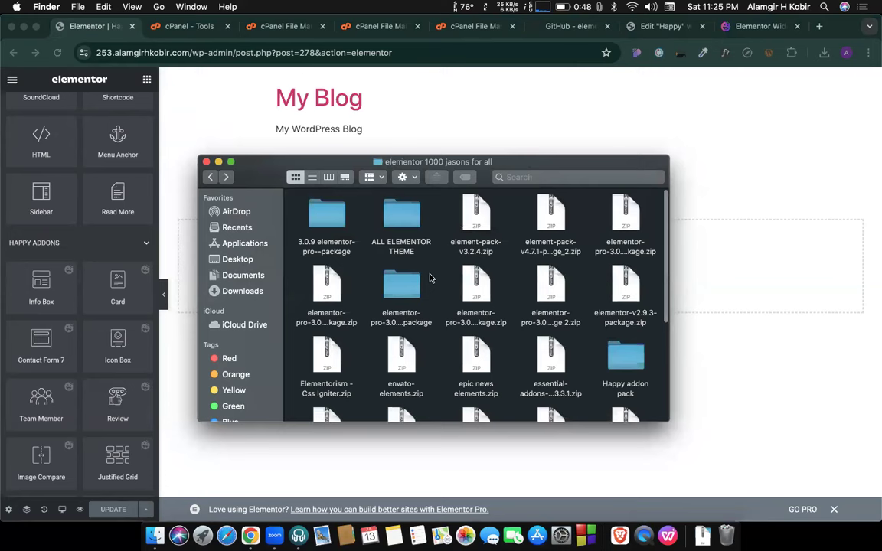
right_click(436, 272)
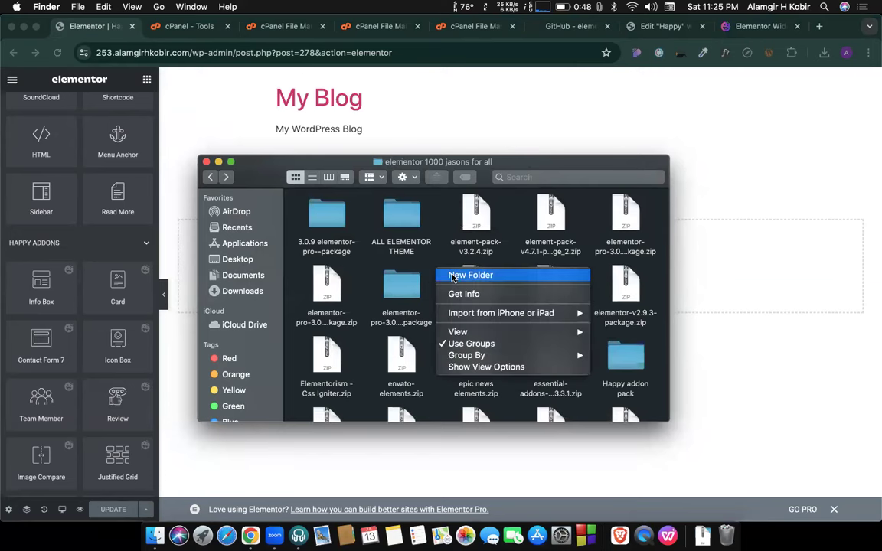
click(453, 277)
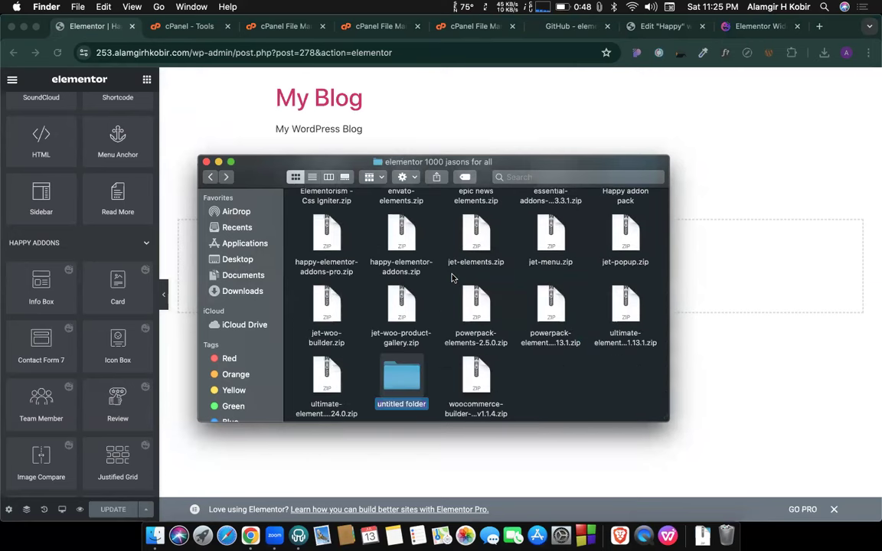
text(Elemenor)
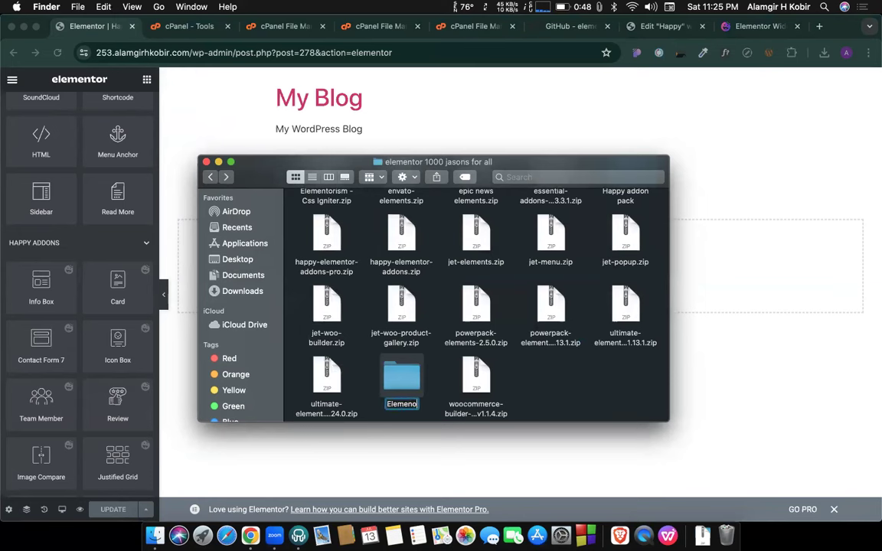
key(BackSpace)
key(BackSpace)
key(BackSpace)
text(ntor 3.)
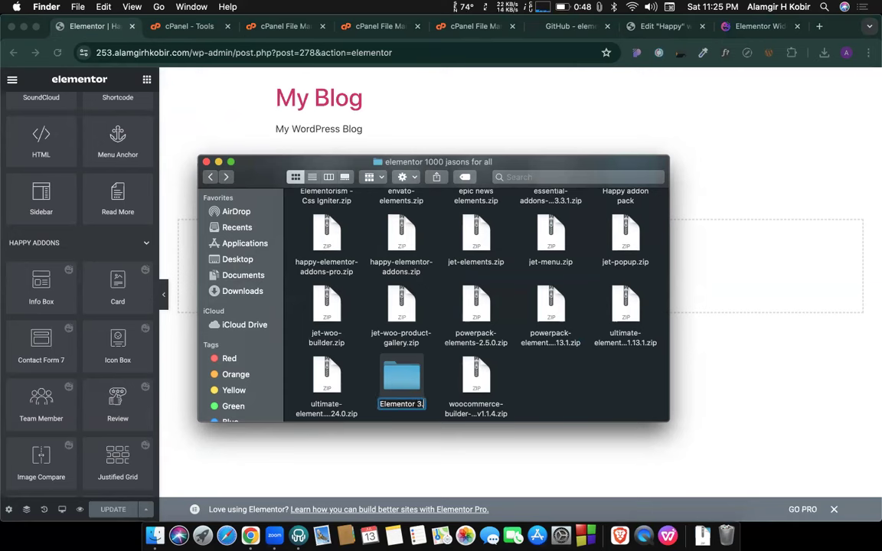
text(21)
key(Return)
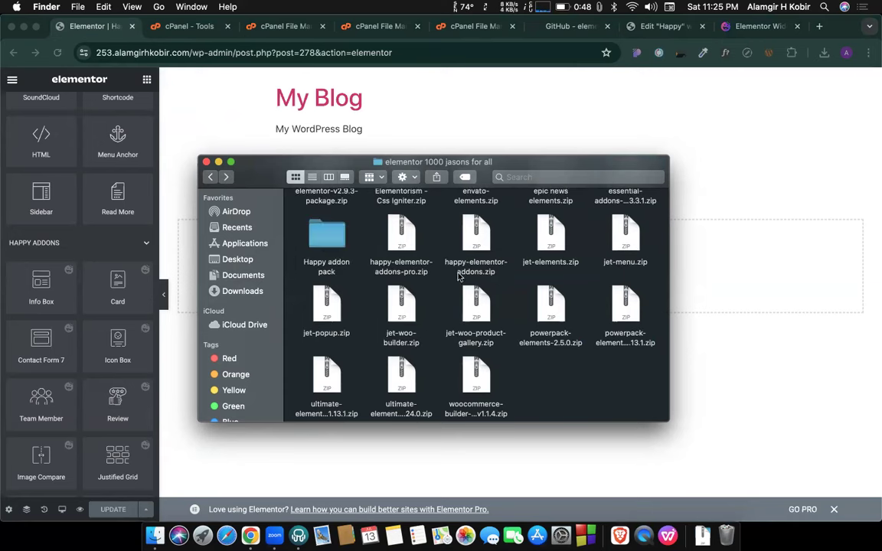
Copy elementor.zip from 3.0.9 elementor-pro--package into the Elementor 3.7.7 folder.
scroll(422, 290, up, 5)
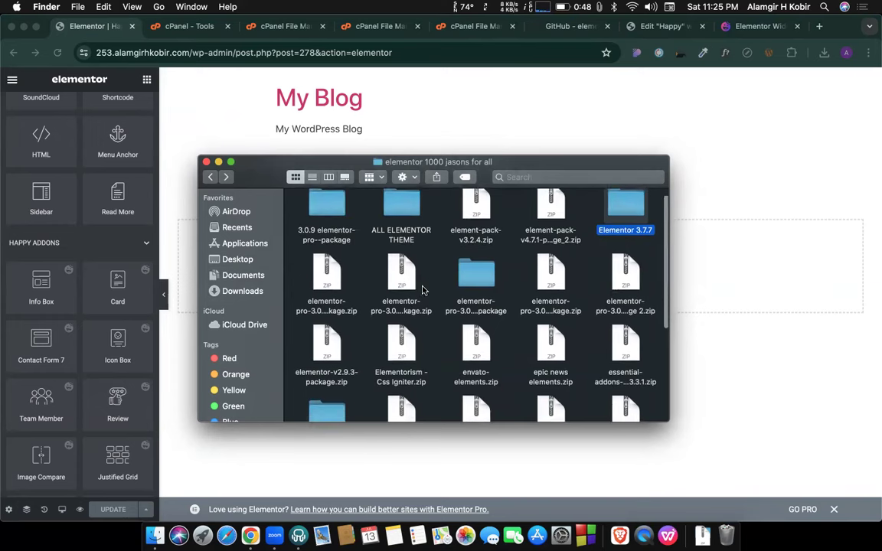
scroll(444, 308, down, 2)
scroll(452, 315, down, 5)
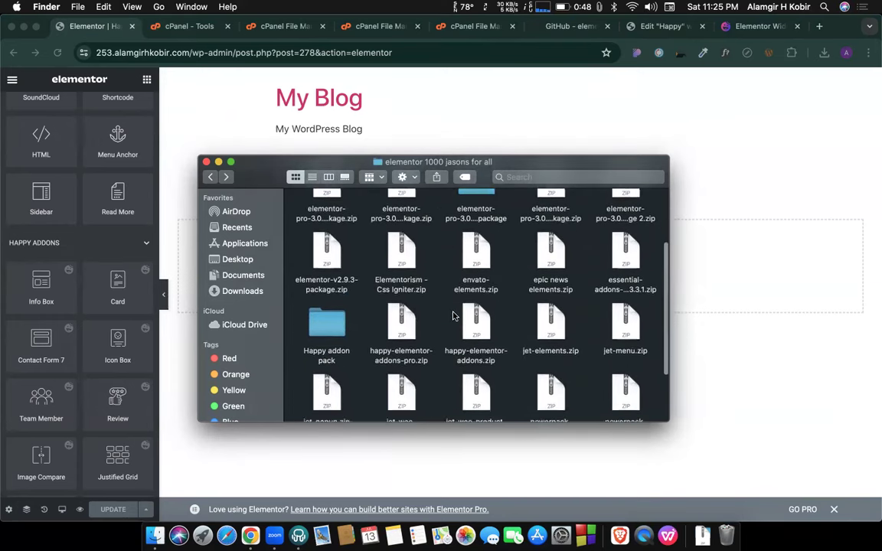
scroll(452, 316, up, 5)
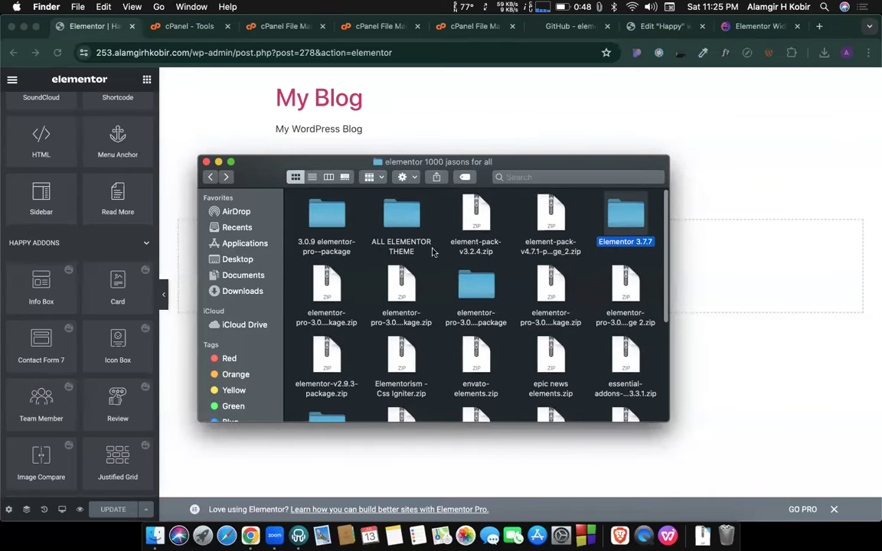
double_click(327, 218)
click(321, 221)
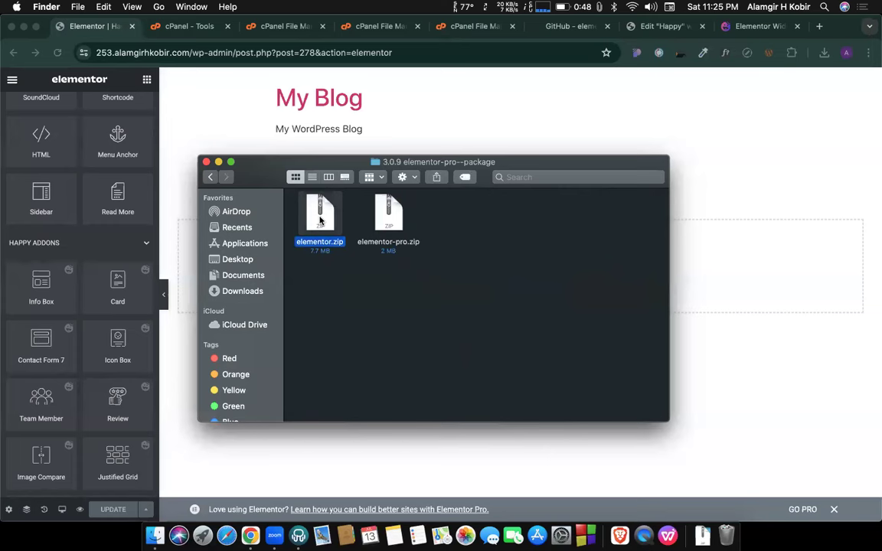
click(214, 179)
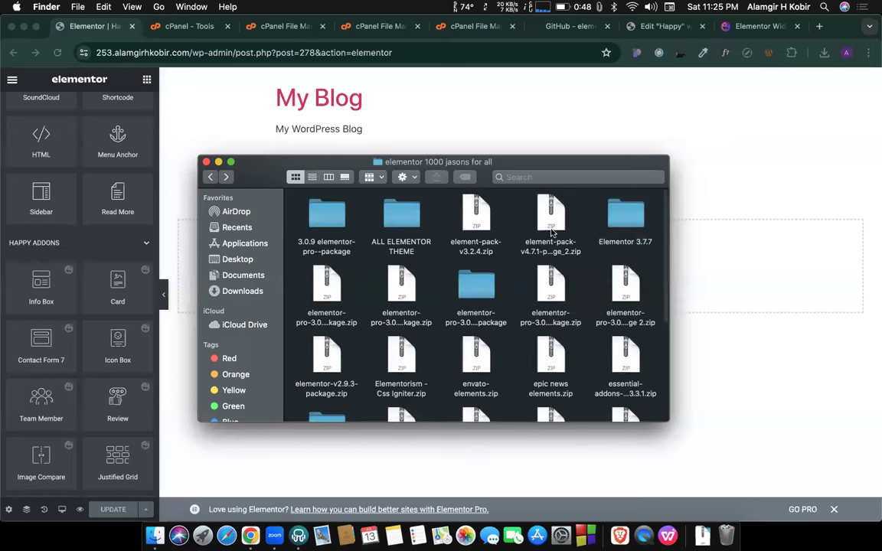
double_click(609, 222)
key(super+v)
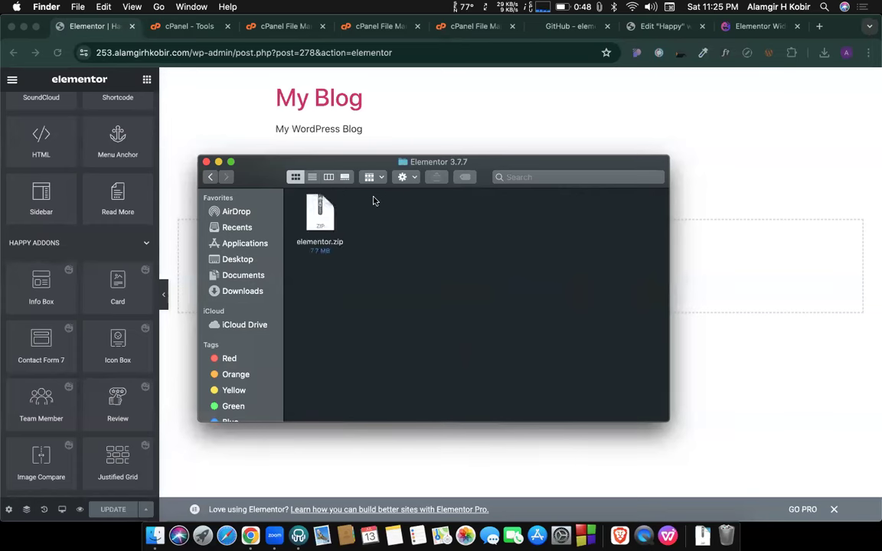
click(210, 178)
Paste elementor-pro-3_7_7.zip into the Elementor 3.7.7 folder beside elementor.zip.
click(210, 177)
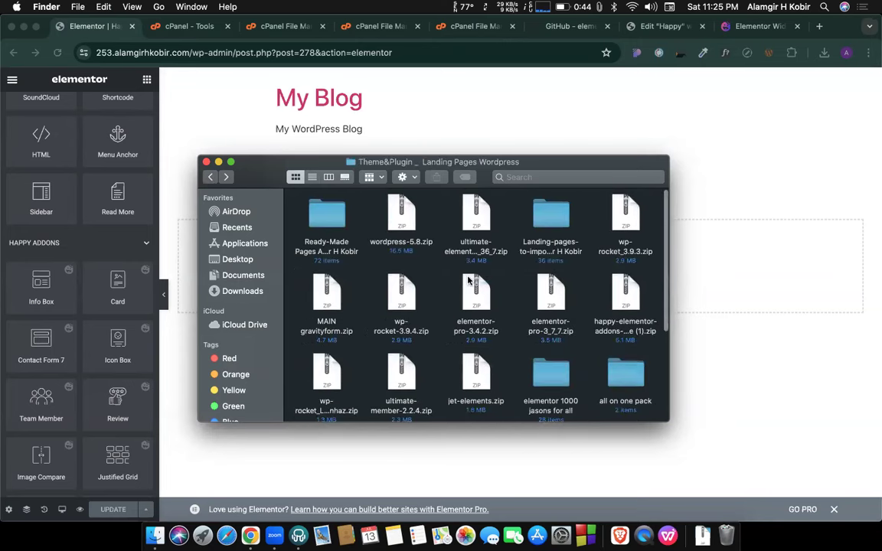
scroll(517, 307, down, 2)
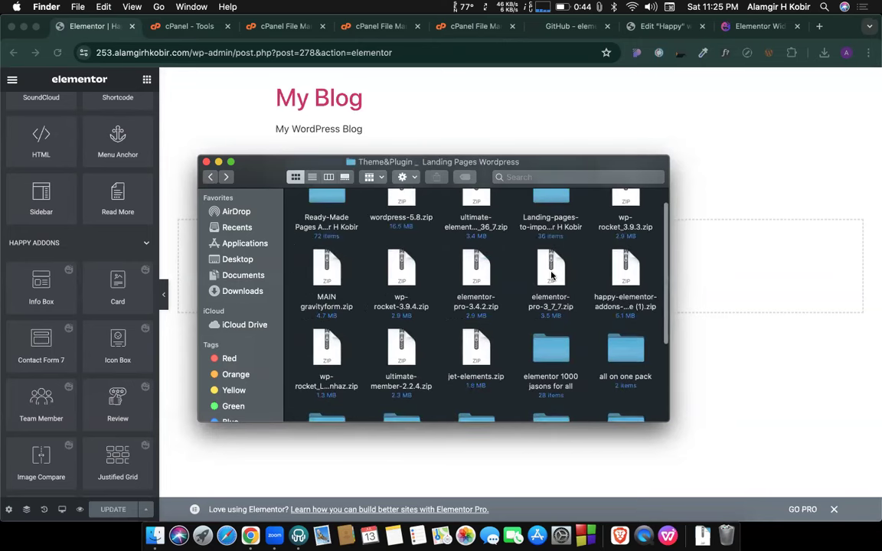
click(551, 276)
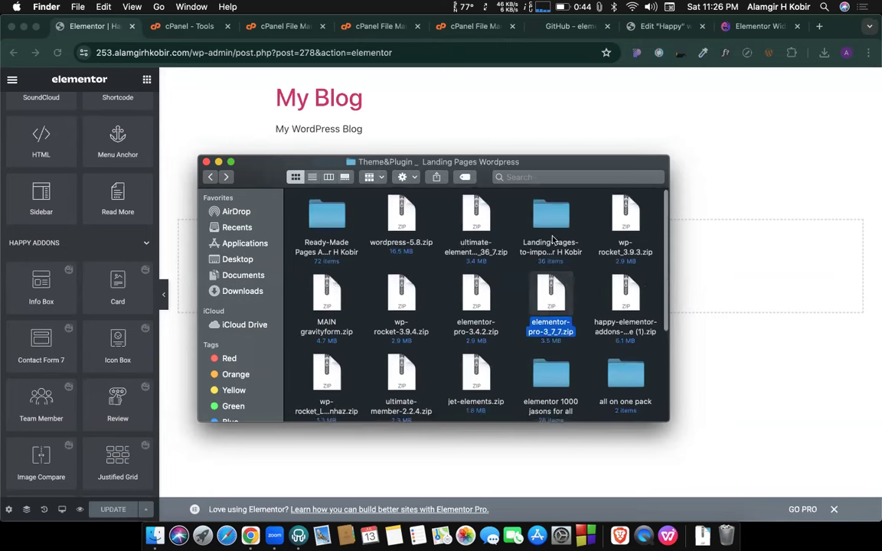
scroll(536, 318, down, 2)
double_click(539, 322)
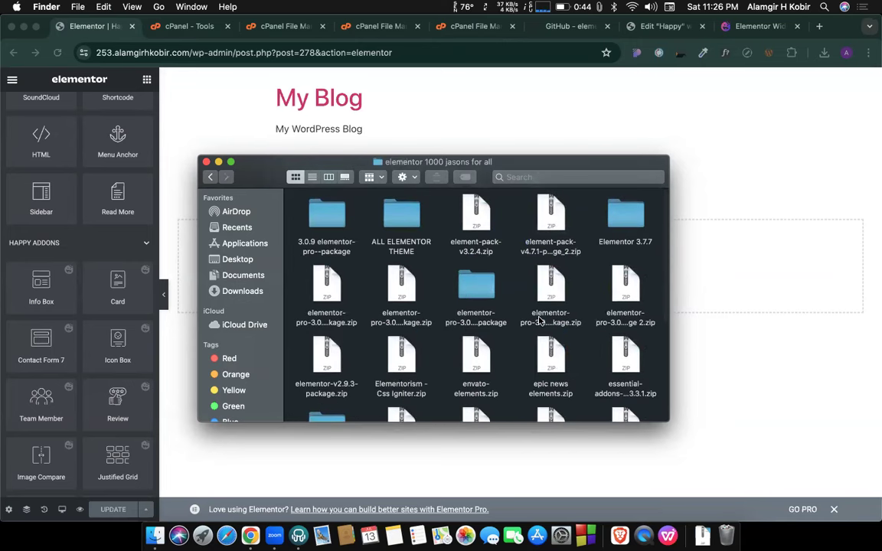
double_click(620, 203)
key(super+v)
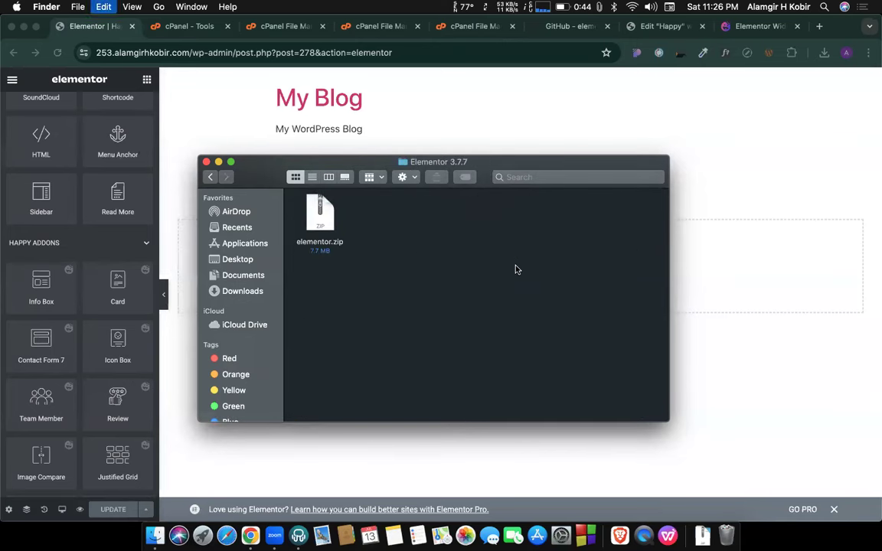
key(super+a)
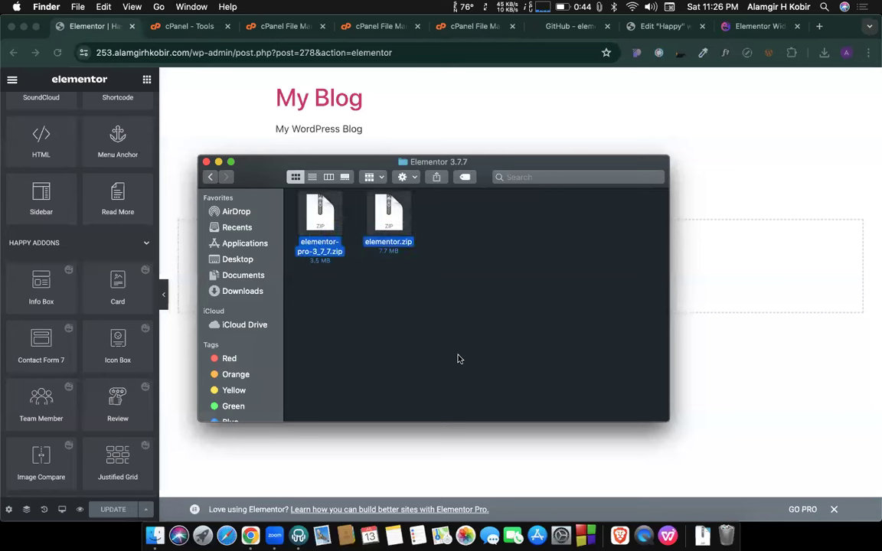
click(458, 359)
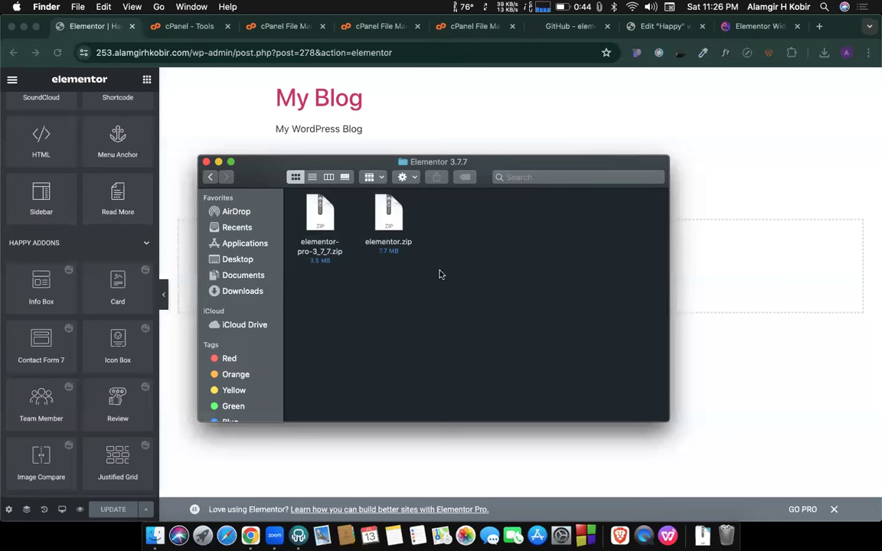
Look through the Happy addon pack folder and its two happy-elementor-addons zips.
click(210, 177)
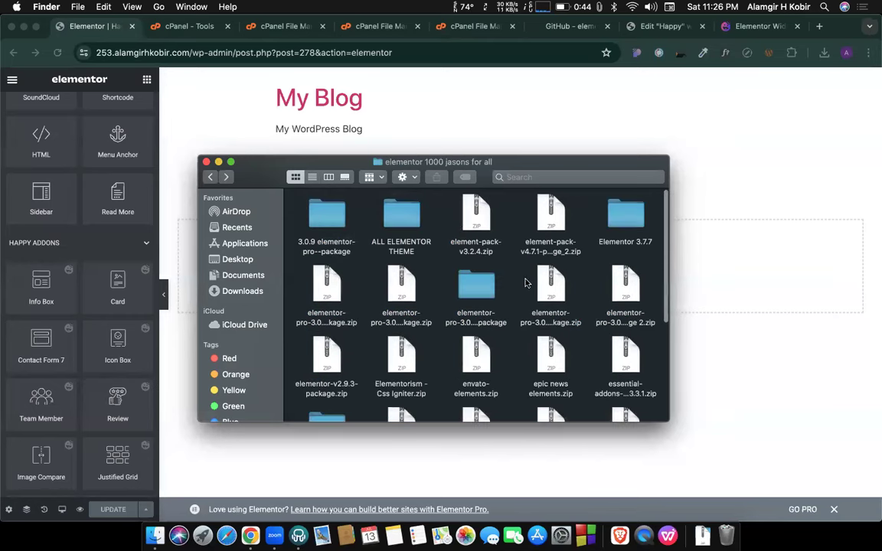
scroll(490, 291, down, 5)
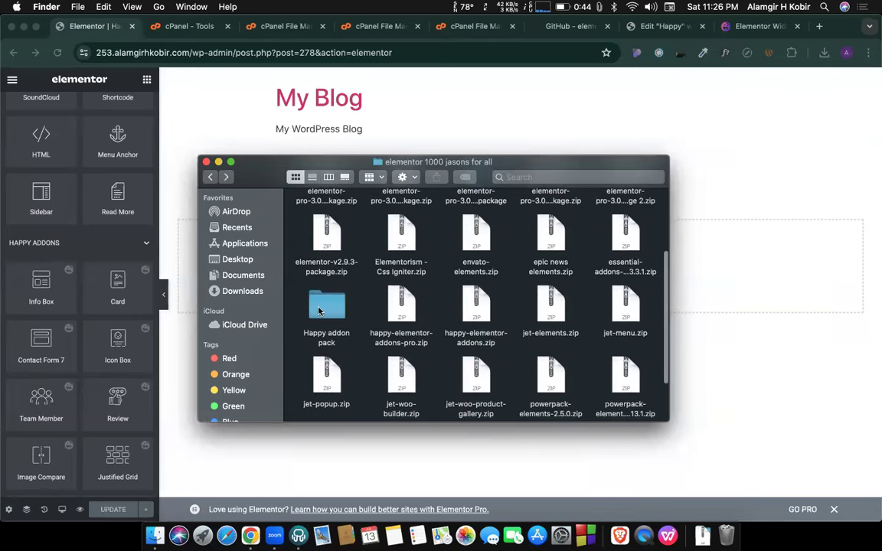
double_click(321, 308)
key(super+a)
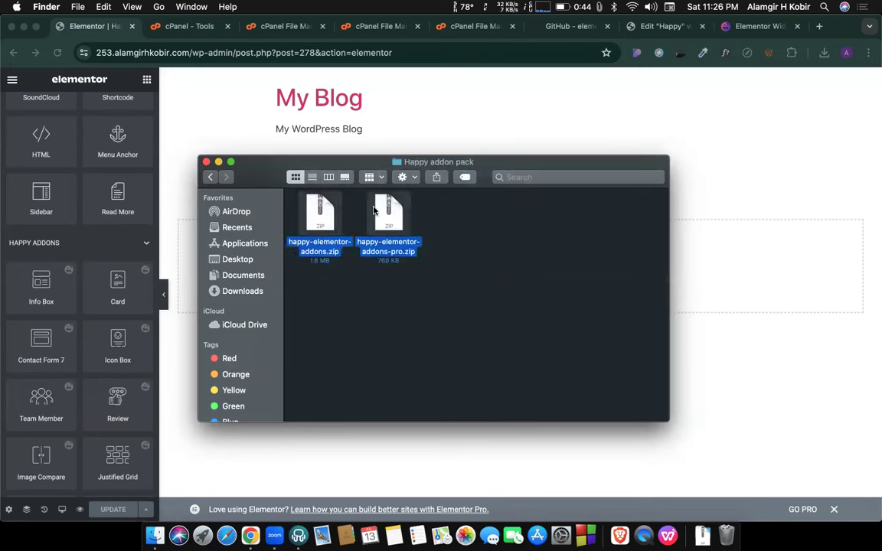
click(417, 309)
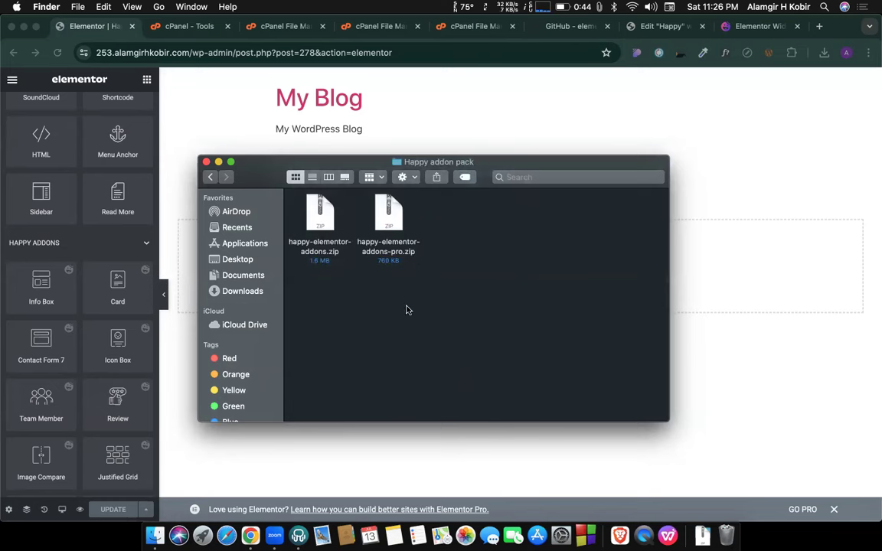
click(210, 177)
click(335, 307)
scroll(344, 329, up, 5)
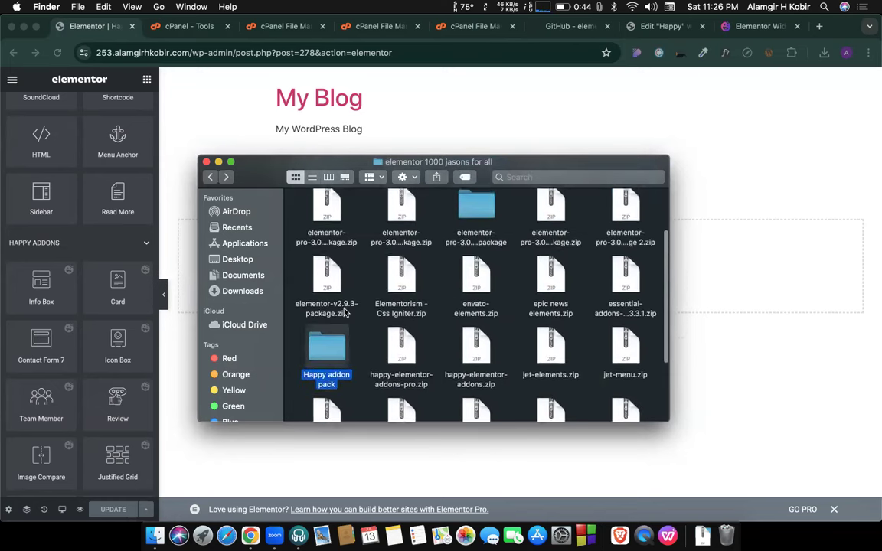
scroll(349, 345, down, 3)
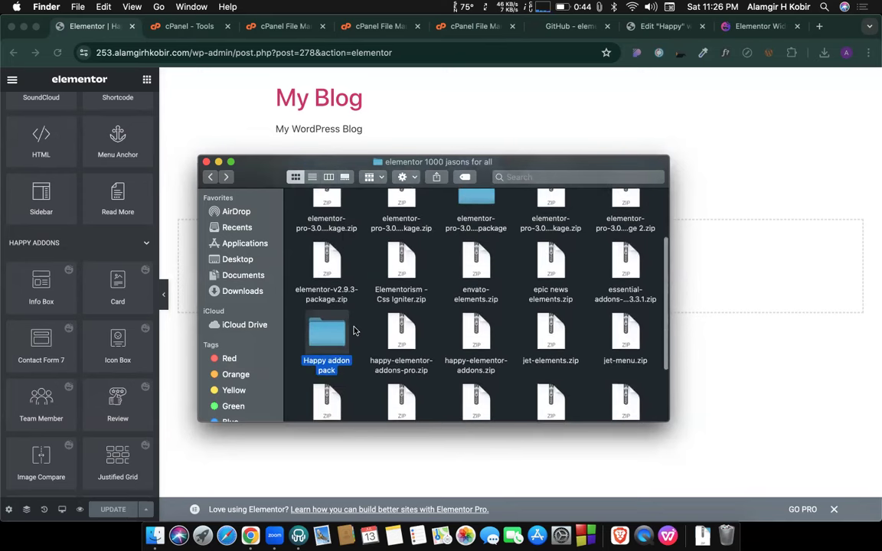
Create a new Finder folder named 'Happy Addon With Elementor'.
right_click(362, 321)
click(369, 323)
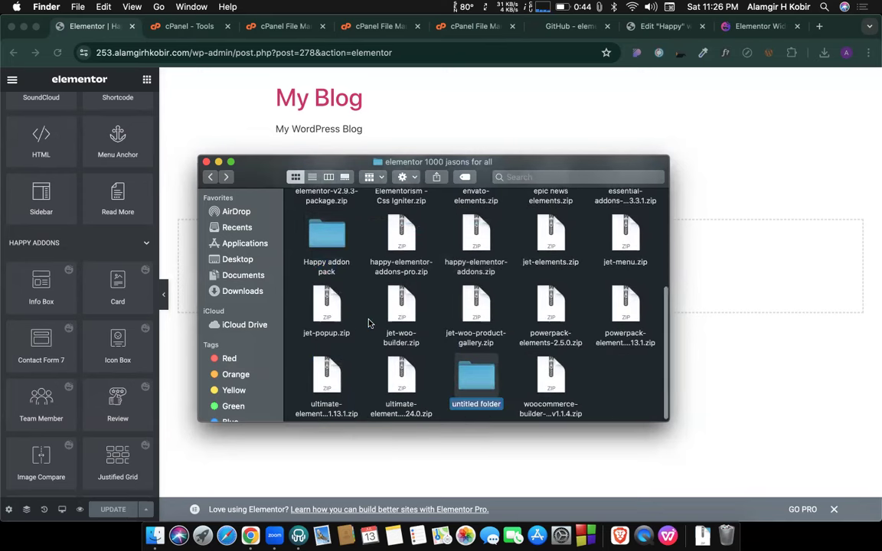
text(Hap)
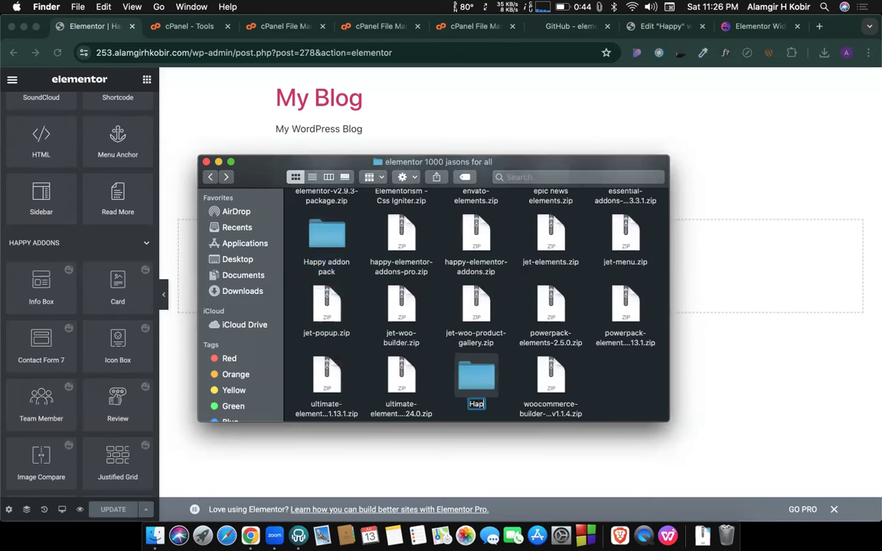
text(py Addon With E)
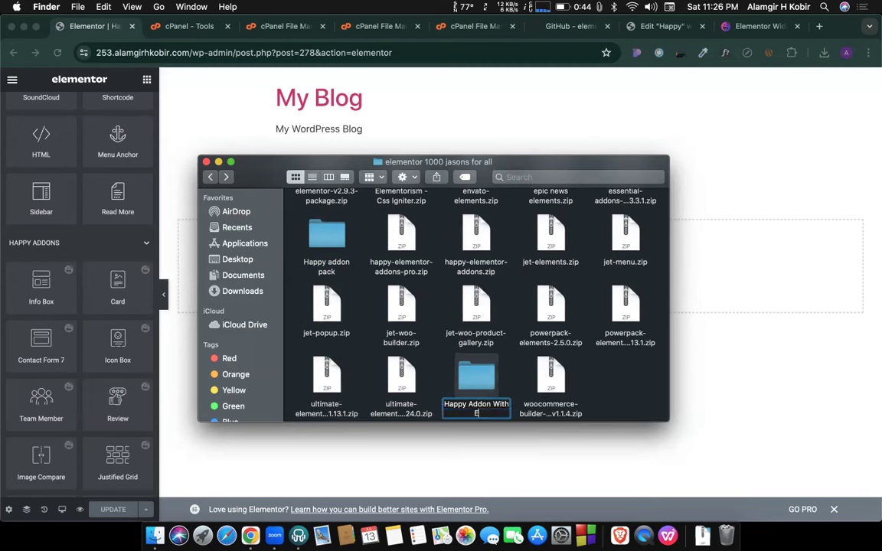
text(lementor)
key(BackSpace)
key(BackSpace)
key(BackSpace)
text(tor)
key(Return)
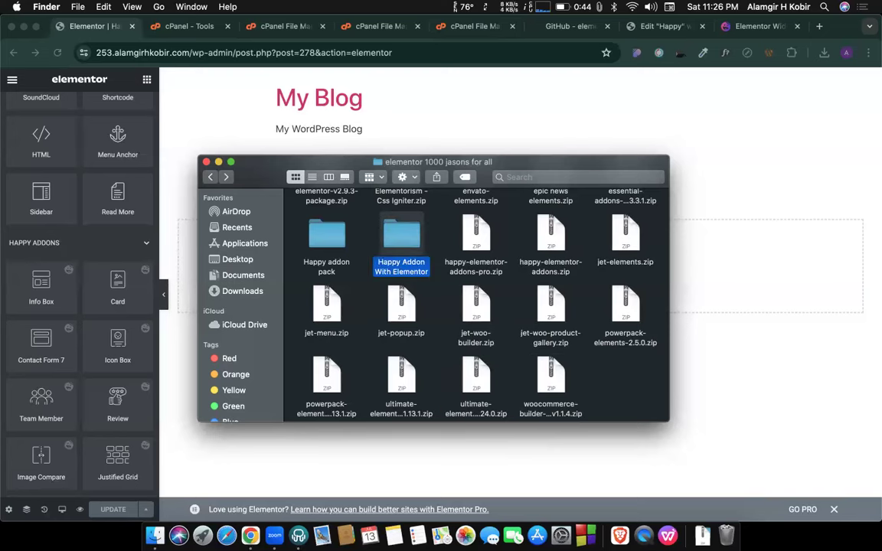
Copy the Happy addon pack folder into it and remove 'copy' from the copy's name.
scroll(352, 260, up, 1)
click(331, 259)
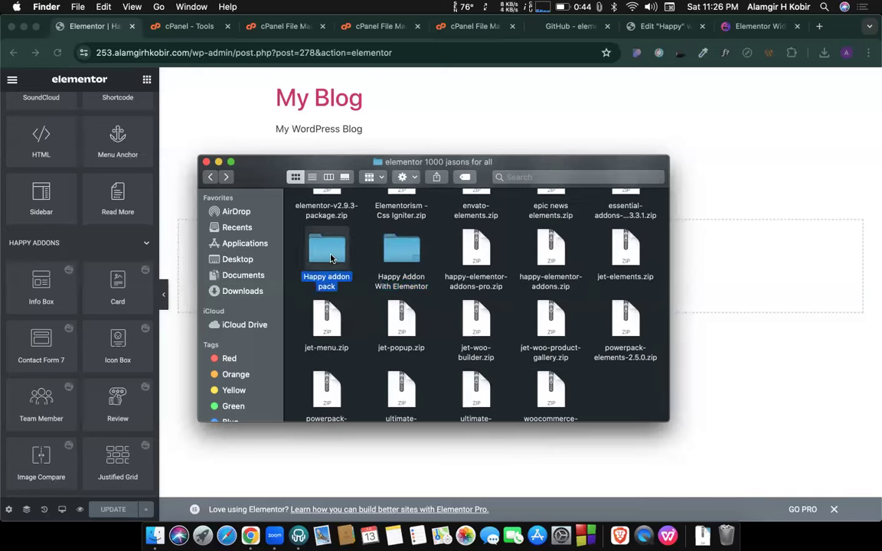
click(411, 249)
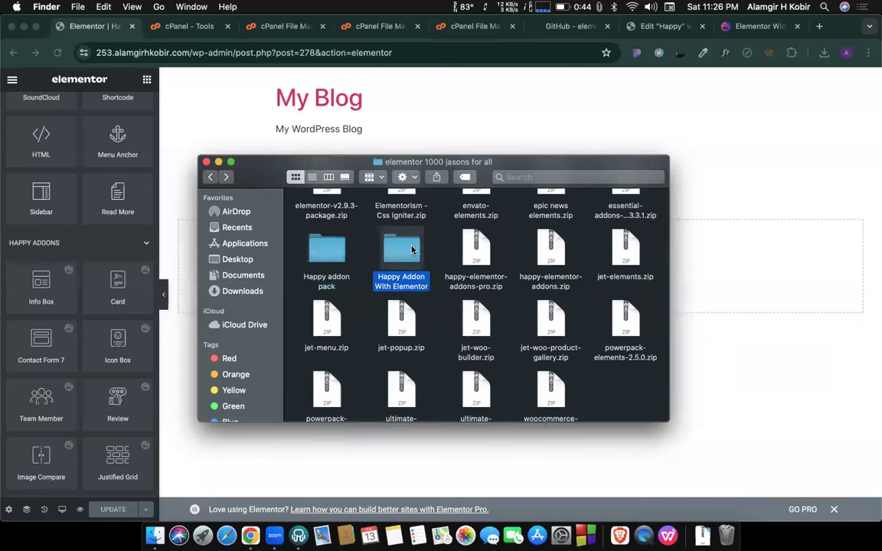
key(super+v)
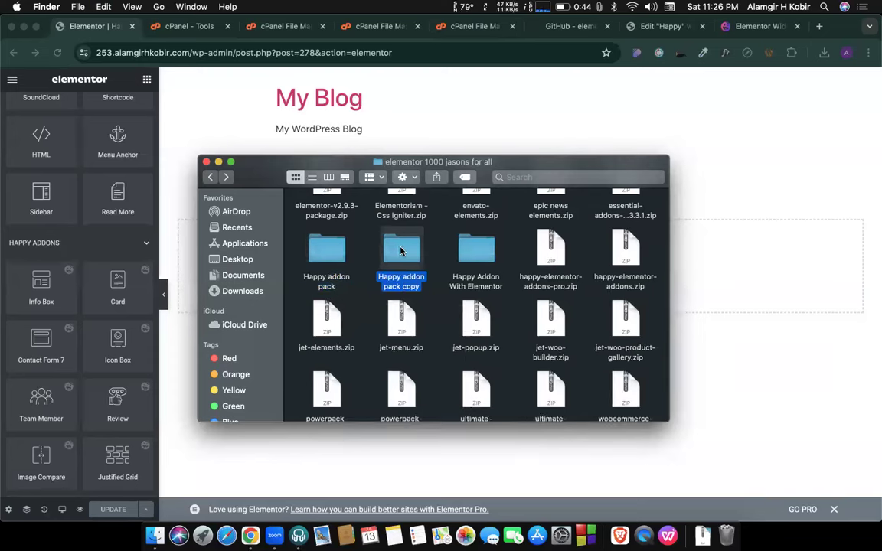
key(super+BackSpace)
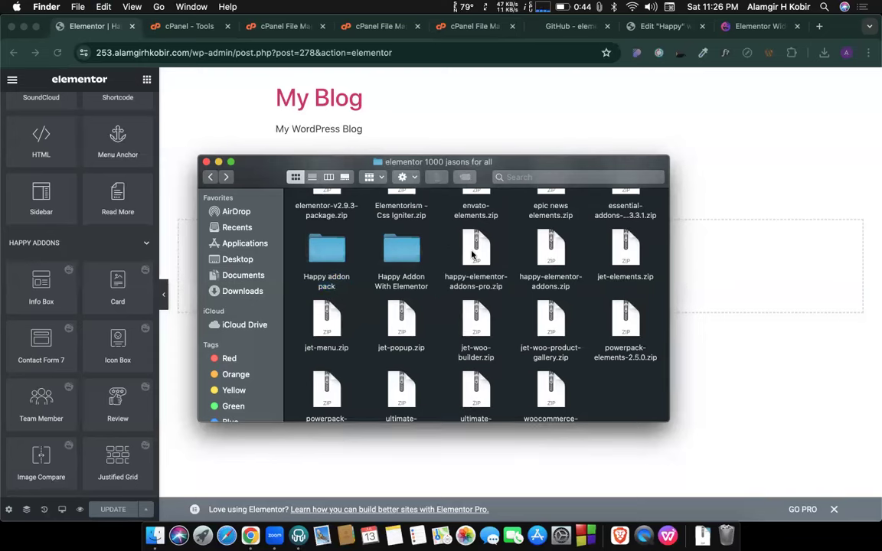
double_click(394, 255)
click(322, 253)
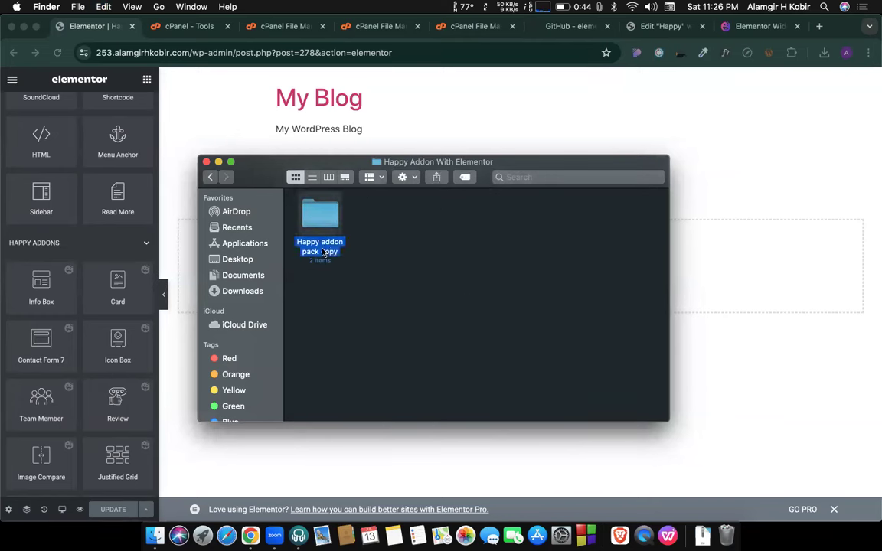
click(324, 252)
double_click(327, 251)
key(BackSpace)
key(BackSpace)
key(Return)
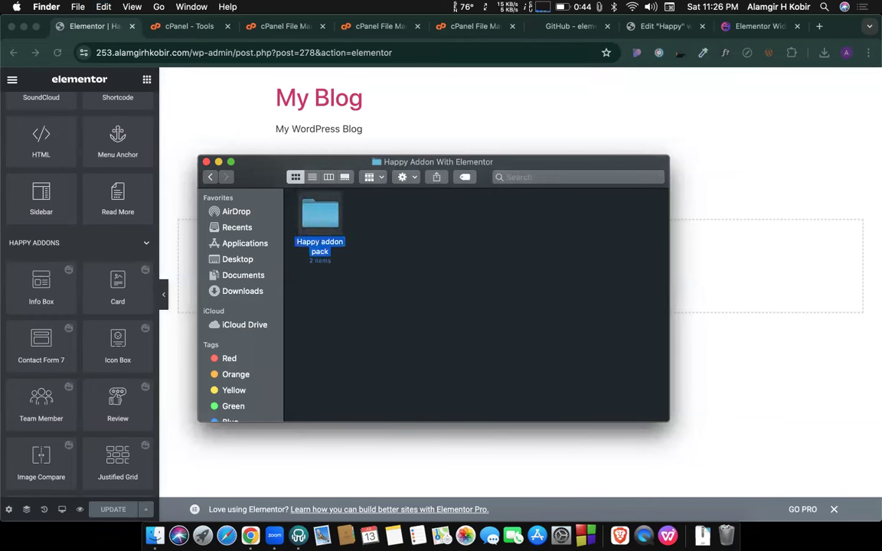
click(208, 177)
Copy the Elementor 3.7.7 folder into it and rename it 'Elementor 3.7.7 free&pro'.
click(624, 216)
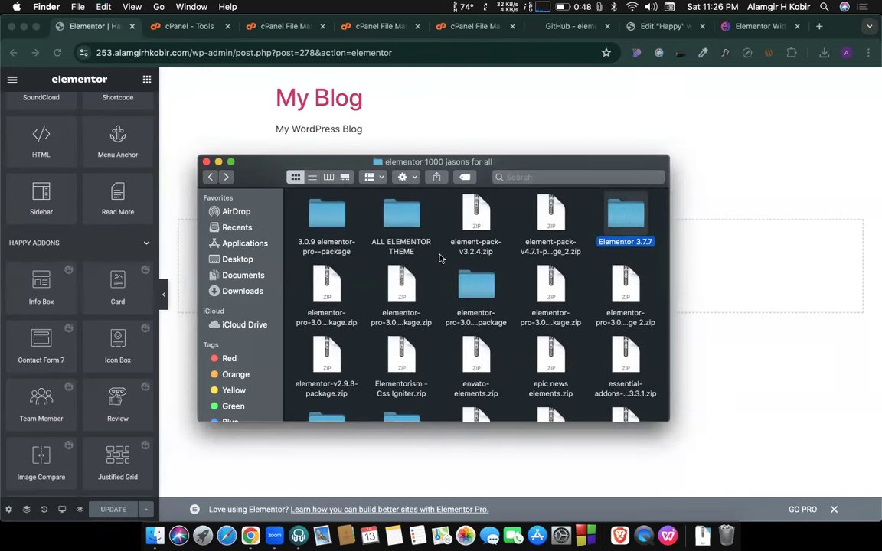
double_click(641, 220)
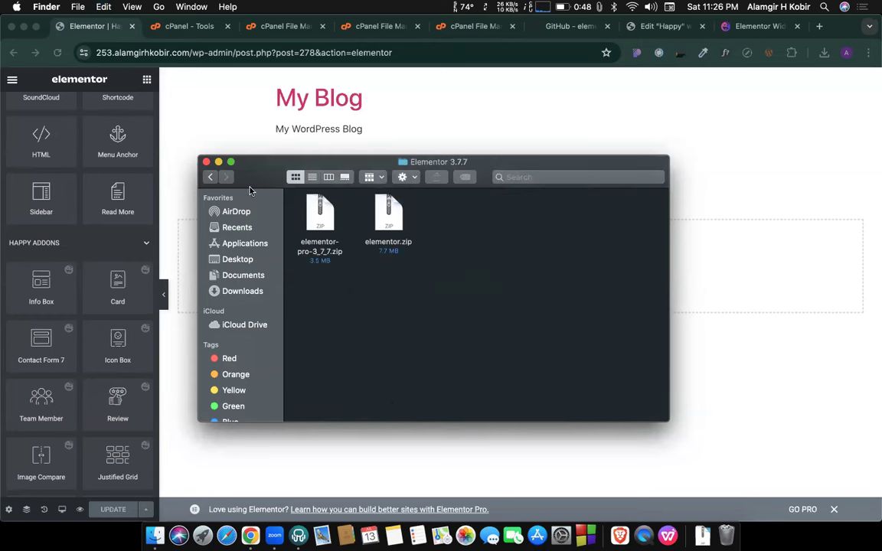
click(209, 176)
click(616, 222)
key(super+c)
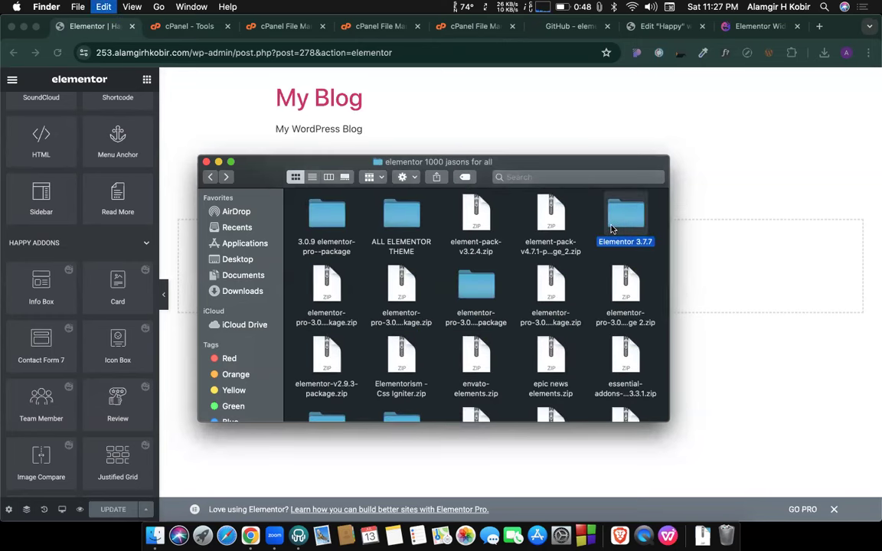
scroll(398, 322, down, 3)
click(397, 337)
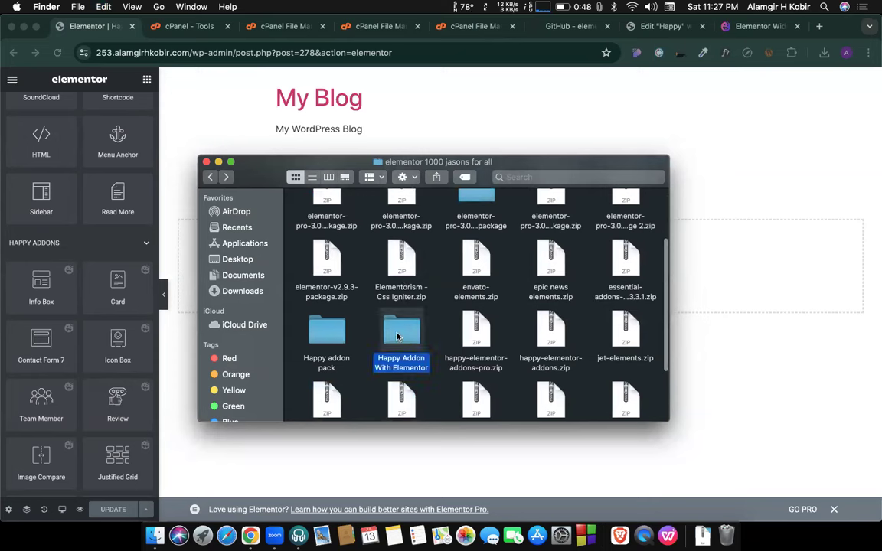
double_click(397, 337)
key(super+v)
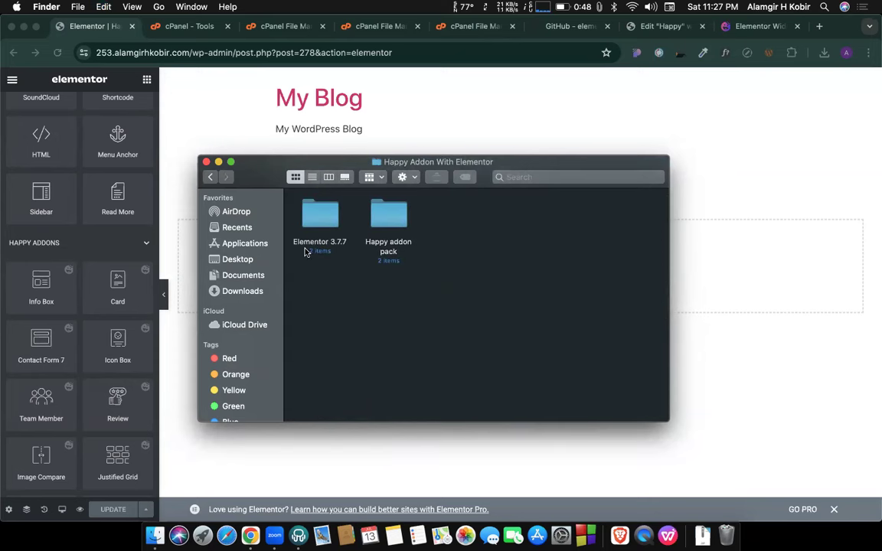
click(317, 245)
click(317, 244)
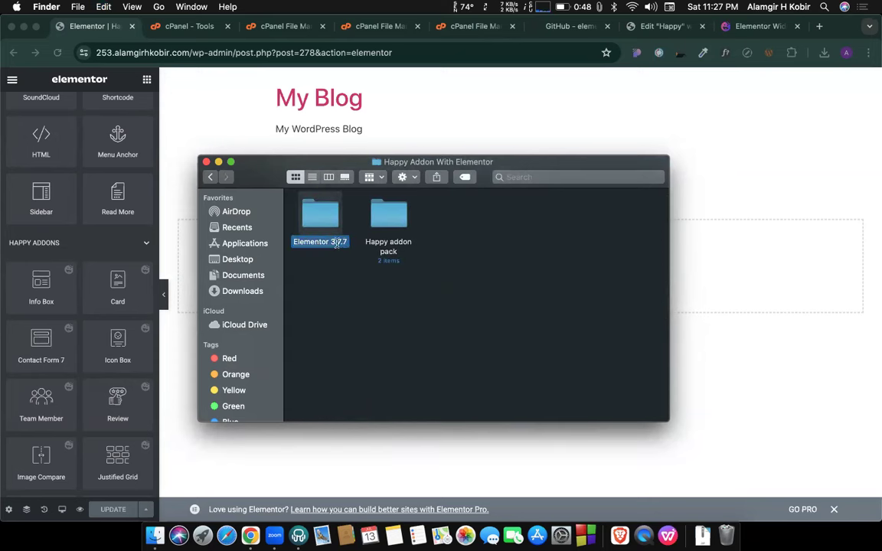
key(Right)
text(fr)
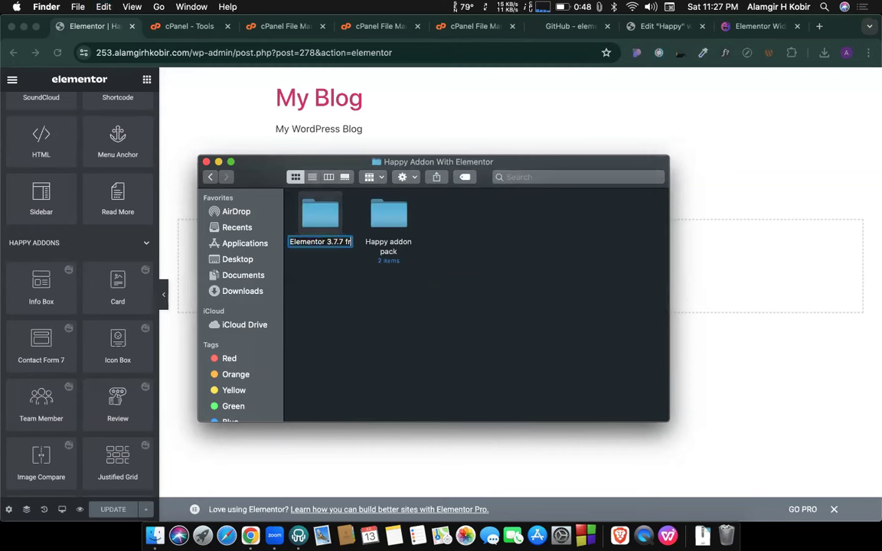
text(ee&pro)
key(Return)
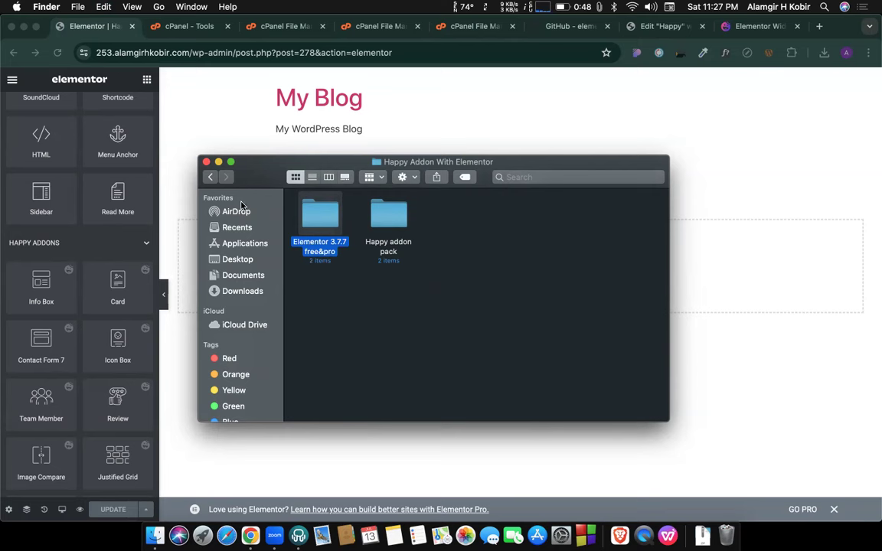
Return to the parent folder, then bring the Chrome Elementor editor back to the front.
click(209, 178)
click(339, 334)
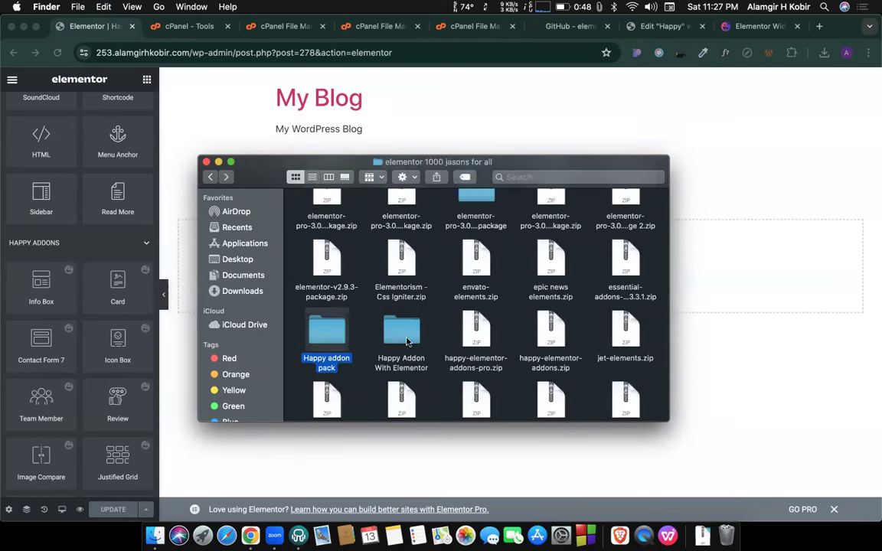
click(412, 338)
click(241, 136)
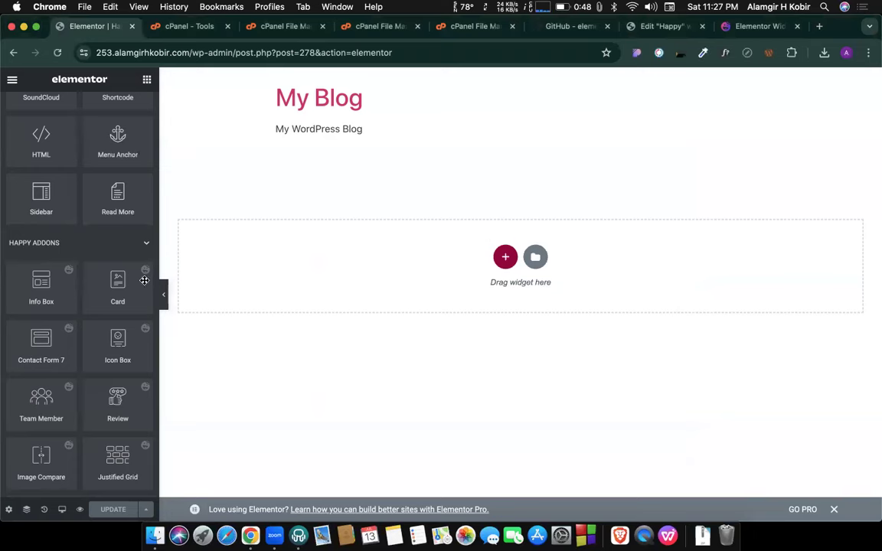
Accept the Icon Library update and run the Upgrade To Font Awesome 5 migration.
drag(42, 284, 296, 266)
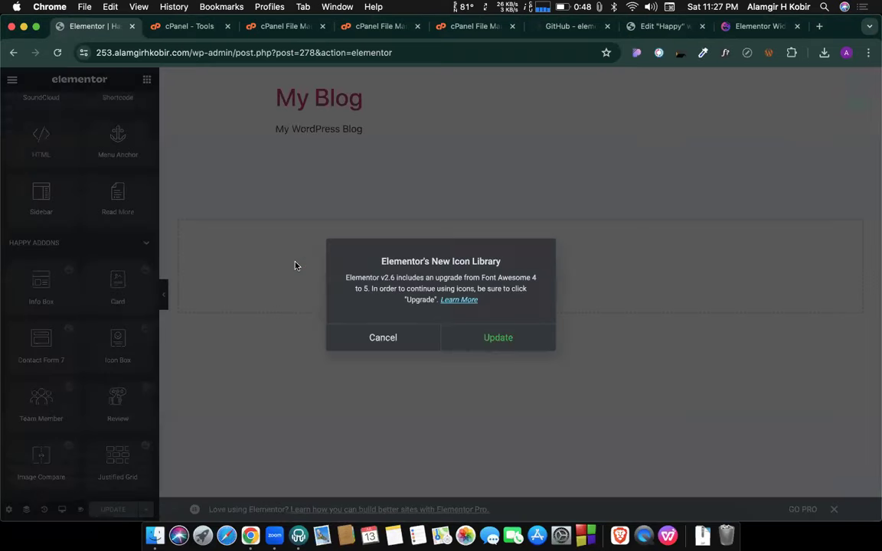
click(499, 338)
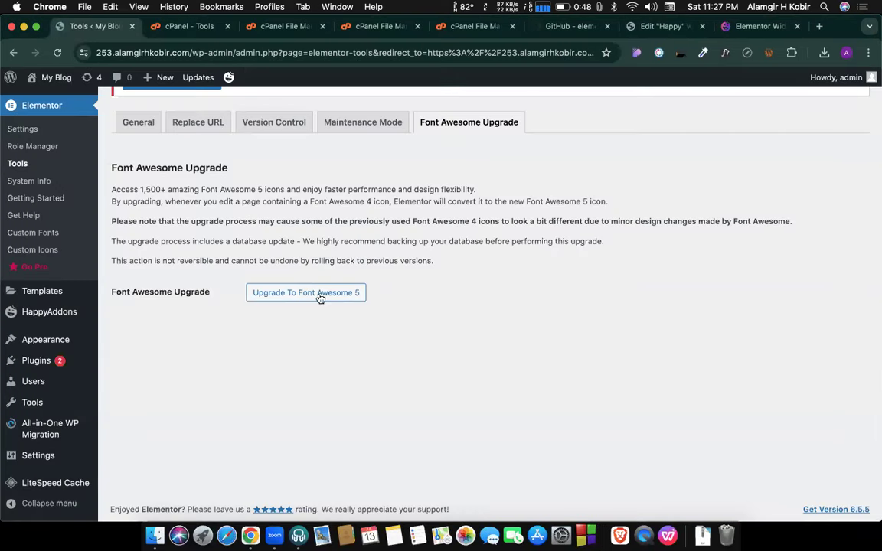
click(317, 295)
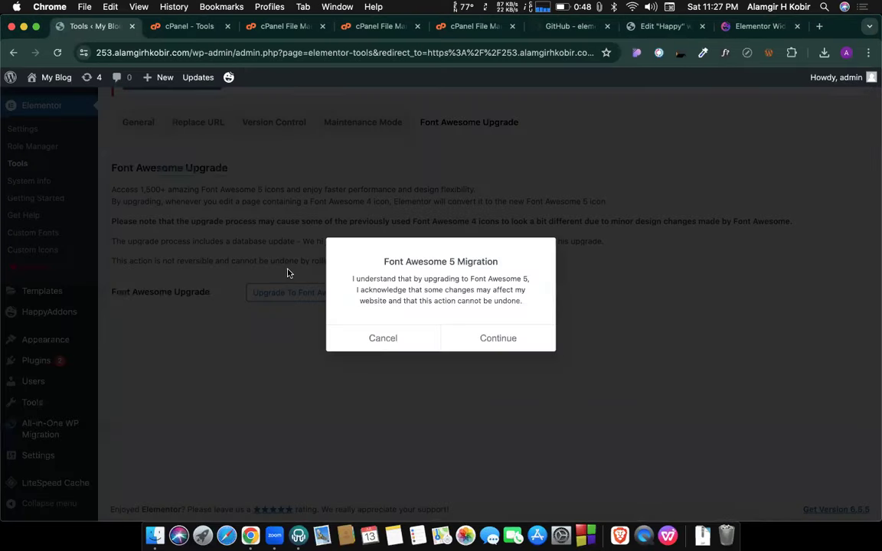
click(491, 342)
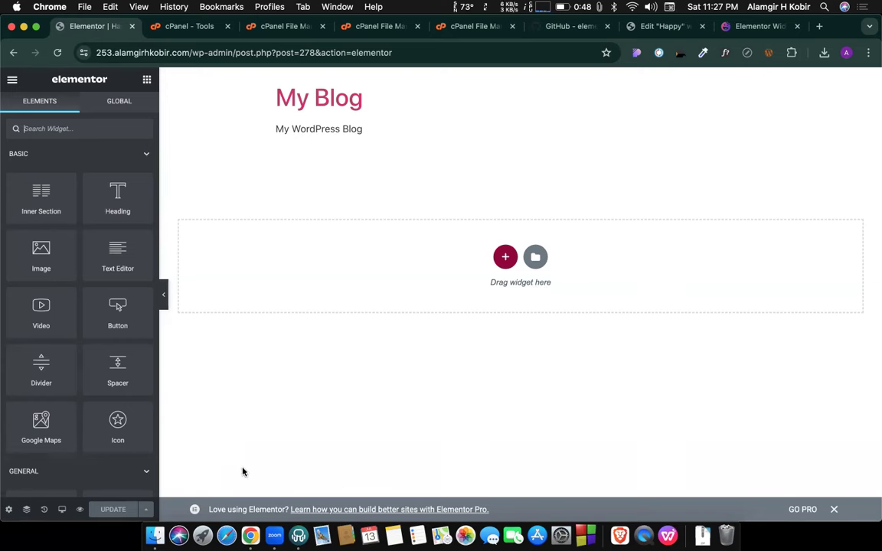
Drop the Happy Addons Info Box into the empty section and dismiss the Elementor Pro notice.
scroll(66, 349, down, 15)
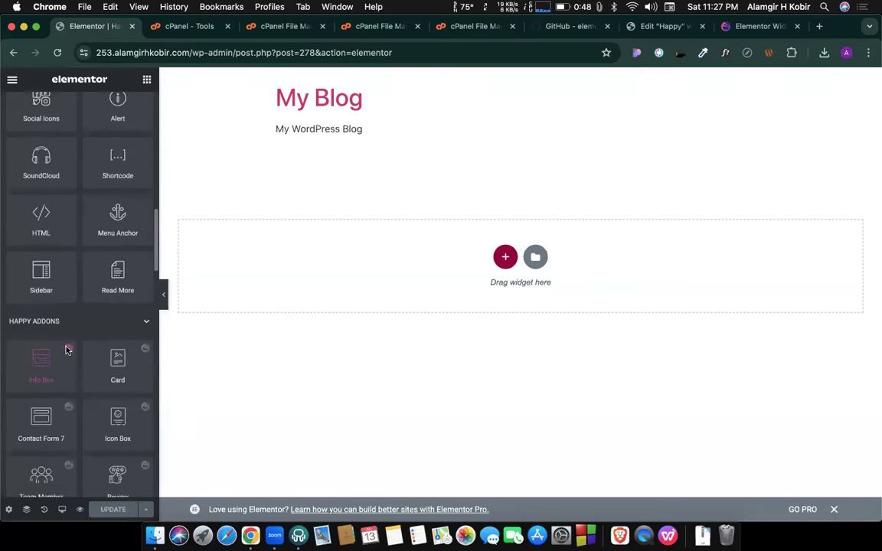
scroll(66, 348, up, 4)
scroll(66, 350, up, 1)
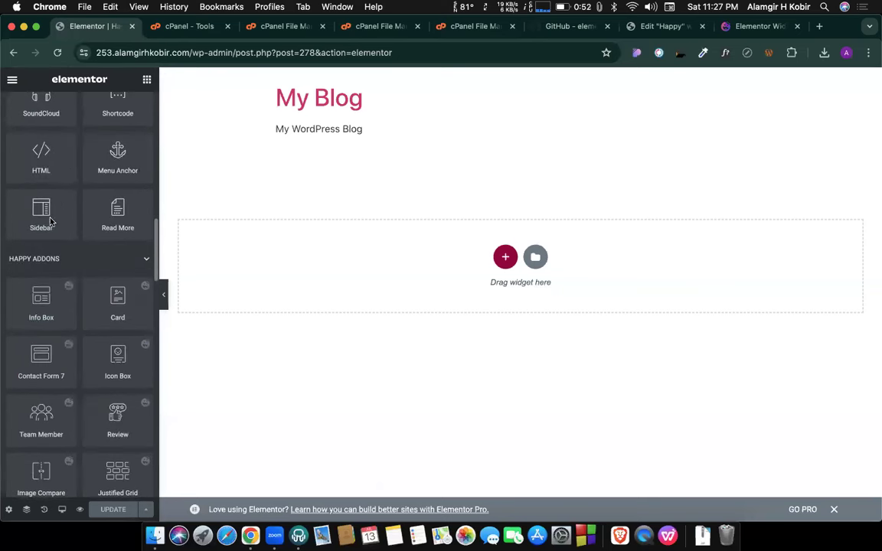
drag(42, 297, 320, 271)
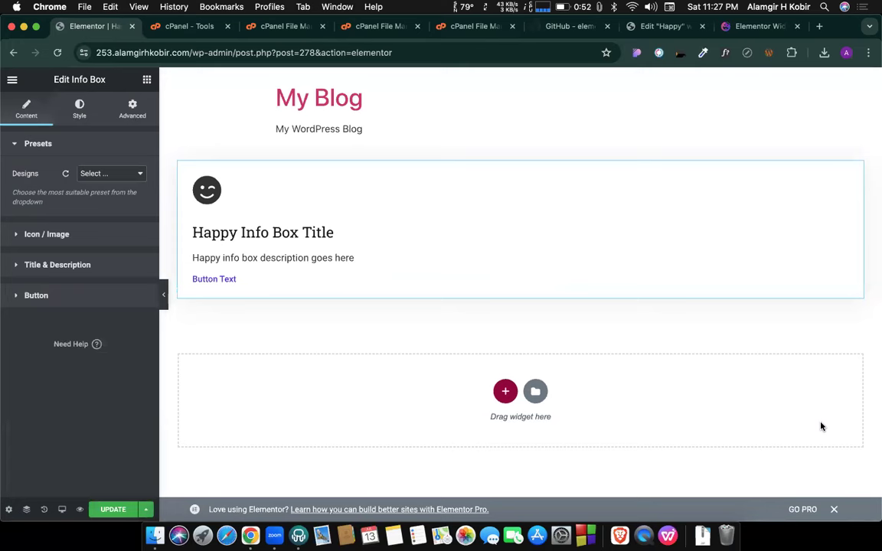
click(834, 509)
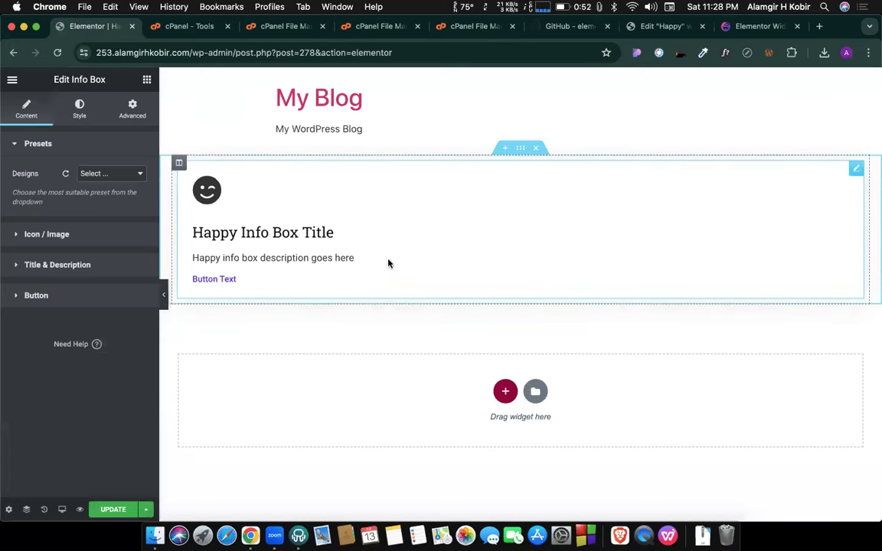
Move the Elementor Widgets tab beside the editor, close tabs to its right, and open Info Box.
drag(732, 29, 167, 29)
right_click(170, 29)
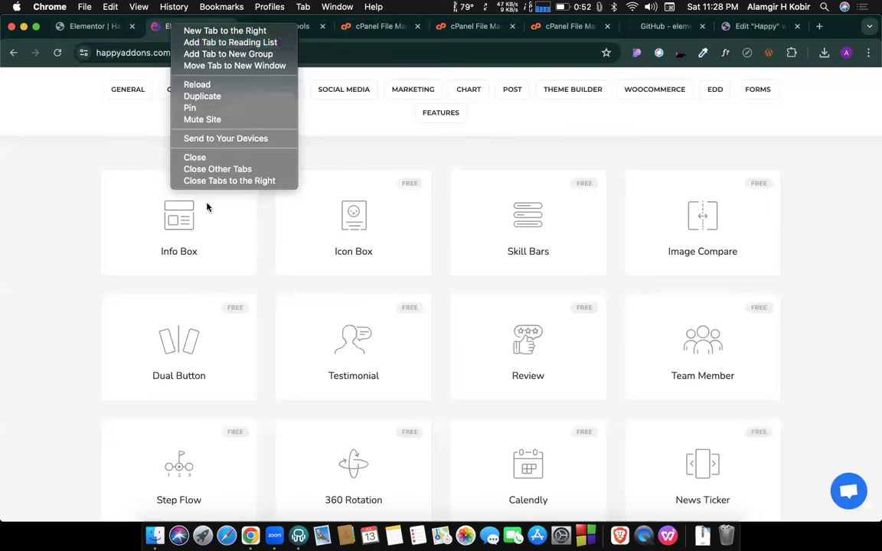
click(196, 182)
scroll(283, 182, up, 5)
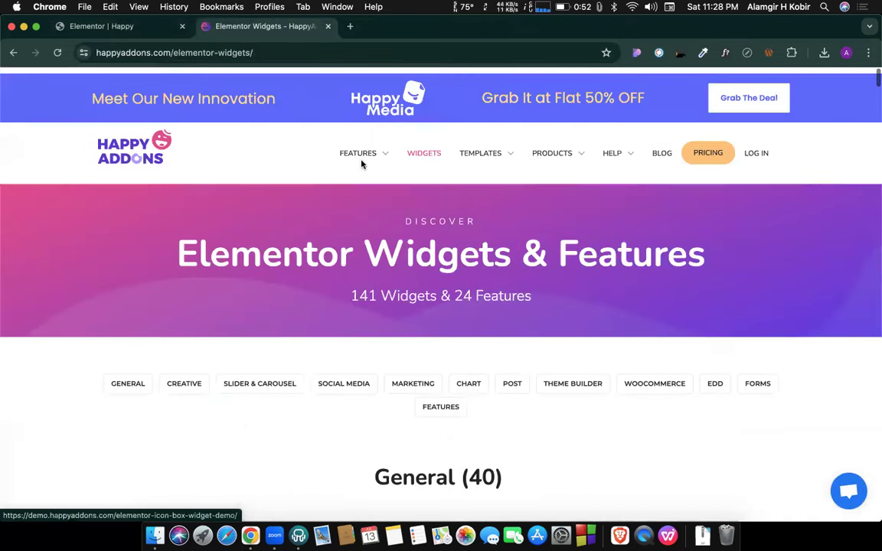
scroll(325, 248, down, 5)
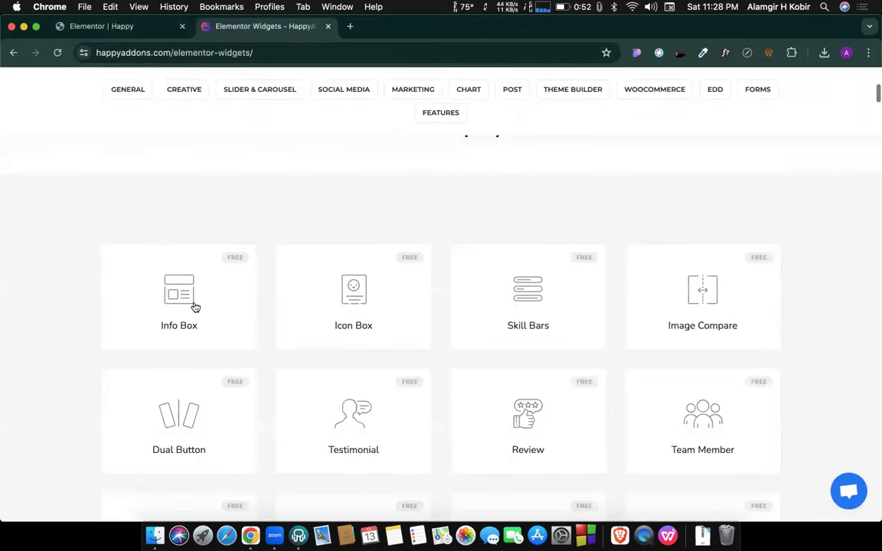
click(186, 313)
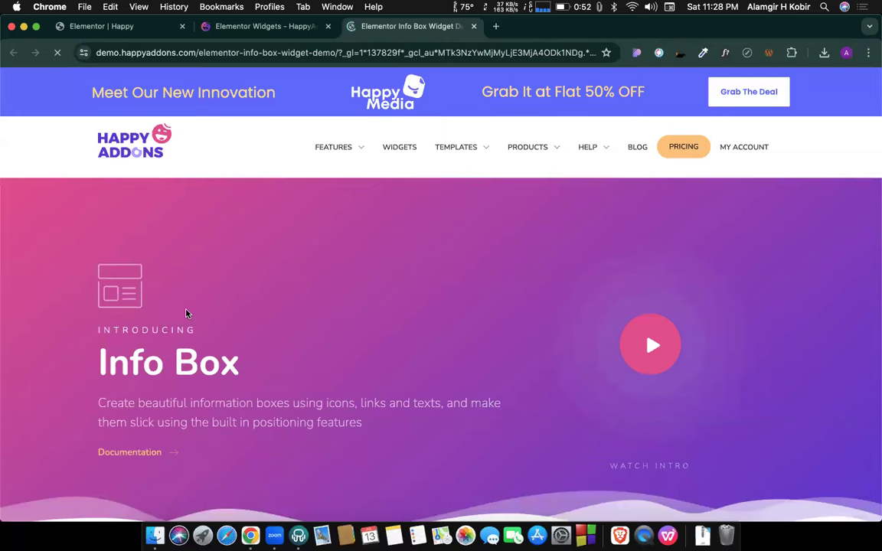
Browse the Info Box demo designs up to the Design 7 capsule, then return to Elementor Widgets.
scroll(186, 312, down, 10)
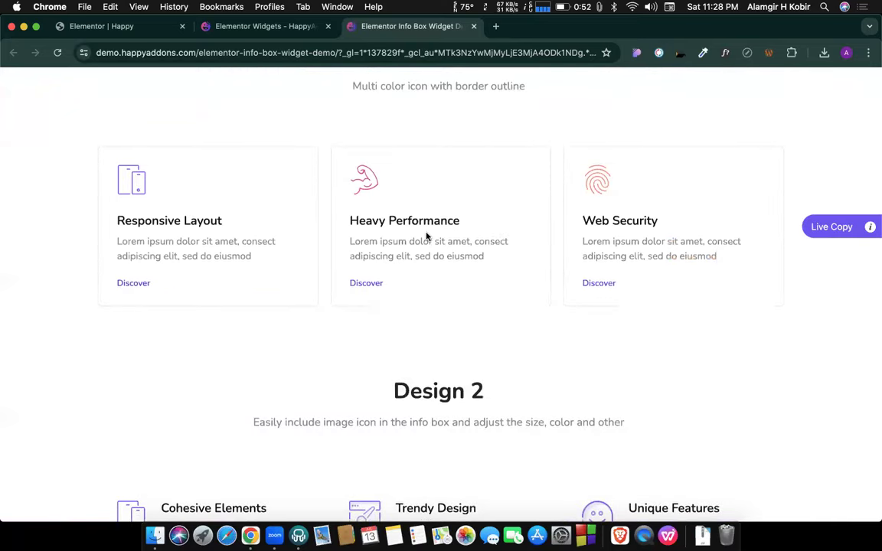
scroll(427, 236, down, 5)
scroll(467, 260, down, 8)
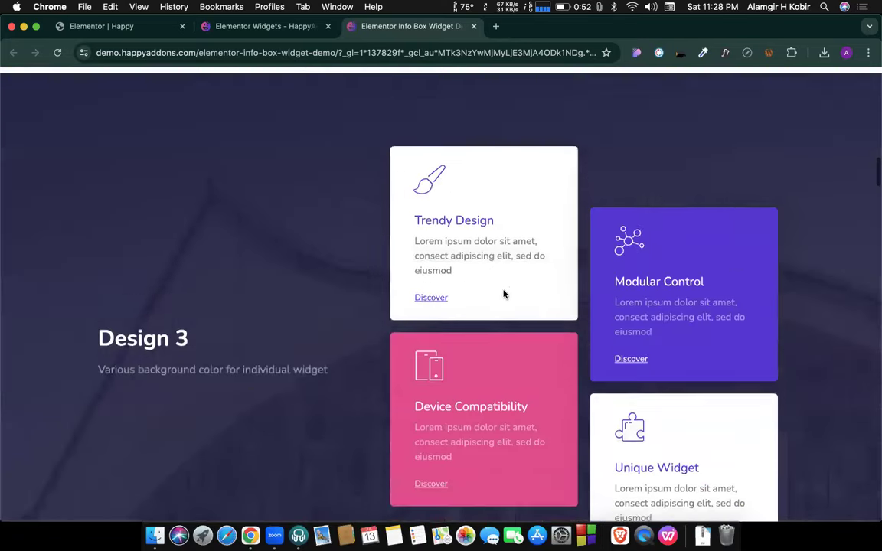
scroll(481, 291, up, 15)
scroll(481, 289, down, 8)
scroll(482, 288, up, 1)
scroll(481, 289, up, 2)
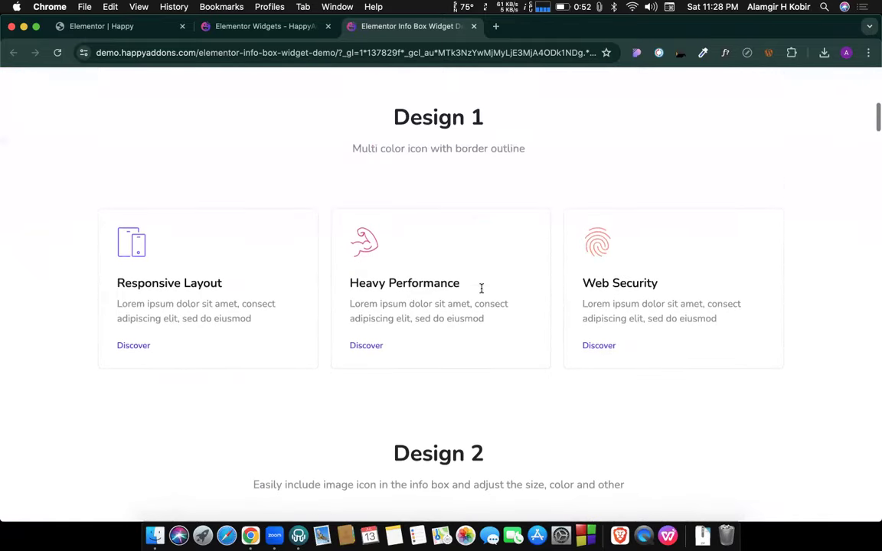
scroll(481, 289, down, 5)
scroll(482, 290, down, 10)
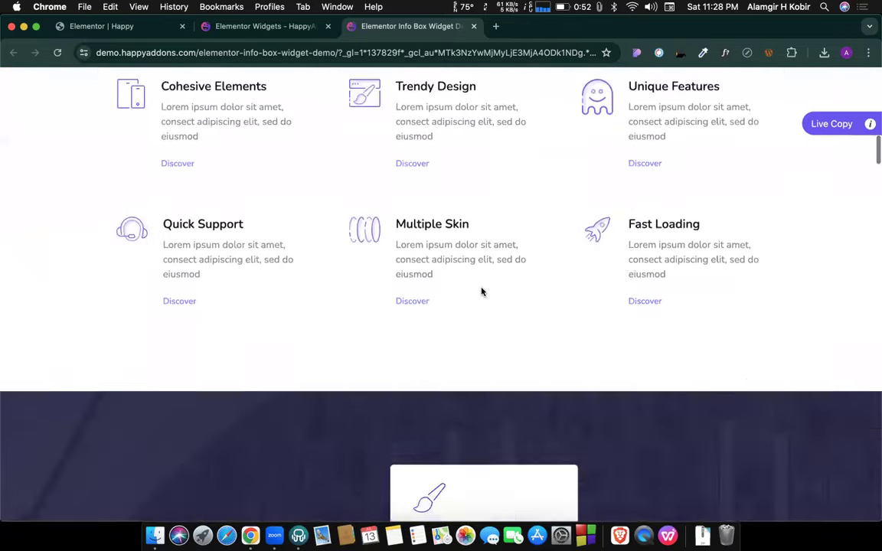
scroll(481, 291, down, 10)
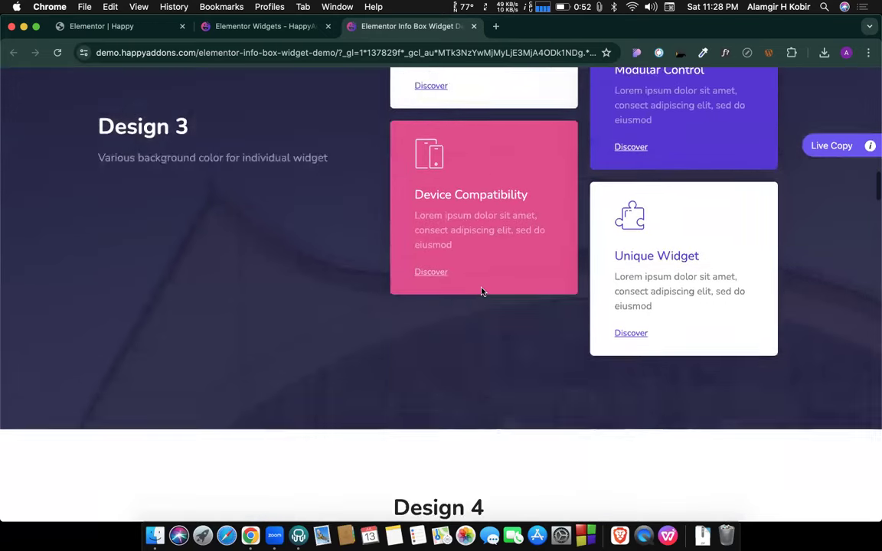
scroll(481, 290, up, 1)
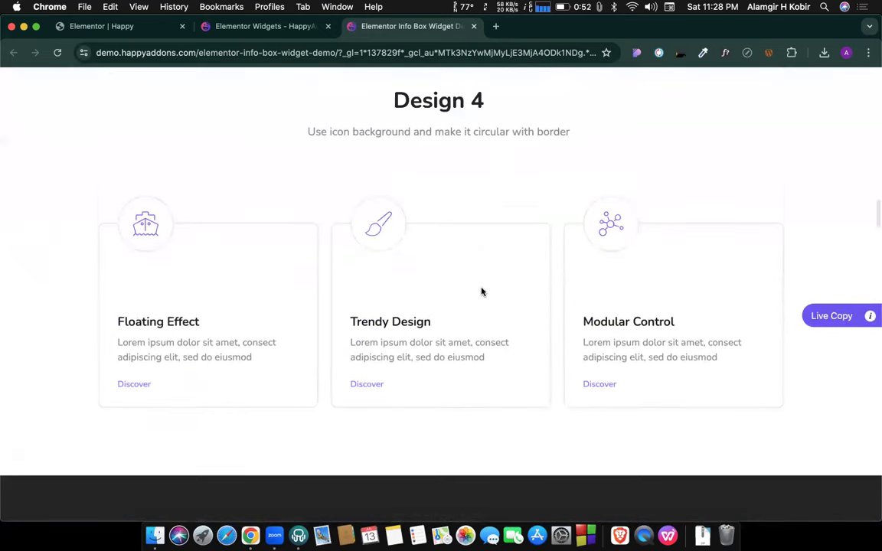
scroll(482, 291, down, 10)
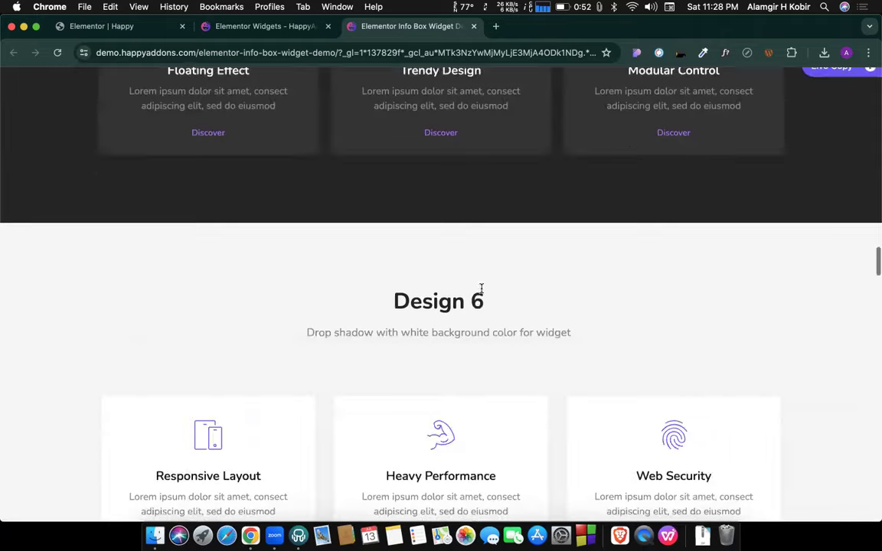
scroll(481, 290, down, 10)
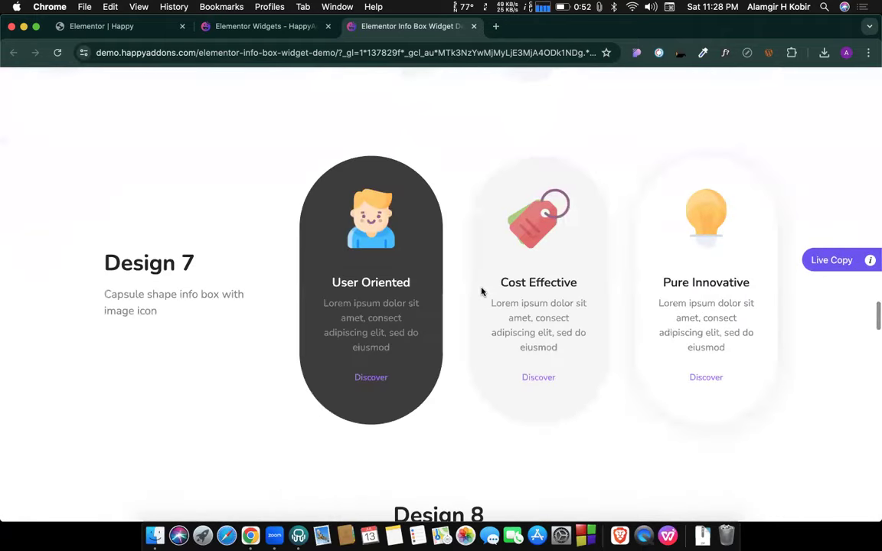
scroll(481, 291, down, 15)
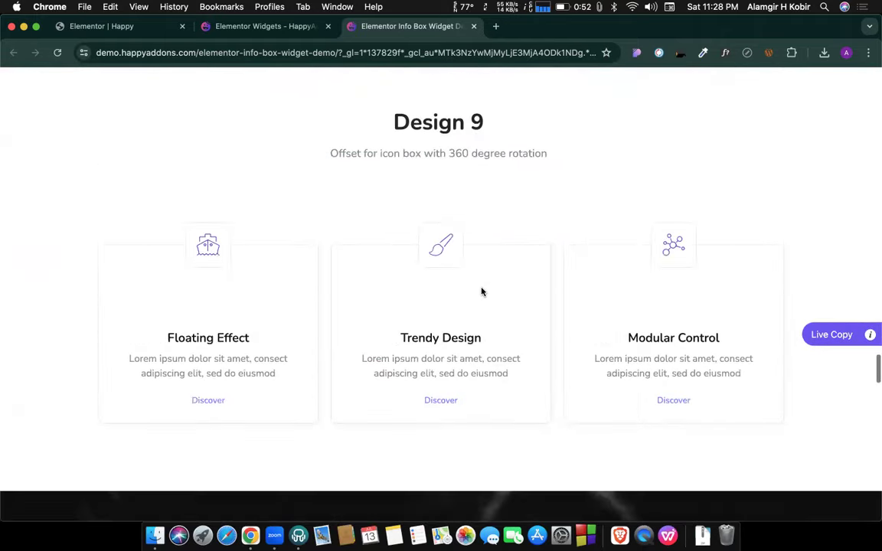
scroll(482, 291, down, 10)
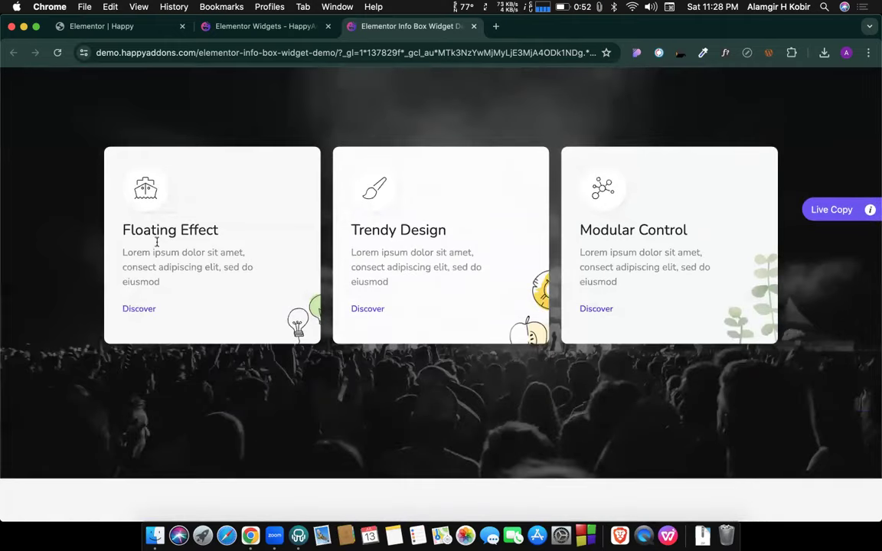
scroll(588, 247, up, 1)
scroll(589, 246, down, 10)
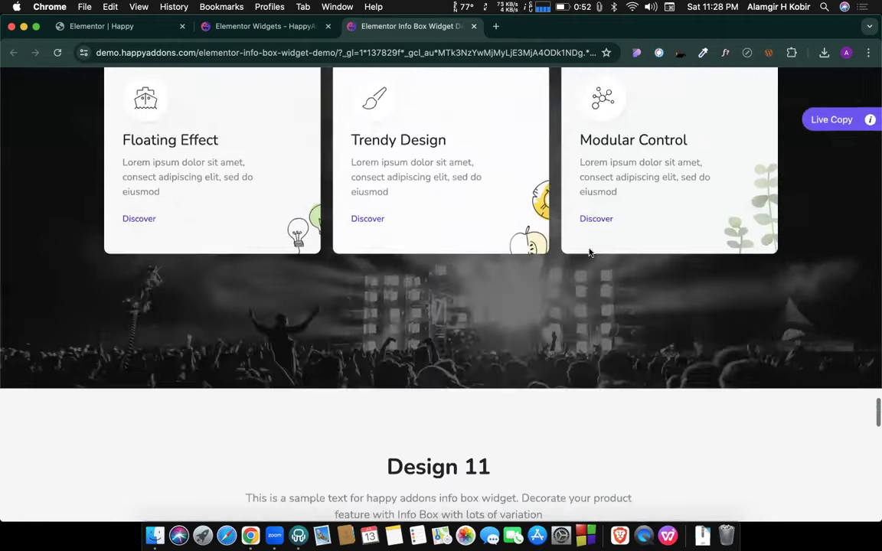
scroll(588, 252, down, 10)
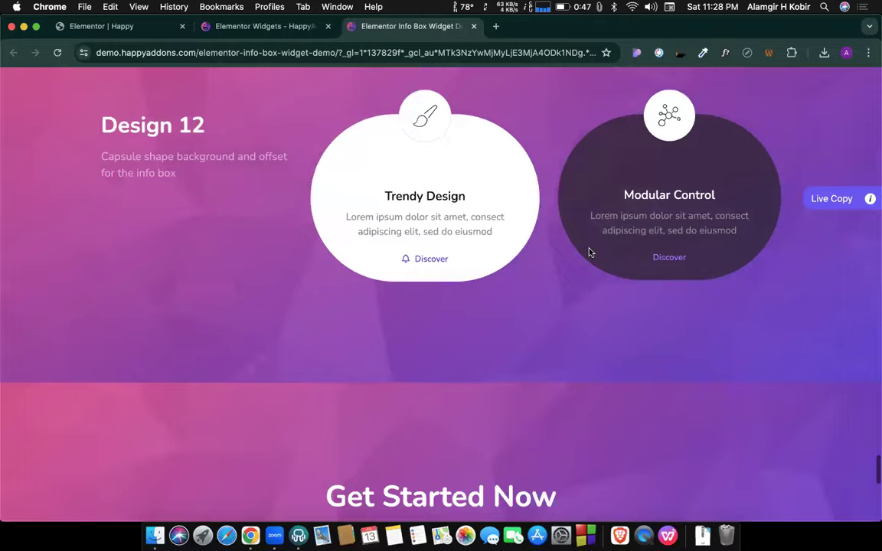
scroll(589, 252, up, 20)
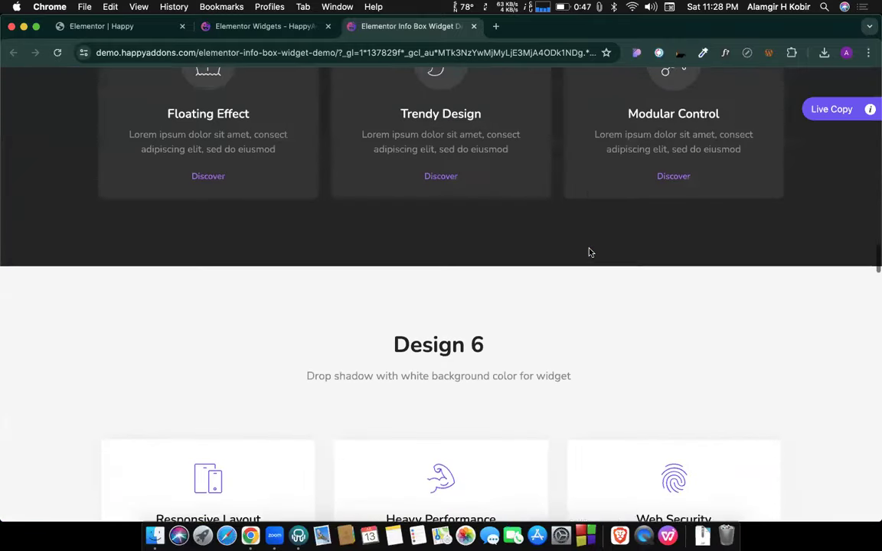
scroll(588, 252, up, 15)
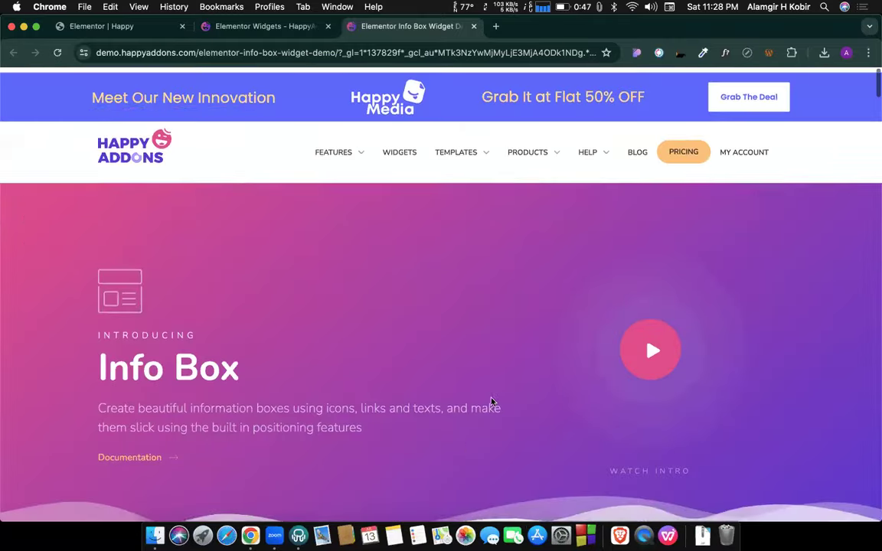
scroll(442, 386, down, 10)
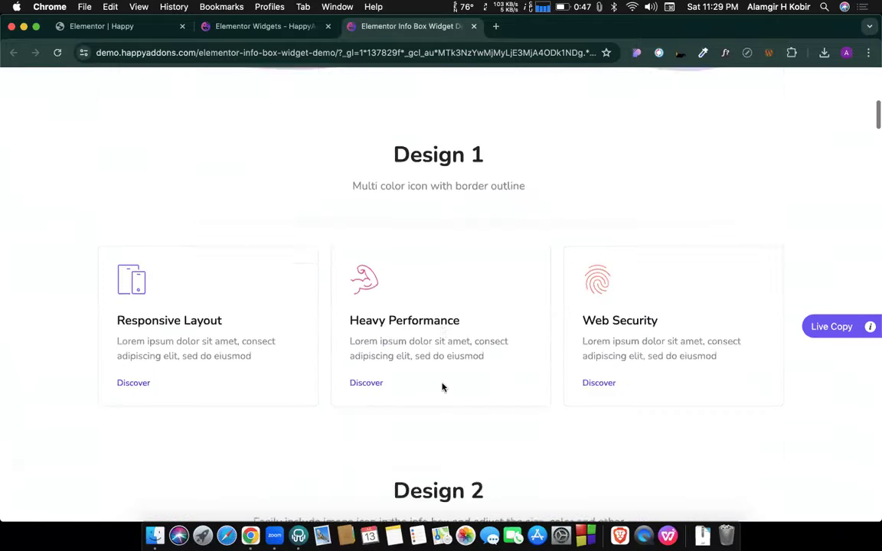
scroll(441, 386, down, 12)
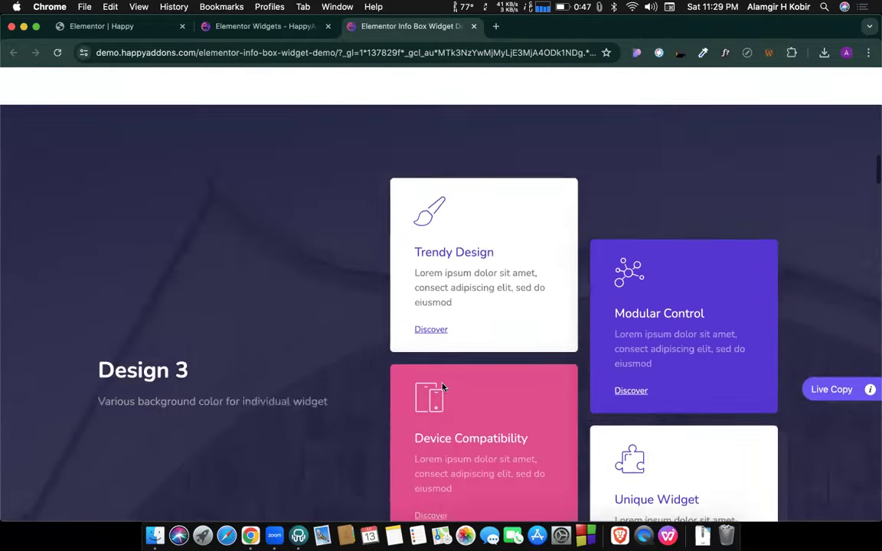
scroll(442, 387, down, 12)
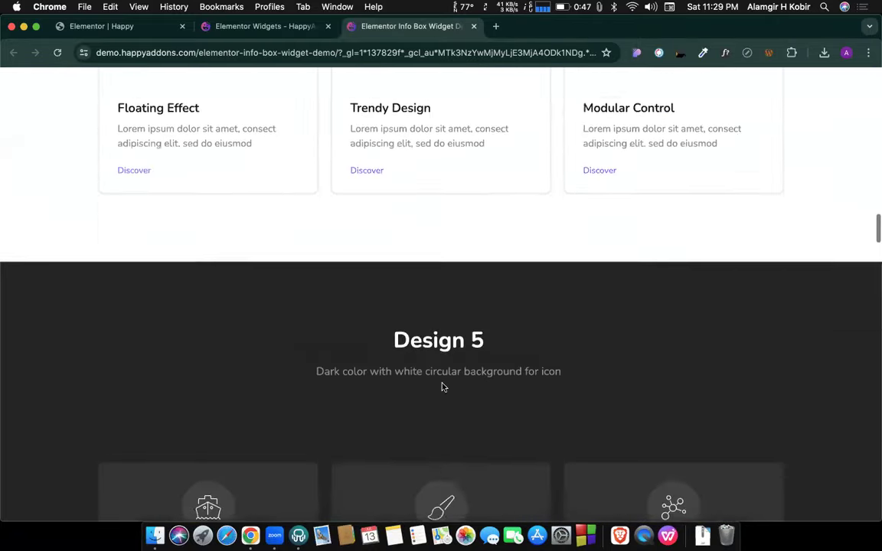
scroll(442, 386, down, 12)
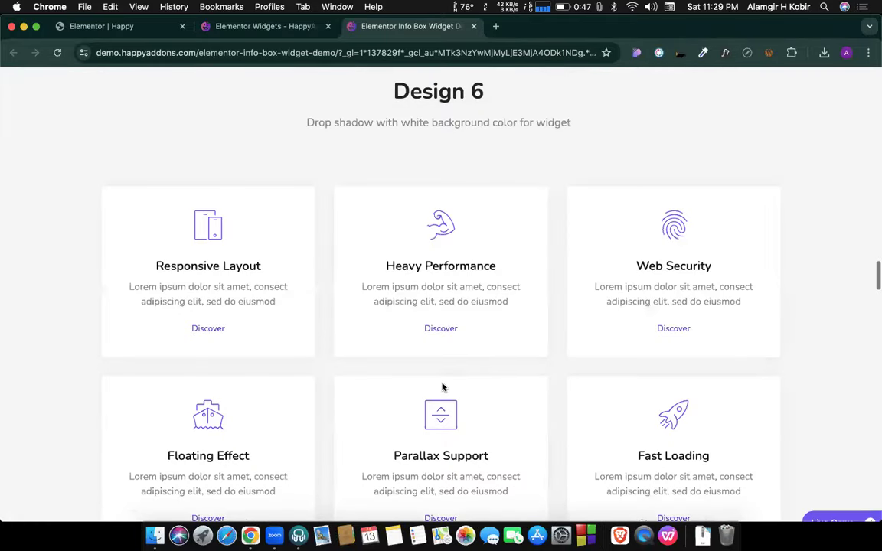
scroll(441, 386, down, 12)
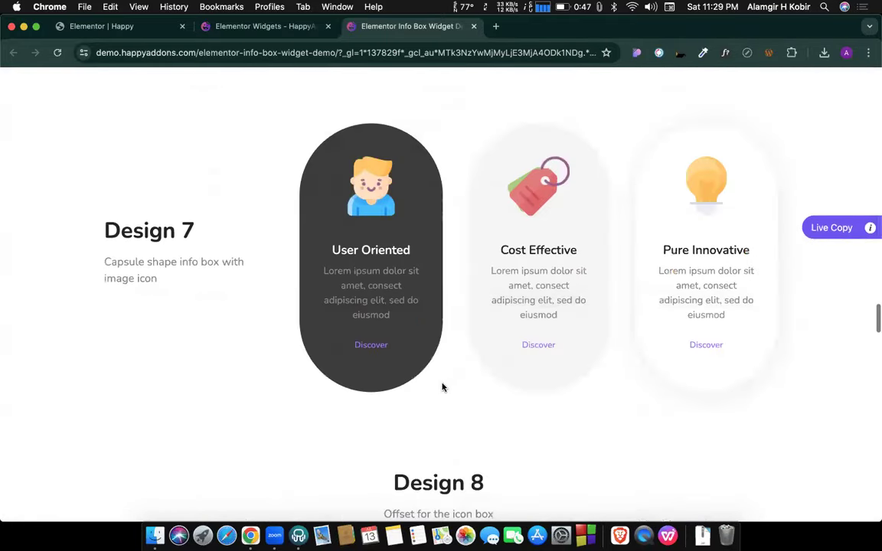
scroll(442, 386, down, 12)
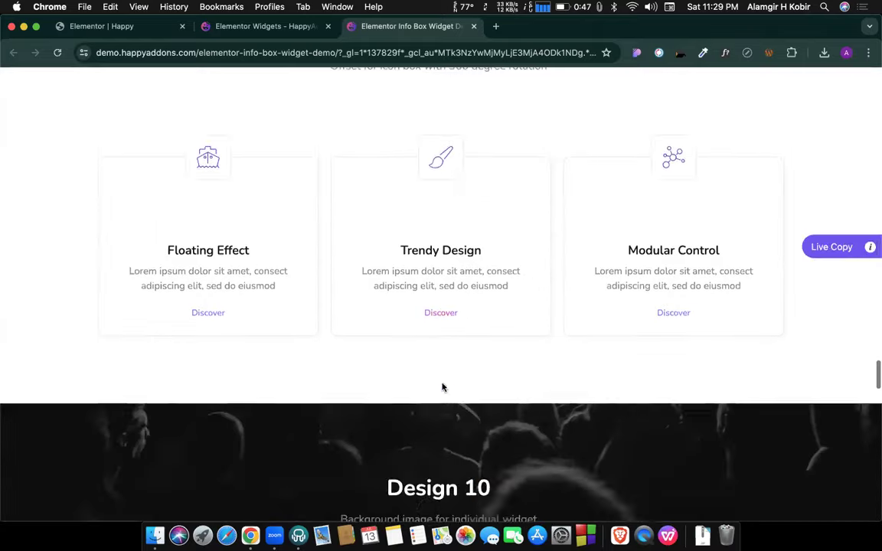
scroll(442, 387, down, 12)
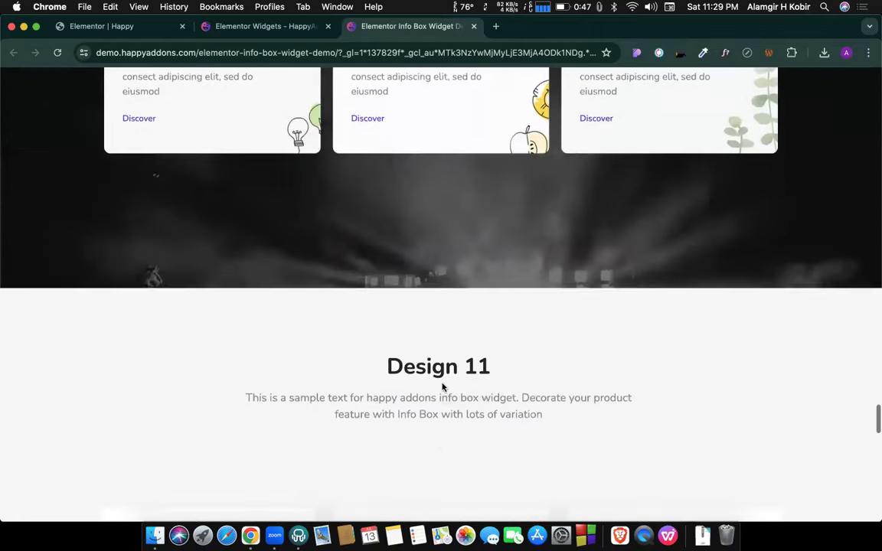
scroll(413, 438, down, 2)
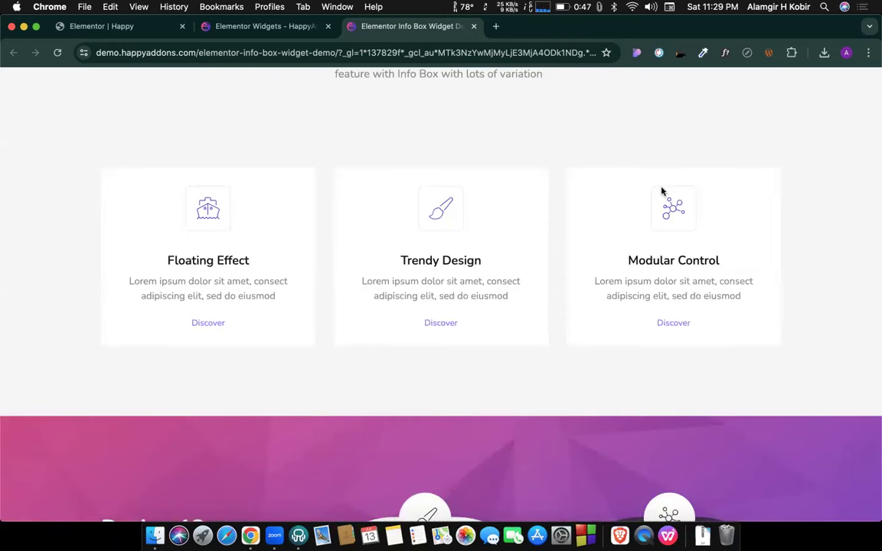
scroll(523, 277, up, 10)
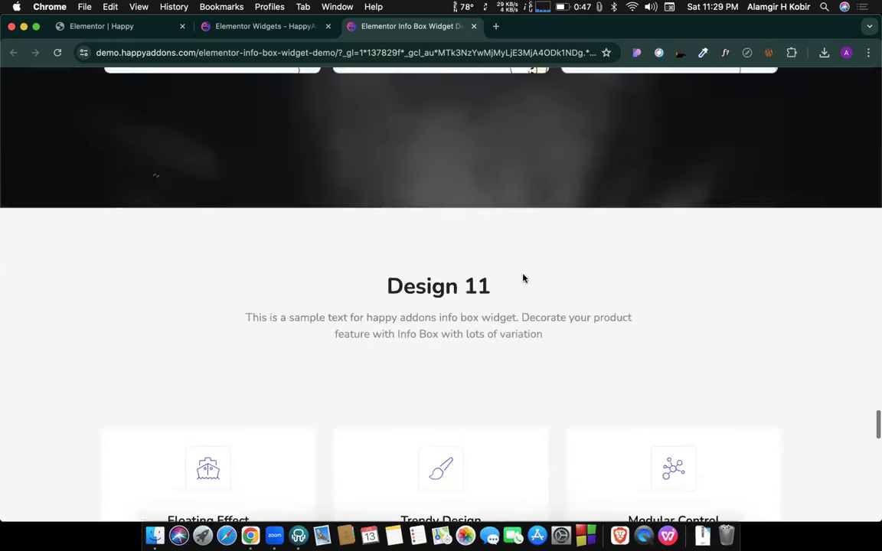
scroll(524, 278, up, 15)
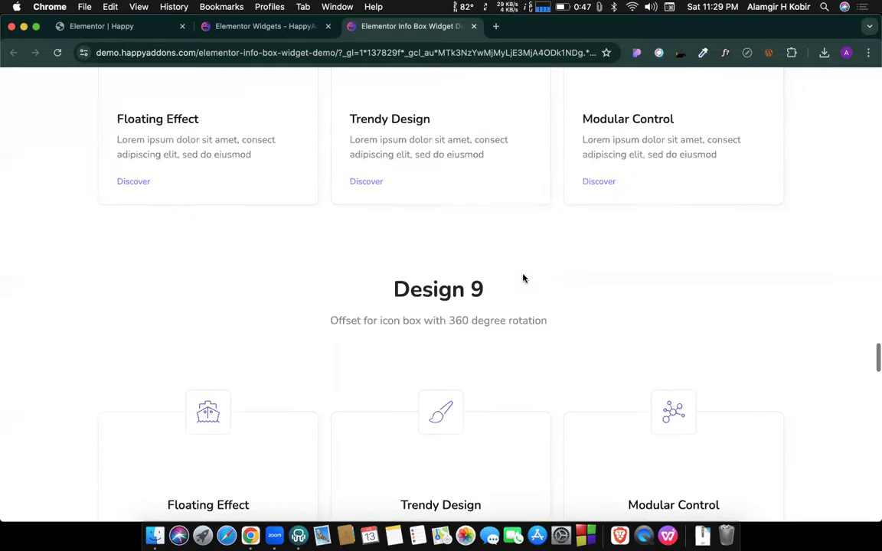
scroll(524, 278, up, 5)
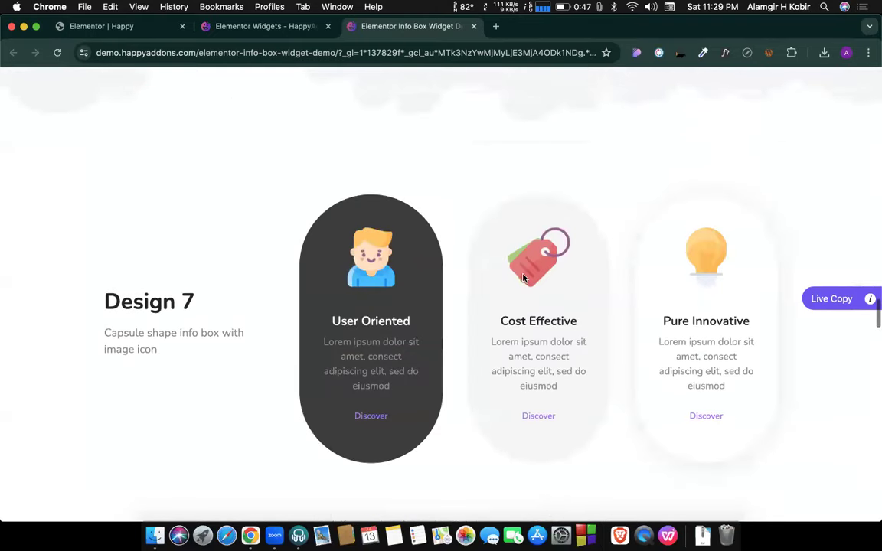
scroll(256, 171, up, 1)
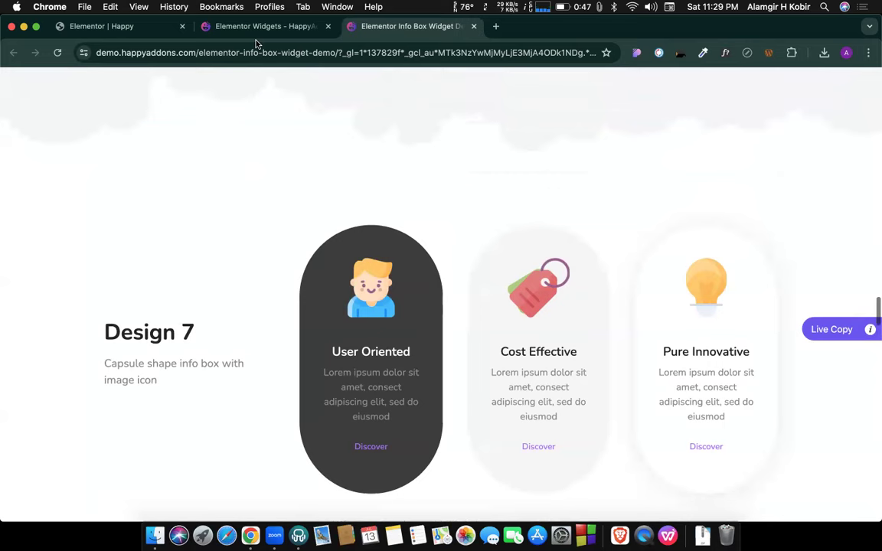
click(217, 31)
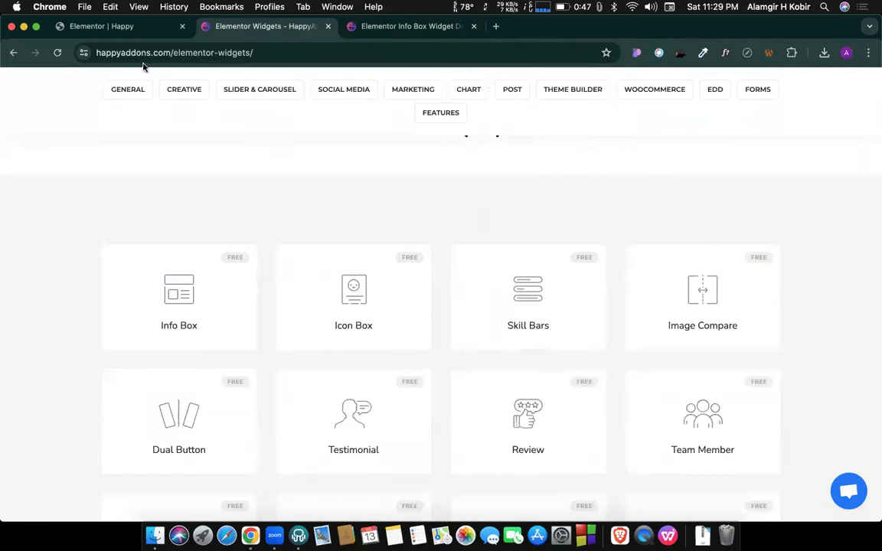
Back in the editor, add a four-column section below the Info Box.
click(115, 26)
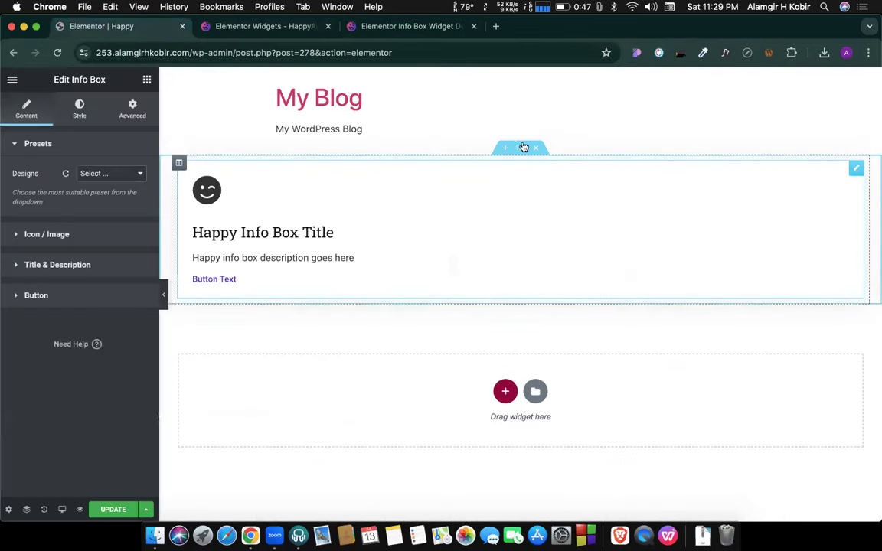
right_click(509, 187)
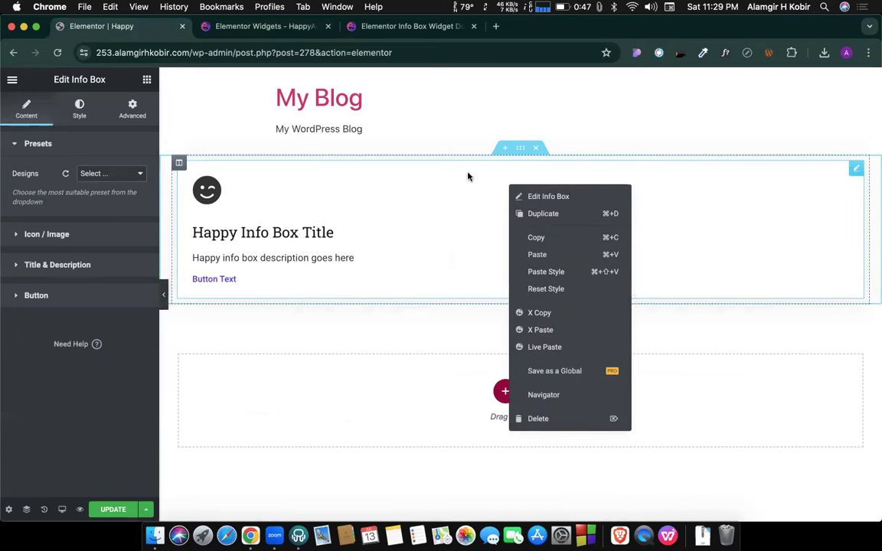
click(520, 434)
click(503, 390)
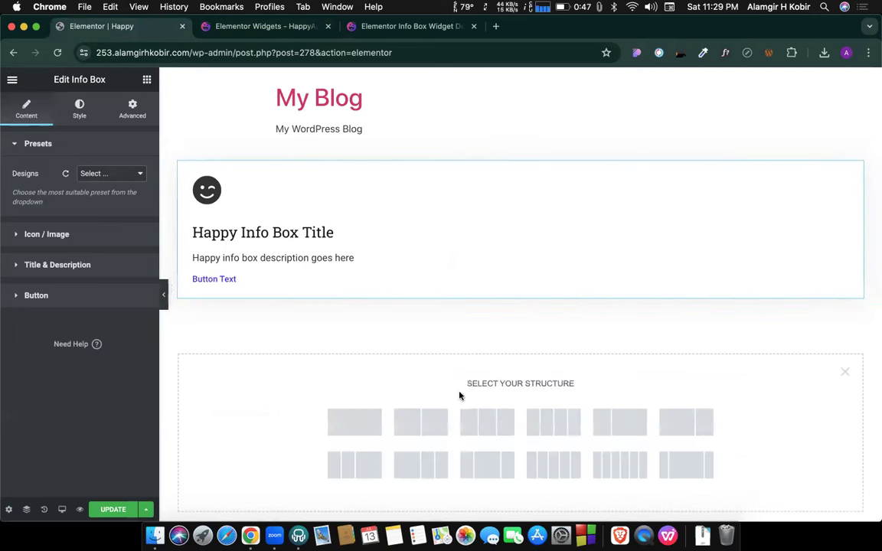
click(561, 421)
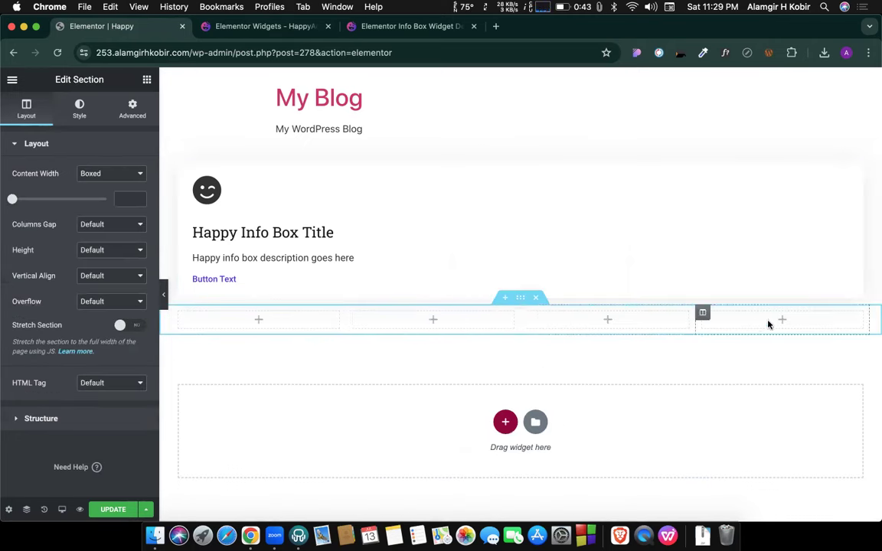
After glancing at the Design 7 demo, select the first column and enter a width of 30.
click(353, 28)
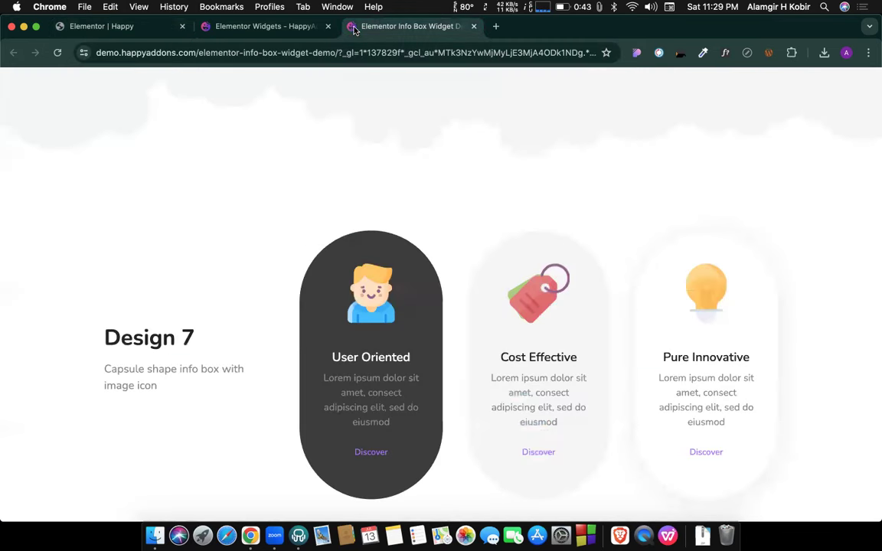
click(116, 28)
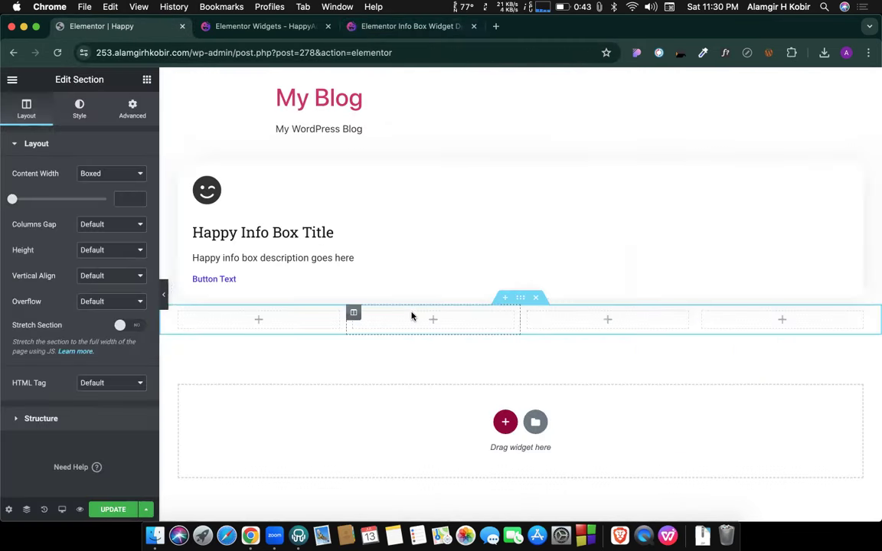
scroll(411, 317, down, 1)
click(180, 288)
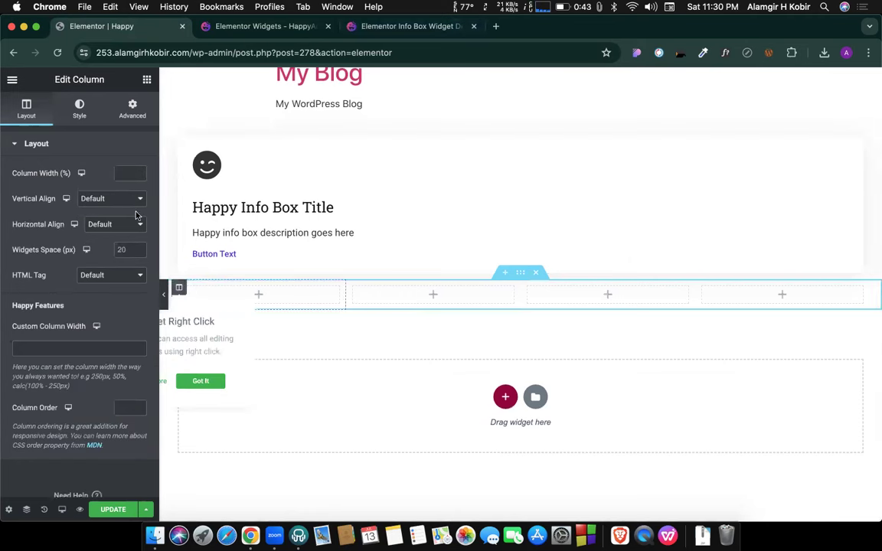
click(109, 145)
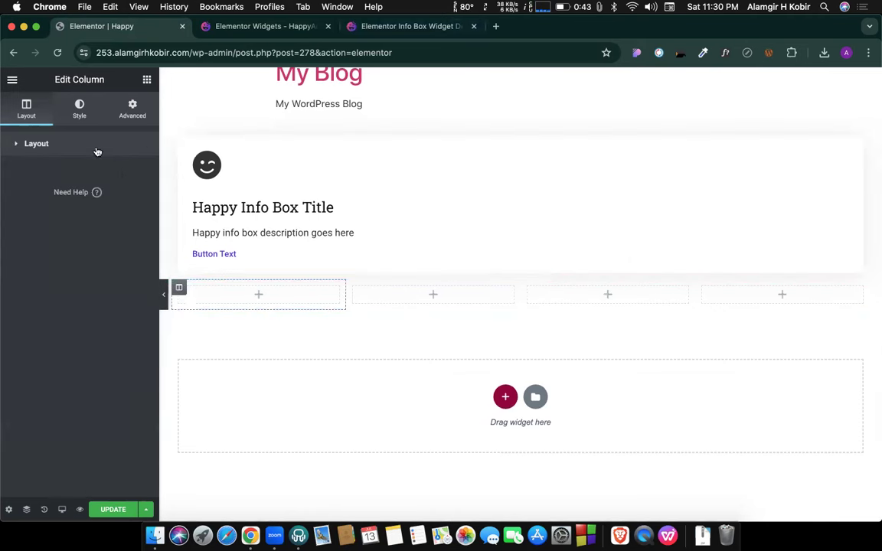
click(97, 151)
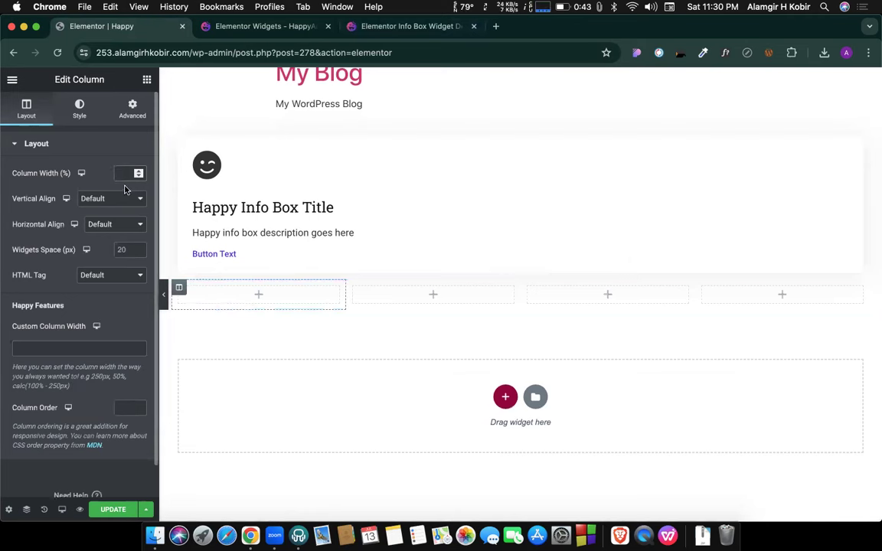
text(30)
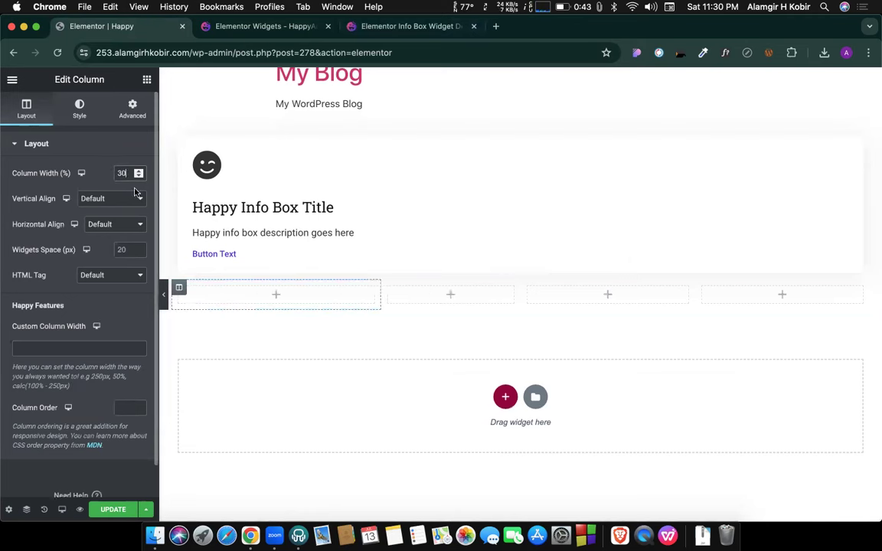
Set the third column's width to 20 and select the fourth column's width field.
click(385, 290)
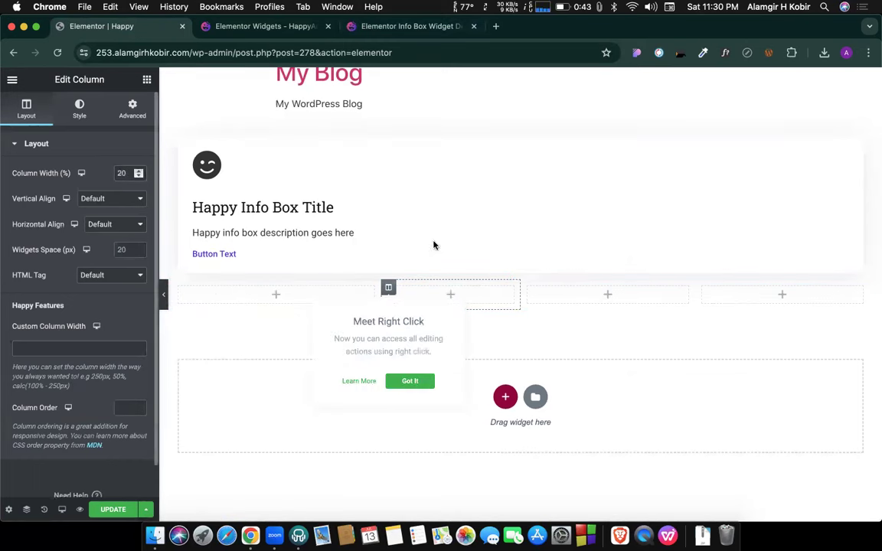
click(528, 288)
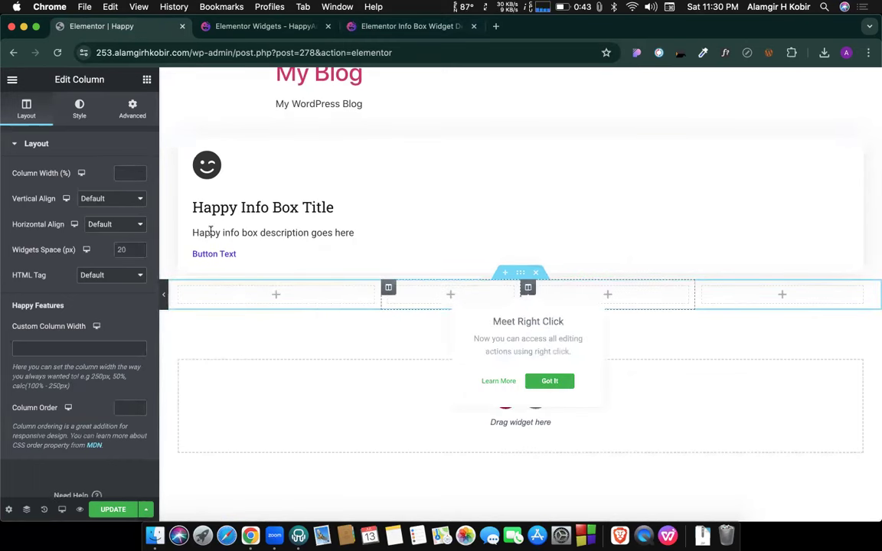
click(119, 174)
text(20)
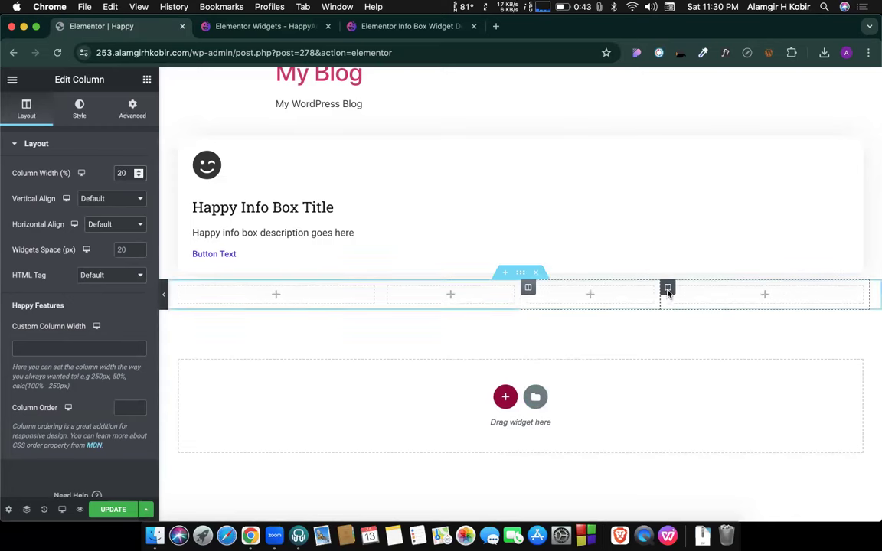
click(667, 288)
click(120, 174)
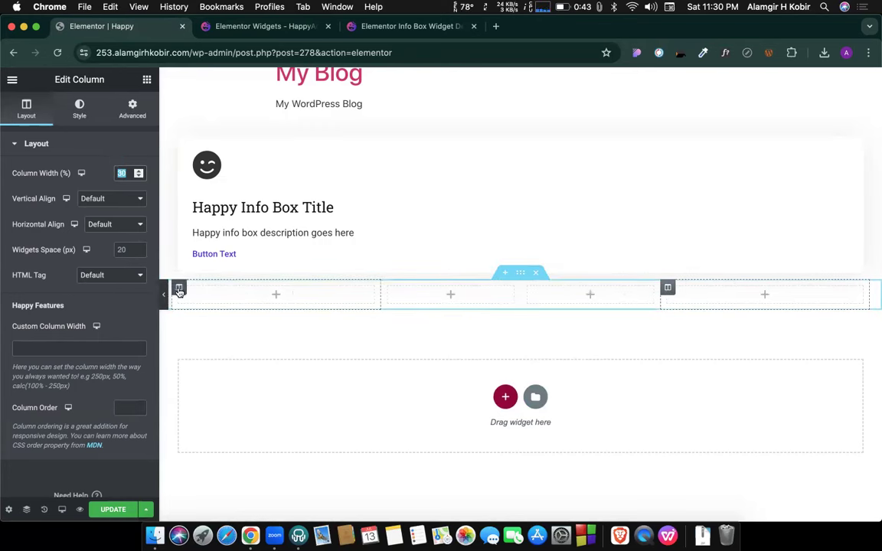
Set the first column to 40% and the second and third columns to 20% each.
click(179, 291)
double_click(121, 171)
text(40)
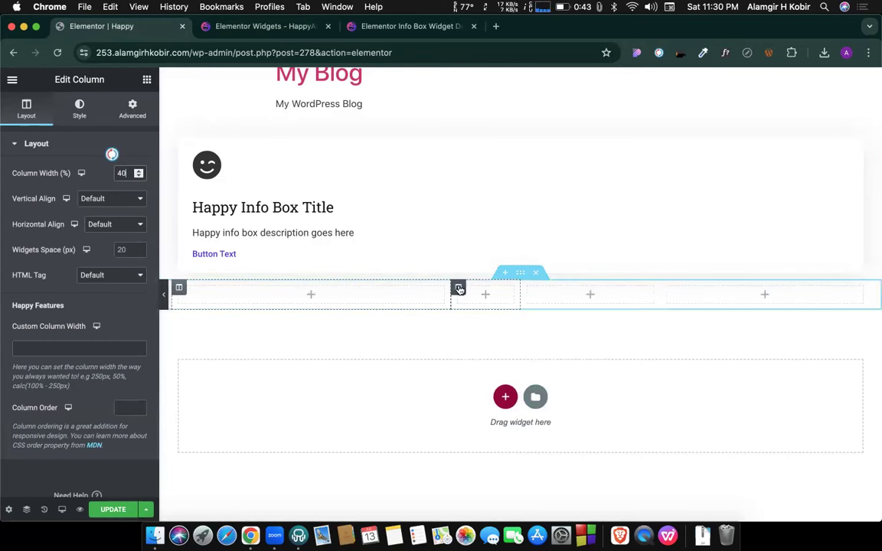
click(458, 289)
double_click(120, 173)
text(20)
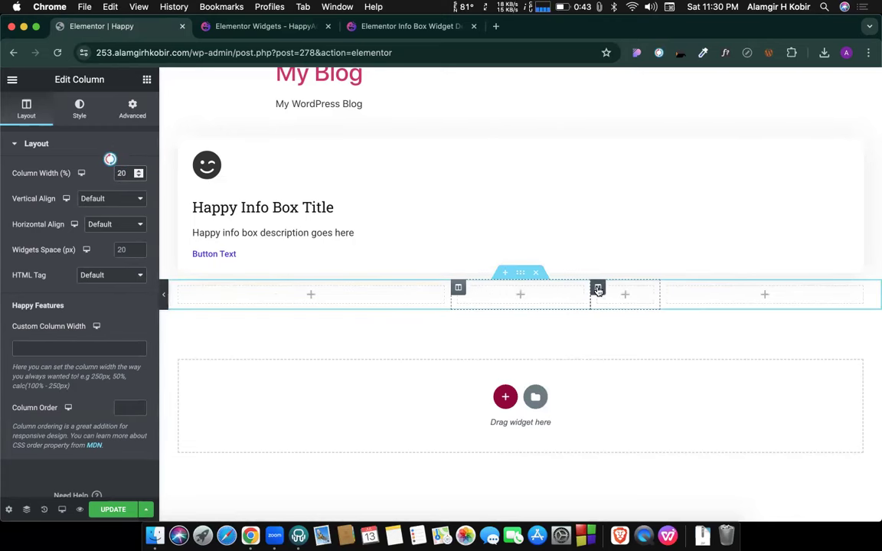
click(597, 289)
double_click(120, 173)
text(20)
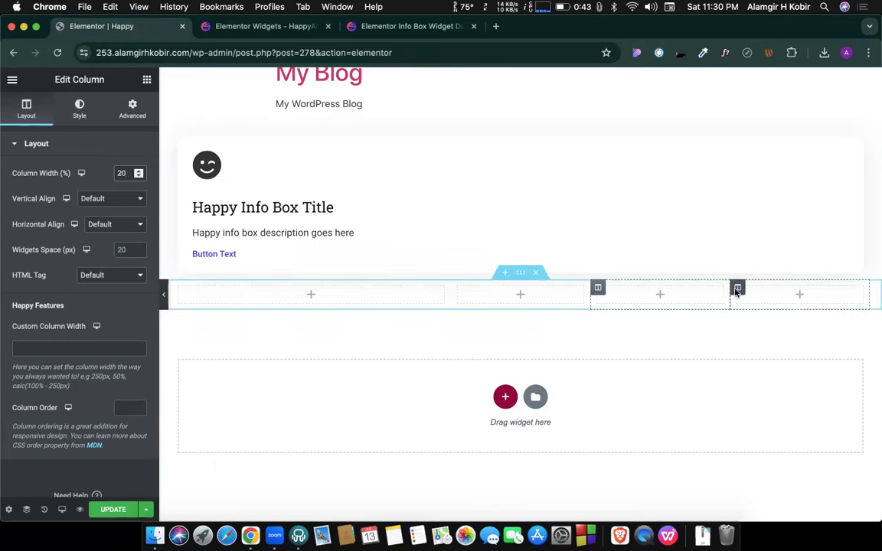
click(737, 289)
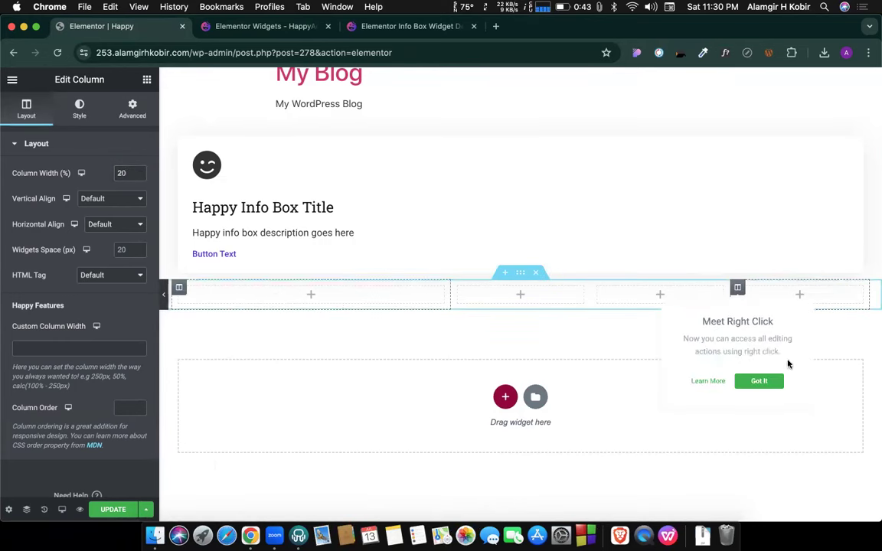
Dismiss the right-click tip and bring up the widget panel.
click(759, 382)
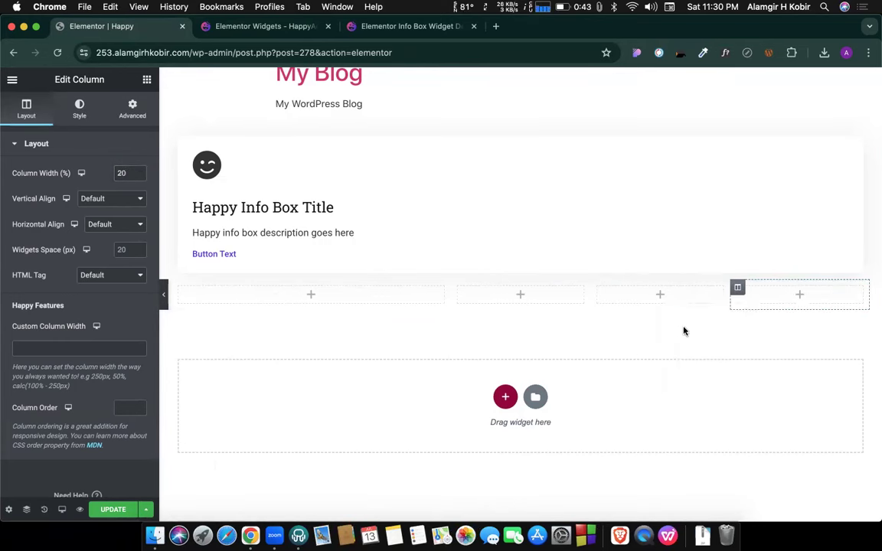
click(518, 294)
scroll(70, 425, down, 5)
scroll(71, 426, down, 5)
scroll(71, 390, up, 15)
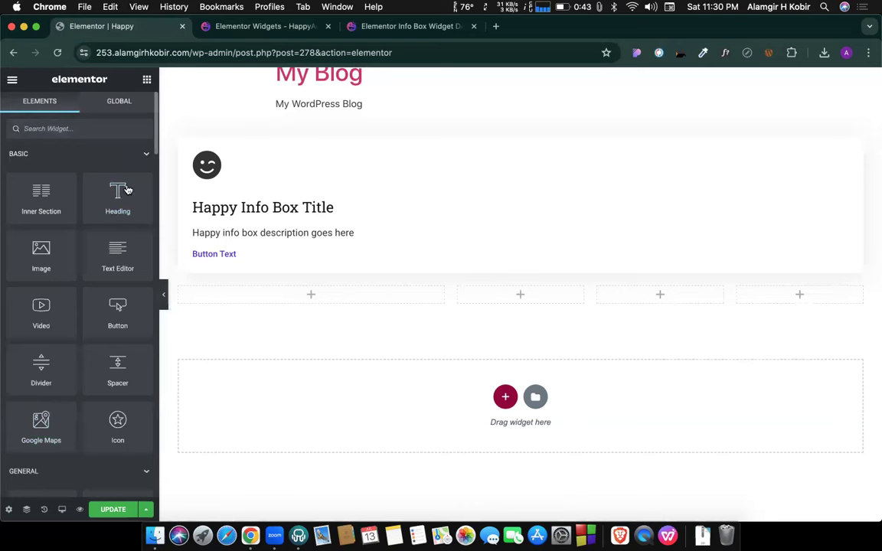
Drop a Happy Info Box into column two, duplicate it twice, and move copies into columns three and four.
click(145, 153)
click(139, 188)
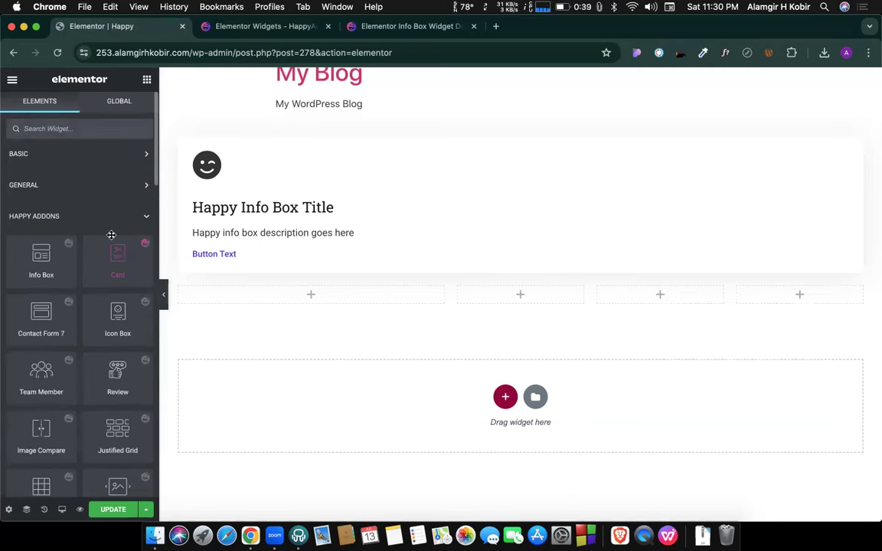
drag(37, 265, 517, 295)
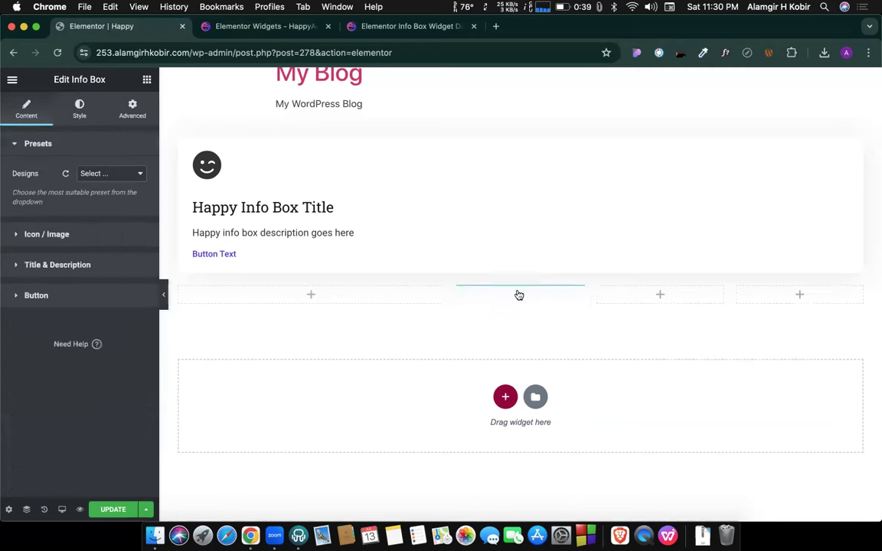
right_click(575, 300)
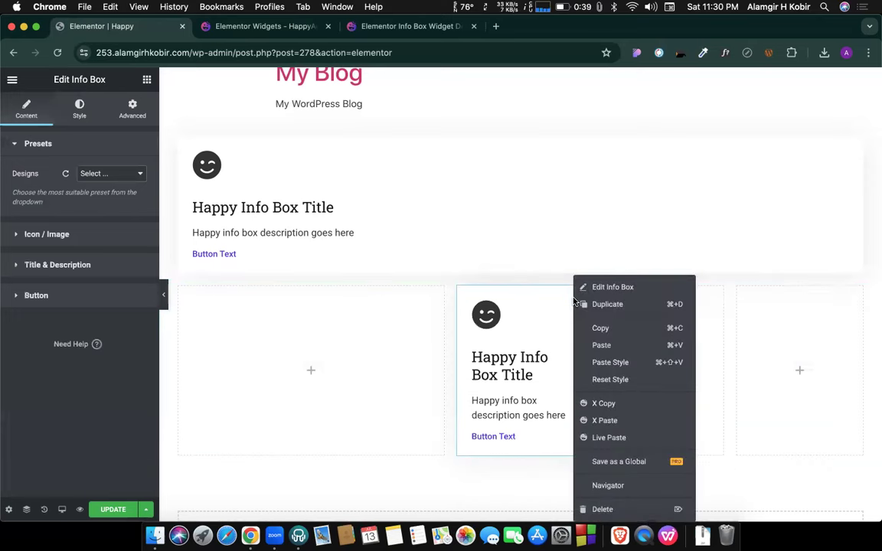
click(591, 302)
right_click(578, 300)
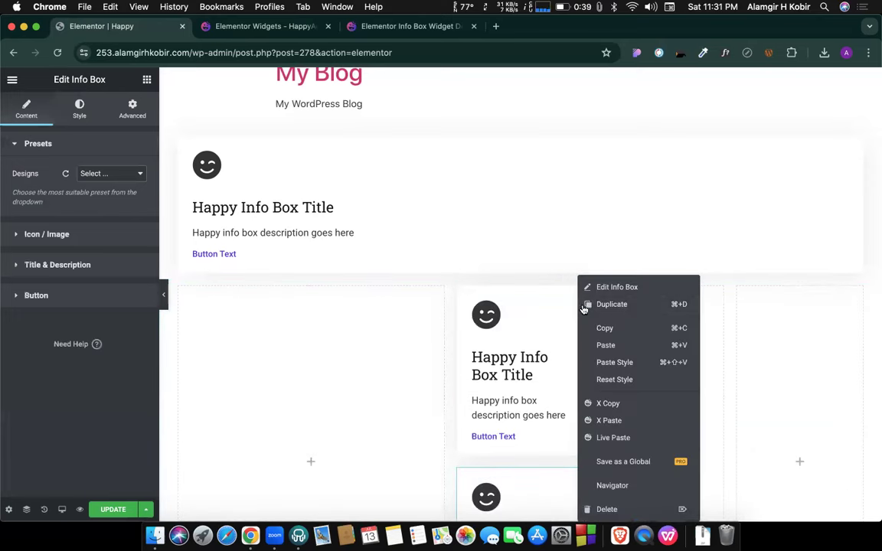
click(598, 309)
drag(548, 309, 647, 327)
drag(535, 339, 764, 345)
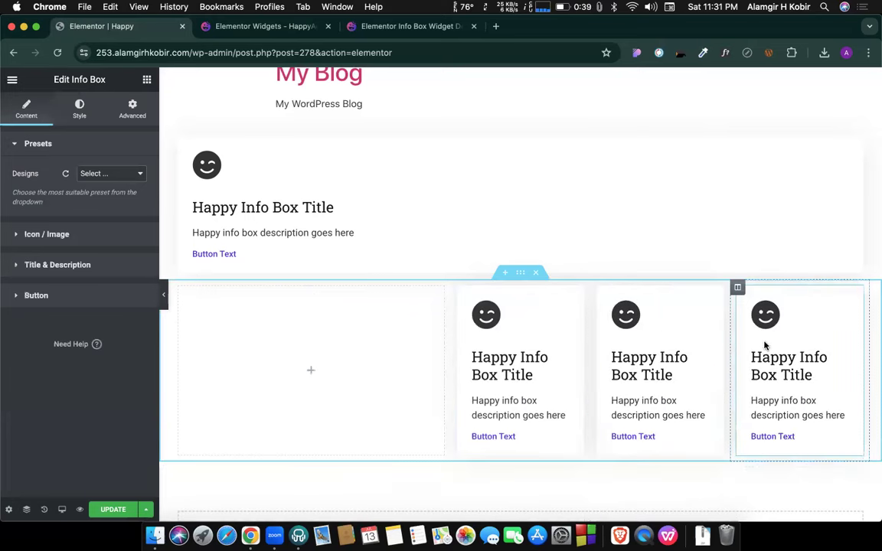
scroll(552, 272, down, 3)
scroll(590, 183, up, 1)
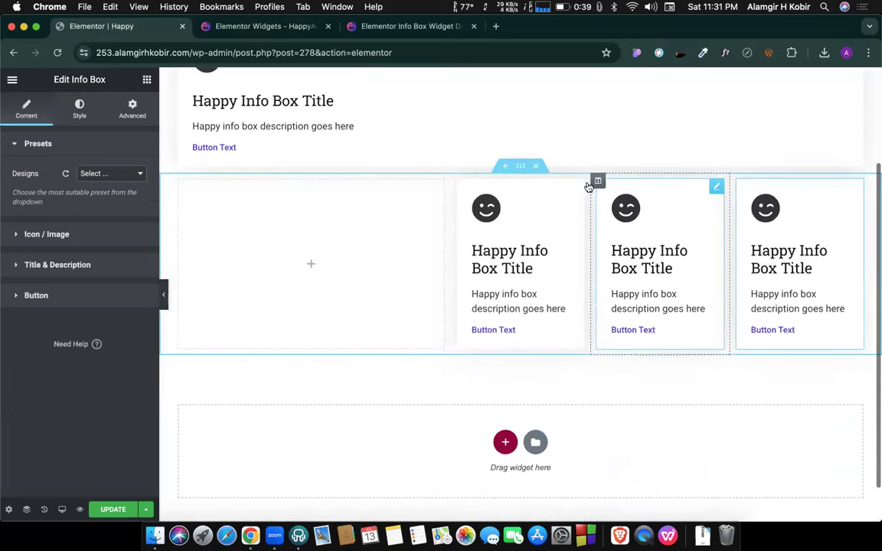
click(578, 190)
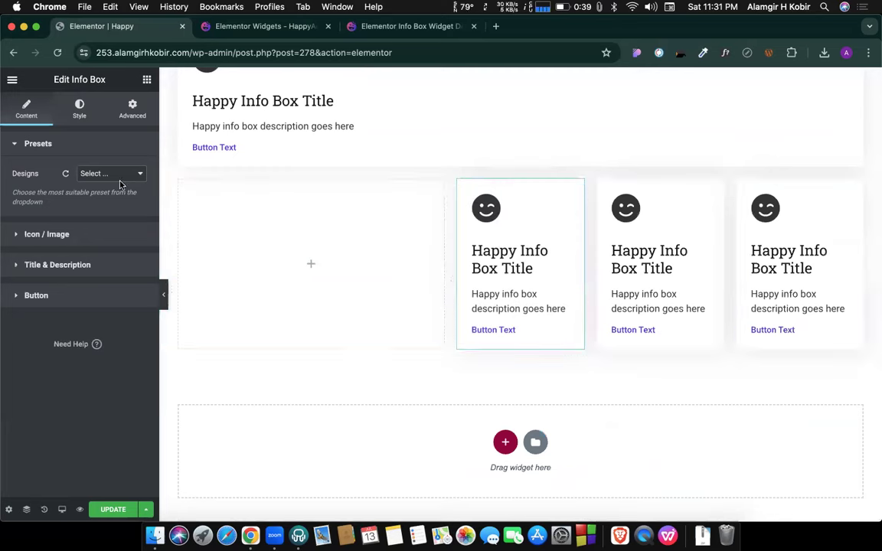
Look up the Design 7 capsule example on the Info Box demo page.
click(354, 30)
scroll(393, 312, down, 1)
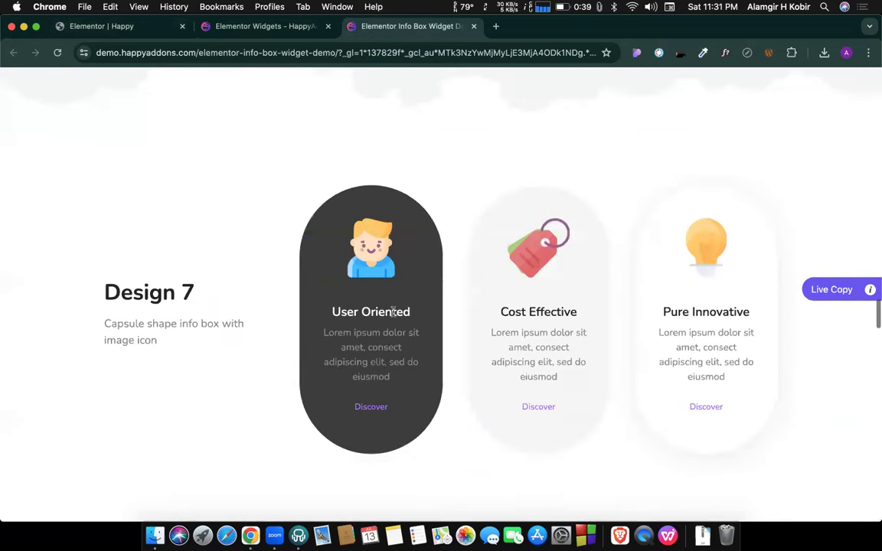
scroll(349, 254, down, 1)
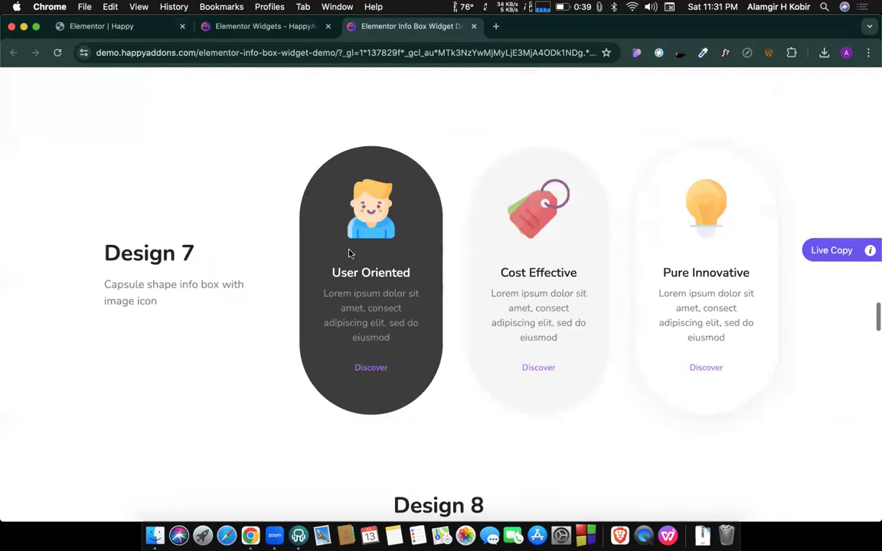
click(157, 28)
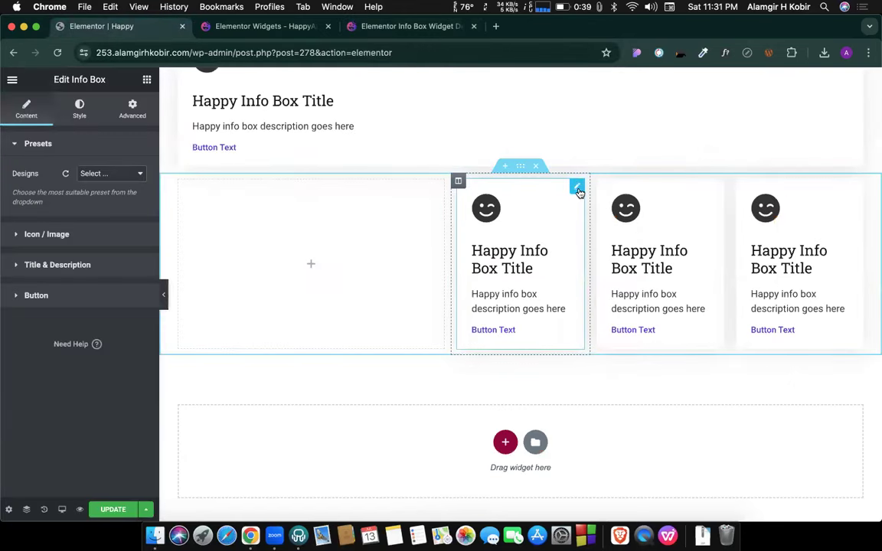
click(405, 26)
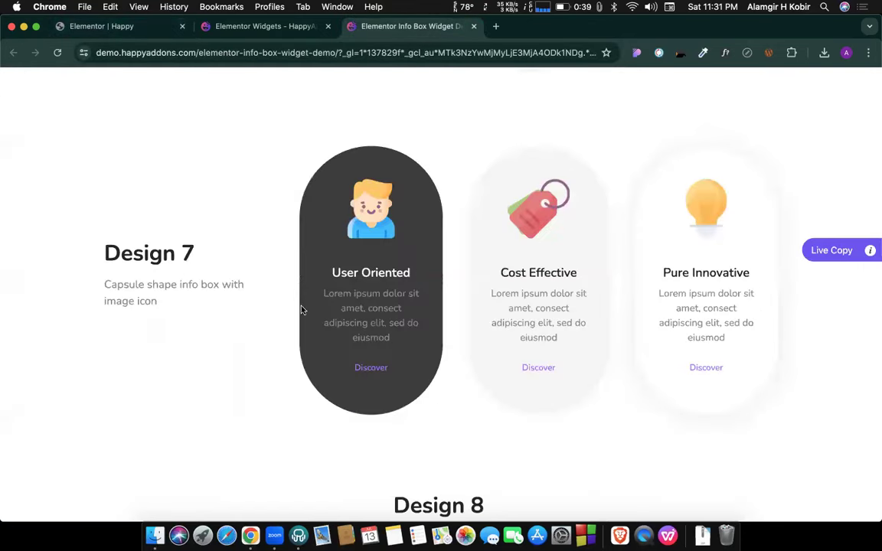
drag(200, 262, 195, 262)
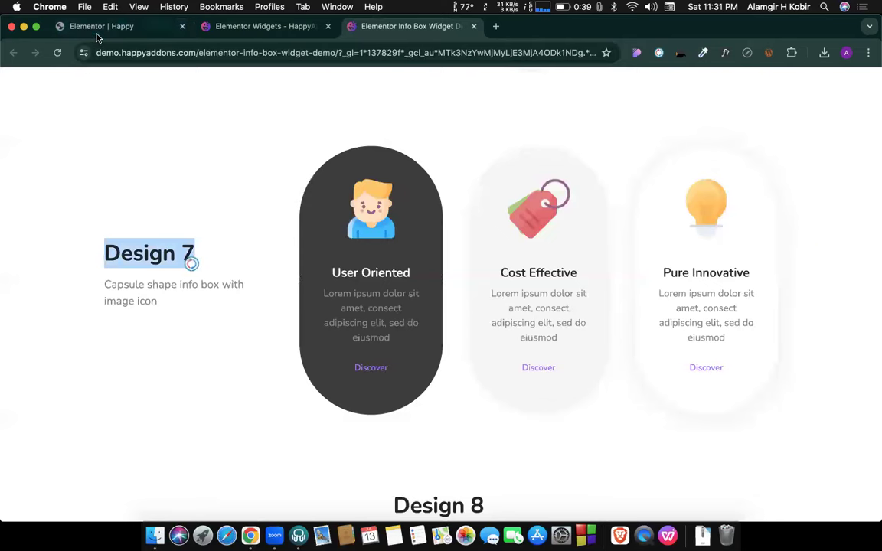
click(87, 27)
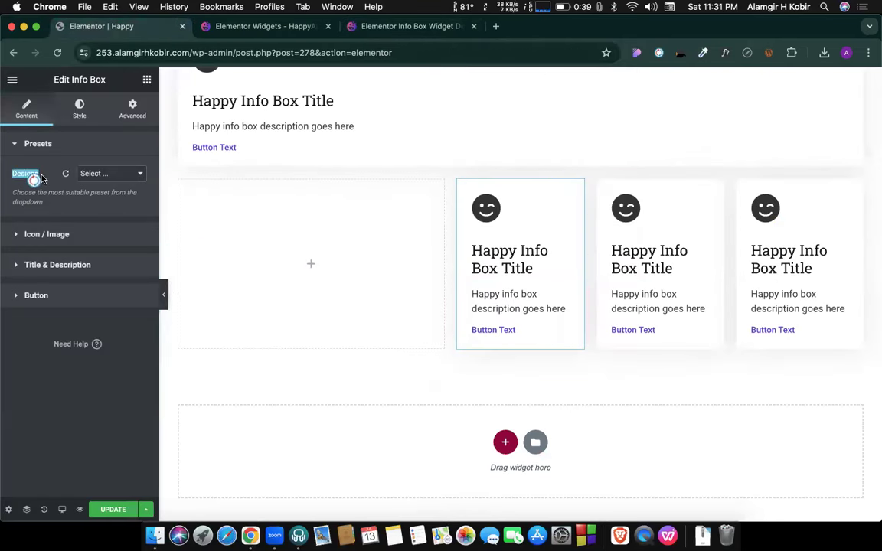
Apply the Design 7 preset to the left, middle and right info boxes.
click(119, 179)
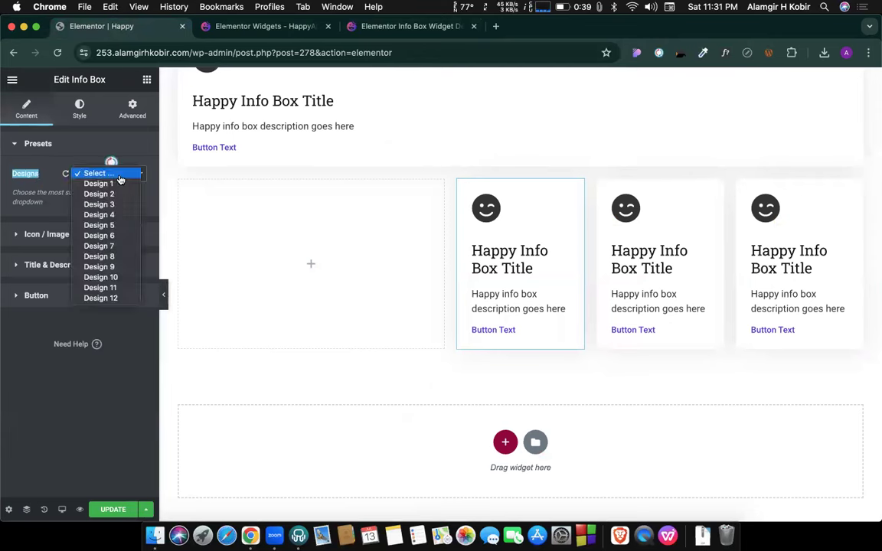
click(97, 246)
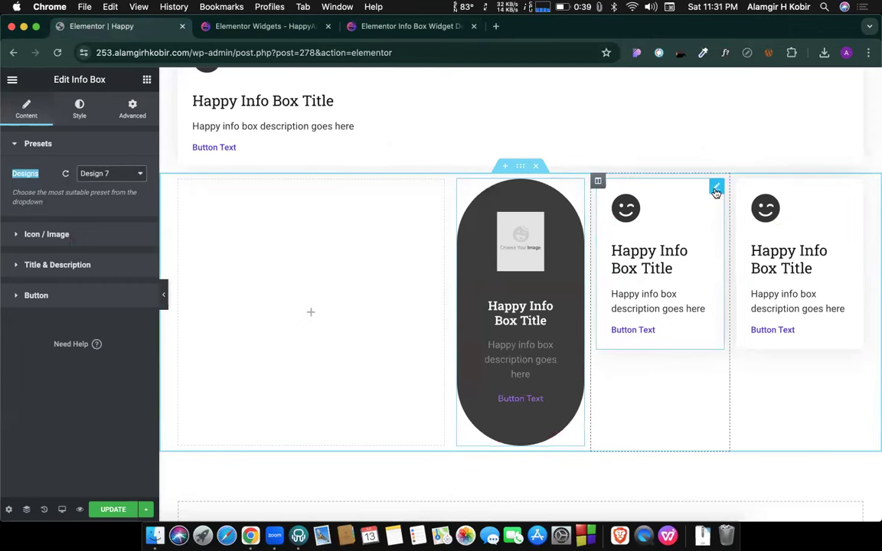
click(130, 175)
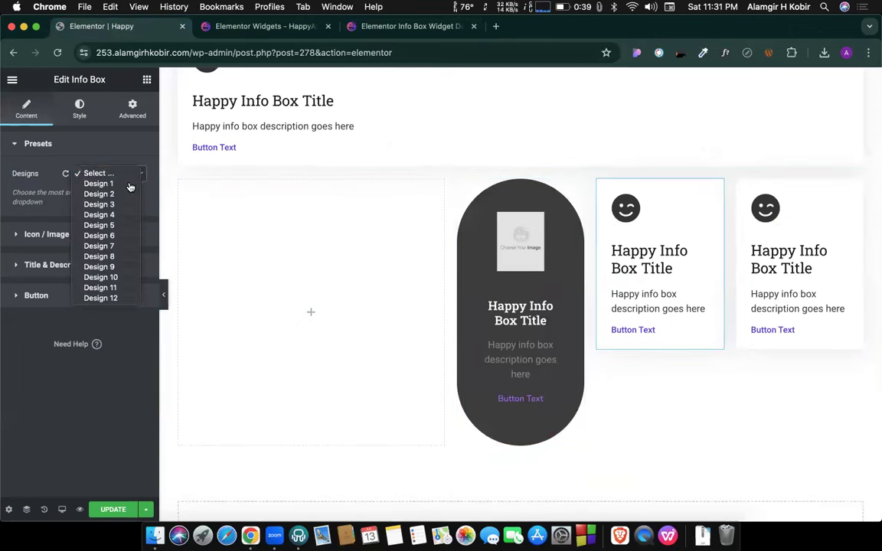
click(104, 247)
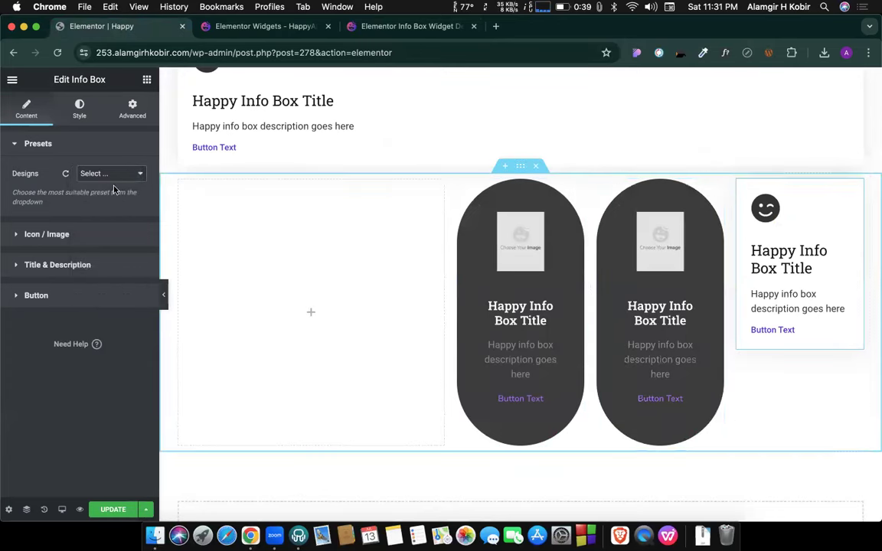
click(100, 176)
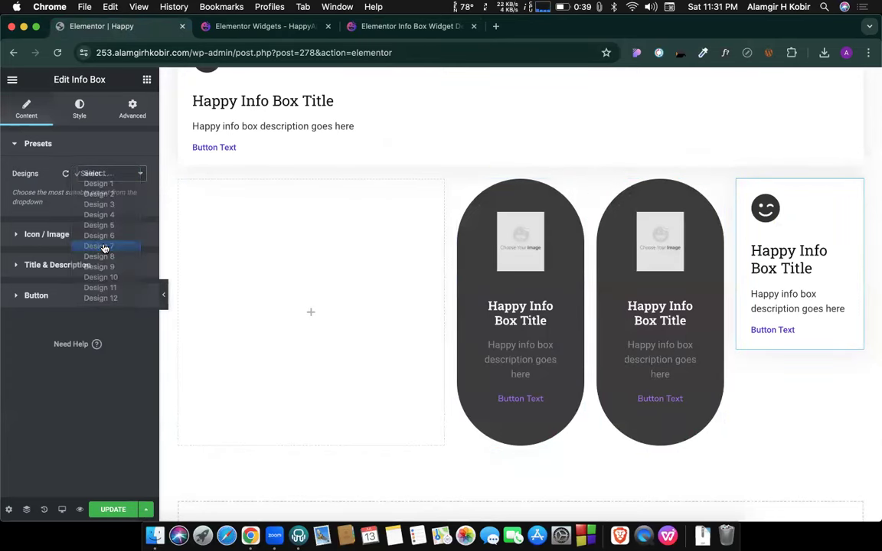
click(105, 246)
scroll(508, 270, down, 2)
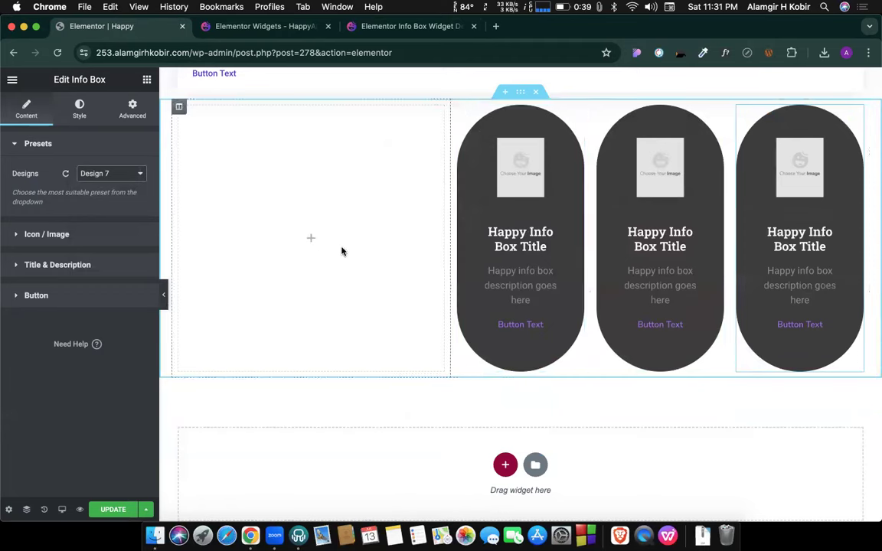
Copy the Design 7 heading and its capsule subtitle from the demo page.
click(310, 238)
key(super+3)
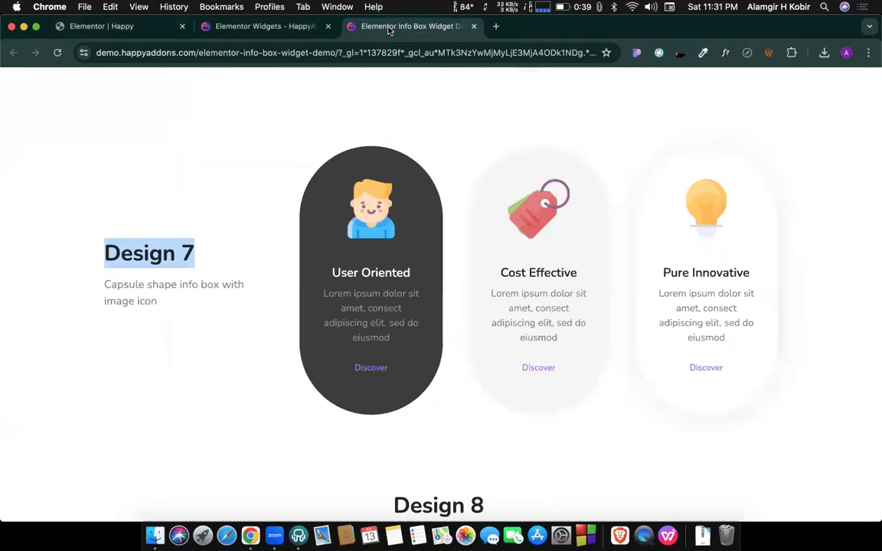
drag(105, 253, 156, 257)
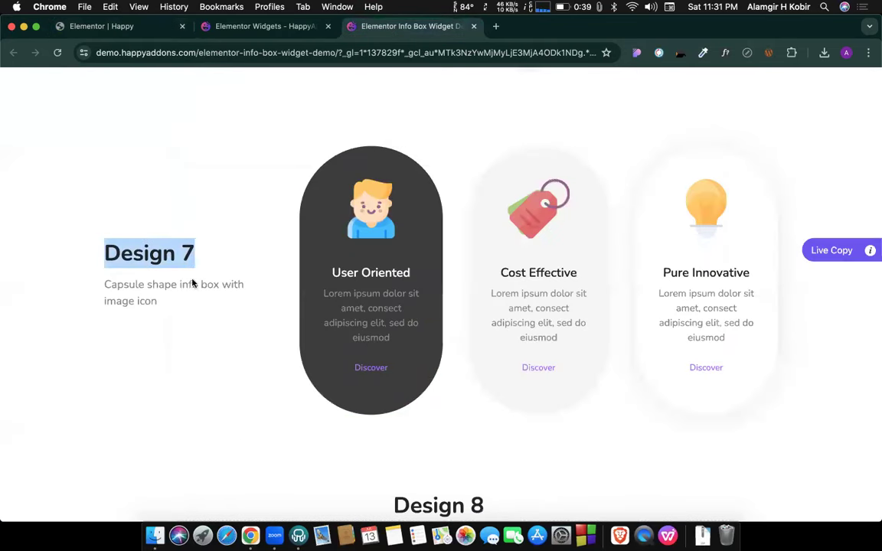
drag(192, 283, 186, 301)
key(super+c)
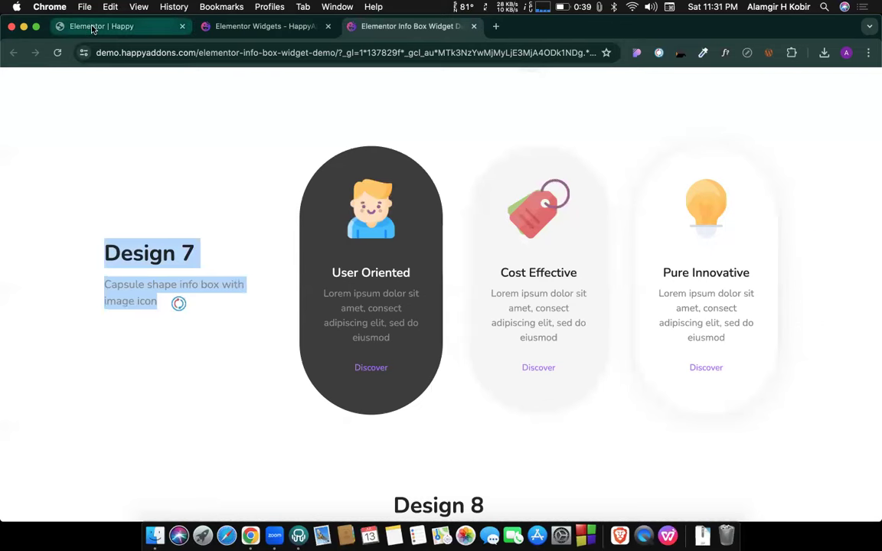
key(super+1)
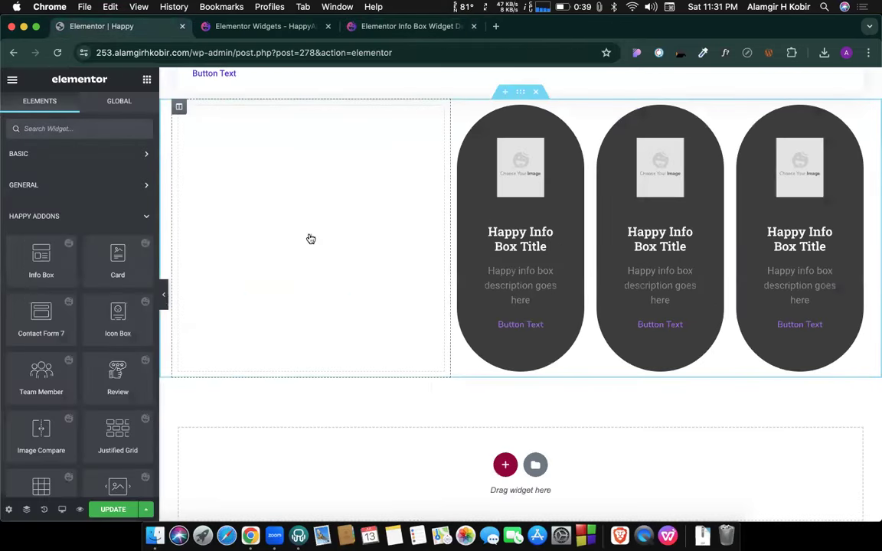
Add a Text Editor widget to the left column and paste the Design 7 text over its placeholder.
click(45, 153)
drag(319, 247, 319, 245)
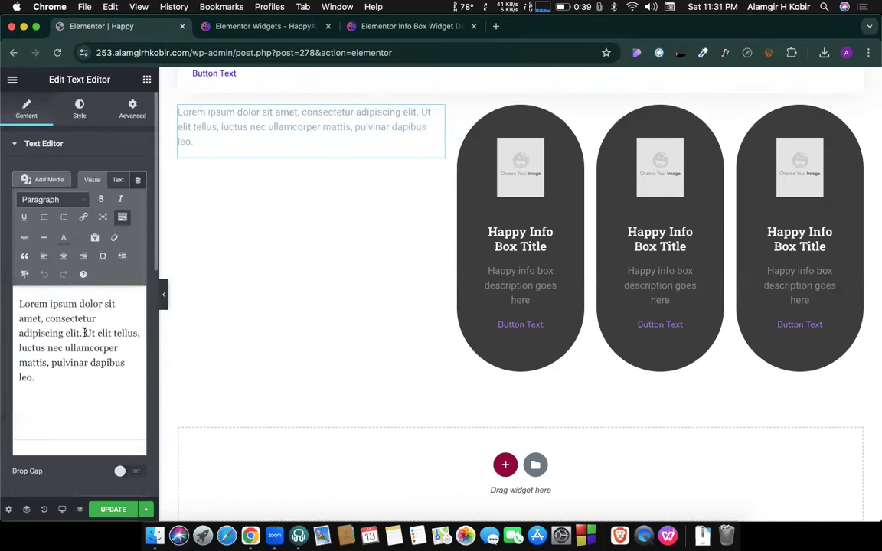
triple_click(85, 333)
key(super+v)
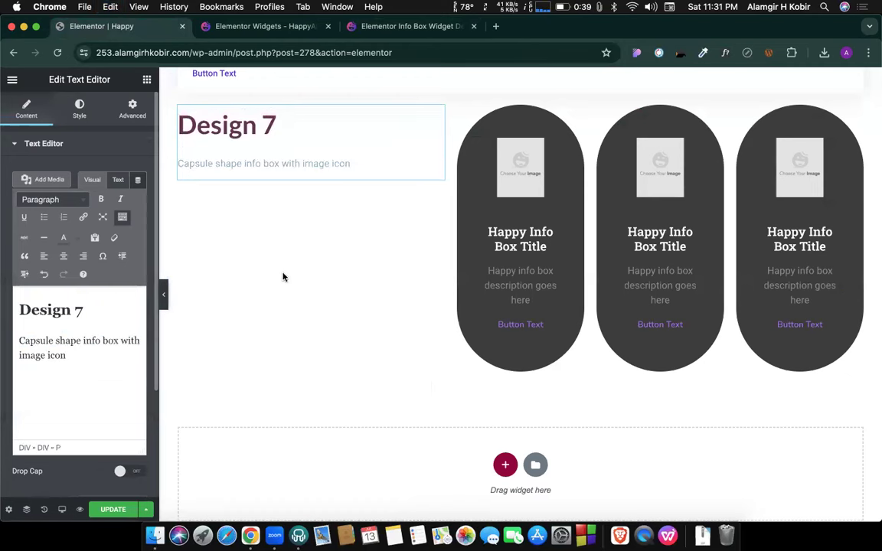
click(180, 107)
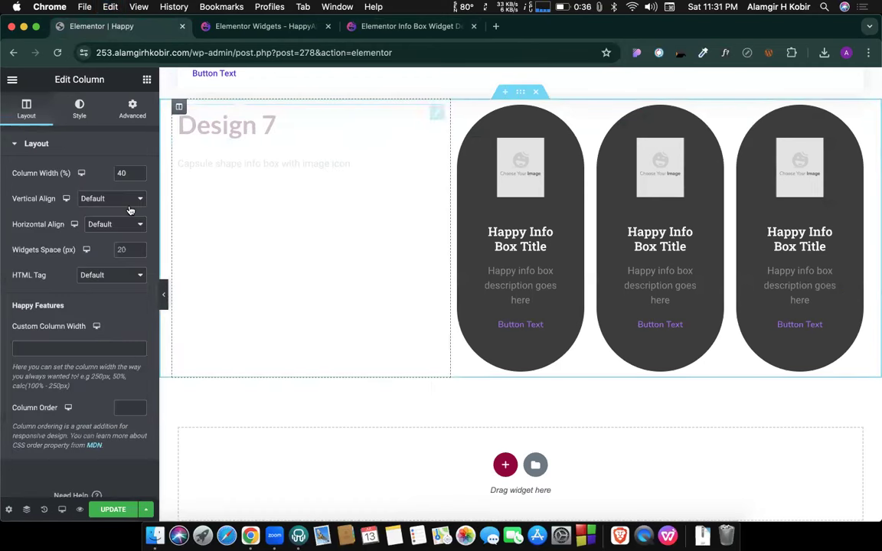
Set the left column's vertical alignment to Middle.
click(107, 201)
click(96, 219)
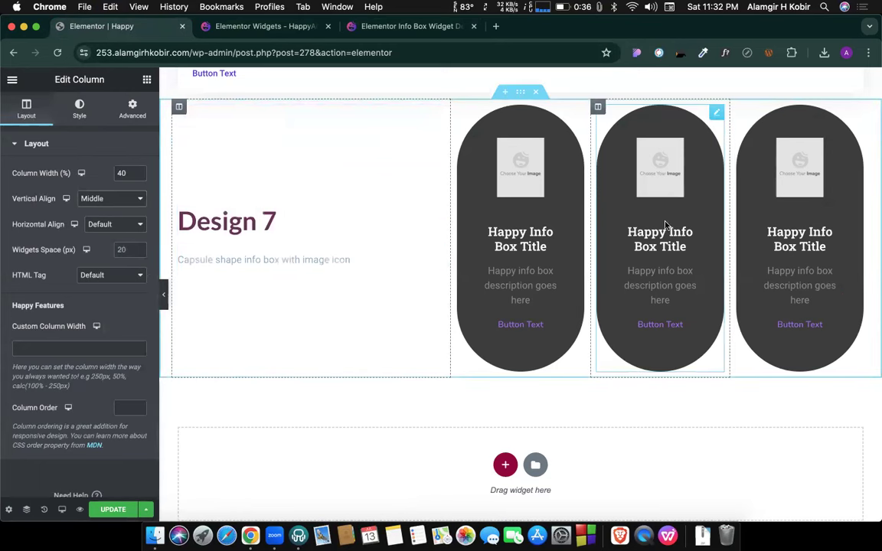
scroll(406, 225, up, 1)
scroll(406, 225, down, 3)
scroll(406, 225, down, 3)
Start a new section below the capsule boxes and view the Design 6 example on the demo page.
click(504, 396)
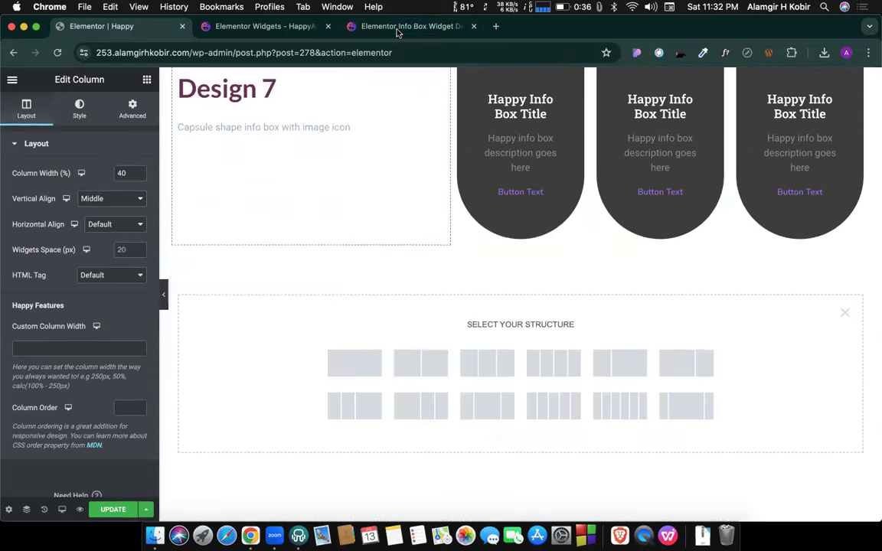
click(359, 26)
scroll(407, 265, up, 10)
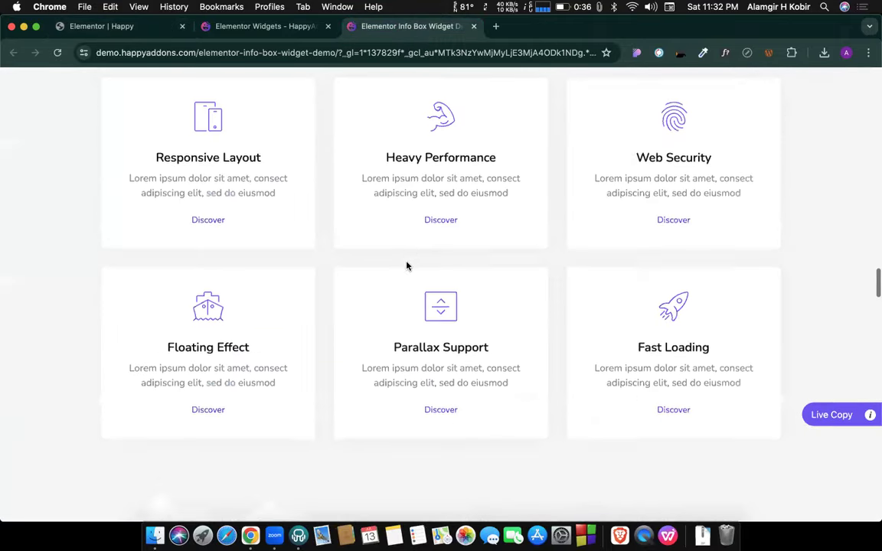
Create a three-column section and drag an Info Box widget into its first column.
click(123, 26)
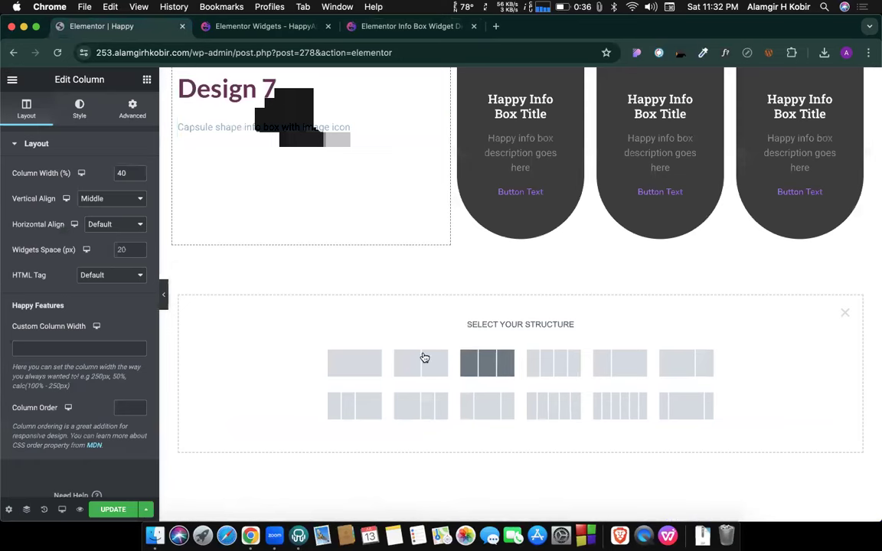
click(487, 362)
click(285, 293)
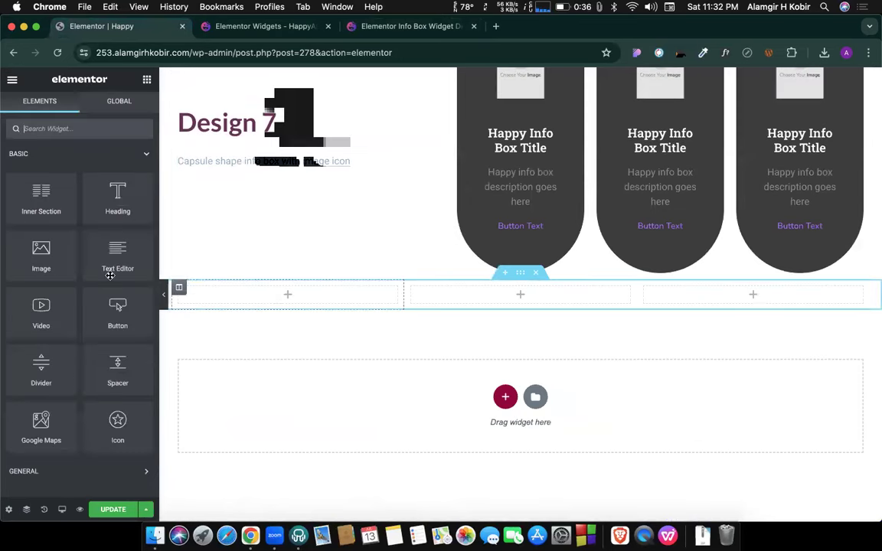
scroll(110, 276, down, 5)
drag(42, 368, 272, 297)
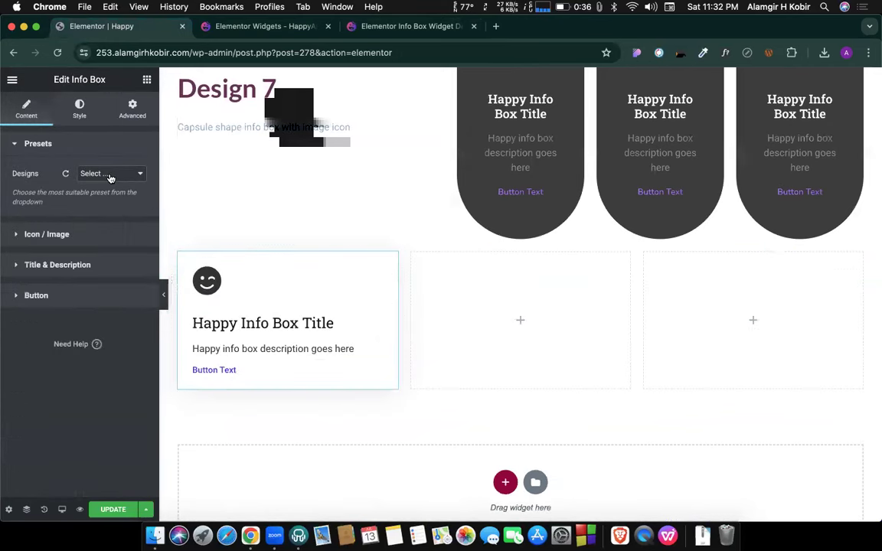
Apply the Design 6 preset to the new info box and compare it with the demo.
click(110, 175)
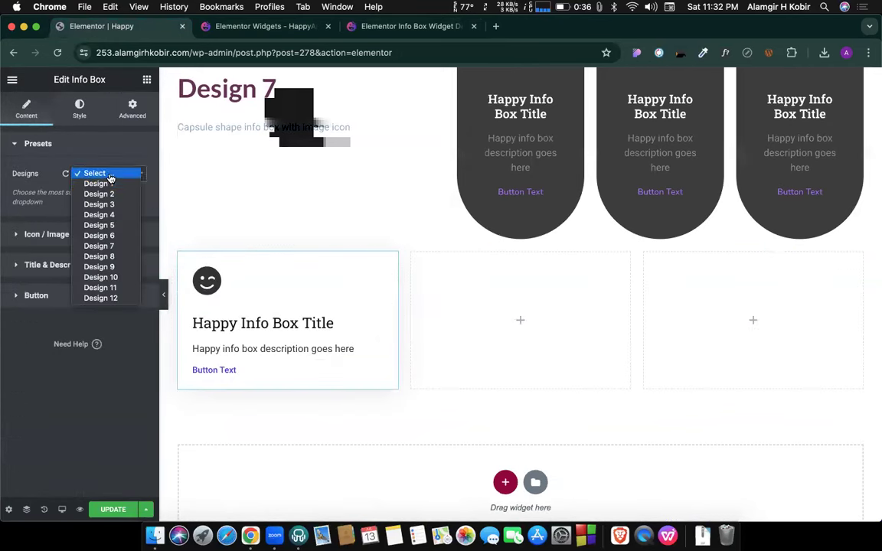
click(106, 238)
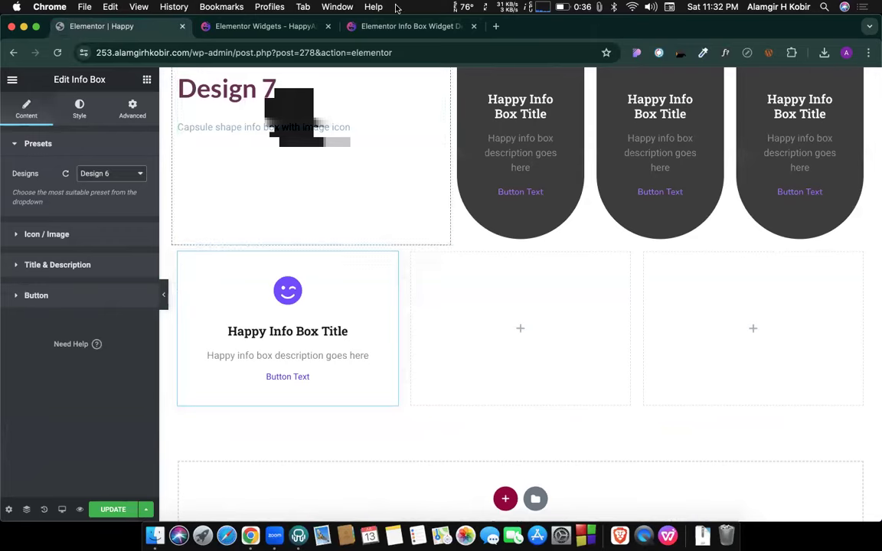
click(394, 28)
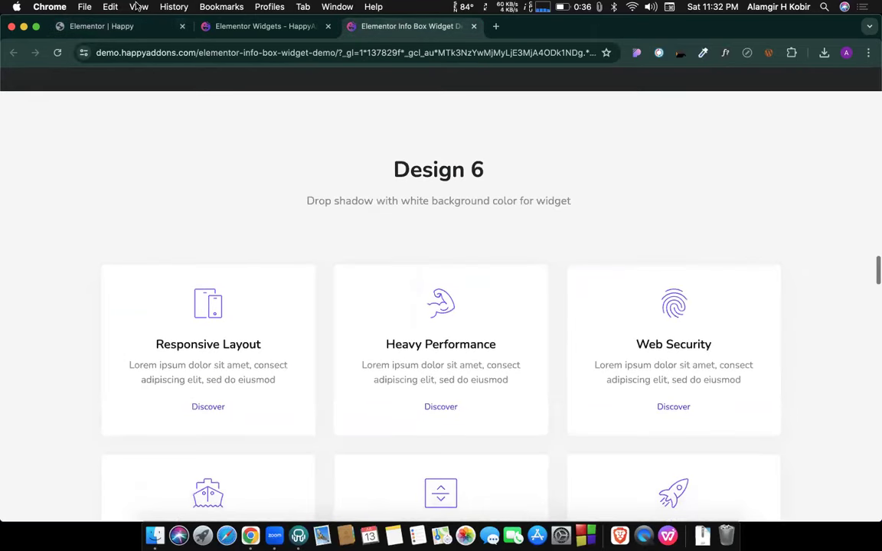
click(115, 27)
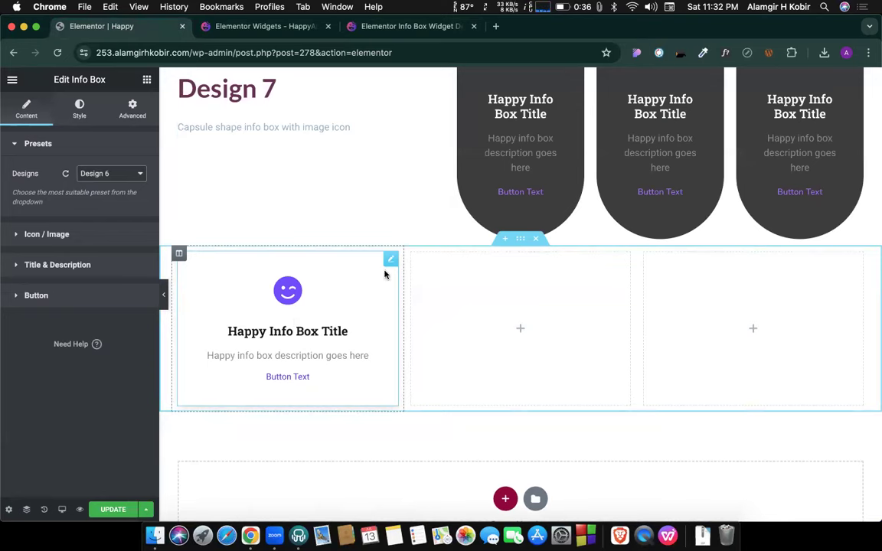
scroll(394, 271, up, 4)
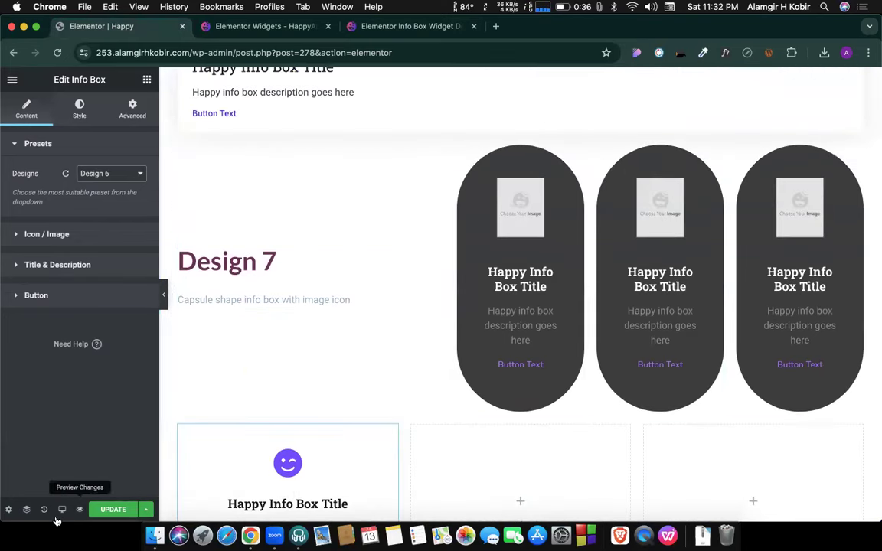
Preview the page at mobile width, then return to the desktop preview.
click(59, 511)
click(52, 482)
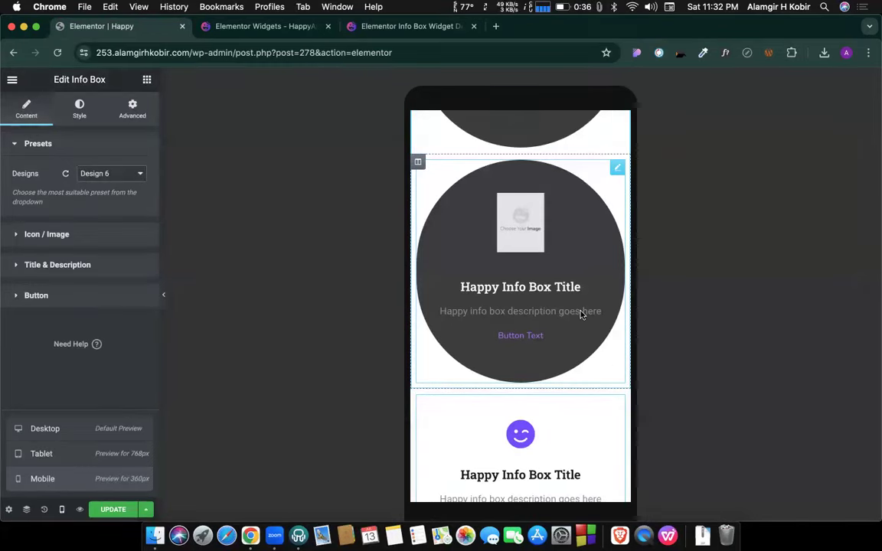
click(52, 429)
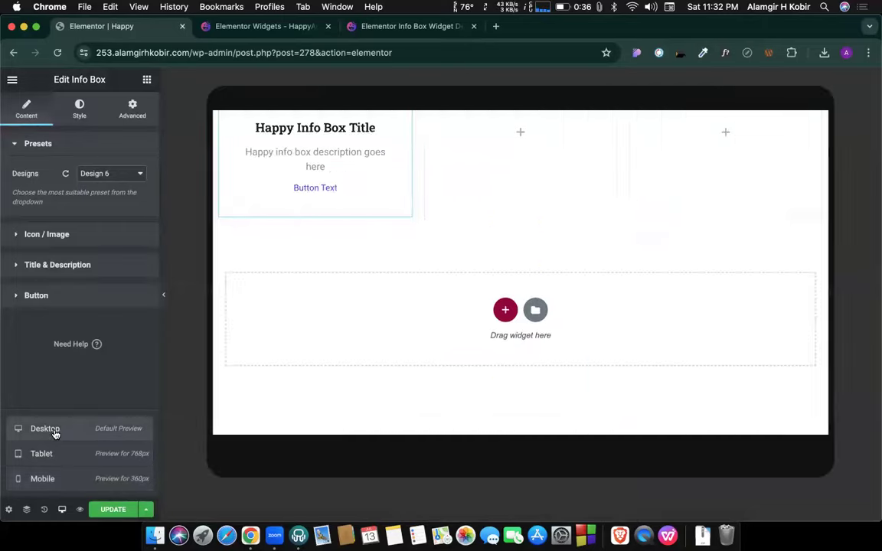
Duplicate the Design 6 info box twice and move the copies into the middle and right columns.
right_click(383, 166)
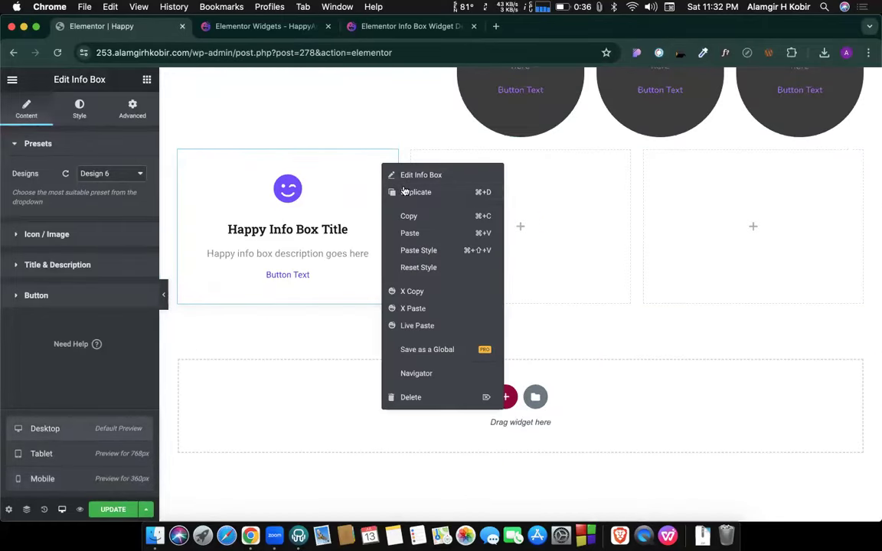
click(407, 193)
right_click(357, 193)
click(334, 200)
drag(334, 200, 525, 237)
drag(187, 166, 744, 265)
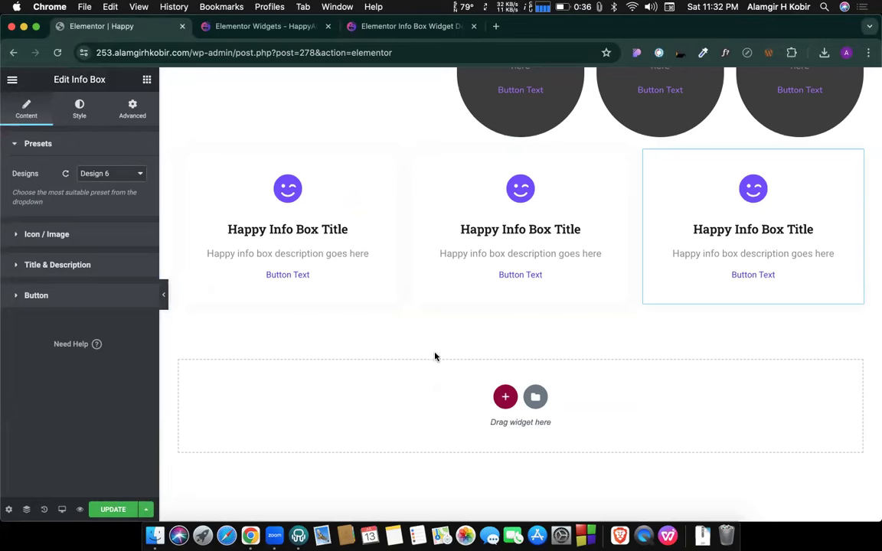
scroll(362, 315, up, 5)
scroll(362, 316, down, 5)
click(354, 29)
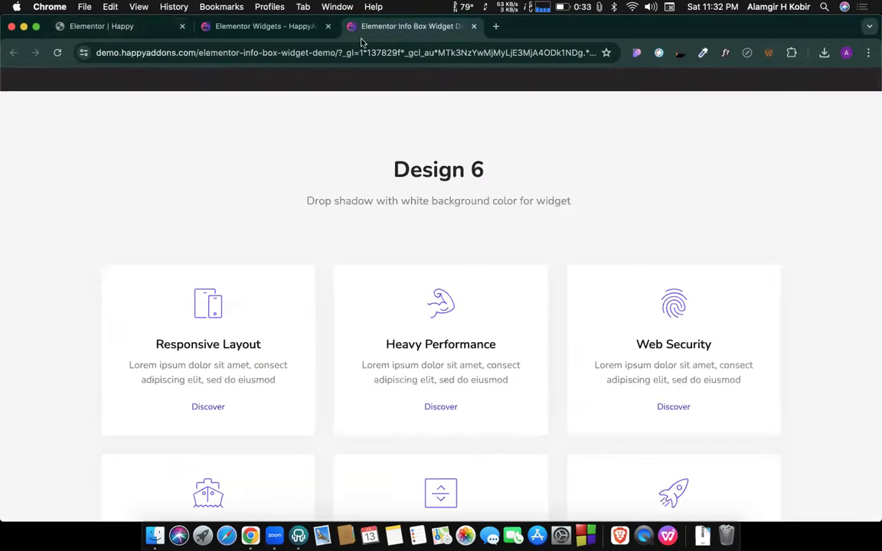
Set the first info box to the Design 4 preset after briefly trying Design 5.
scroll(479, 248, up, 10)
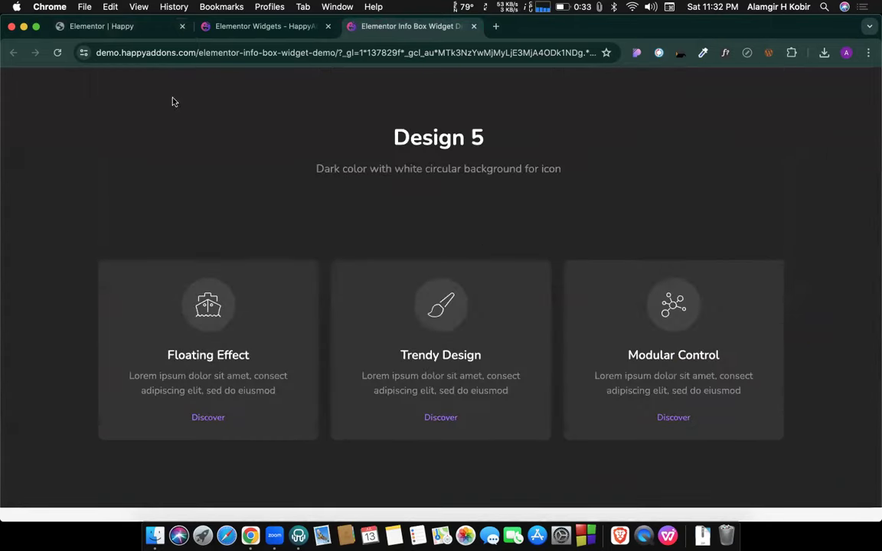
click(118, 28)
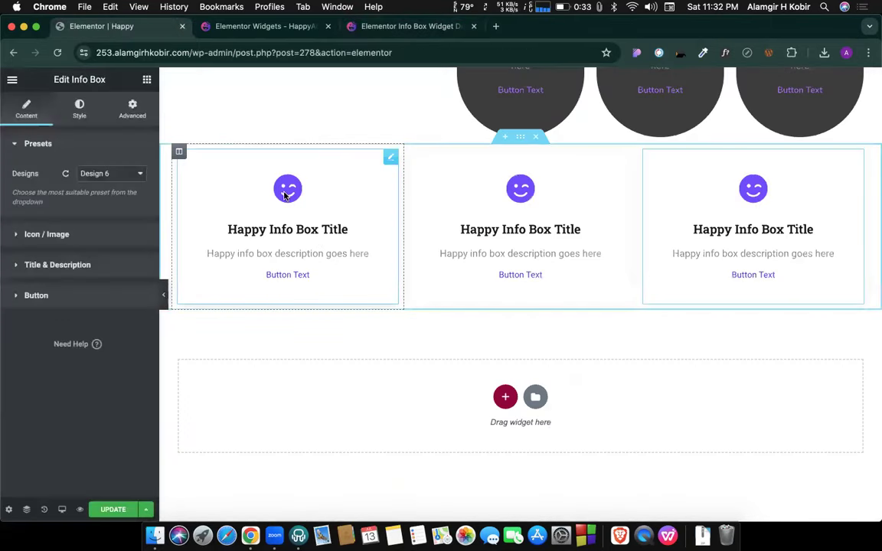
click(112, 174)
click(107, 162)
click(127, 182)
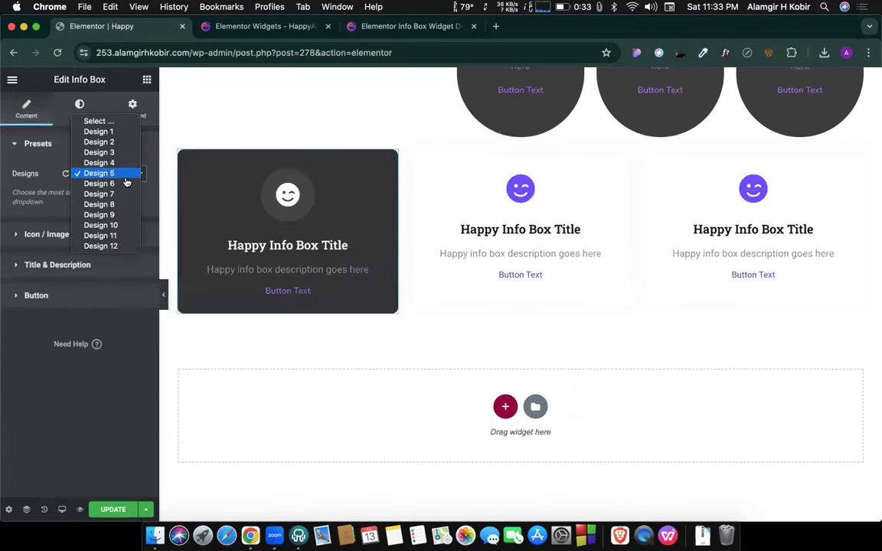
click(113, 163)
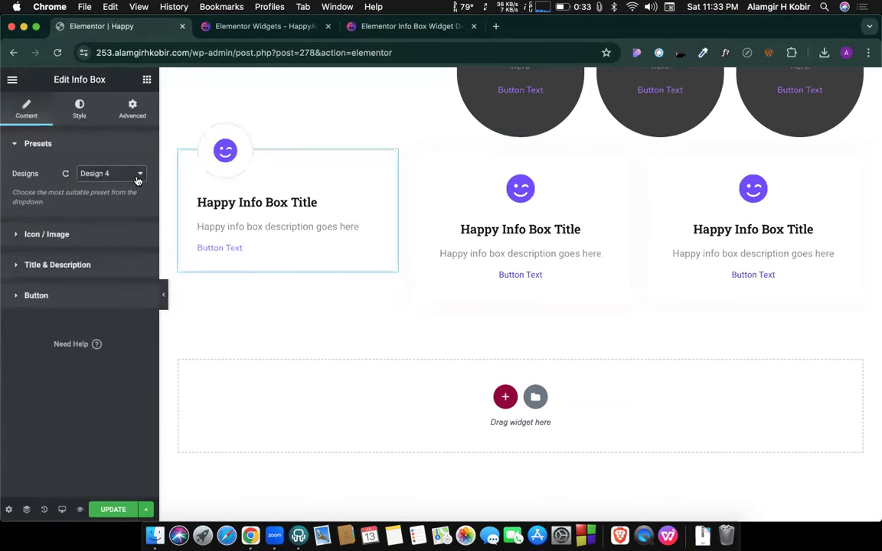
click(138, 181)
key(Down)
key(Down)
key(Return)
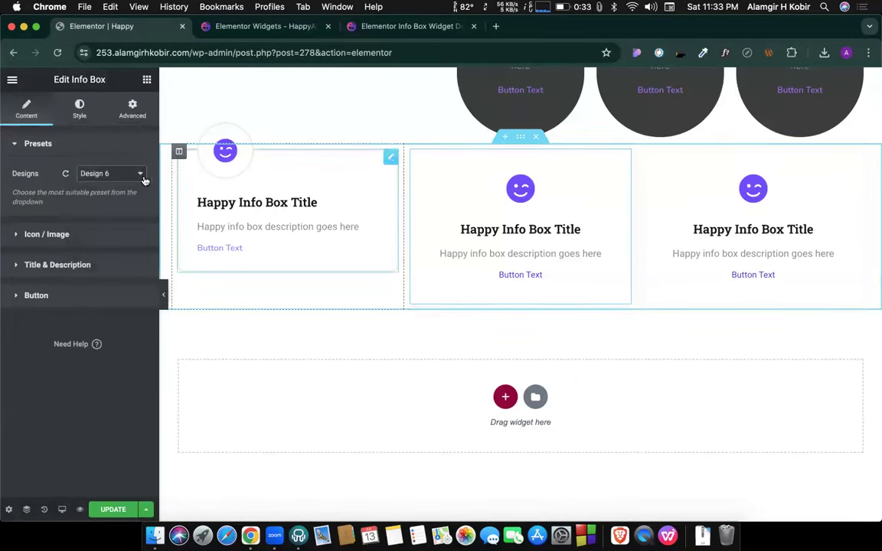
Apply Design 4 to the middle and right info boxes.
click(139, 174)
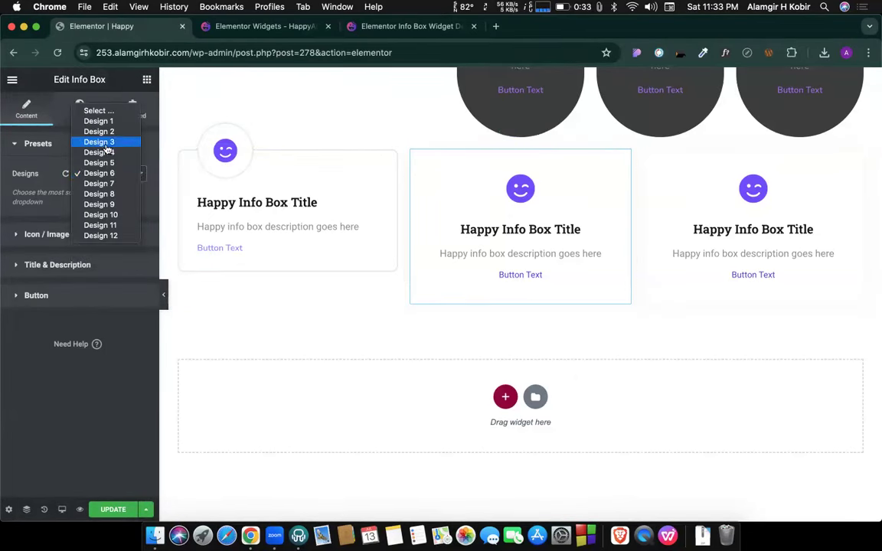
click(99, 152)
click(750, 209)
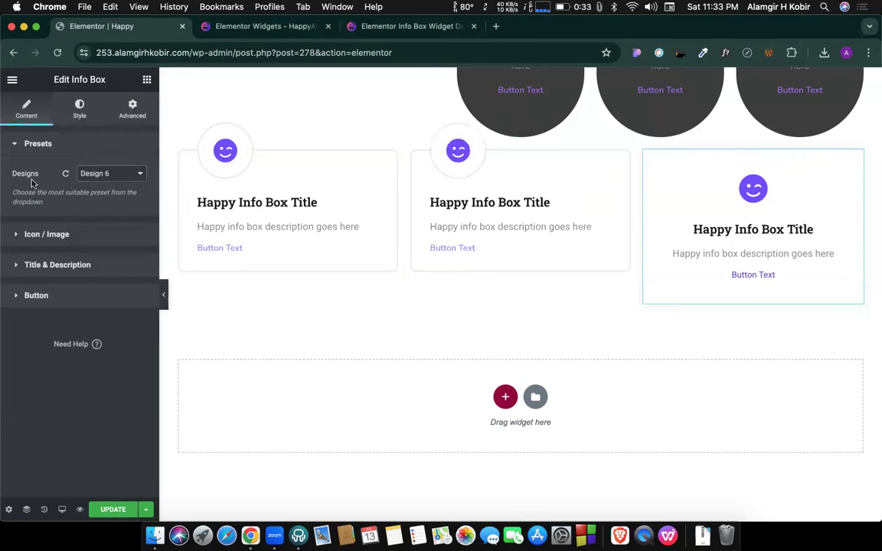
click(115, 179)
click(99, 153)
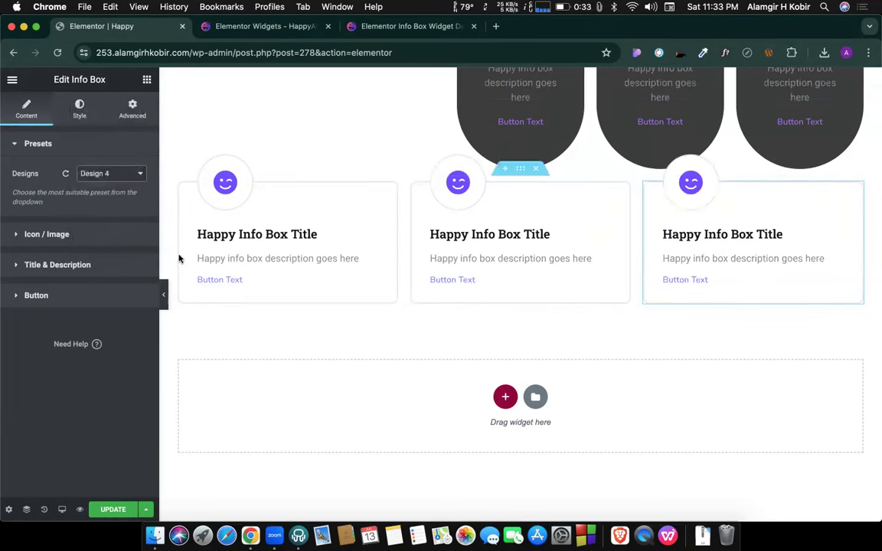
click(79, 109)
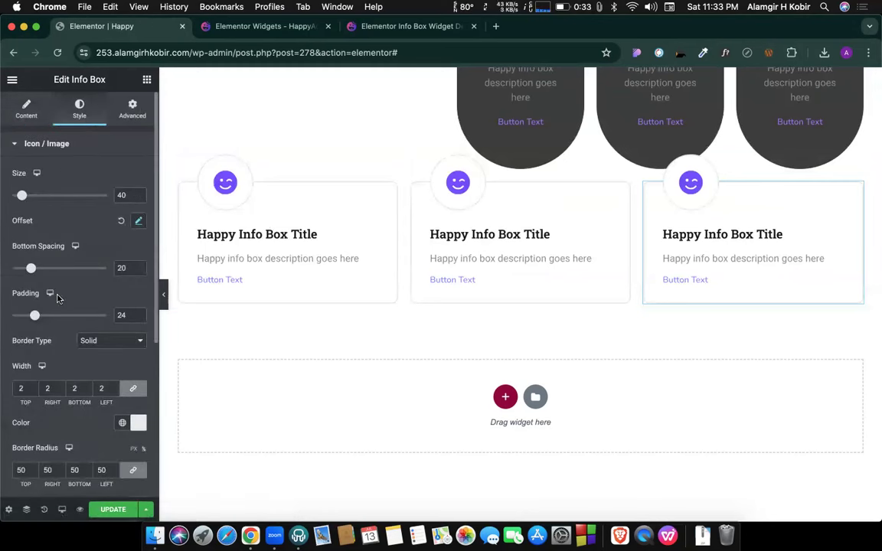
Expand the Title & Description and Button style sections of the info box.
scroll(61, 306, down, 5)
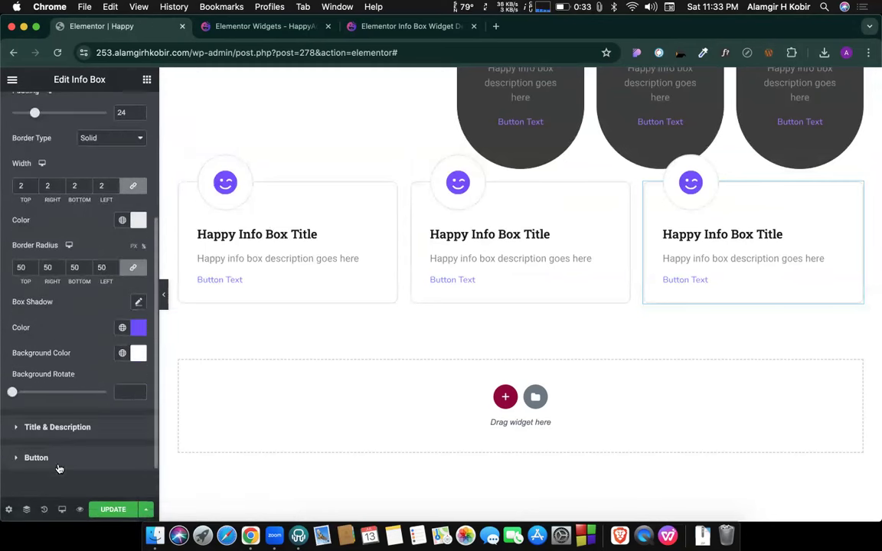
click(54, 382)
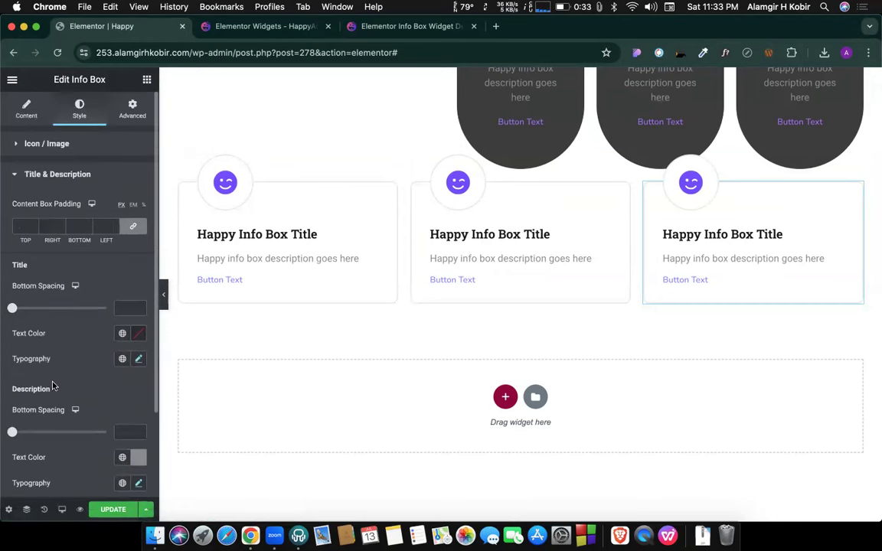
scroll(95, 373, down, 3)
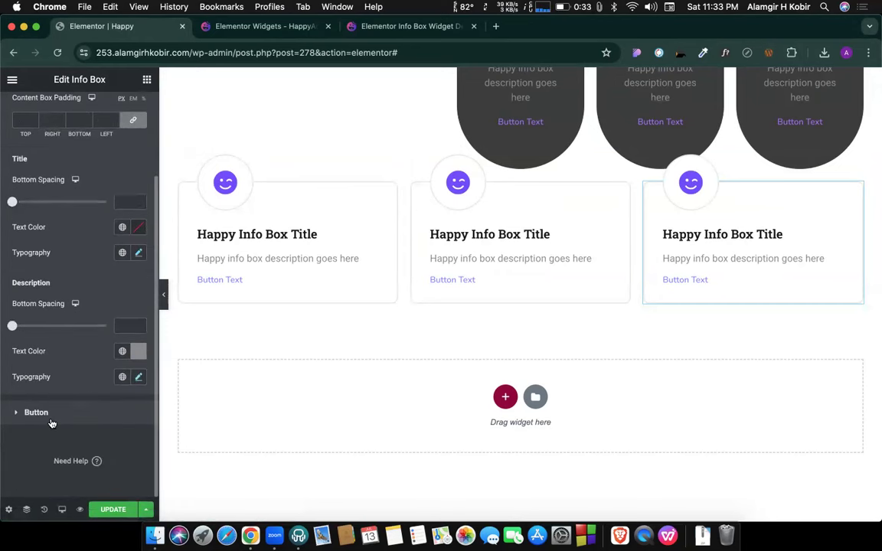
click(51, 421)
Open the widget library and scroll to the Happy Addons widgets.
click(252, 26)
click(142, 29)
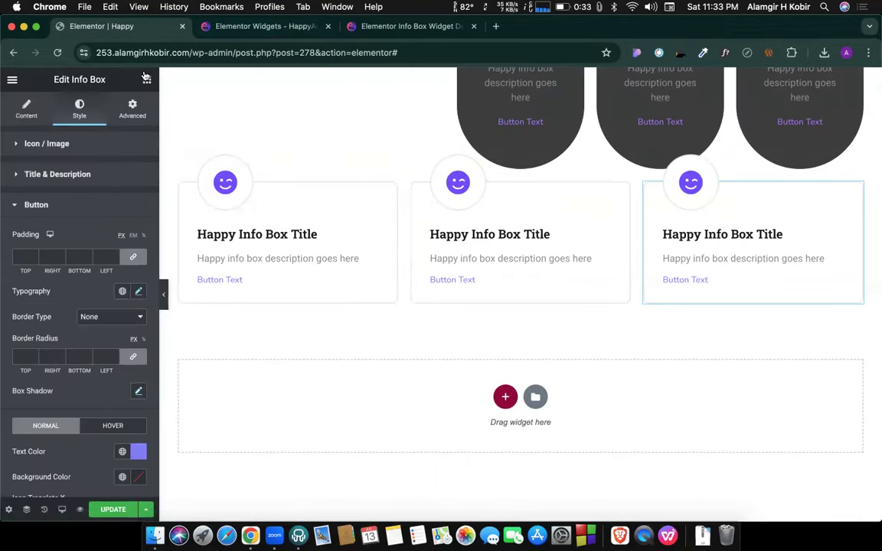
click(146, 79)
scroll(113, 245, down, 15)
scroll(113, 245, up, 5)
scroll(115, 273, down, 1)
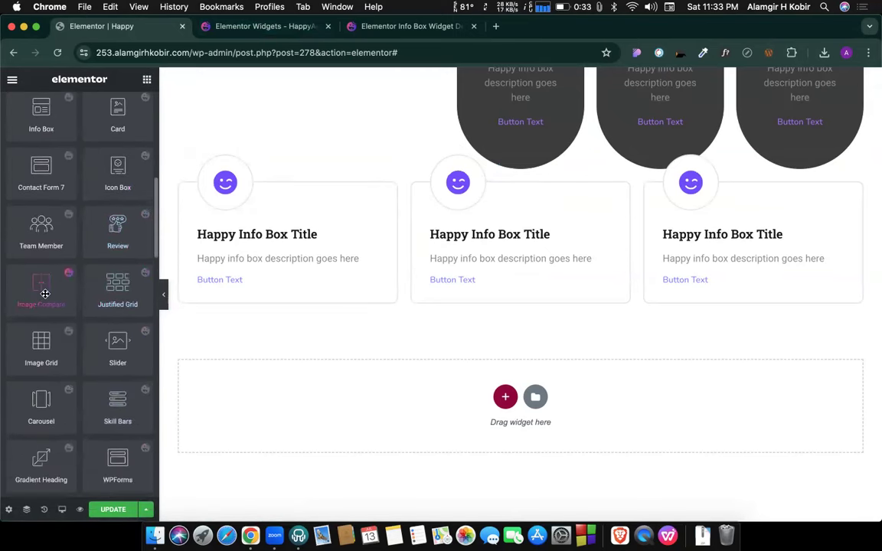
Place a Happy Addons Carousel widget below the Design 4 row, then return to the HappyAddons demo tab.
scroll(45, 293, down, 3)
drag(34, 294, 423, 299)
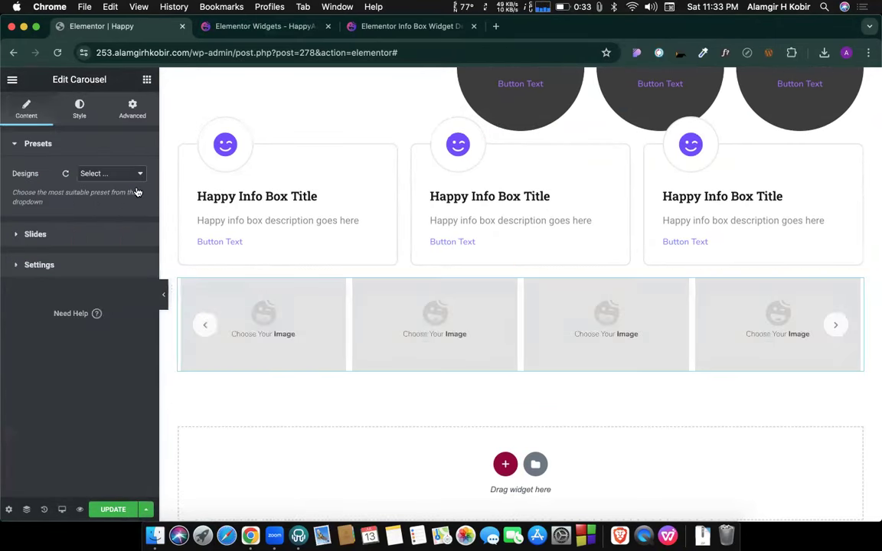
click(375, 26)
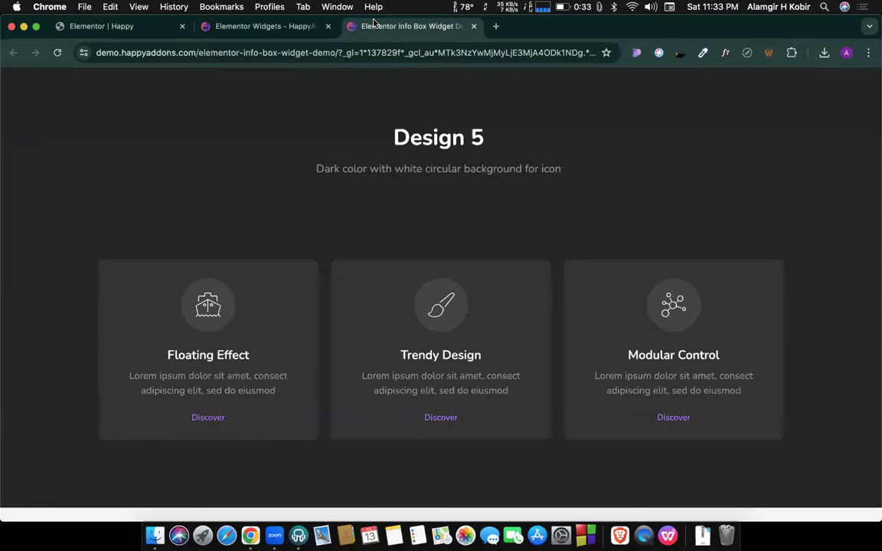
Scroll through the Happy Addons widgets page looking for carousel widgets.
scroll(281, 77, up, 20)
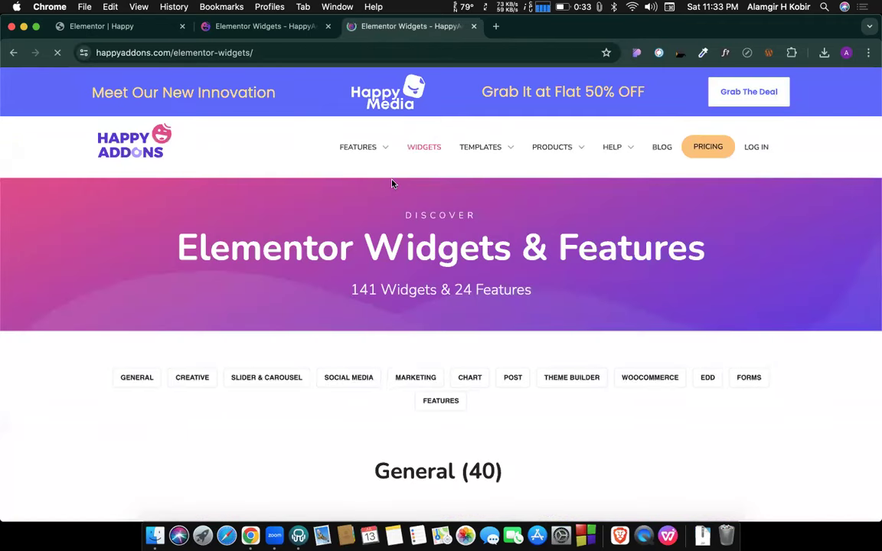
scroll(490, 299, down, 5)
scroll(490, 301, down, 5)
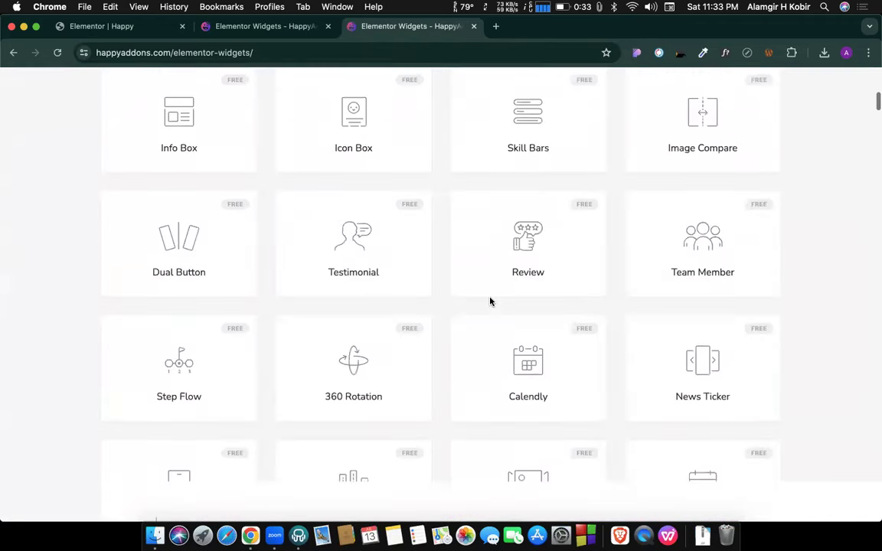
scroll(491, 302, down, 1)
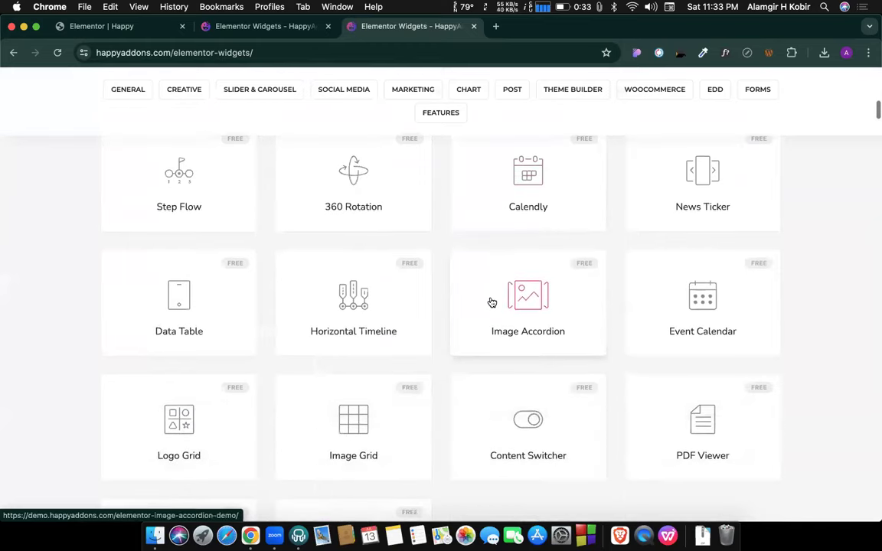
scroll(492, 302, down, 4)
scroll(491, 302, up, 5)
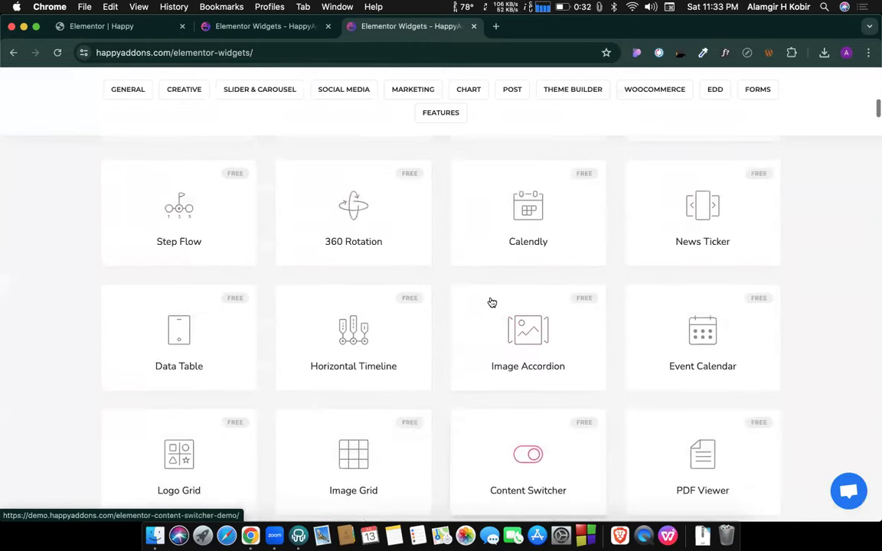
scroll(491, 303, up, 5)
scroll(491, 302, down, 12)
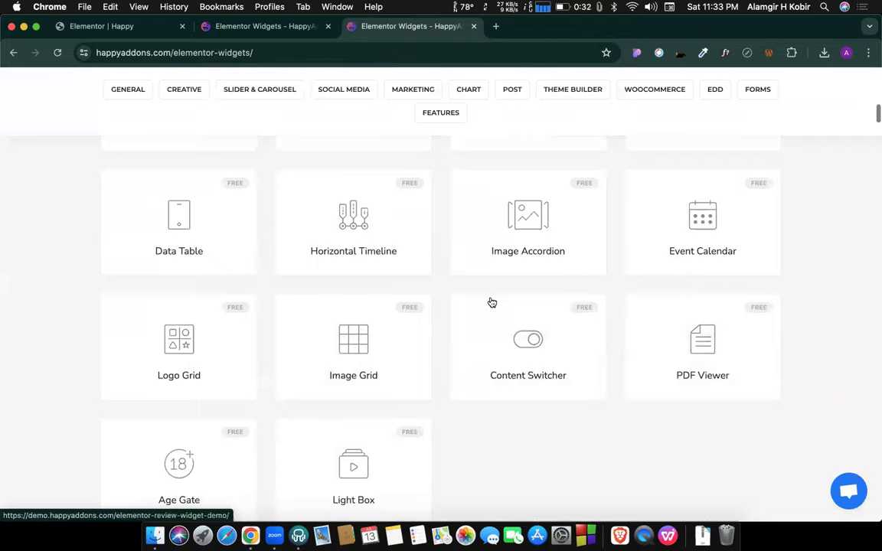
scroll(491, 303, down, 13)
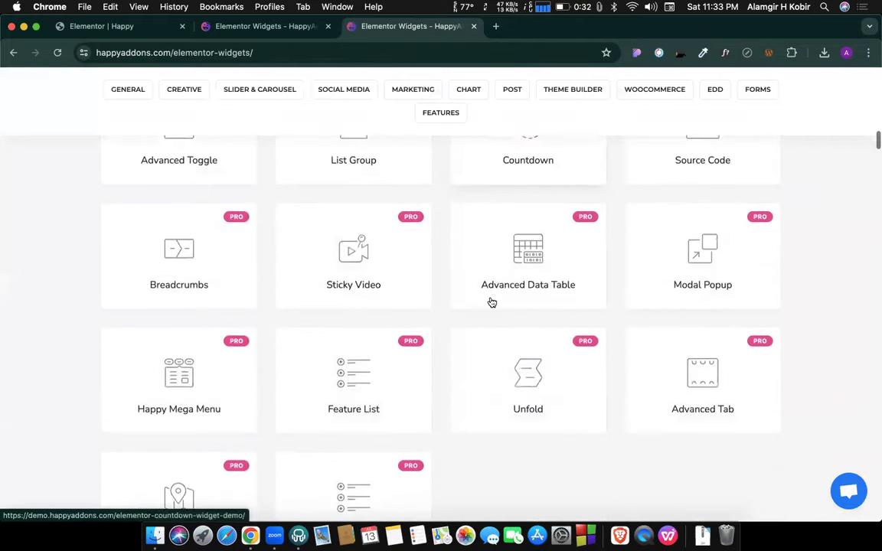
Check the new carousel in the editor, then search the widgets page for 'carou'.
click(156, 30)
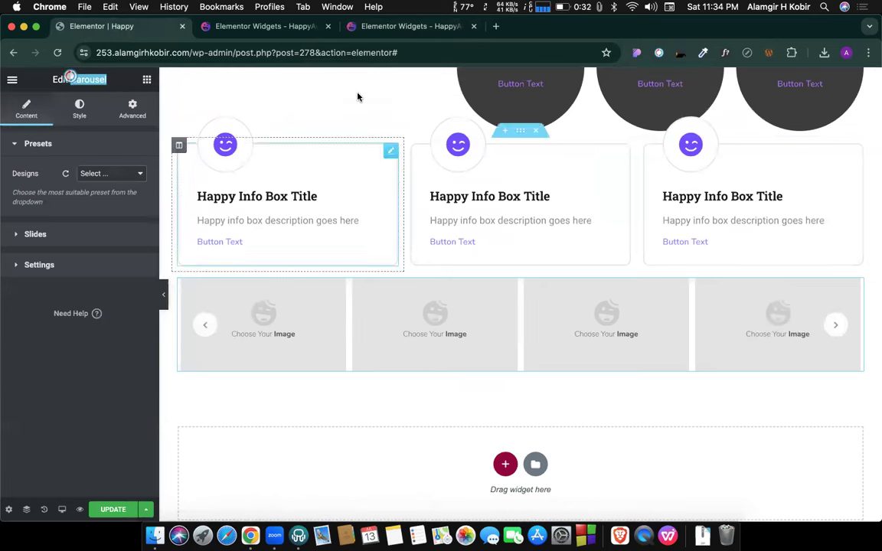
click(408, 27)
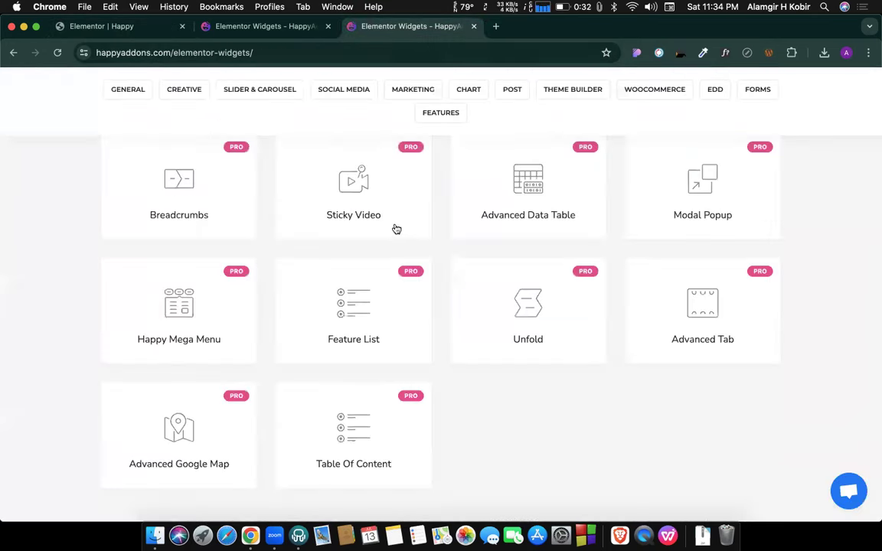
key(super+f)
key(super+f)
text(car)
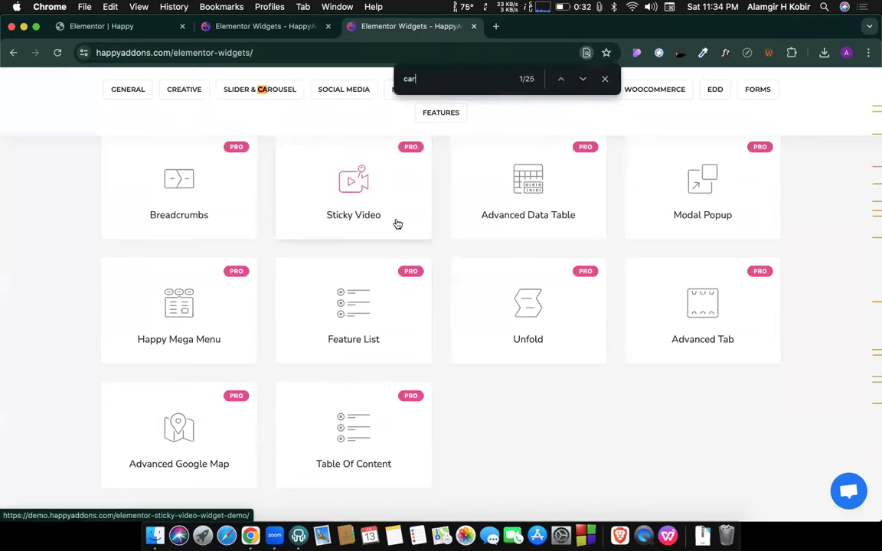
text(ou)
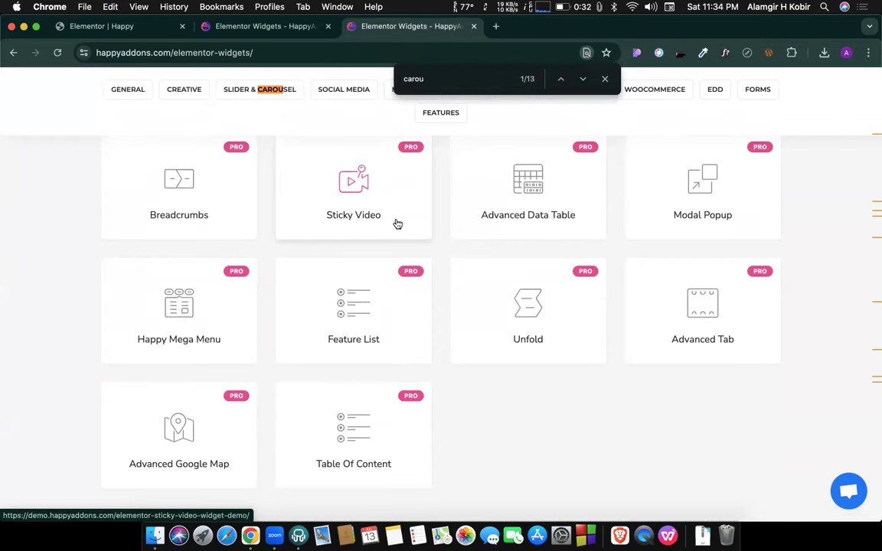
key(Return)
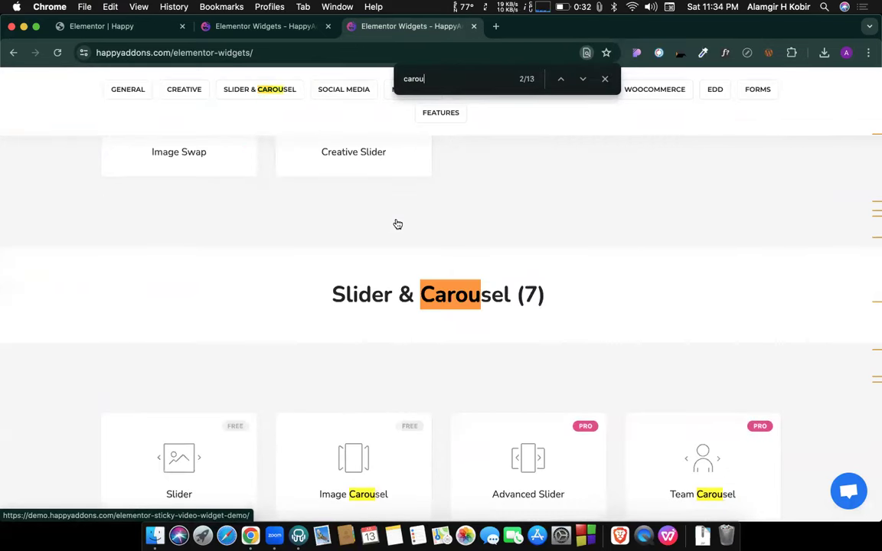
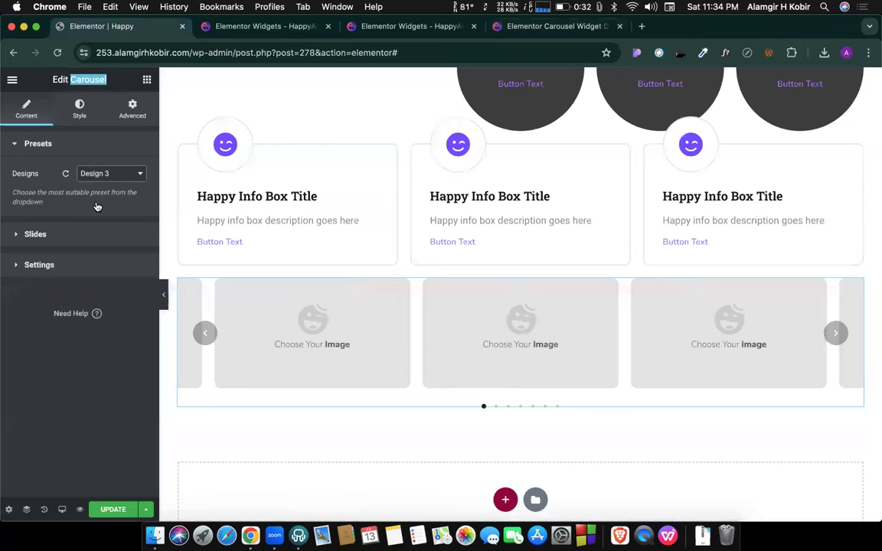
Set the first carousel slide's image to the card-payment photo from the media library.
click(46, 235)
click(55, 213)
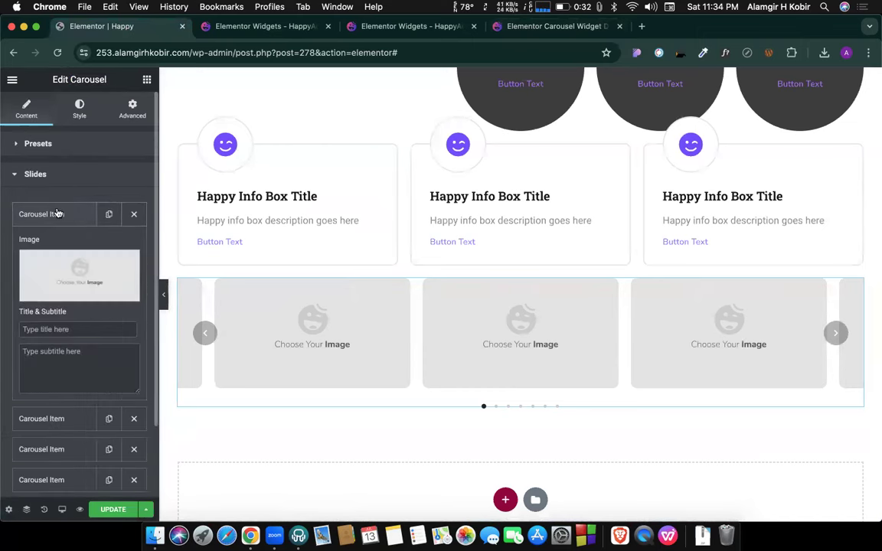
click(76, 274)
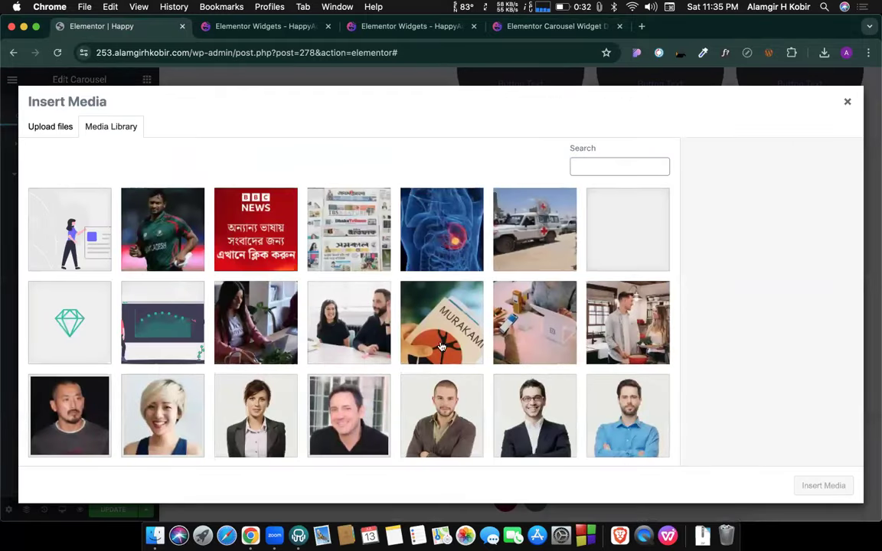
click(515, 345)
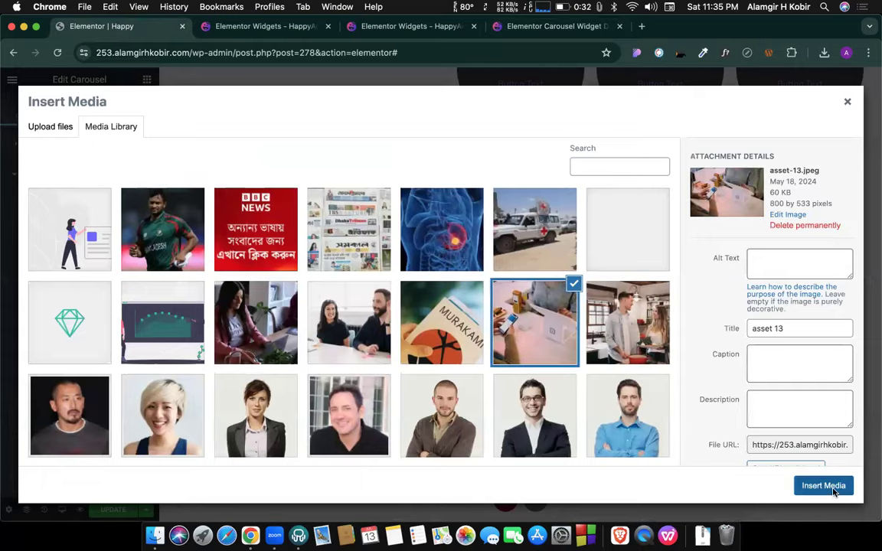
click(828, 489)
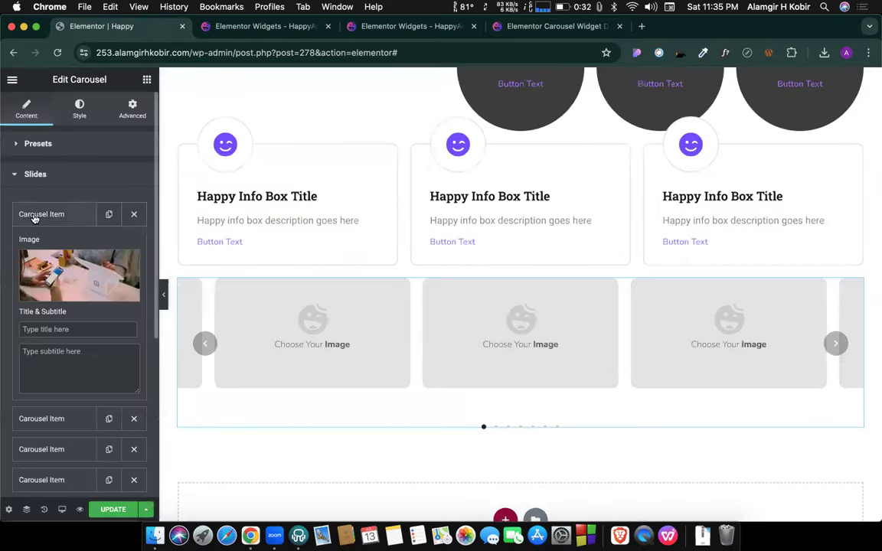
click(37, 214)
Set the second carousel slide's image to the kitchen photo.
click(49, 251)
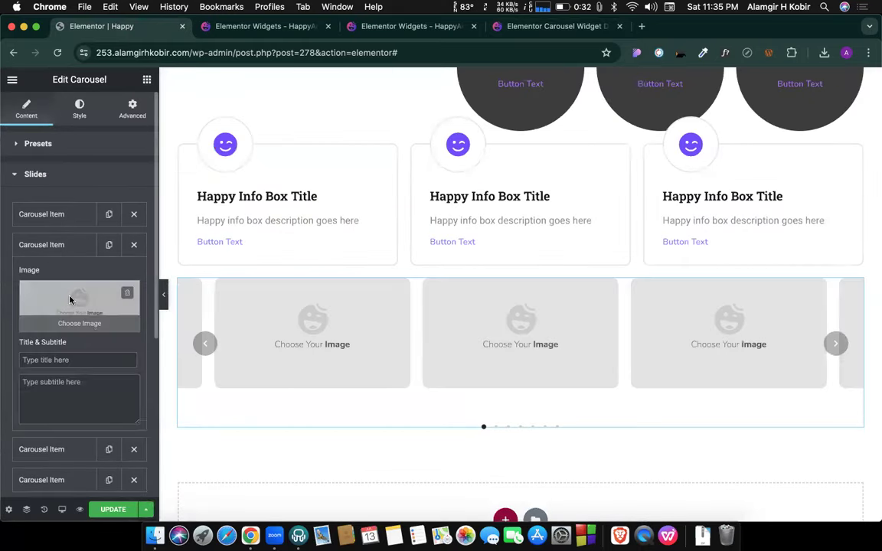
click(71, 298)
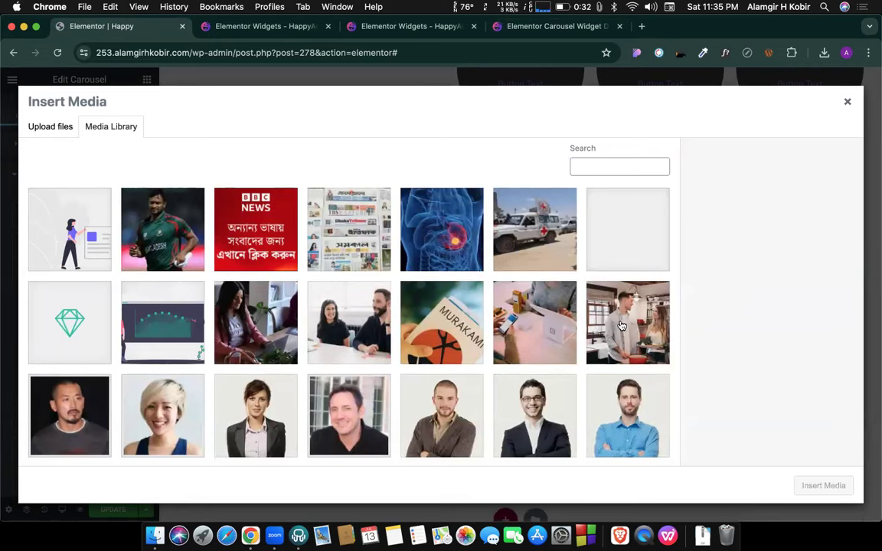
click(621, 325)
click(833, 496)
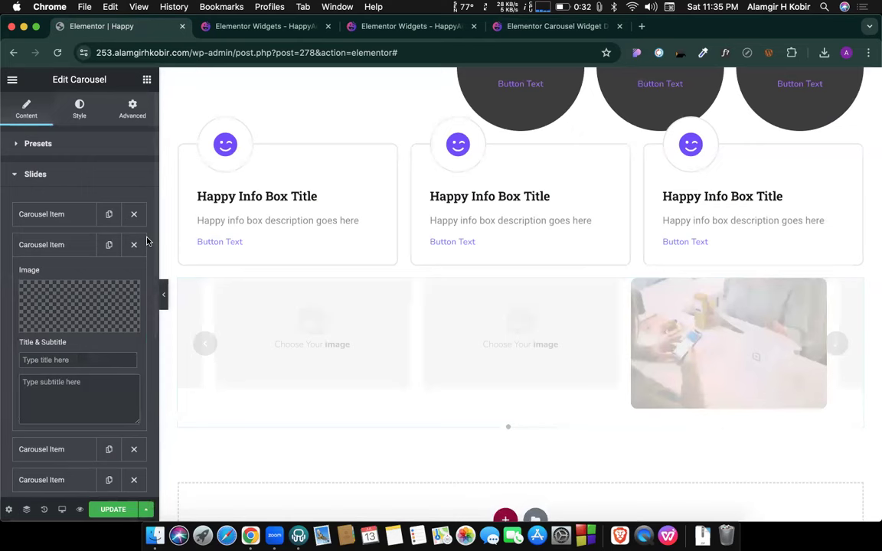
click(58, 215)
Delete the extra empty slides and duplicate the two photo slides to make six.
click(58, 217)
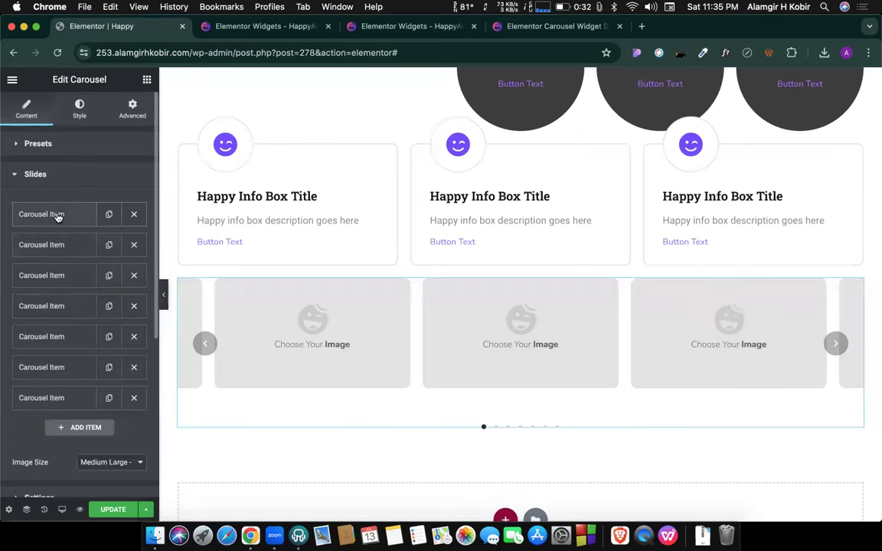
click(143, 280)
click(143, 280)
click(143, 281)
click(143, 280)
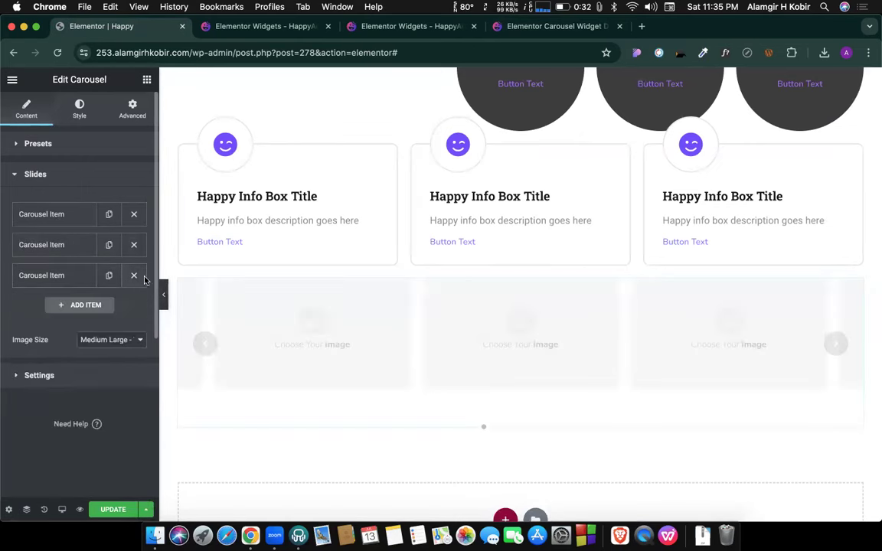
click(130, 246)
click(107, 217)
click(106, 216)
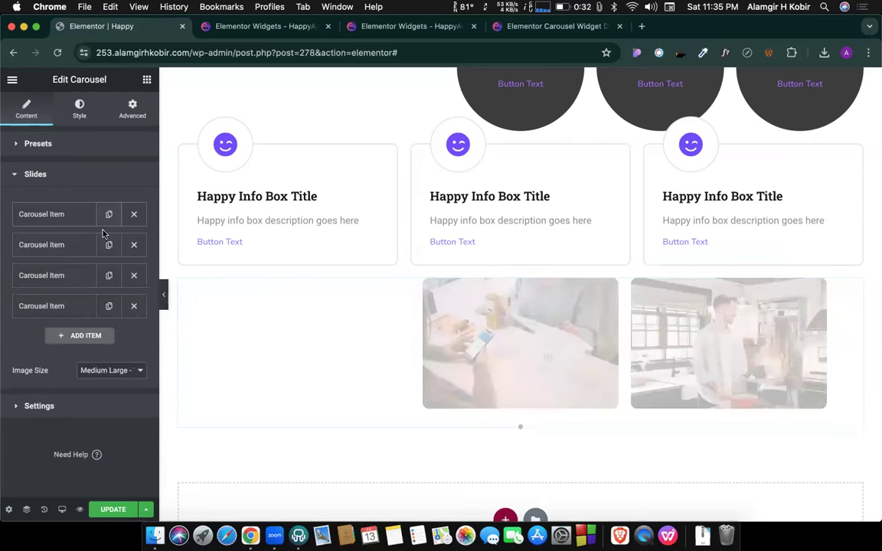
click(109, 307)
click(108, 307)
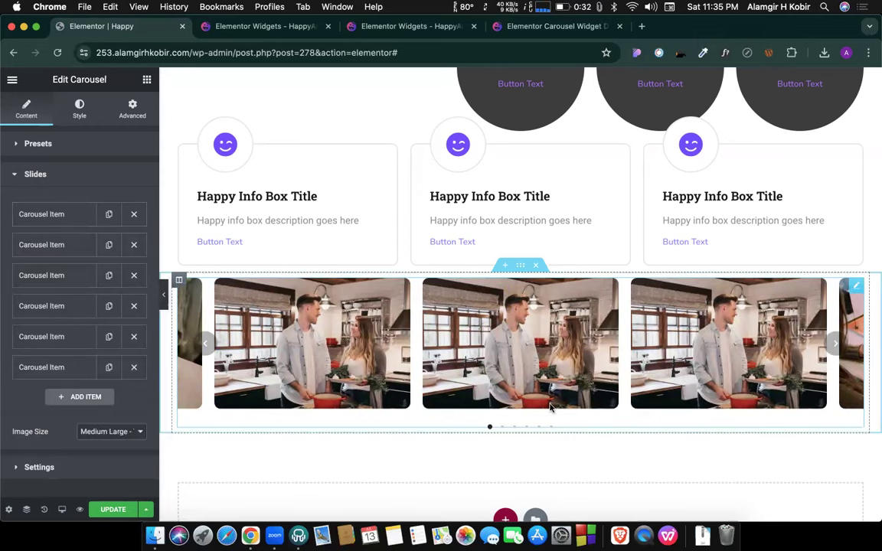
Preview the carousel by stepping through its navigation dots.
click(501, 426)
click(515, 427)
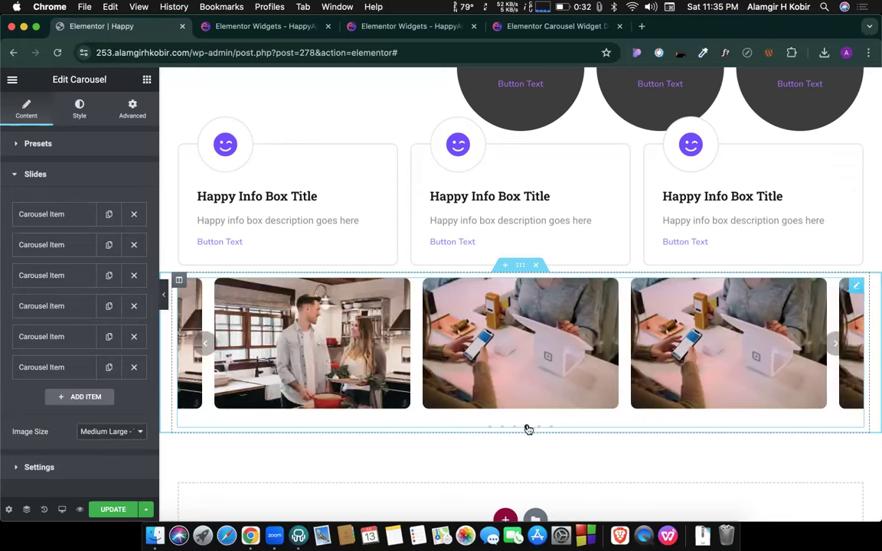
click(527, 427)
click(540, 427)
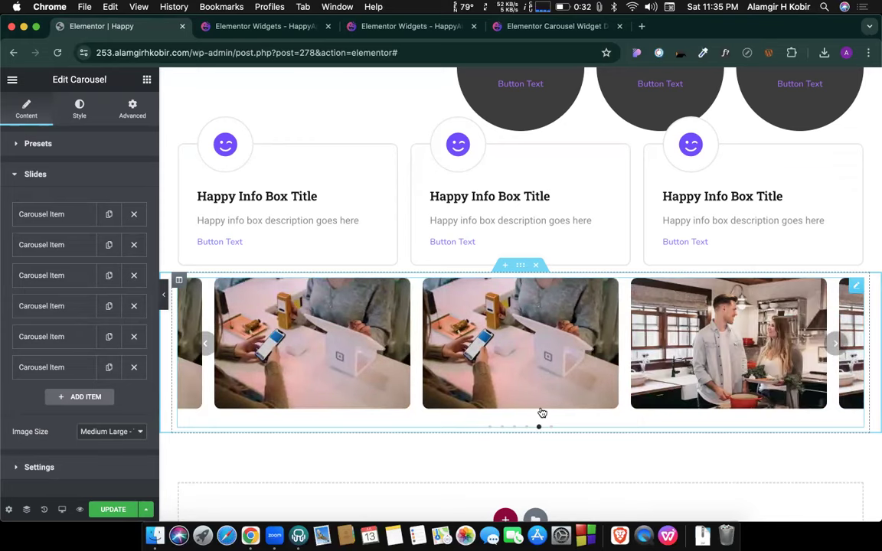
Look over Design 4 on the HappyAddons carousel demo page, then return to the editor.
click(536, 26)
scroll(459, 242, down, 7)
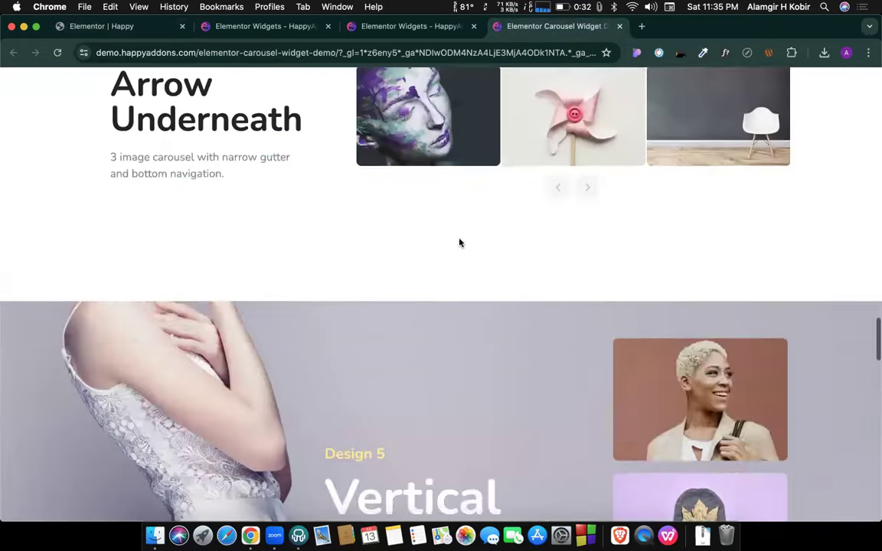
scroll(504, 254, up, 2)
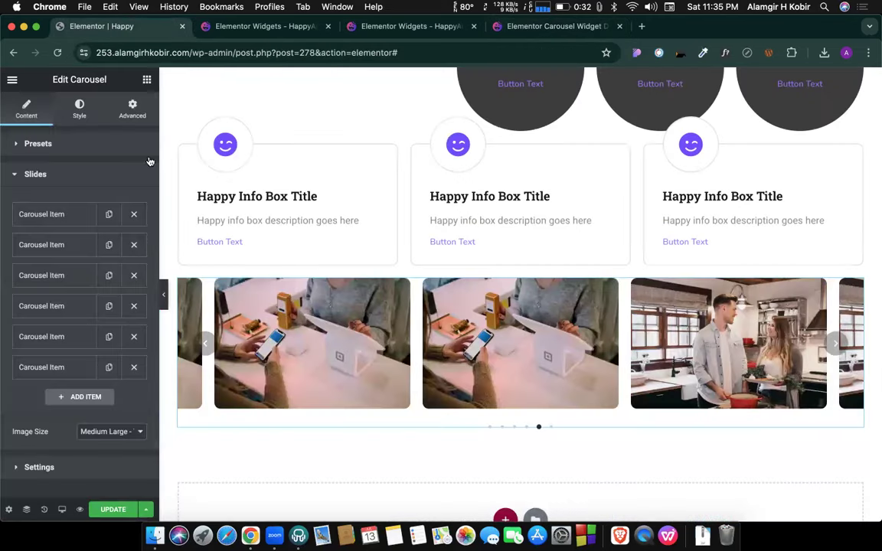
click(107, 26)
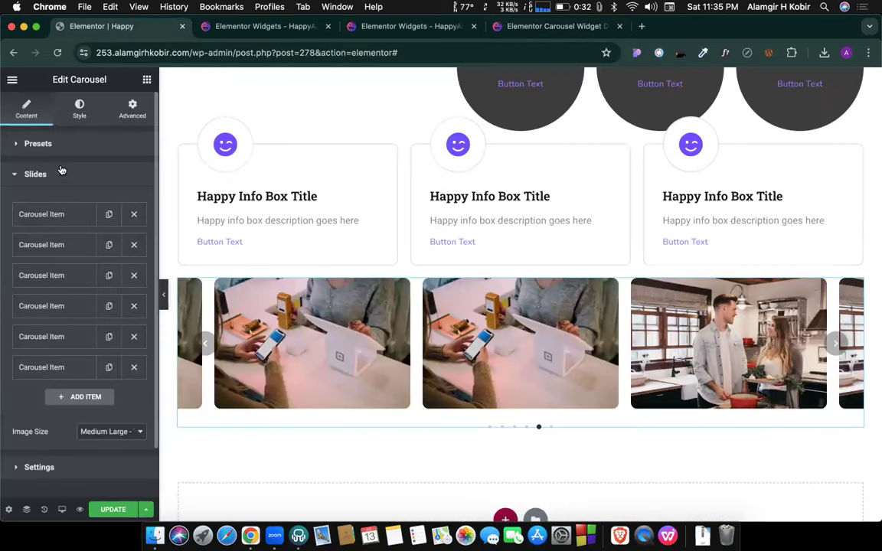
Set the carousel preset to Design 4, test its arrows, and update the page.
click(40, 144)
click(88, 178)
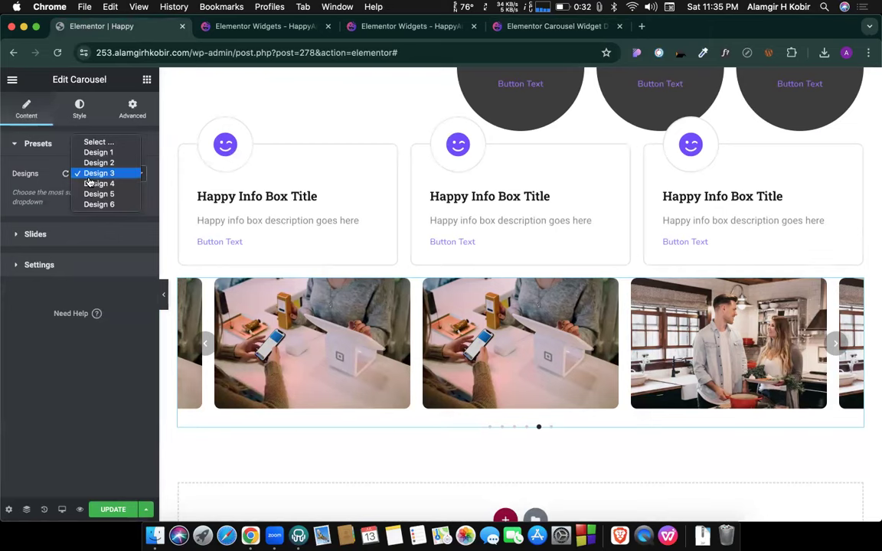
click(96, 183)
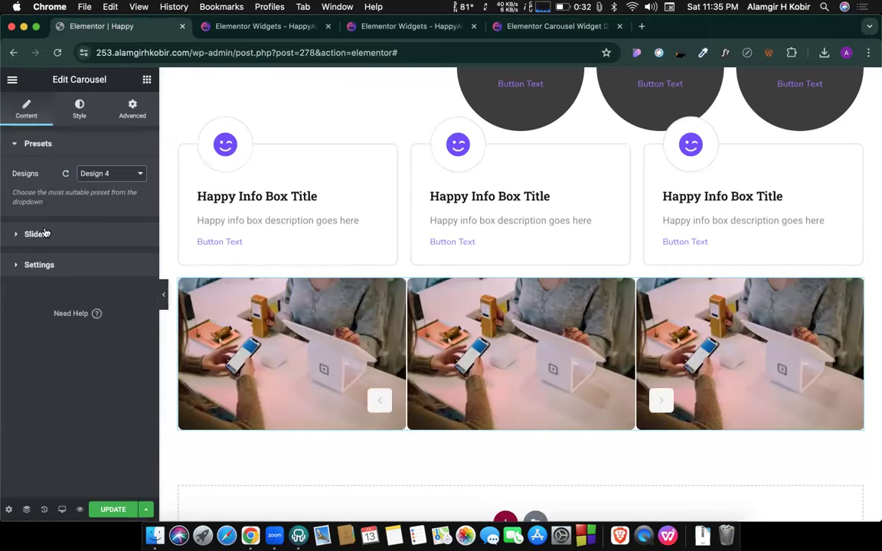
scroll(409, 209, down, 3)
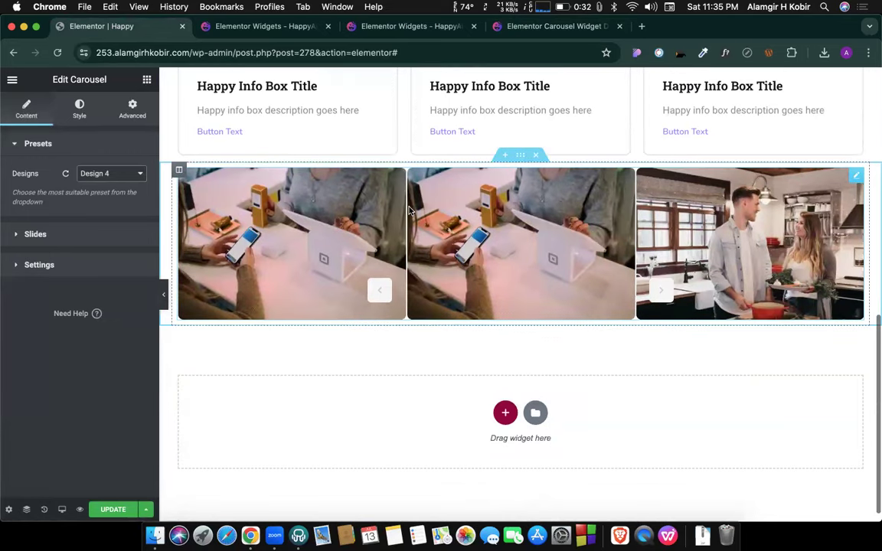
click(378, 300)
click(379, 299)
click(663, 298)
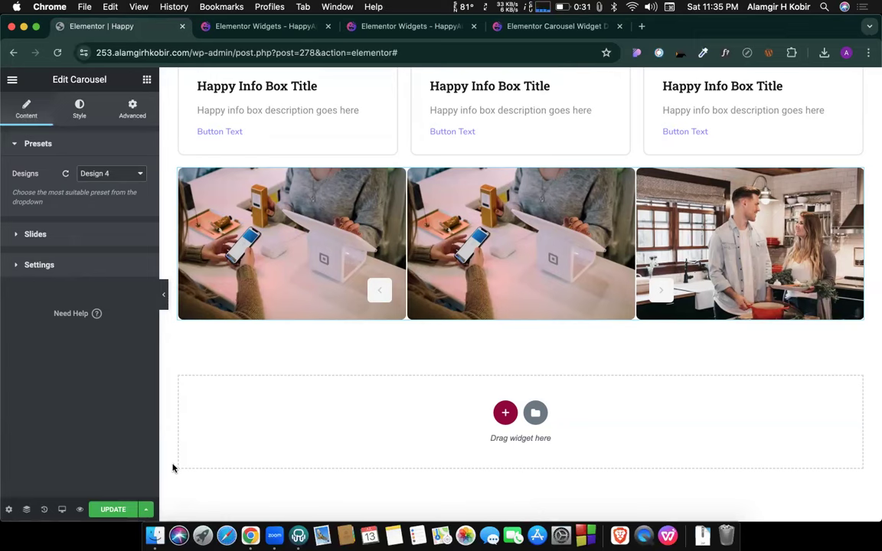
click(113, 510)
scroll(267, 393, down, 1)
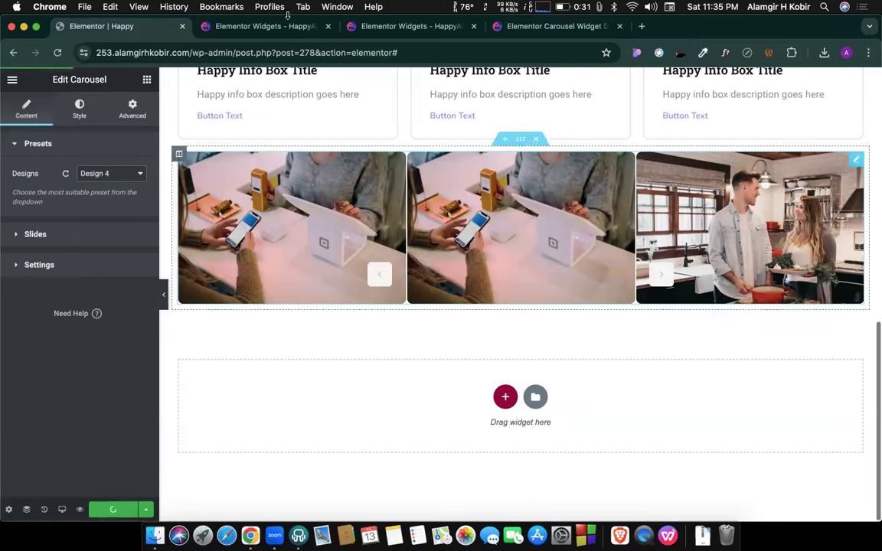
Scroll the HappyAddons carousel demo page to locate the Design 1 carousel.
click(536, 26)
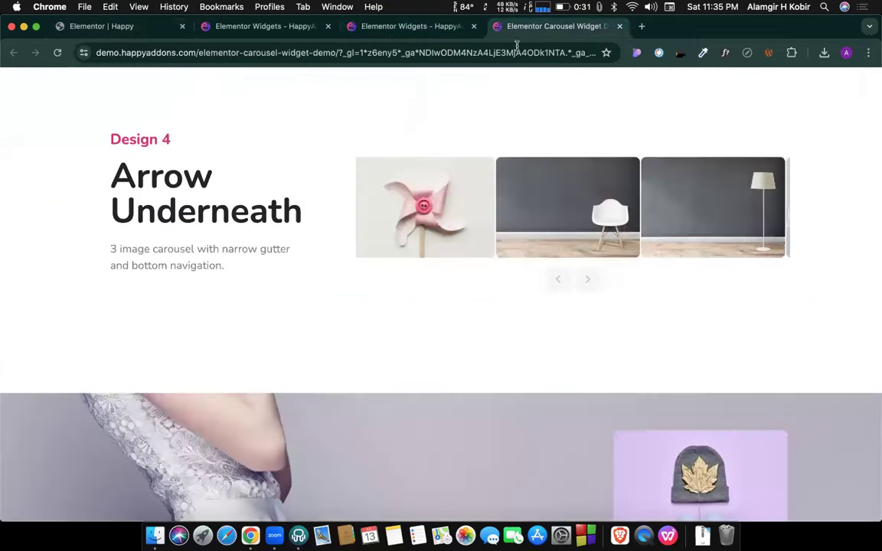
scroll(423, 203, down, 15)
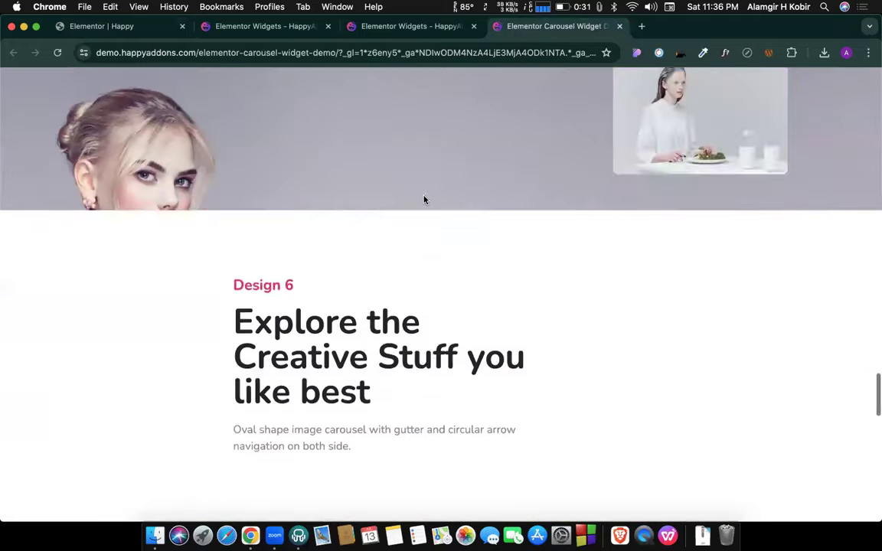
scroll(423, 200, up, 15)
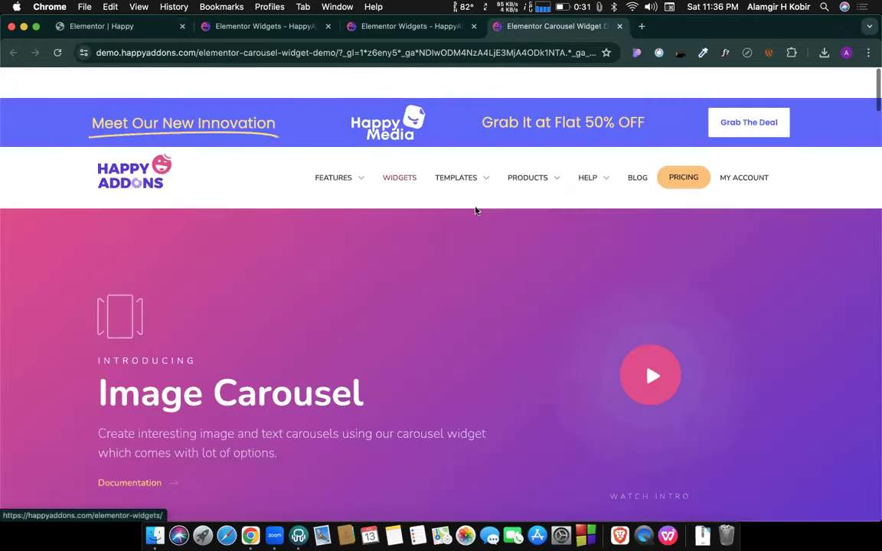
scroll(480, 221, down, 15)
scroll(479, 220, up, 5)
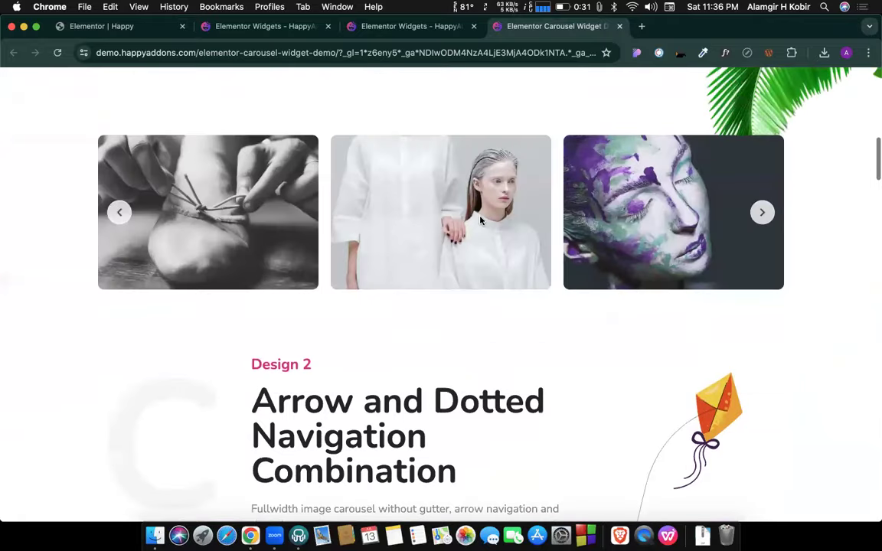
scroll(480, 220, up, 3)
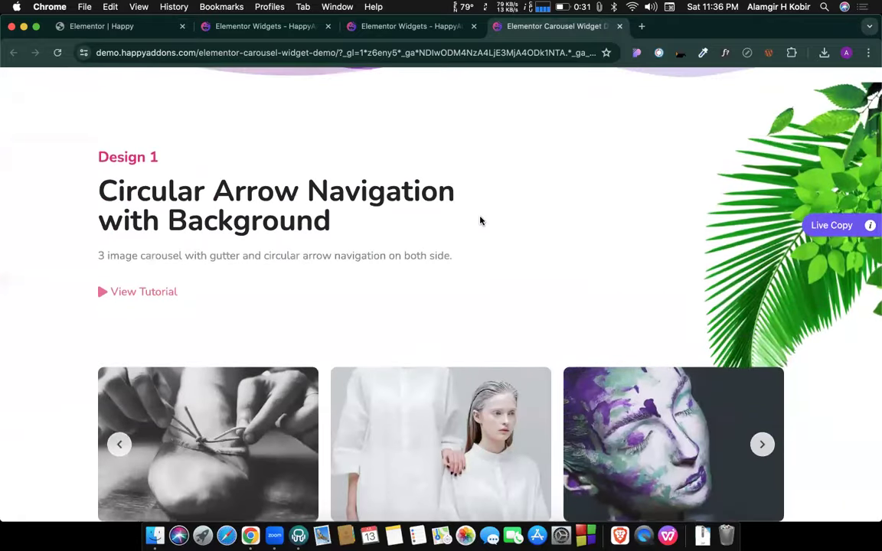
scroll(480, 220, down, 6)
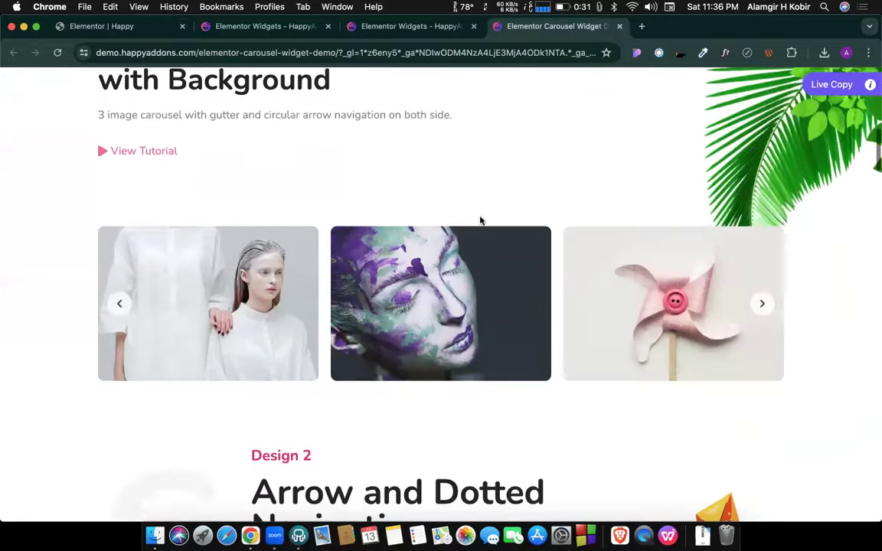
scroll(480, 221, down, 3)
scroll(480, 220, up, 7)
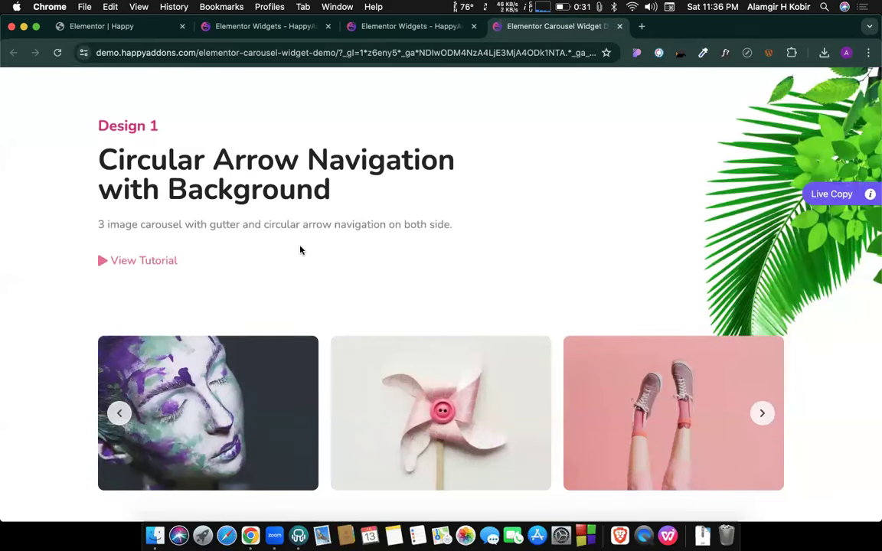
scroll(300, 250, down, 10)
scroll(300, 250, up, 8)
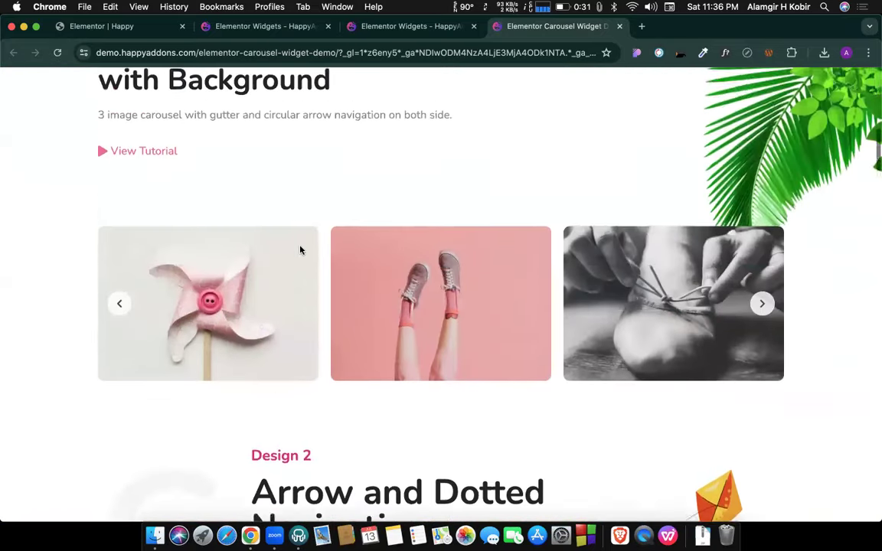
scroll(300, 250, up, 3)
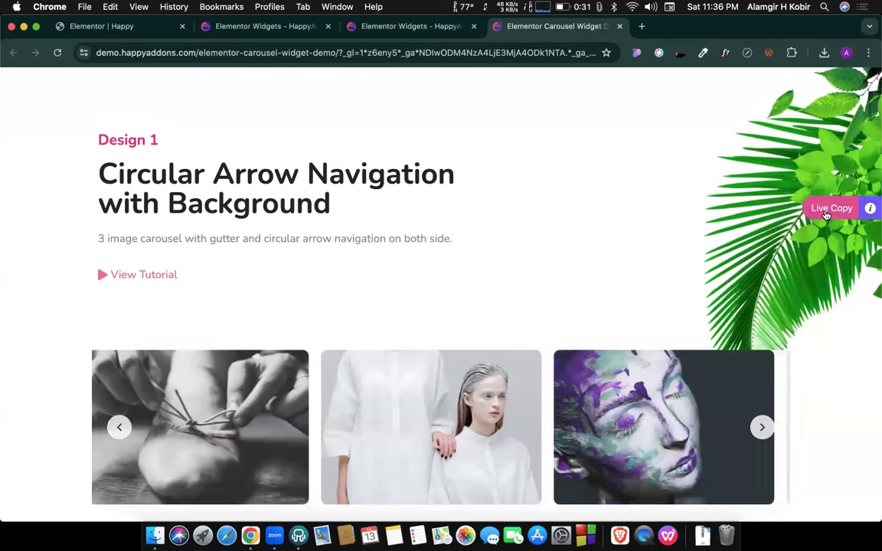
Live-copy the Design 1 Circular Arrow Navigation carousel and return to the Elementor editor.
click(827, 213)
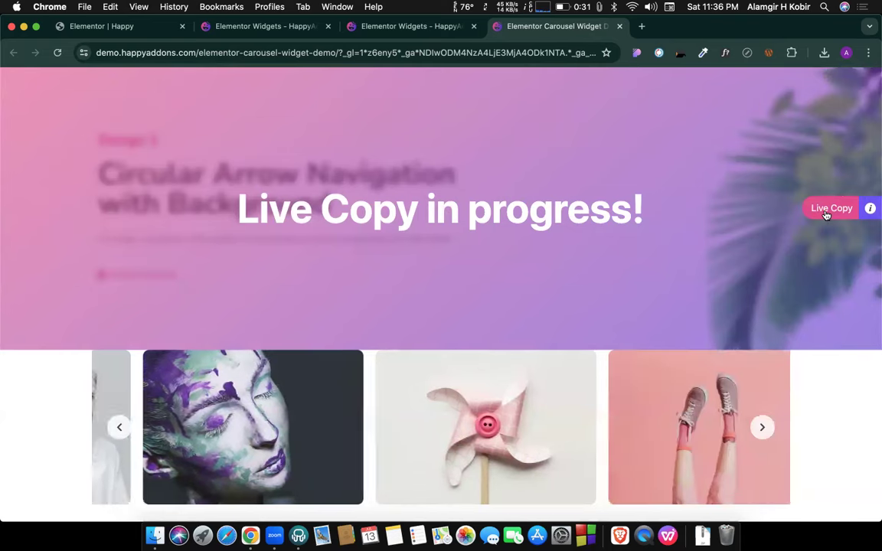
scroll(838, 334, down, 2)
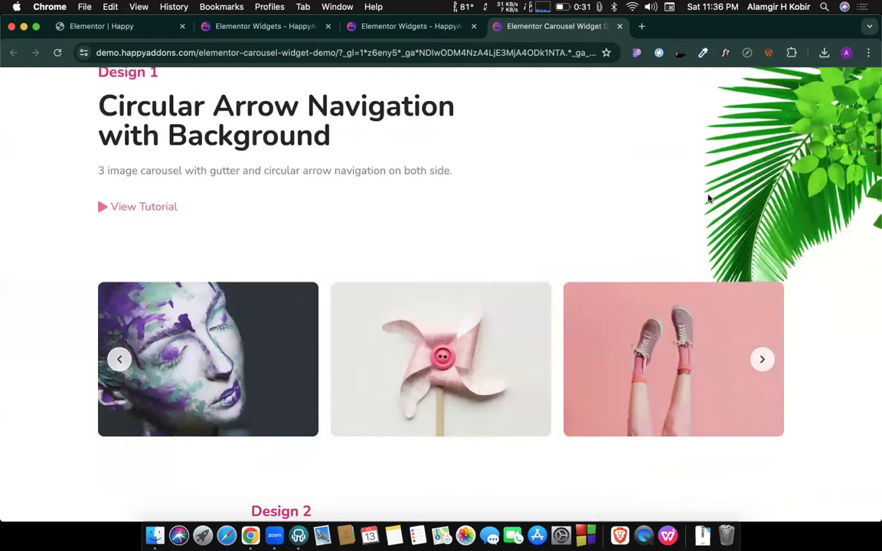
click(119, 27)
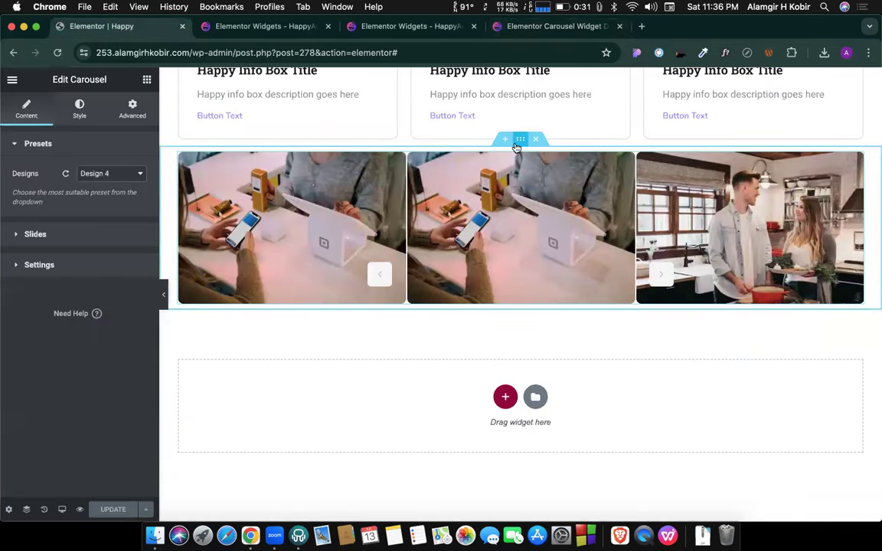
Live-paste the copied Design 1 carousel into the page twice, then return to the demo page.
right_click(516, 147)
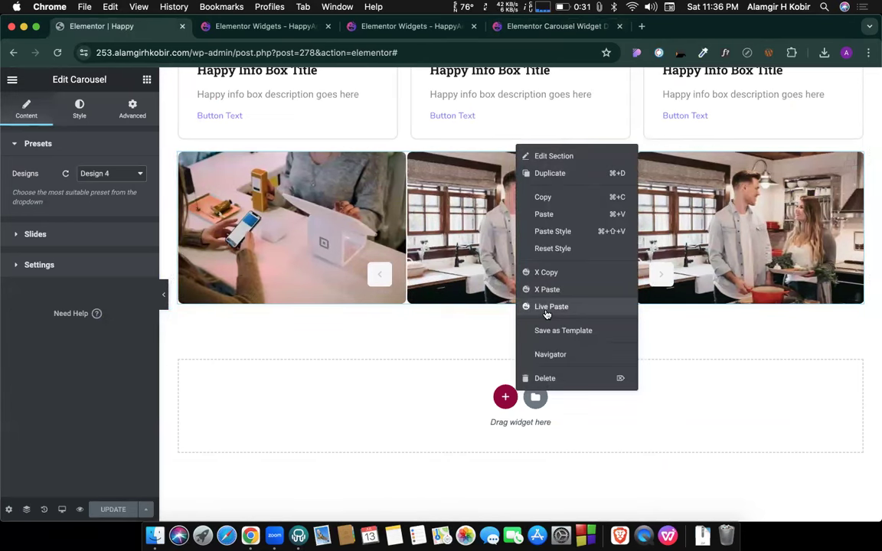
click(546, 307)
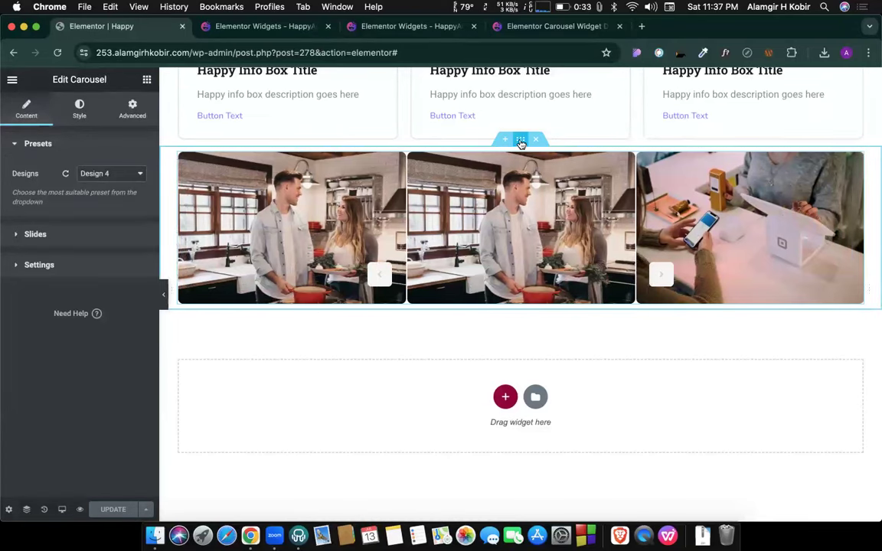
right_click(520, 144)
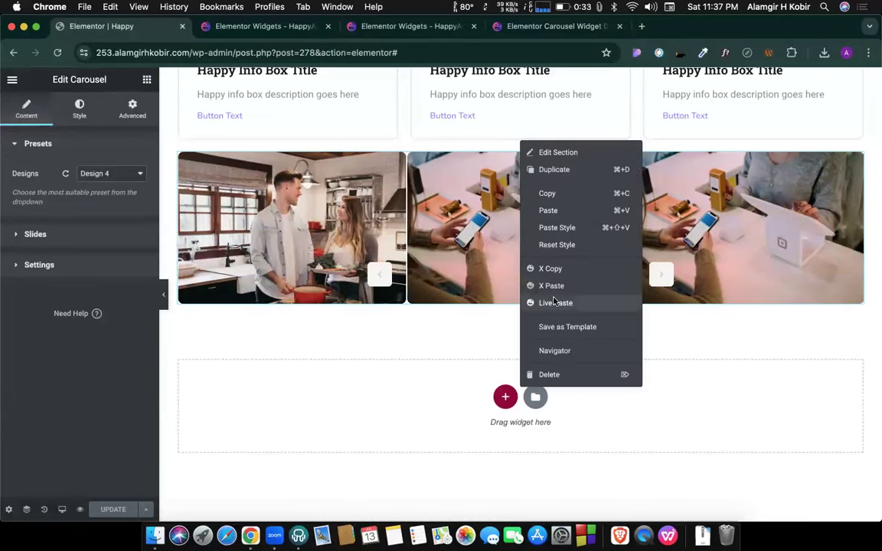
click(555, 302)
click(510, 31)
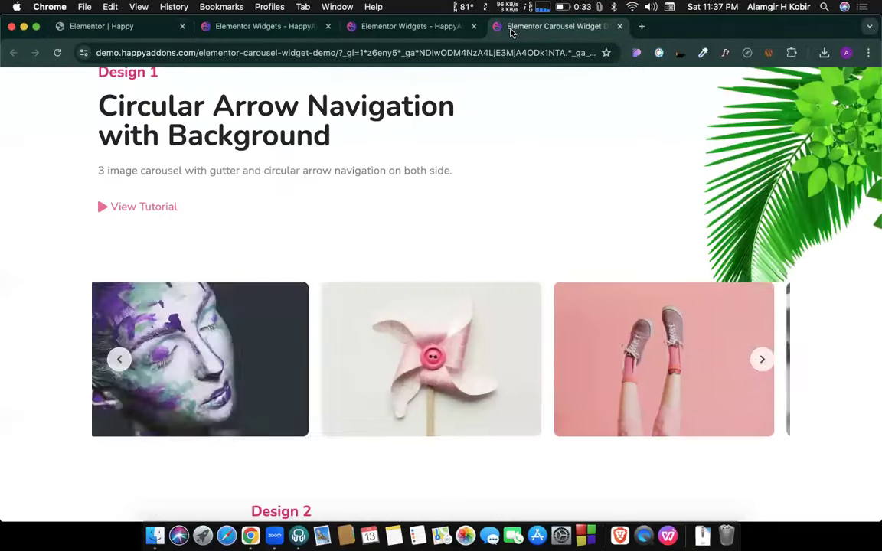
Live-copy the Design 2 Arrow and Dotted Navigation carousel, allowing clipboard access, then return to the editor.
scroll(530, 236, down, 5)
scroll(530, 237, down, 4)
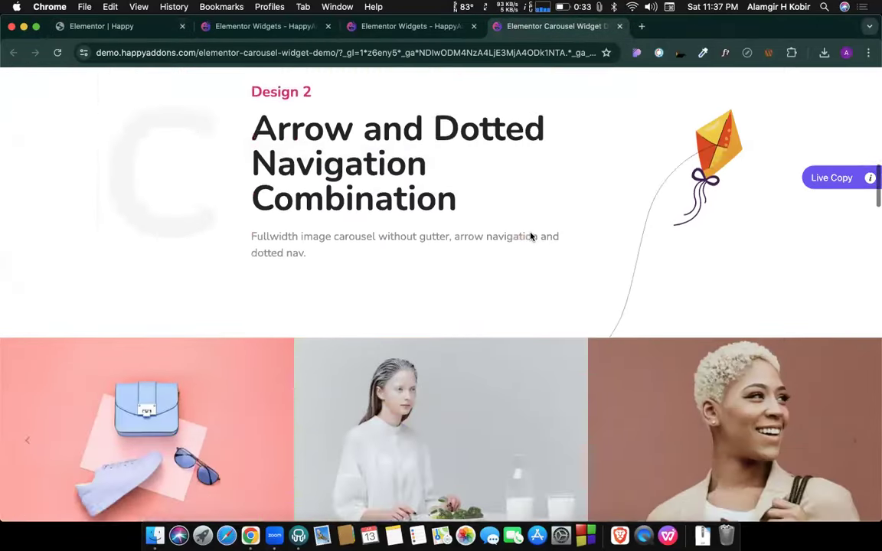
scroll(700, 240, up, 4)
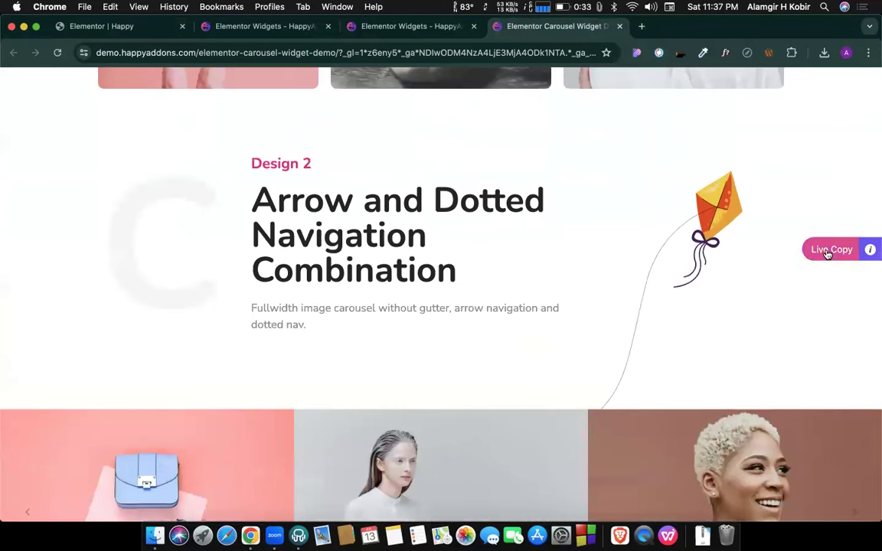
click(828, 249)
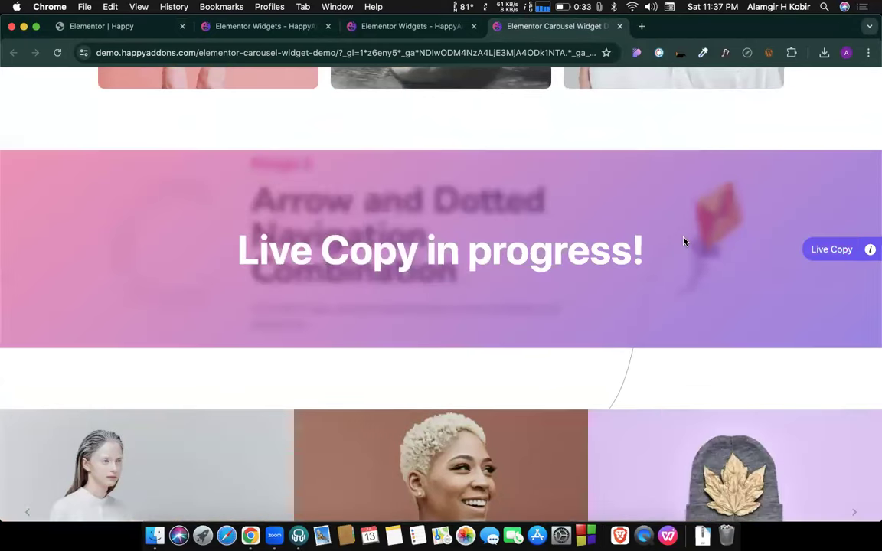
scroll(684, 242, down, 1)
scroll(685, 242, down, 1)
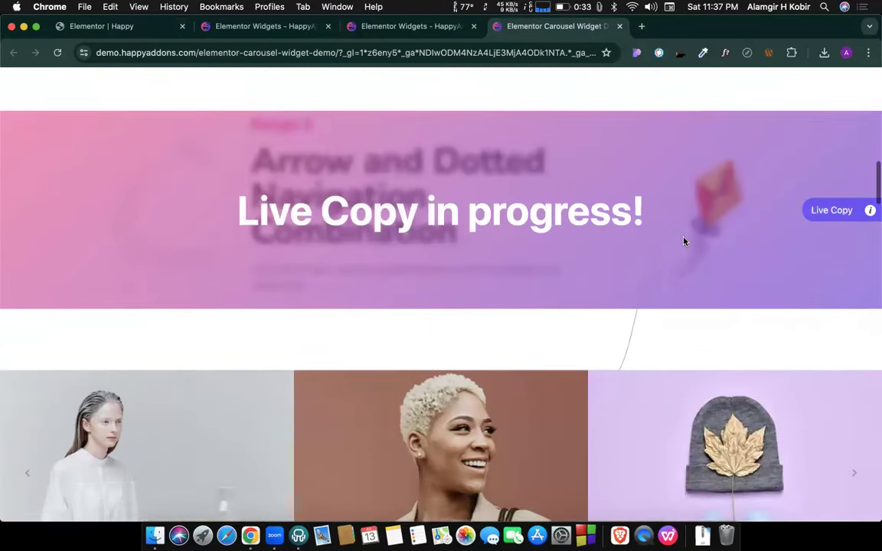
scroll(556, 272, down, 15)
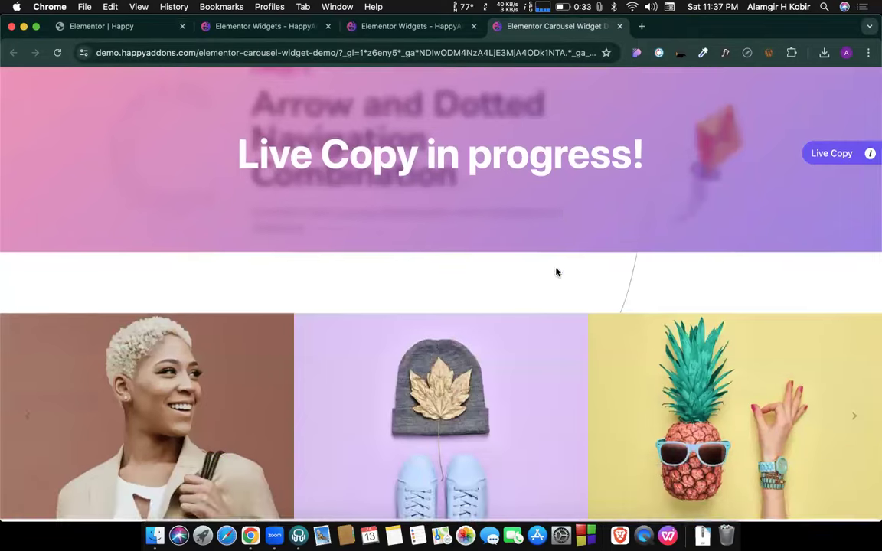
scroll(472, 233, down, 1)
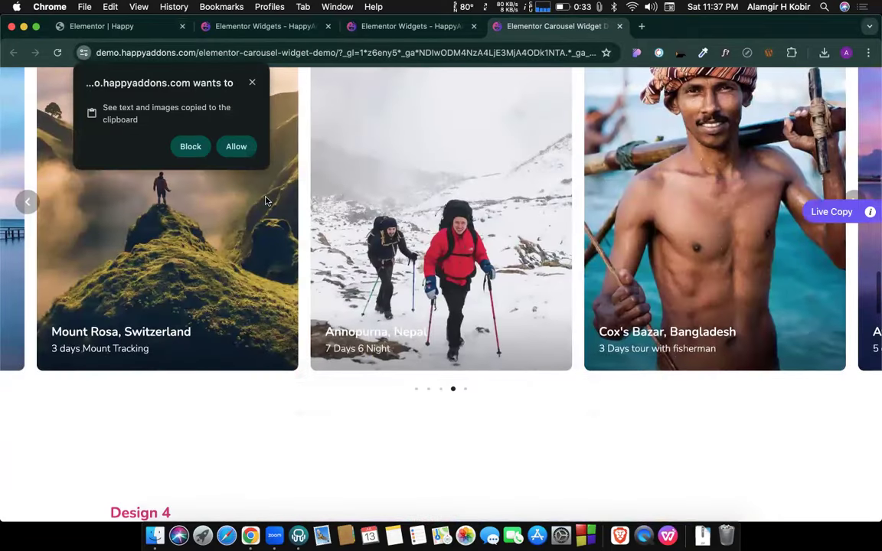
click(234, 147)
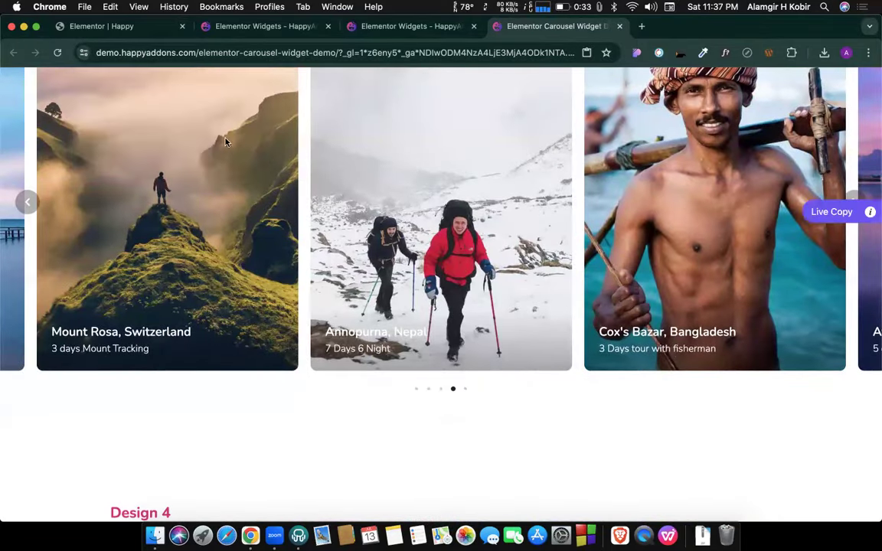
click(134, 28)
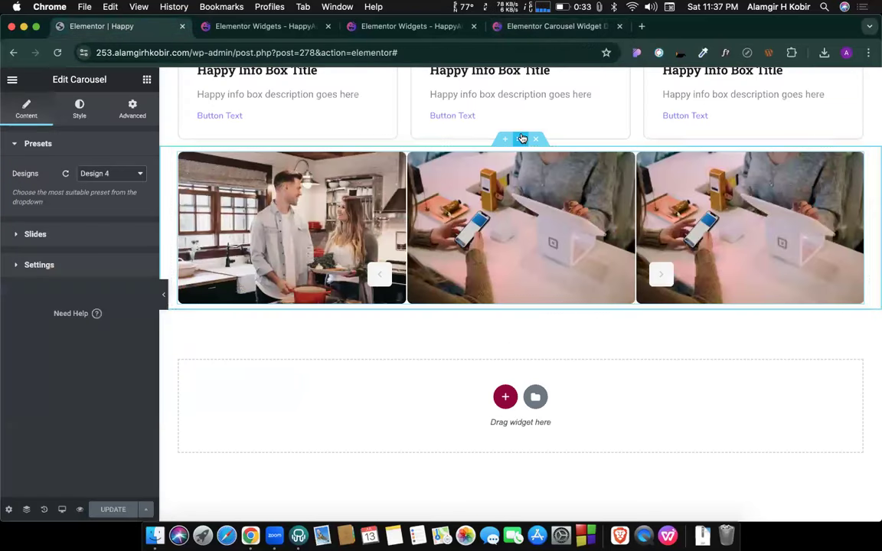
Live-paste the copied carousel, then delete the image-less carousel it added.
right_click(522, 138)
click(555, 296)
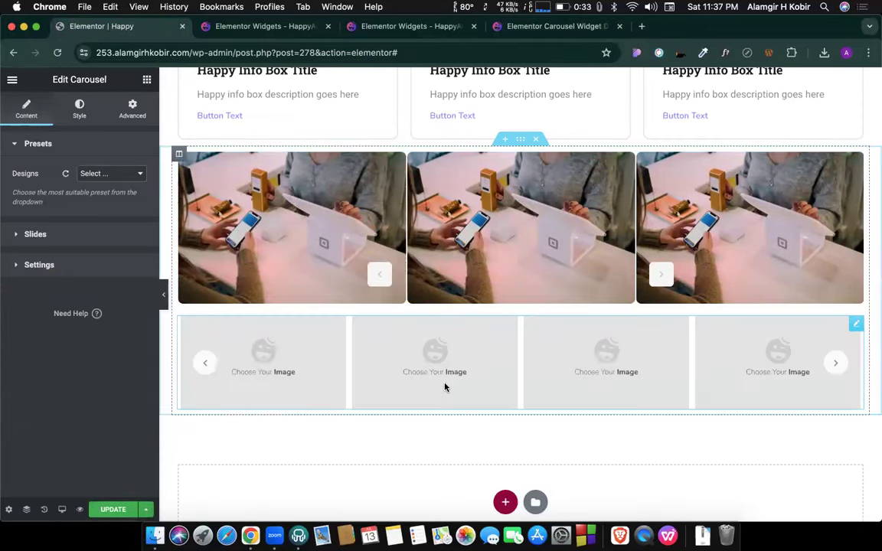
scroll(432, 350, down, 1)
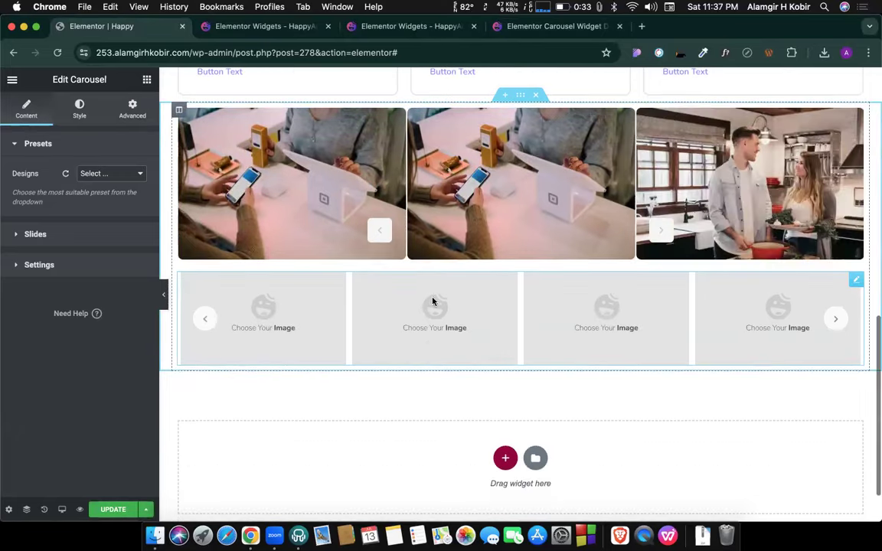
right_click(528, 284)
click(606, 509)
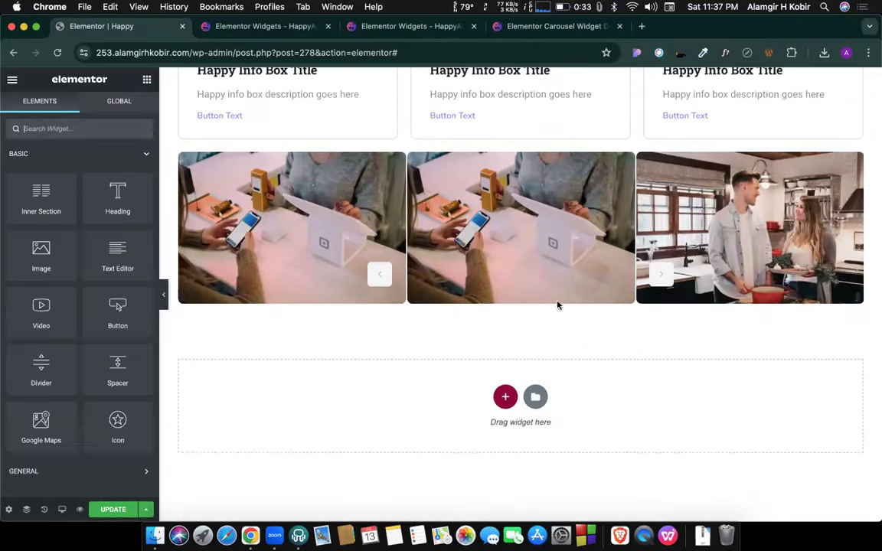
Live-paste the carousel once more and open a new browser tab.
right_click(522, 174)
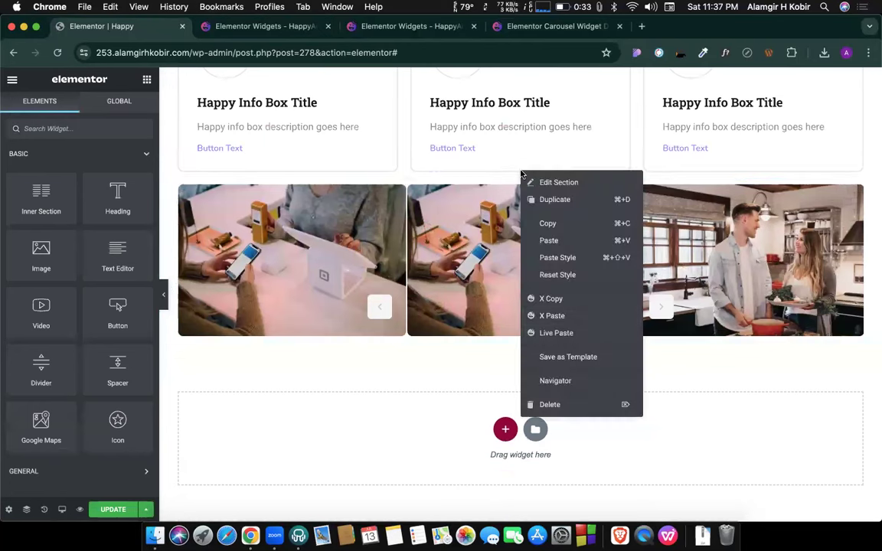
click(556, 332)
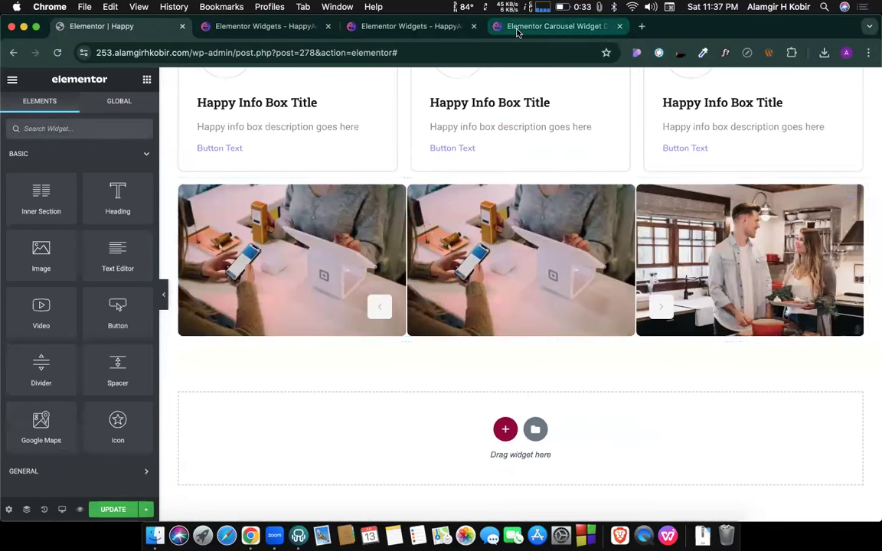
click(642, 26)
Search Google for the presenter's Happy Addon tutorial and open the 'Design Website using Happy Addon' video preview.
text(happy )
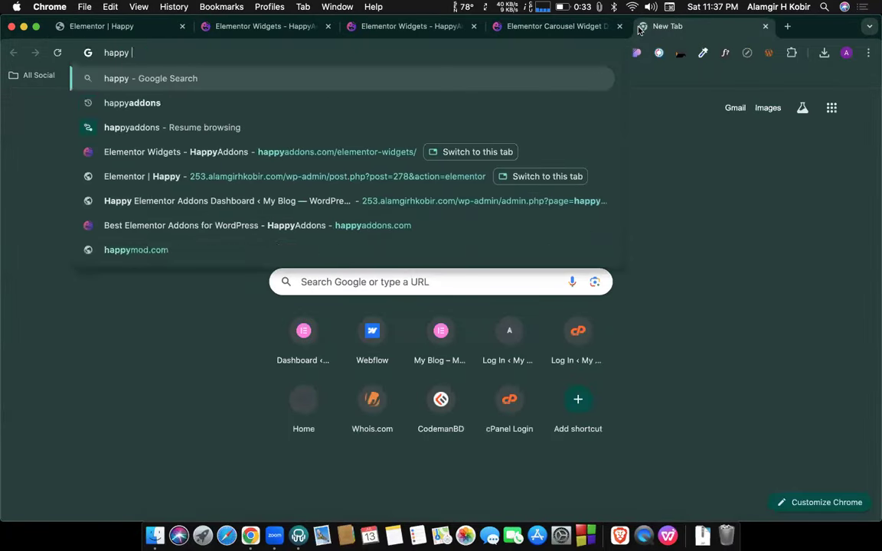
text(addon alamgir jh)
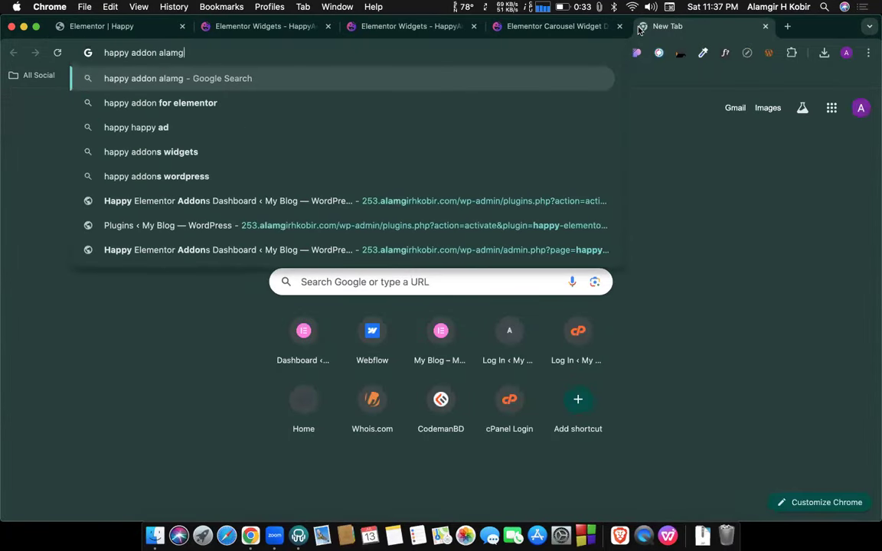
key(BackSpace)
key(BackSpace)
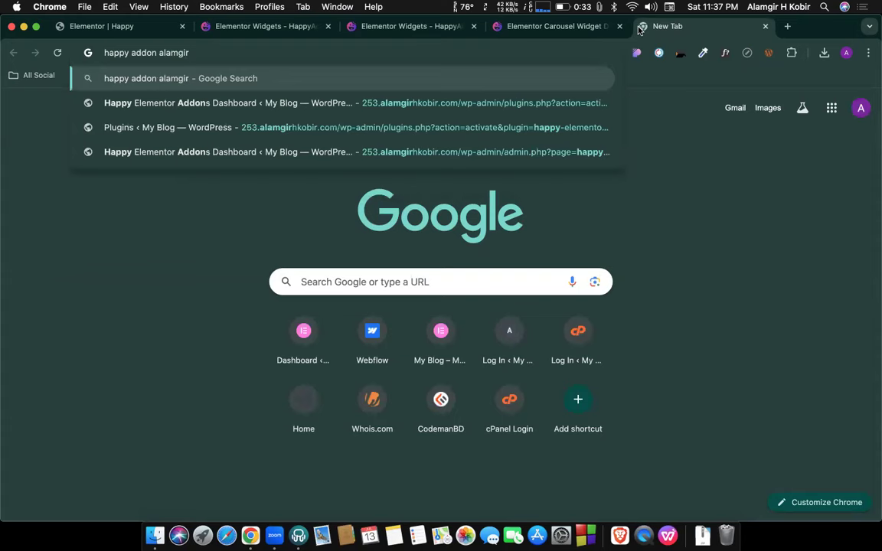
text(h kobir)
key(Return)
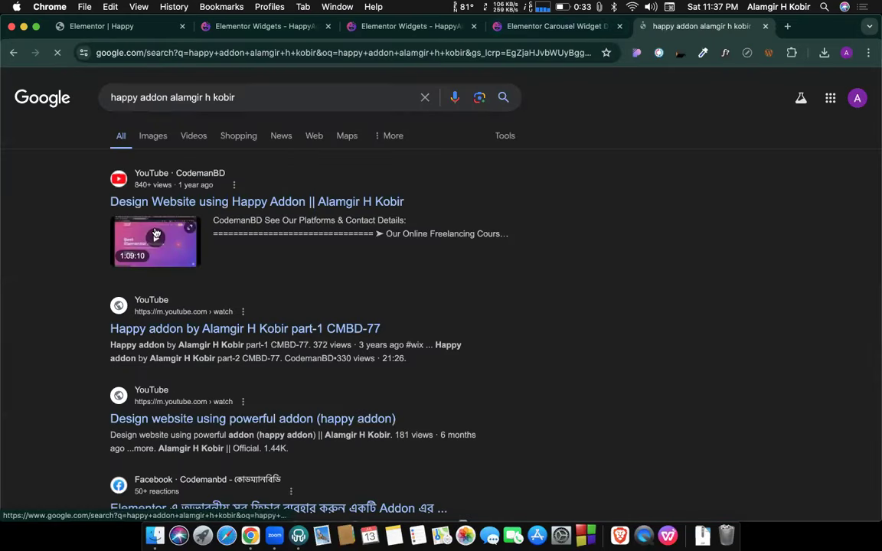
click(155, 231)
scroll(429, 280, down, 1)
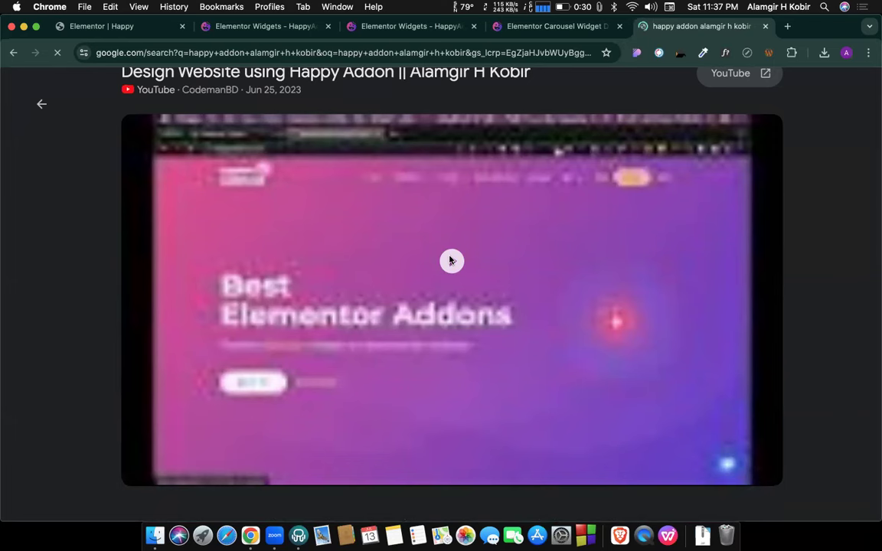
Play the tutorial and jump to the Vertical Slider part near 45:50, rewinding slightly to about 44:58.
click(450, 261)
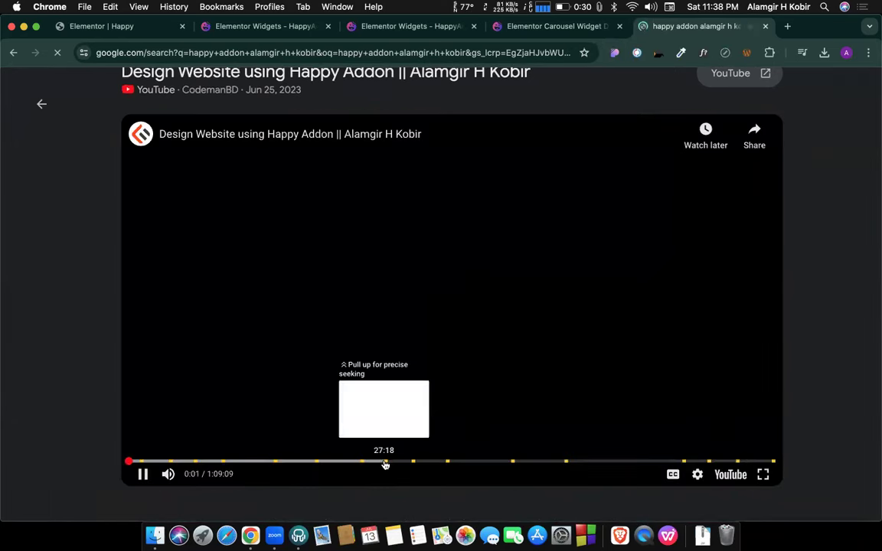
click(385, 464)
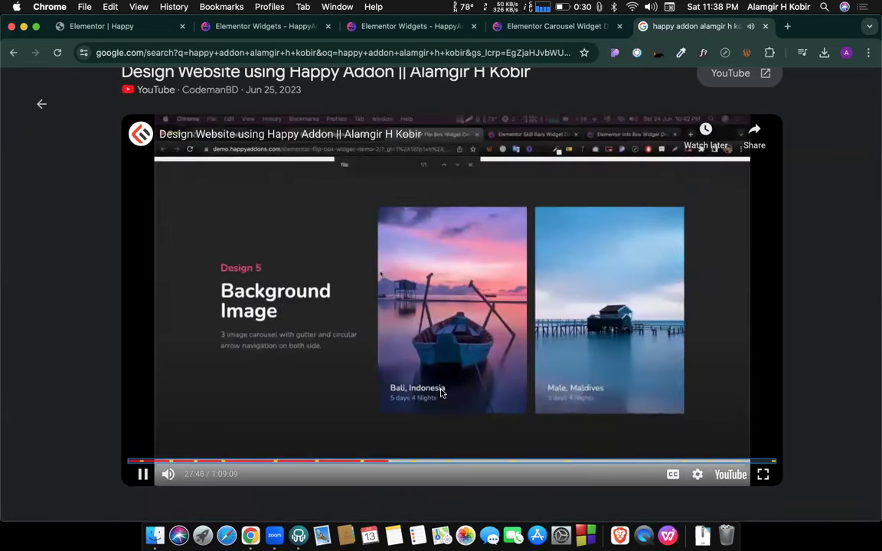
key(Right)
key(Right)
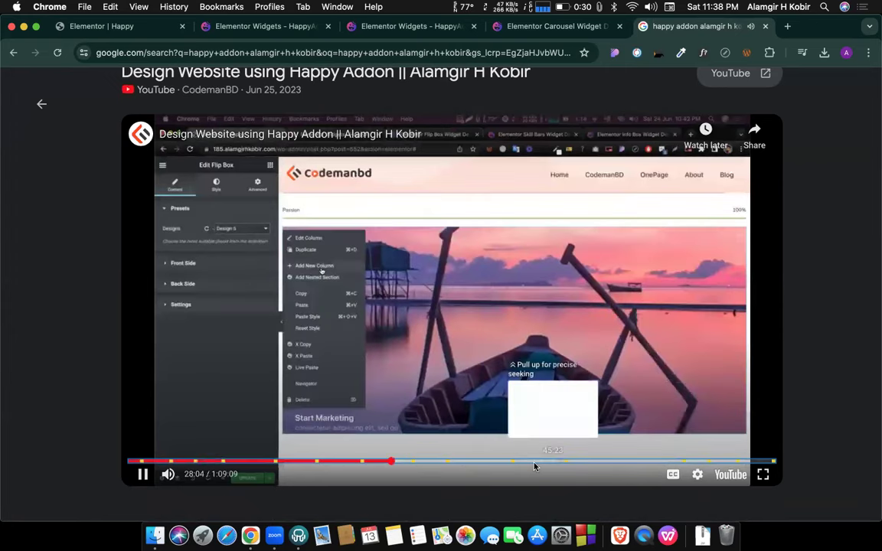
click(534, 466)
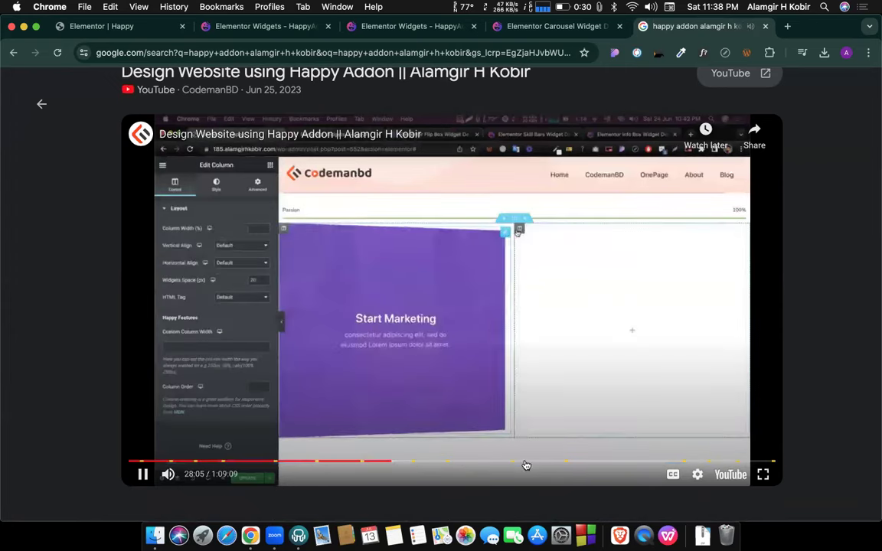
click(519, 463)
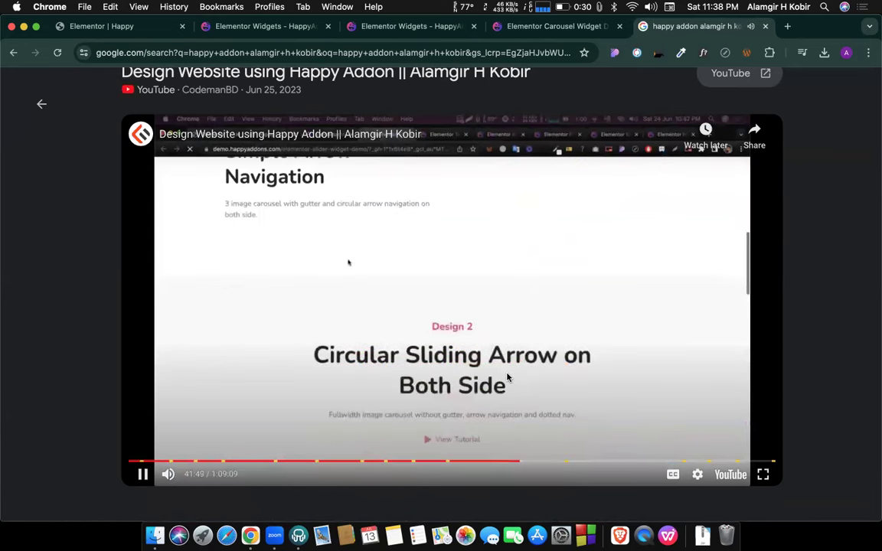
click(558, 462)
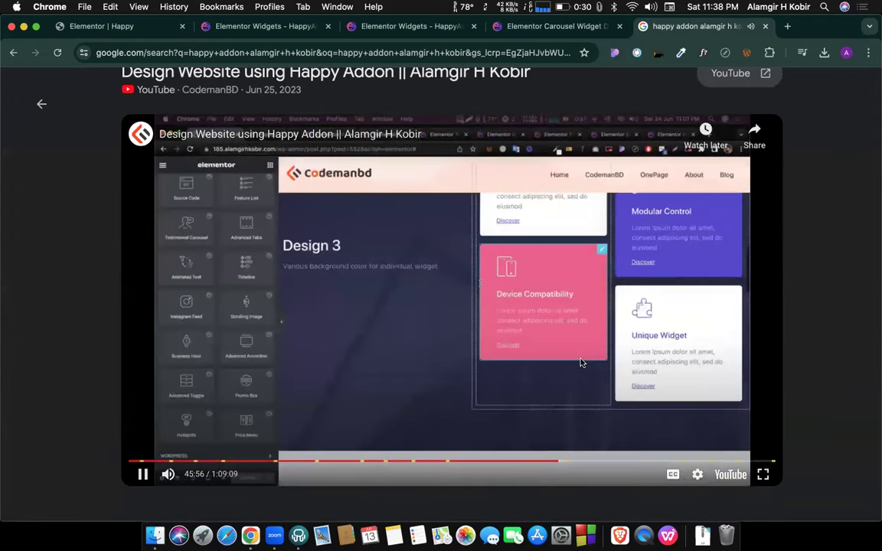
key(Left)
key(Left)
key(Left)
key(Left)
key(Left)
key(Left)
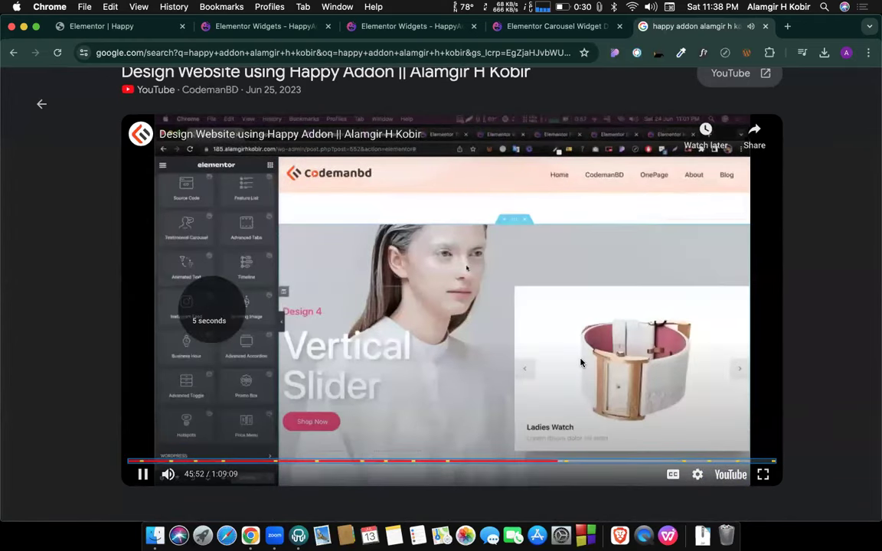
key(Left)
key(Left)
key(Left)
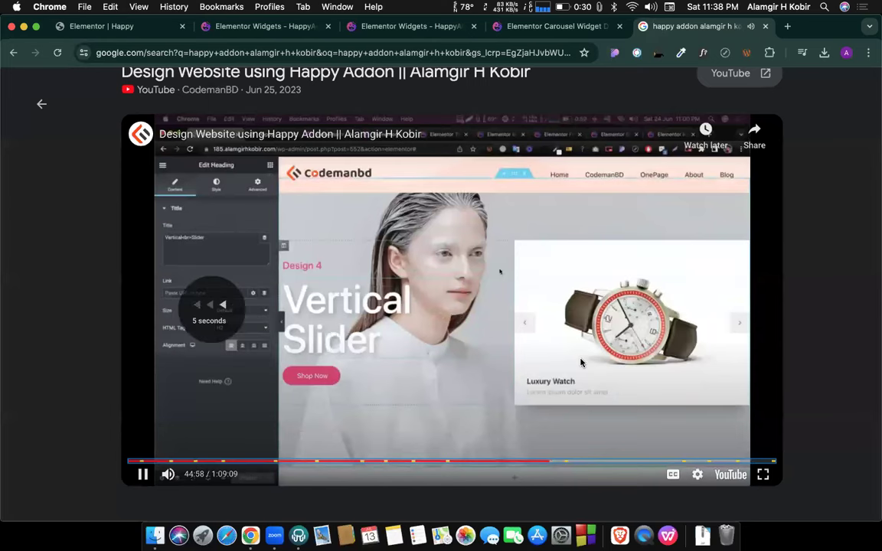
key(Left)
key(Left)
key(Left)
key(Left)
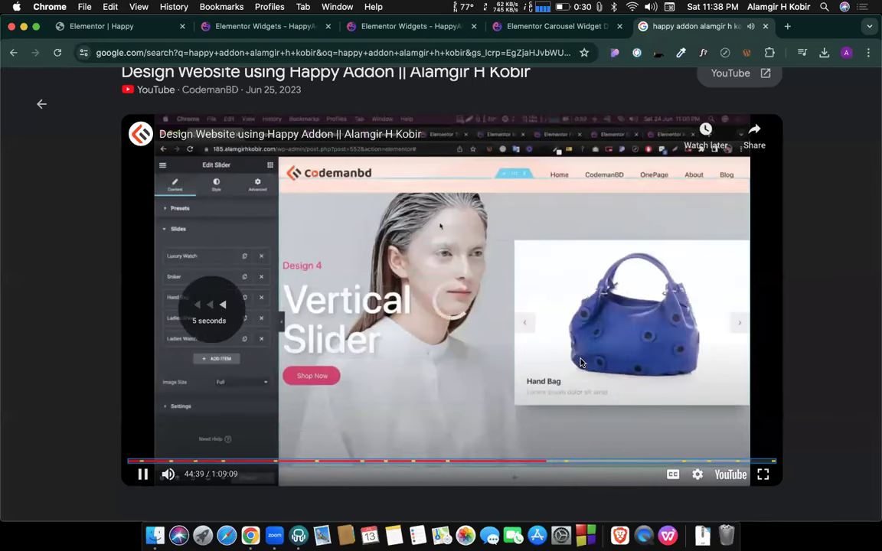
Rewind the tutorial to about 41:13, where the slider shows Design 2 with three team cards.
key(Left)
key(Left)
key(Left)
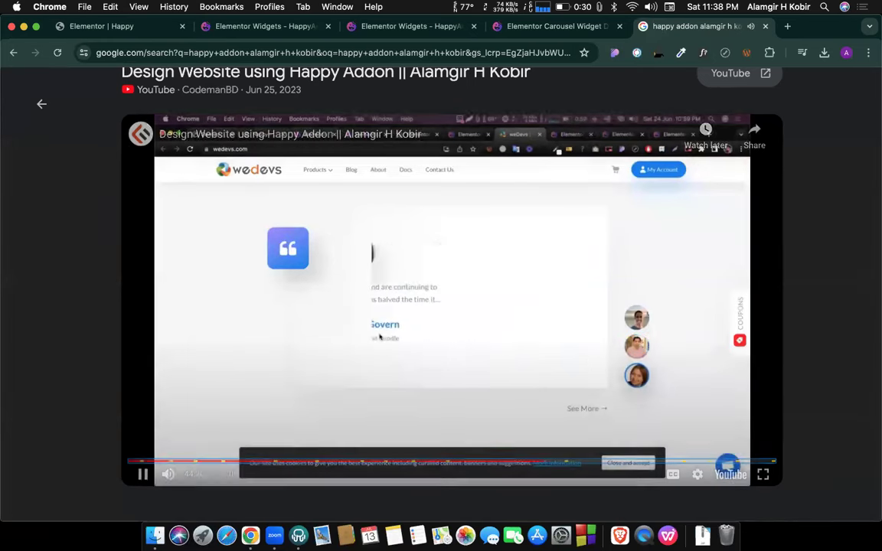
key(Left)
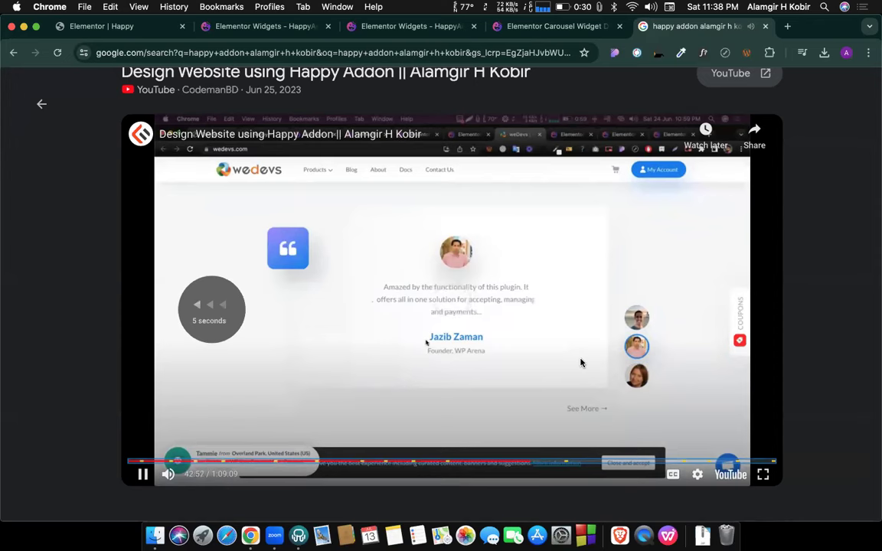
key(Left)
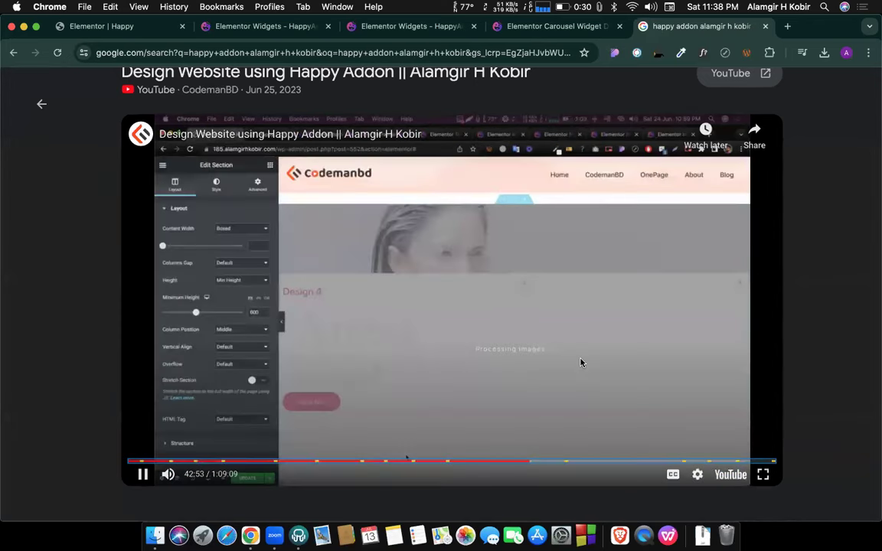
key(Left)
key(Left)
key(Left)
key(Left)
key(Left)
key(Left)
key(Left)
key(Left)
key(Left)
key(Left)
key(Left)
key(Left)
key(Left)
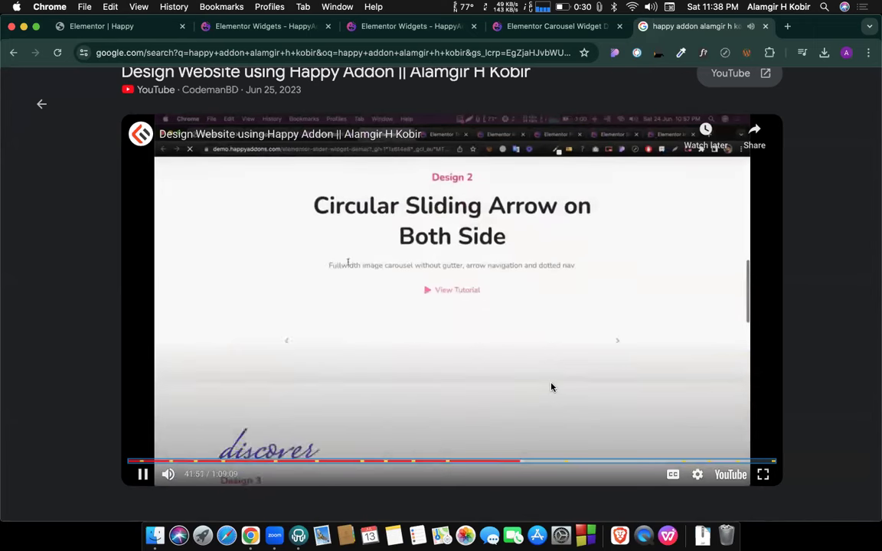
key(Left)
key(Left)
key(Left)
key(Left)
key(Left)
key(Left)
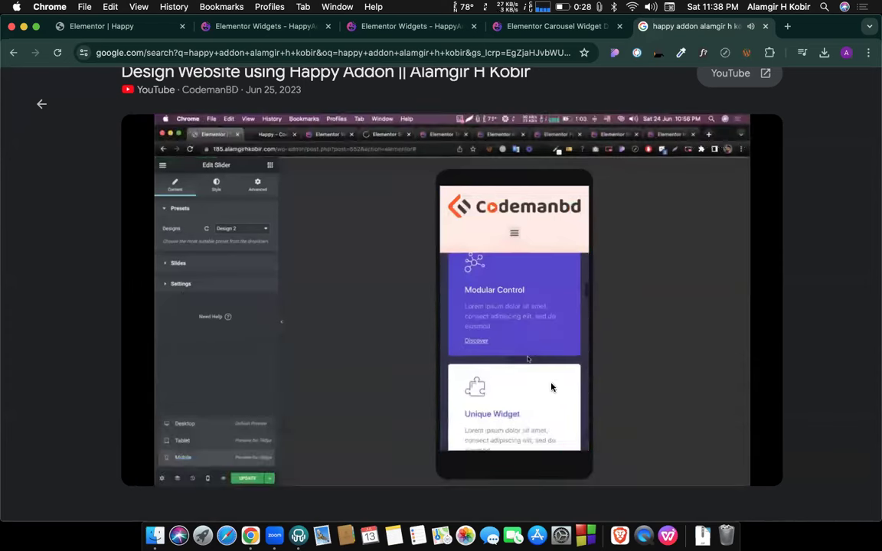
key(Left)
key(Left)
key(Left)
key(Left)
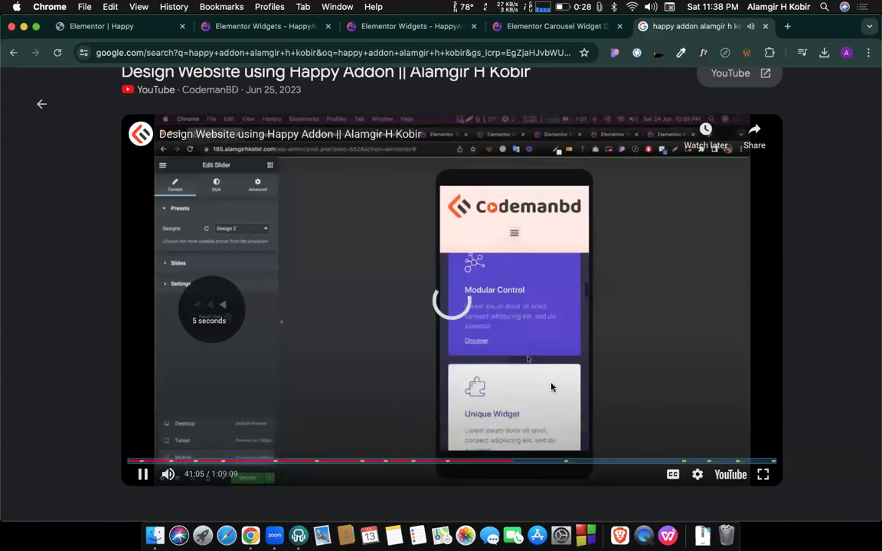
key(Left)
key(Left)
key(Left)
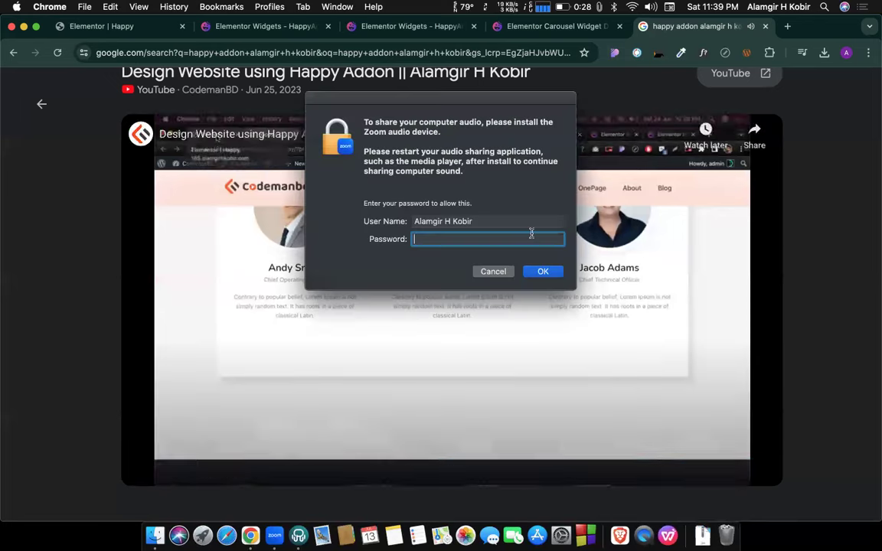
Enter the password in the Zoom audio-sharing dialog to allow audio sharing.
text(****)
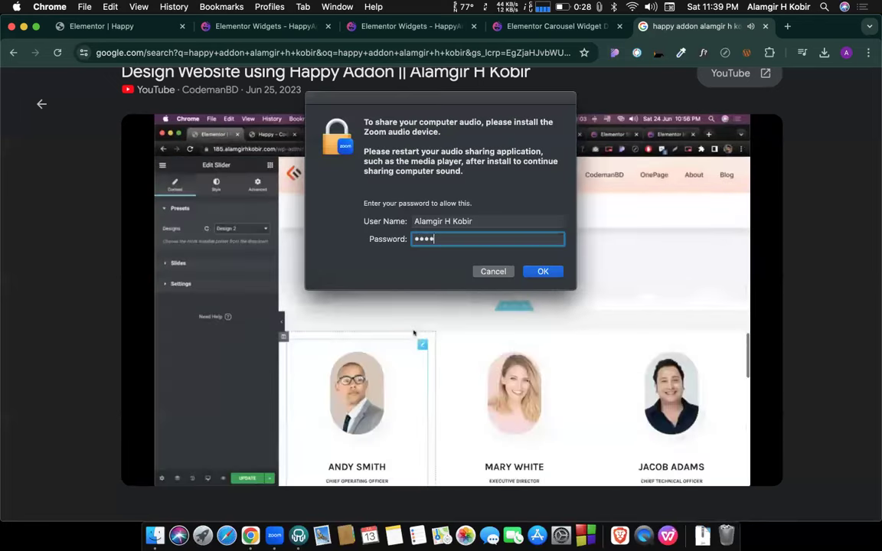
key(Return)
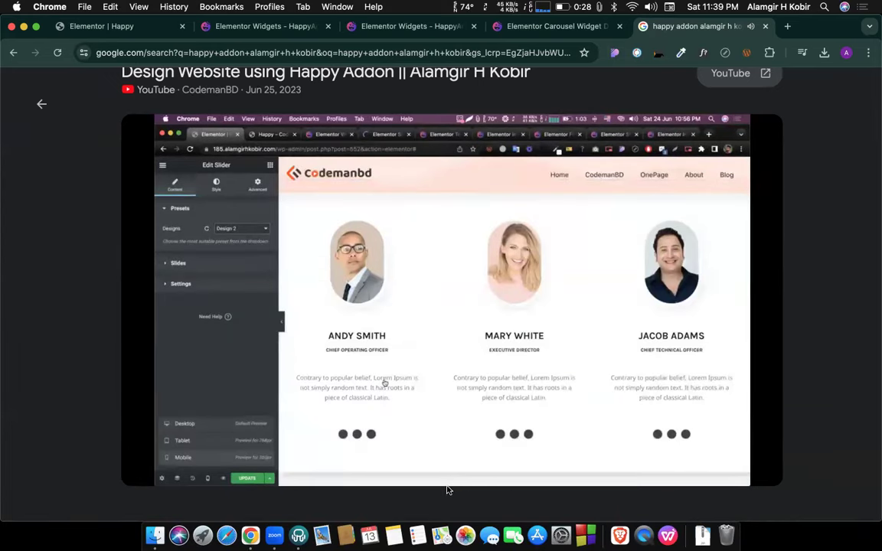
mouse_move(441, 351)
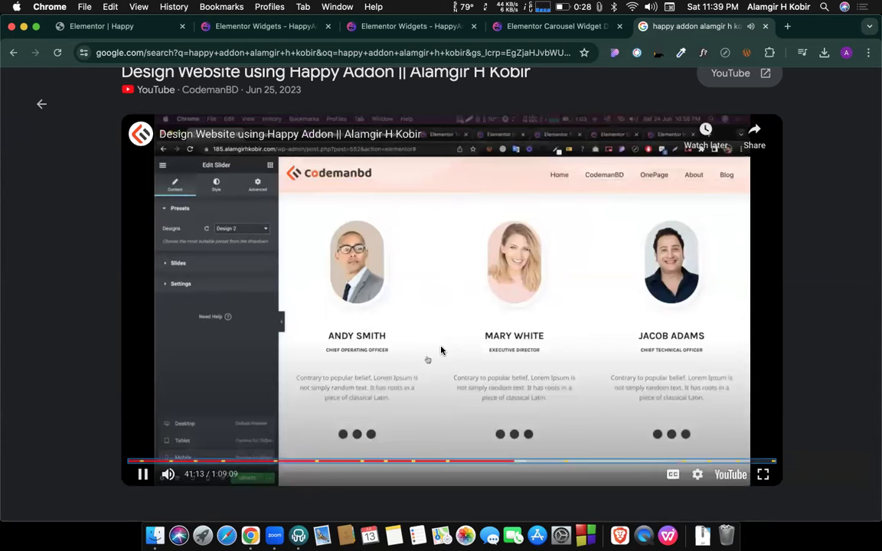
Pause and resume the tutorial, then skip ahead to the Design 4 Vertical Slider demo.
click(419, 343)
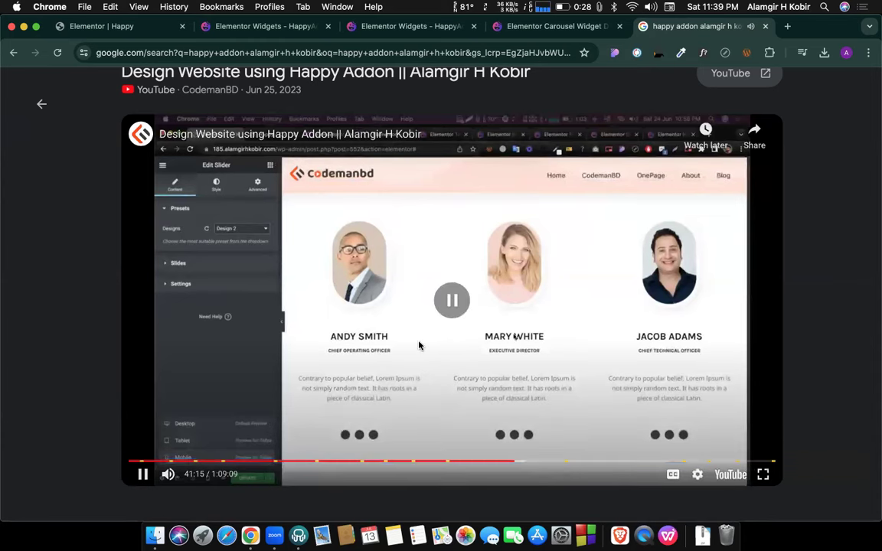
click(419, 343)
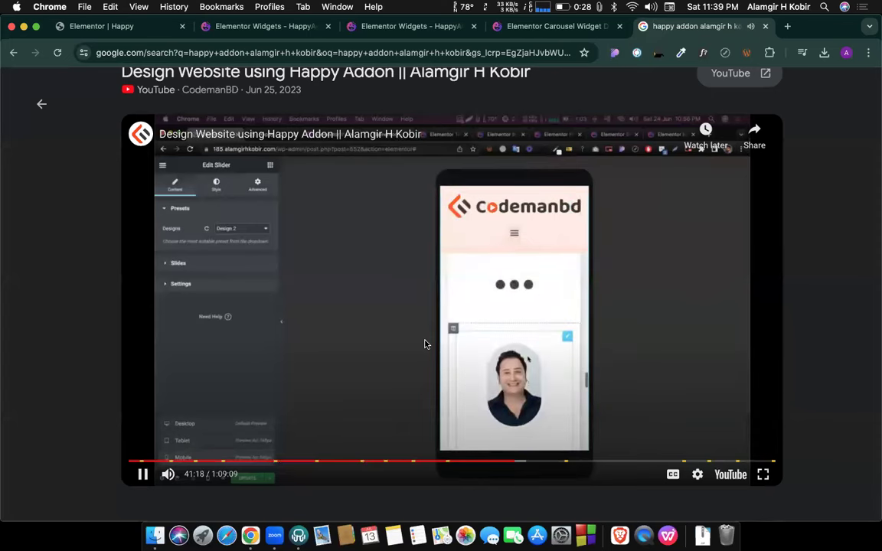
key(Right)
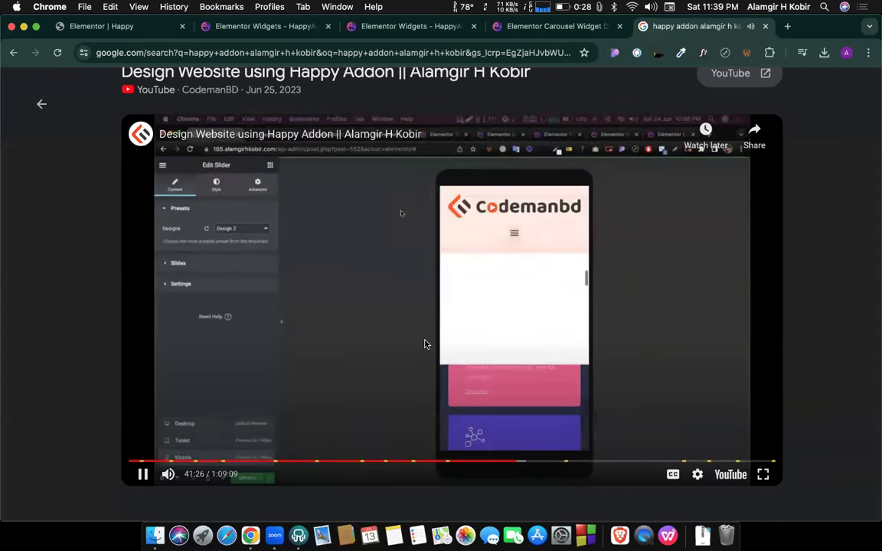
key(Right)
key(Right)
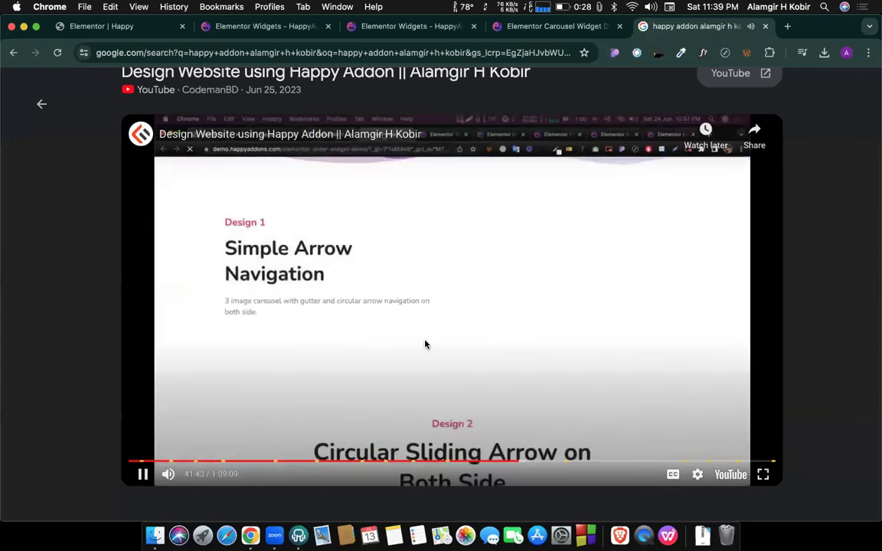
key(Right)
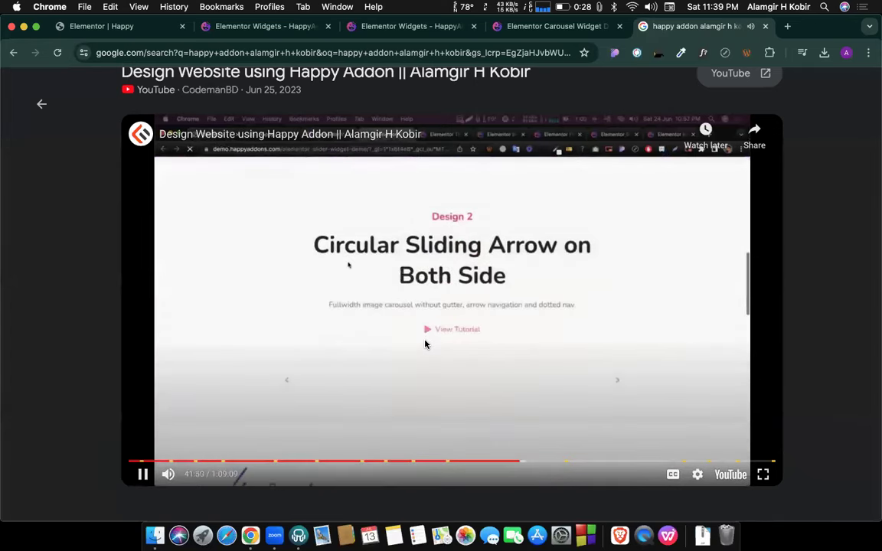
key(Right)
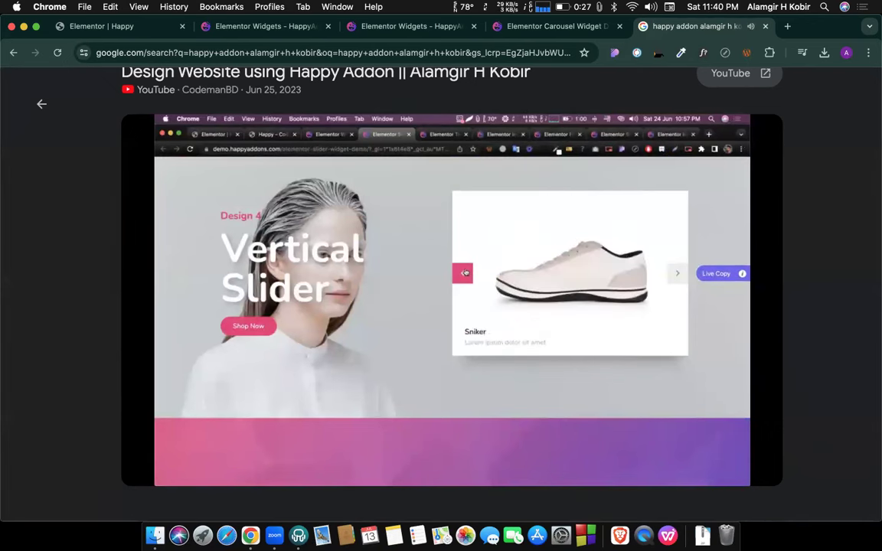
Pause the YouTube tutorial at 43:16, on the Info Box demo's Design 11 section.
mouse_move(475, 316)
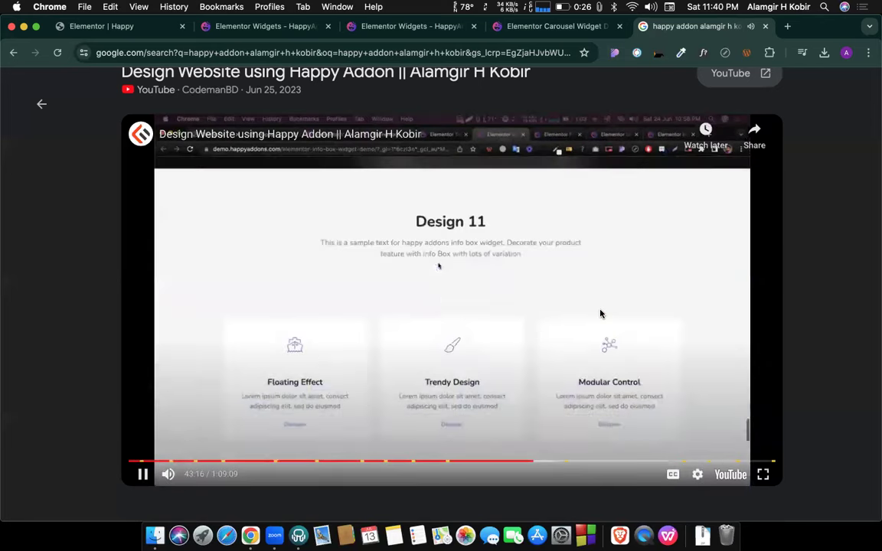
click(600, 313)
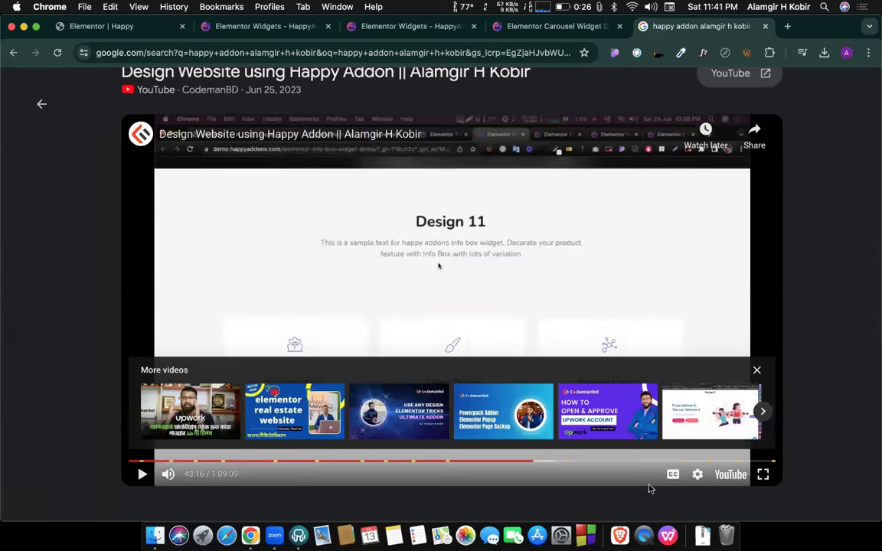
Return to the Elementor editor and scroll the canvas up to the single info box under My Blog.
click(141, 29)
scroll(451, 398, up, 3)
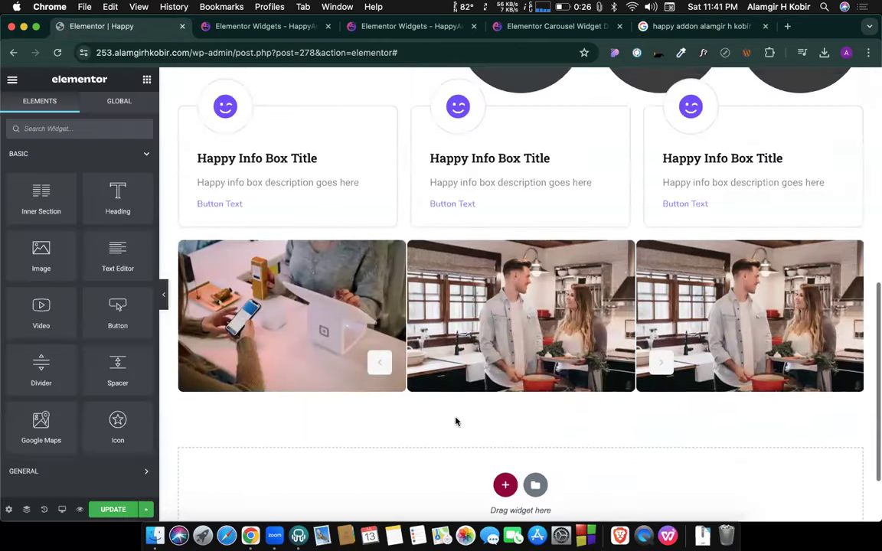
scroll(417, 260, up, 8)
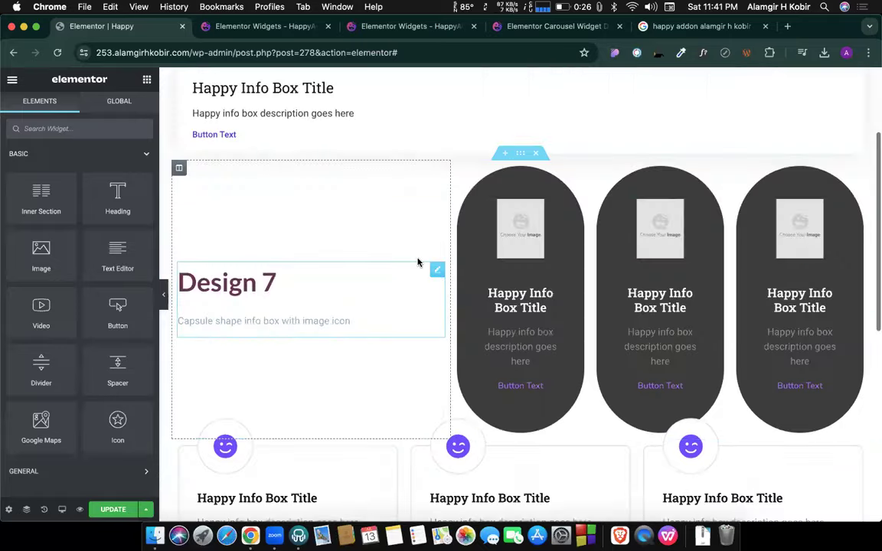
scroll(417, 263, down, 10)
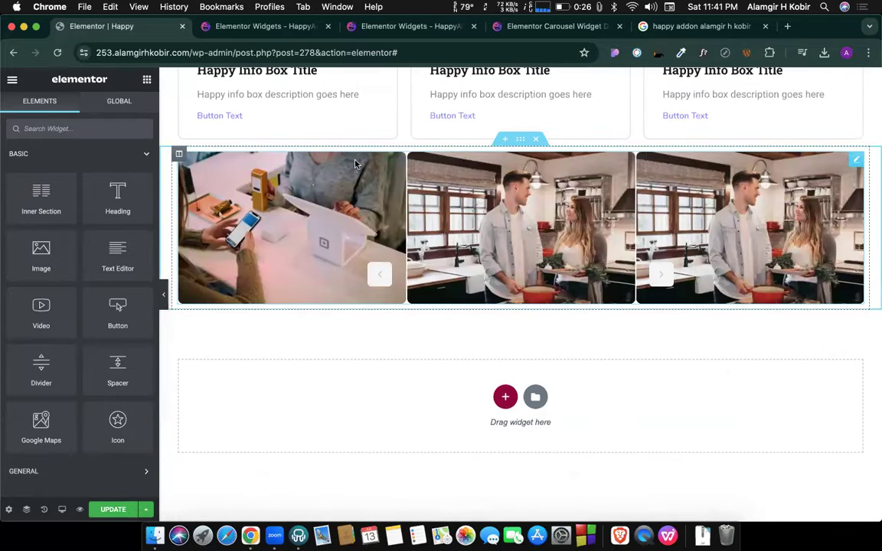
scroll(118, 316, down, 20)
scroll(120, 314, down, 10)
scroll(118, 304, up, 15)
scroll(119, 304, up, 3)
scroll(119, 304, up, 4)
scroll(121, 305, up, 3)
scroll(424, 252, up, 5)
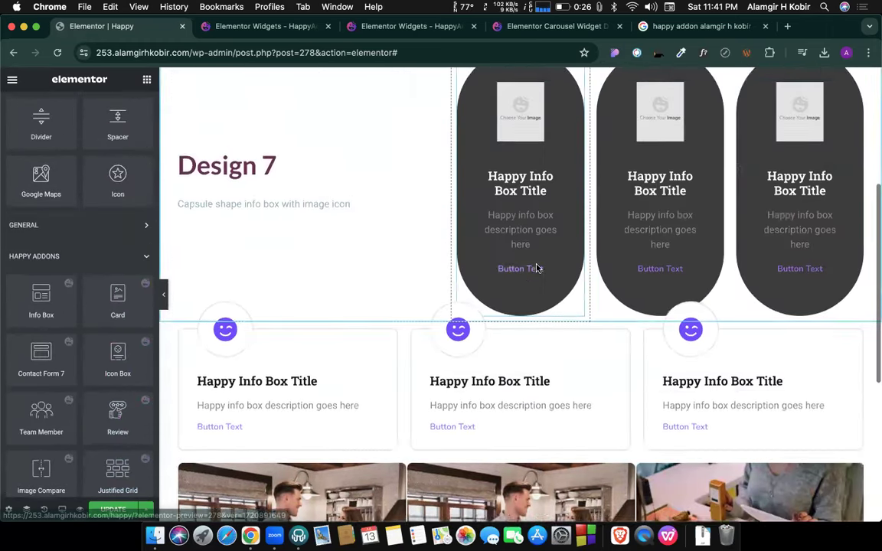
scroll(536, 268, up, 5)
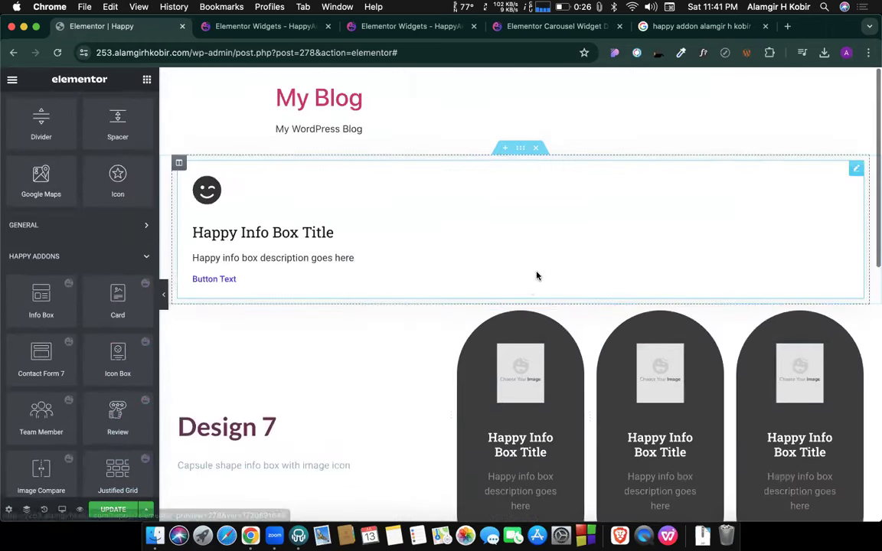
Paste the copied image carousel into the page from the top section's context menu.
click(519, 150)
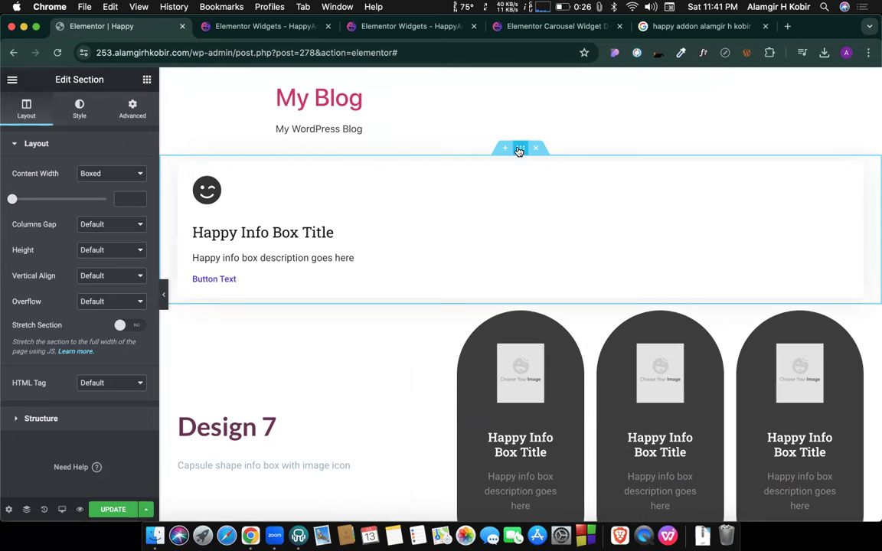
right_click(519, 150)
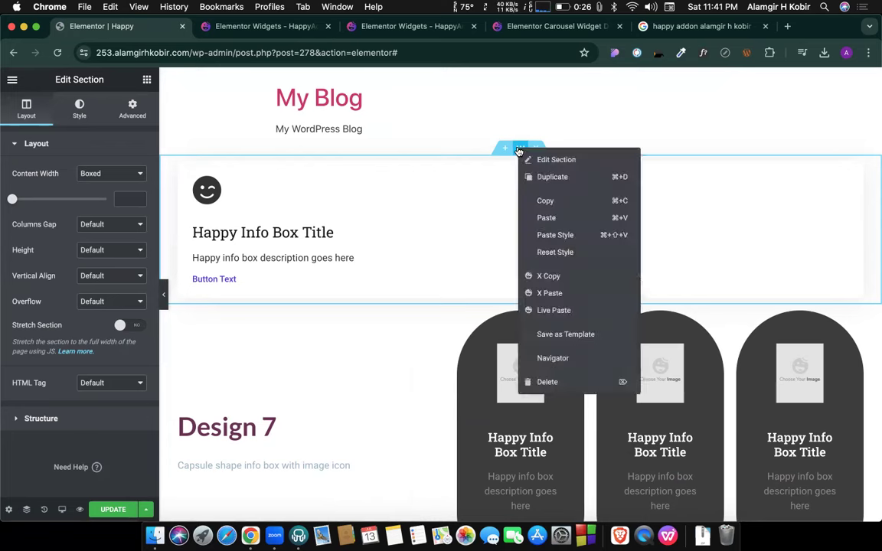
click(549, 293)
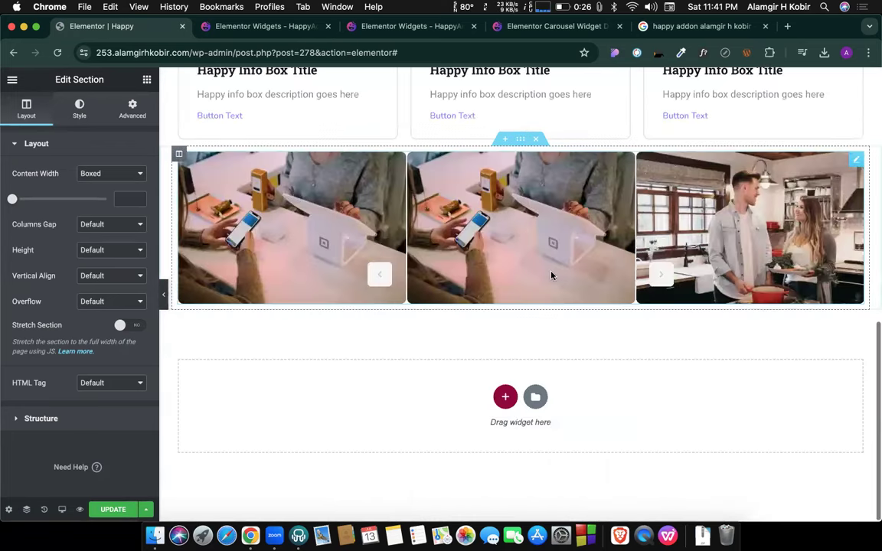
Paste the copied info box section below the carousel, then delete that extra section.
right_click(521, 140)
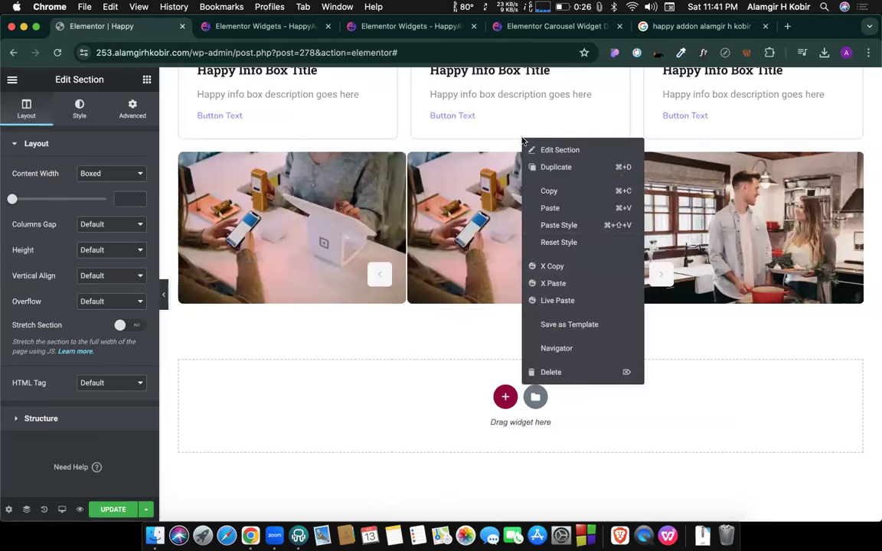
click(551, 283)
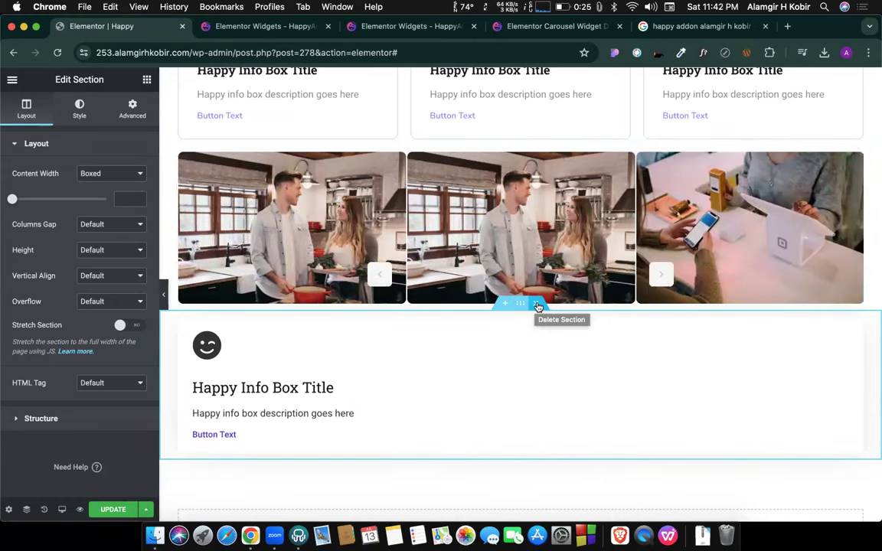
click(537, 306)
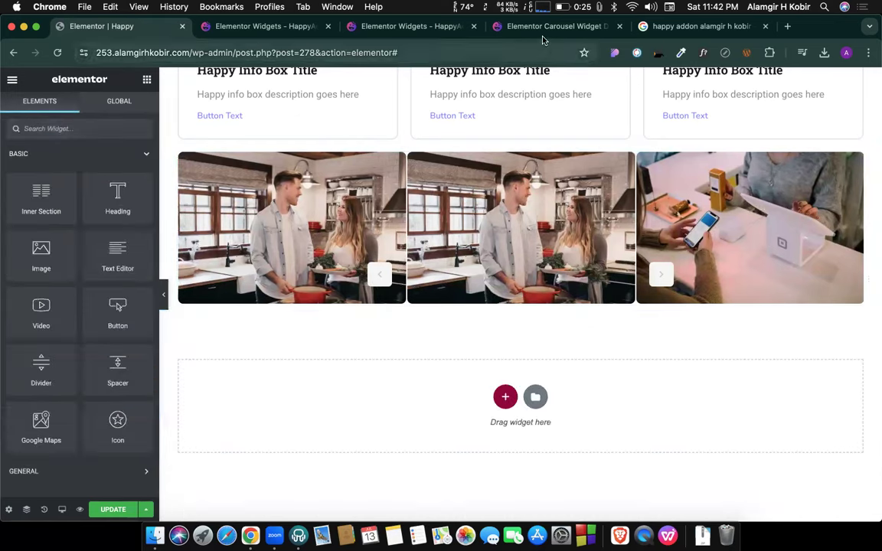
Live Copy the travel destination carousel with the Annapurna, Cox's Bazar and Avila slides.
click(540, 33)
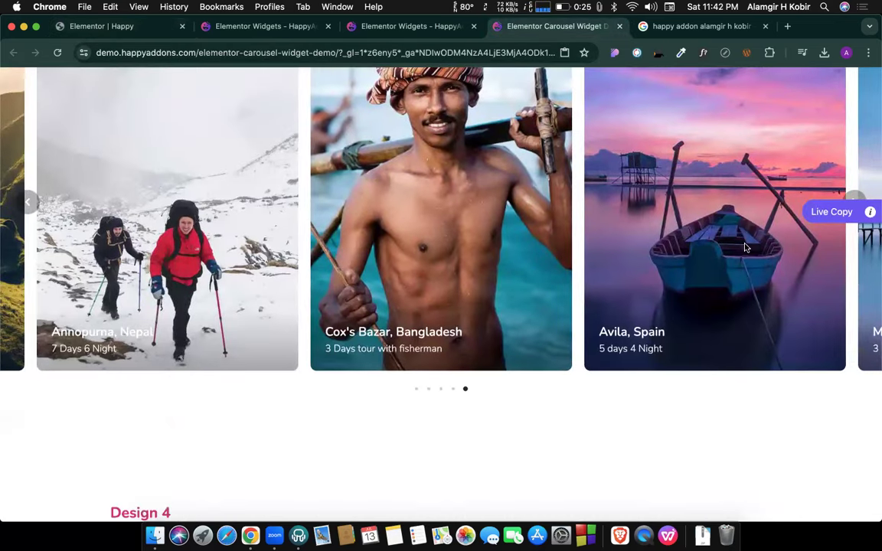
scroll(745, 247, up, 1)
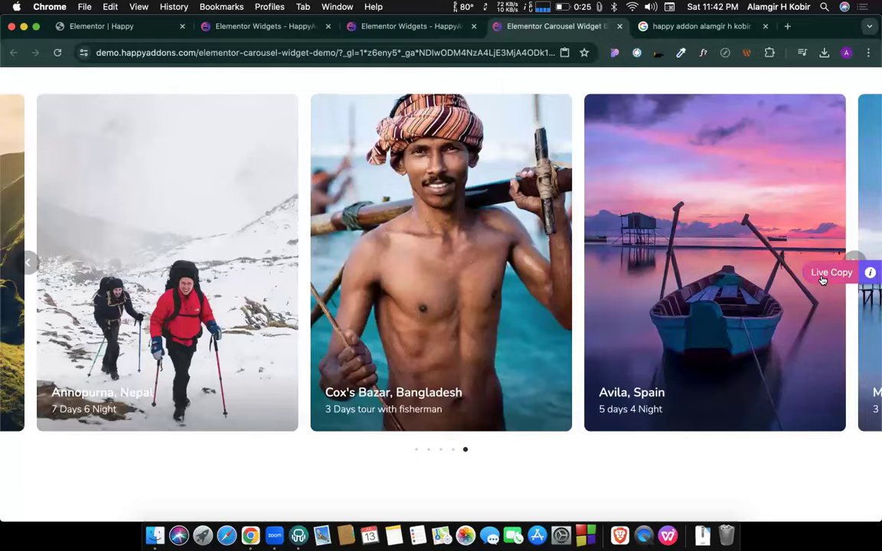
click(822, 276)
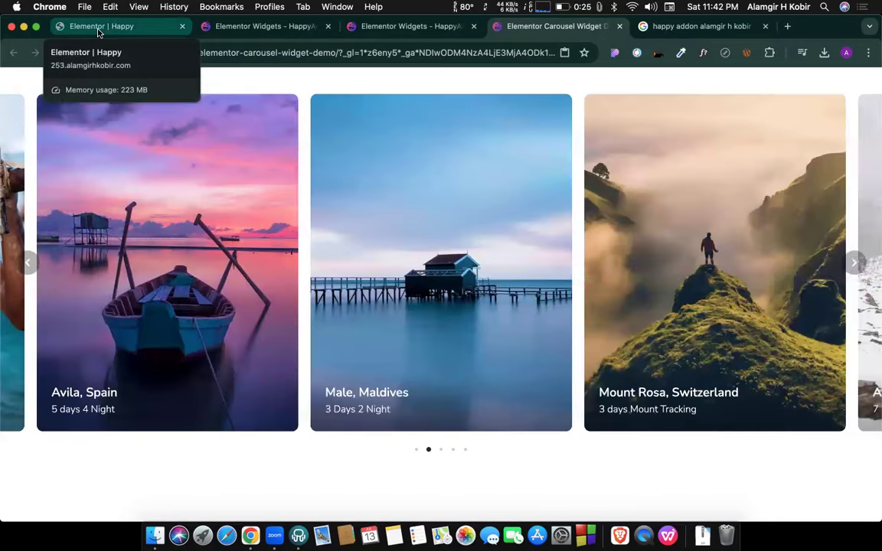
In the Elementor editor, Live Paste below the carousel and delete the pasted info box section.
click(107, 28)
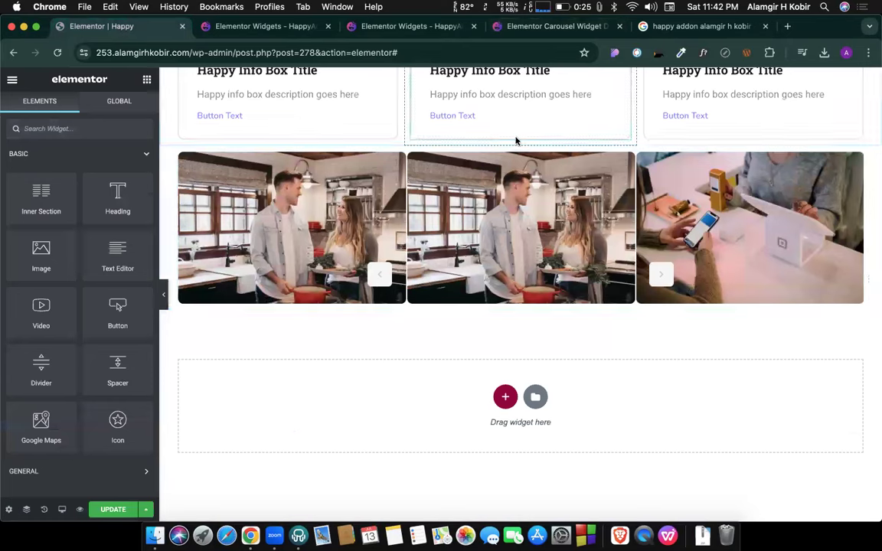
right_click(520, 144)
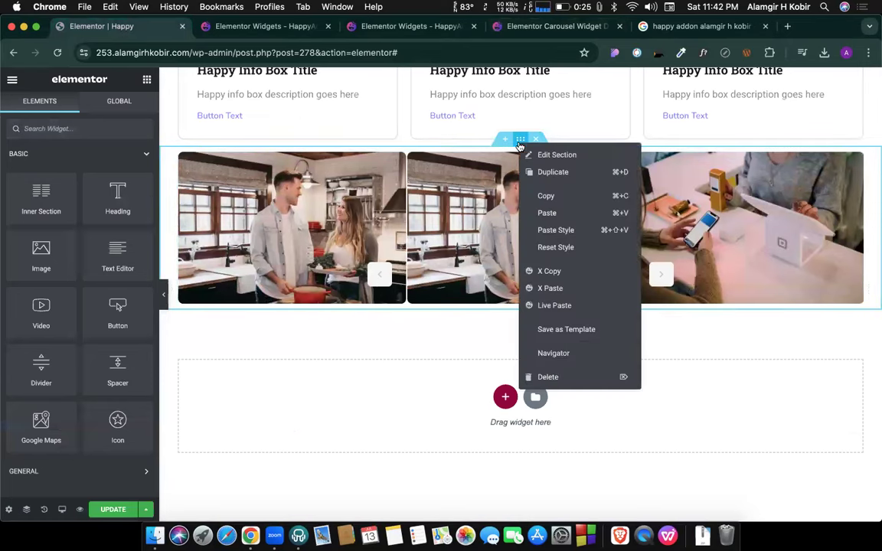
click(548, 307)
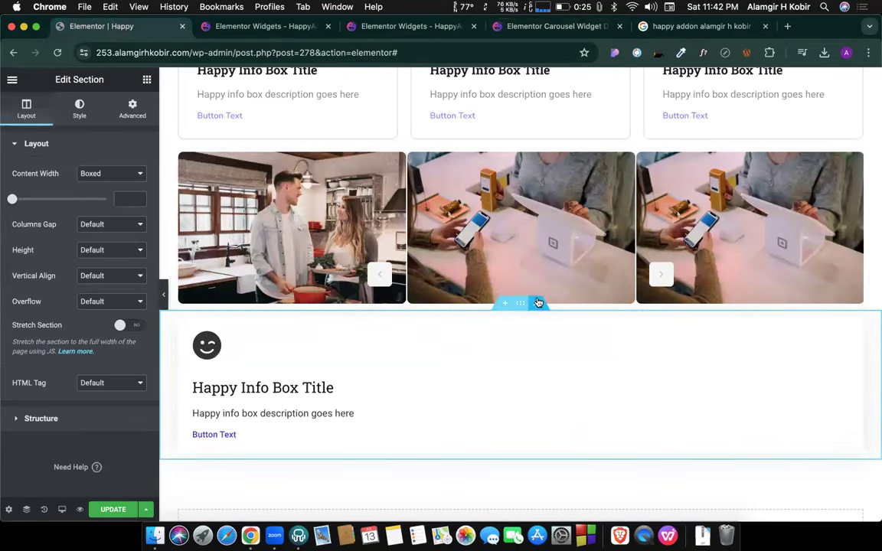
click(538, 303)
Live Paste a second time and remove the resulting info box section again.
right_click(519, 141)
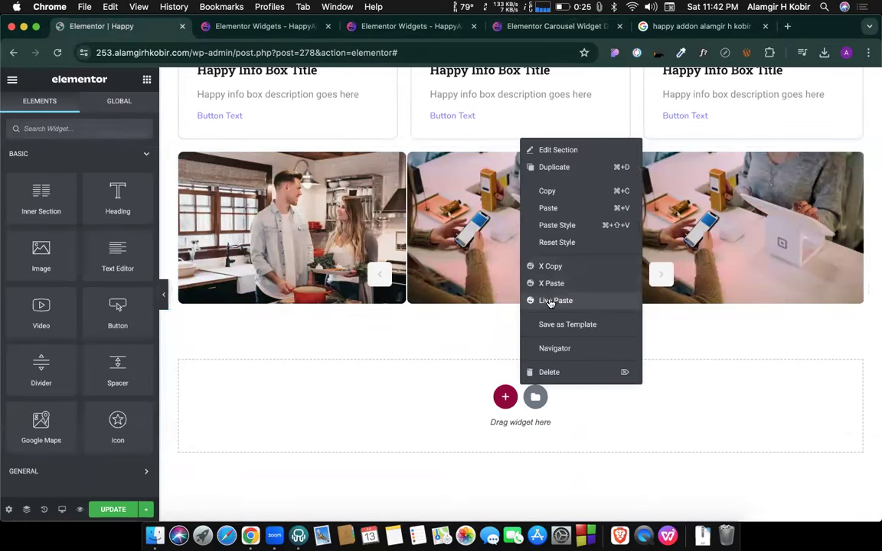
click(549, 300)
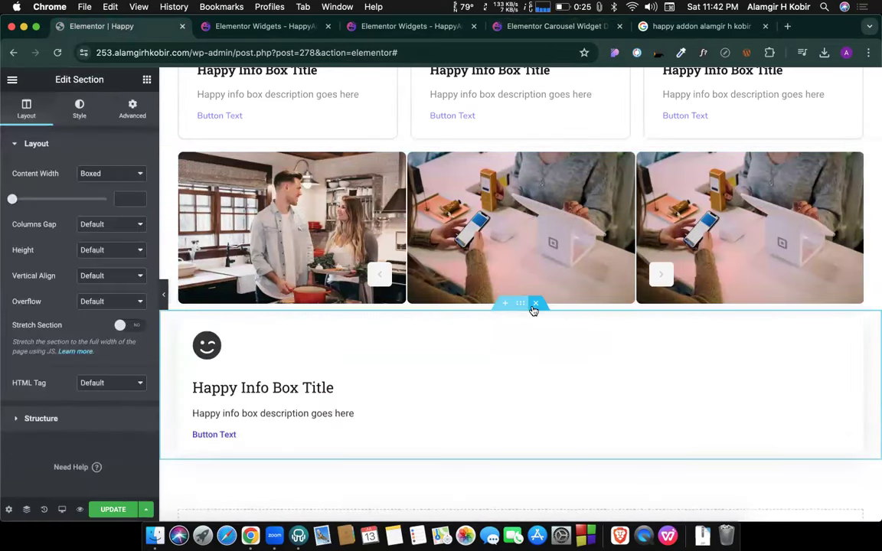
click(535, 304)
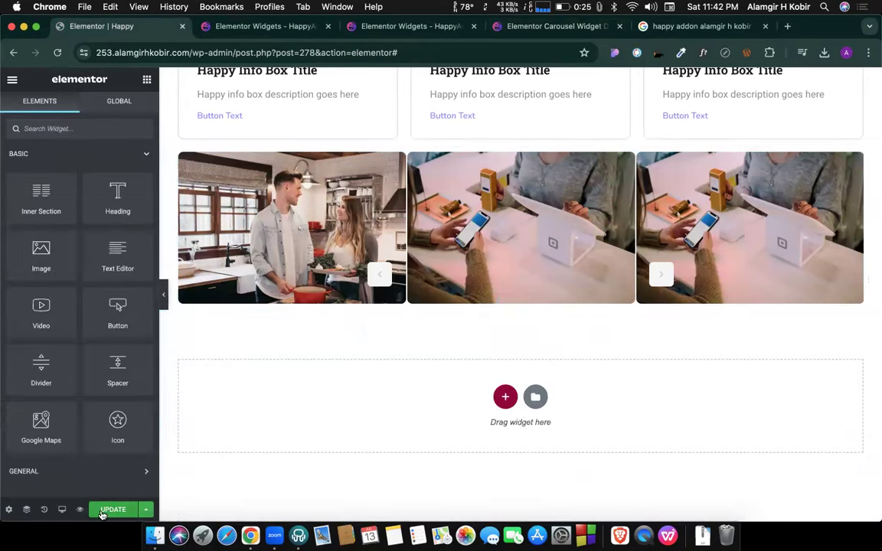
scroll(342, 384, up, 5)
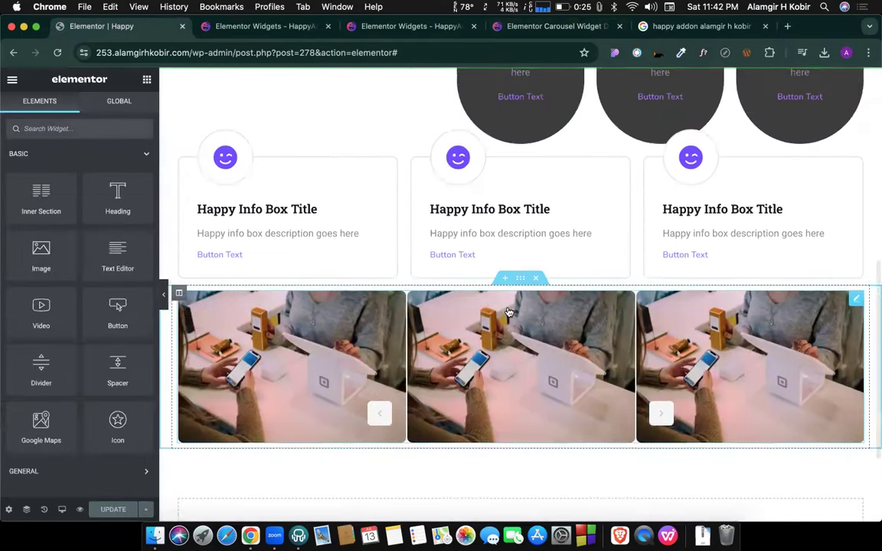
scroll(508, 311, up, 5)
scroll(364, 282, down, 7)
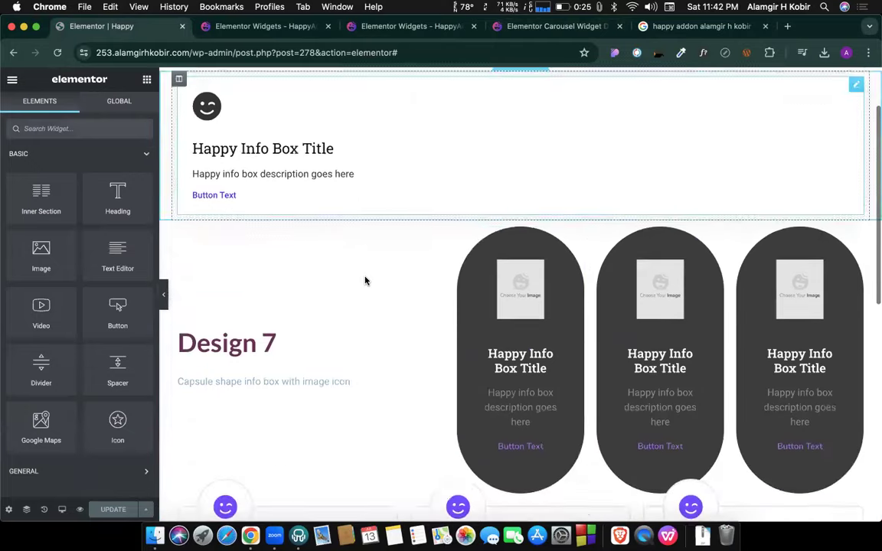
scroll(365, 281, down, 4)
scroll(43, 318, down, 10)
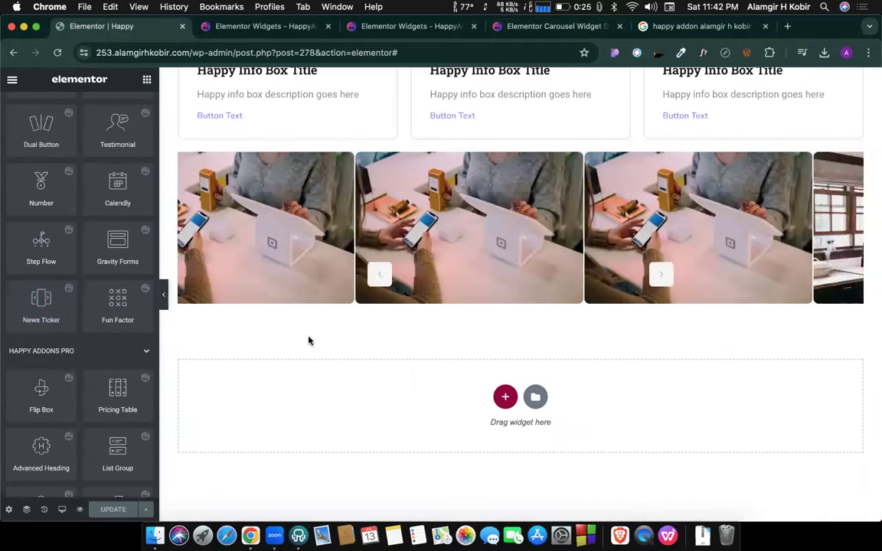
On the HappyAddons widgets page, close the carousel search bar.
click(348, 27)
scroll(577, 283, down, 4)
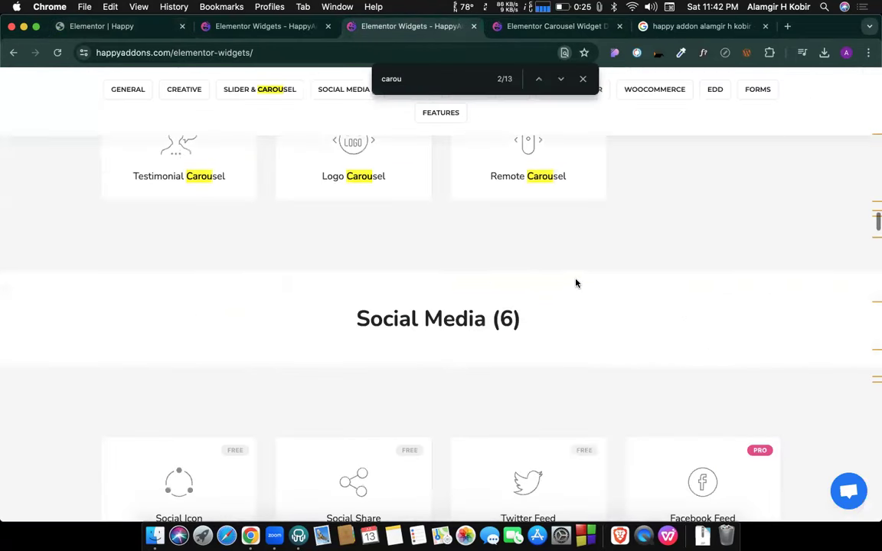
scroll(492, 286, down, 3)
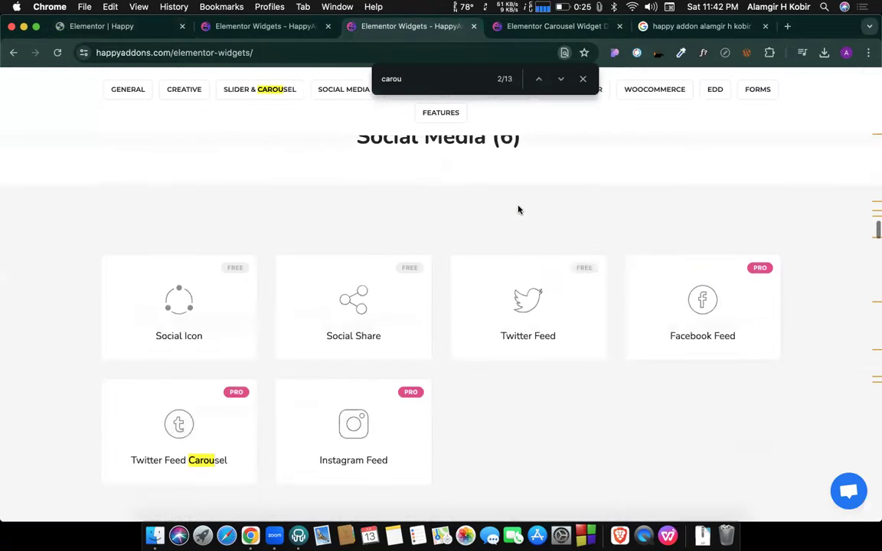
click(582, 79)
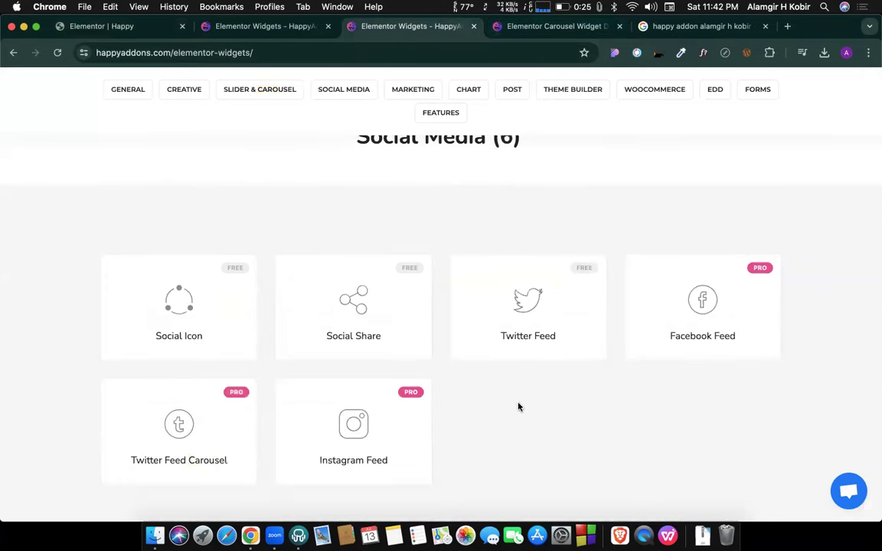
scroll(518, 406, up, 3)
Briefly check the Elementor editor, then return to the widgets catalogue and scroll down.
click(89, 33)
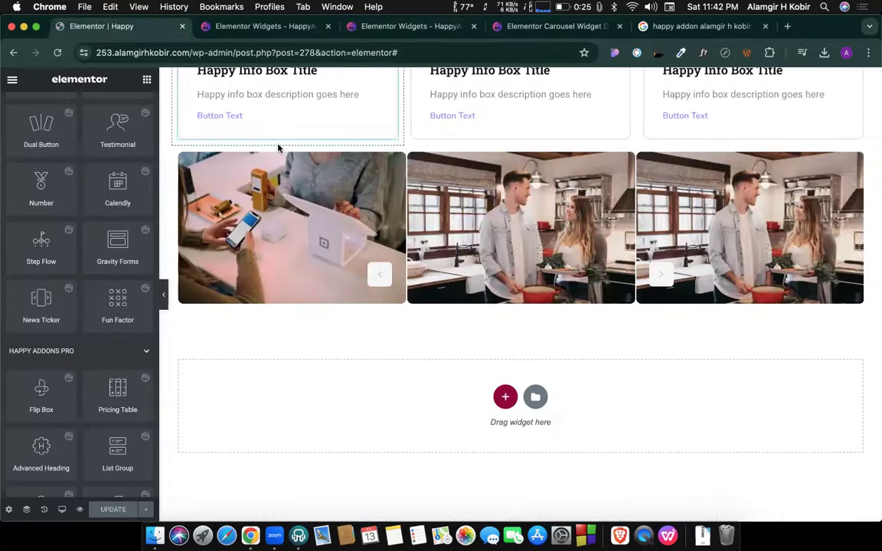
scroll(278, 146, up, 10)
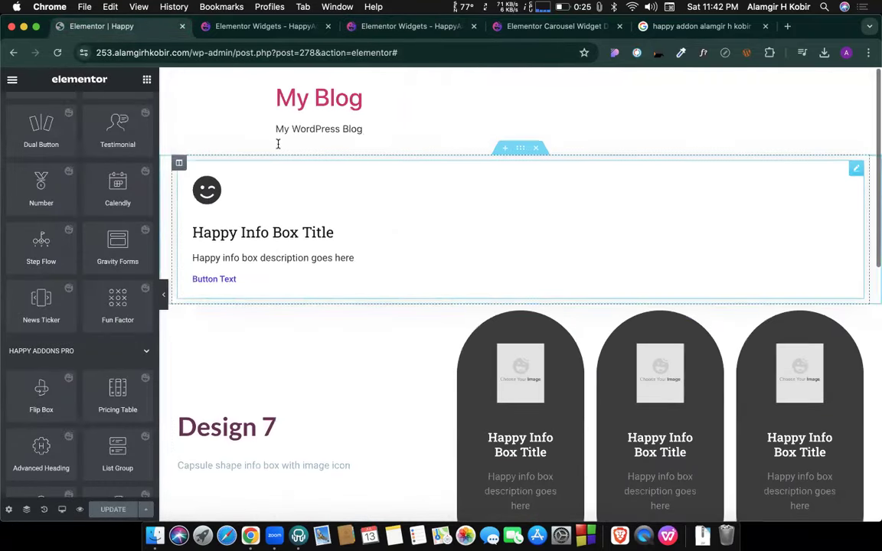
click(397, 31)
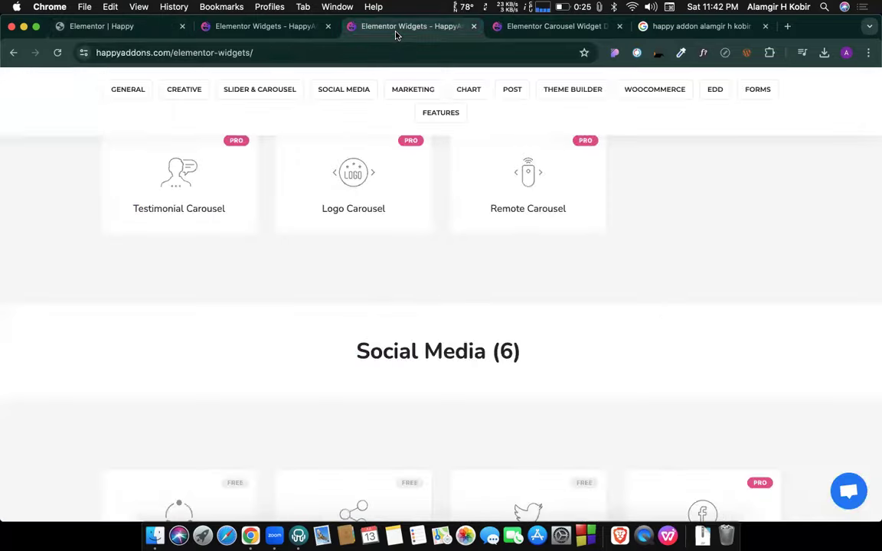
scroll(462, 233, up, 15)
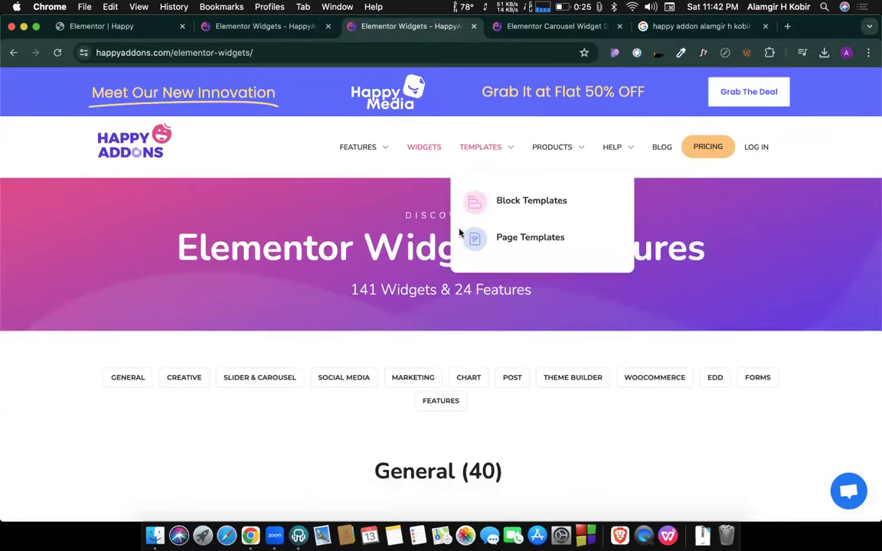
mouse_move(586, 152)
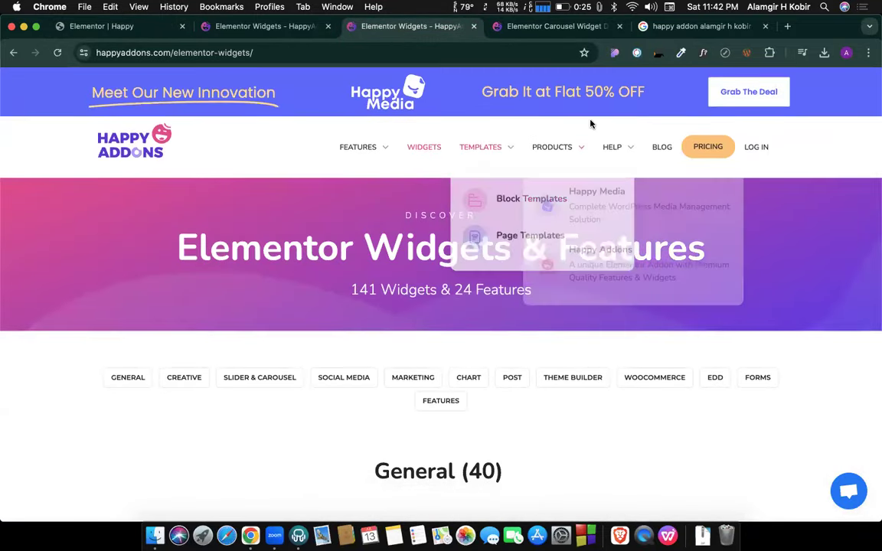
mouse_move(638, 149)
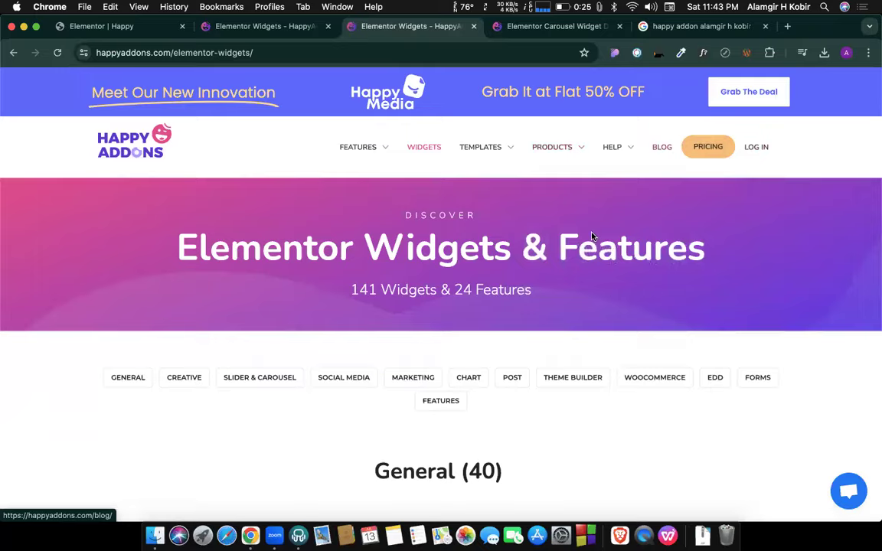
scroll(592, 238, down, 20)
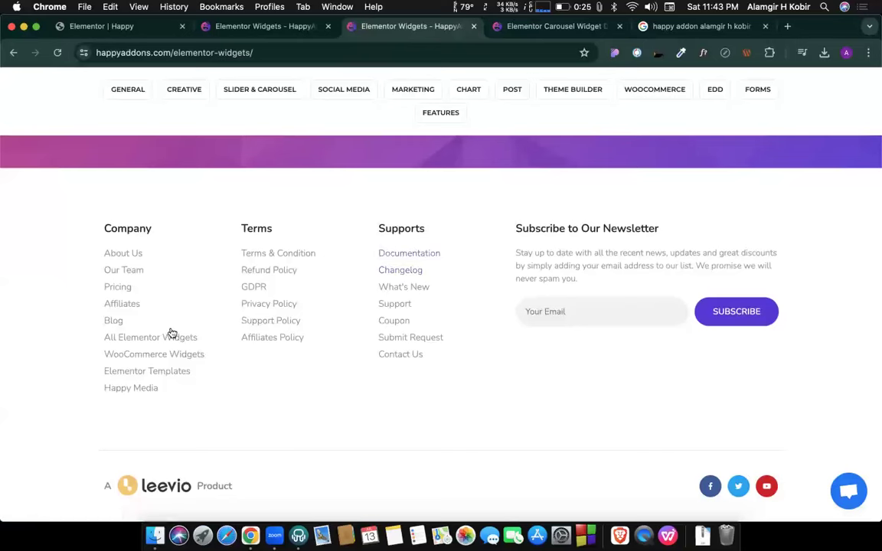
Open the Our Team page and highlight a few team members' names and roles.
click(125, 271)
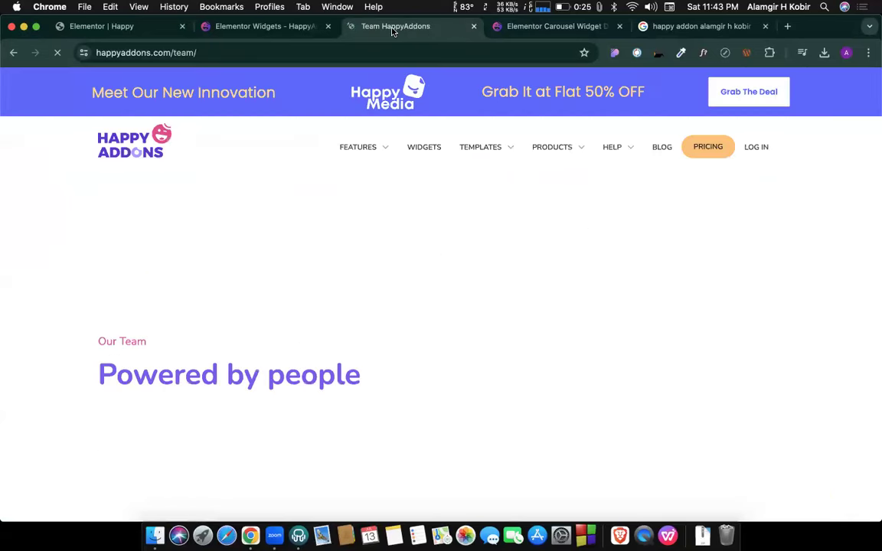
scroll(454, 265, down, 10)
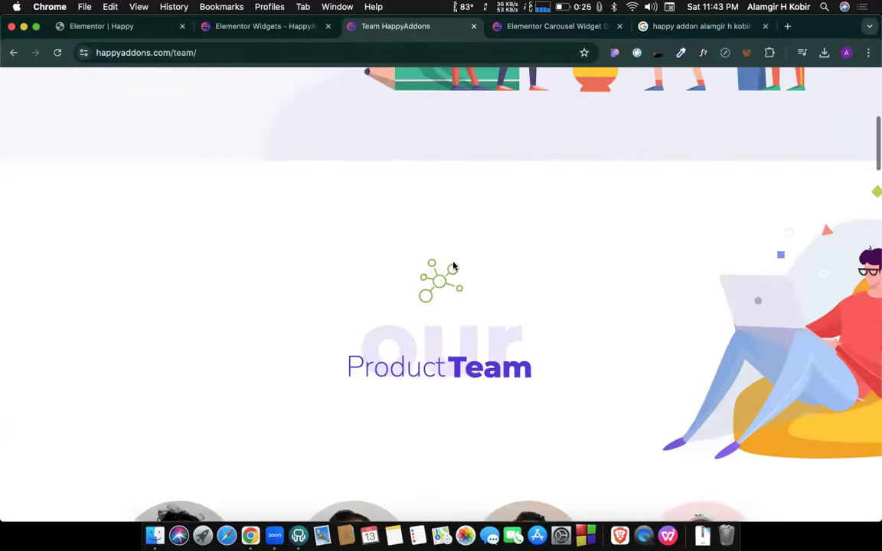
scroll(453, 265, down, 5)
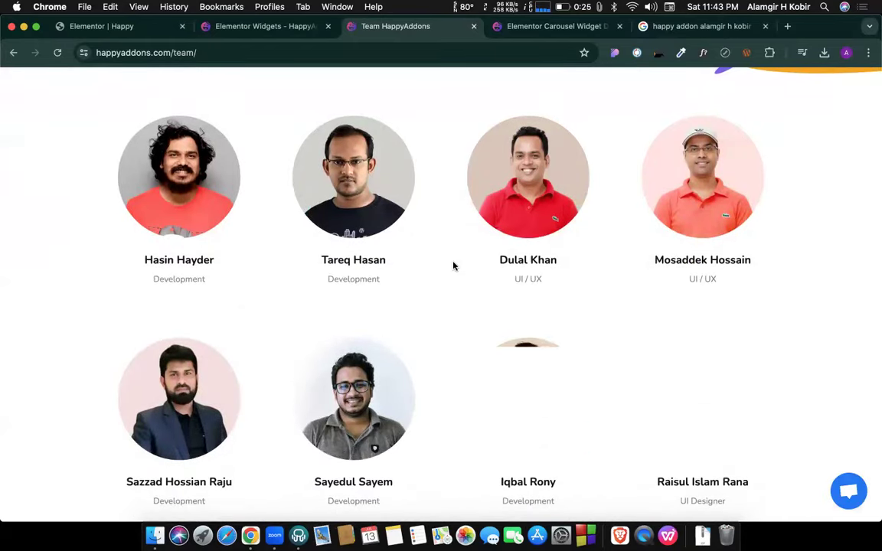
scroll(453, 266, down, 1)
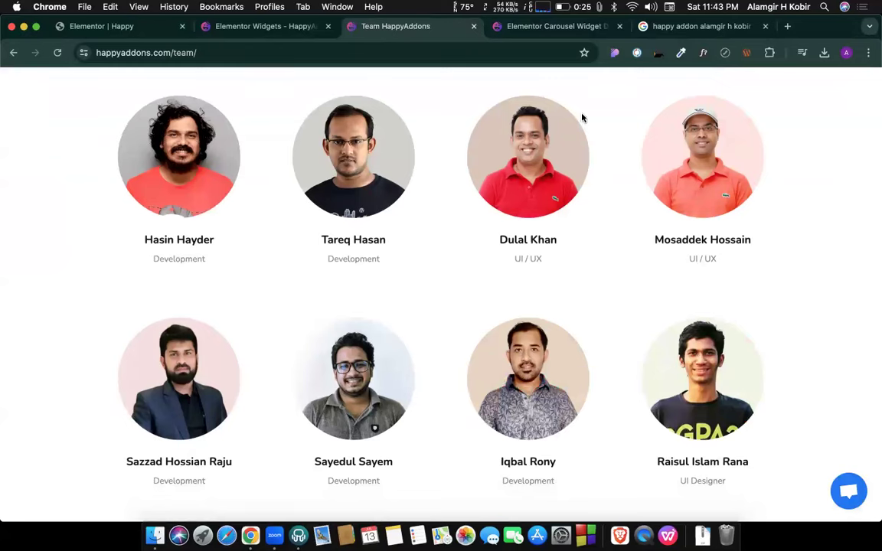
drag(137, 240, 201, 241)
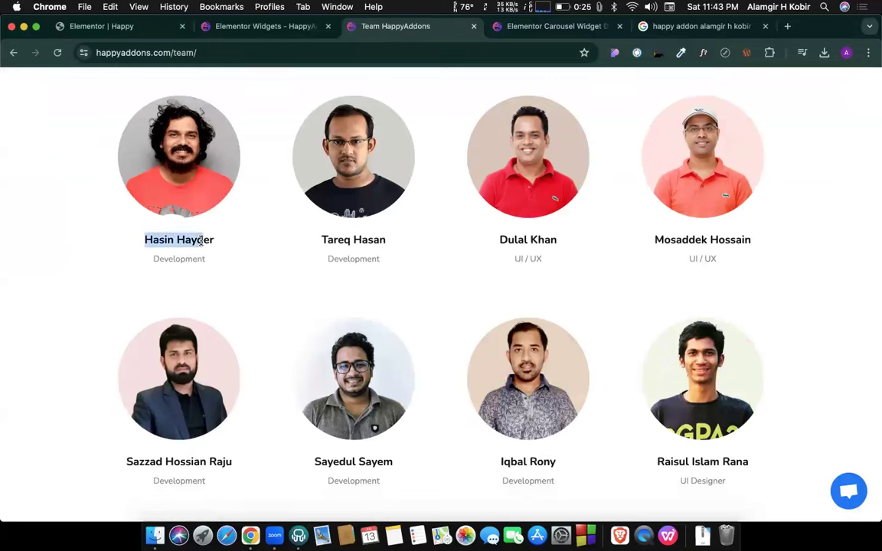
drag(288, 239, 732, 232)
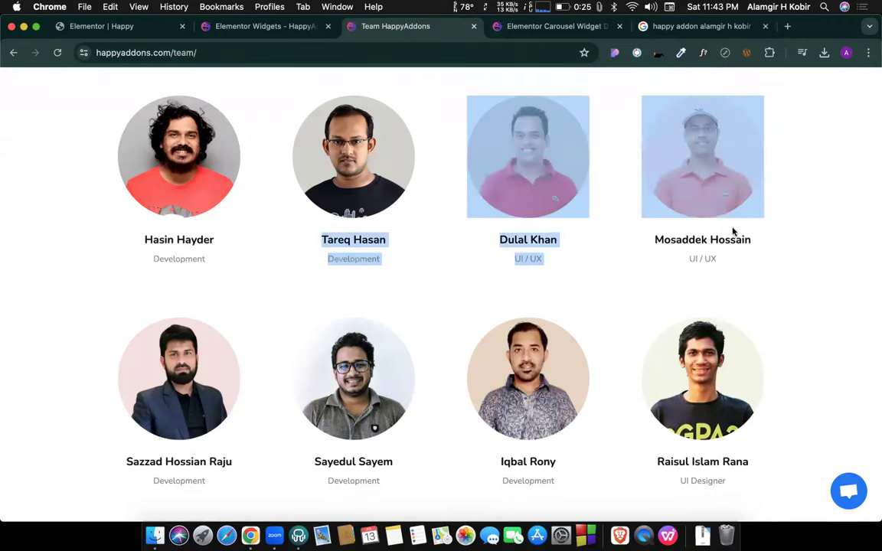
click(587, 273)
Scroll through the rest of the Team page down to the footer links.
scroll(587, 273, down, 5)
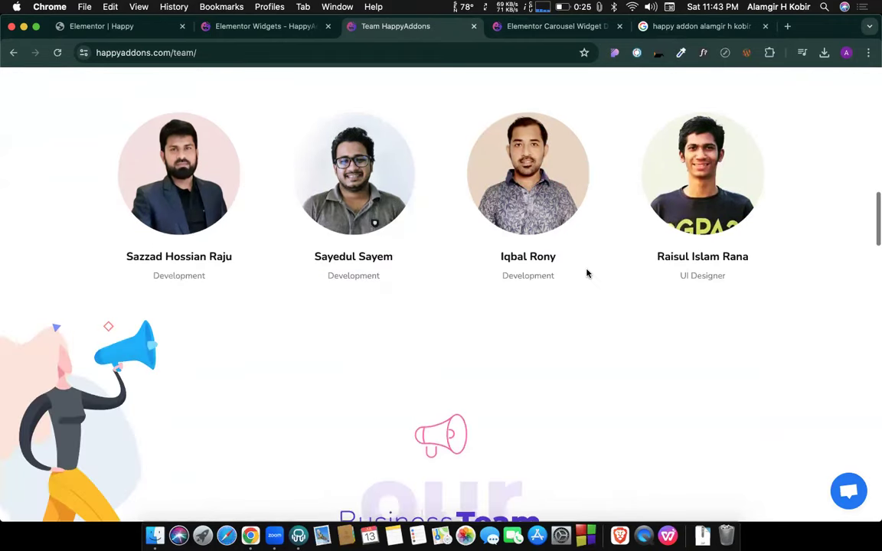
scroll(587, 273, up, 4)
scroll(587, 273, up, 4)
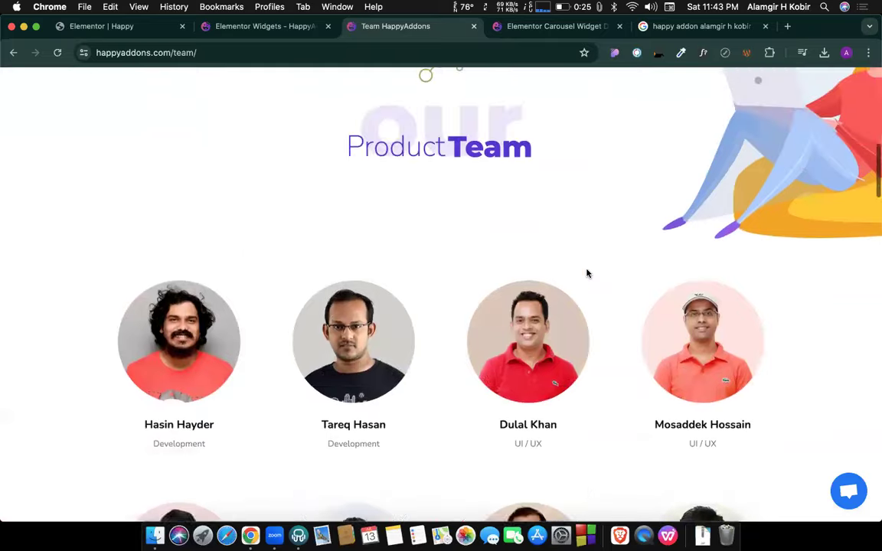
scroll(587, 273, down, 7)
scroll(587, 273, down, 6)
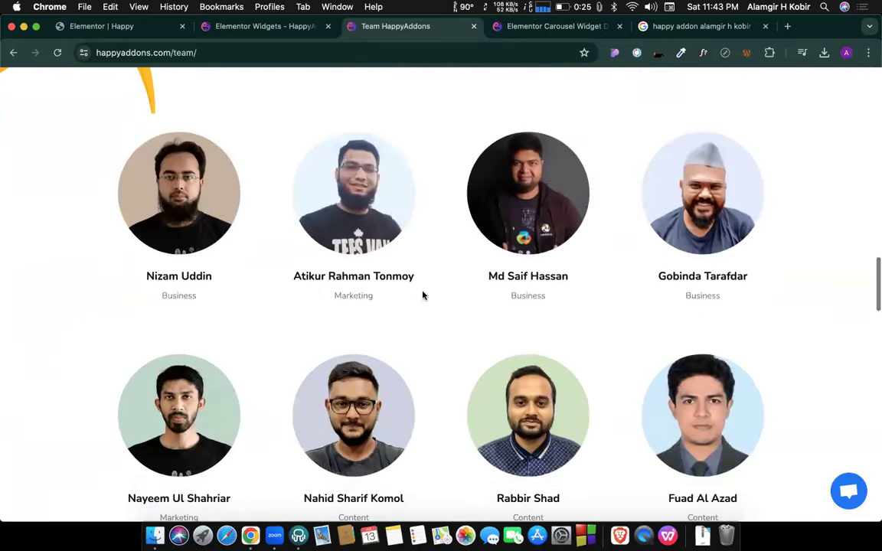
scroll(649, 308, down, 4)
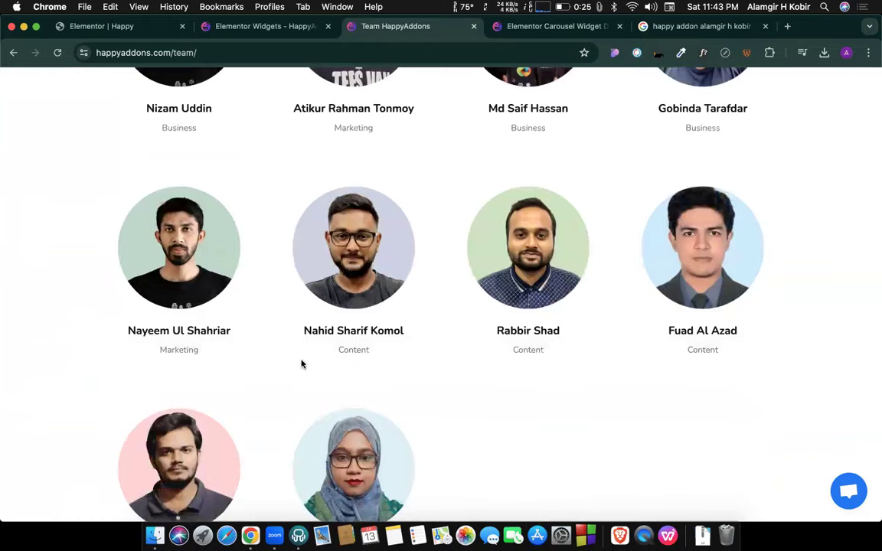
scroll(302, 364, down, 15)
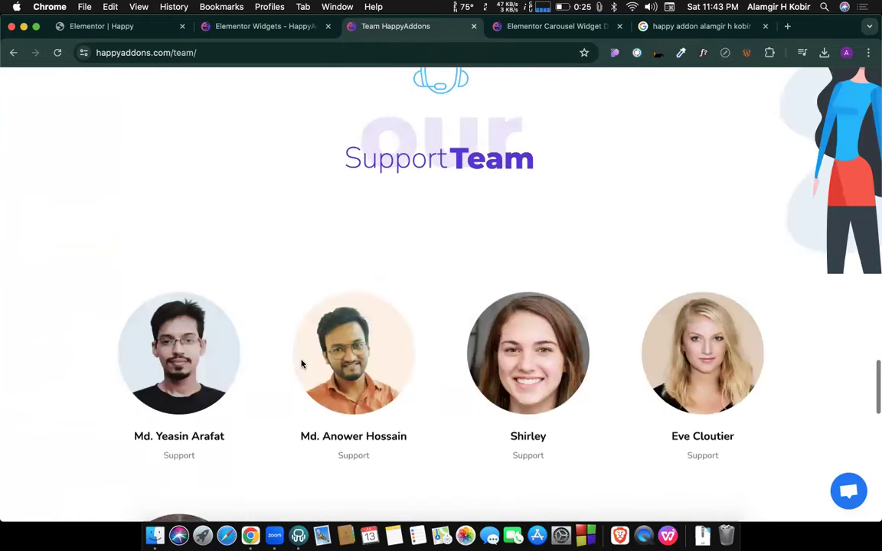
scroll(301, 364, down, 5)
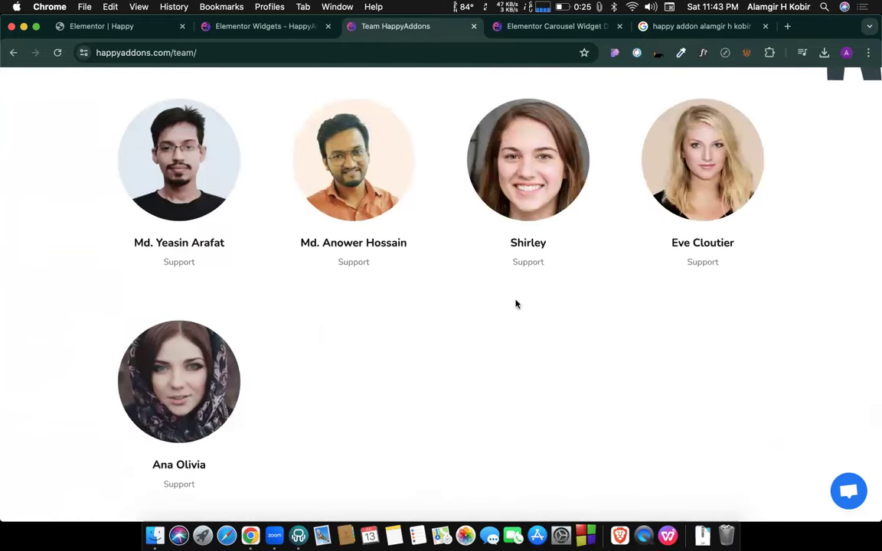
scroll(306, 283, down, 10)
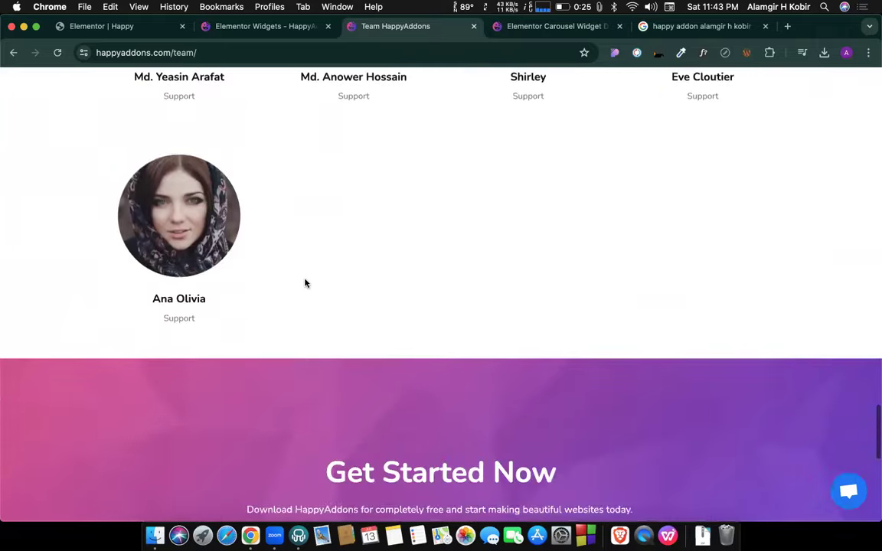
scroll(305, 283, down, 6)
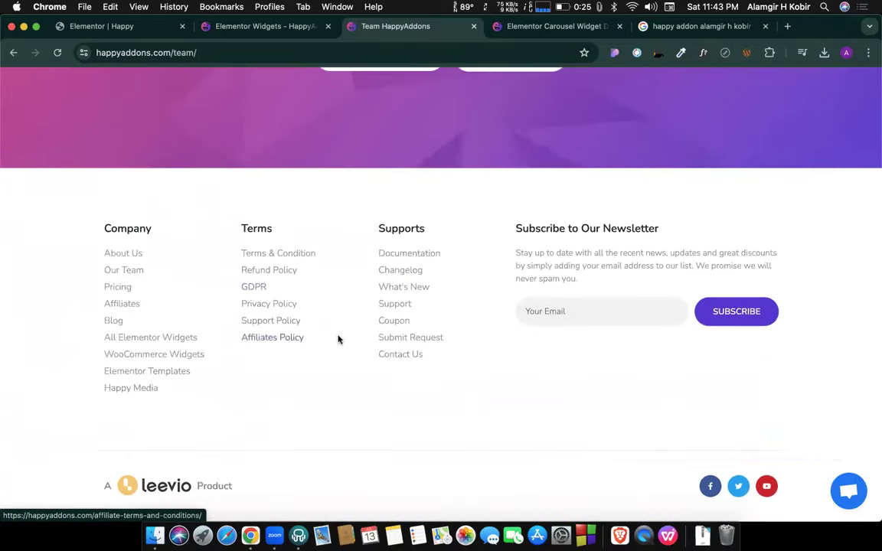
scroll(338, 338, up, 12)
scroll(338, 338, up, 20)
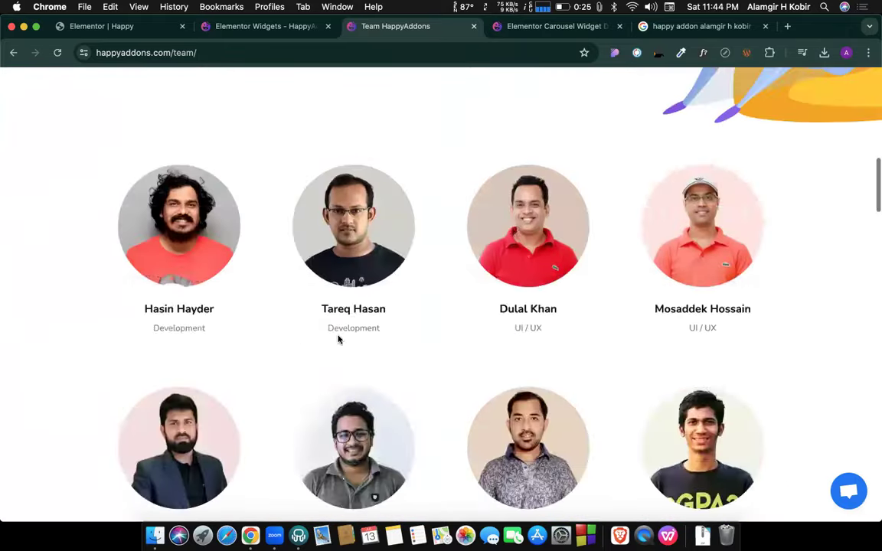
scroll(339, 339, down, 15)
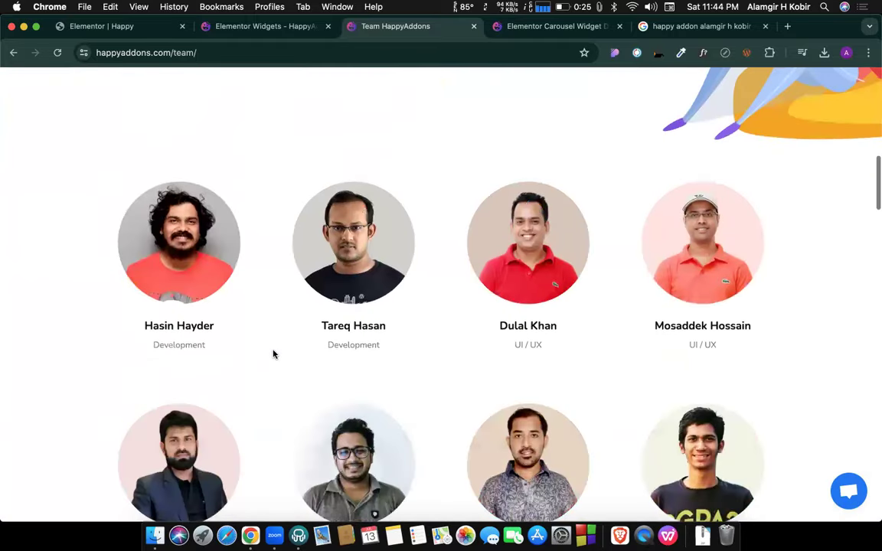
scroll(274, 354, down, 15)
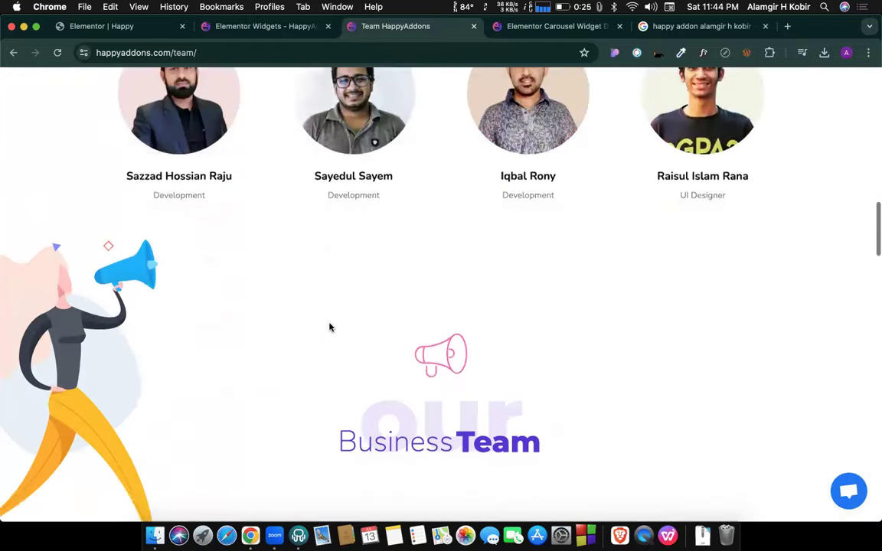
scroll(331, 327, down, 20)
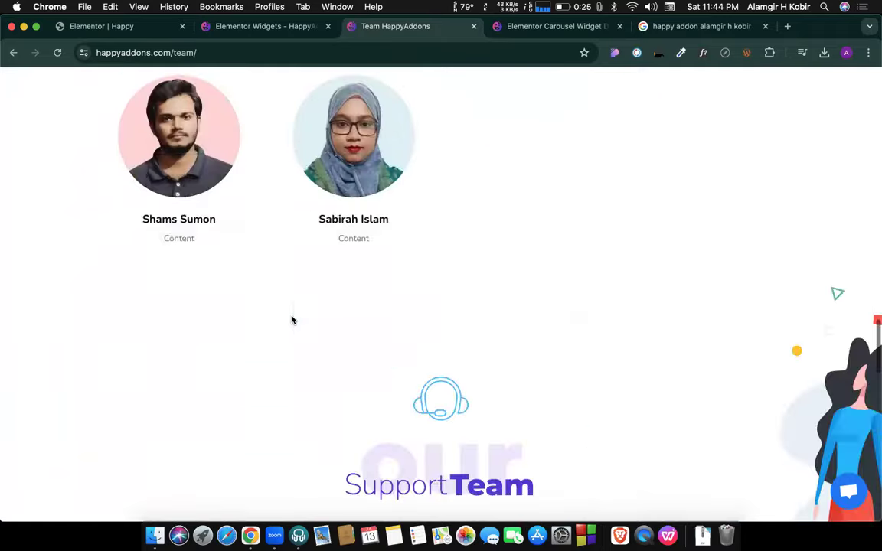
scroll(291, 320, down, 5)
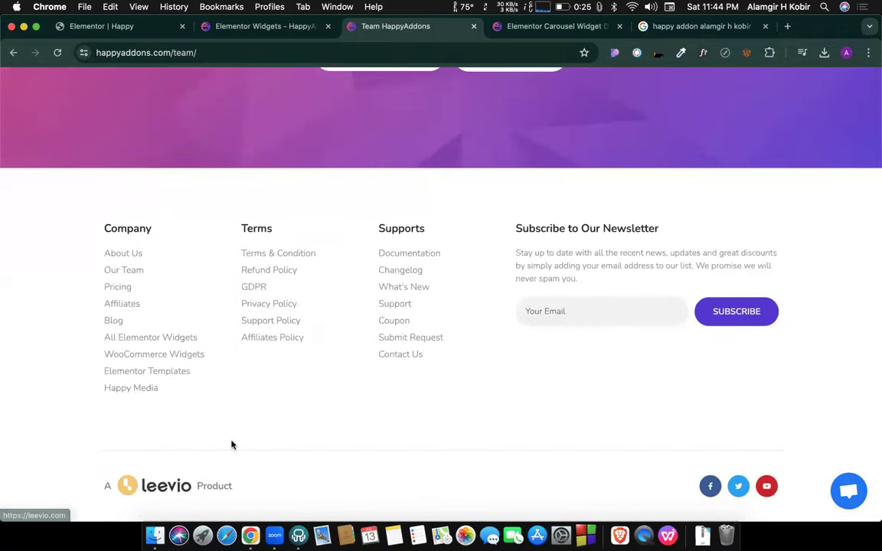
scroll(232, 445, up, 20)
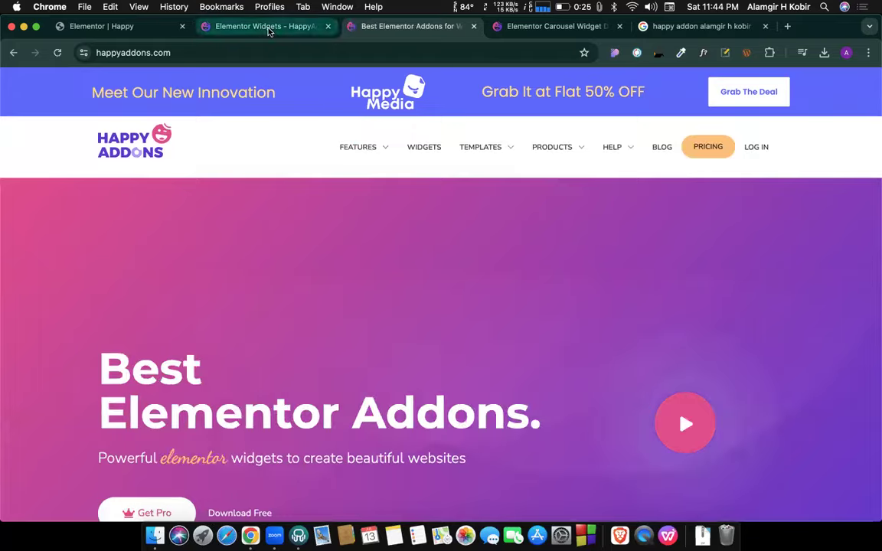
Back in the Elementor editor, collapse the Basic category and scroll through the Happy Addons widget list.
click(268, 30)
click(107, 26)
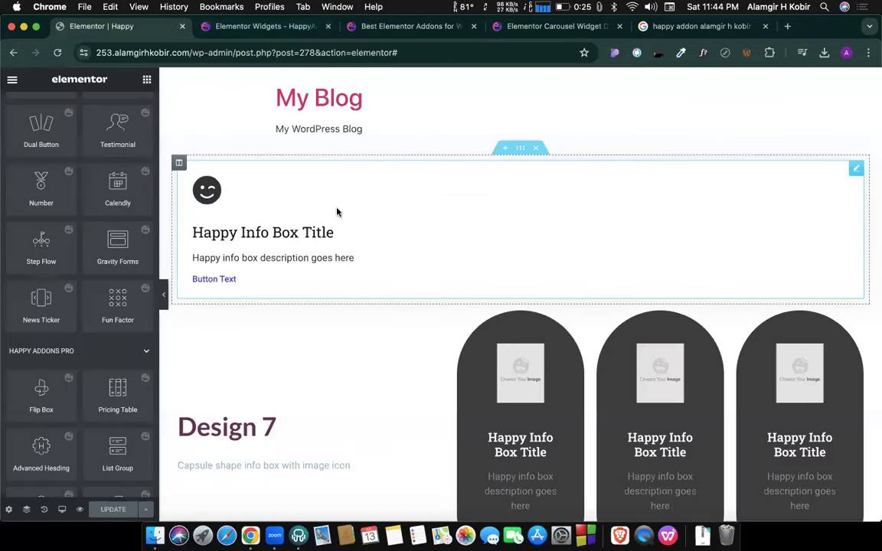
scroll(117, 256, up, 10)
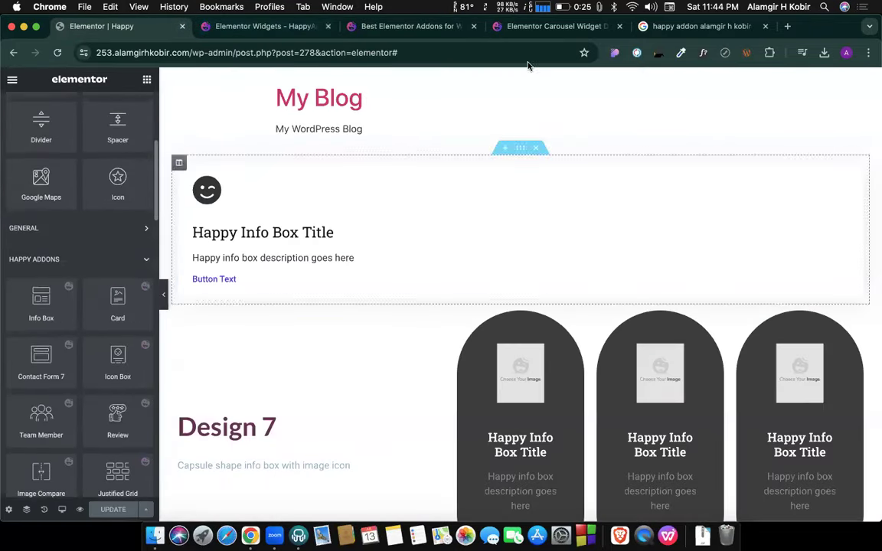
scroll(94, 232, up, 5)
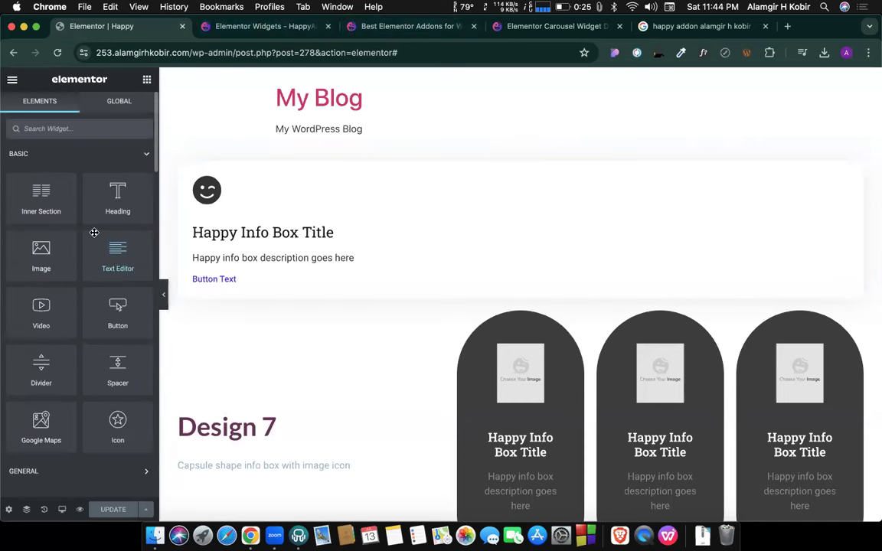
click(144, 154)
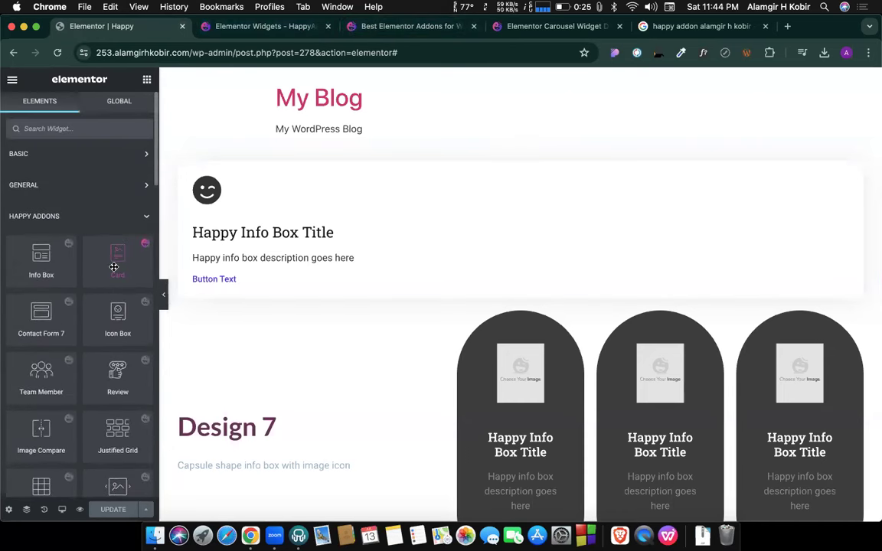
scroll(113, 267, down, 2)
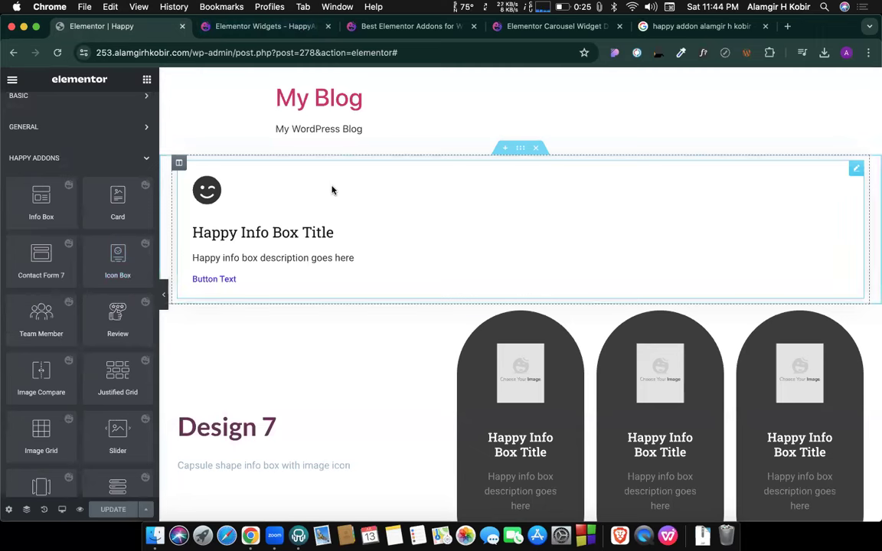
scroll(42, 352, down, 7)
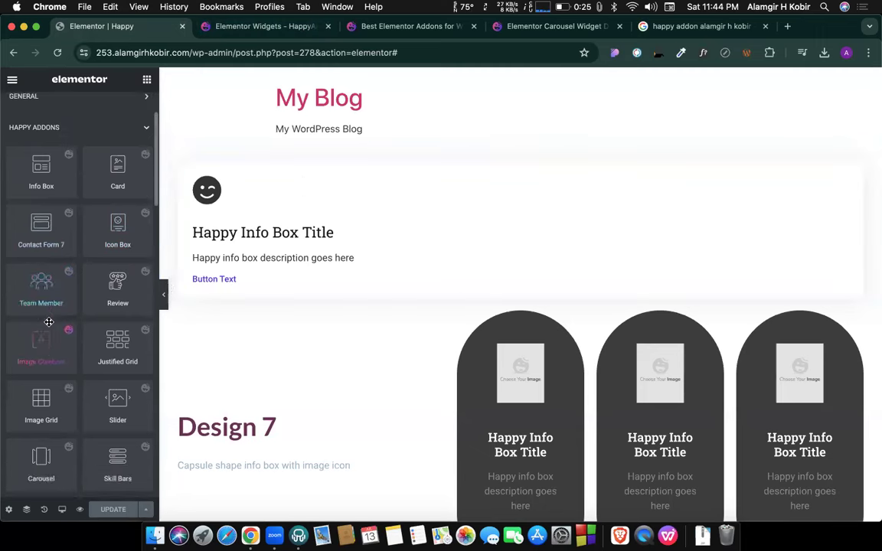
scroll(292, 283, down, 10)
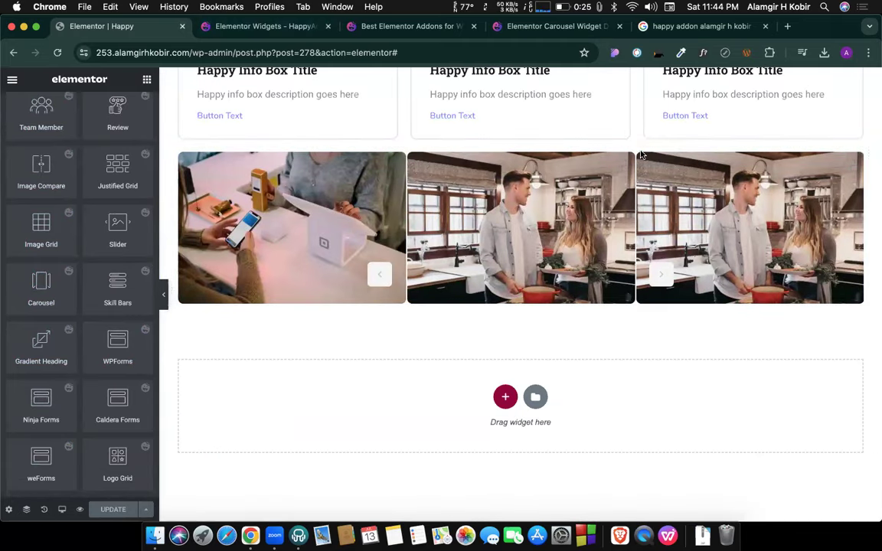
scroll(77, 255, down, 15)
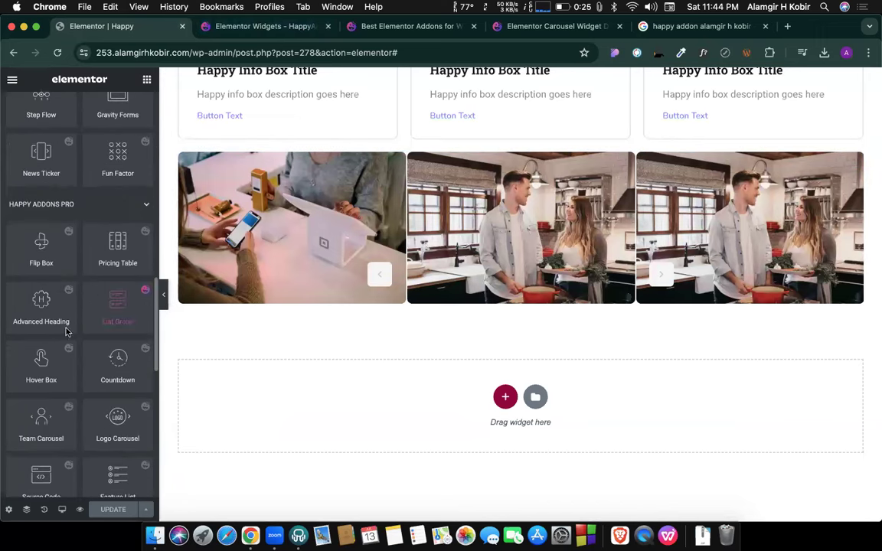
scroll(66, 331, down, 5)
scroll(66, 331, up, 20)
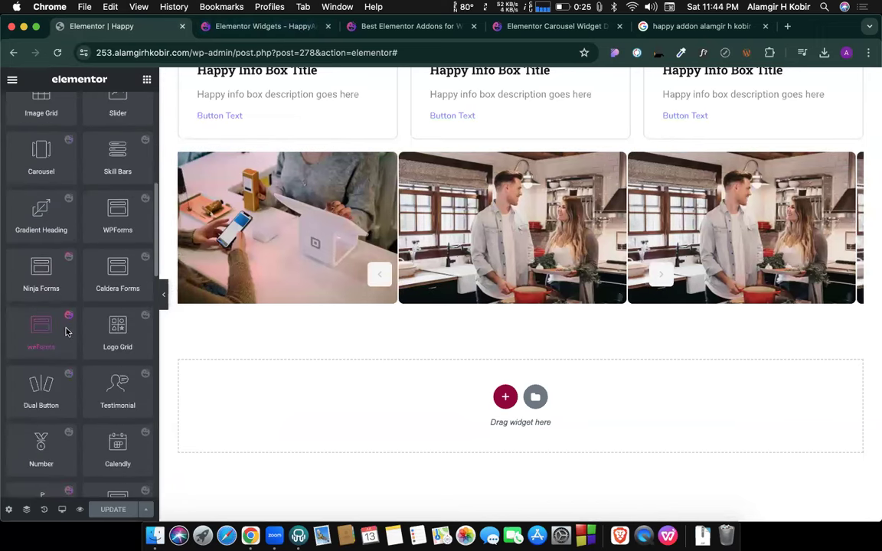